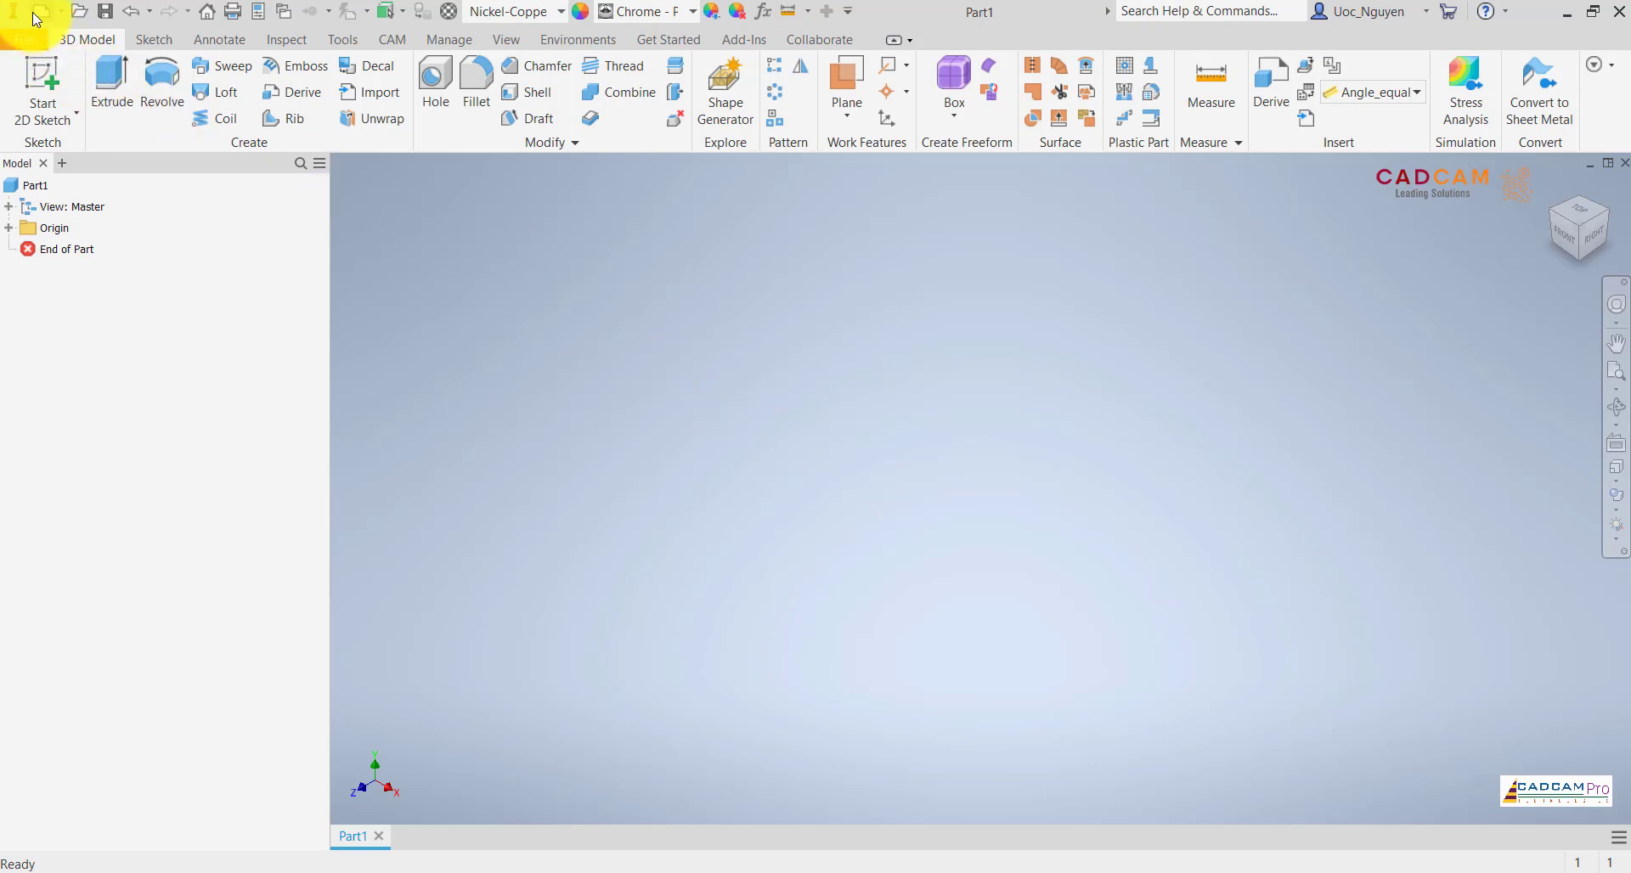
# - Begin a 2D sketch on the XY origin plane from the home view
pyautogui.click(43, 76)
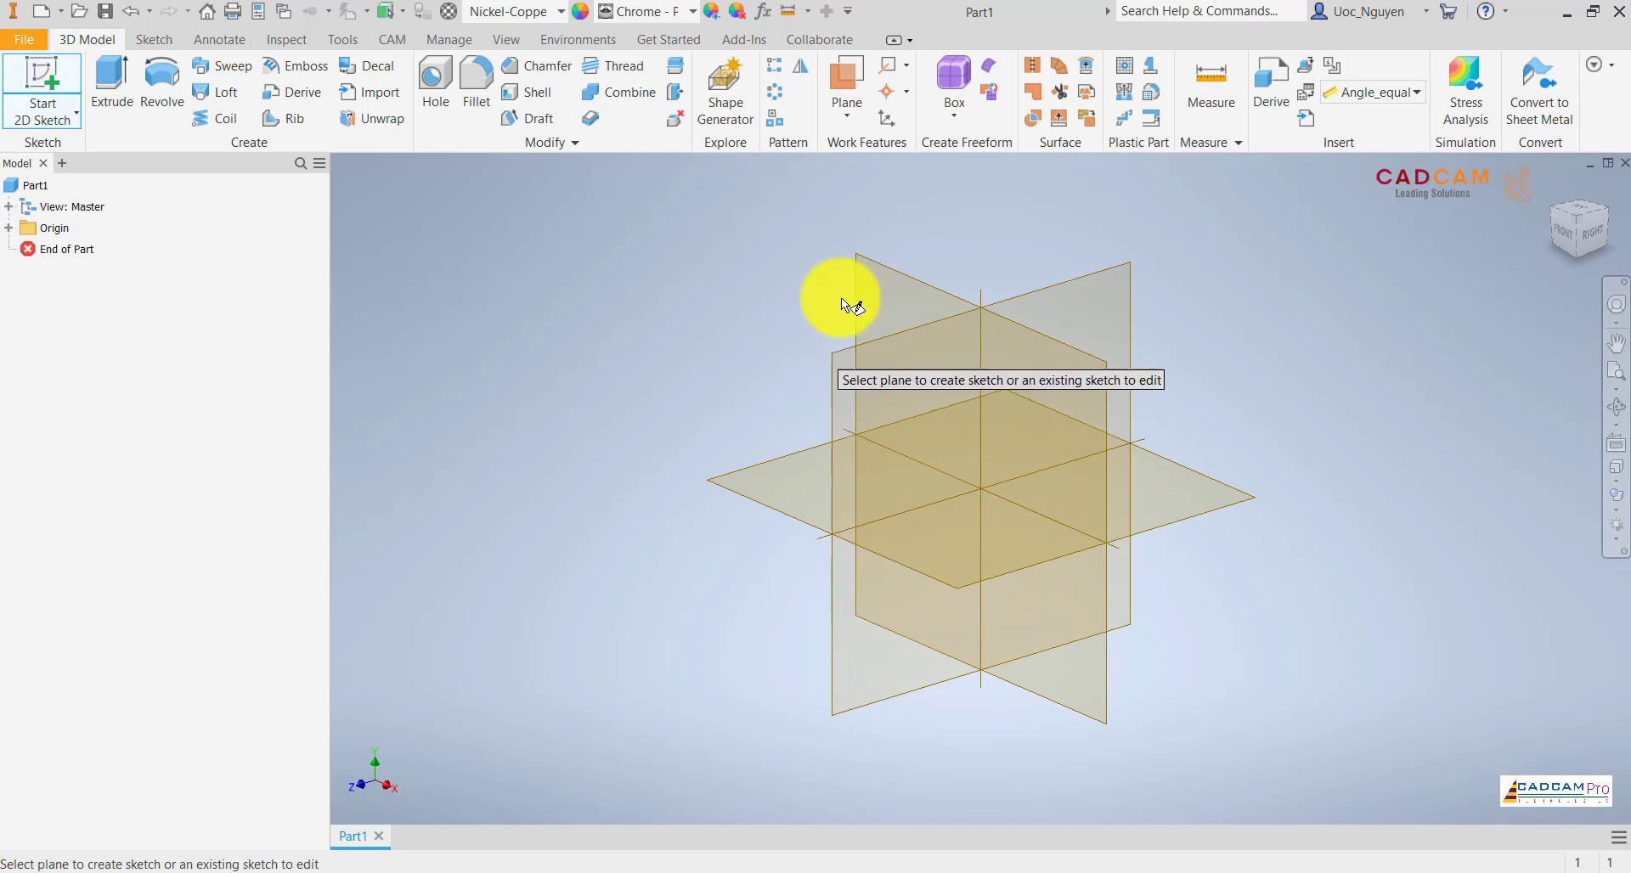
pyautogui.press('F6')
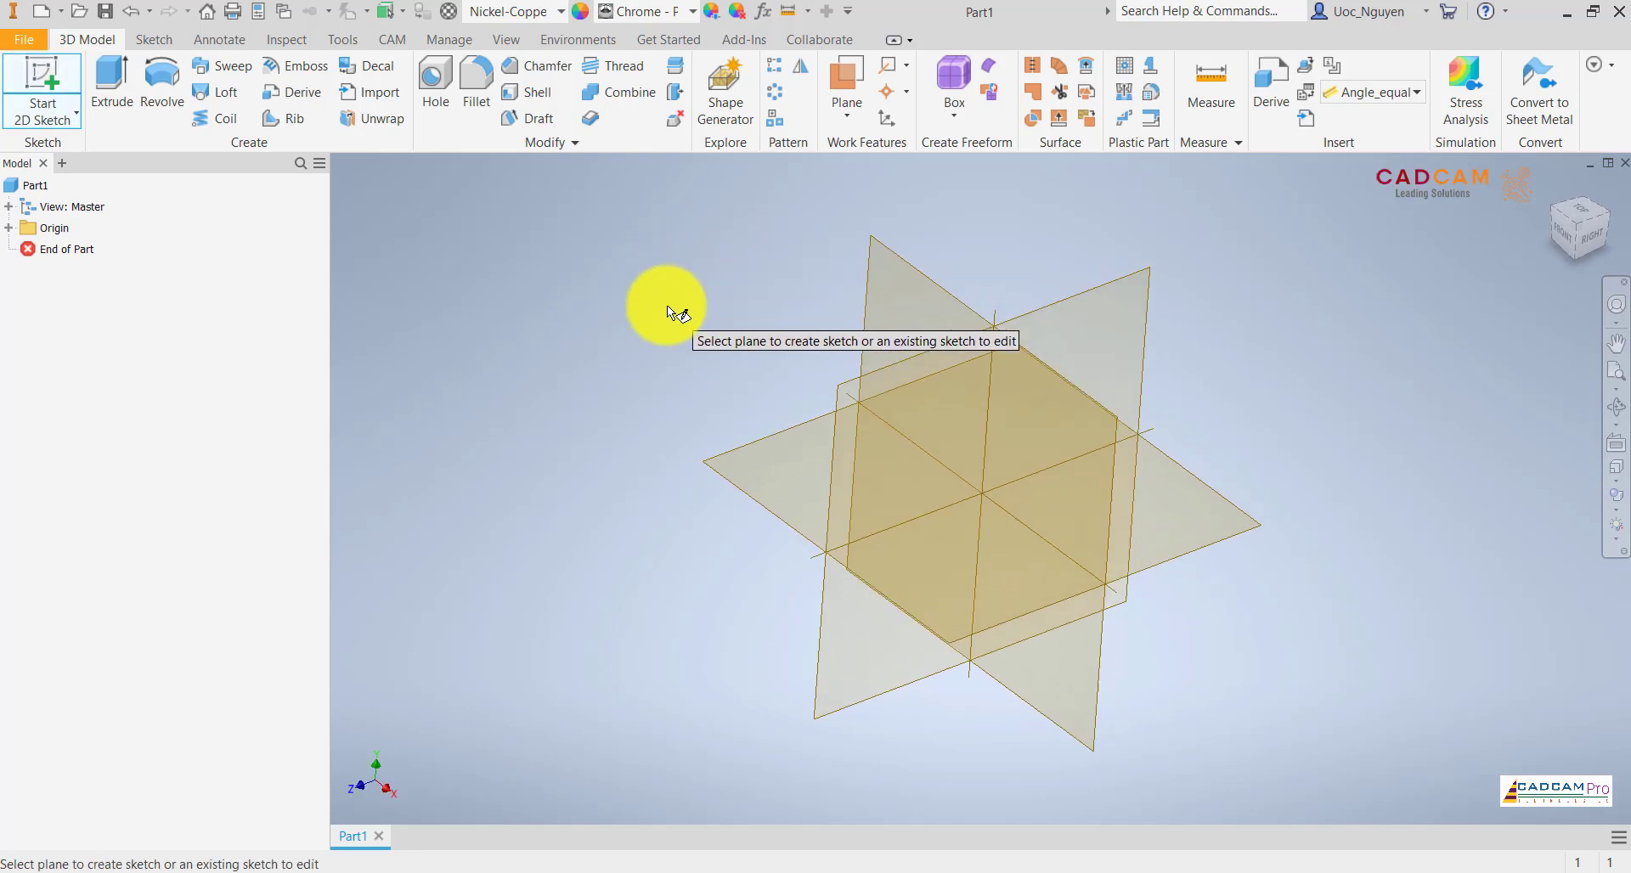
pyautogui.click(889, 325)
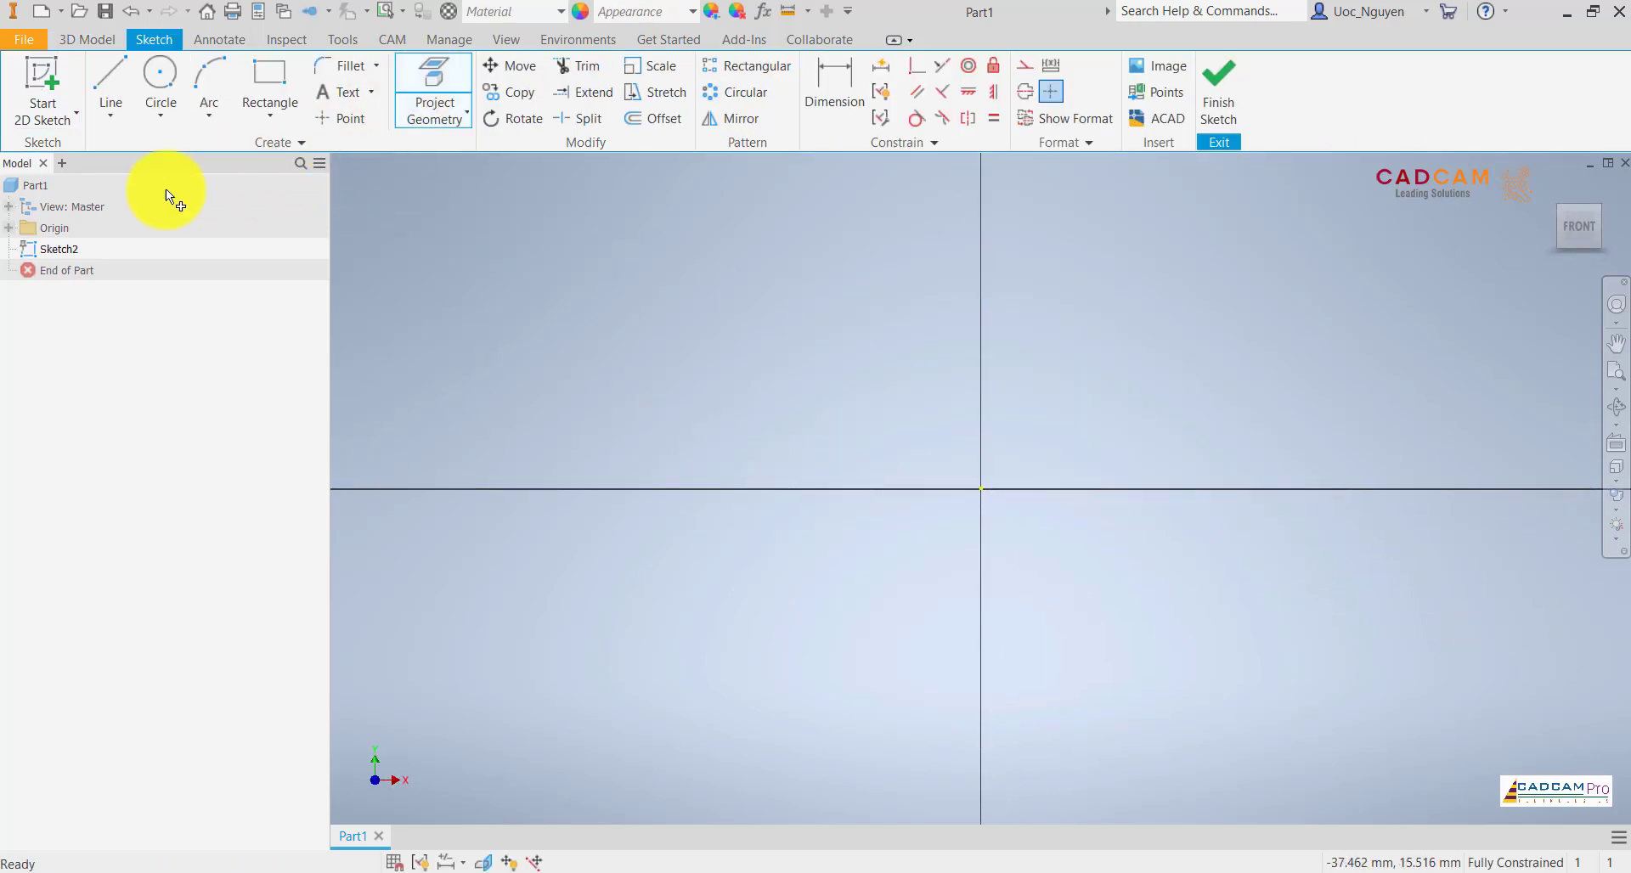
# - Project the origin's XZ plane into the sketch and format the resulting line as a centerline
pyautogui.click(10, 228)
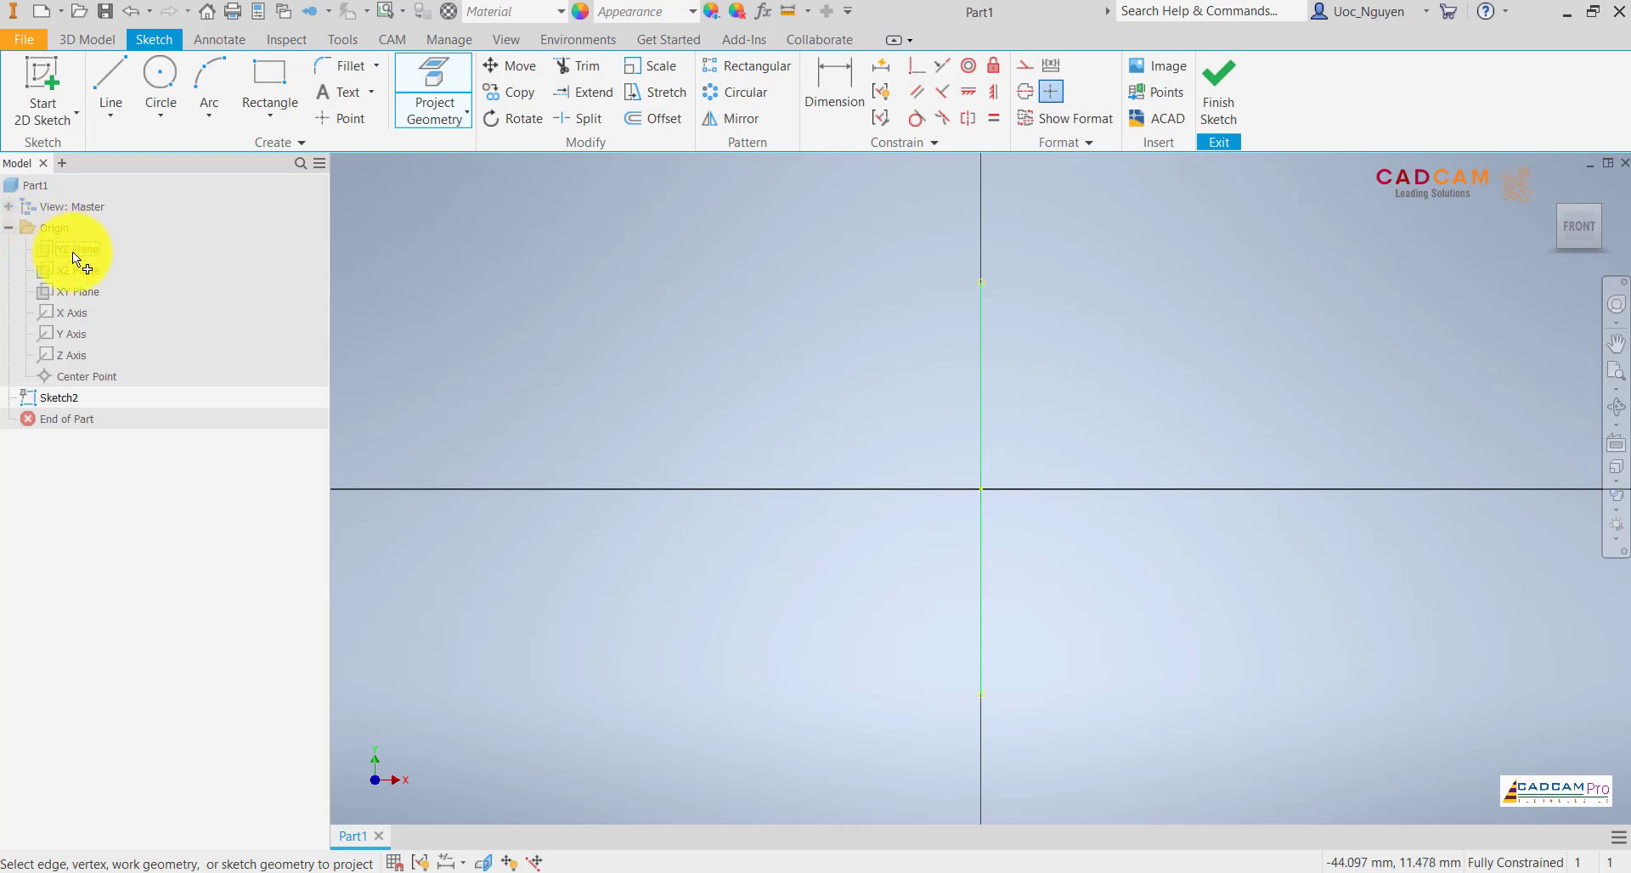
pyautogui.click(78, 273)
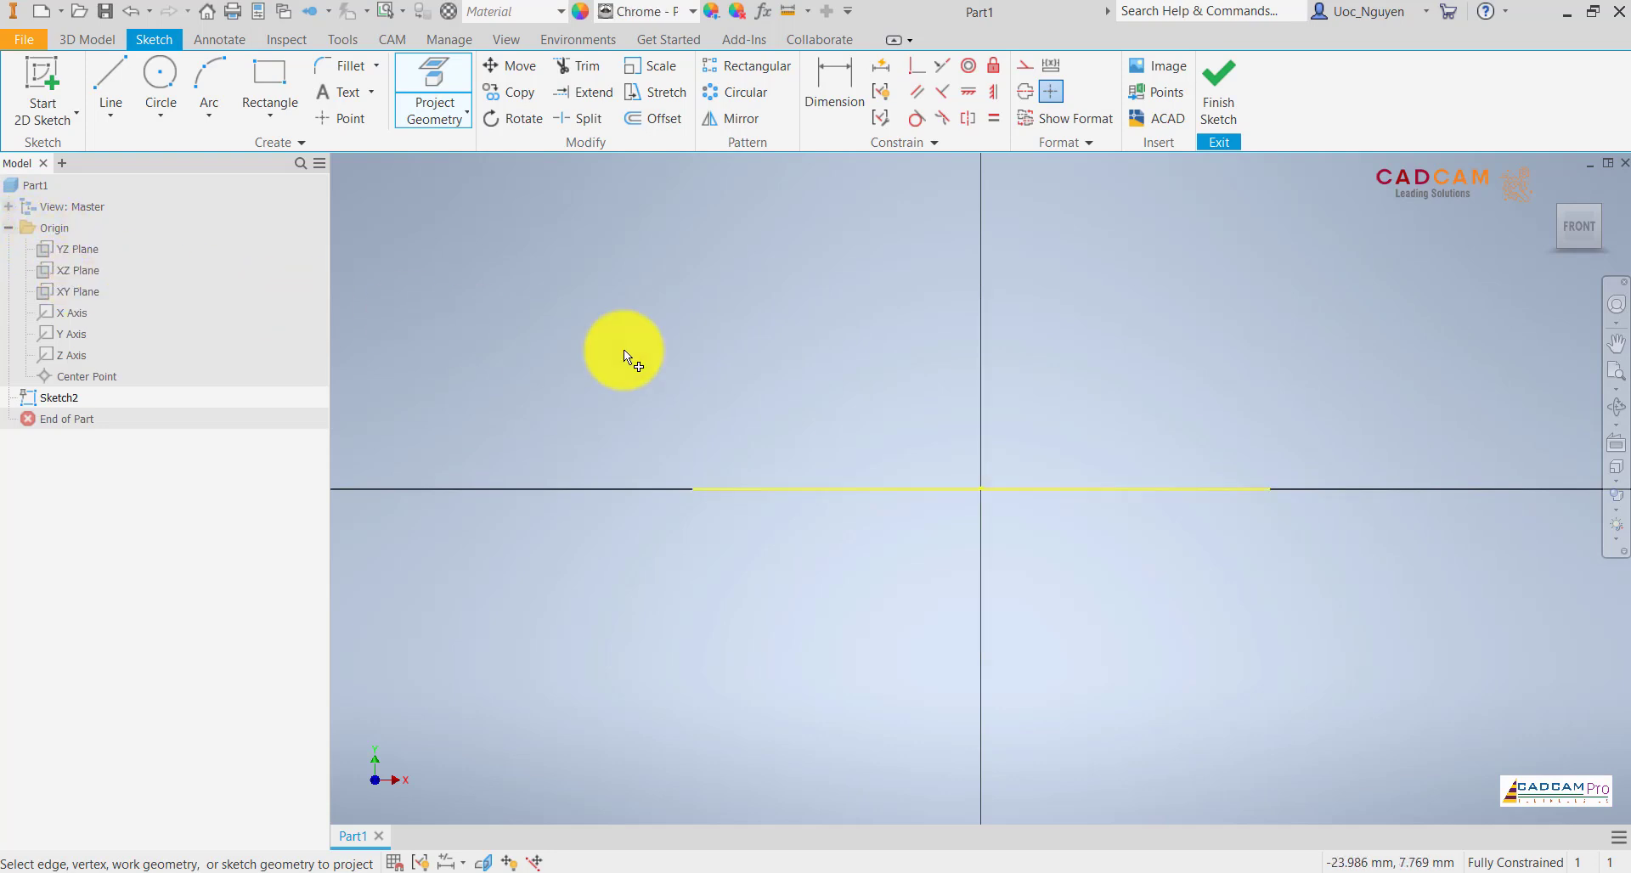
pyautogui.press('Escape')
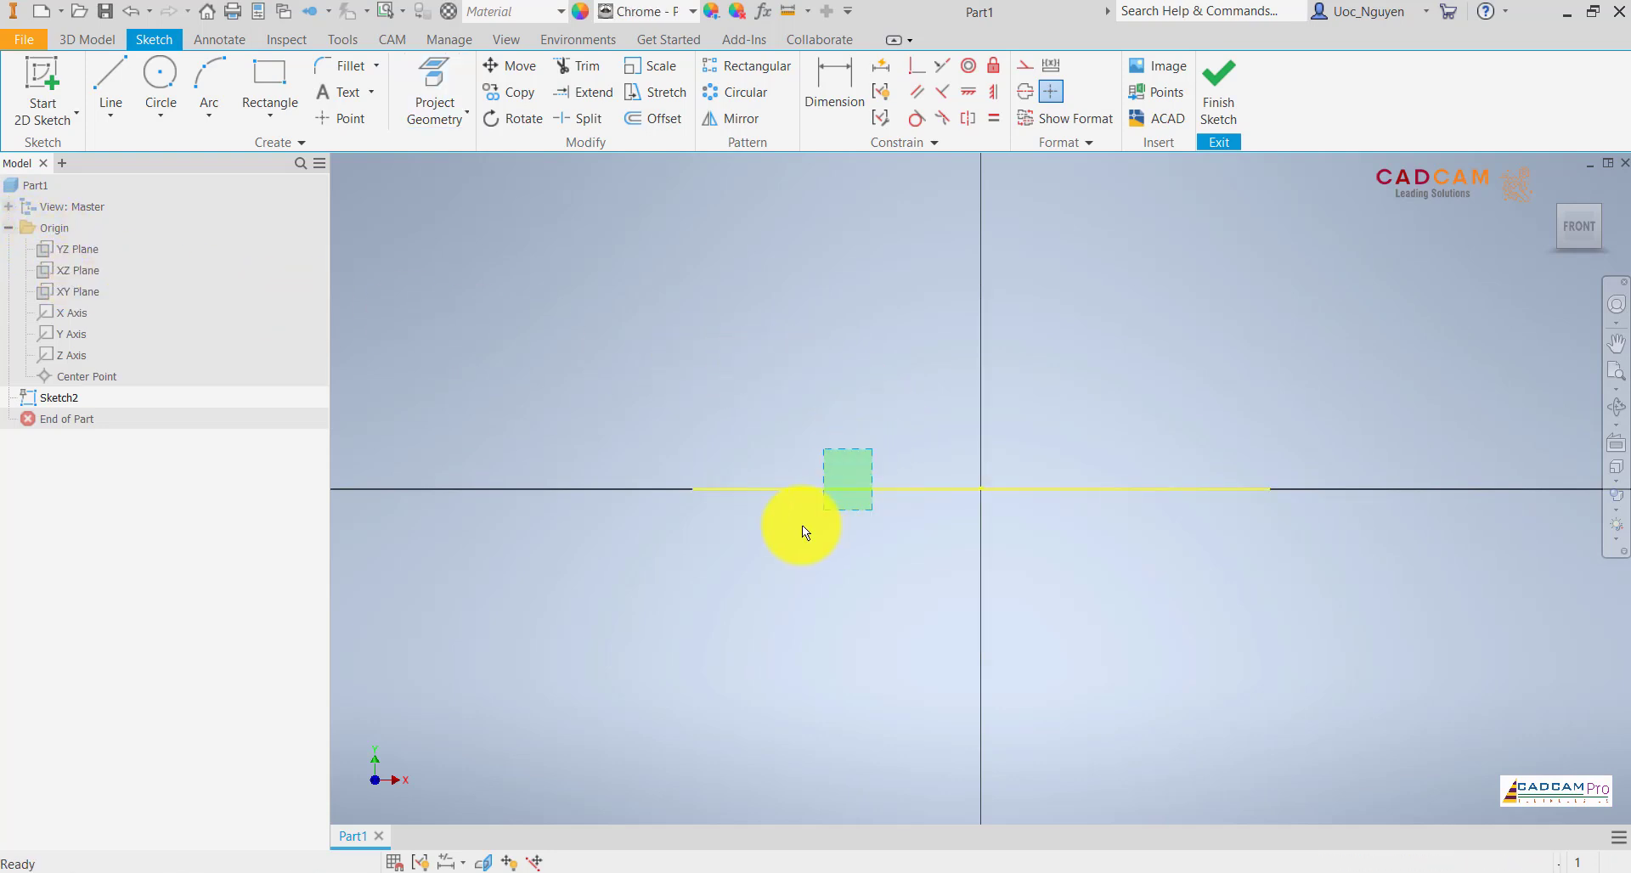
pyautogui.click(820, 490)
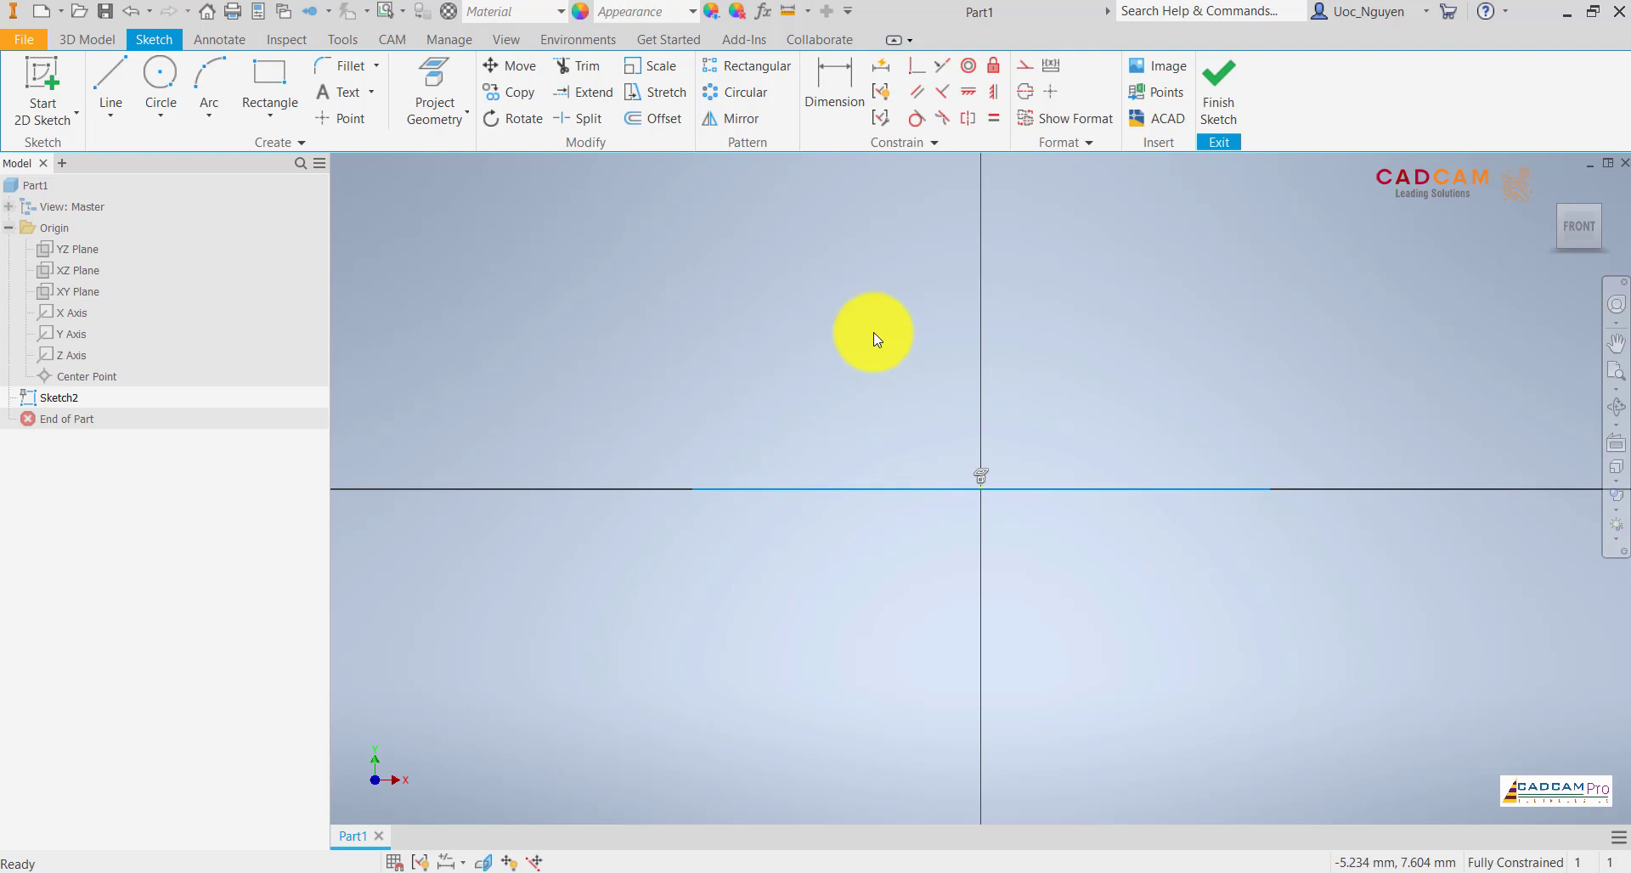
pyautogui.click(1026, 93)
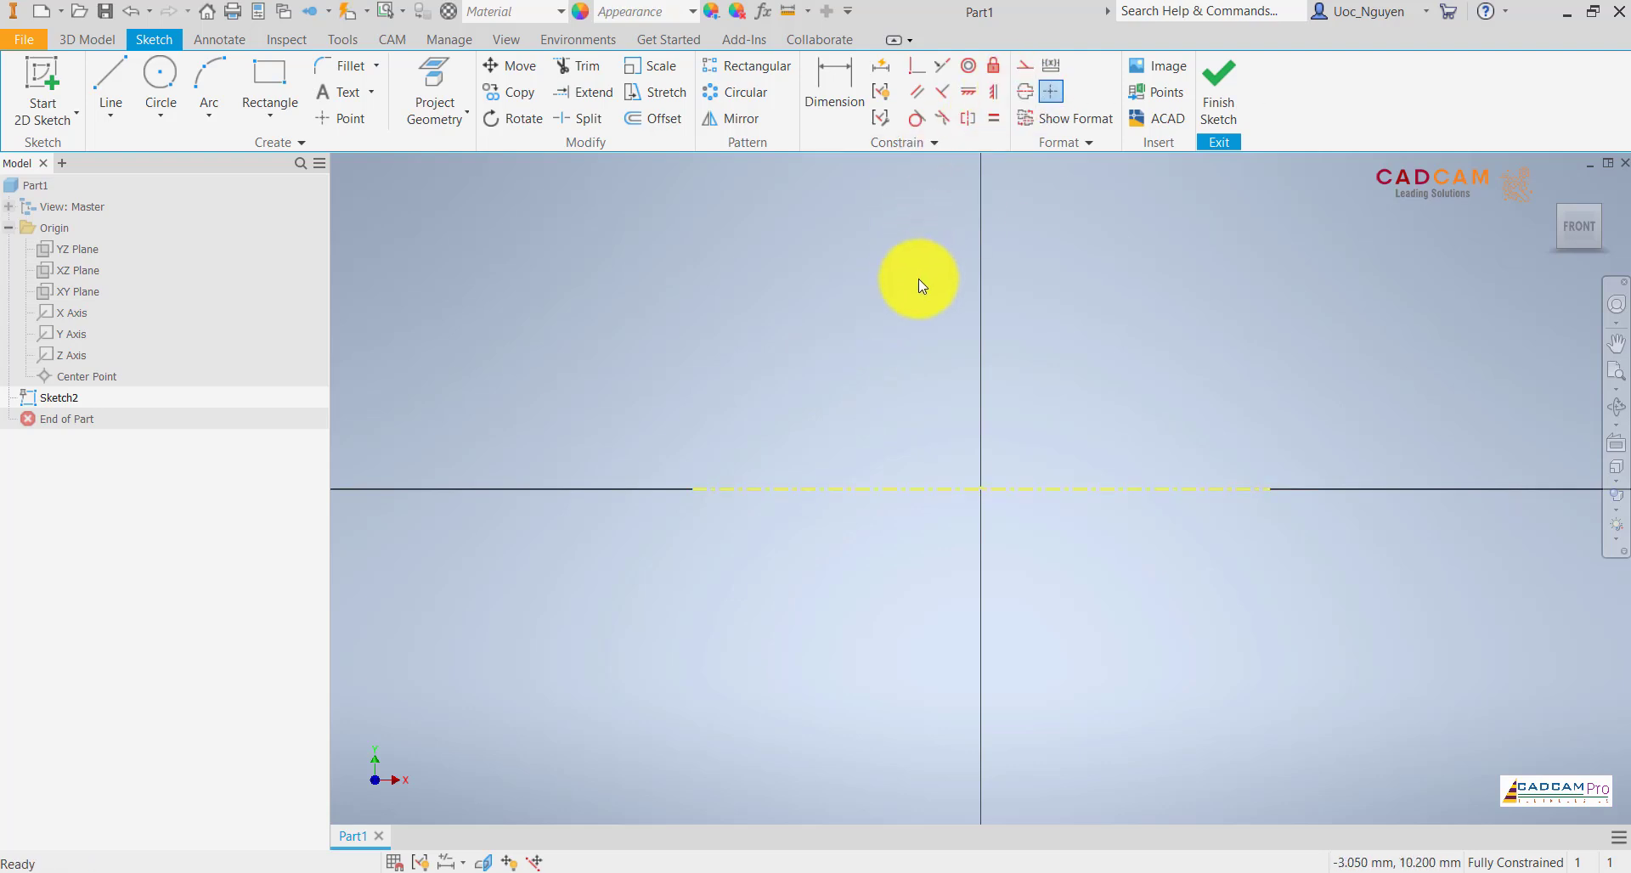
# - Draw a three-point arc above the centerline
pyautogui.click(209, 85)
pyautogui.scroll(2, 856, 393)
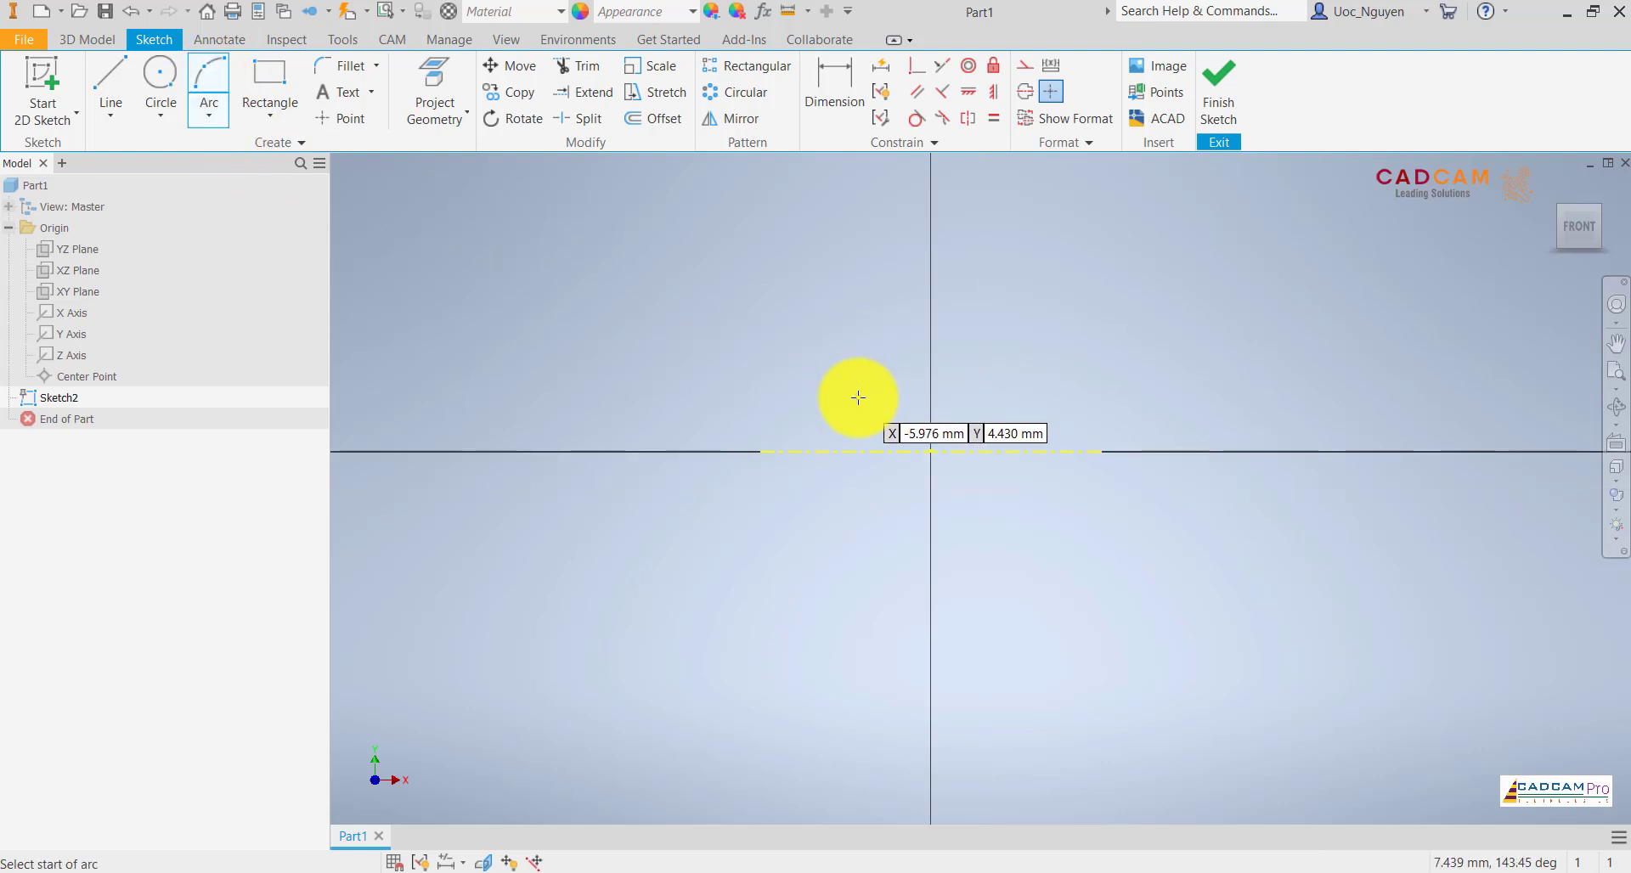
pyautogui.click(798, 299)
pyautogui.click(1069, 299)
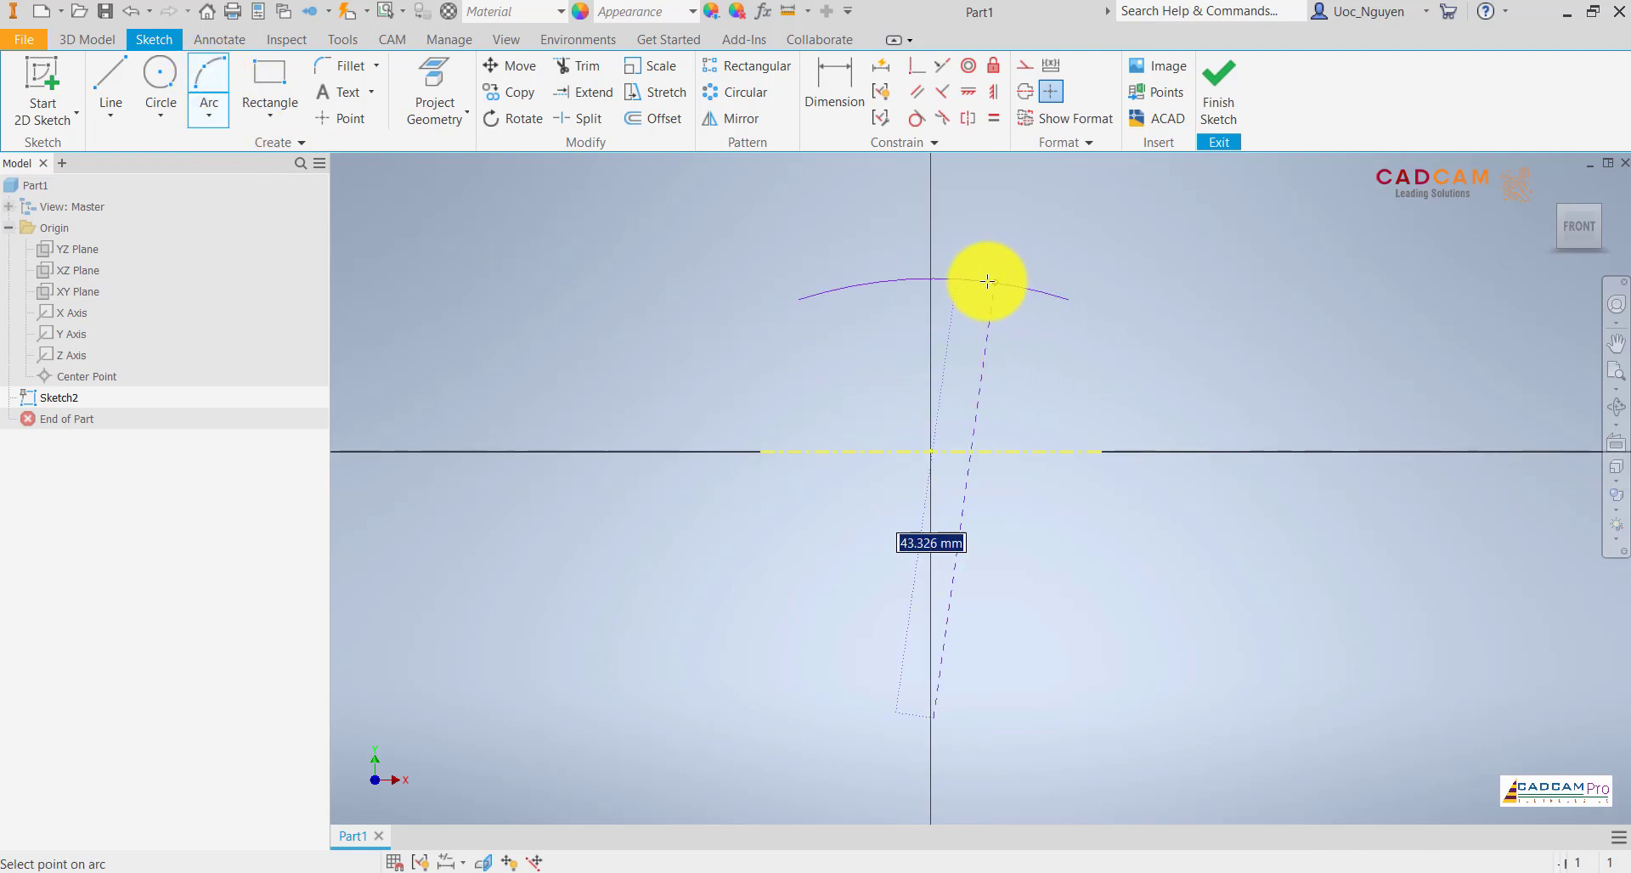
pyautogui.click(977, 269)
pyautogui.press('Escape')
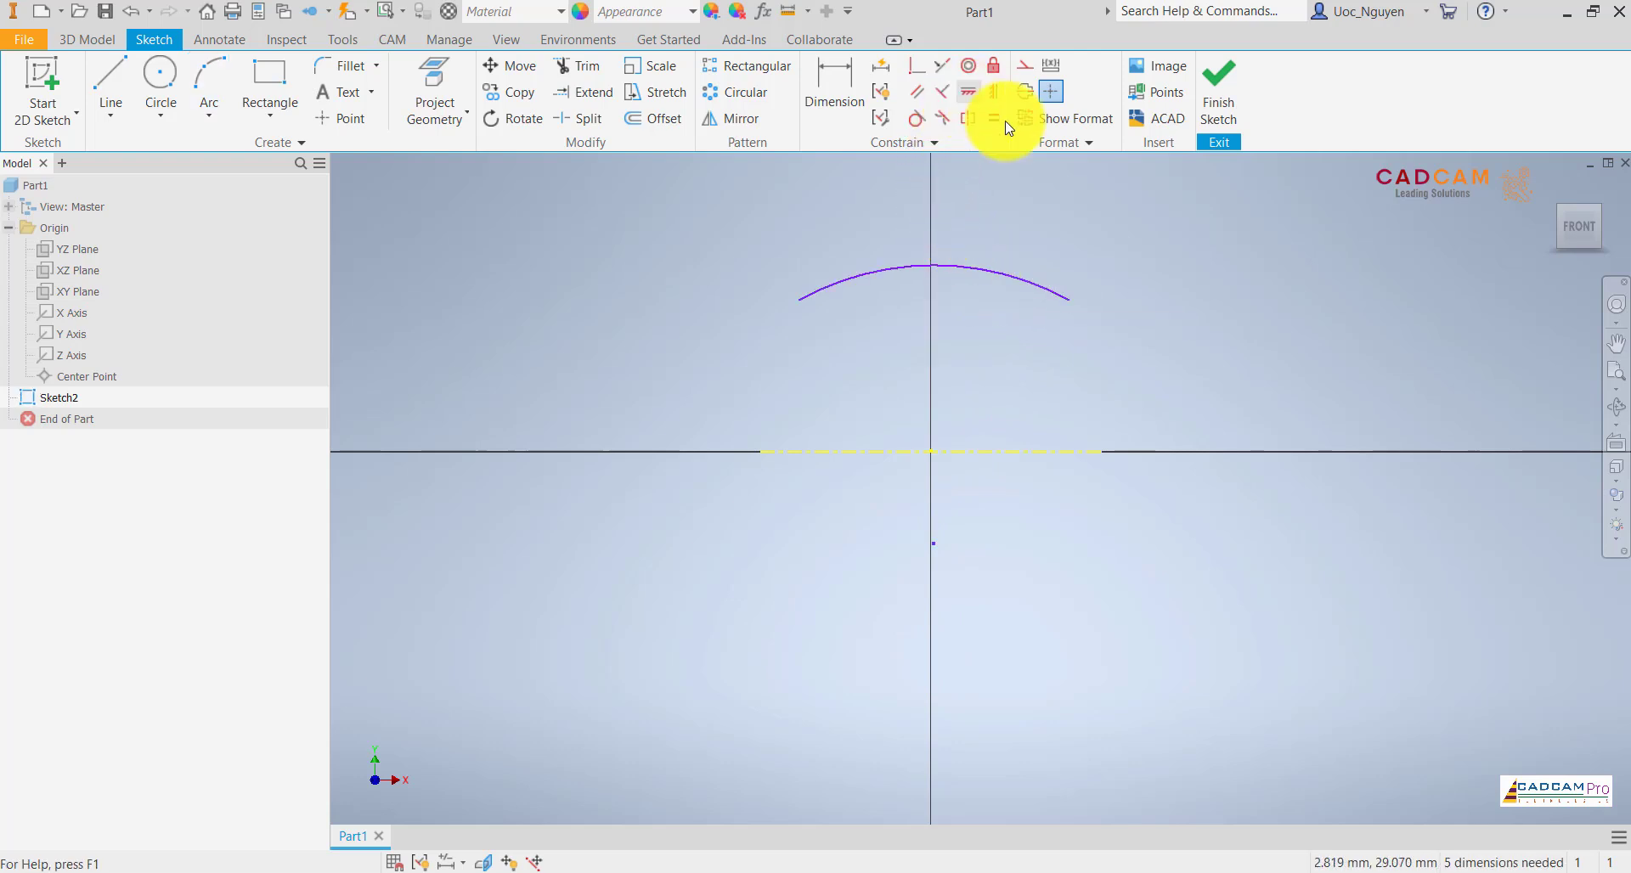
# - Make the arc endpoints horizontal and align the arc centre vertically with the origin
pyautogui.click(968, 92)
pyautogui.click(1071, 300)
pyautogui.click(799, 301)
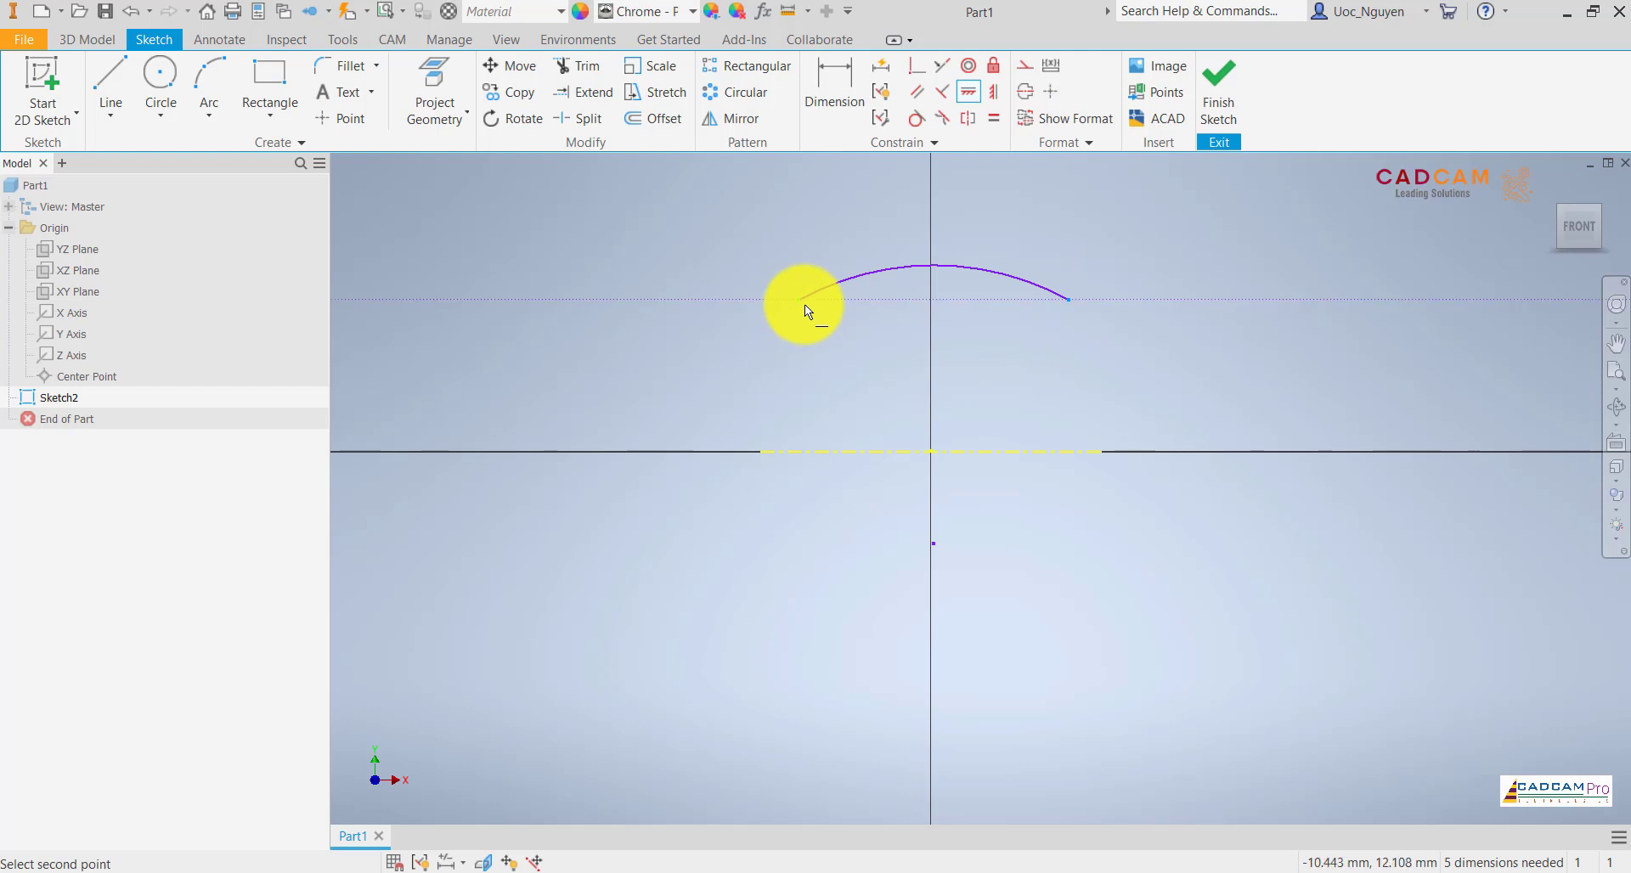
pyautogui.click(994, 92)
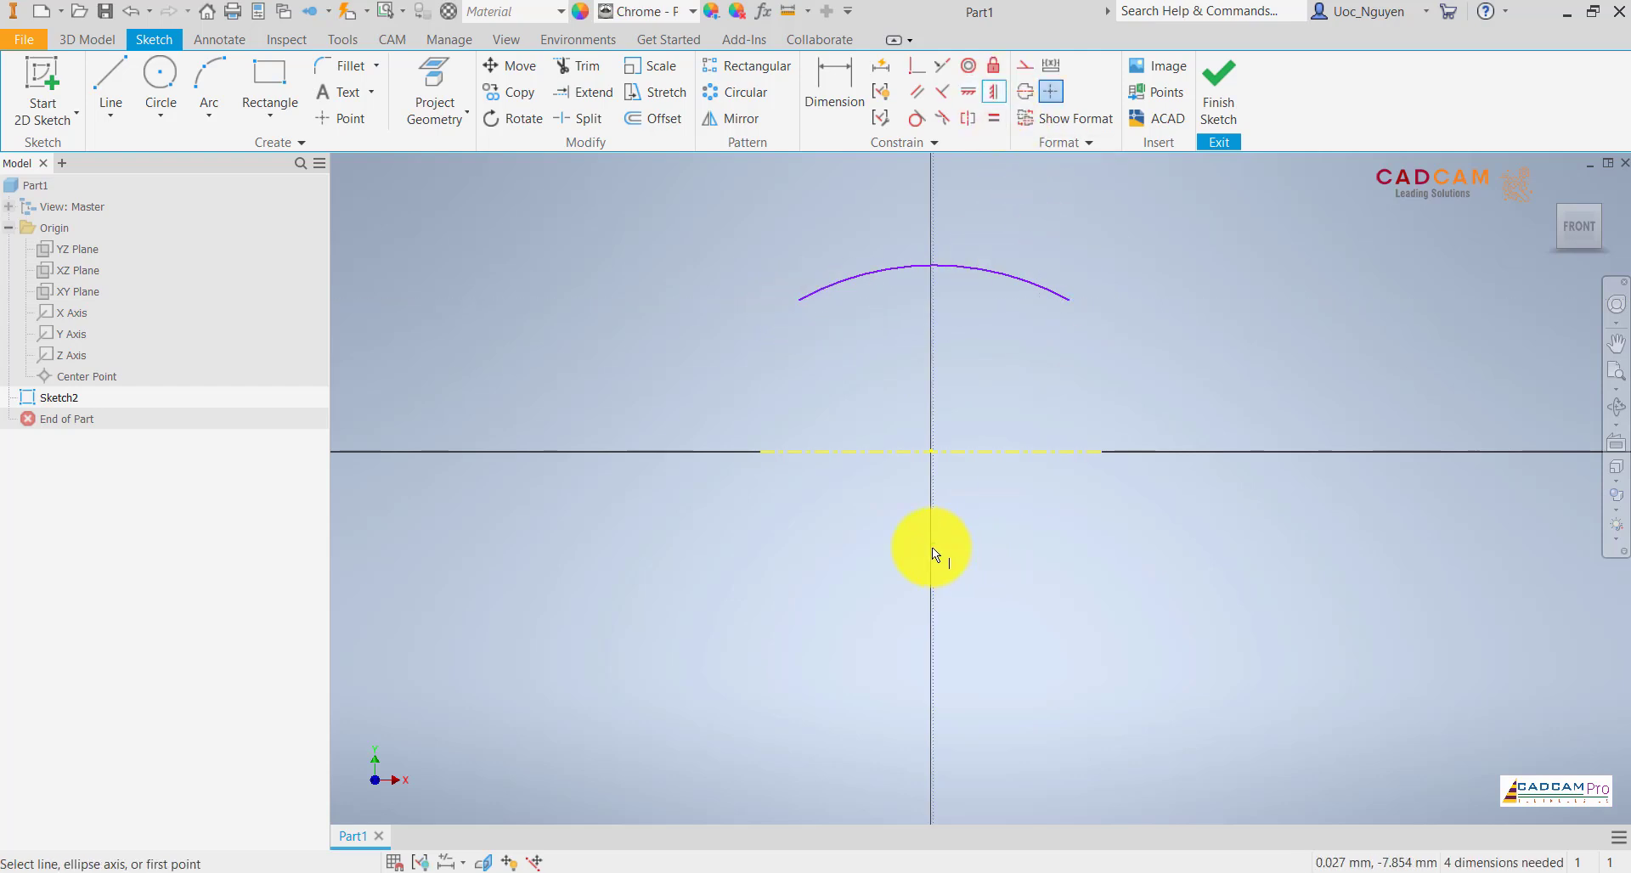
pyautogui.click(935, 454)
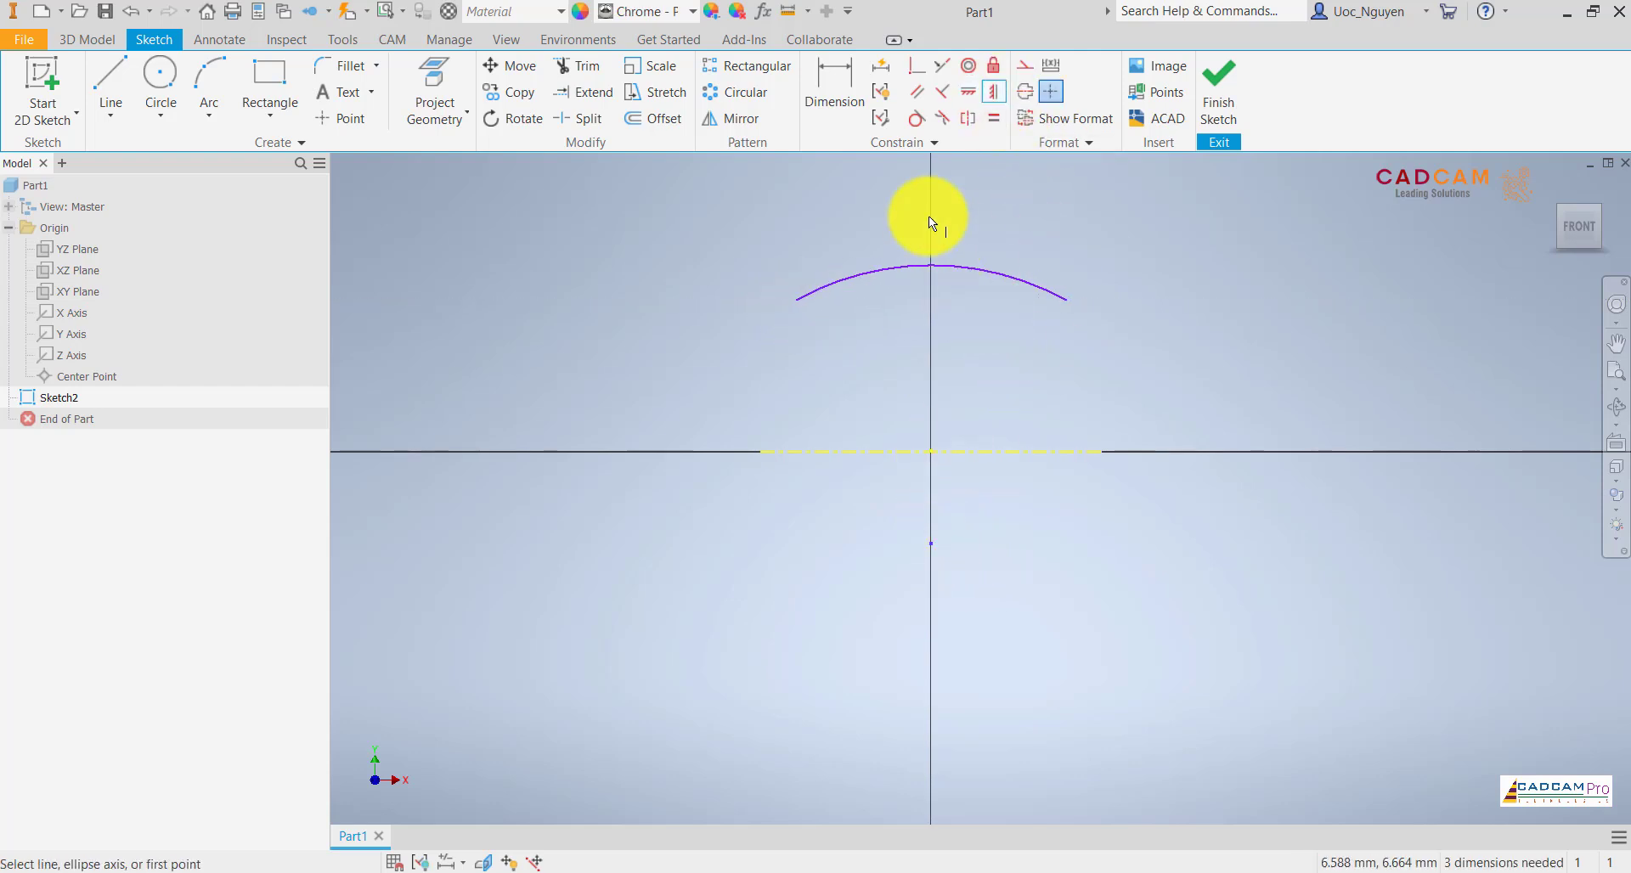
# - Close the profile with a vertical left side, flat bottom and vertical right side
pyautogui.click(111, 90)
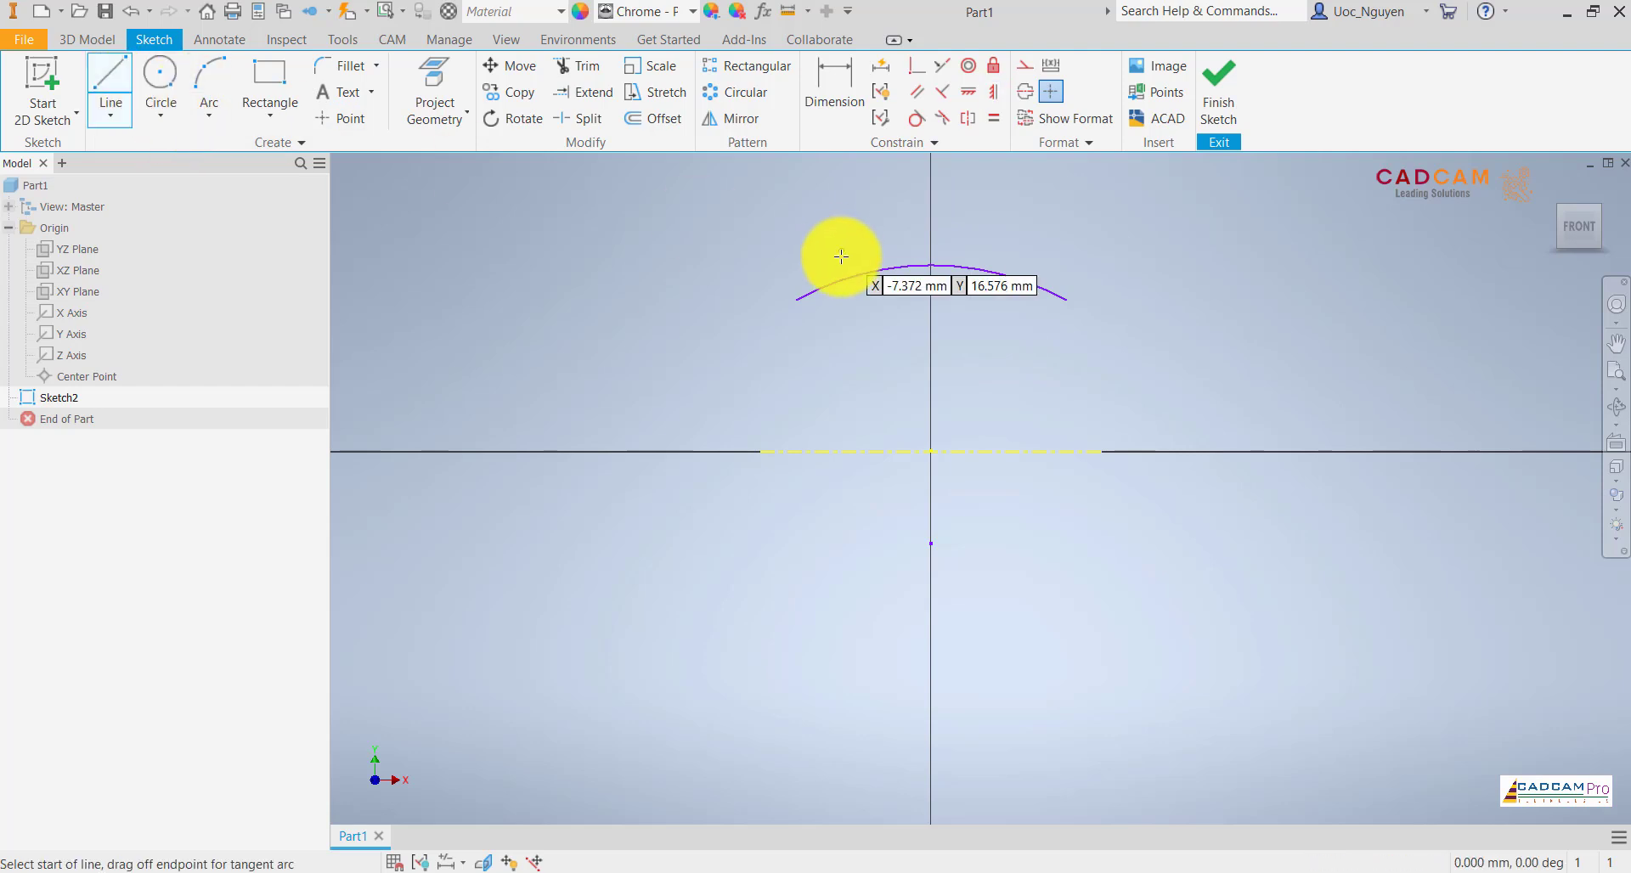
pyautogui.click(796, 301)
pyautogui.click(796, 374)
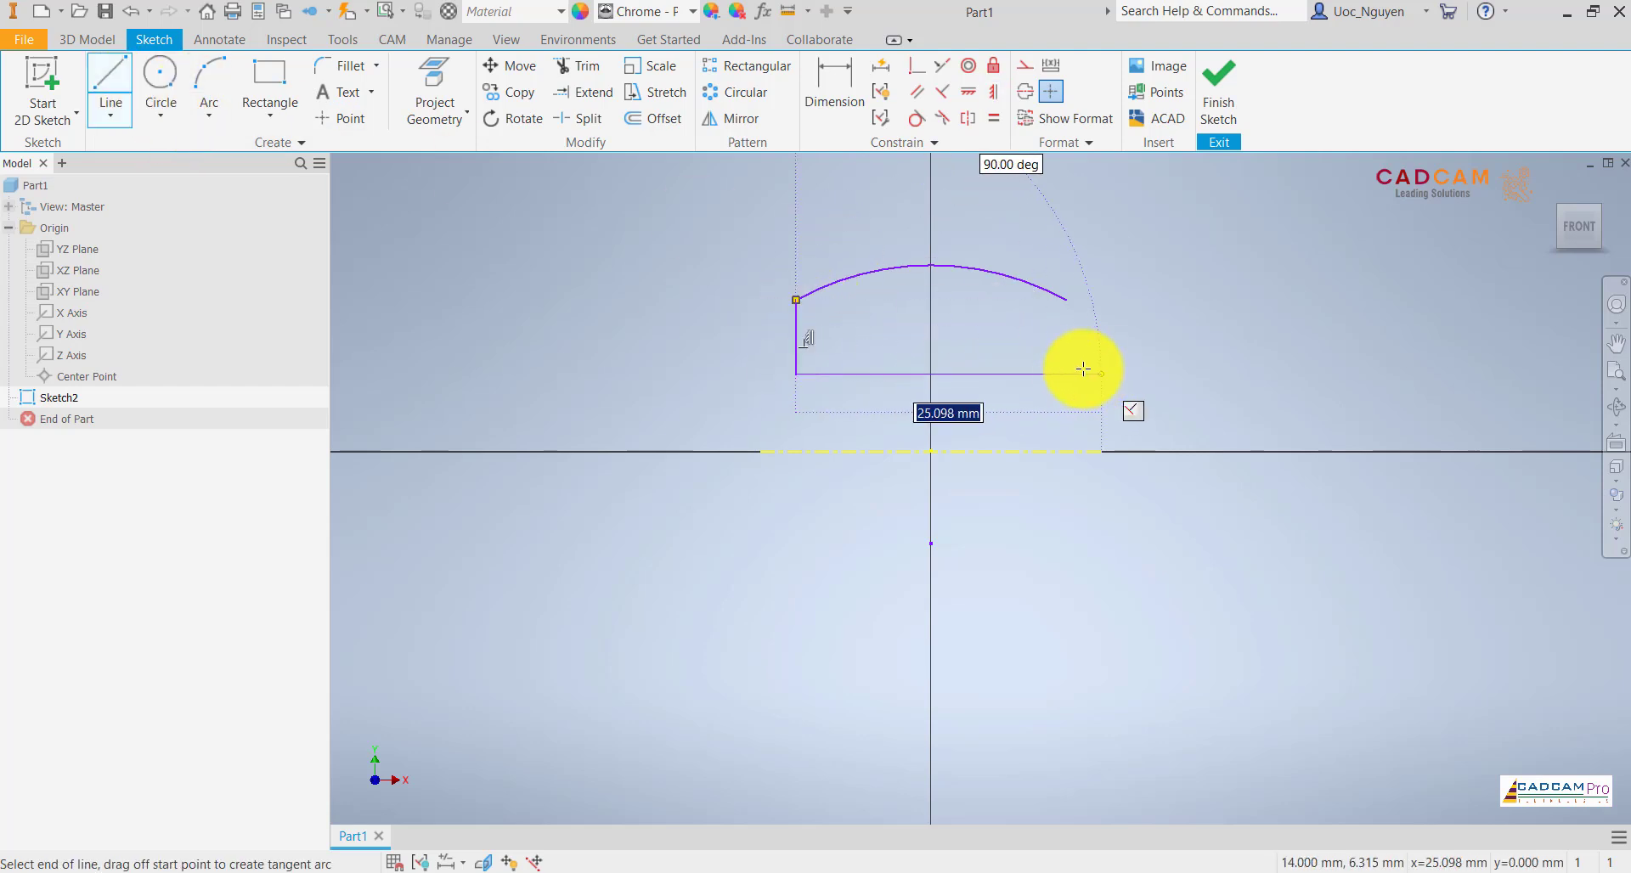
pyautogui.click(1066, 374)
pyautogui.click(1067, 299)
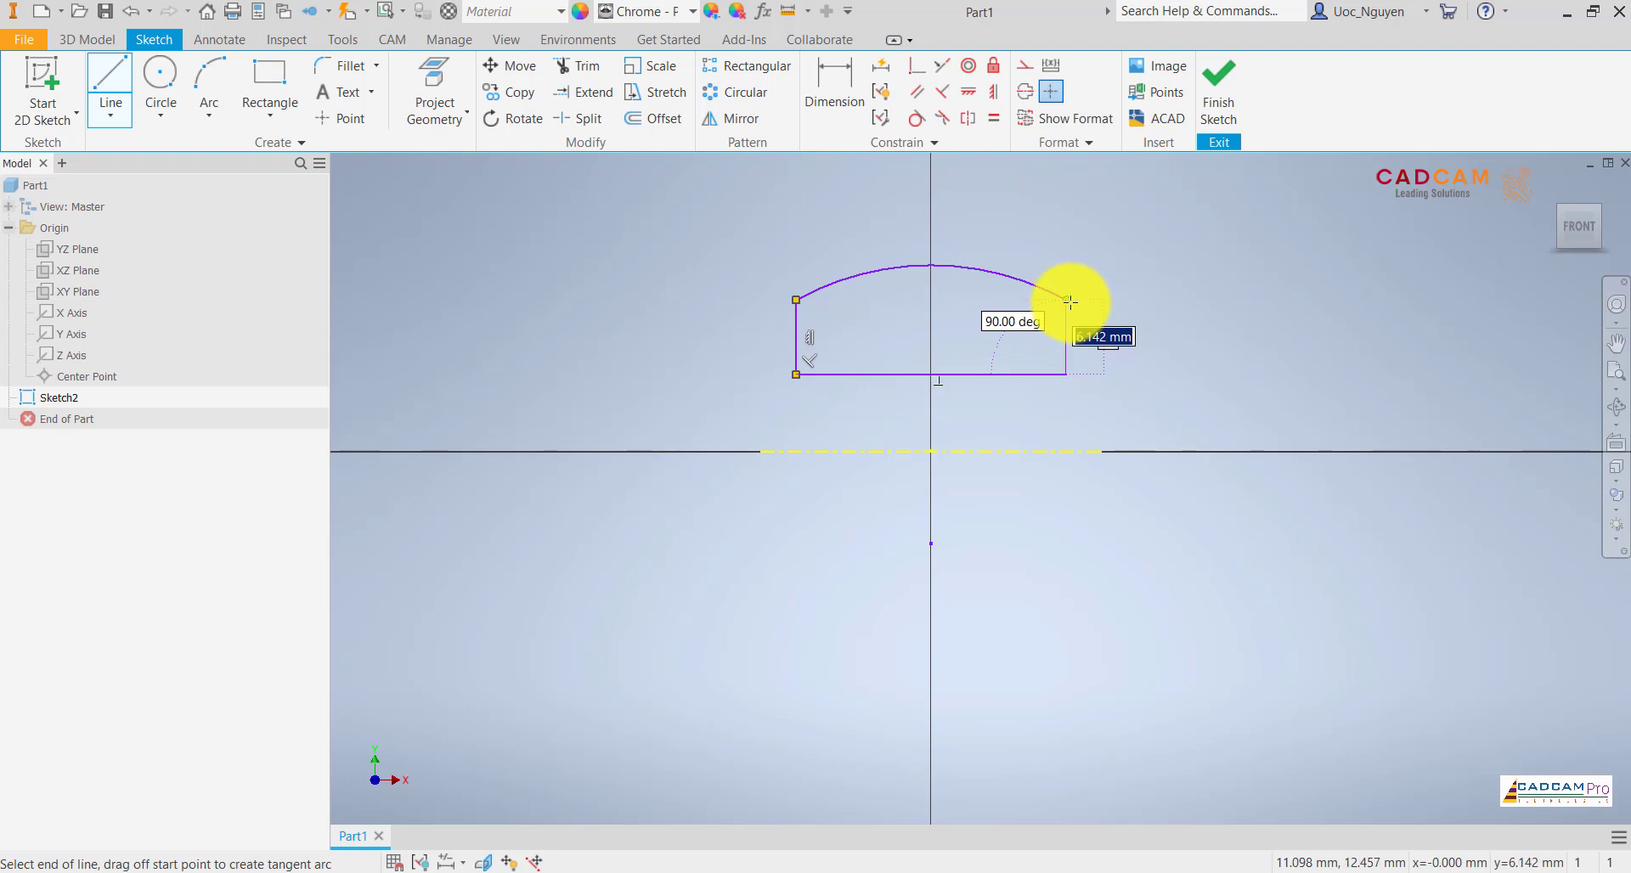
pyautogui.press('Escape')
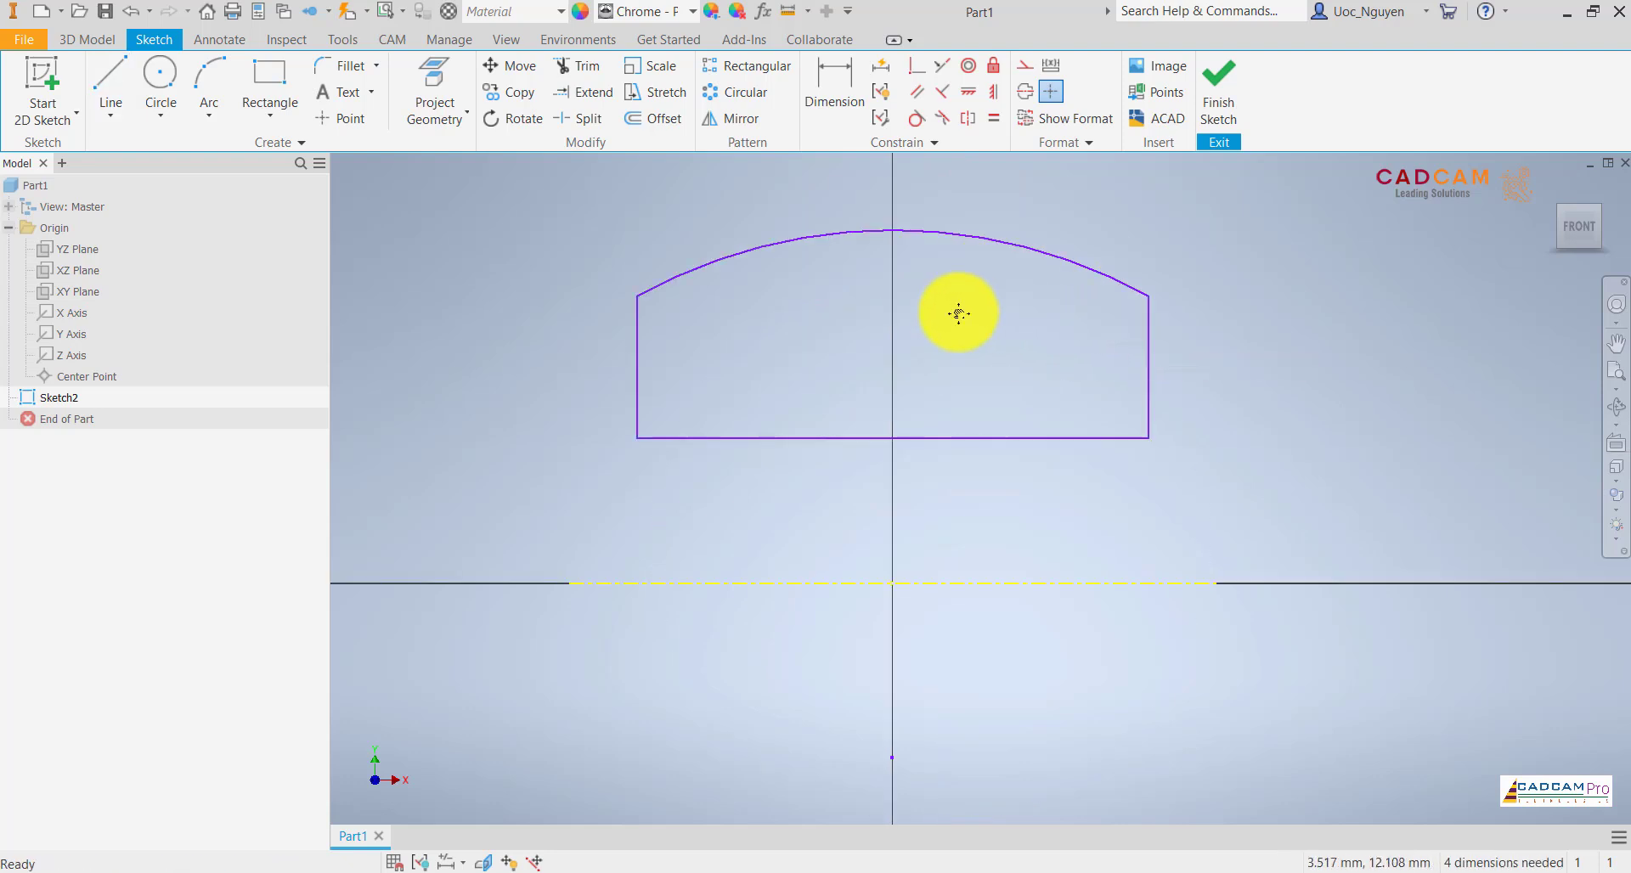
pyautogui.scroll(3, 965, 309)
pyautogui.click(836, 93)
pyautogui.scroll(-3, 853, 270)
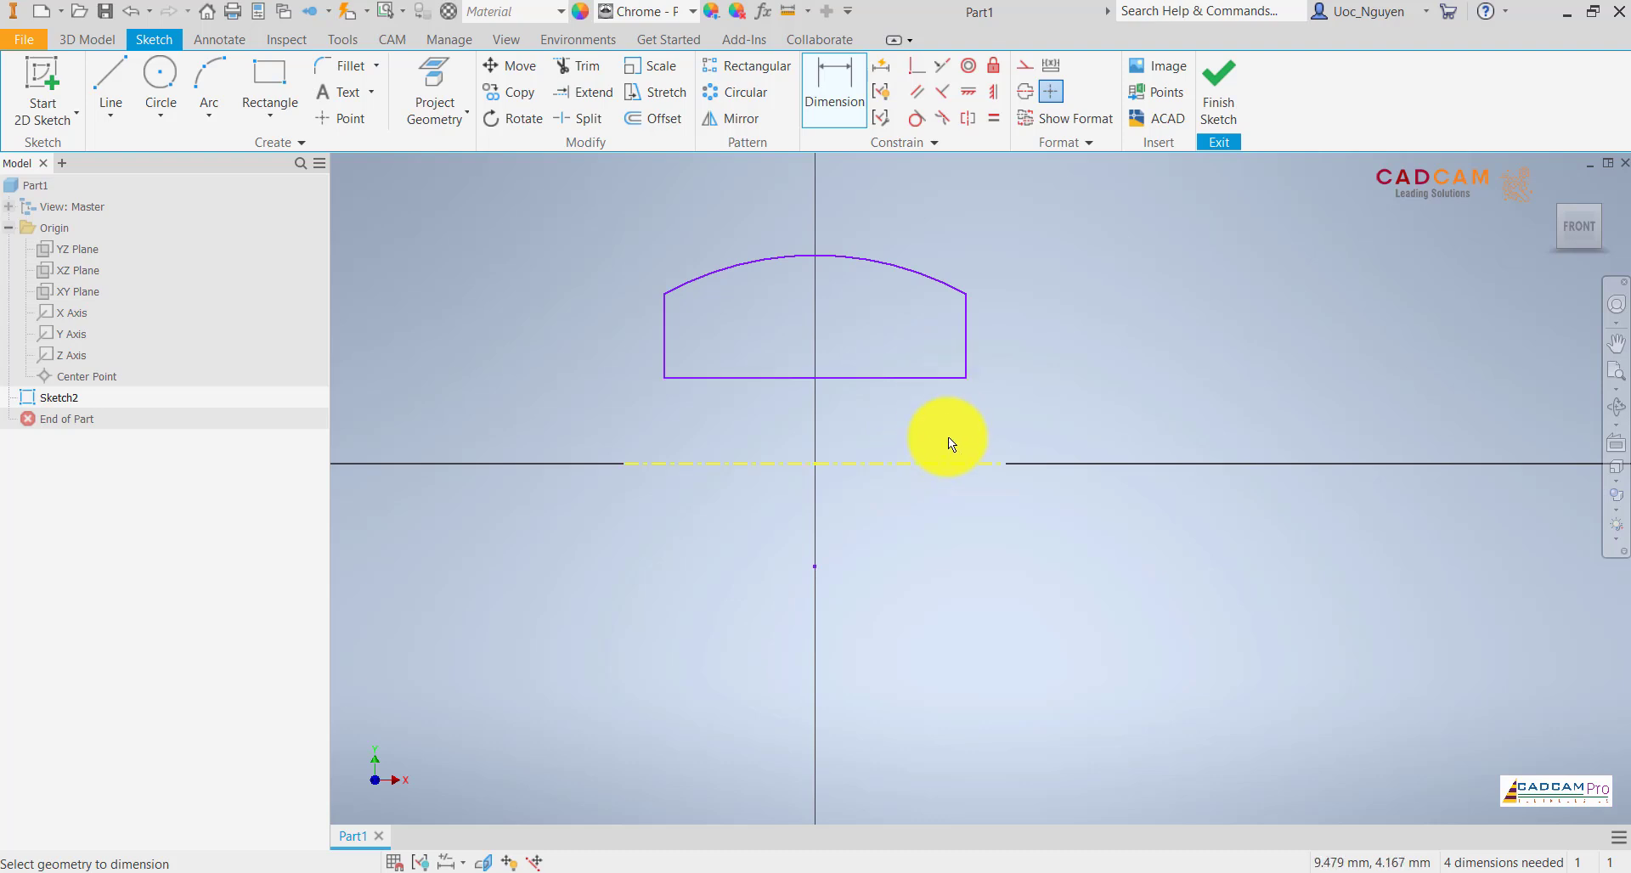
# - Dimension the profile's inner diameter as Ø10 and outer diameter as Ø20
pyautogui.click(946, 462)
pyautogui.click(952, 379)
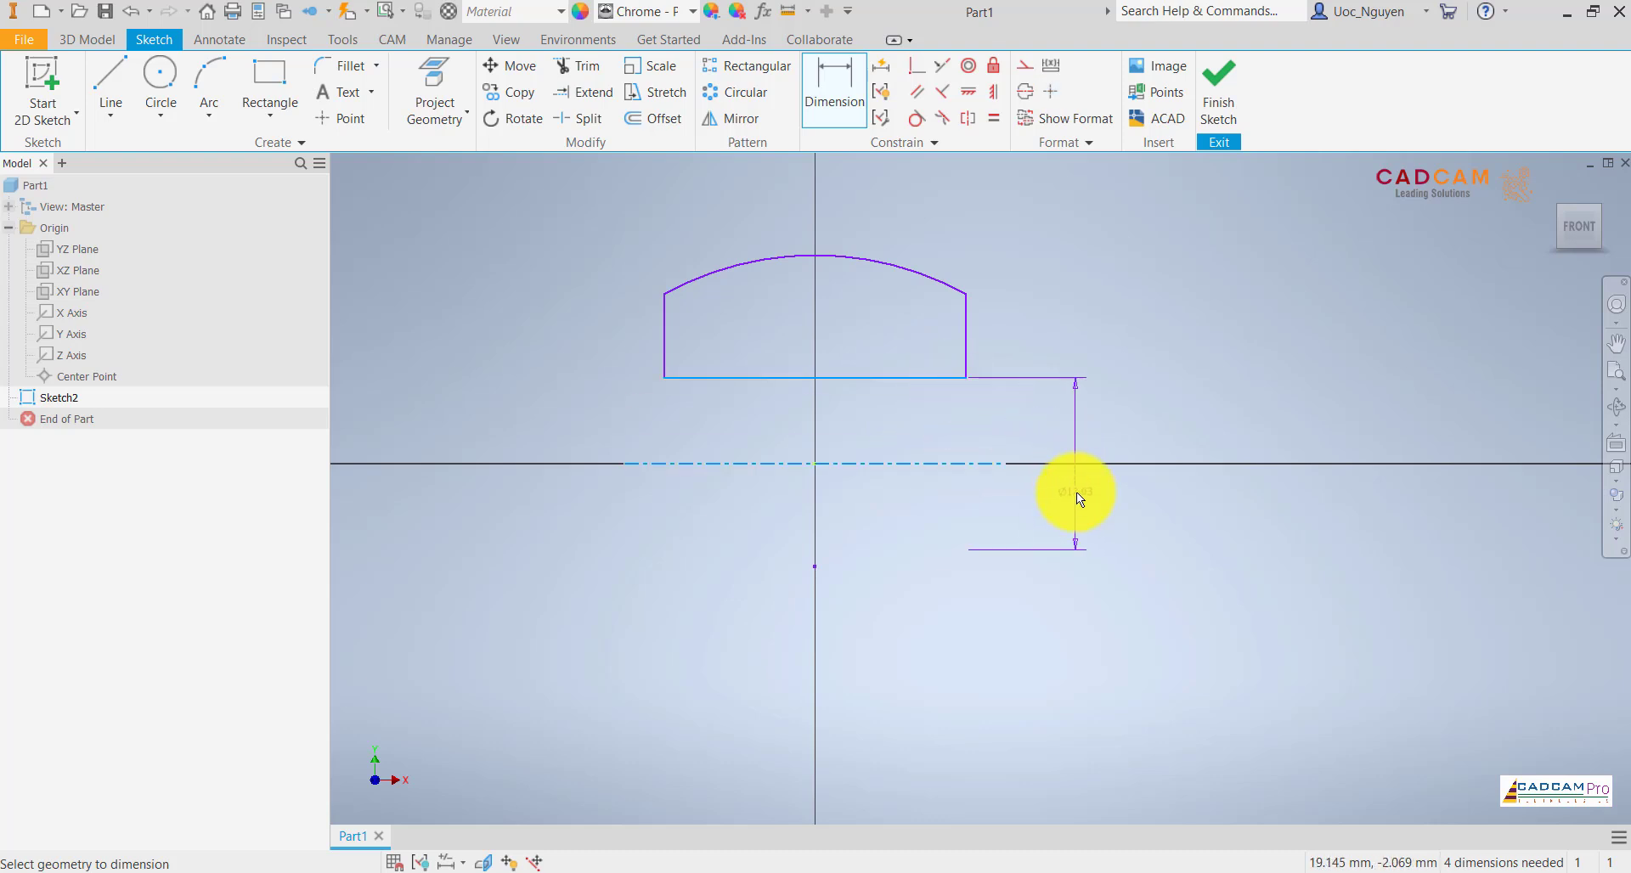
pyautogui.click(1077, 493)
pyautogui.write('10')
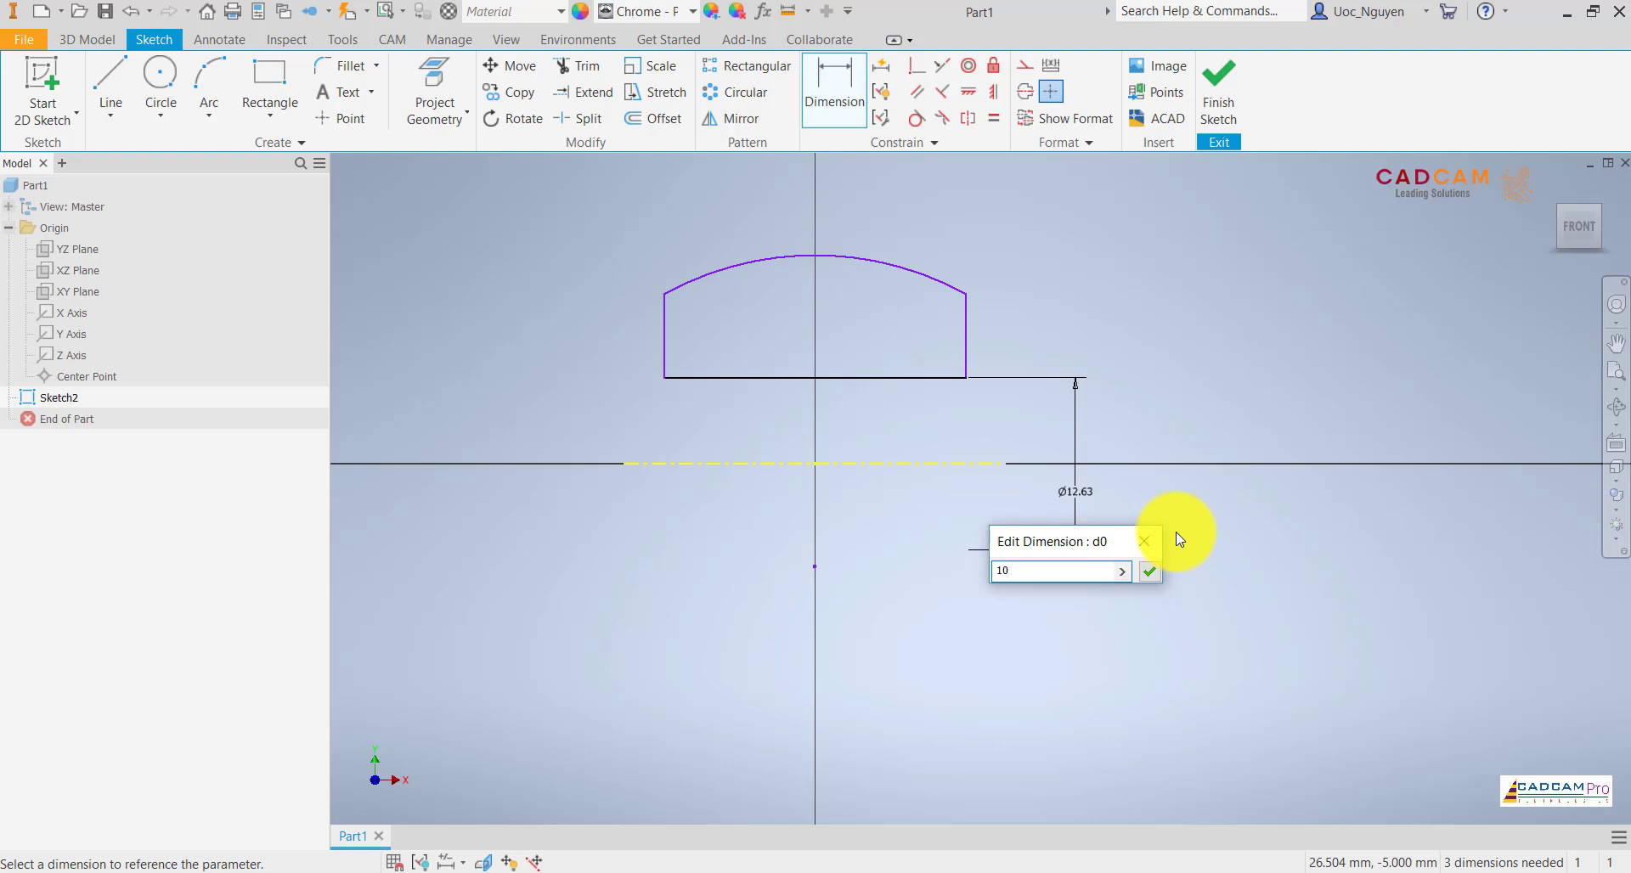
pyautogui.press('Return')
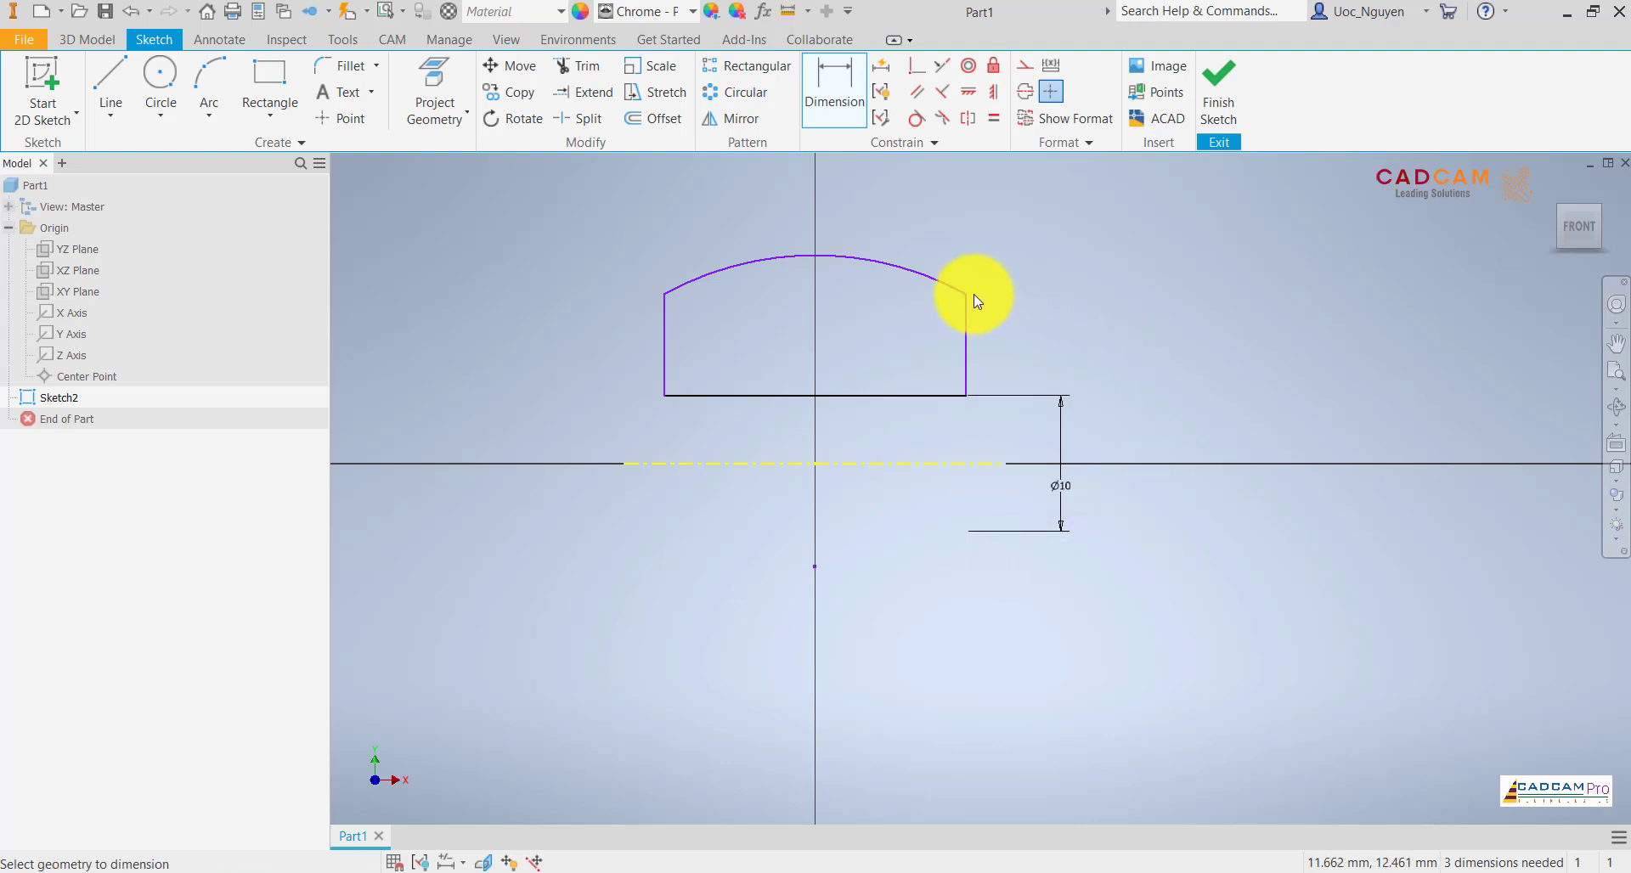
pyautogui.click(971, 294)
pyautogui.click(992, 462)
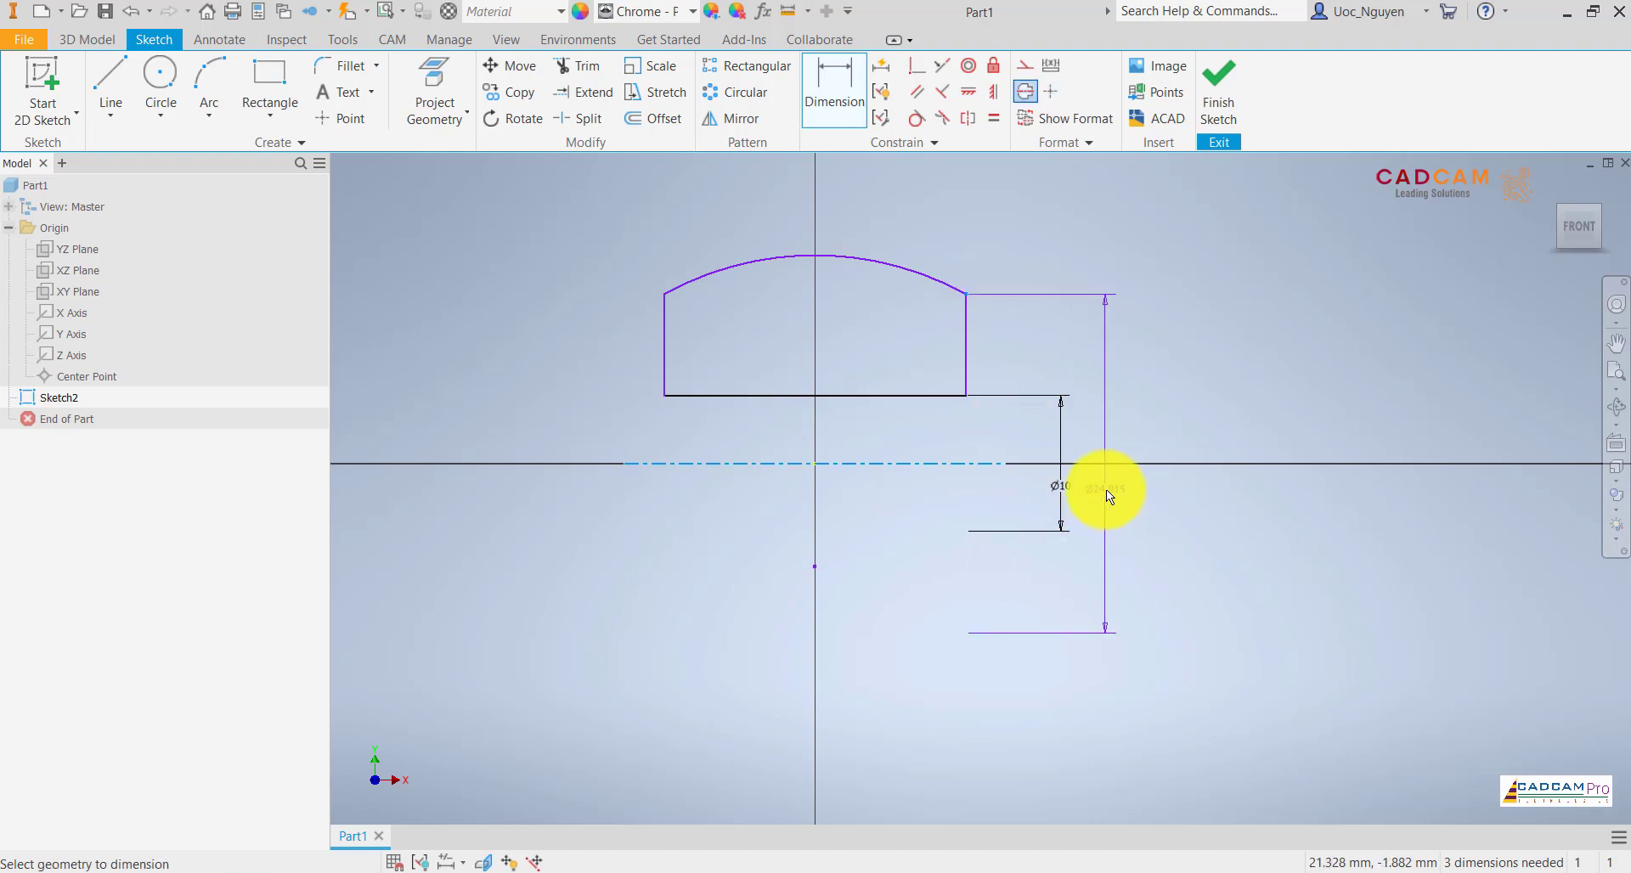
pyautogui.click(1107, 488)
pyautogui.write('20')
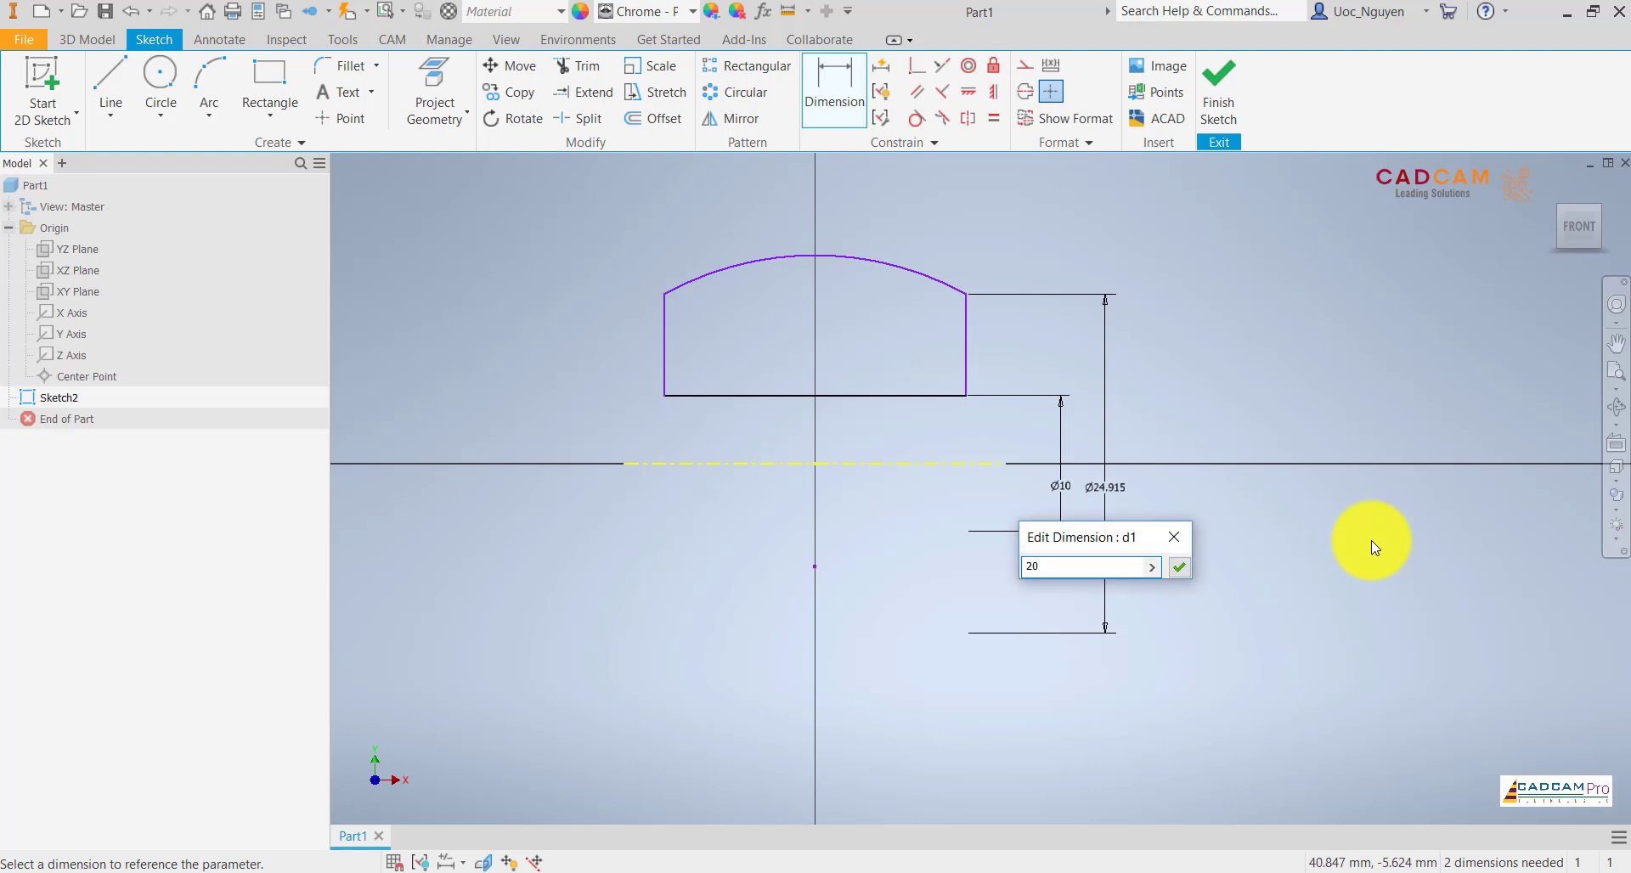
pyautogui.press('Return')
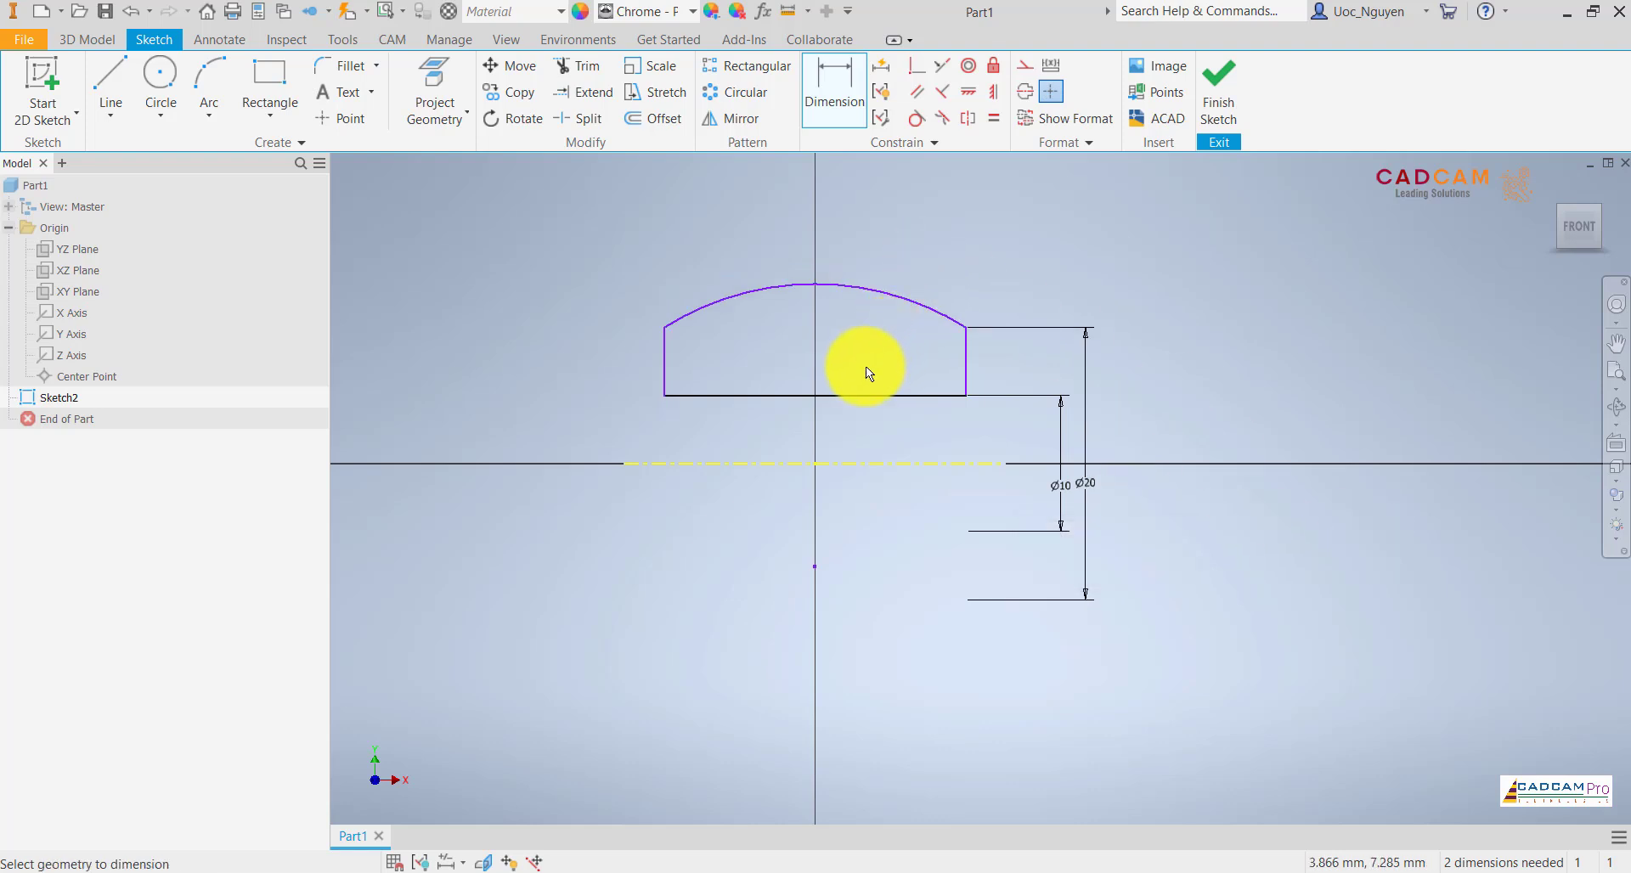
# - Set the profile width to 30 and the arc radius to 50
pyautogui.click(665, 372)
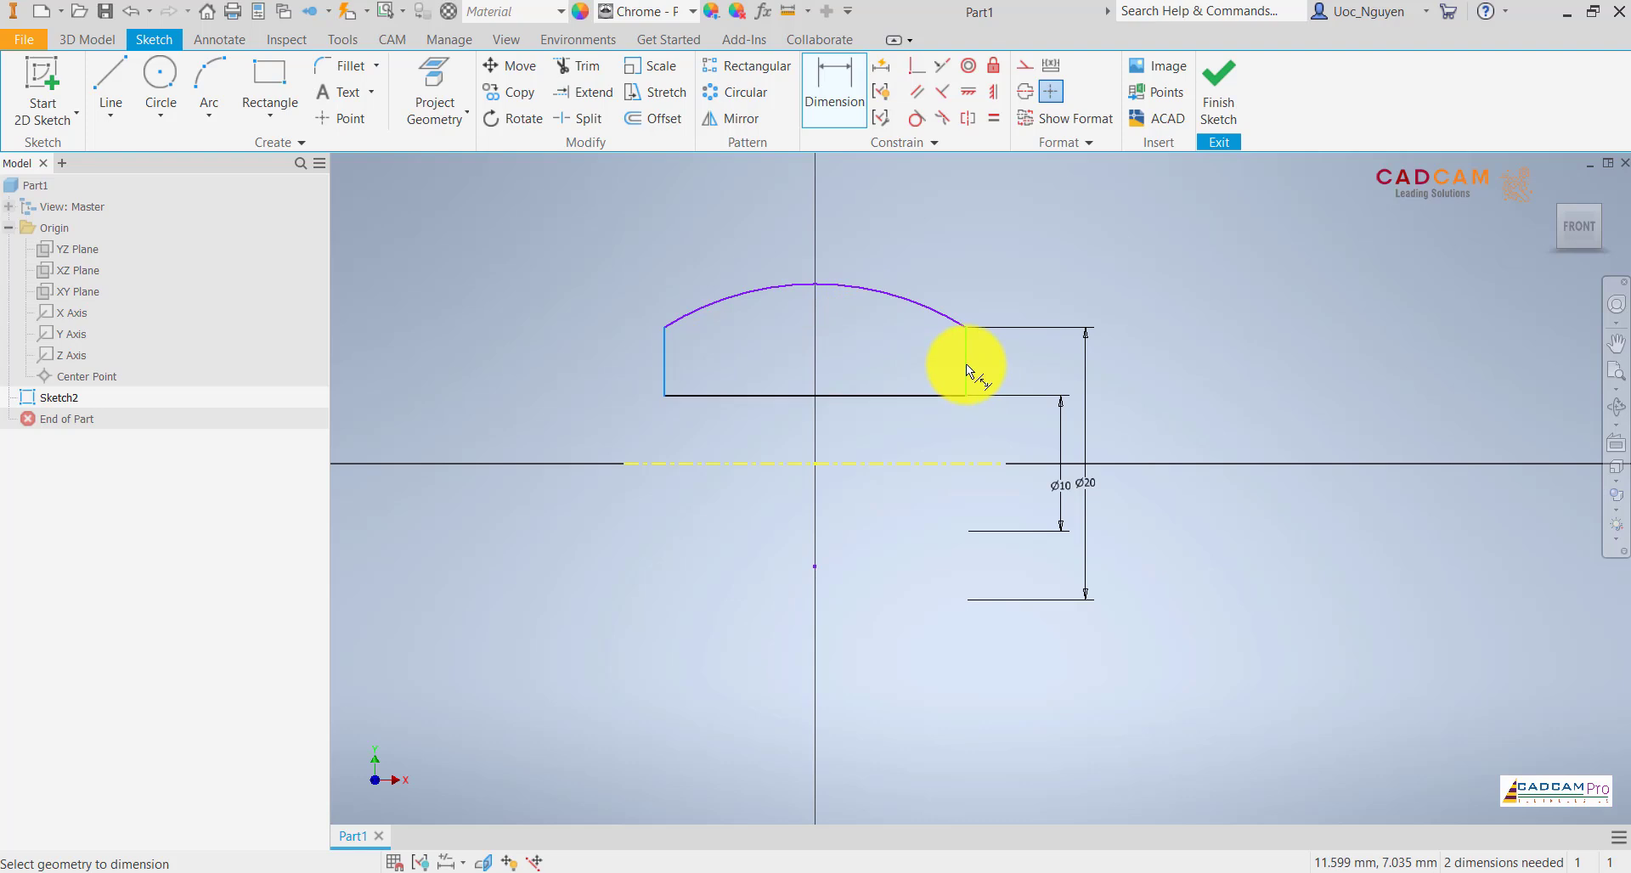
pyautogui.click(966, 364)
pyautogui.click(869, 241)
pyautogui.write('30')
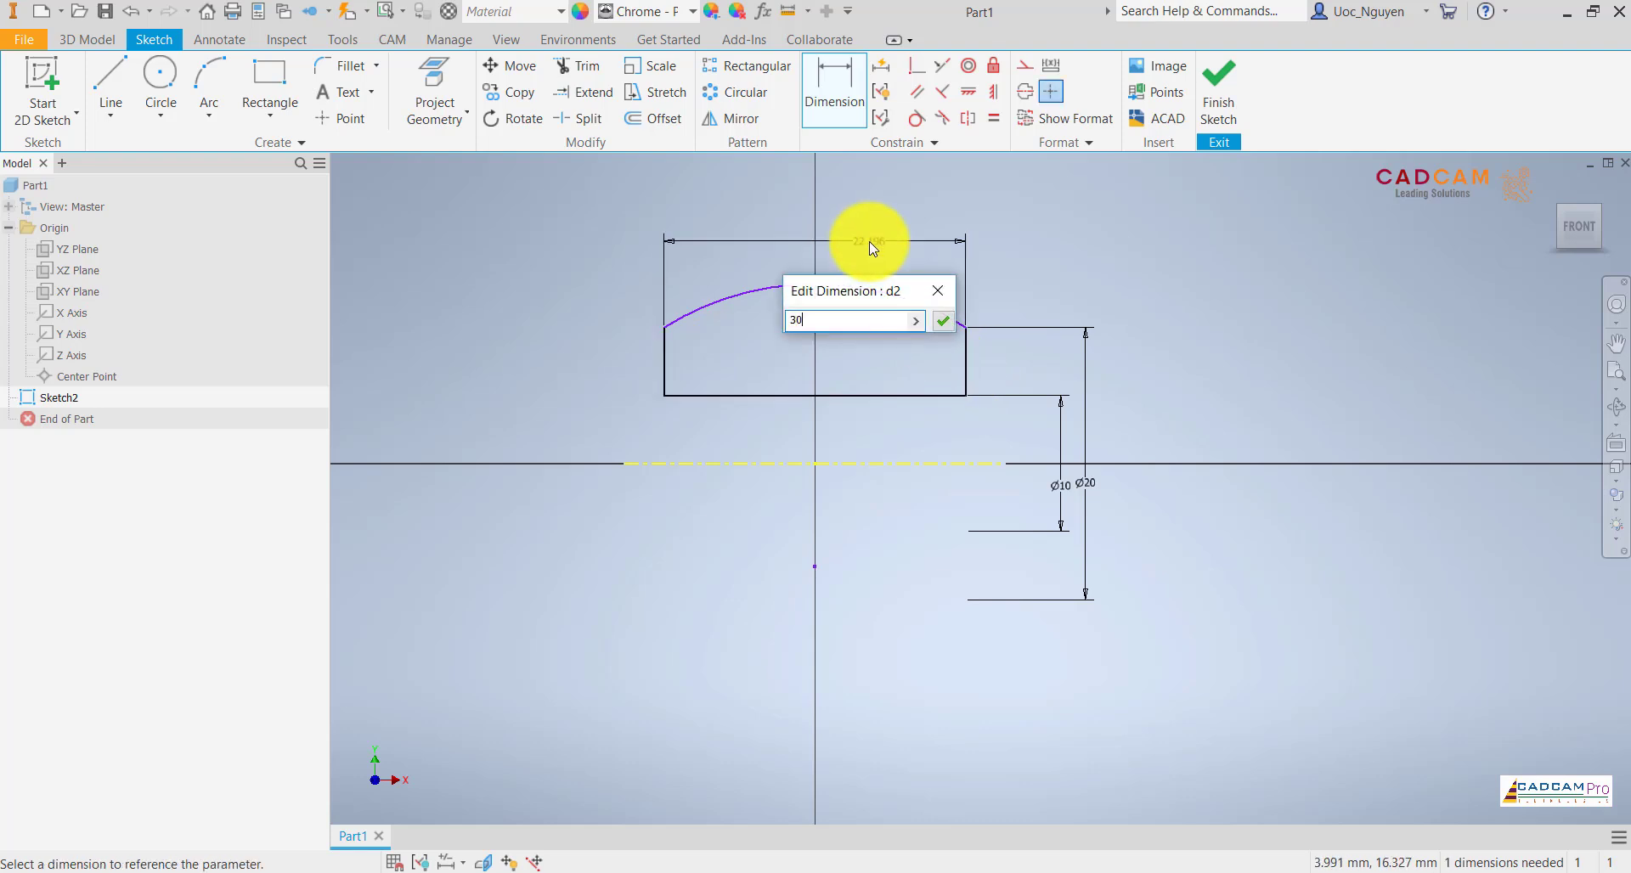
pyautogui.press('Return')
pyautogui.click(821, 258)
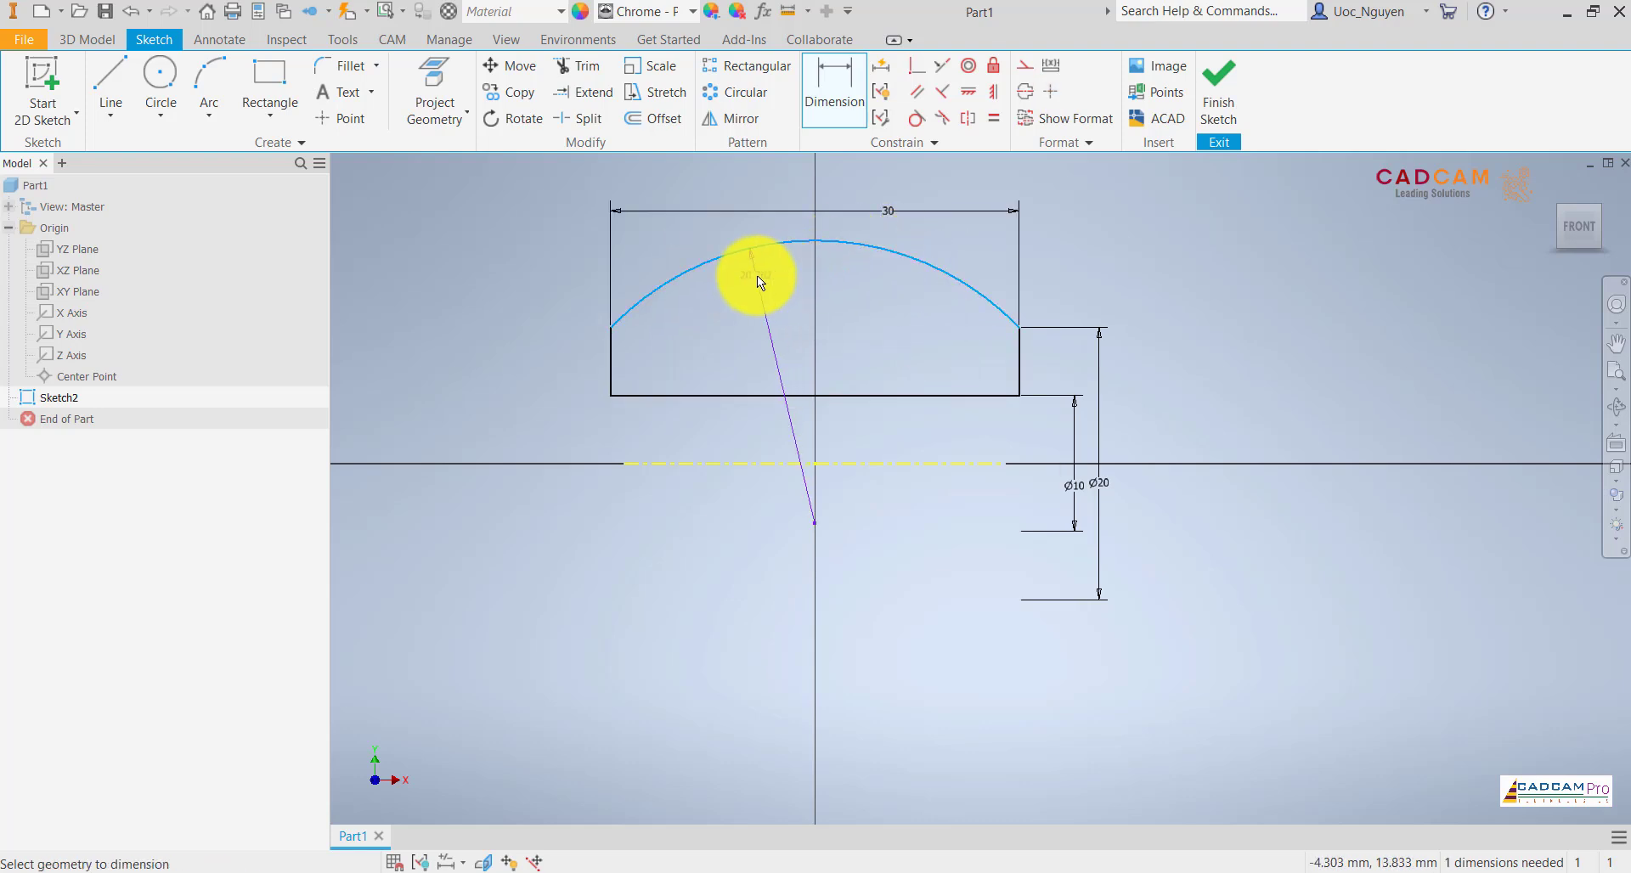
pyautogui.click(740, 308)
pyautogui.write('5')
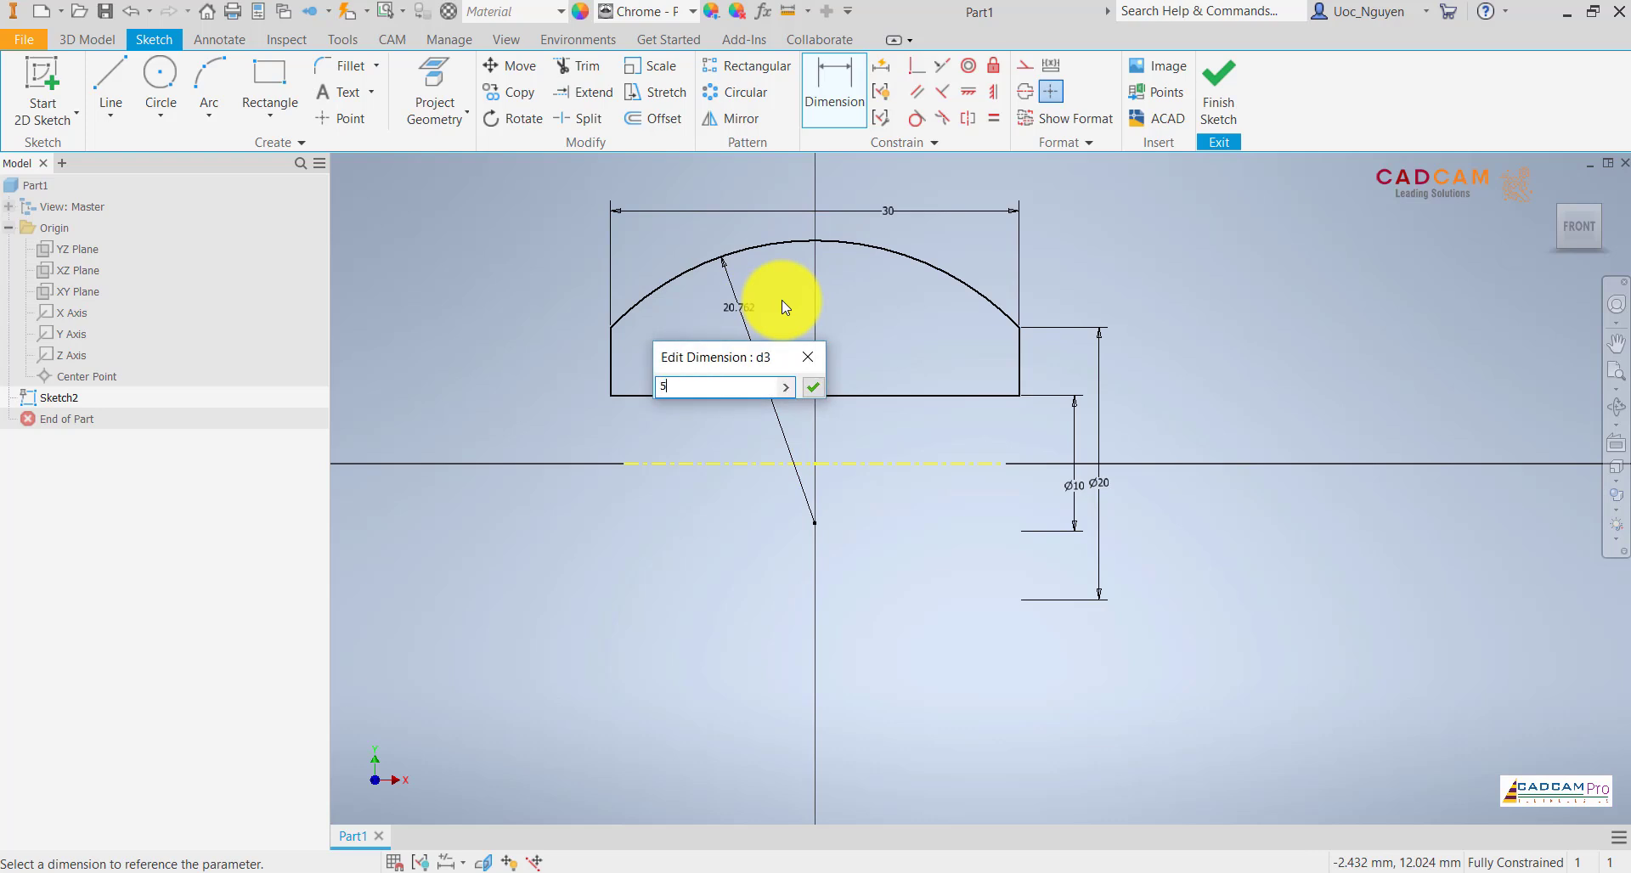
pyautogui.write('0')
pyautogui.press('Return')
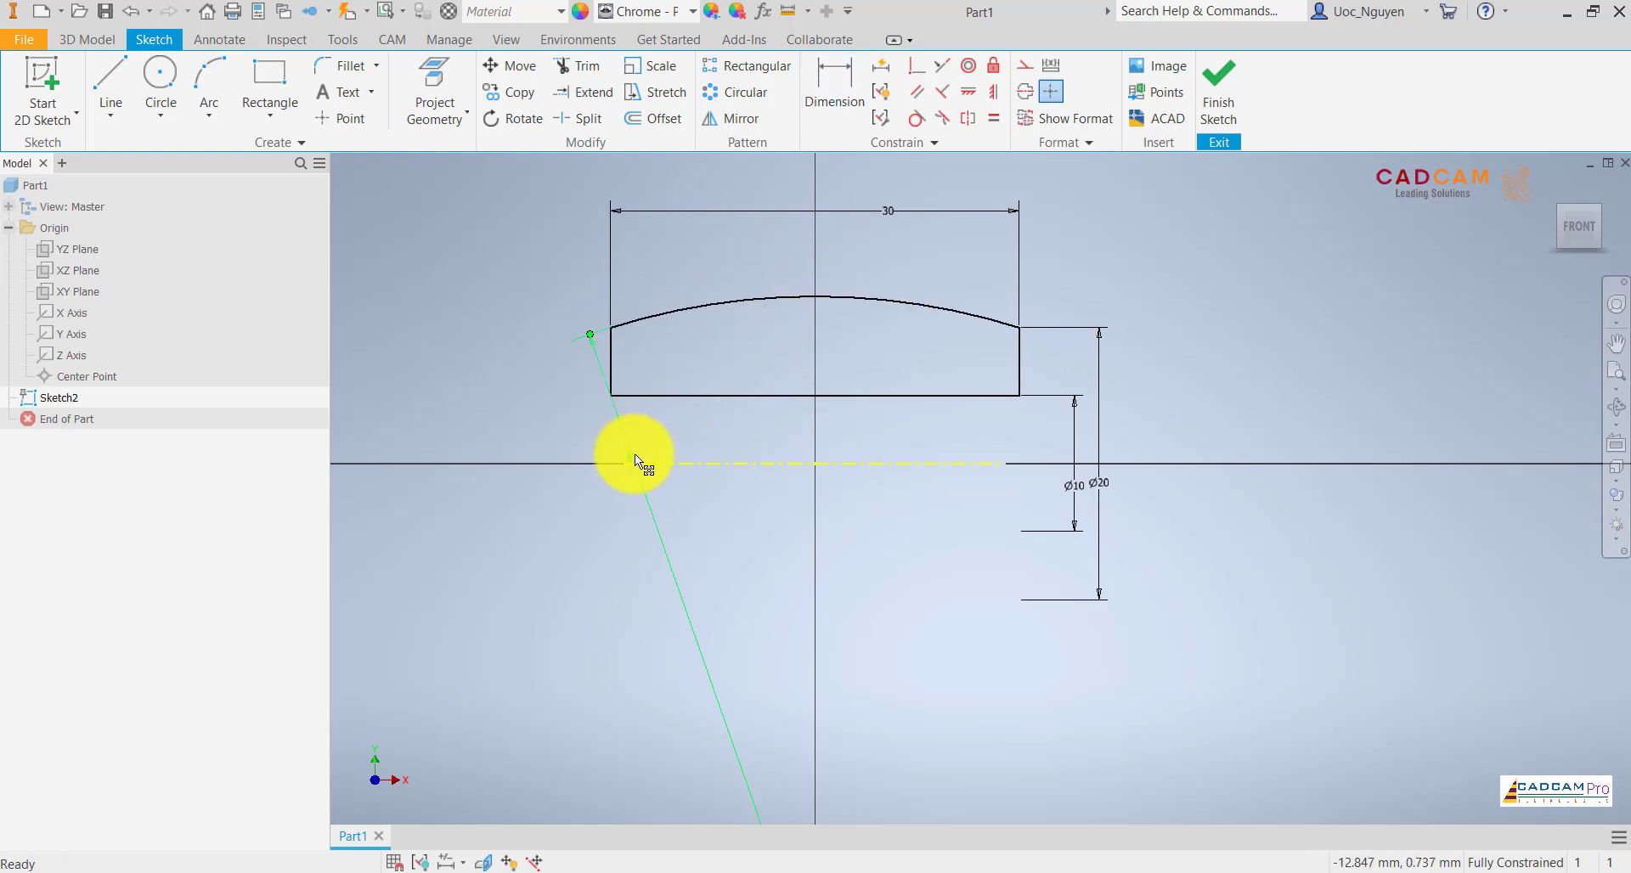
# - Move the 50, 30 and Ø20 dimensions clear of the sketch
pyautogui.moveTo(633, 457)
pyautogui.mouseDown()
pyautogui.moveTo(688, 270)
pyautogui.moveTo(722, 255)
pyautogui.mouseUp()
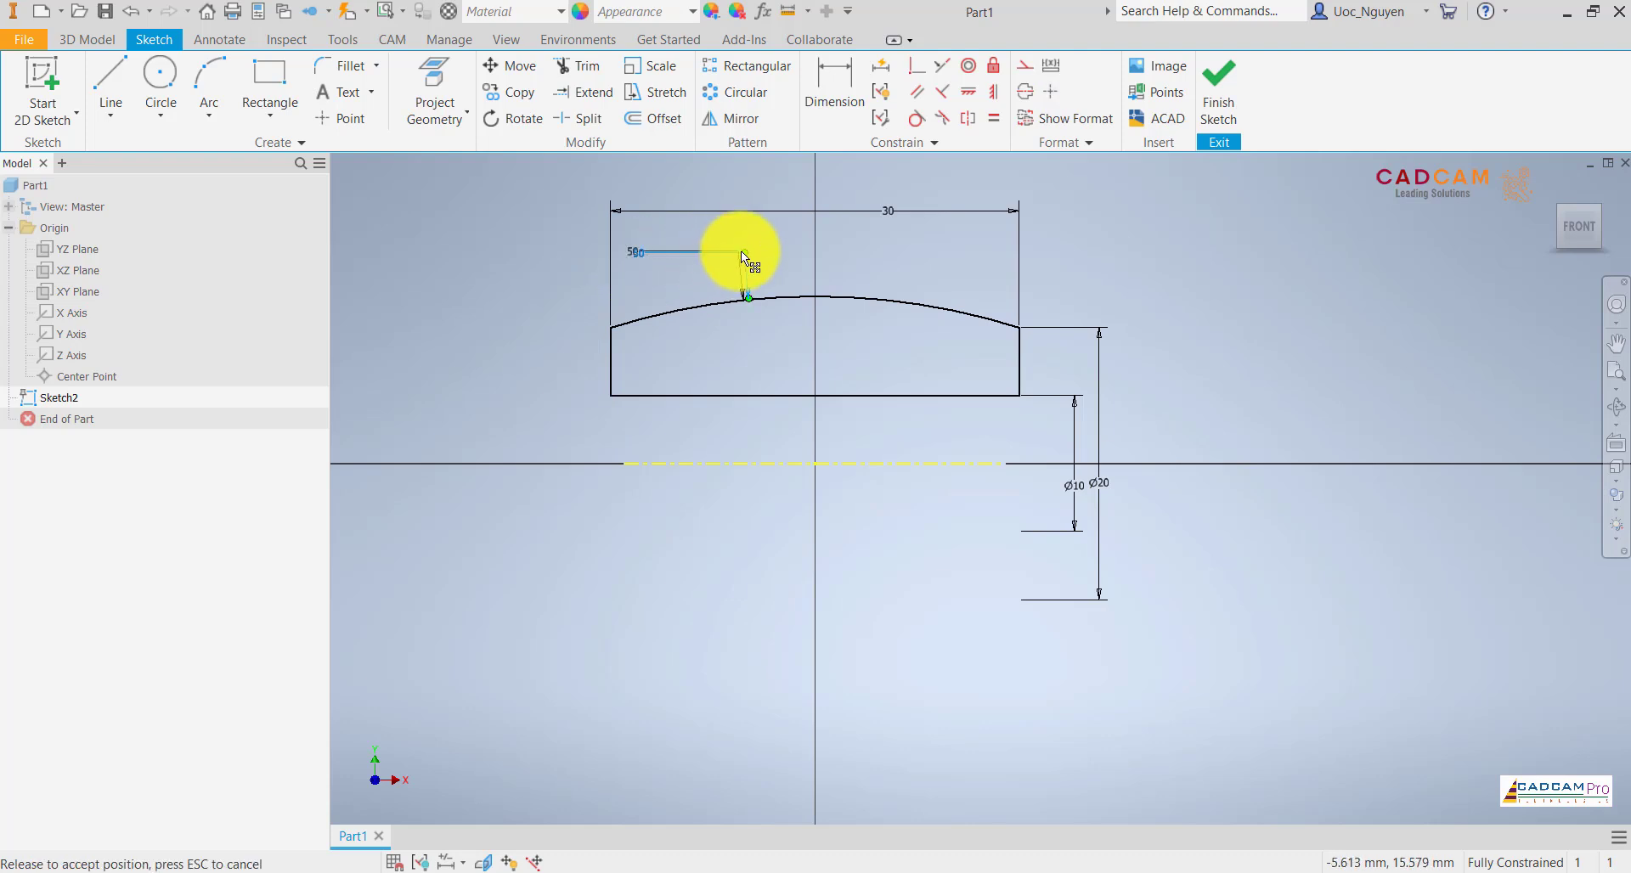
pyautogui.moveTo(722, 255); pyautogui.dragTo(747, 180)
pyautogui.moveTo(908, 225); pyautogui.dragTo(883, 252)
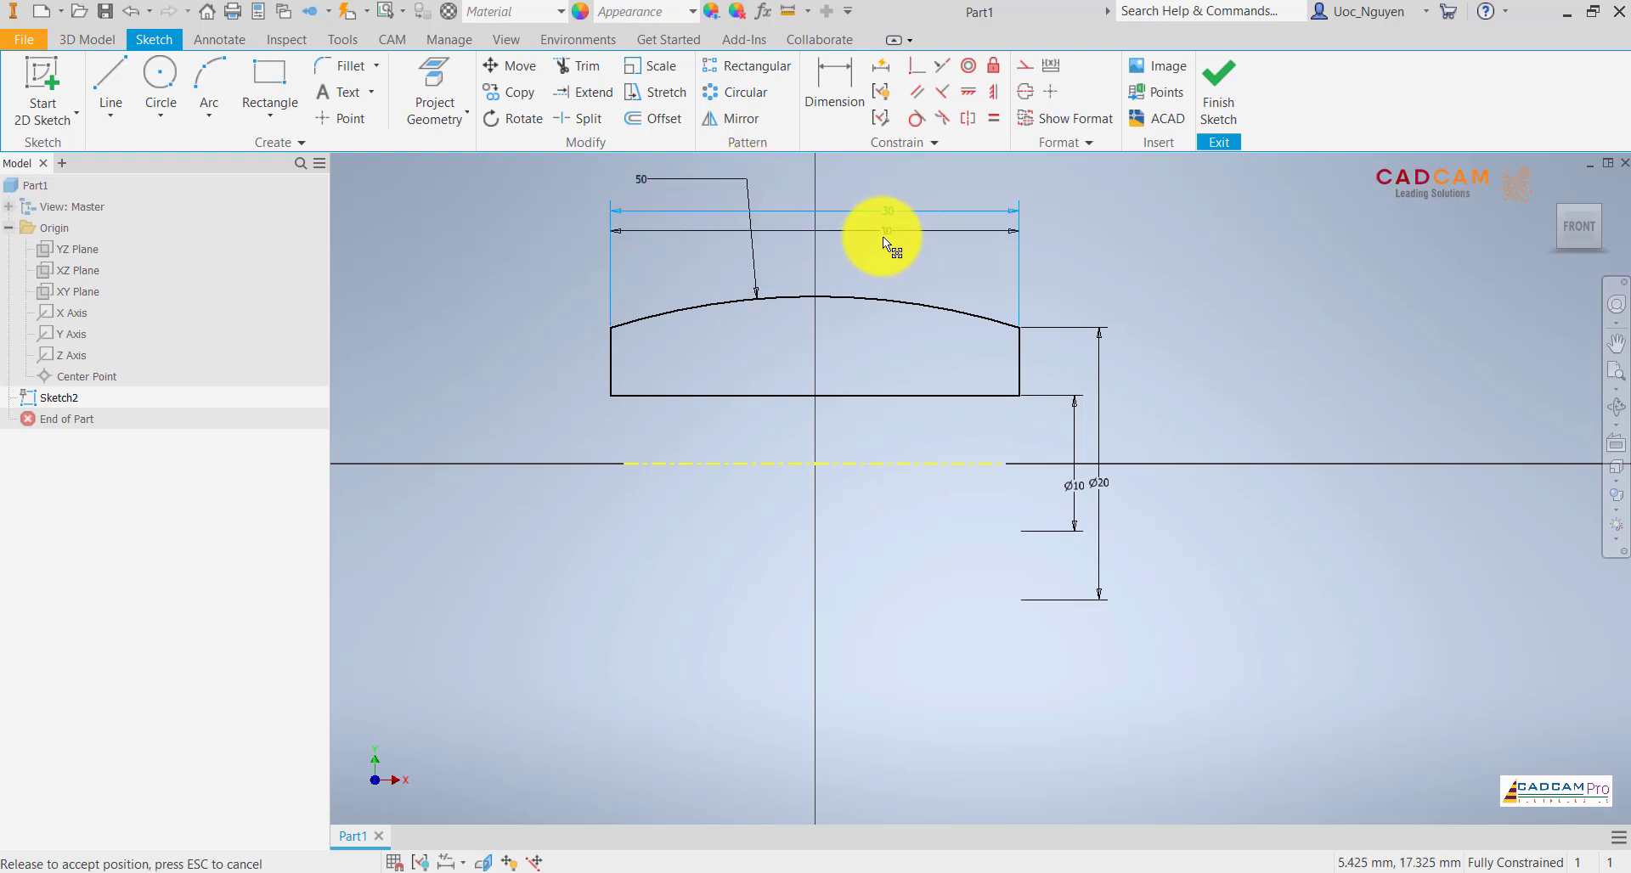
pyautogui.moveTo(1111, 478); pyautogui.dragTo(1147, 476)
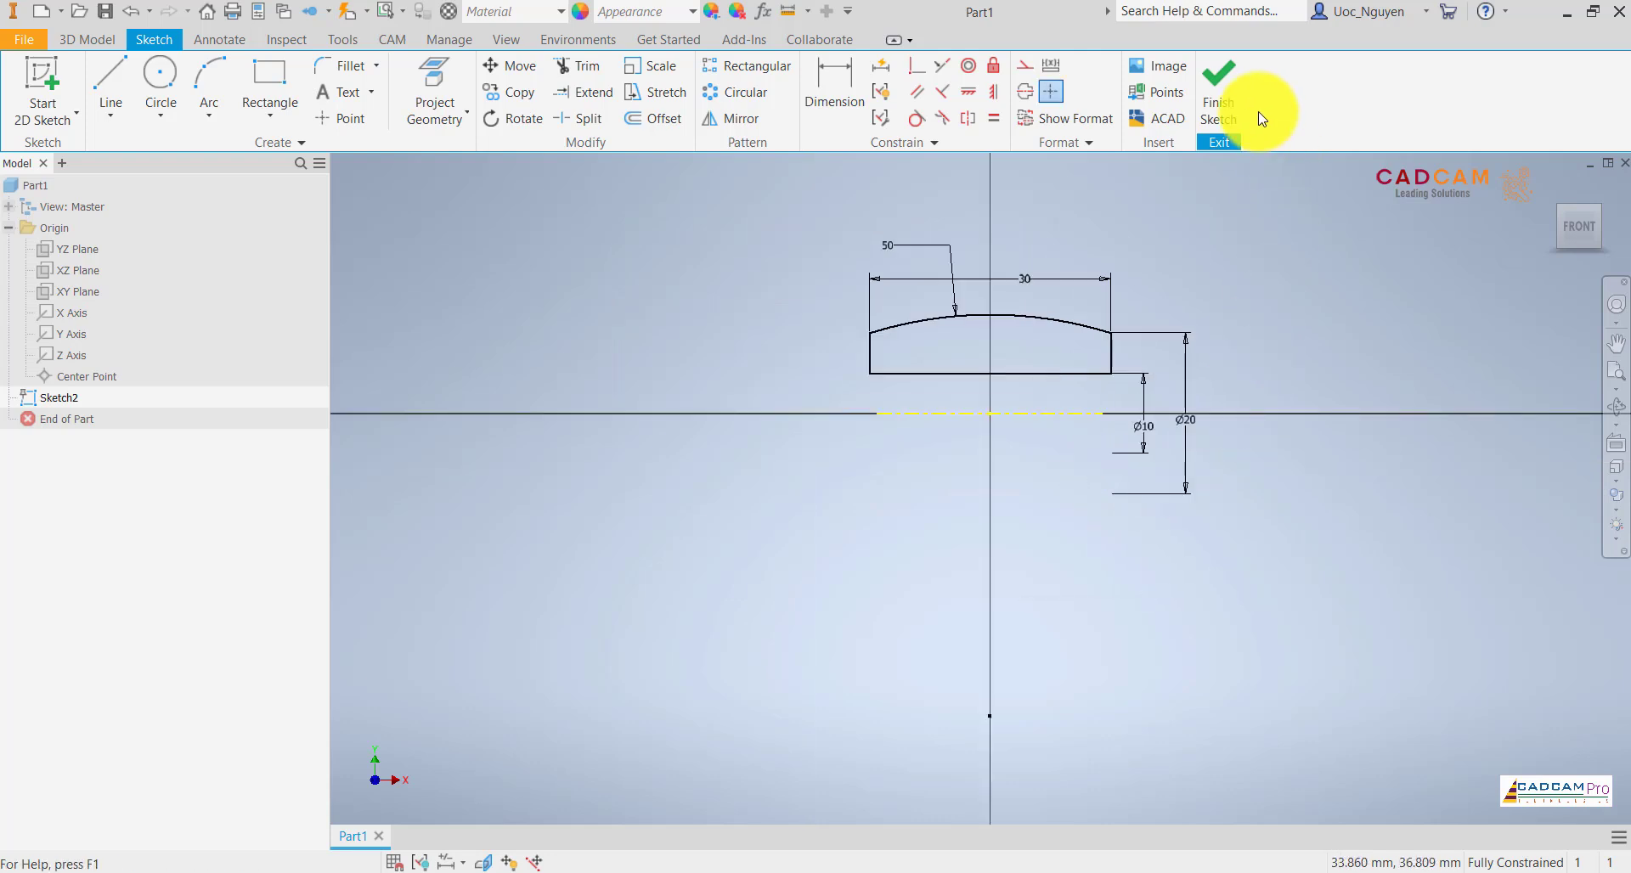
# - Finish the sketch and revolve the profile 360° around the centerline into Revolution1
pyautogui.click(1223, 100)
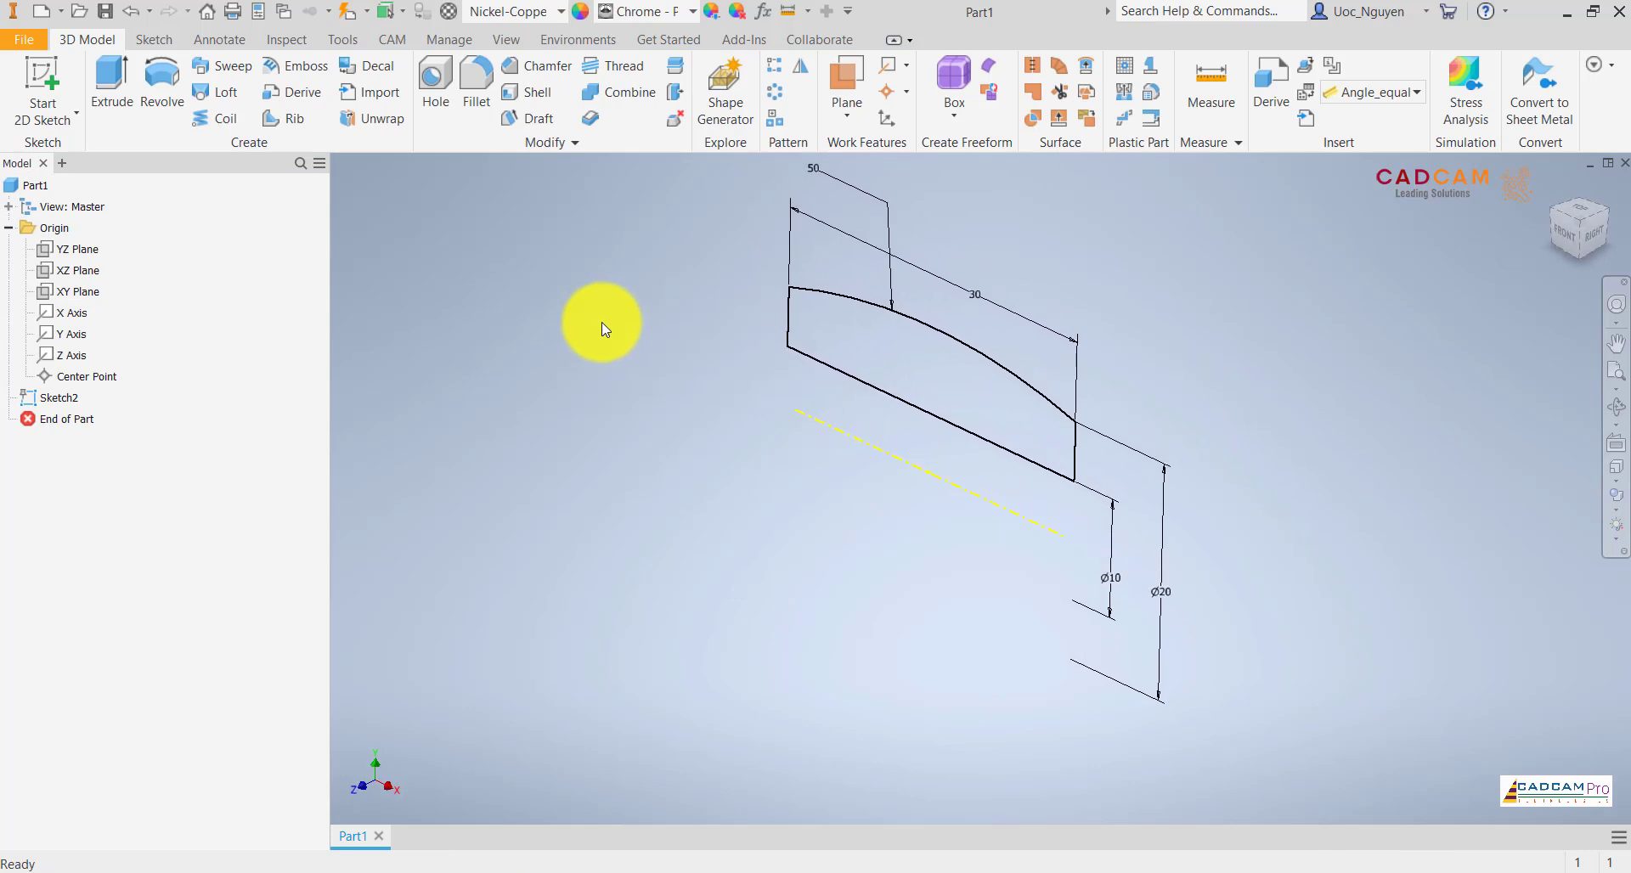
pyautogui.click(171, 113)
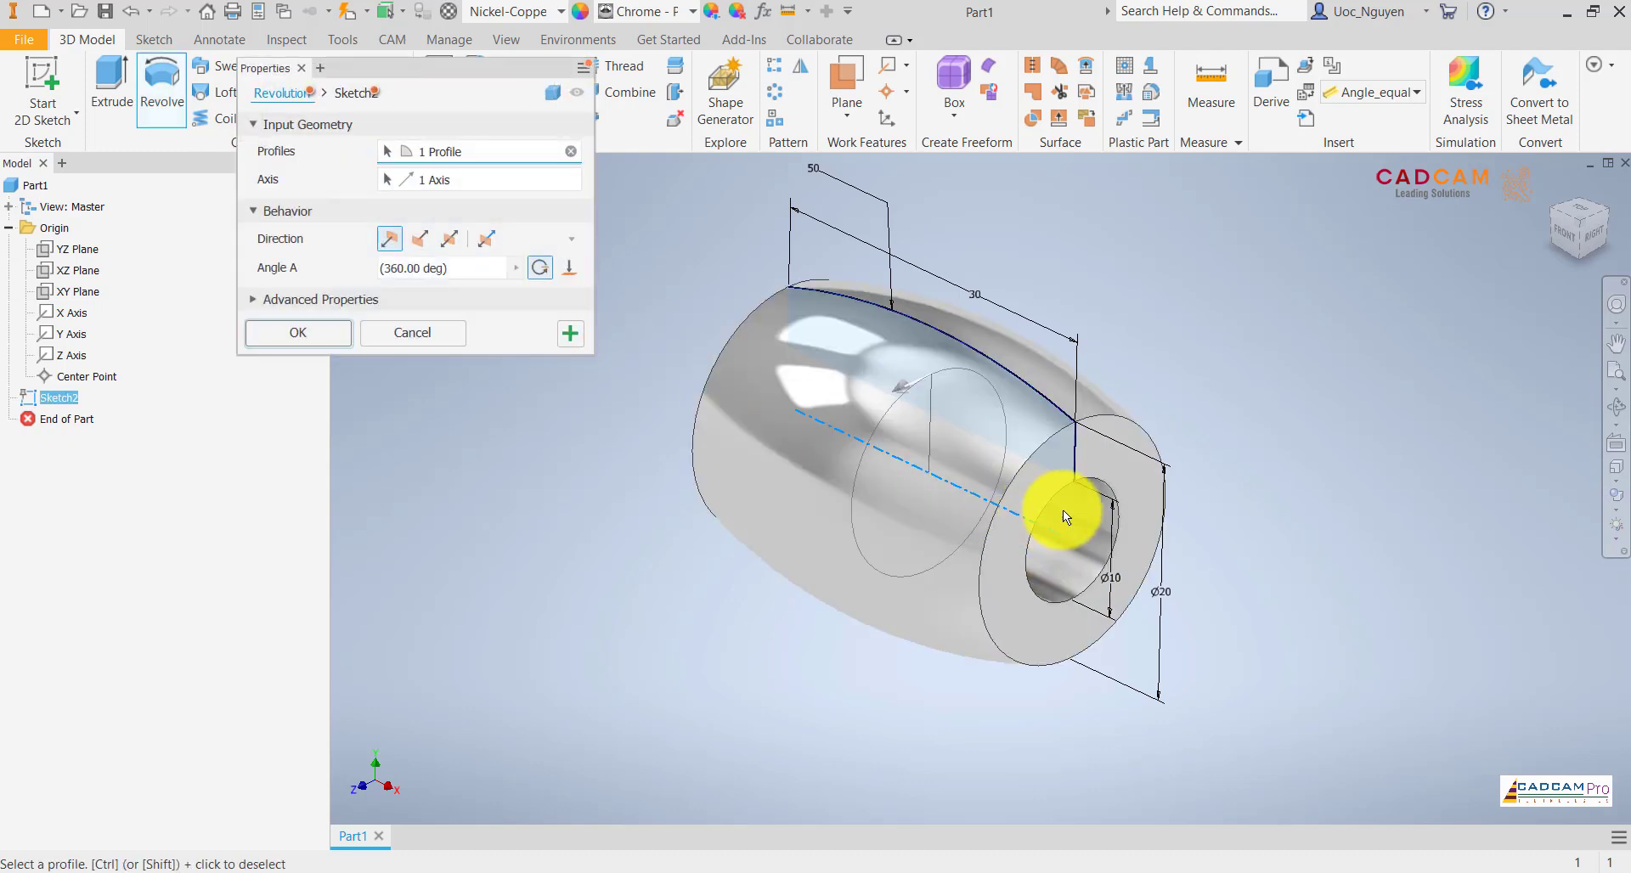
pyautogui.click(339, 341)
pyautogui.scroll(2, 588, 340)
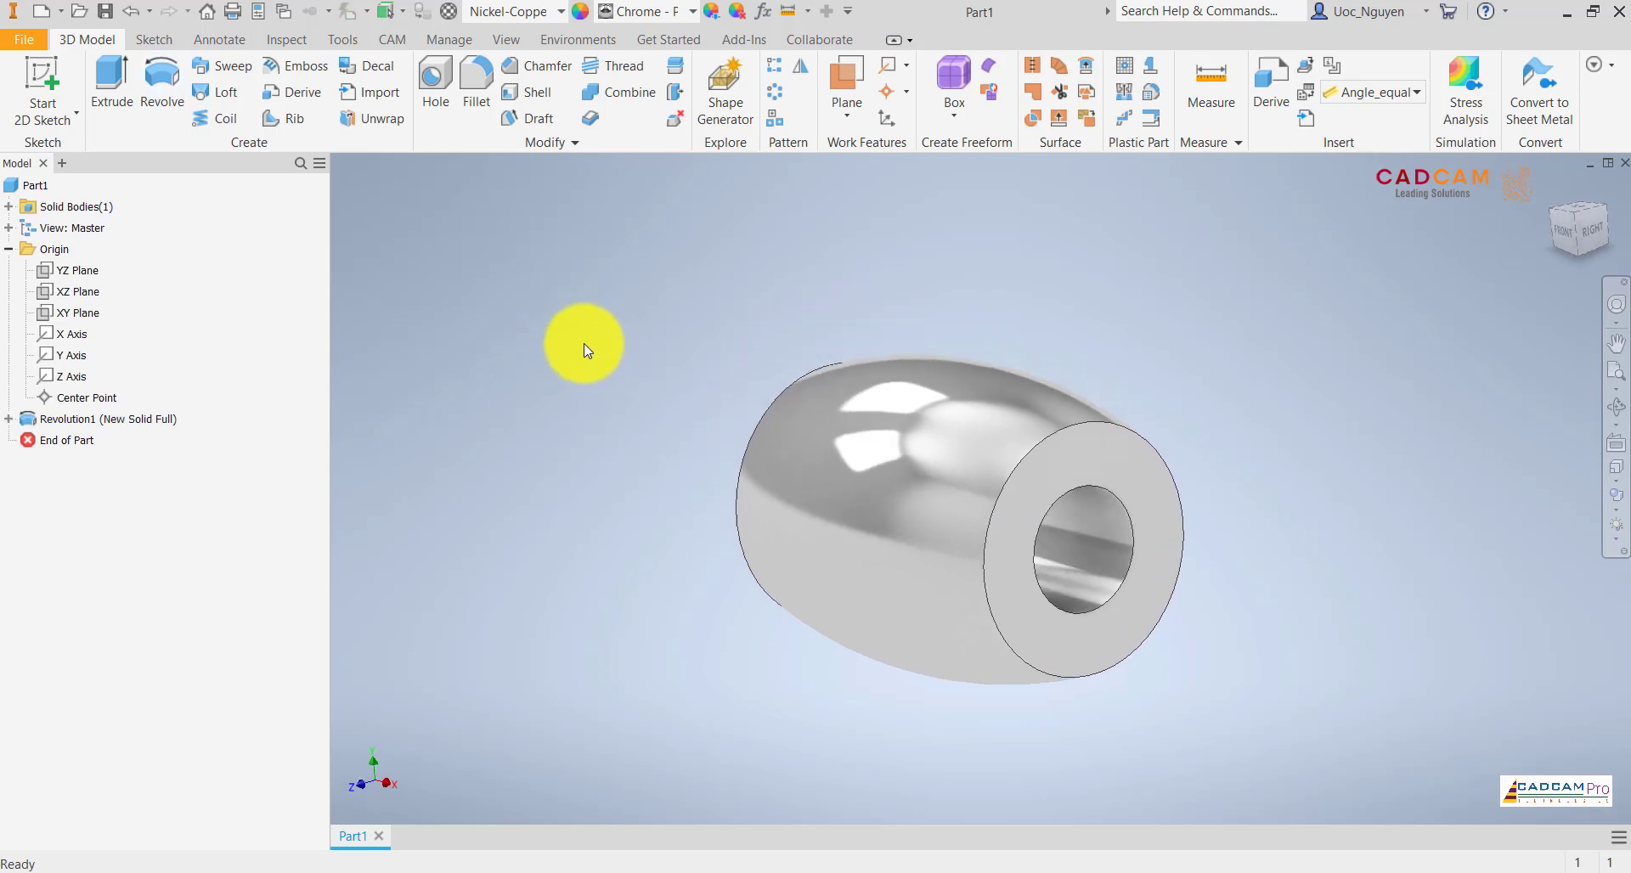
# - Orbit the barrel to inspect its bottom and top faces, then show the 2D/3D sketch choice
pyautogui.moveTo(579, 347)
pyautogui.keyDown('shift'); pyautogui.mouseDown(button='middle')
pyautogui.moveTo(808, 315)
pyautogui.moveTo(773, 319)
pyautogui.moveTo(1195, 404)
pyautogui.moveTo(1143, 380)
pyautogui.mouseUp(button='middle'); pyautogui.keyUp('shift')
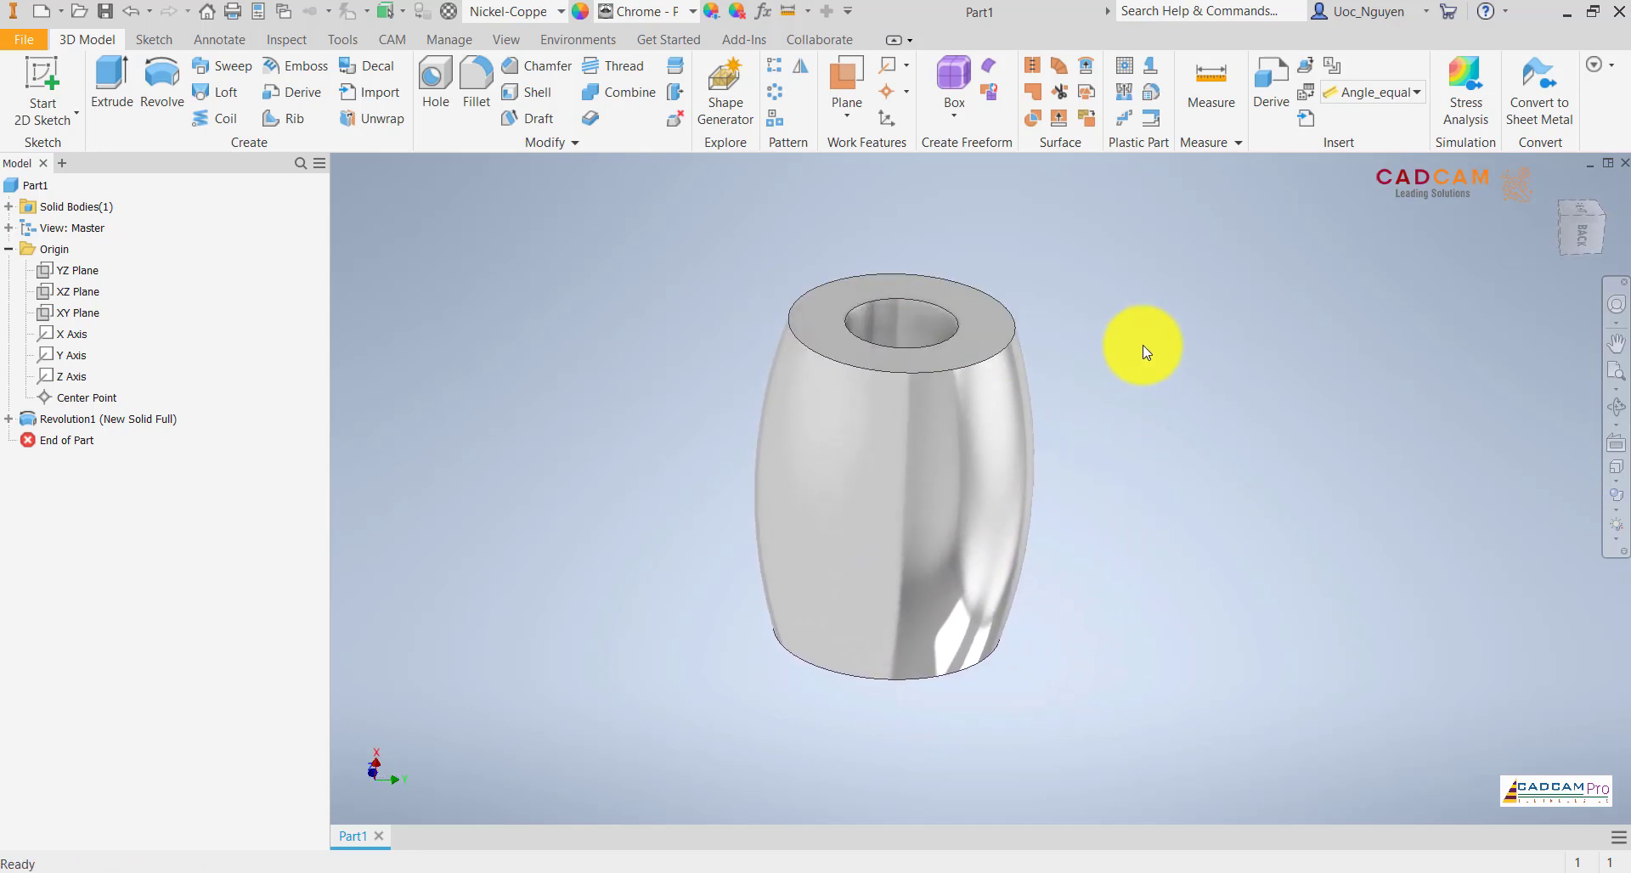
pyautogui.click(59, 121)
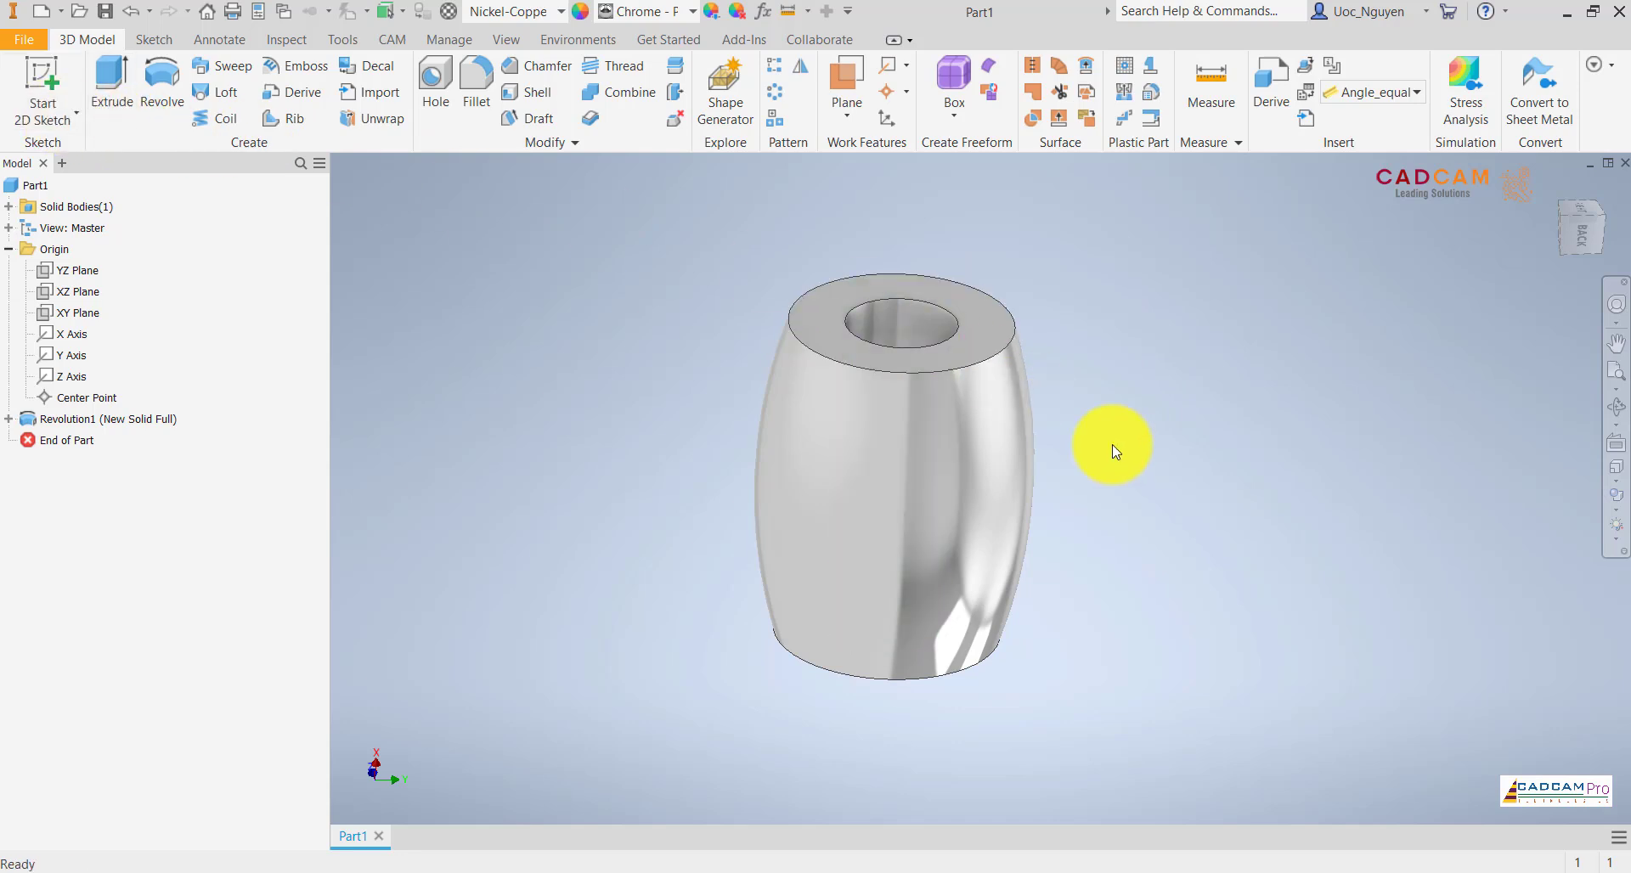
pyautogui.moveTo(1111, 443)
pyautogui.keyDown('shift'); pyautogui.mouseDown(button='middle')
pyautogui.moveTo(1166, 443)
pyautogui.moveTo(992, 671)
pyautogui.mouseUp(button='middle'); pyautogui.keyUp('shift')
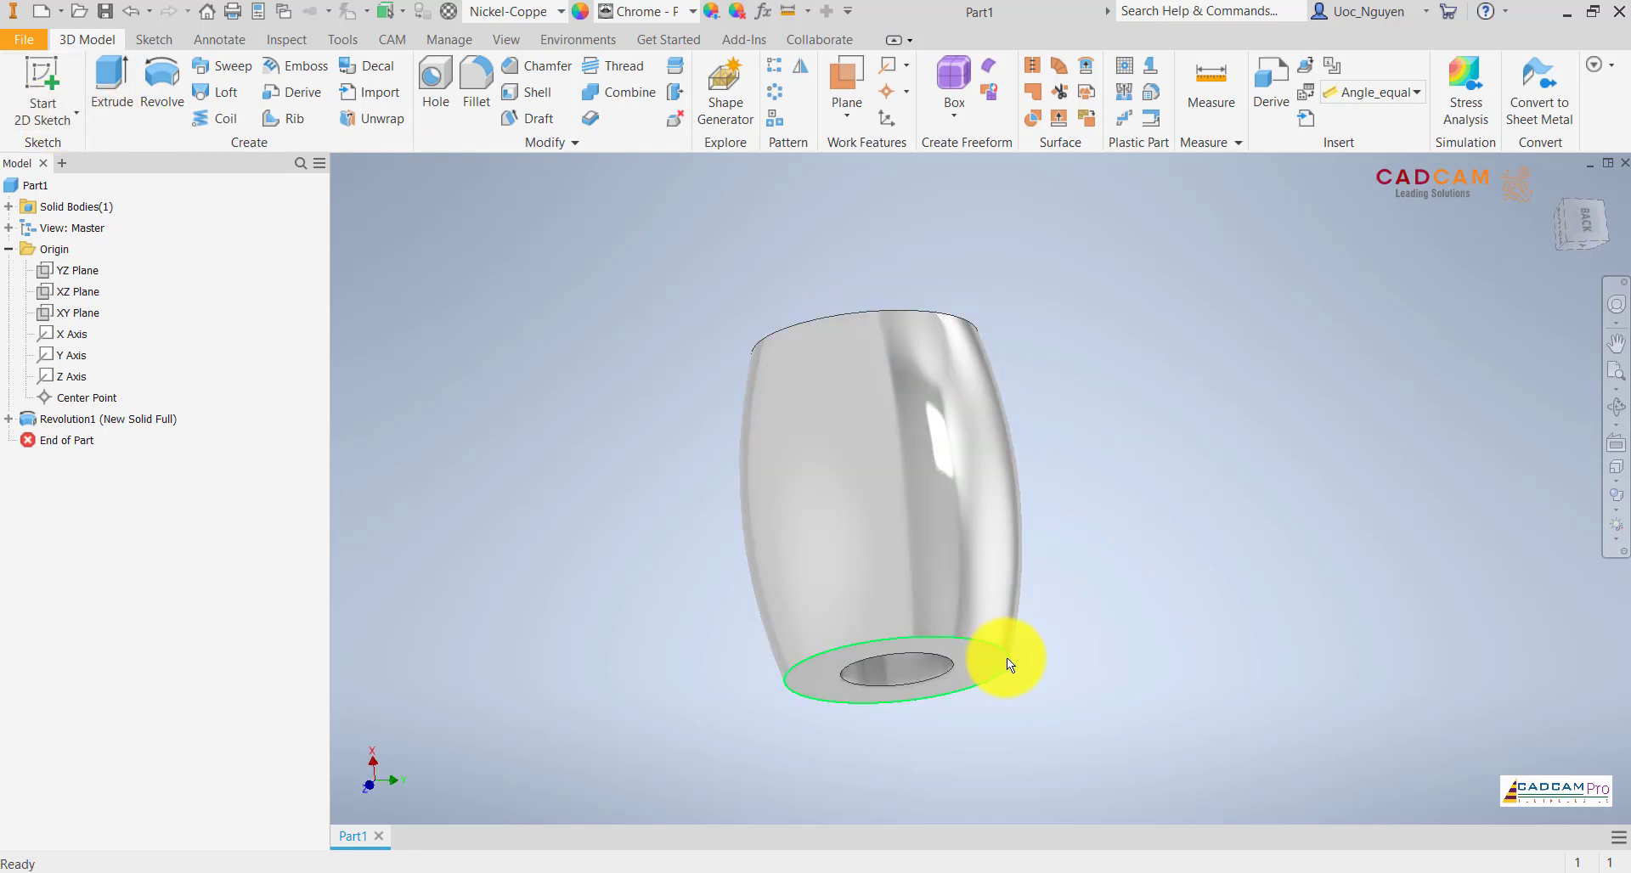
pyautogui.moveTo(991, 580)
pyautogui.keyDown('shift'); pyautogui.mouseDown(button='middle')
pyautogui.moveTo(1045, 354)
pyautogui.moveTo(939, 299)
pyautogui.moveTo(926, 272)
pyautogui.mouseUp(button='middle'); pyautogui.keyUp('shift')
pyautogui.click(71, 114)
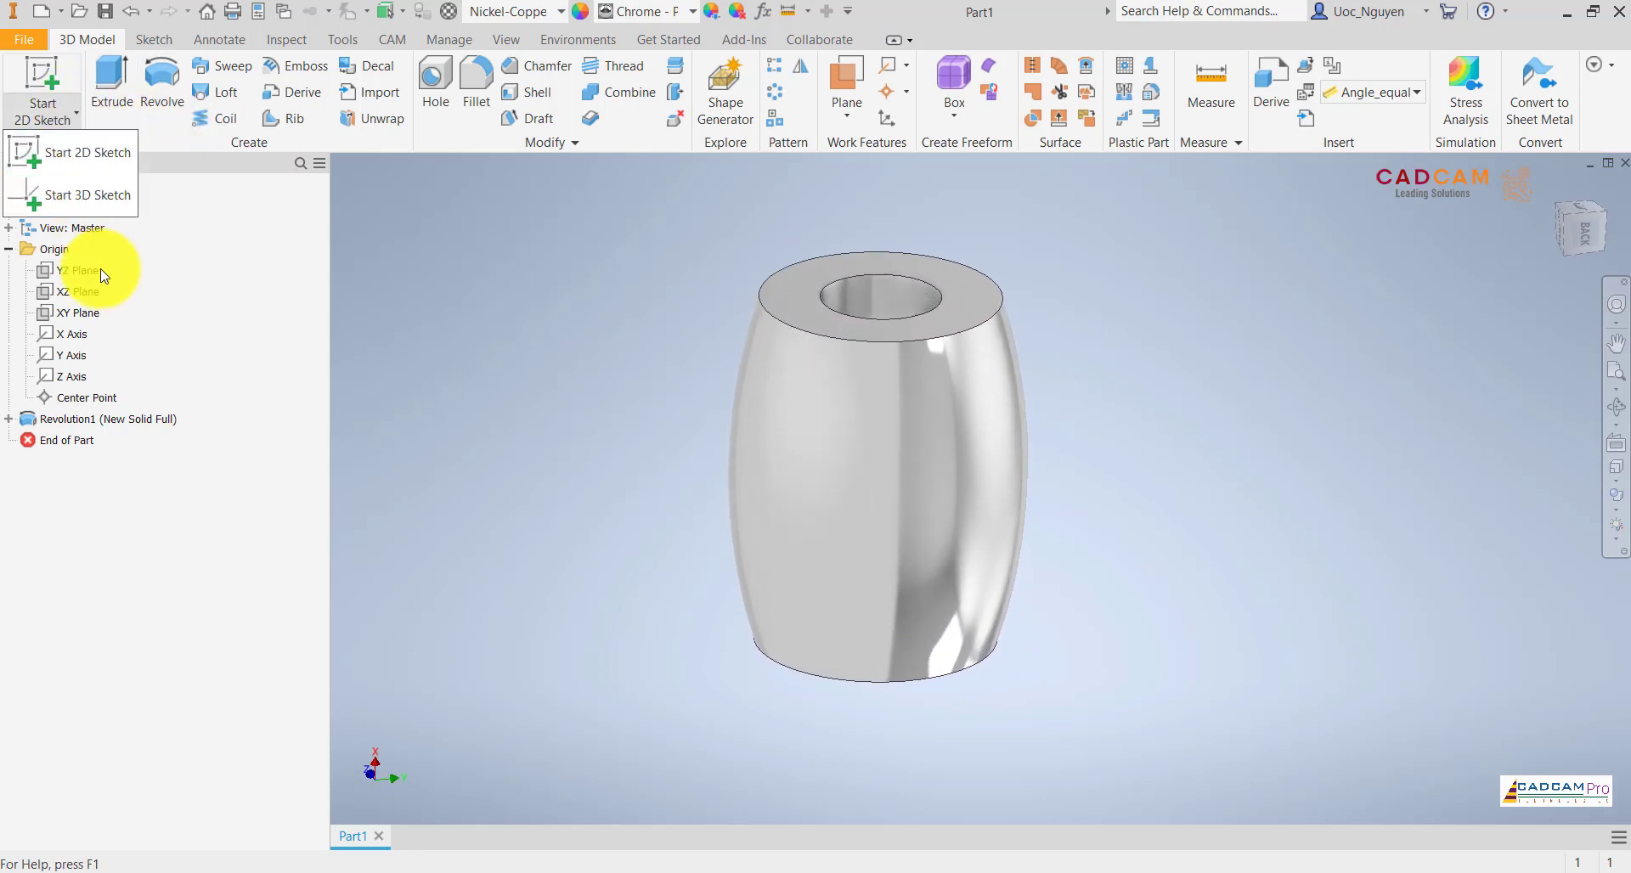
# - In a new 3D sketch, start a helical curve with its axis along the barrel's centre
pyautogui.click(98, 211)
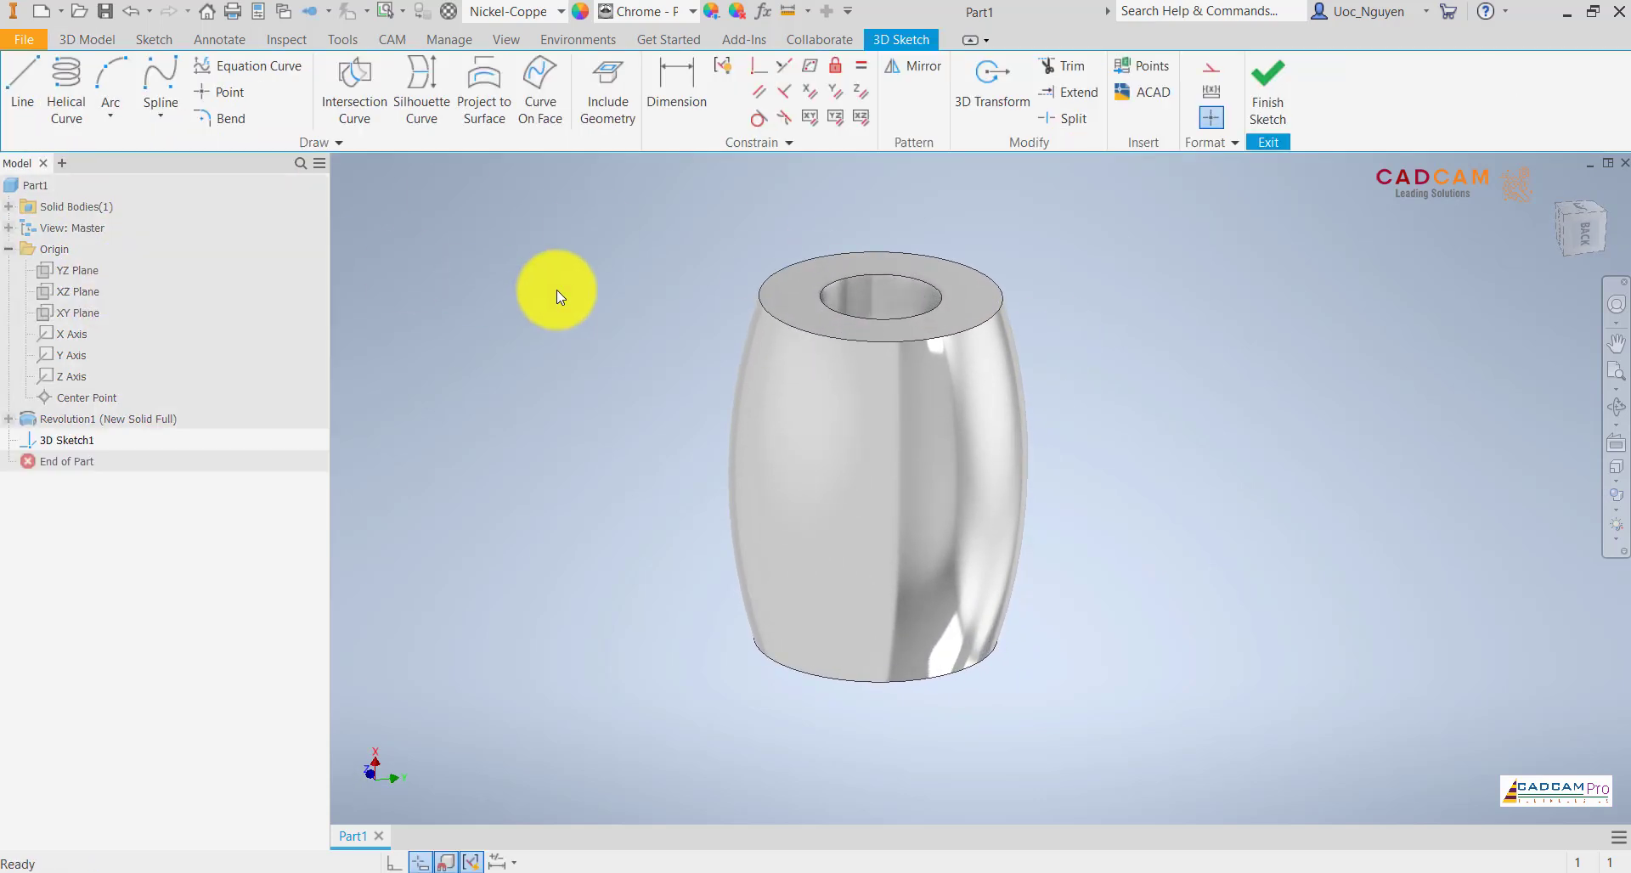
pyautogui.click(73, 120)
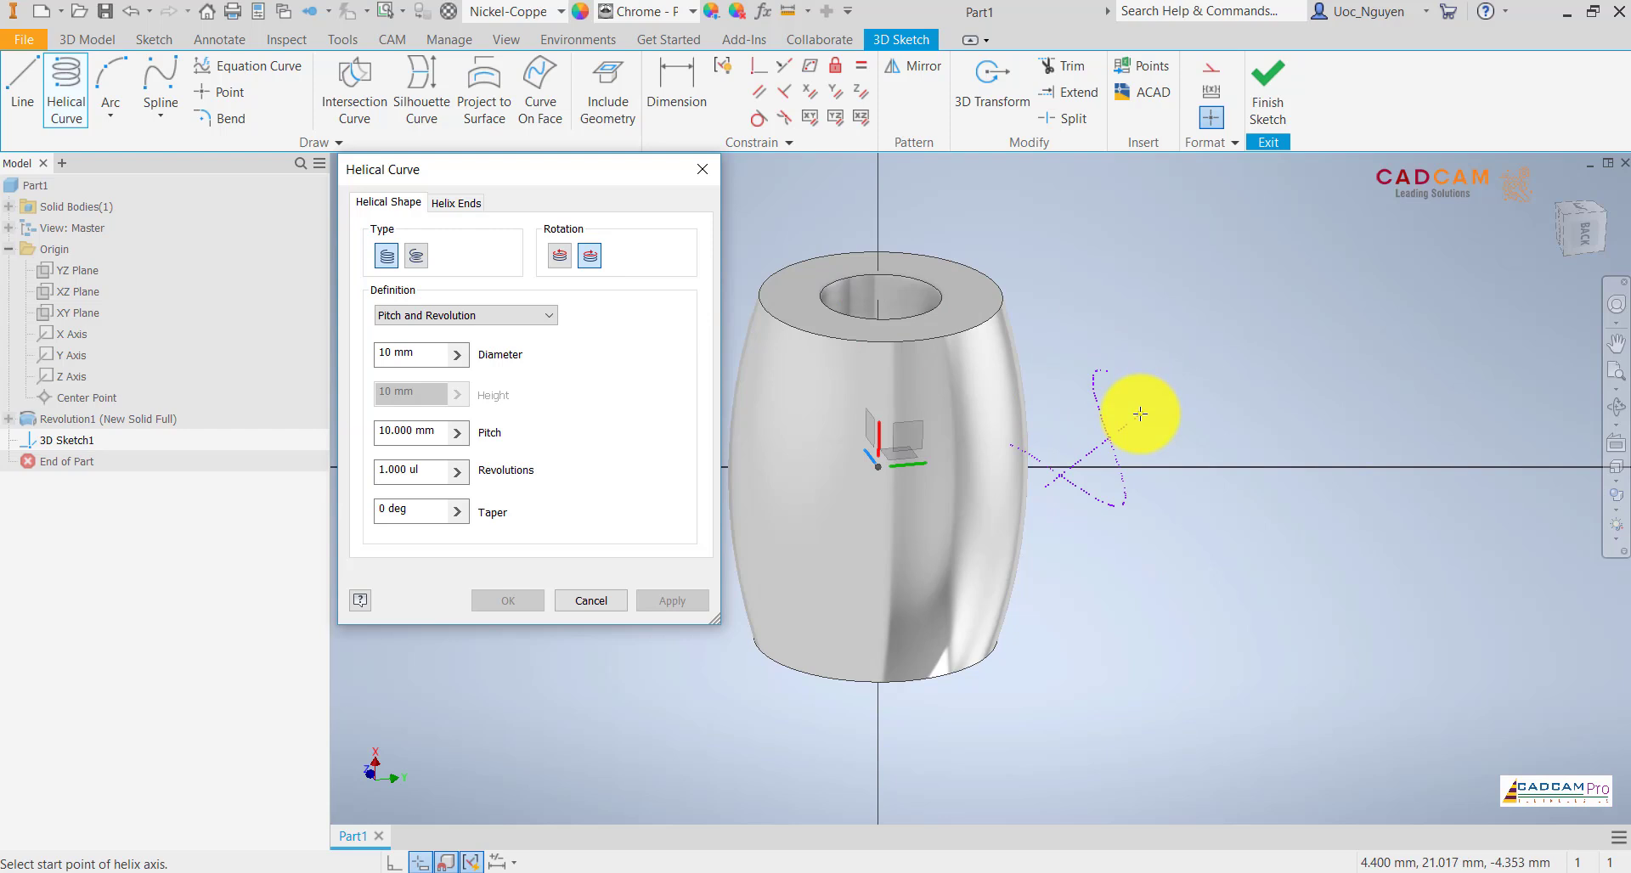
pyautogui.moveTo(1141, 412); pyautogui.dragTo(1239, 391, button='middle')
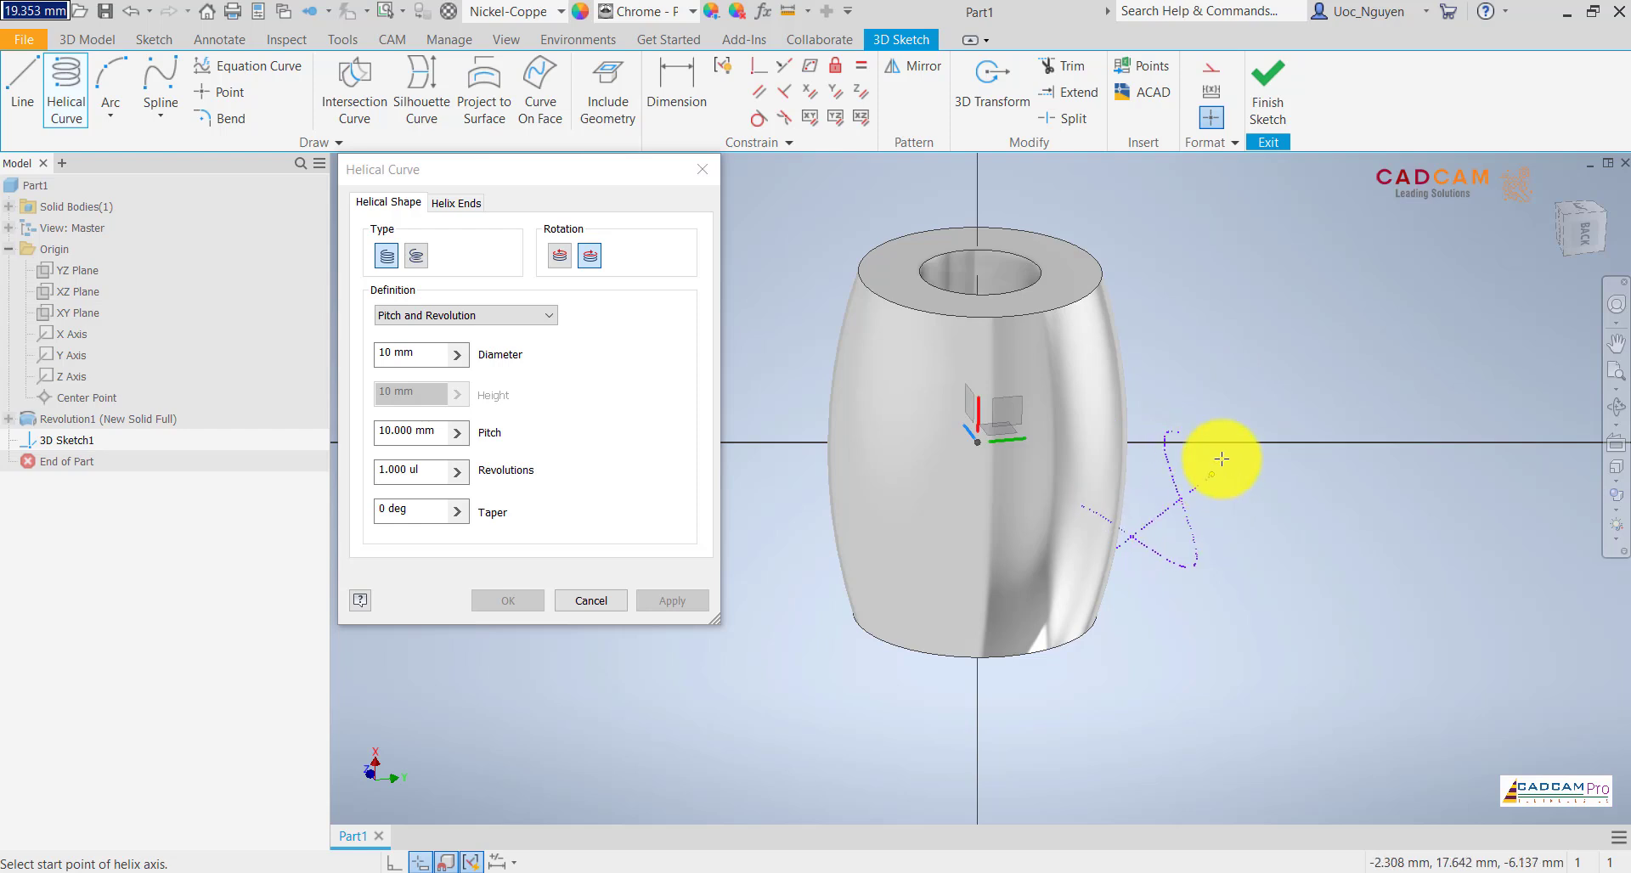
pyautogui.moveTo(1212, 451); pyautogui.dragTo(1231, 406, button='middle')
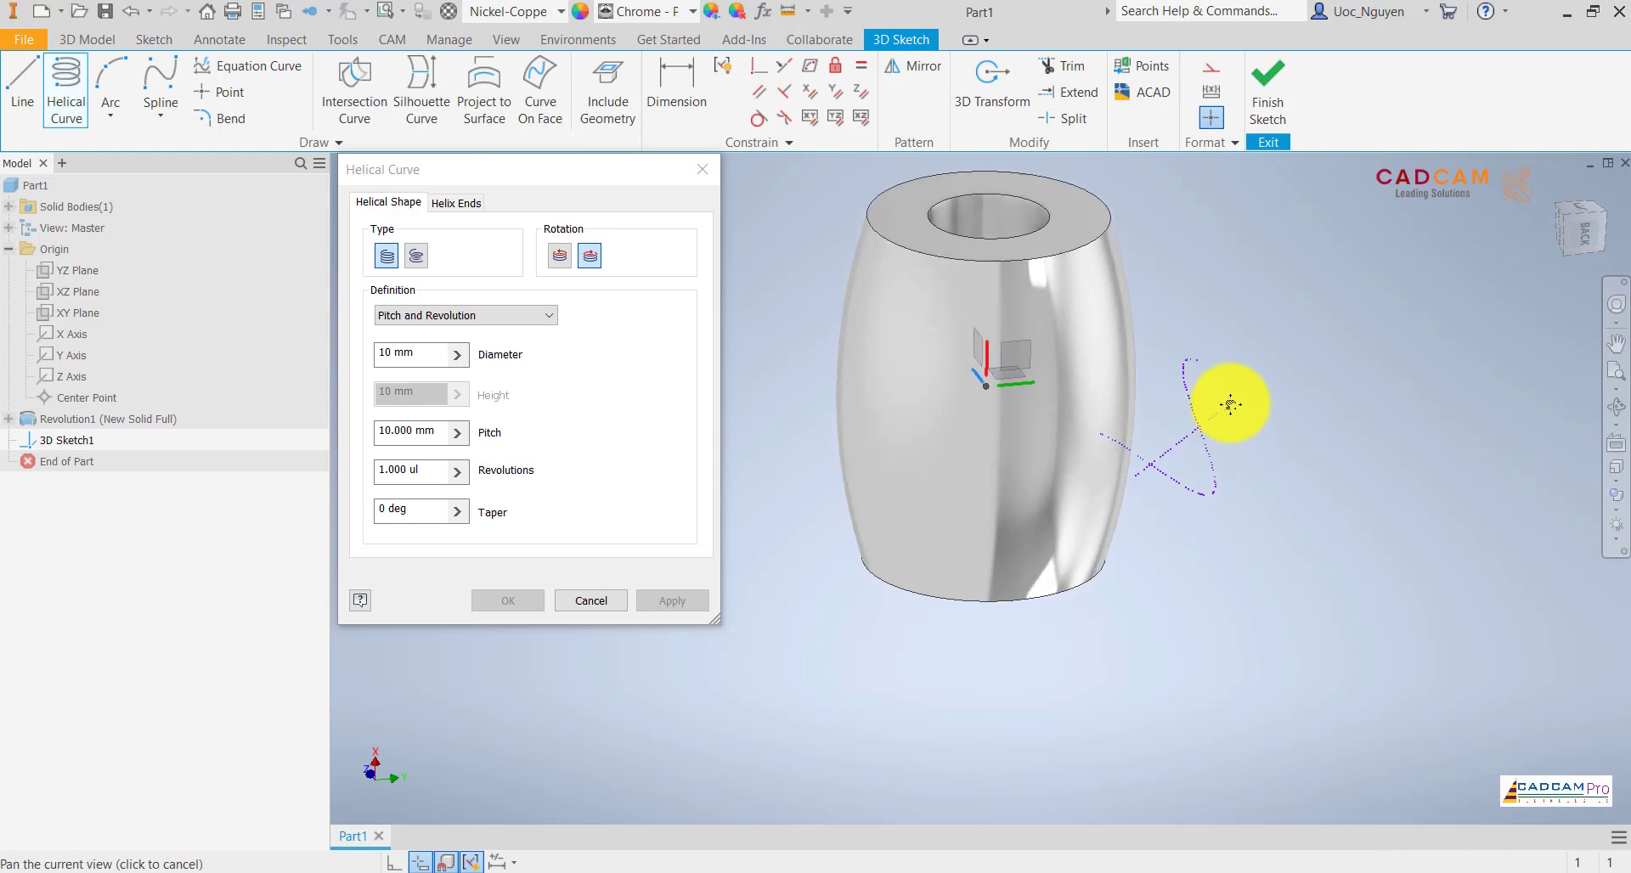
pyautogui.click(1076, 583)
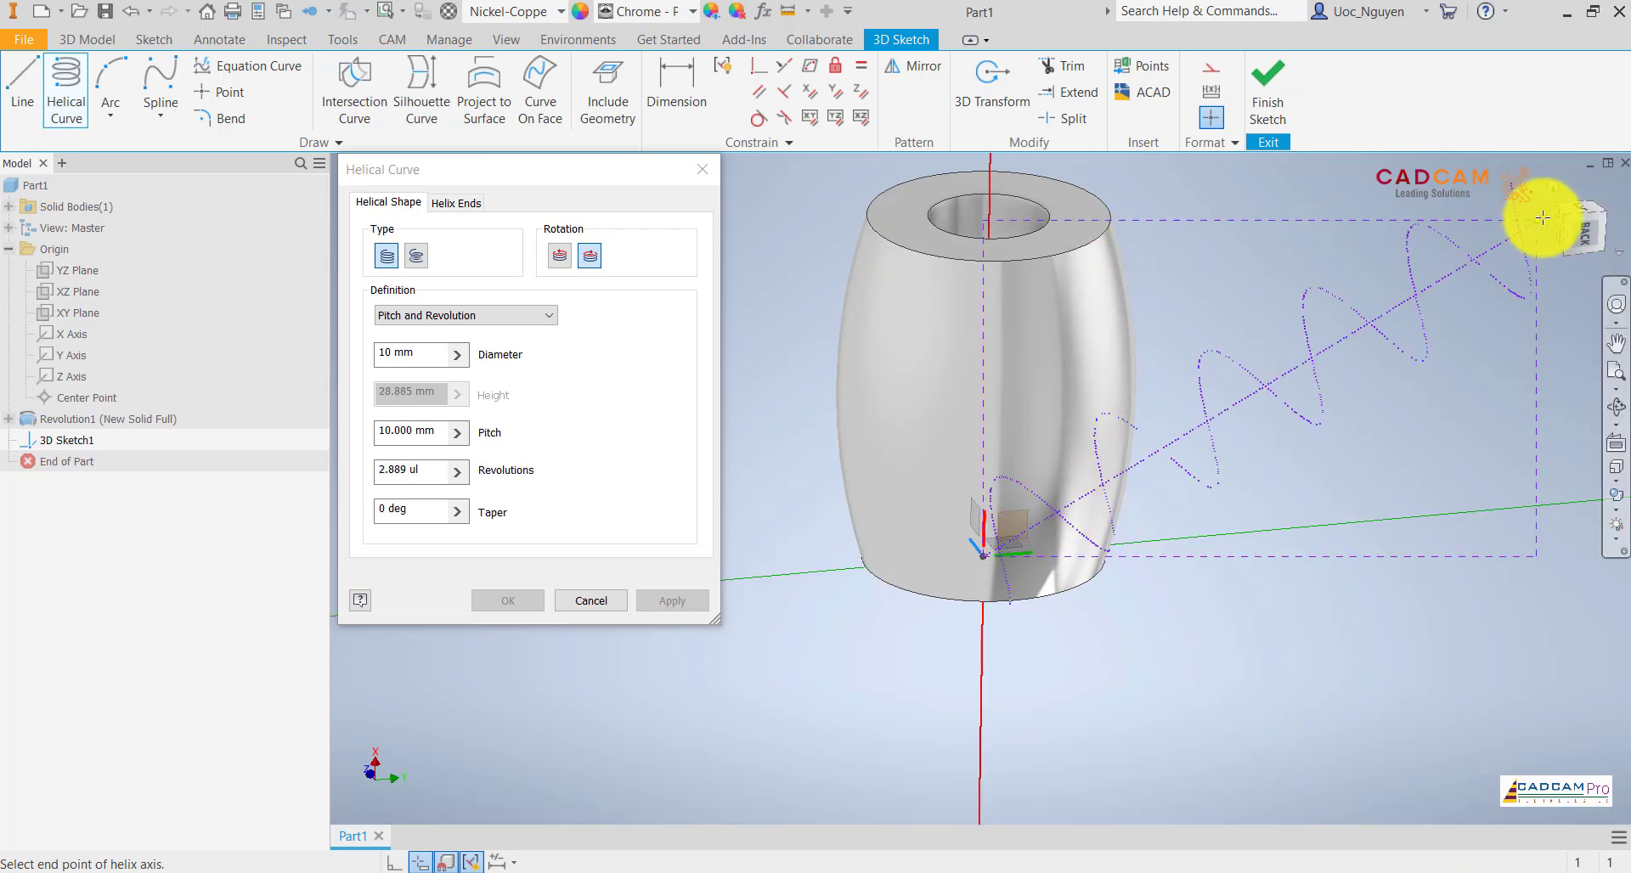
pyautogui.click(1578, 234)
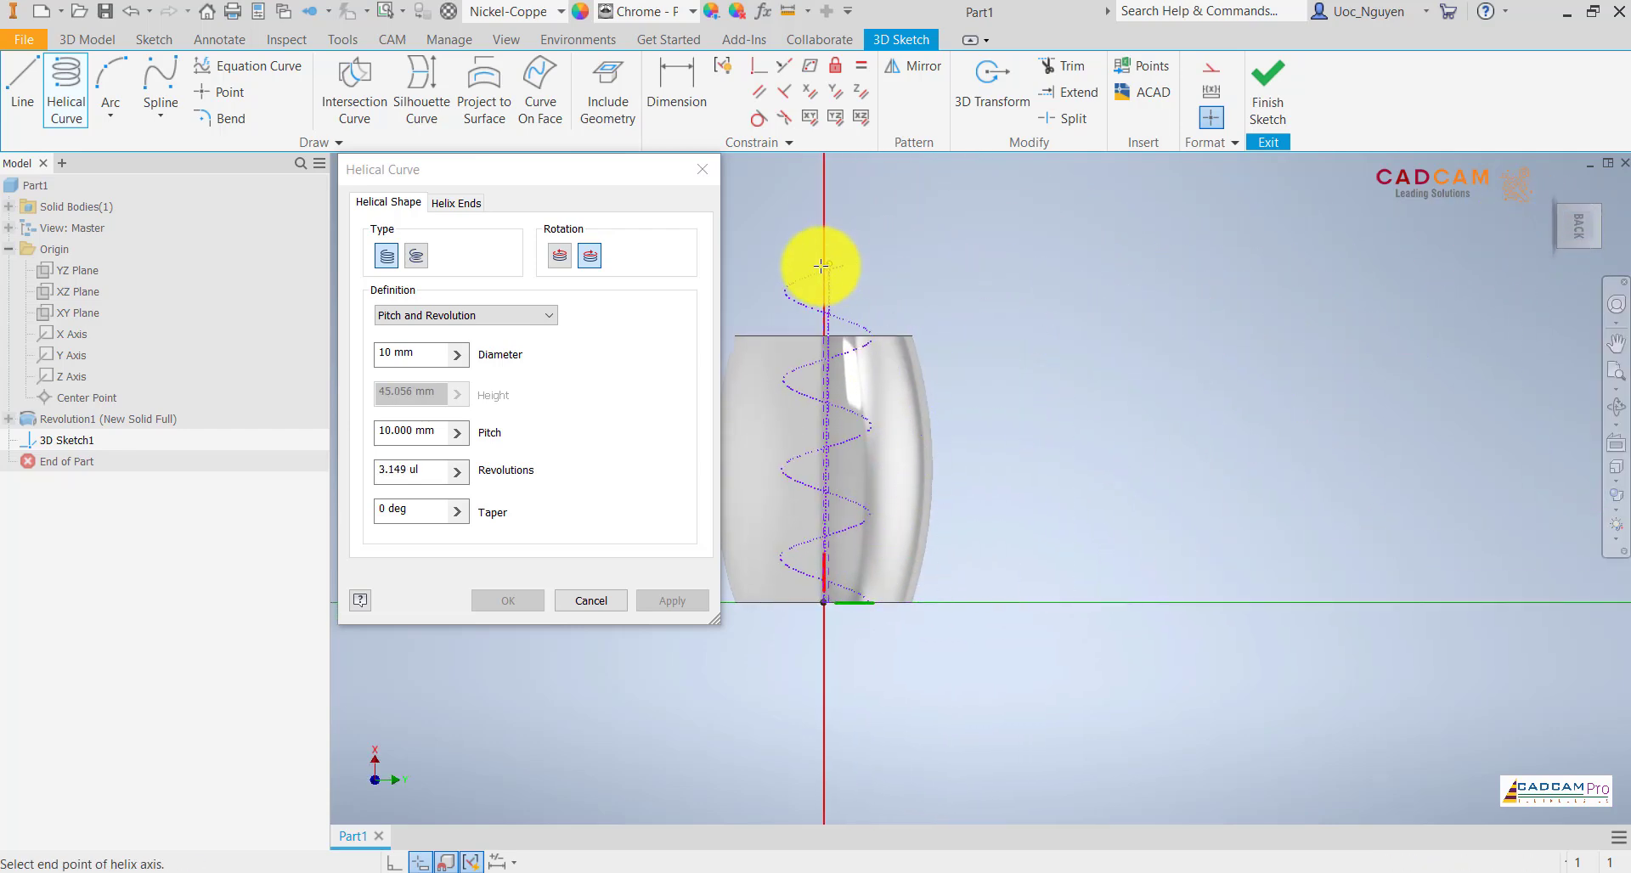
pyautogui.click(924, 277)
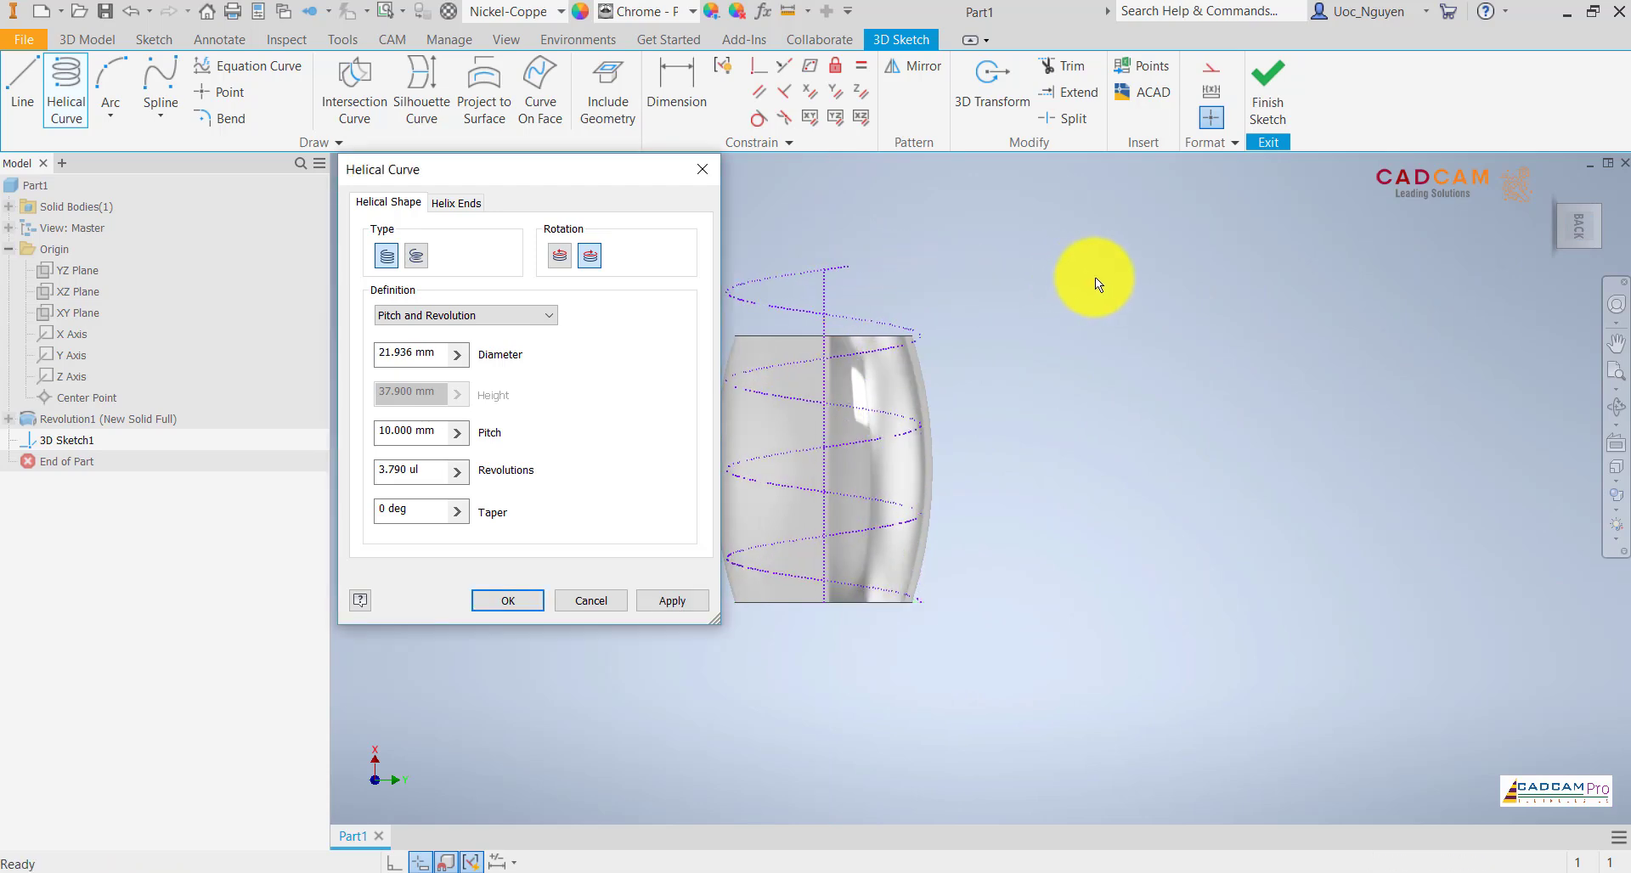
pyautogui.moveTo(1049, 340); pyautogui.dragTo(1228, 344, button='middle')
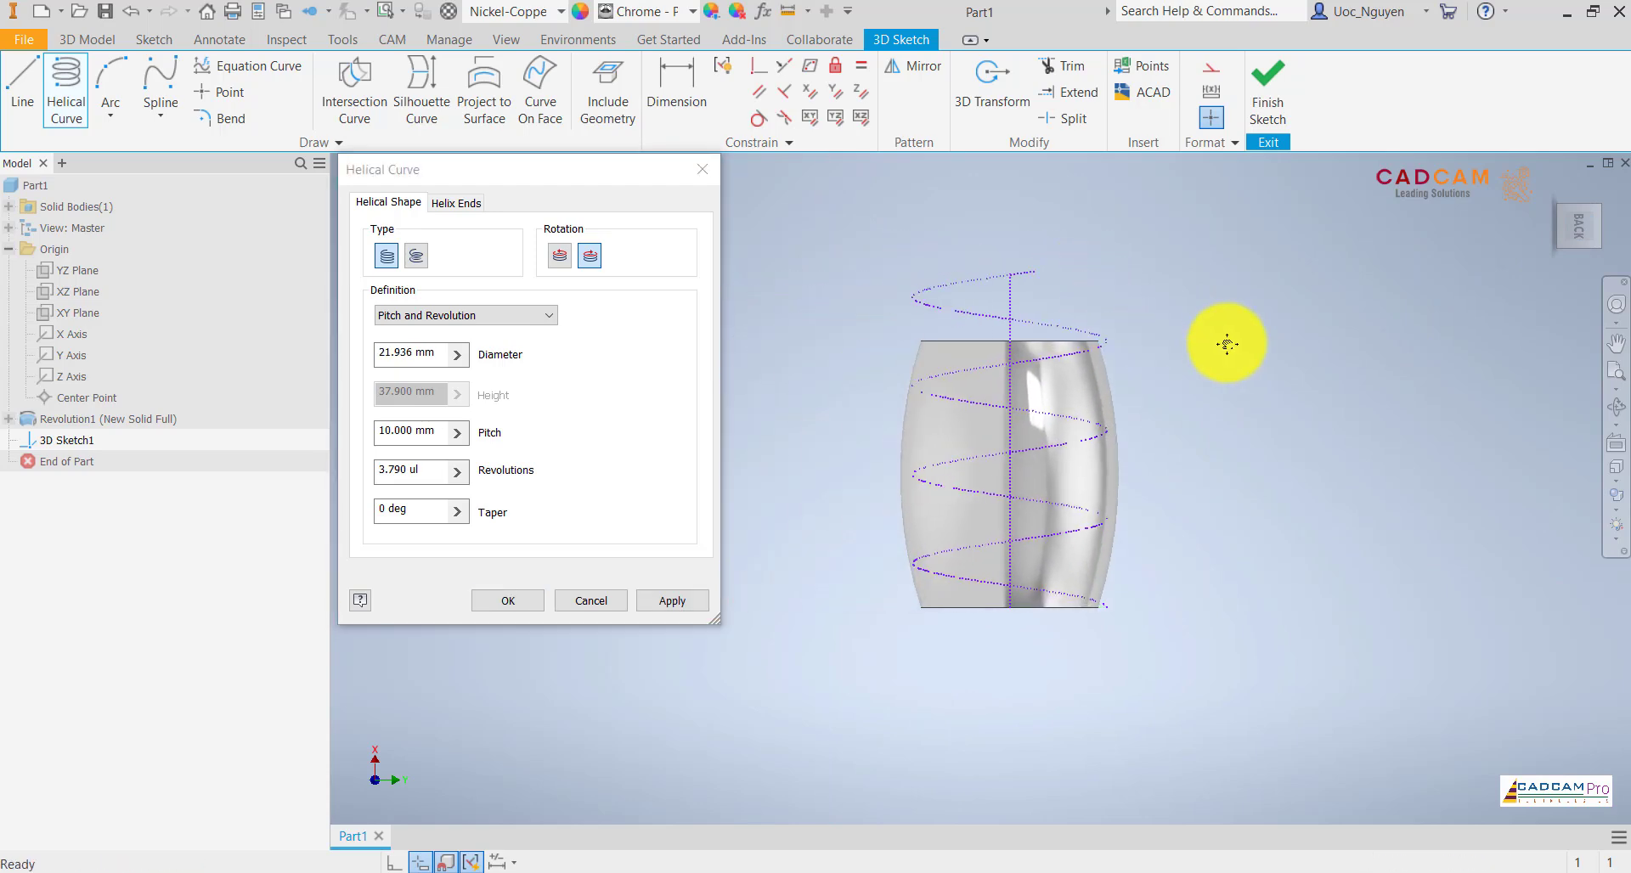
pyautogui.press('F6')
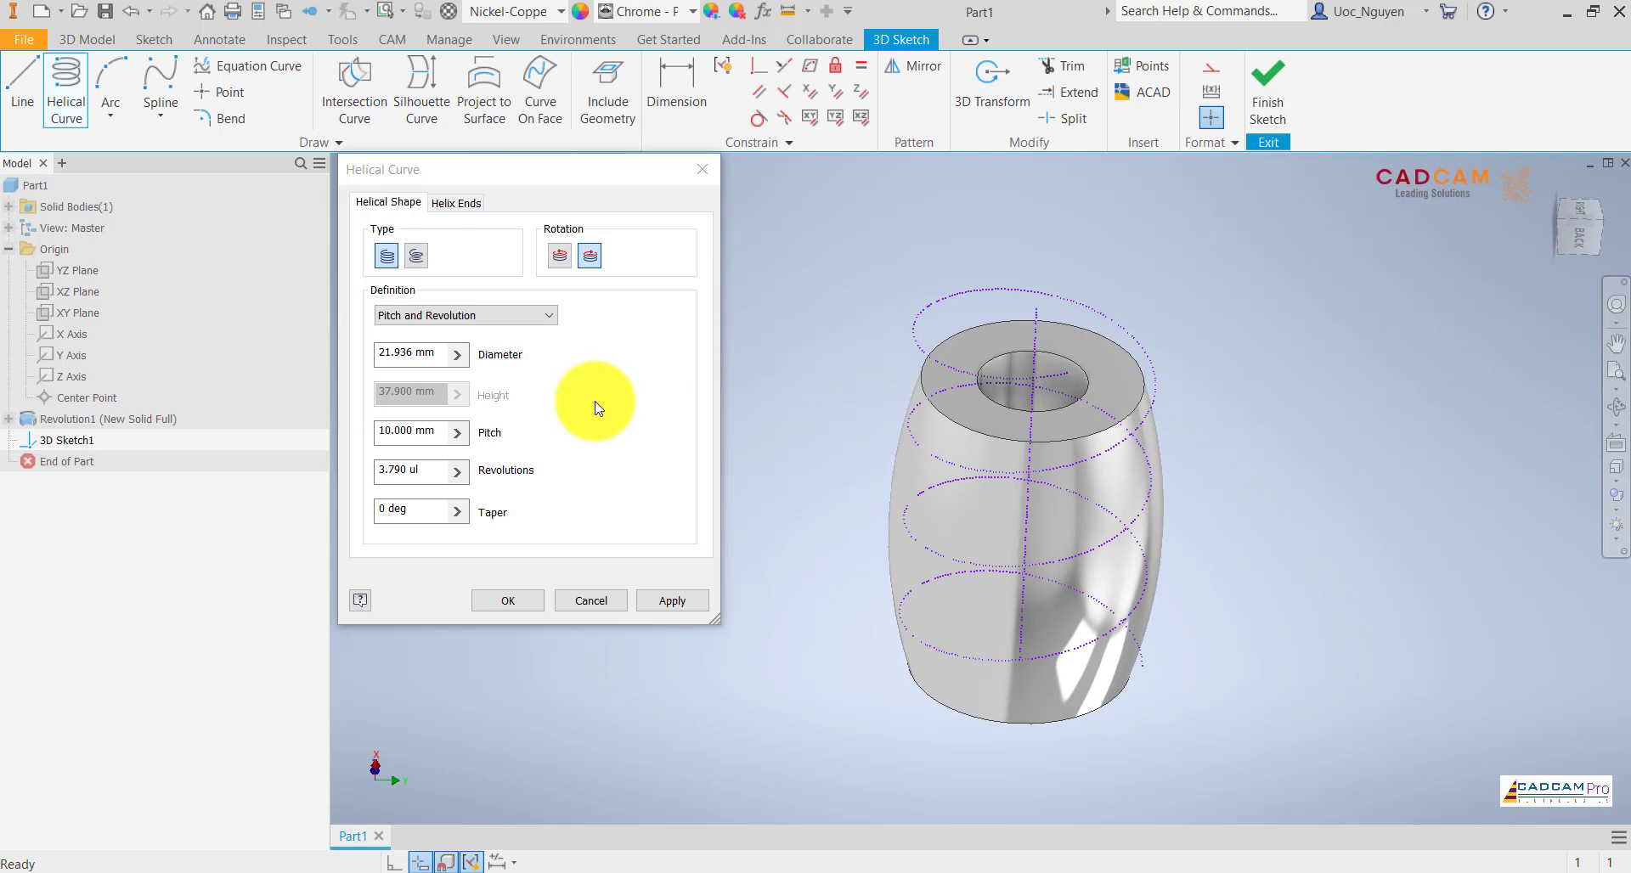
# - Define the helix by Pitch and Height: 20 mm diameter, 30 mm height, 1 mm pitch
pyautogui.click(422, 322)
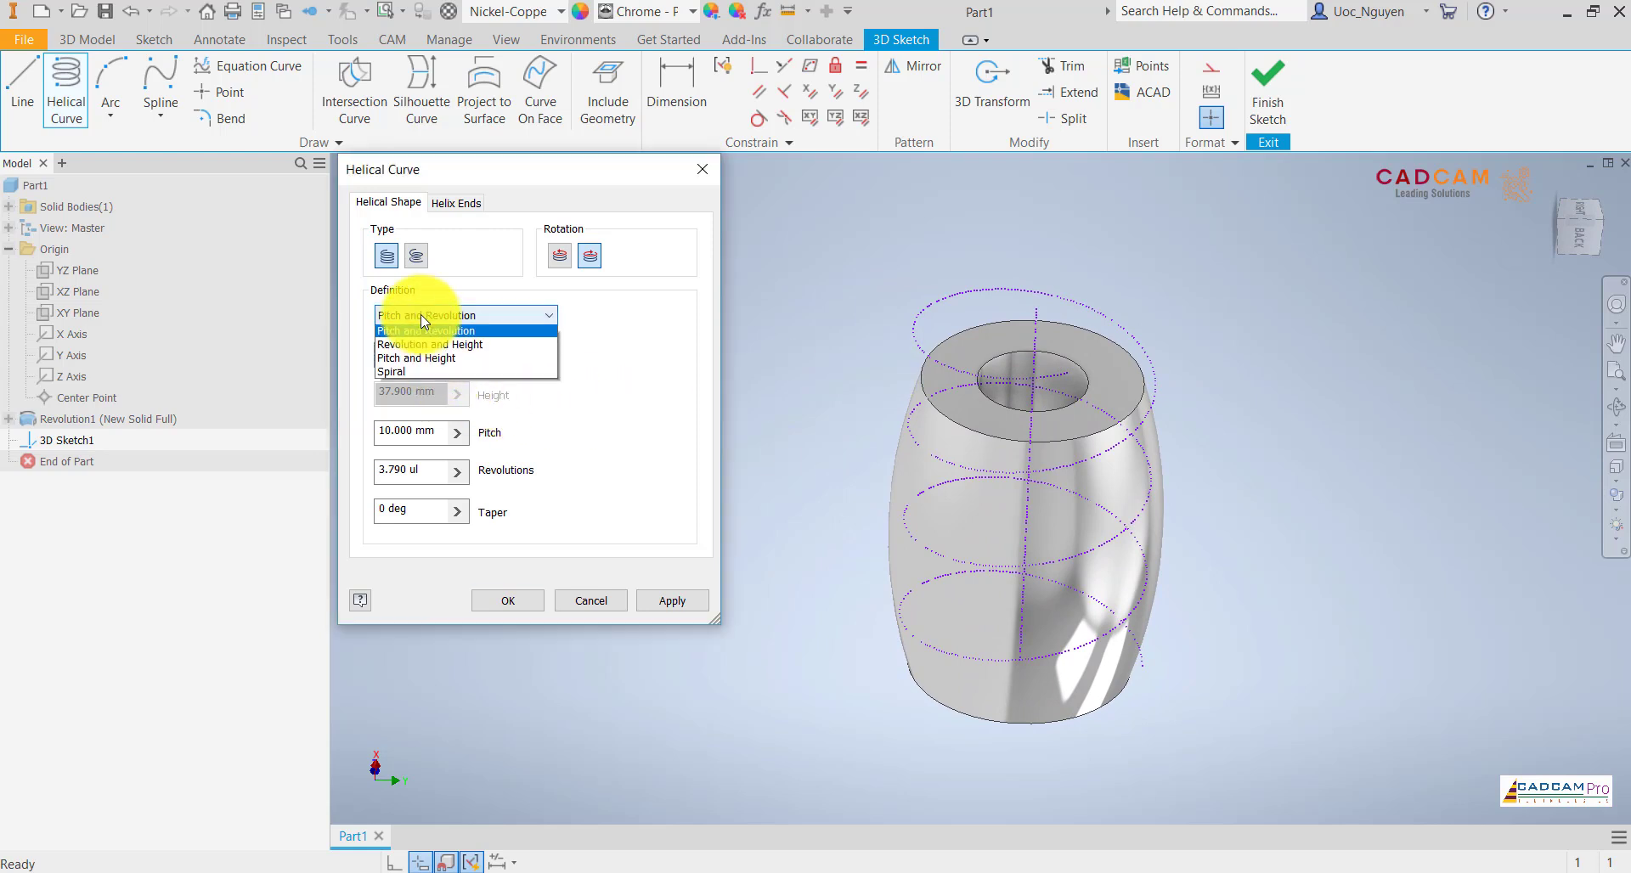
pyautogui.click(424, 360)
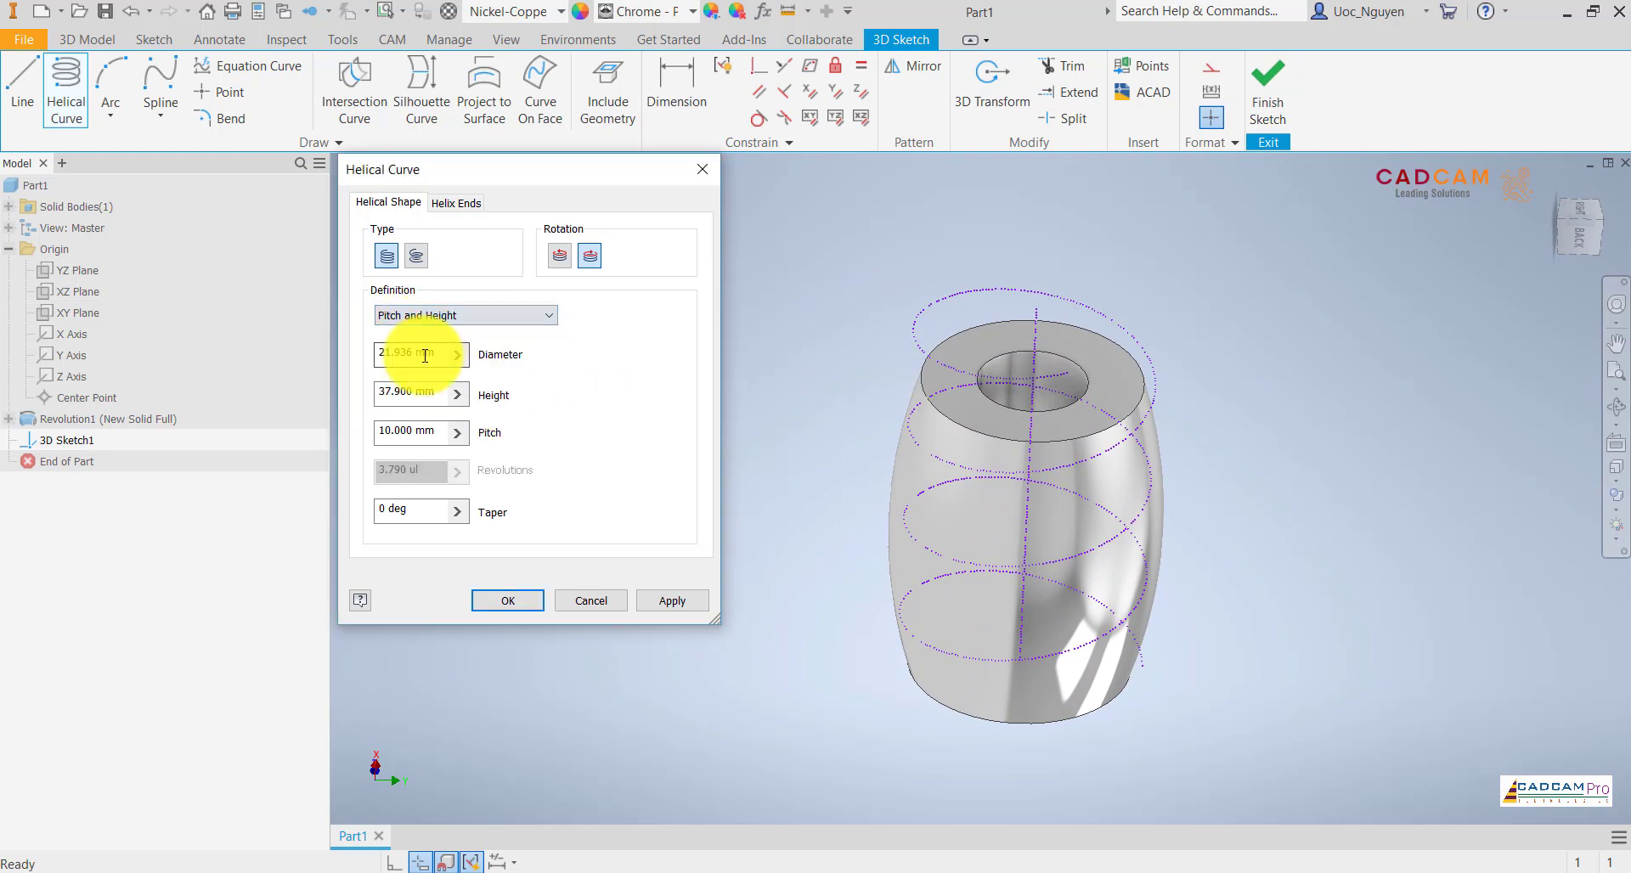
pyautogui.click(433, 355)
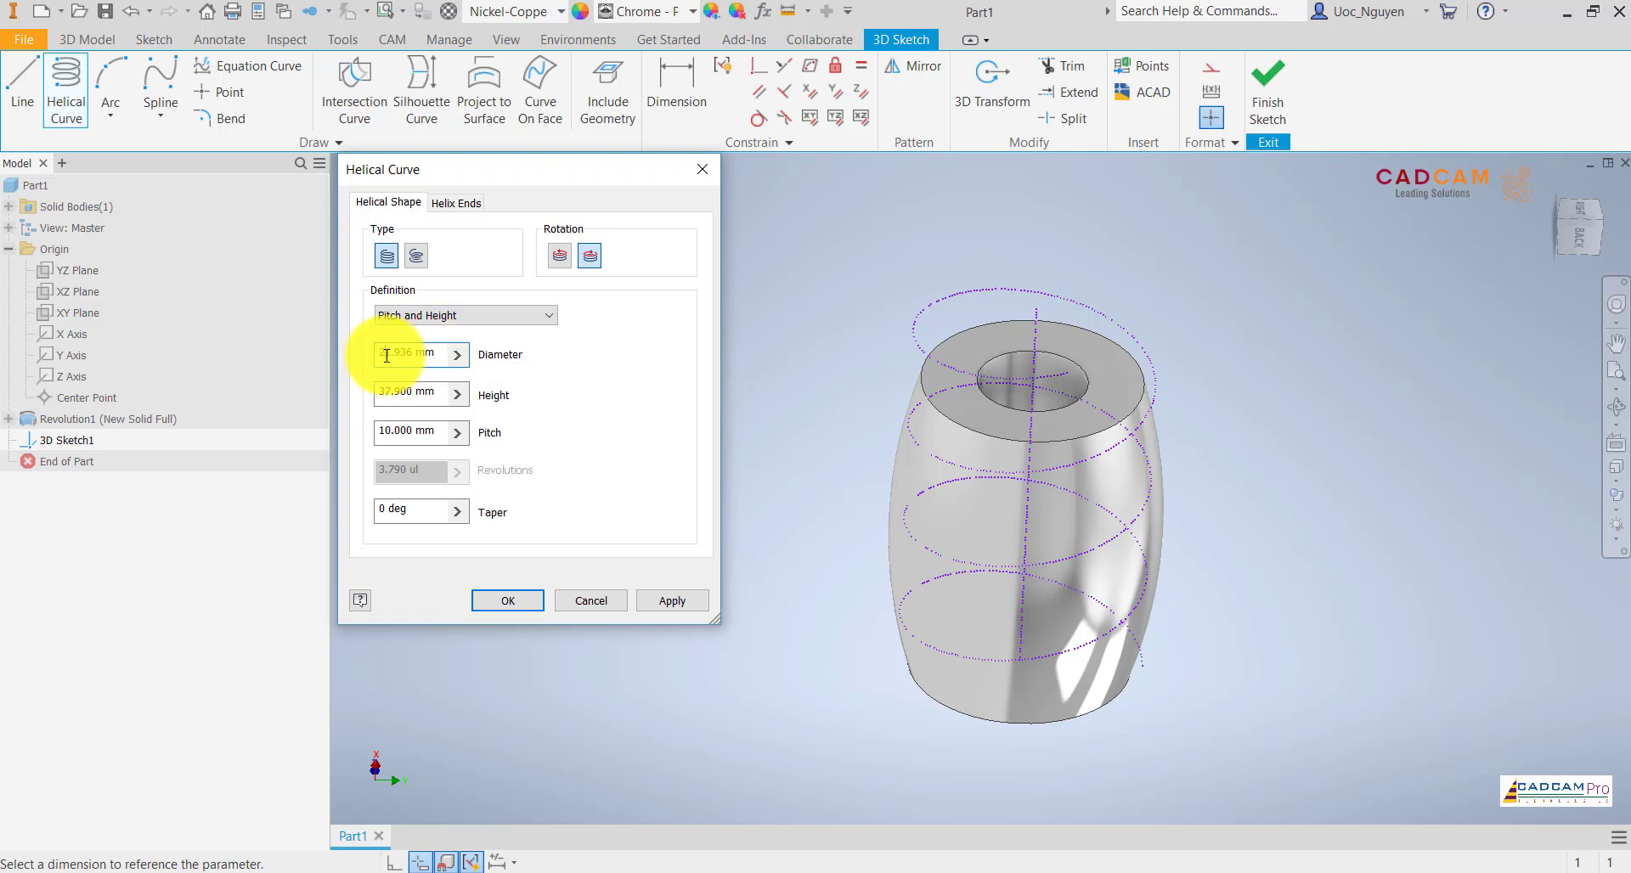
pyautogui.write('40')
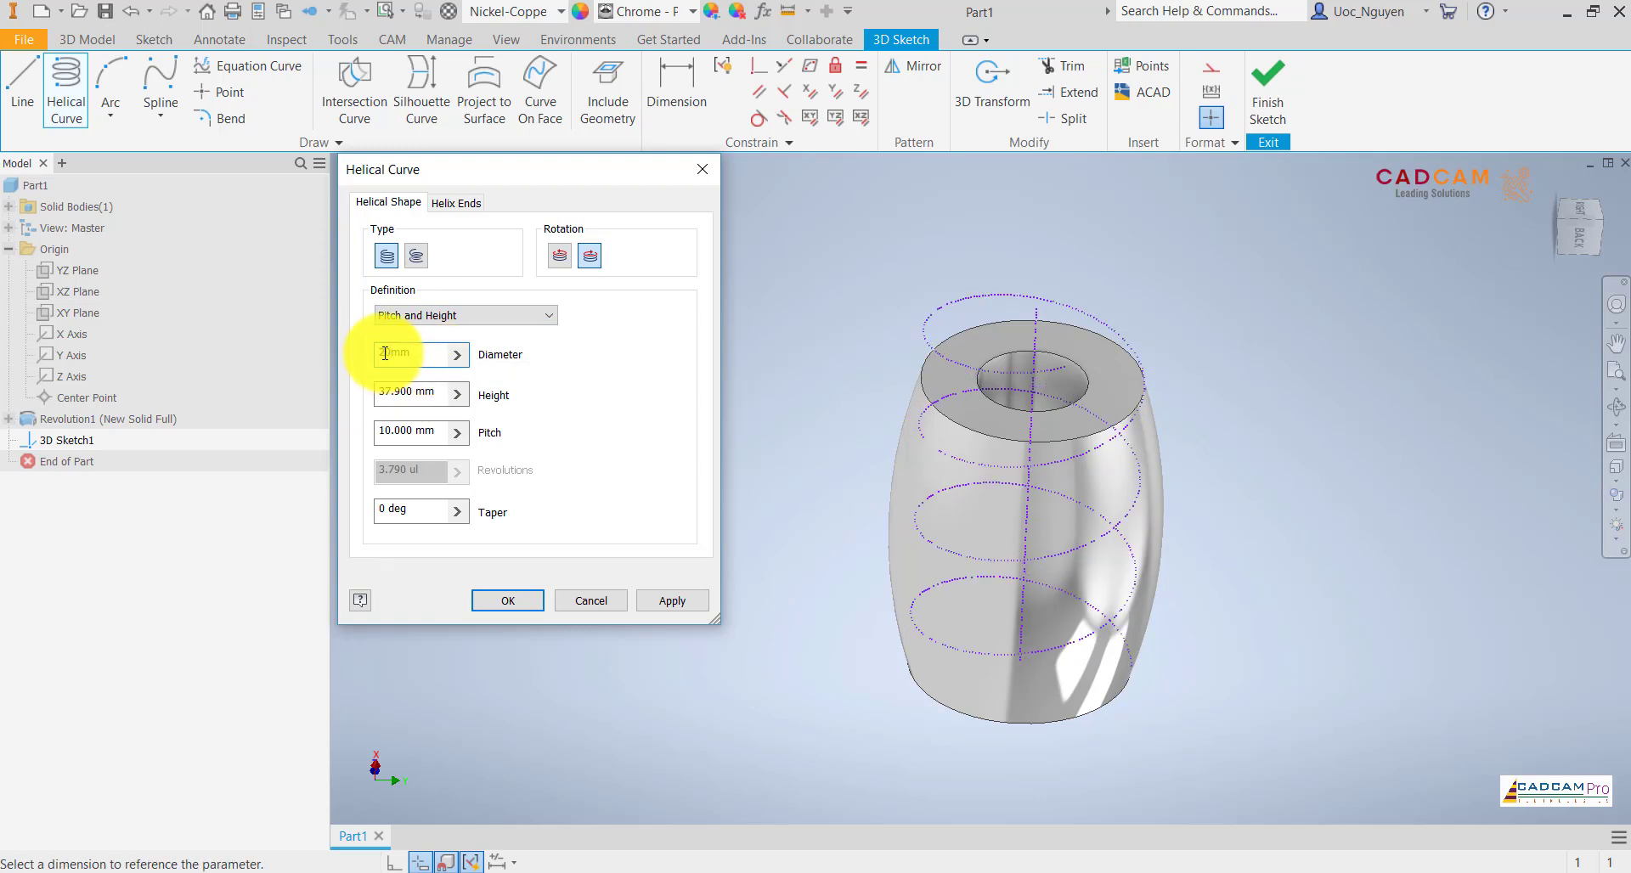
pyautogui.write('20')
pyautogui.click(1568, 236)
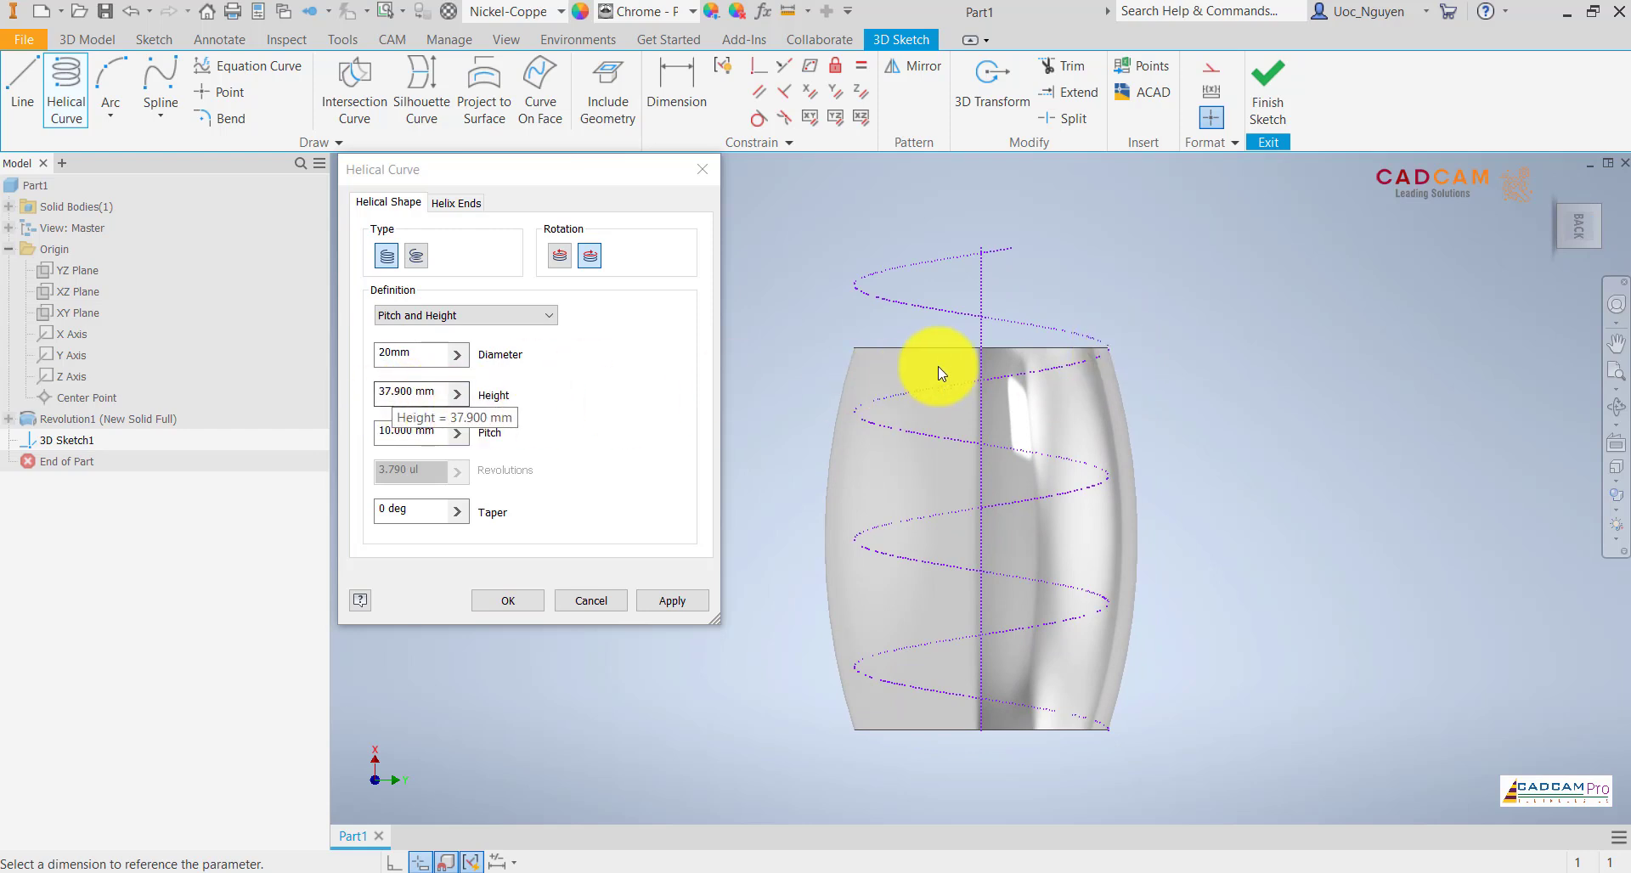
pyautogui.click(390, 399)
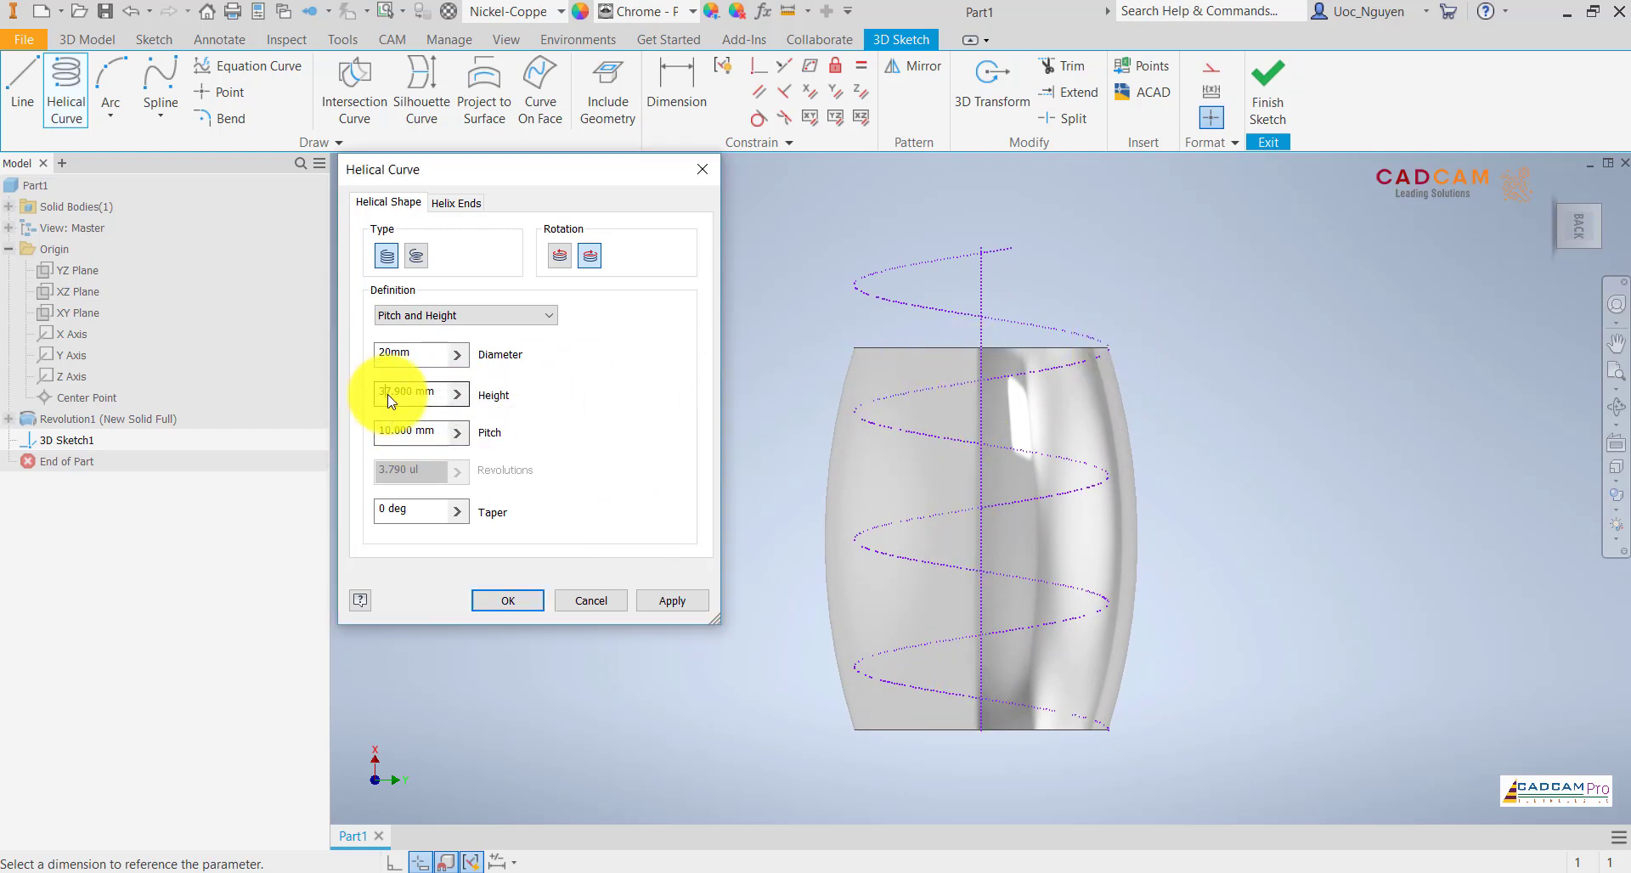
pyautogui.write('30mm')
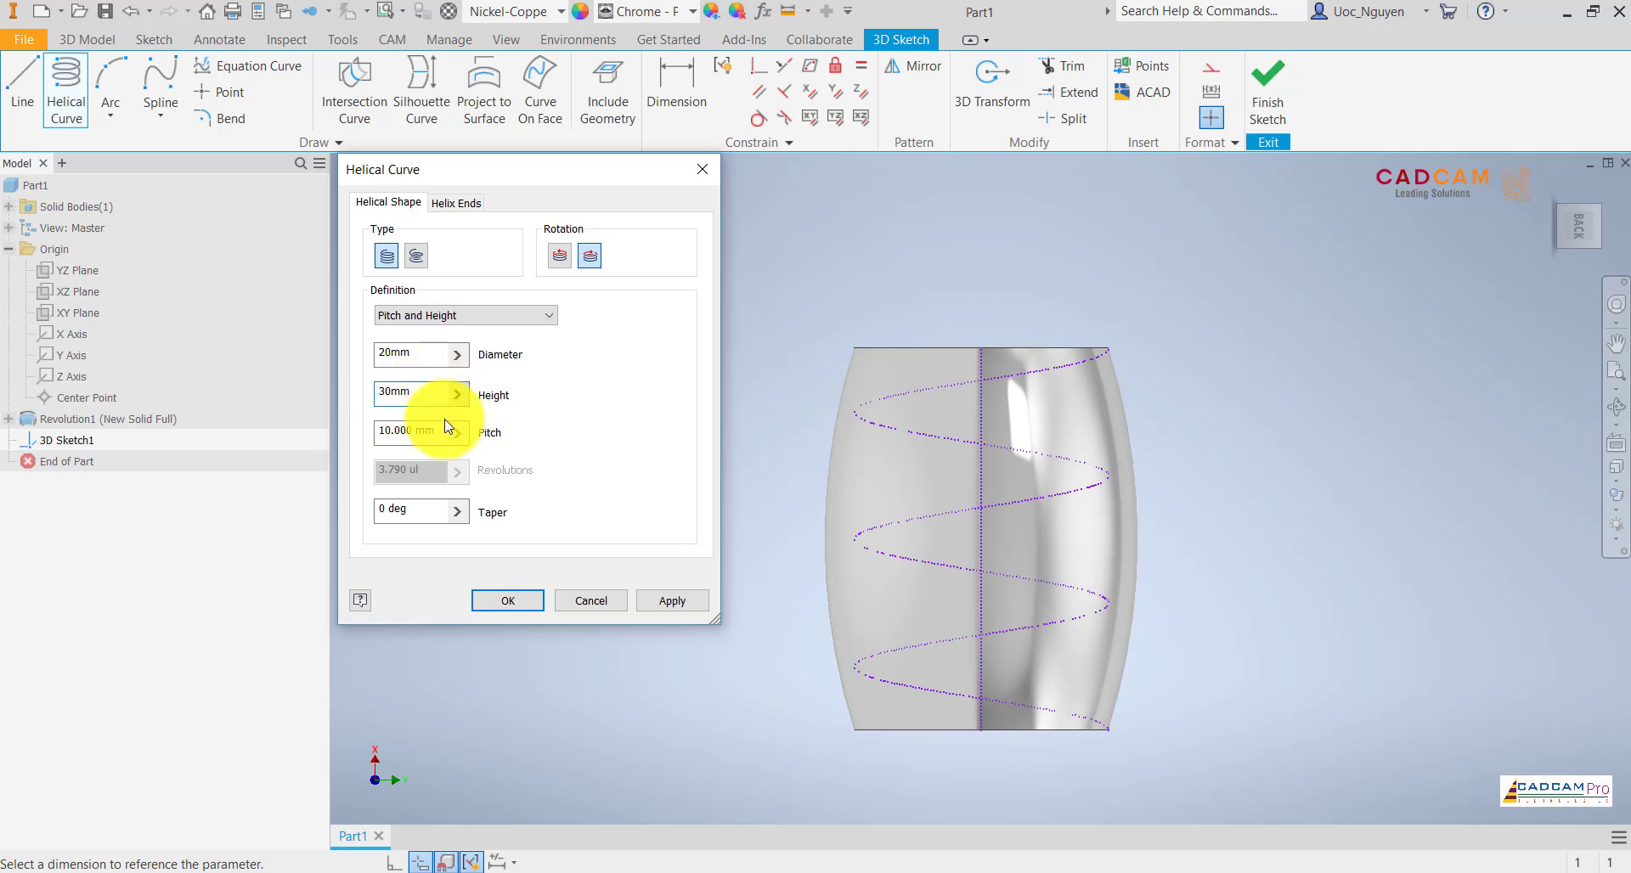
pyautogui.moveTo(413, 434); pyautogui.dragTo(349, 430)
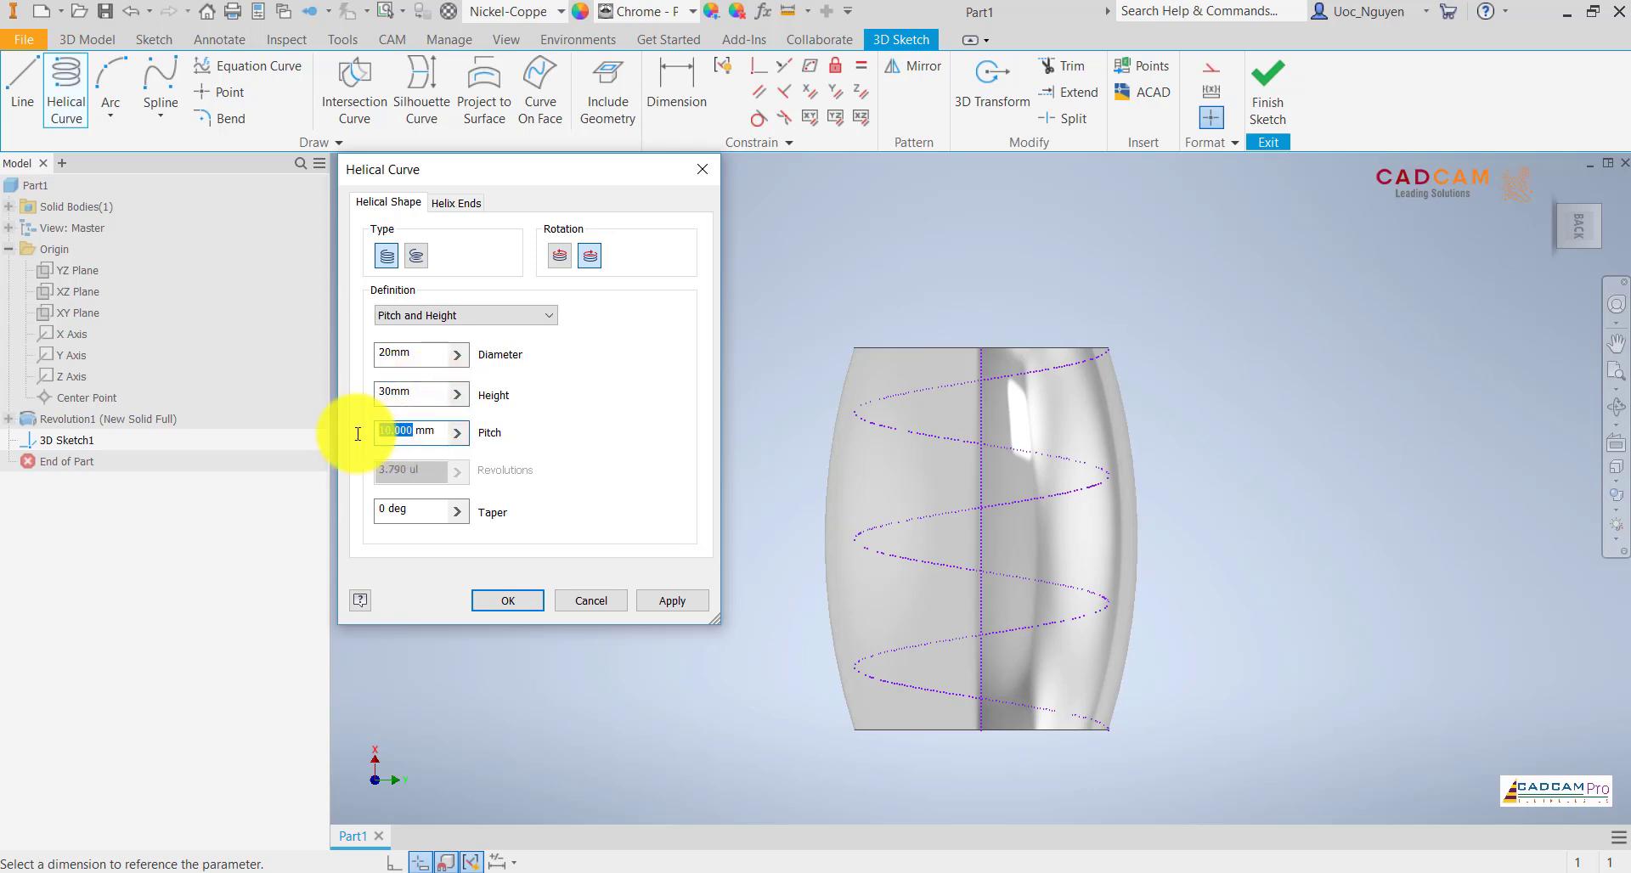
pyautogui.write('1')
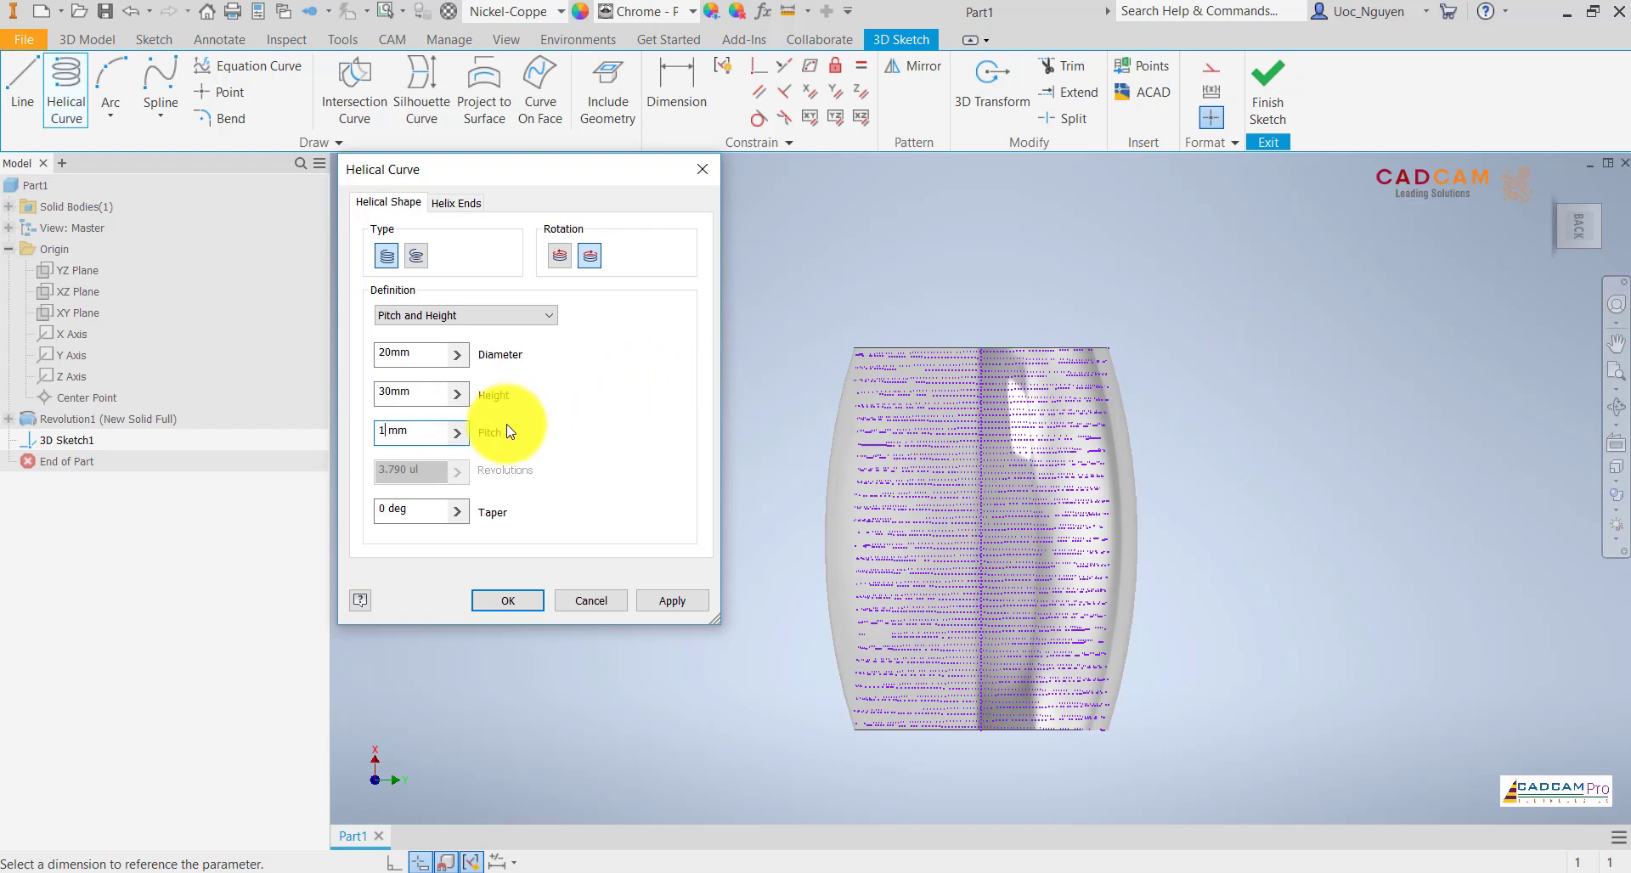
pyautogui.moveTo(422, 432); pyautogui.dragTo(348, 428)
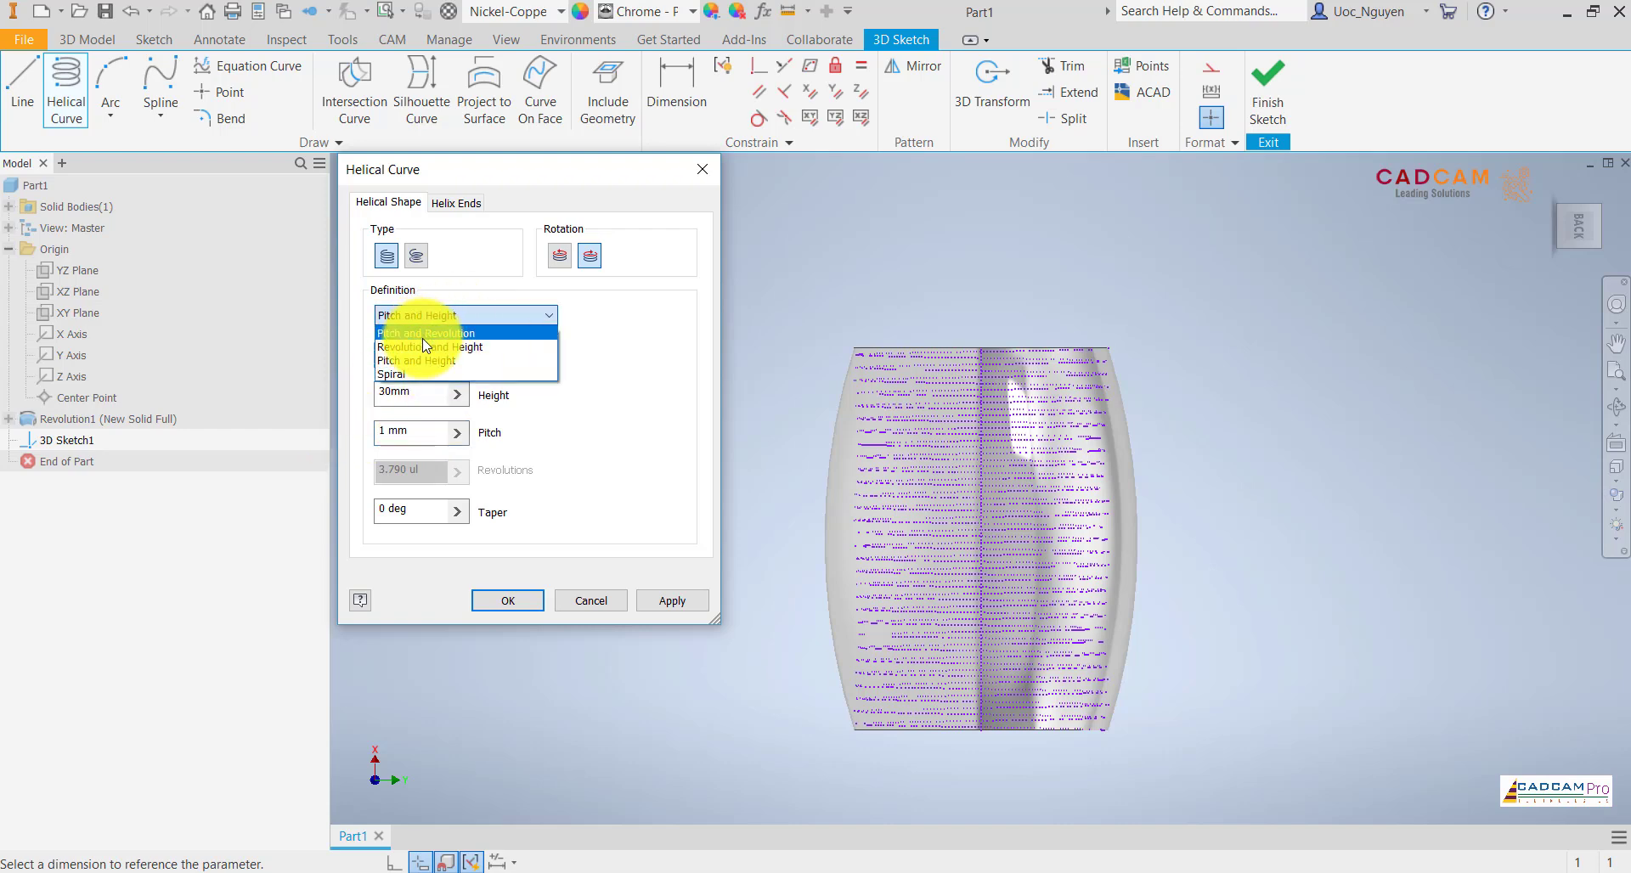
# - Switch the helix to Revolution and Height with 0.25 revolutions, check the preview and create it
pyautogui.click(422, 349)
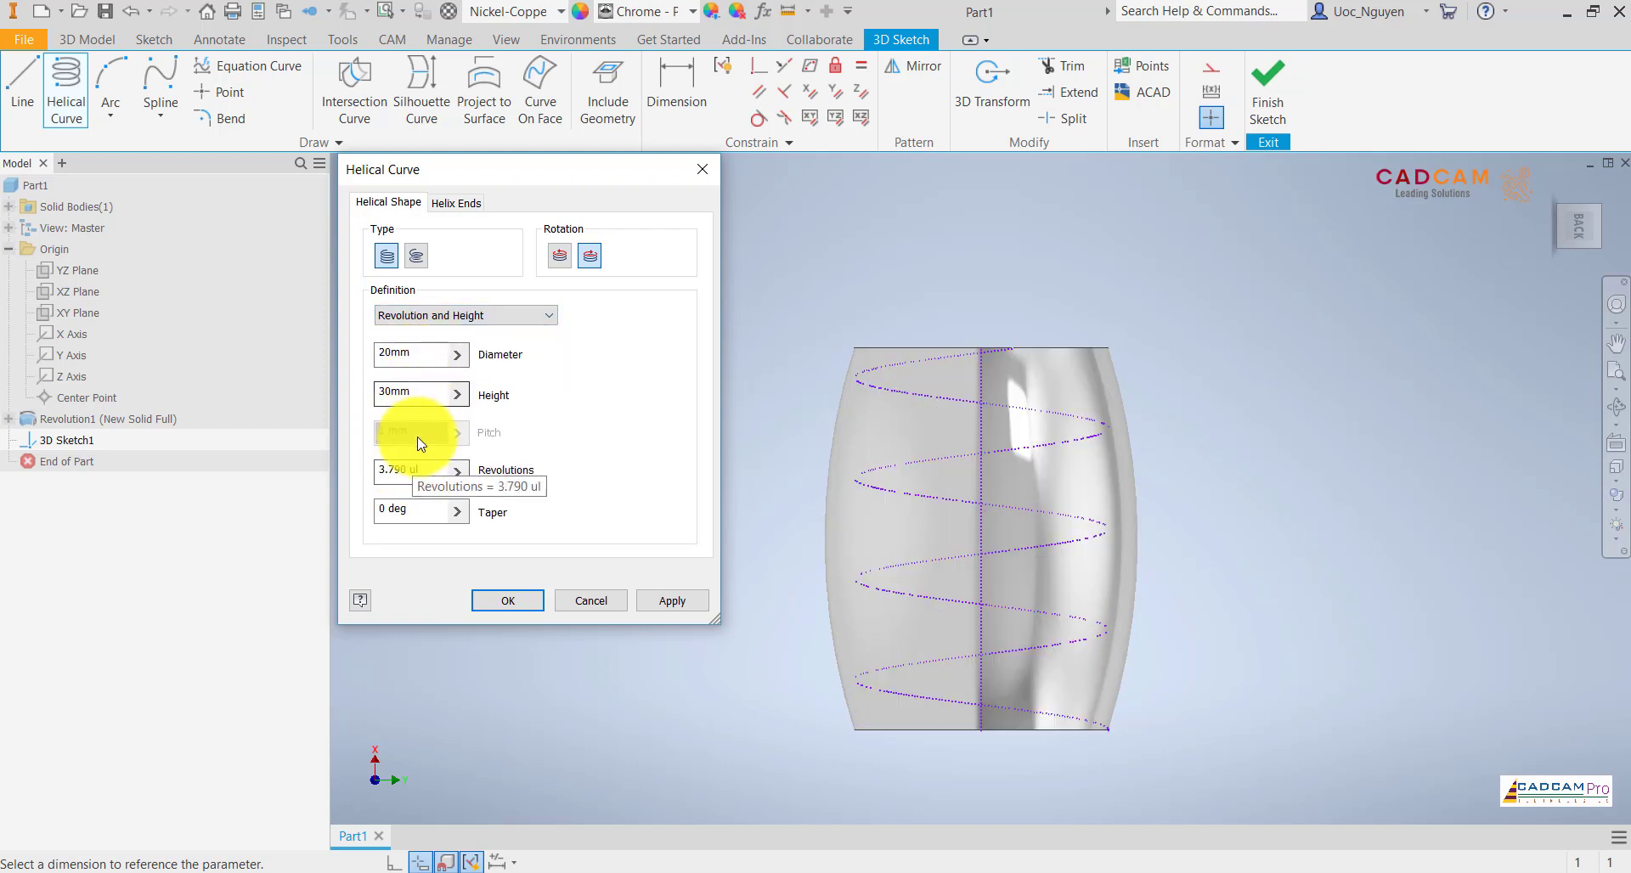
pyautogui.doubleClick(408, 470)
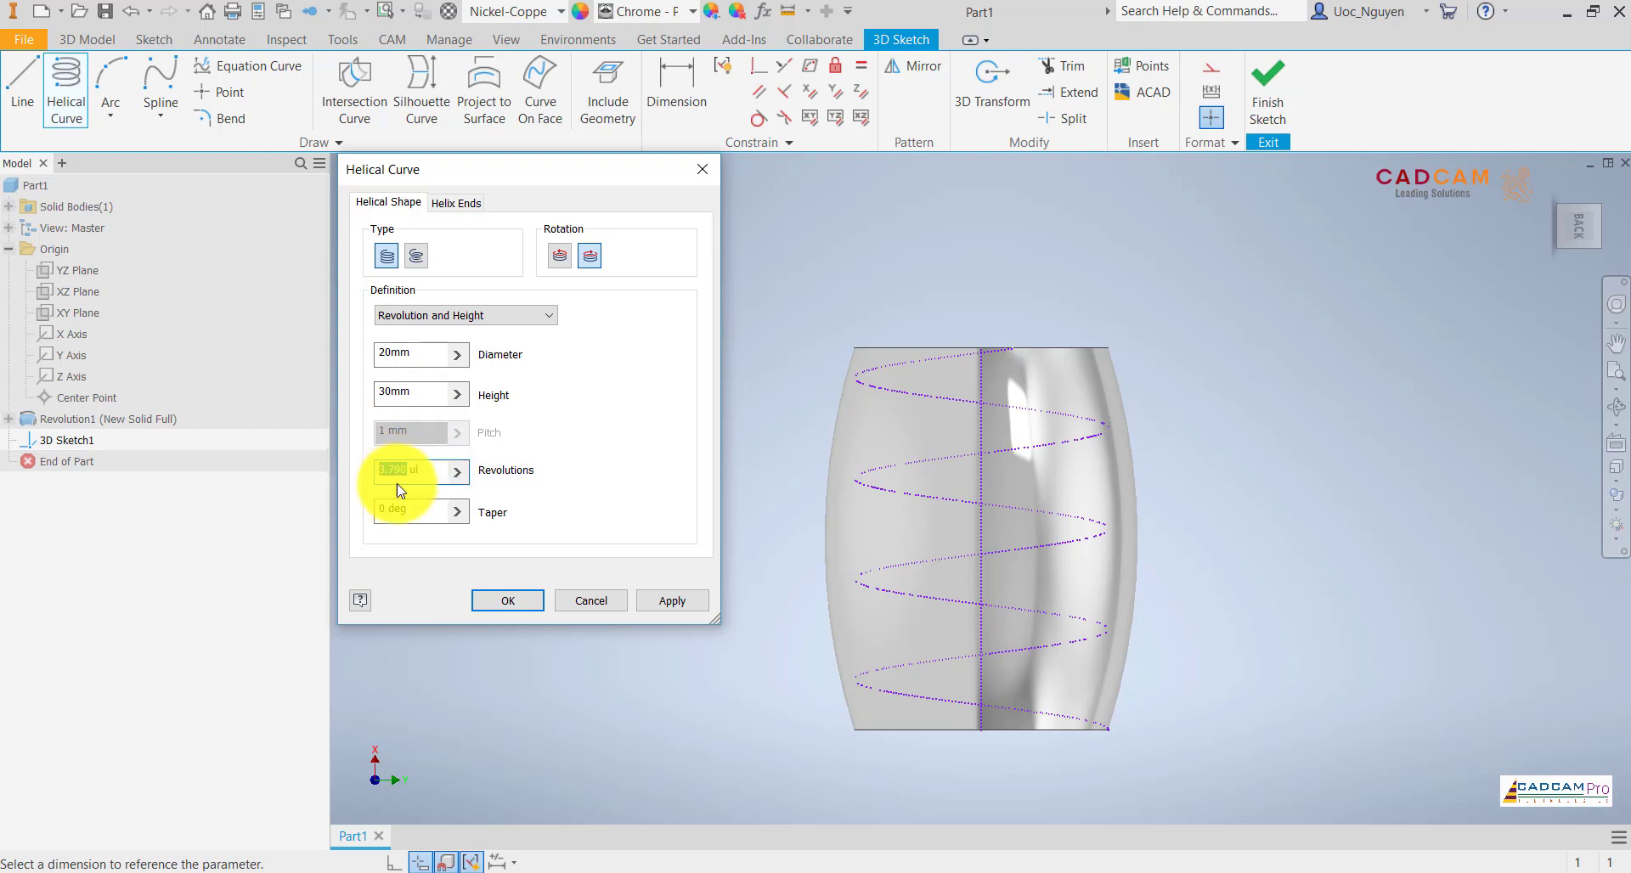
pyautogui.moveTo(389, 468); pyautogui.dragTo(357, 481)
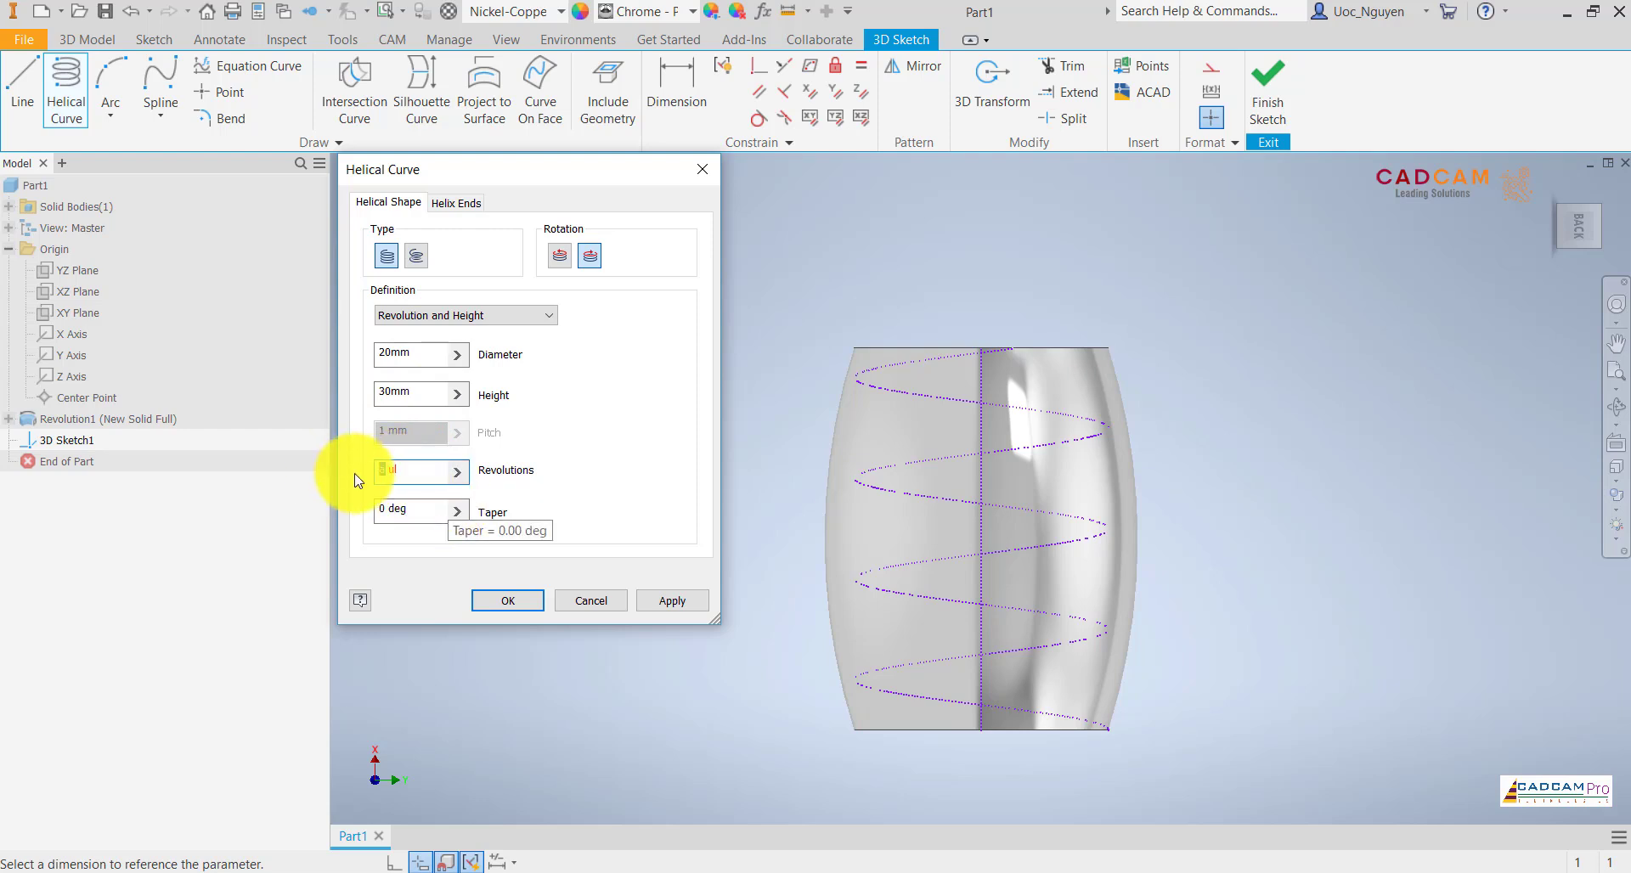
pyautogui.write('1')
pyautogui.press('F6')
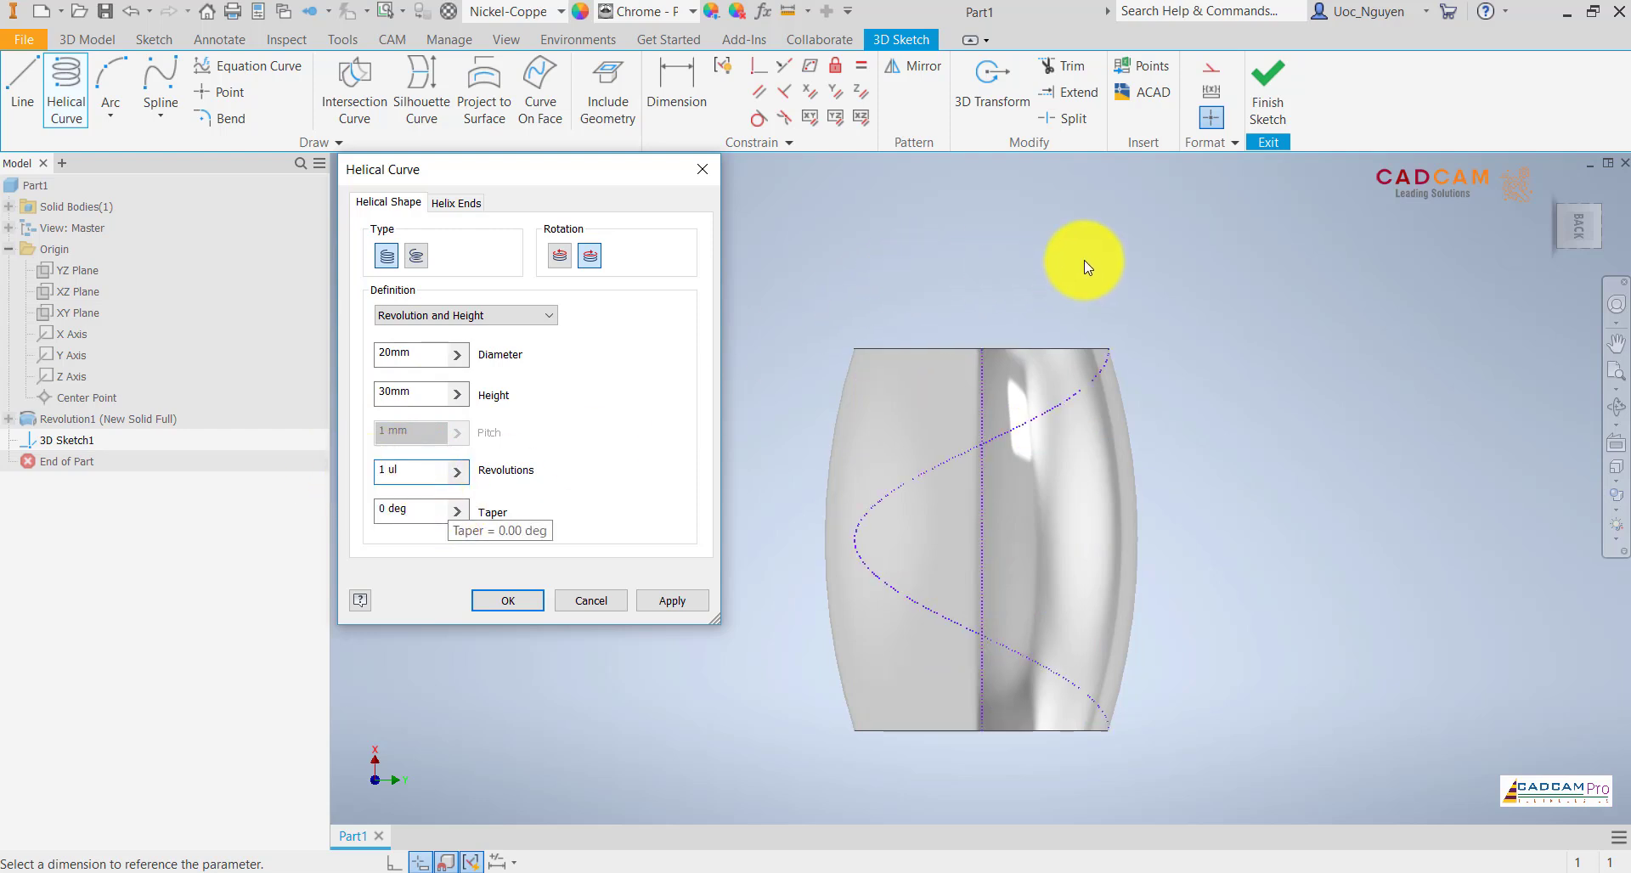
pyautogui.moveTo(1258, 268)
pyautogui.keyDown('shift'); pyautogui.mouseDown(button='middle')
pyautogui.moveTo(1254, 692)
pyautogui.moveTo(1151, 728)
pyautogui.mouseUp(button='middle'); pyautogui.keyUp('shift')
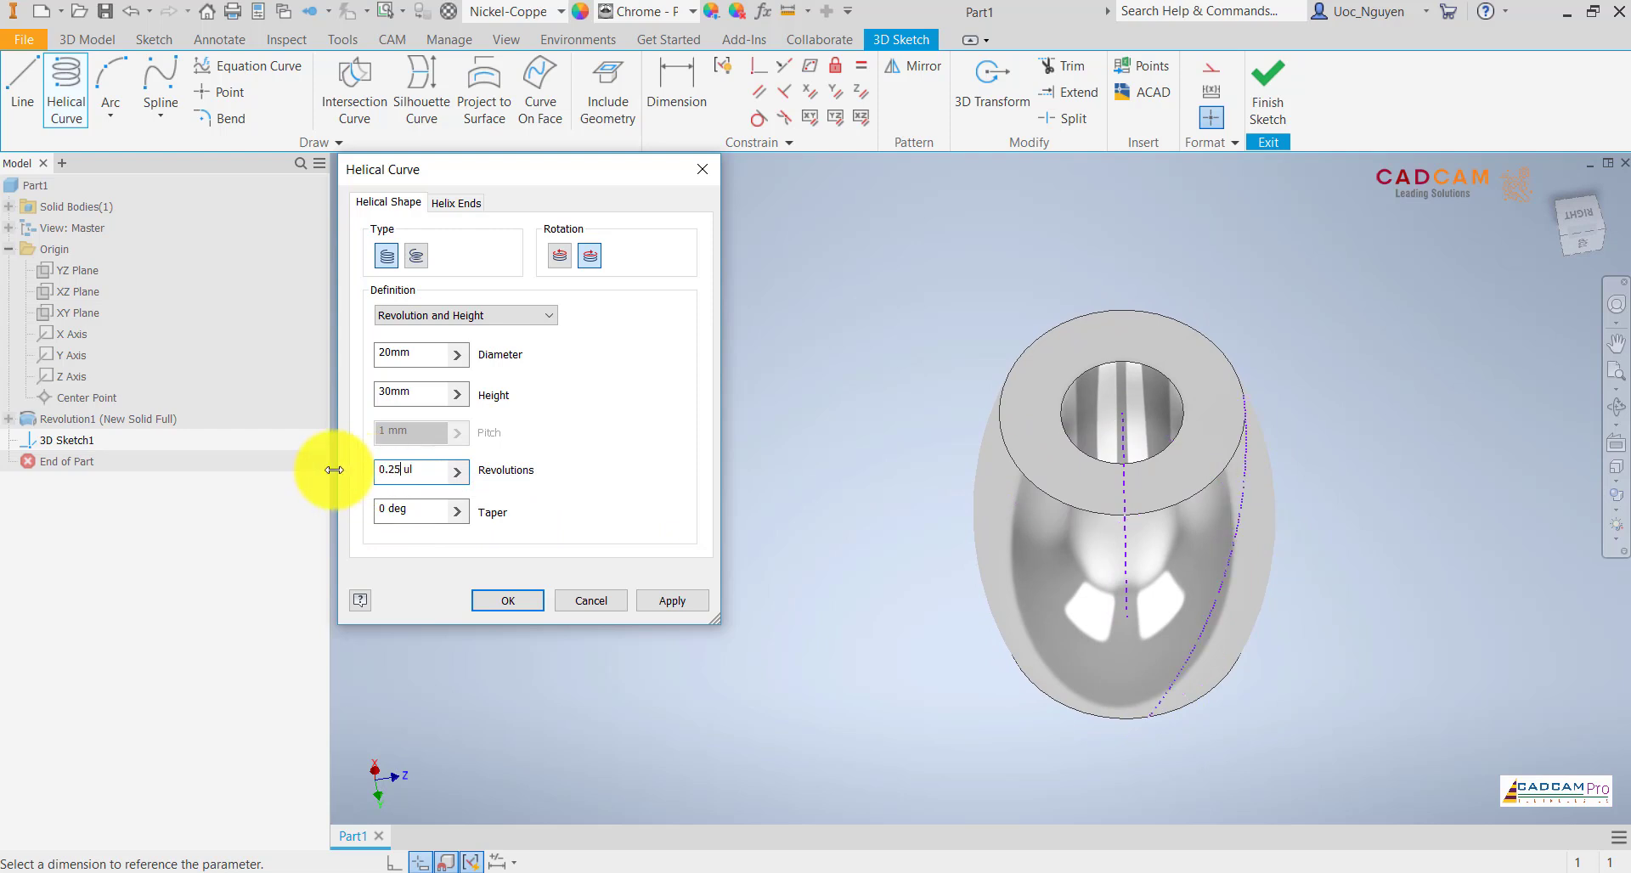
pyautogui.keyDown('shift'); pyautogui.moveTo(1230, 416); pyautogui.dragTo(1582, 216, button='middle'); pyautogui.keyUp('shift')
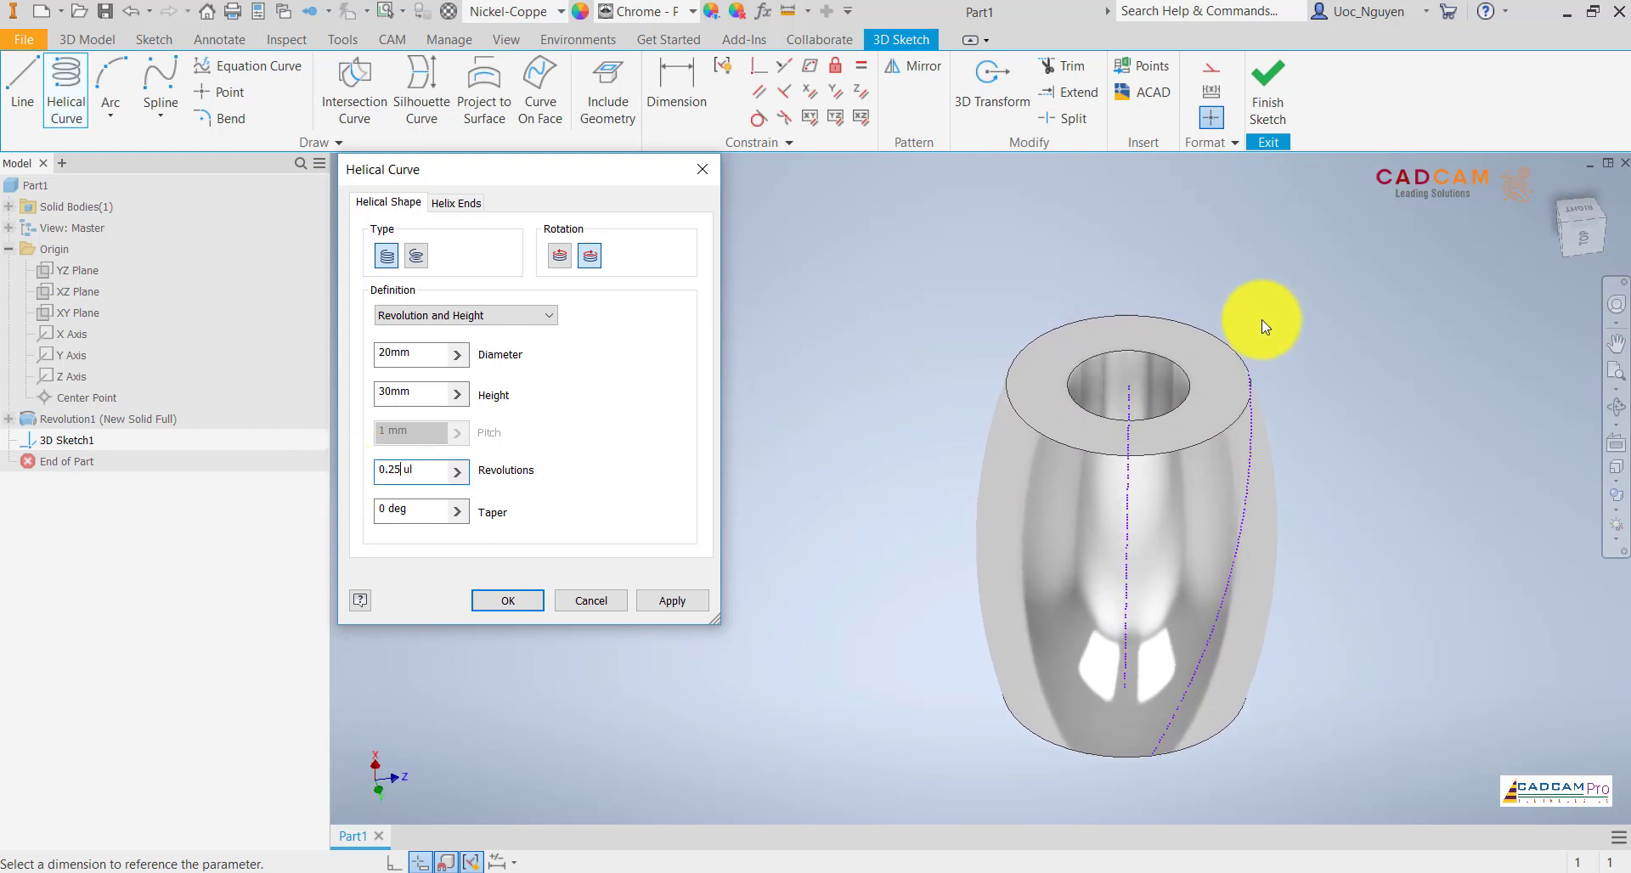
pyautogui.click(1582, 216)
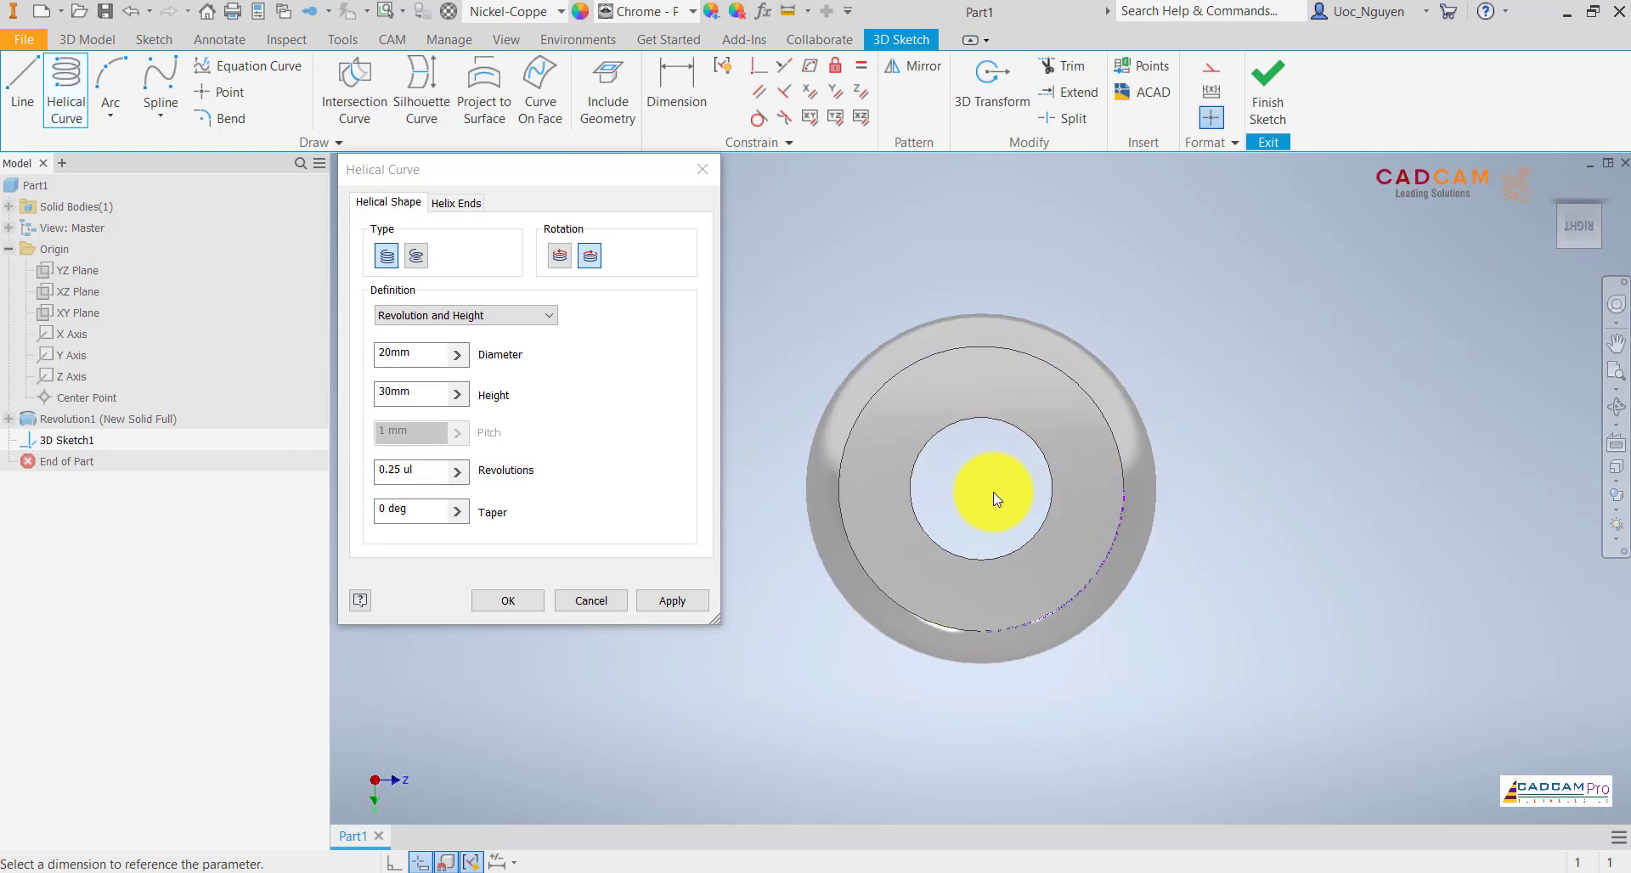
pyautogui.press('F6')
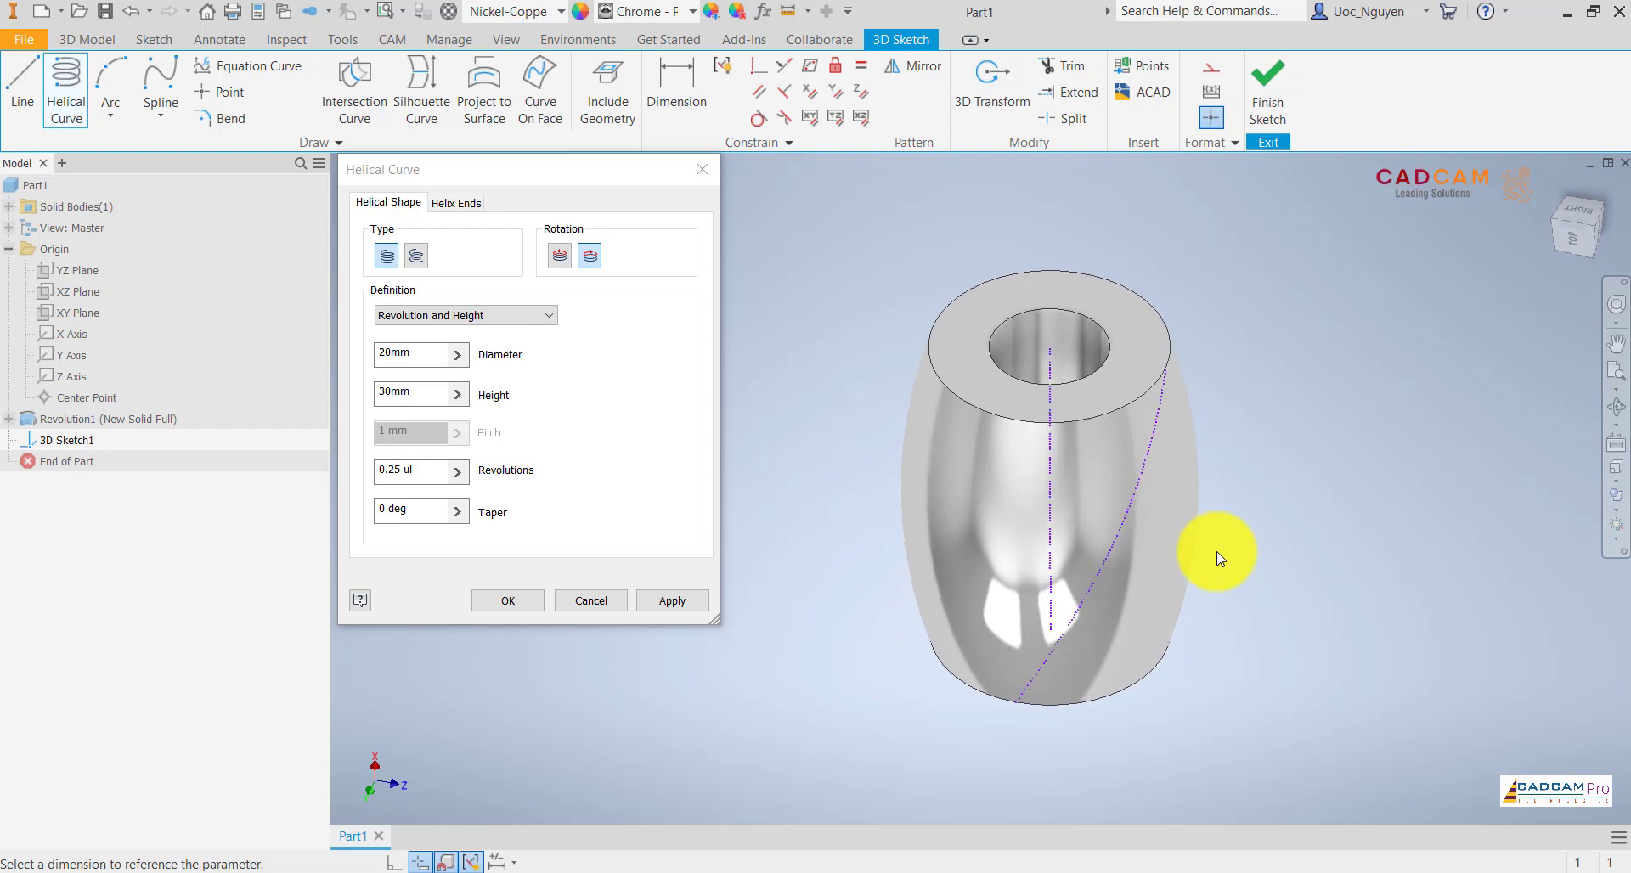
pyautogui.click(508, 601)
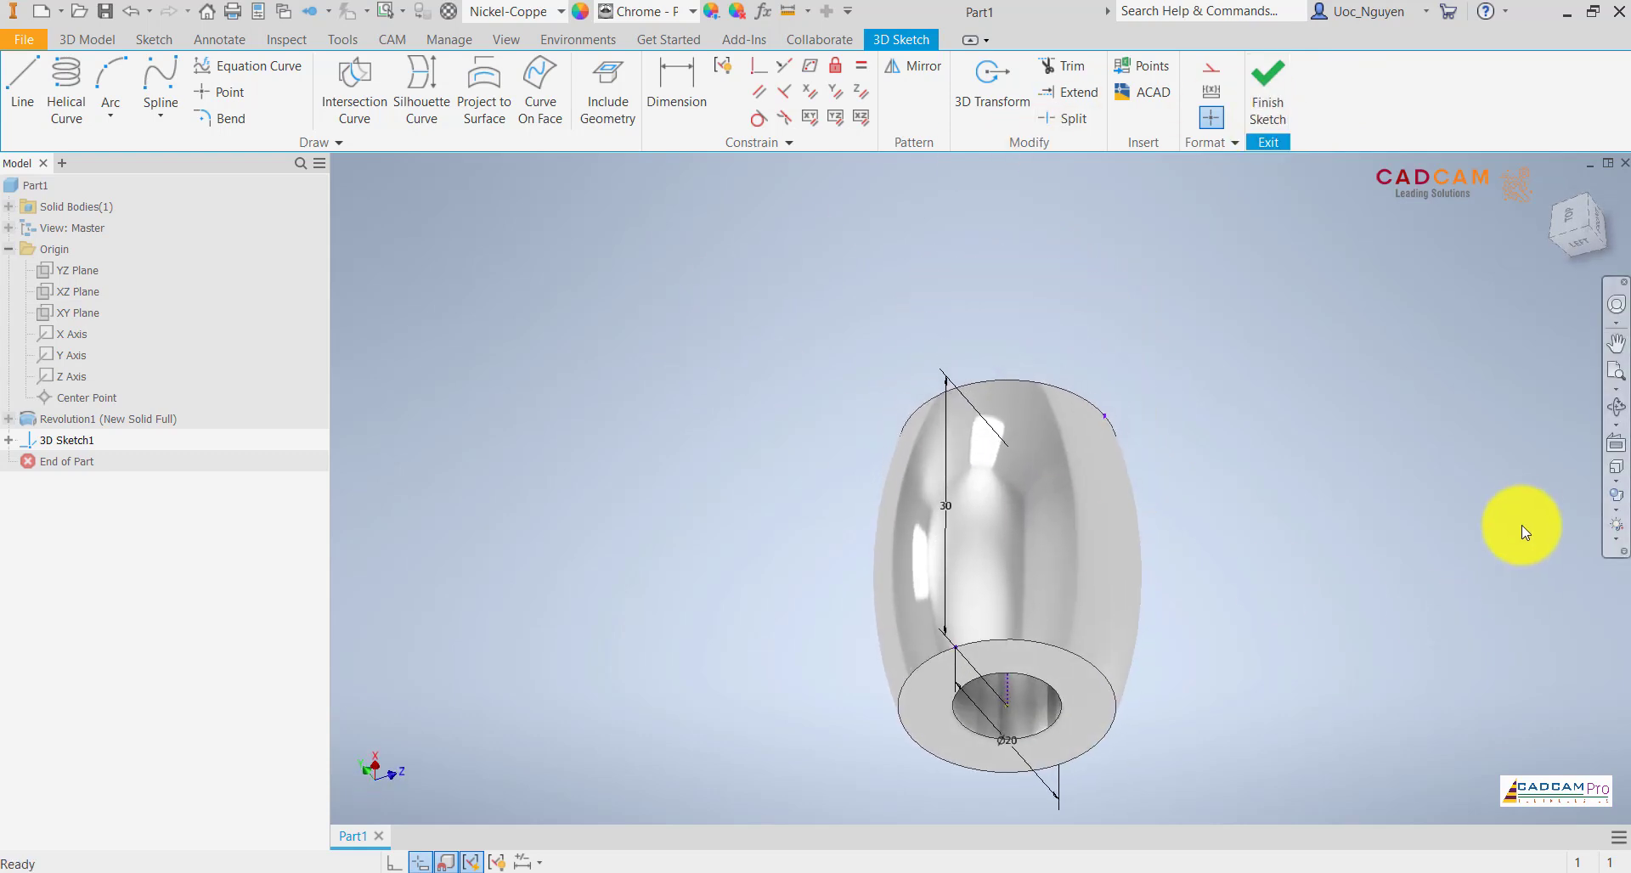
# - Set the visual style to Wireframe
pyautogui.click(1625, 518)
pyautogui.click(1428, 539)
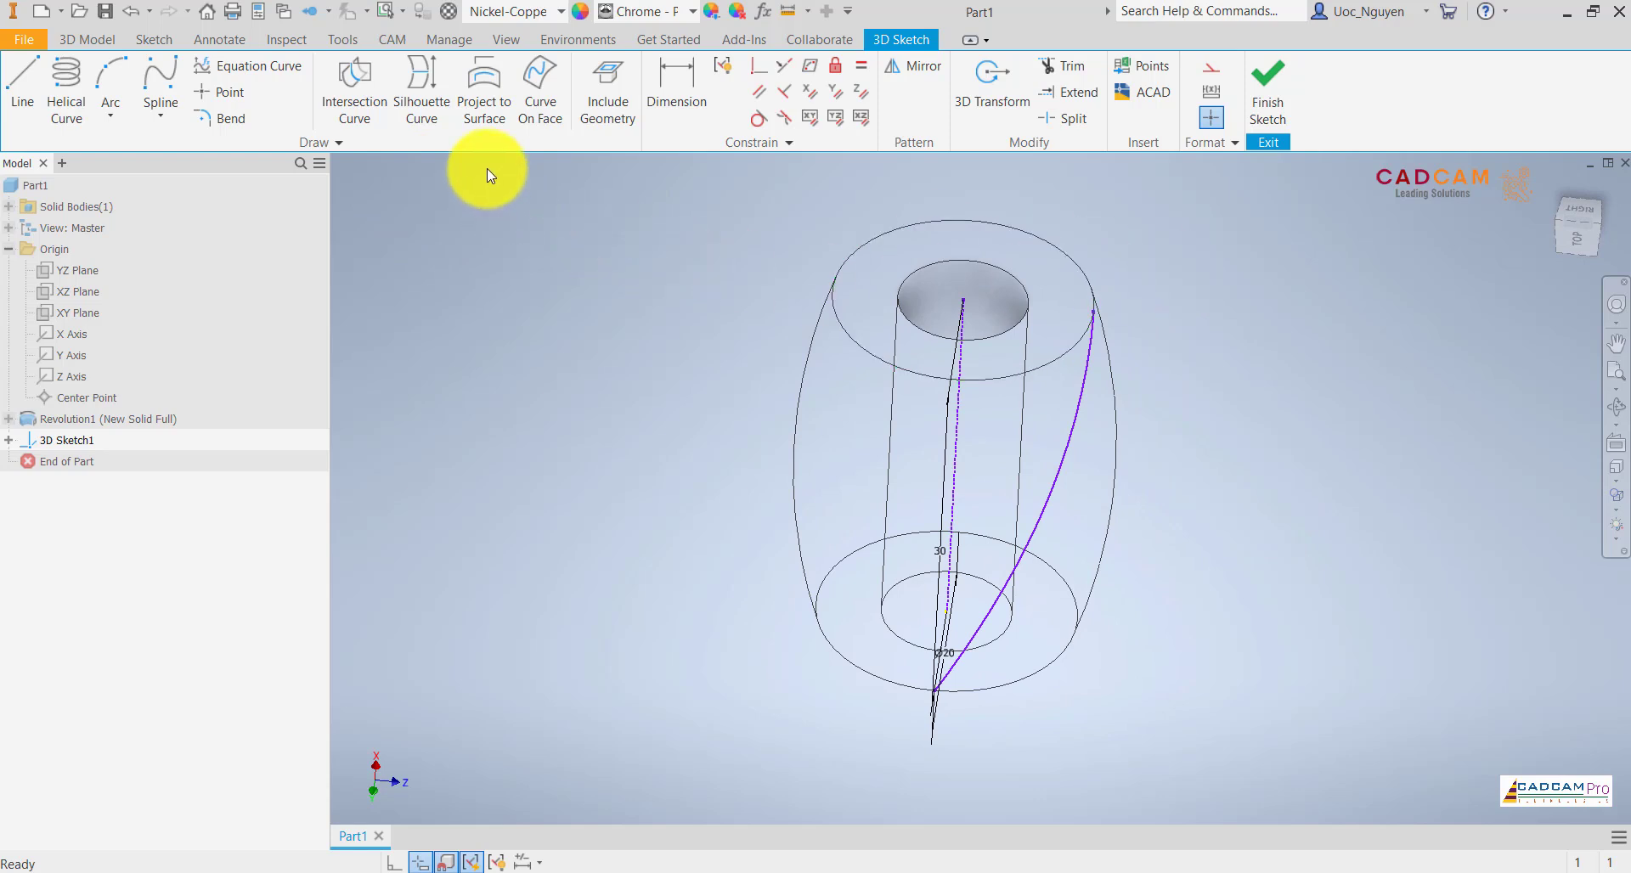
# - Project the helix onto the barrel's outer face using closest point, with shaded display restored
pyautogui.click(486, 118)
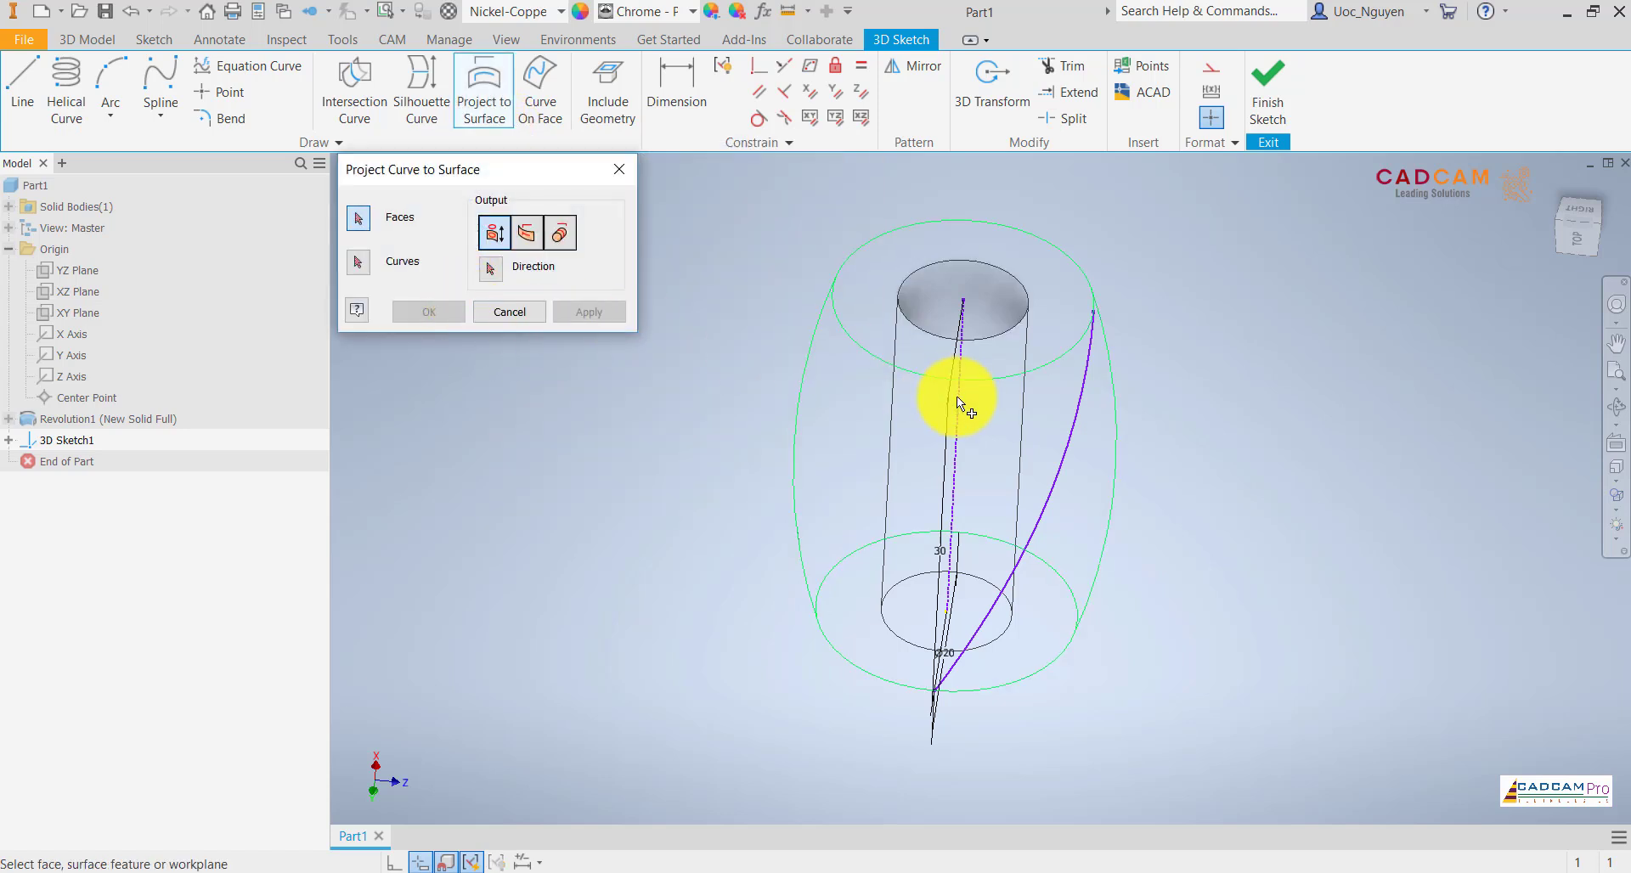
pyautogui.click(1093, 461)
pyautogui.click(358, 263)
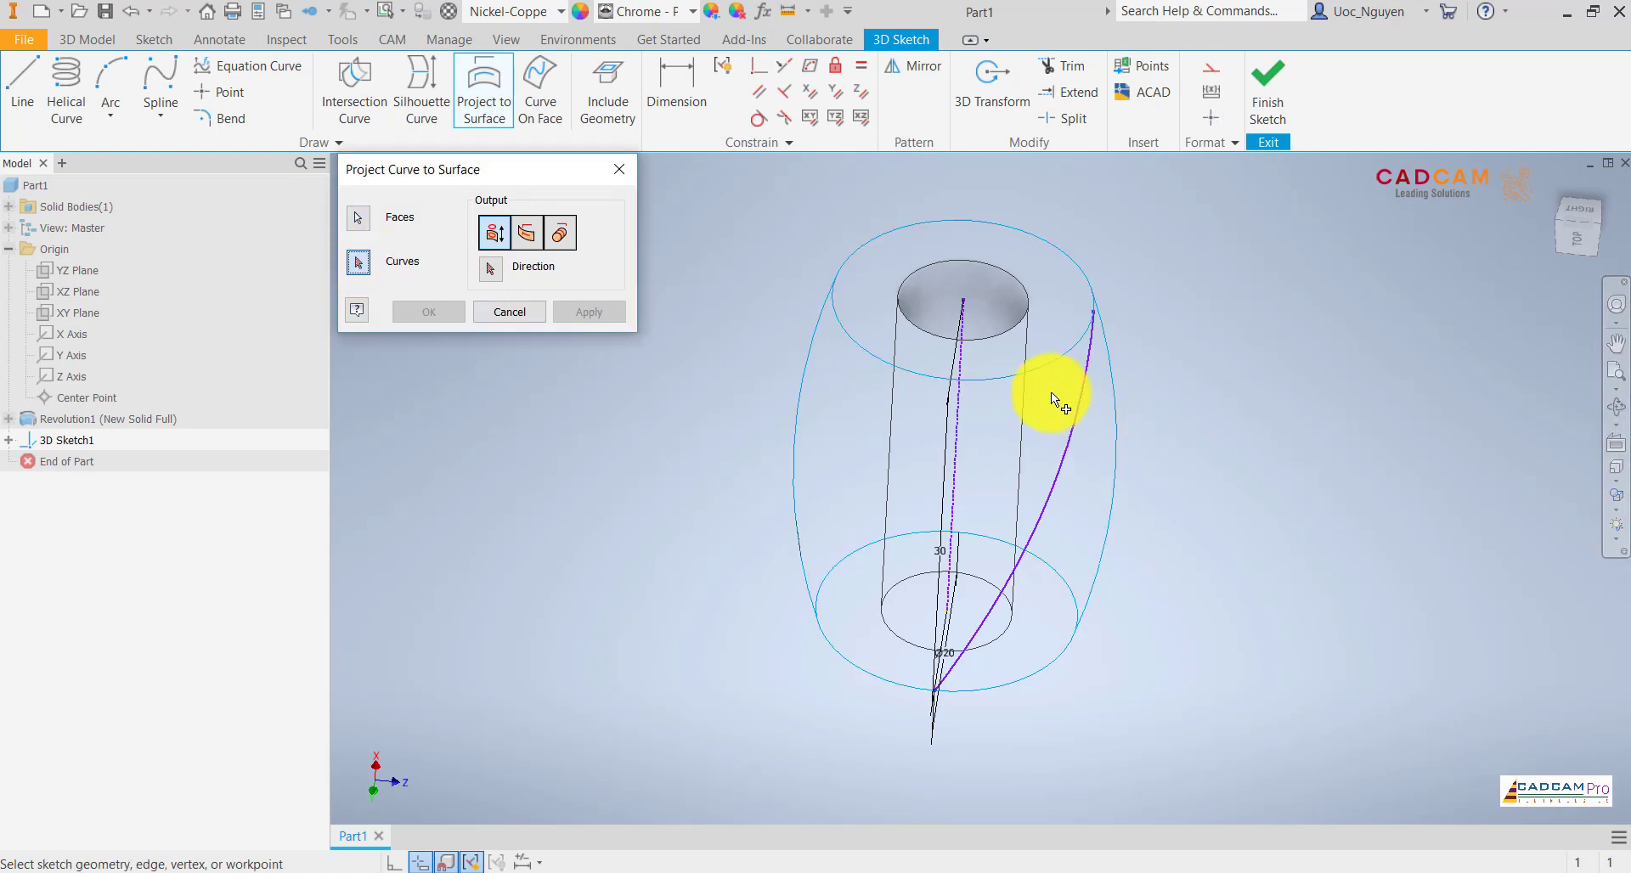
pyautogui.click(1089, 389)
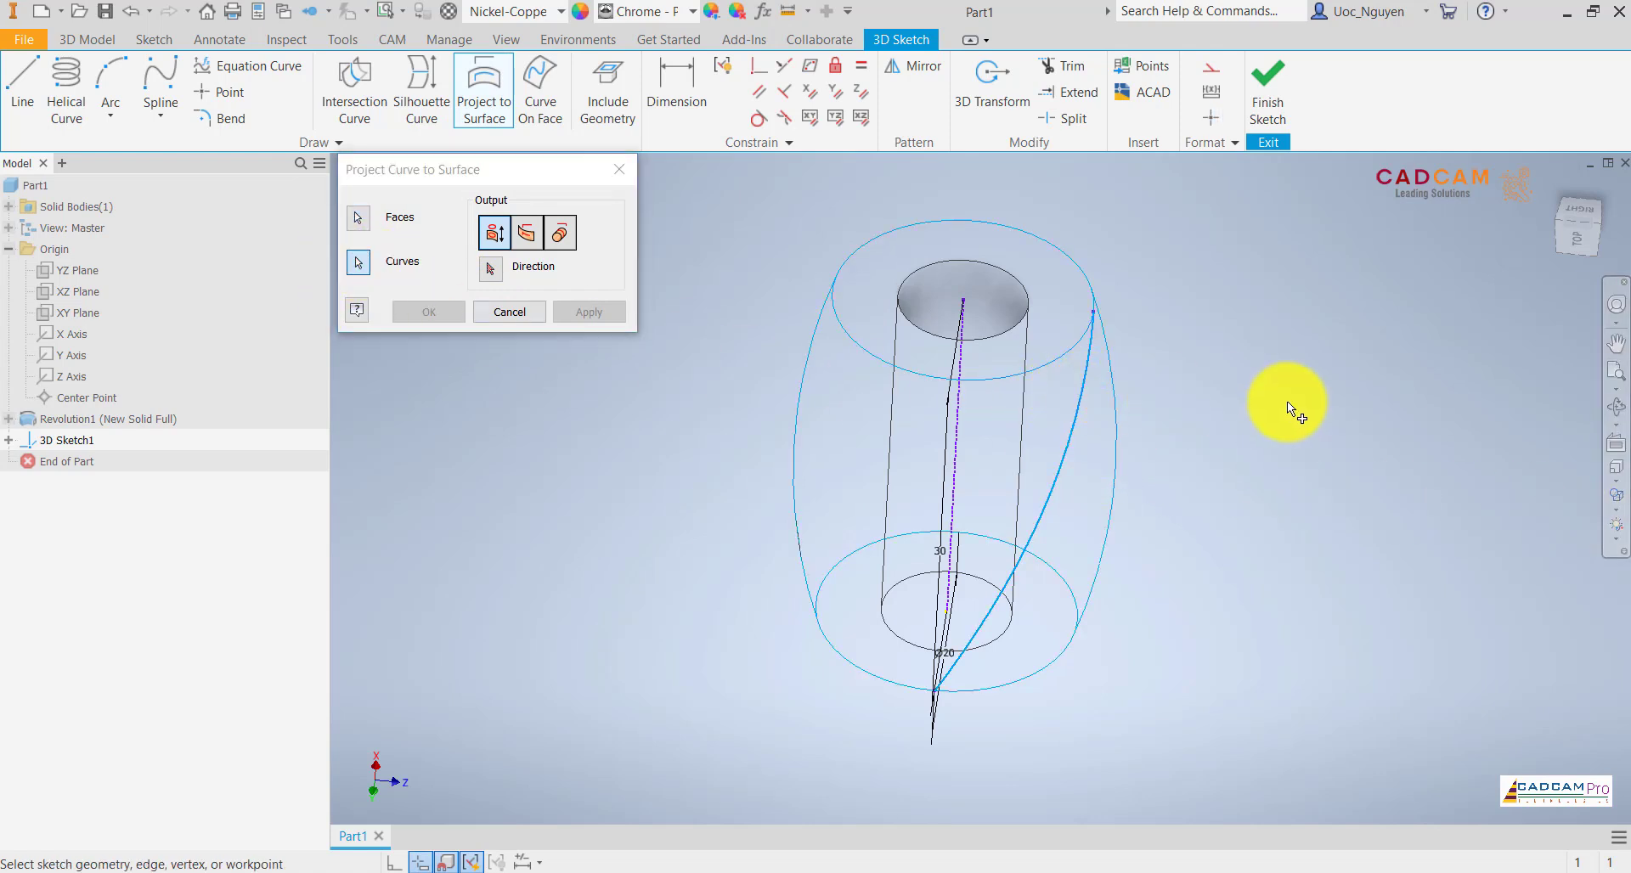
pyautogui.click(1623, 512)
pyautogui.click(1466, 571)
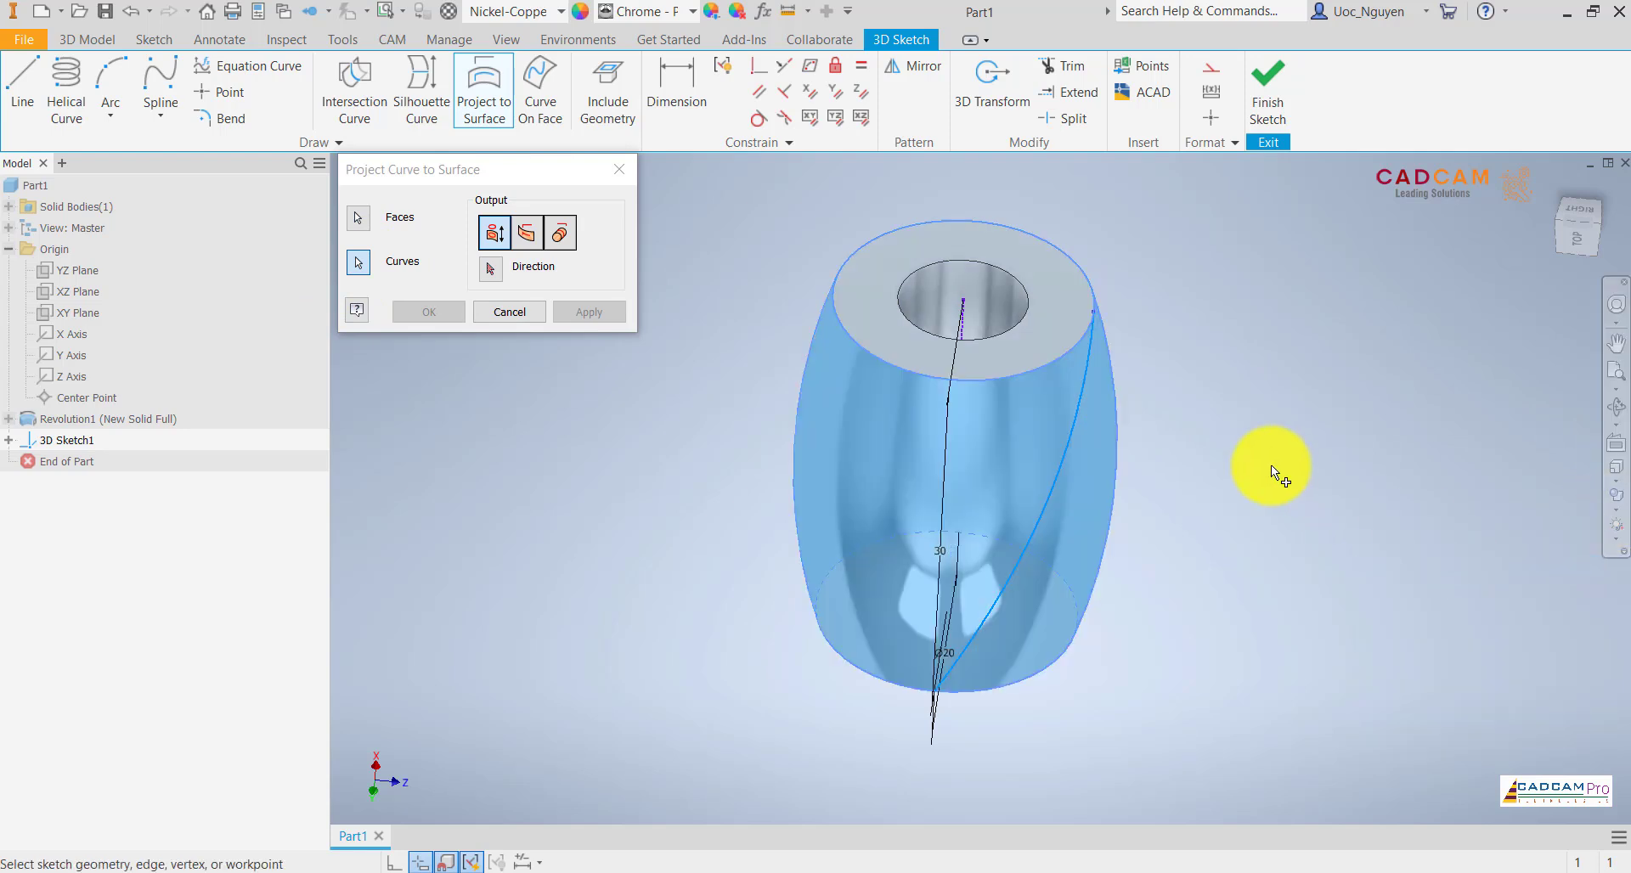
pyautogui.click(527, 247)
pyautogui.press('F6')
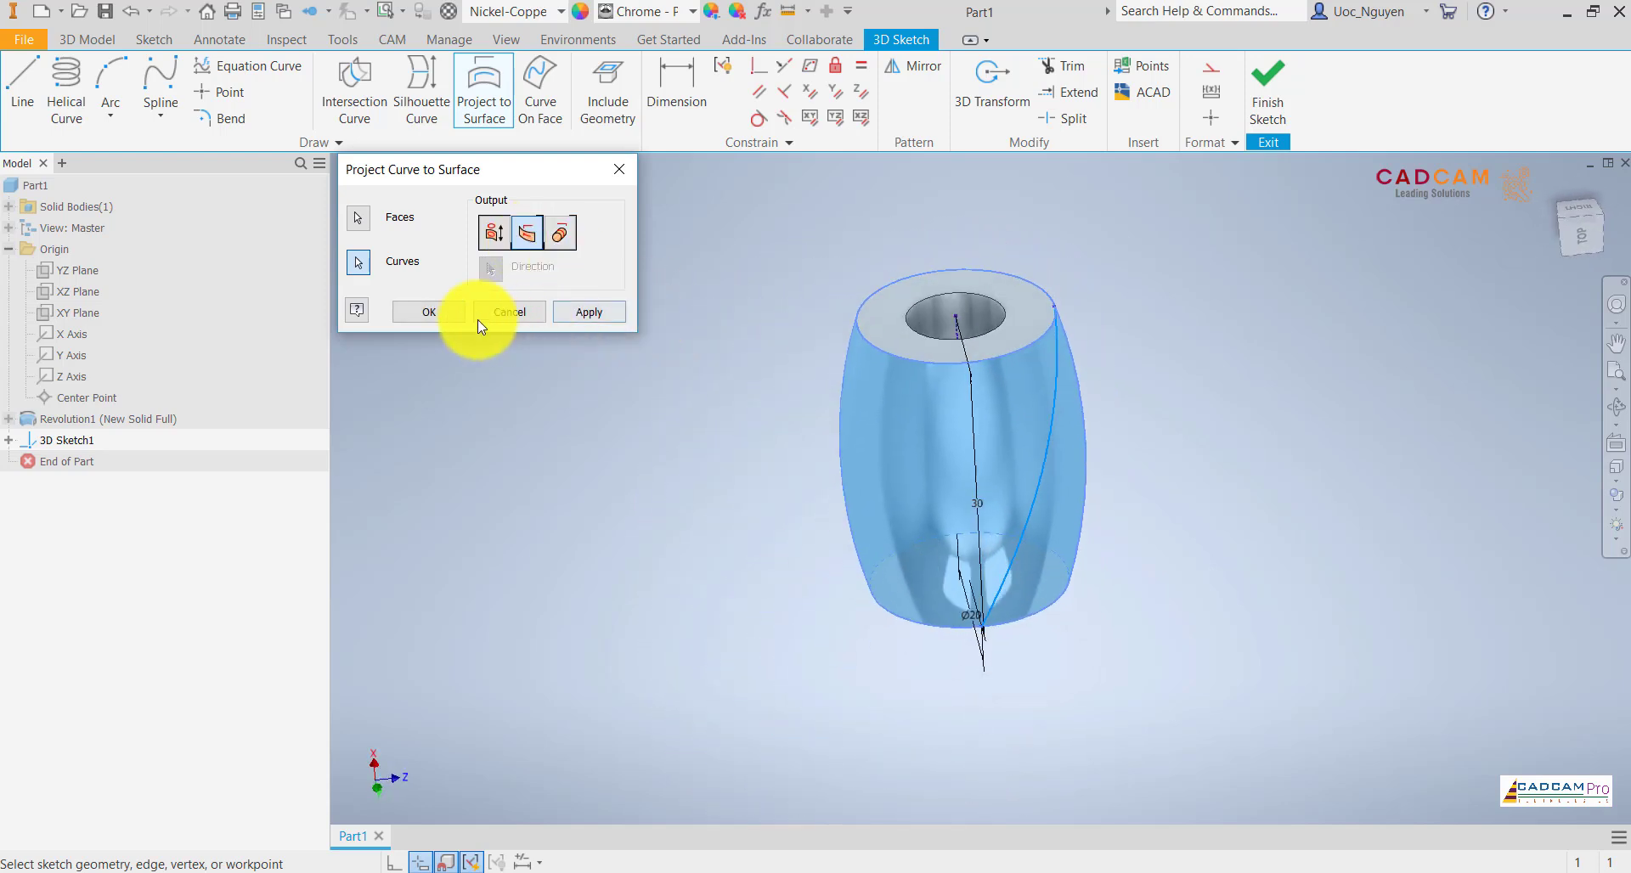
pyautogui.click(429, 312)
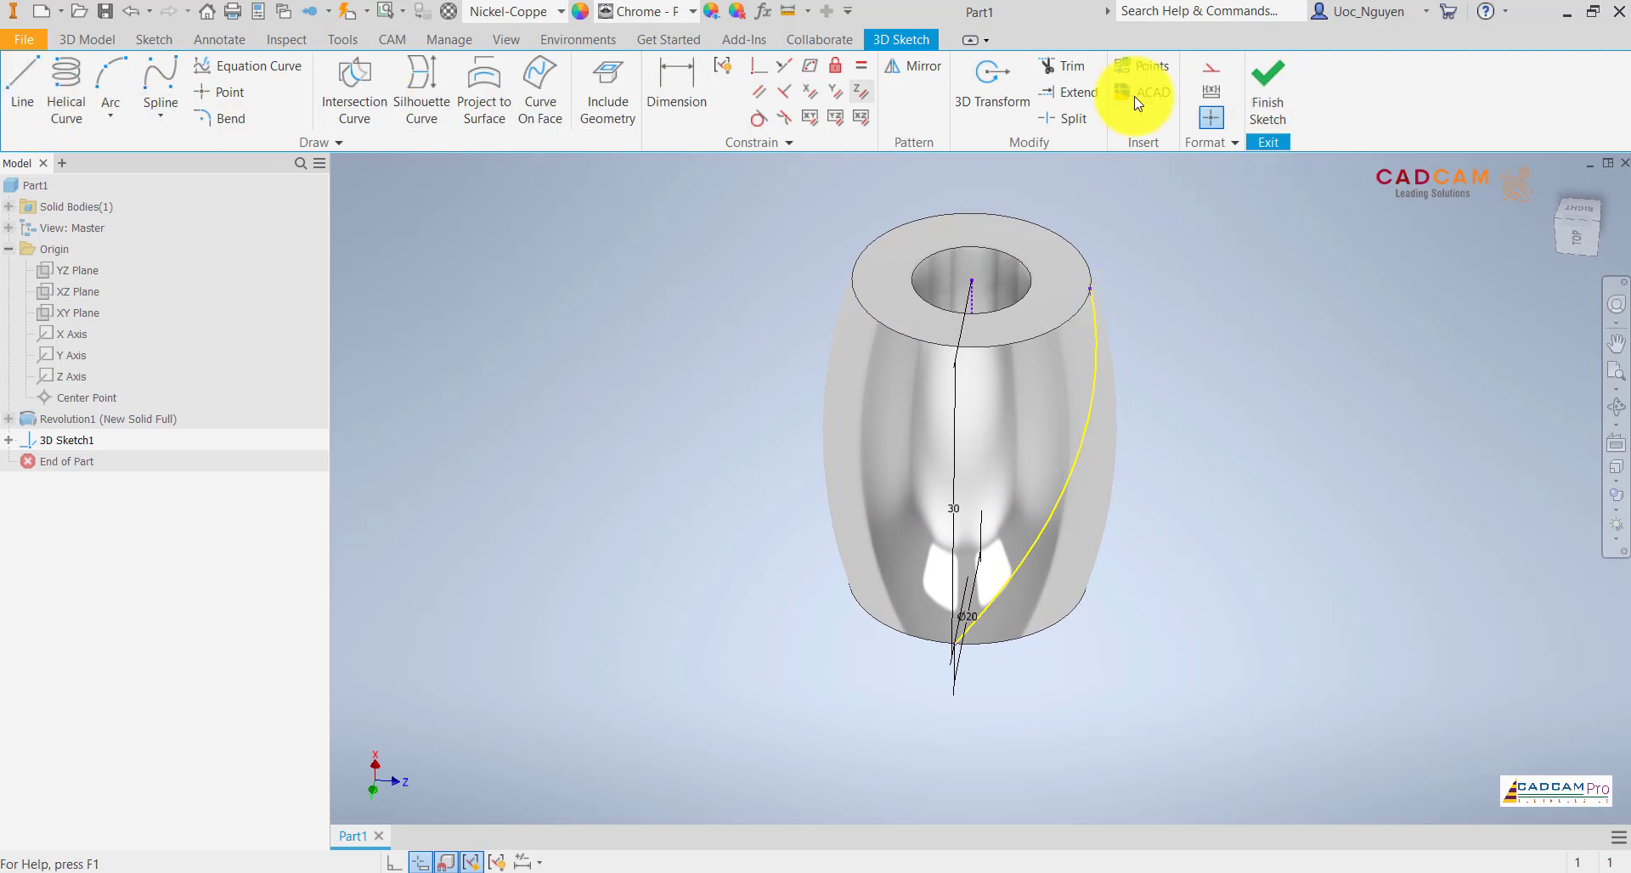
# - Start a new 3D sketch and draw a 100 mm line from the projected curve's top end
pyautogui.click(1266, 100)
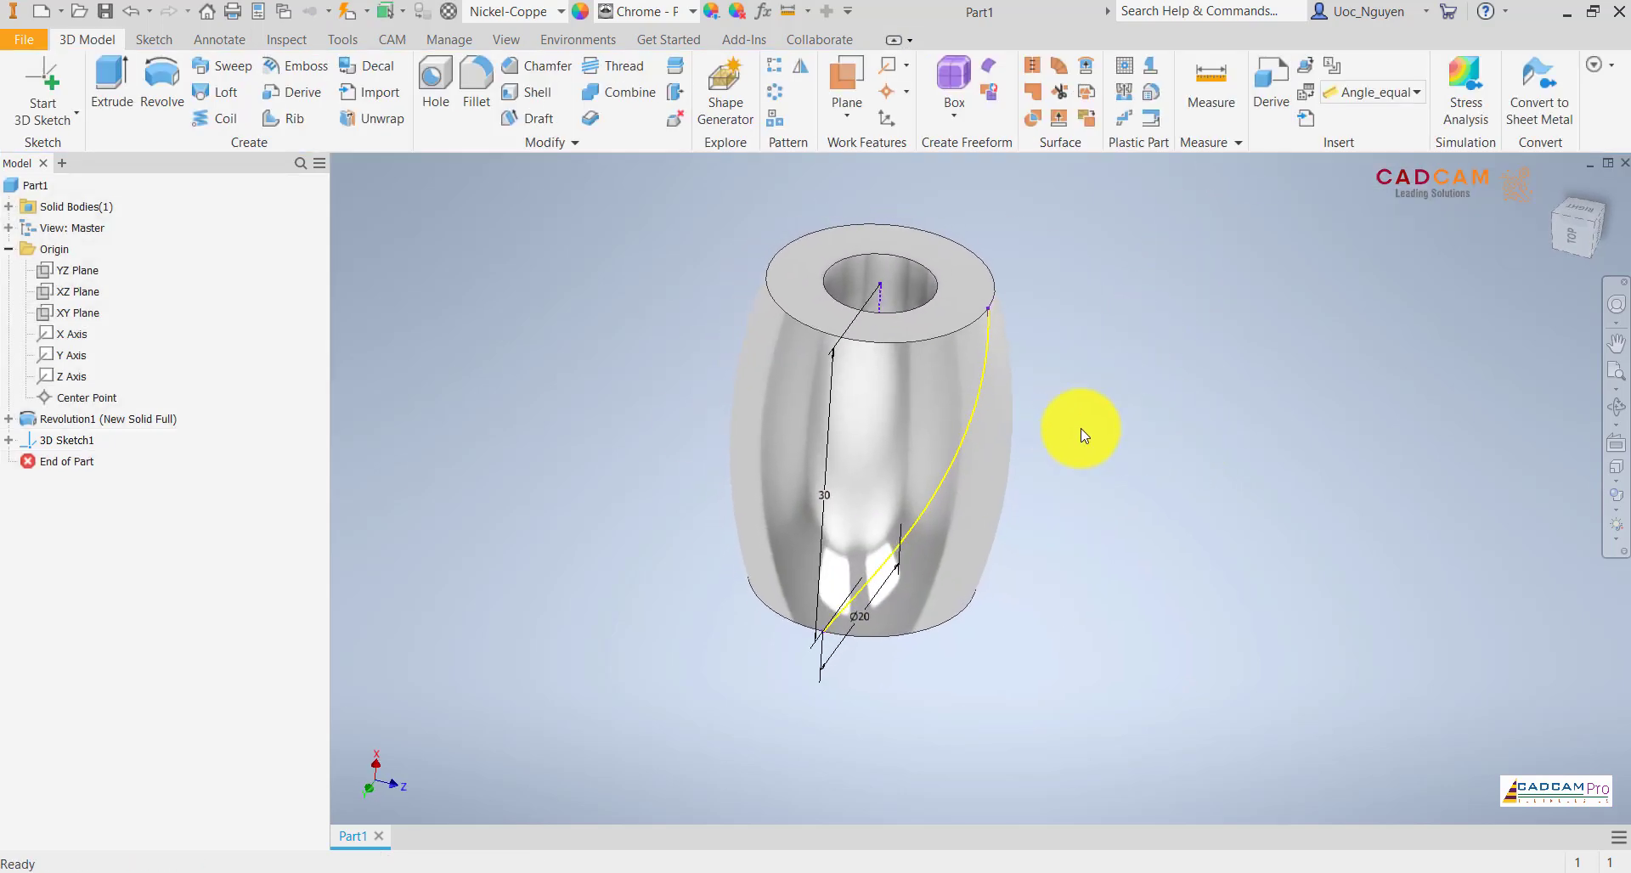
pyautogui.click(44, 81)
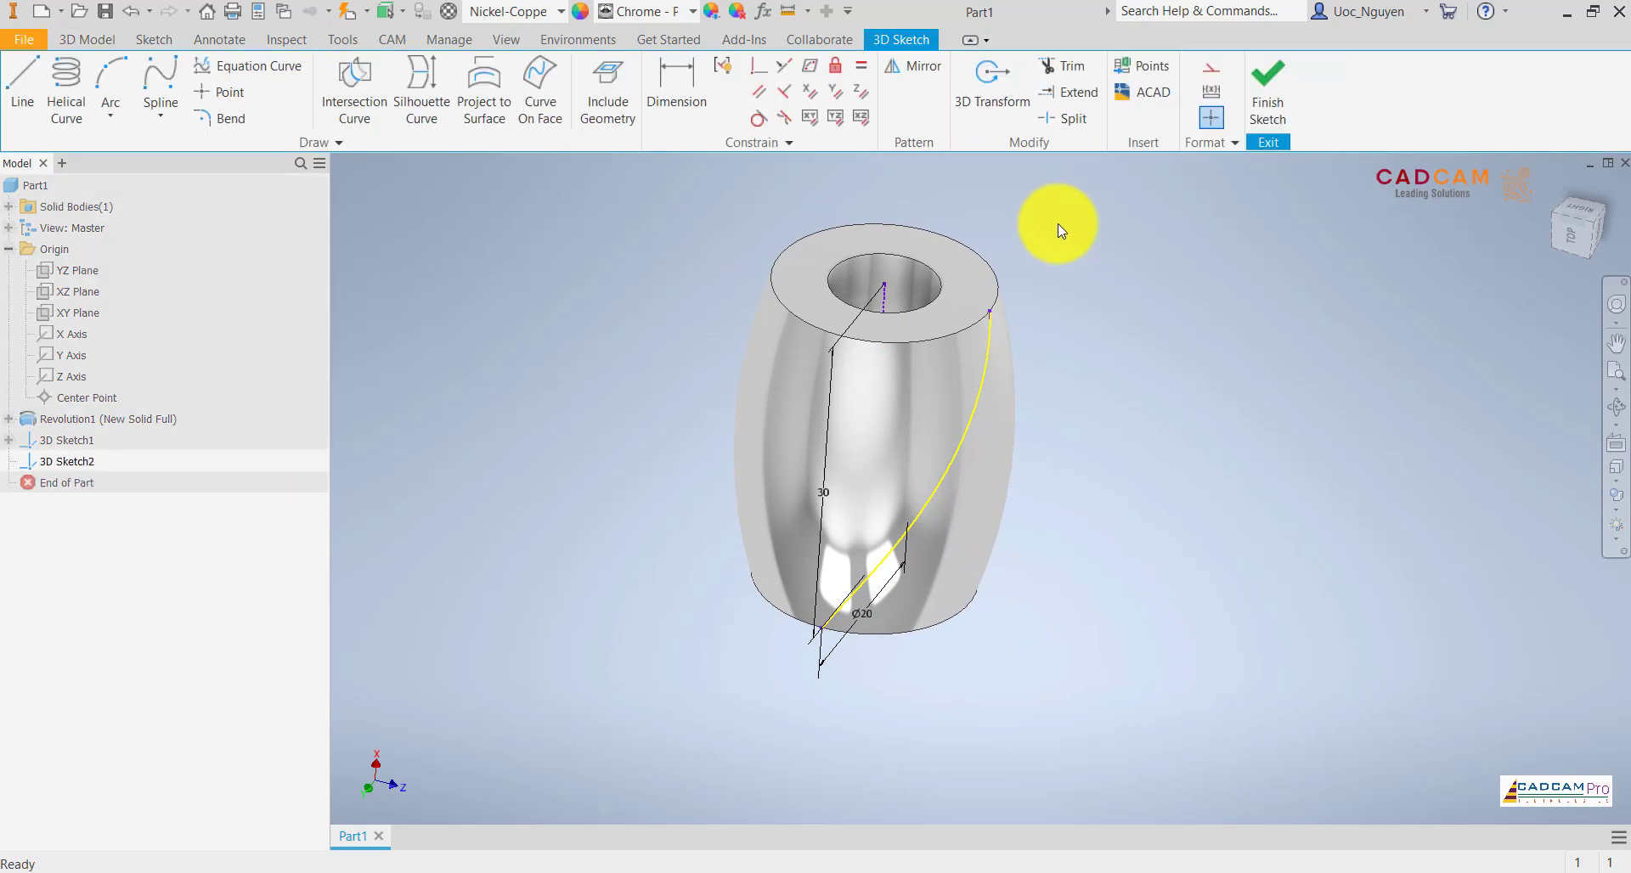
pyautogui.click(39, 105)
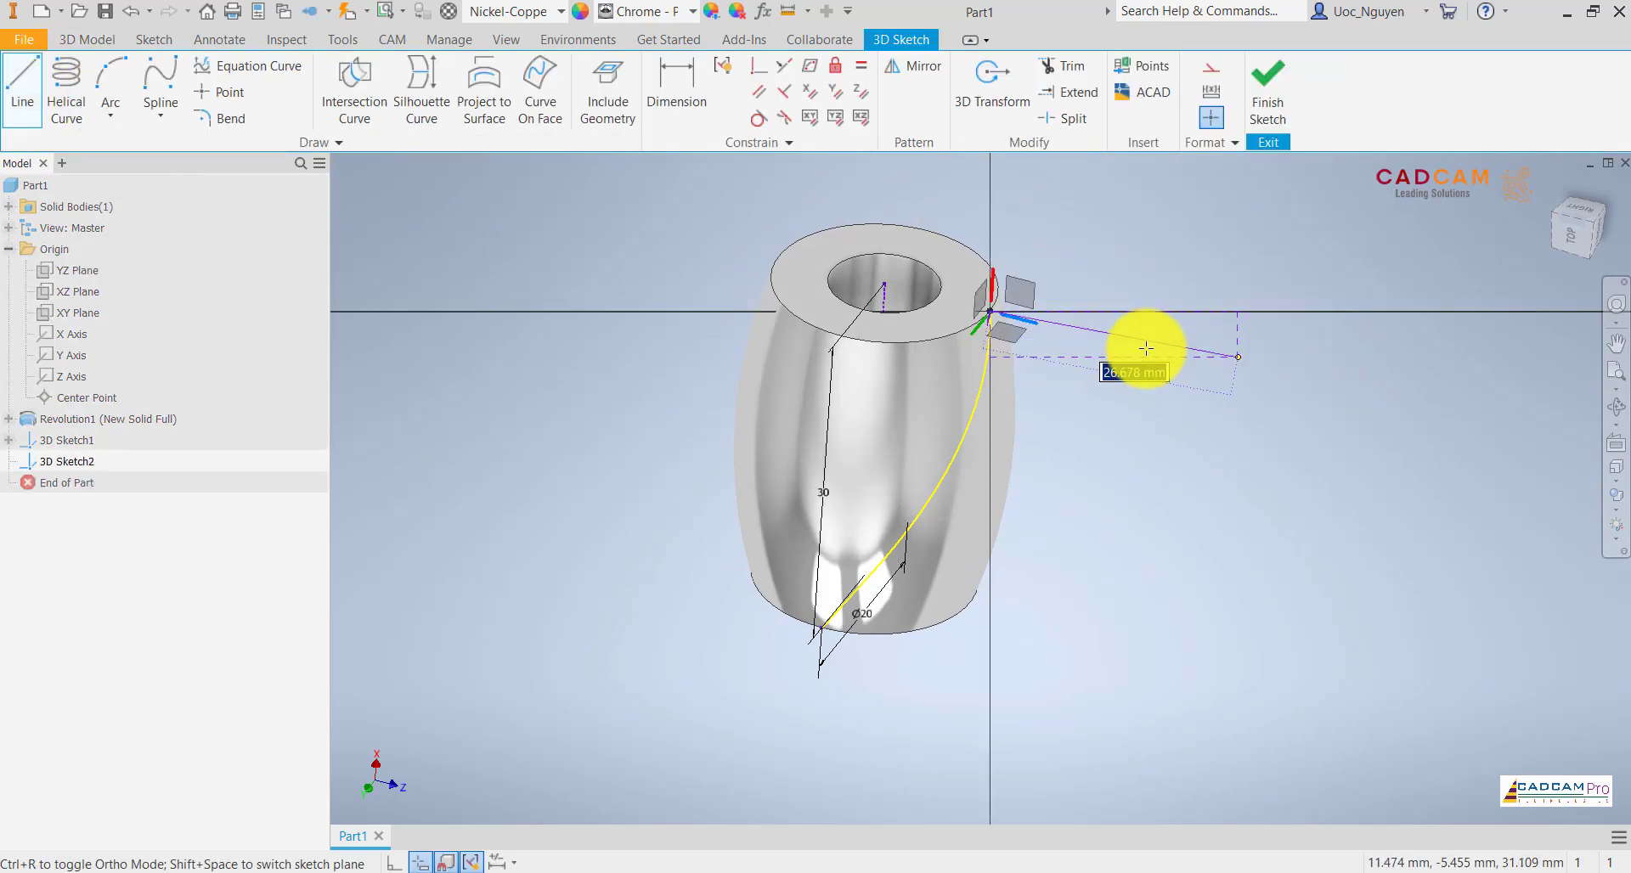
pyautogui.click(991, 312)
pyautogui.click(1559, 226)
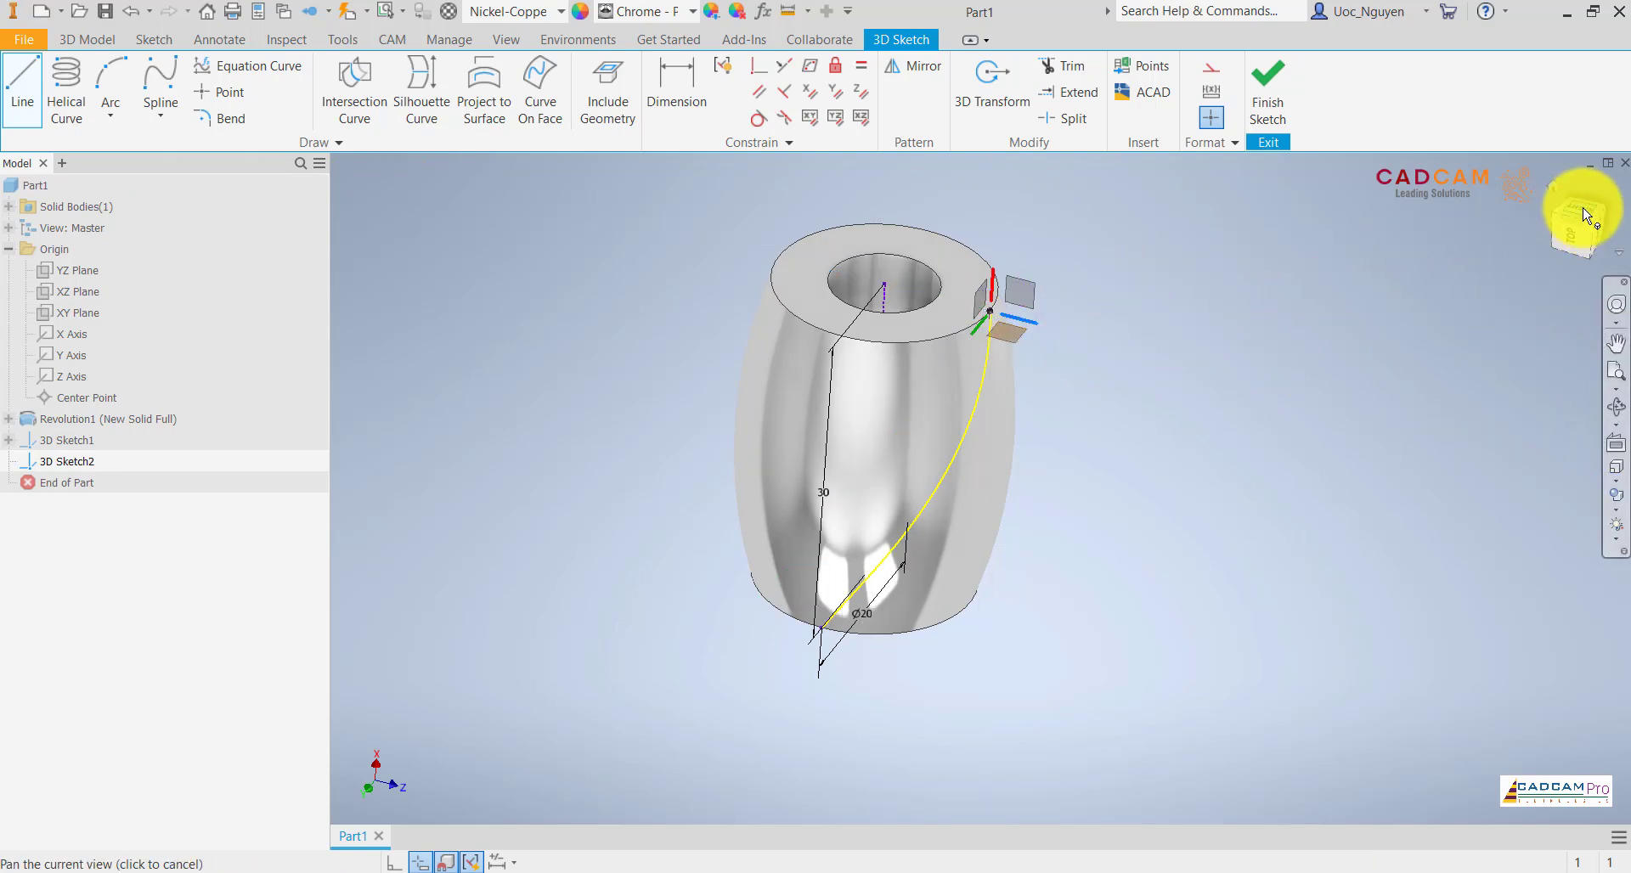
pyautogui.click(1573, 218)
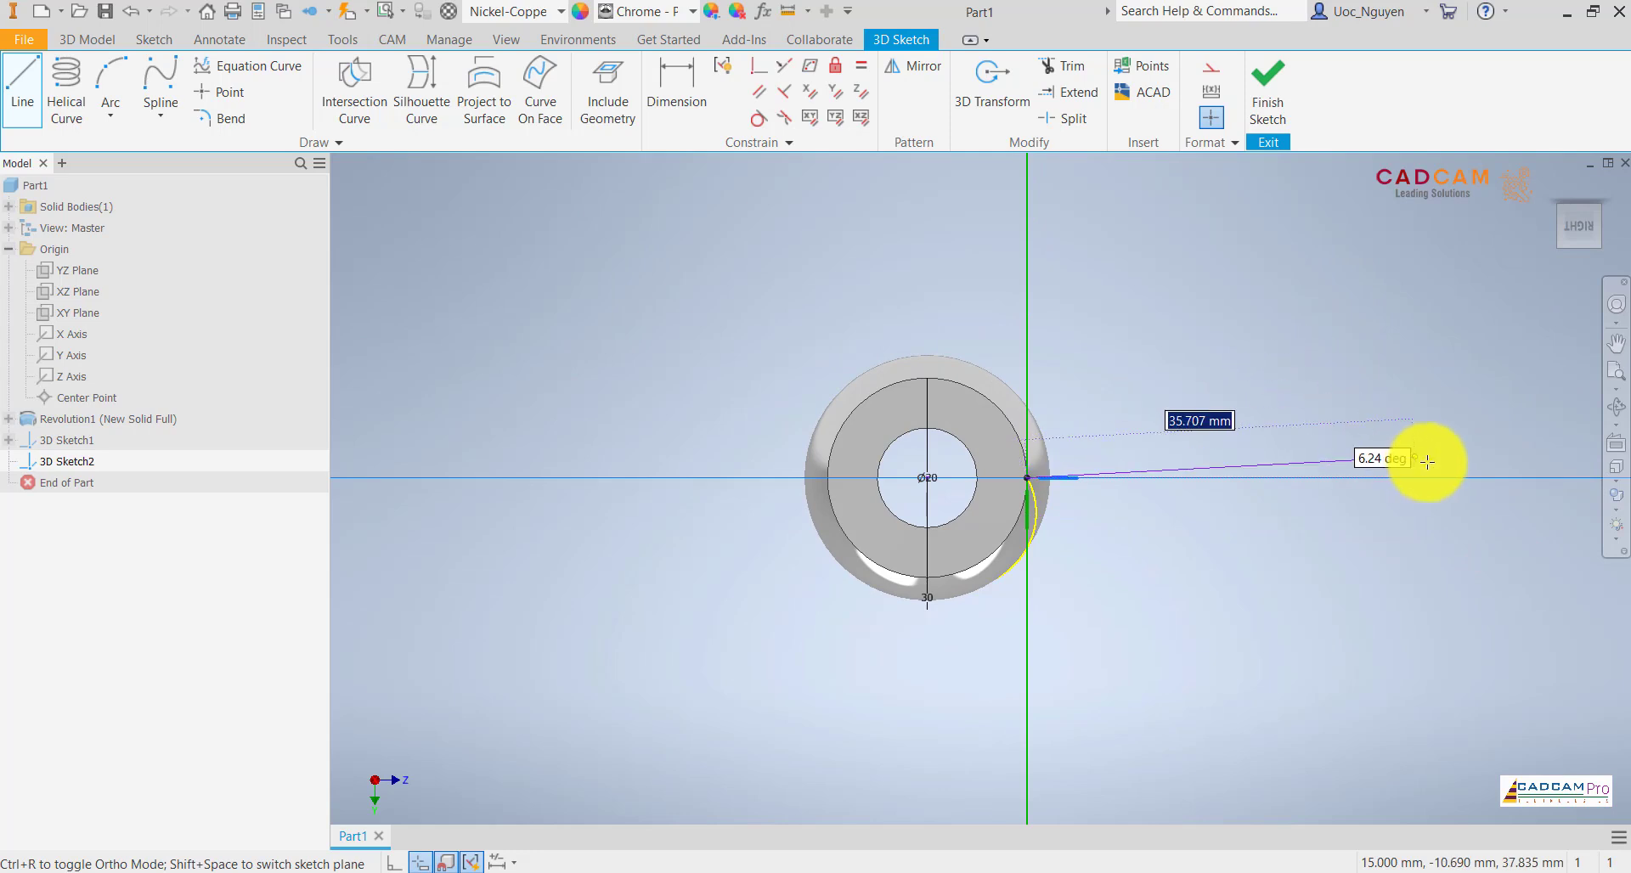
pyautogui.scroll(3, 1084, 428)
pyautogui.scroll(2, 1084, 429)
pyautogui.scroll(-3, 1240, 440)
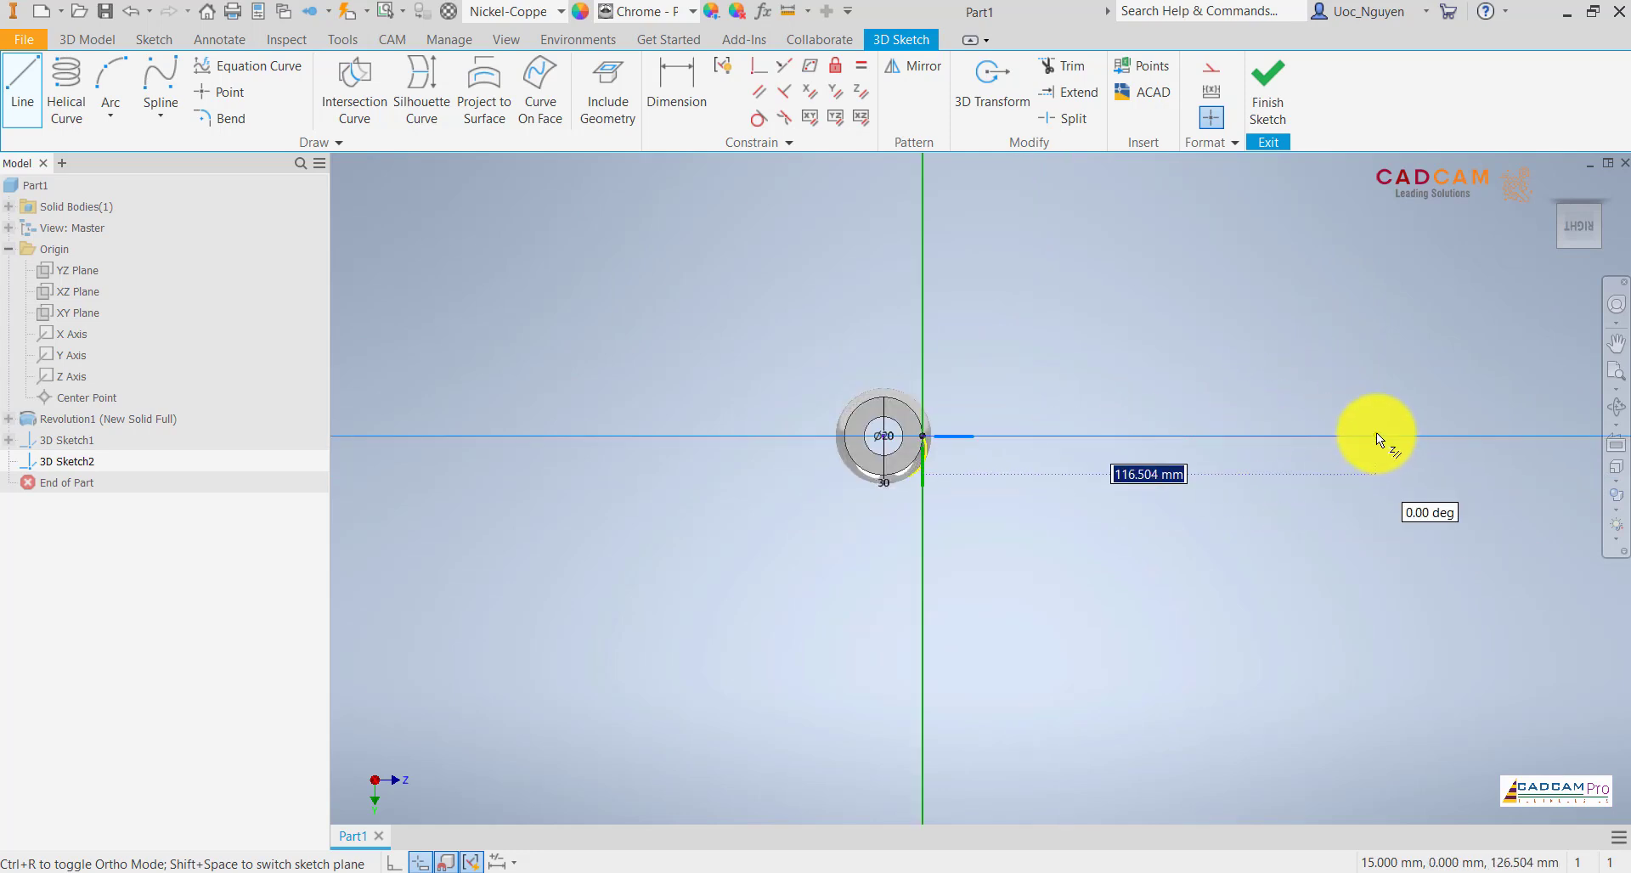
pyautogui.write('100')
pyautogui.press('Return')
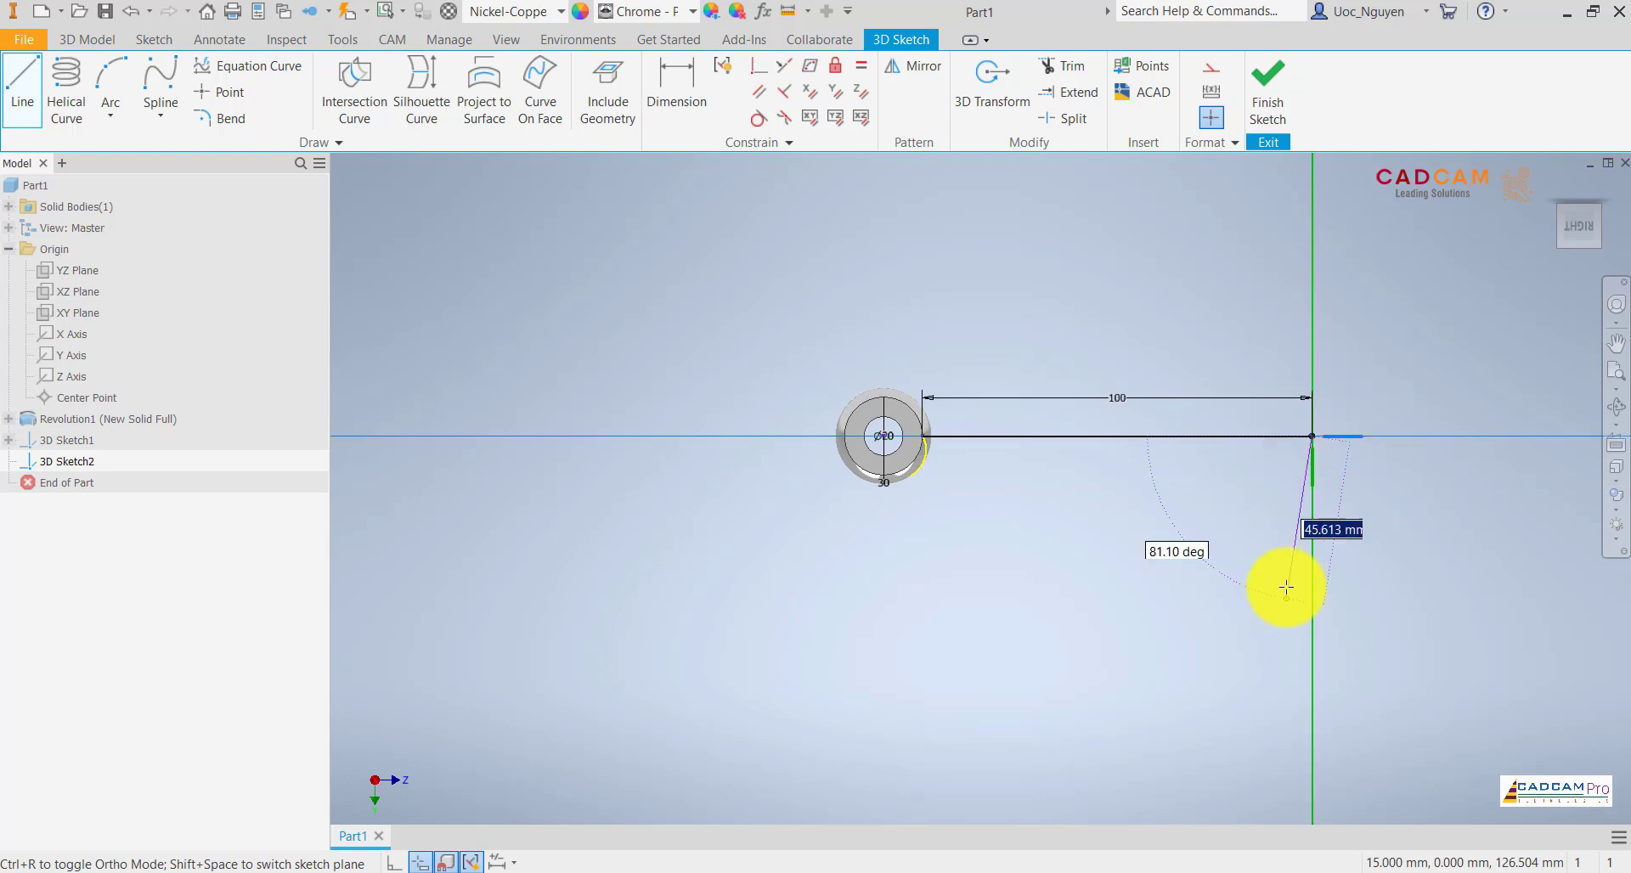
pyautogui.press('Escape')
pyautogui.press('Escape')
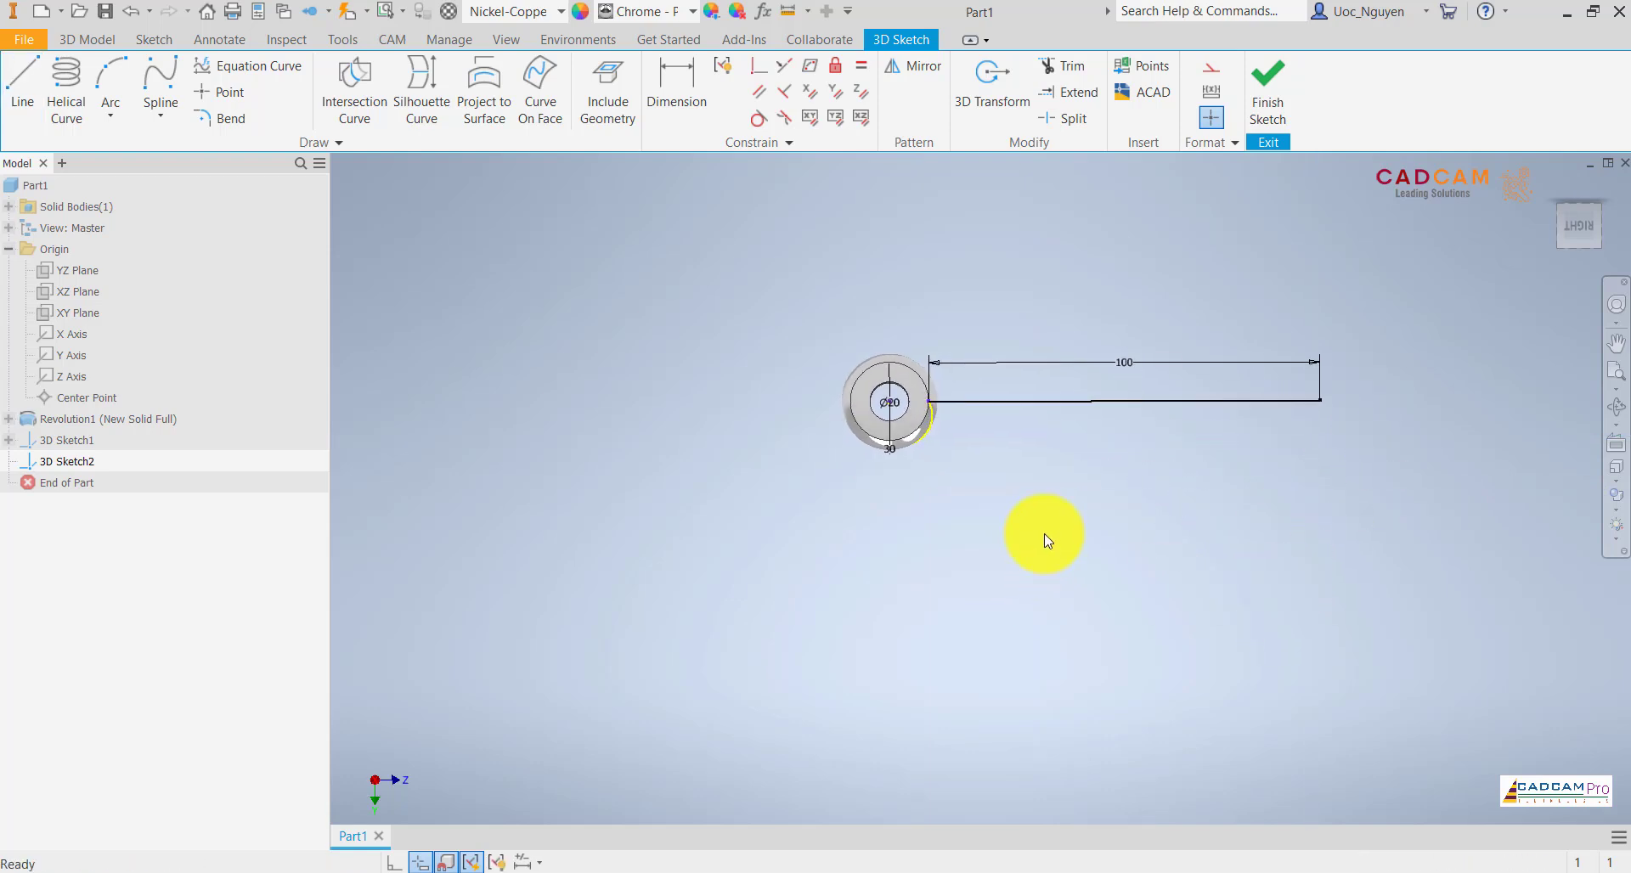
pyautogui.press('F6')
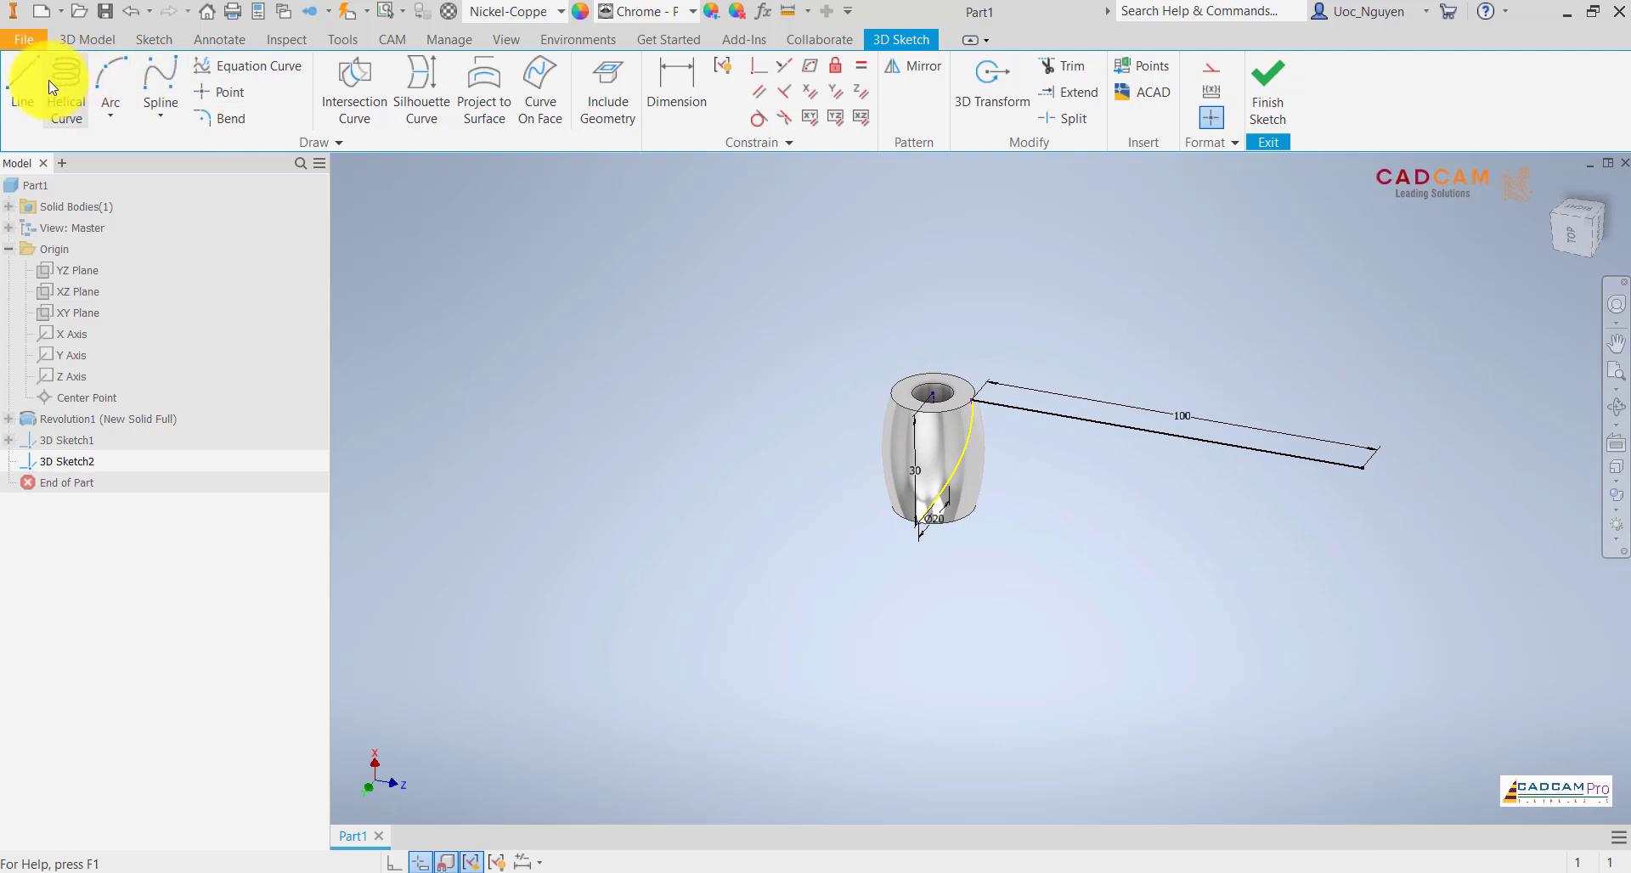
# - Draw a second 100 mm line running downward from the projected curve's bottom end
pyautogui.click(23, 85)
pyautogui.scroll(5, 929, 544)
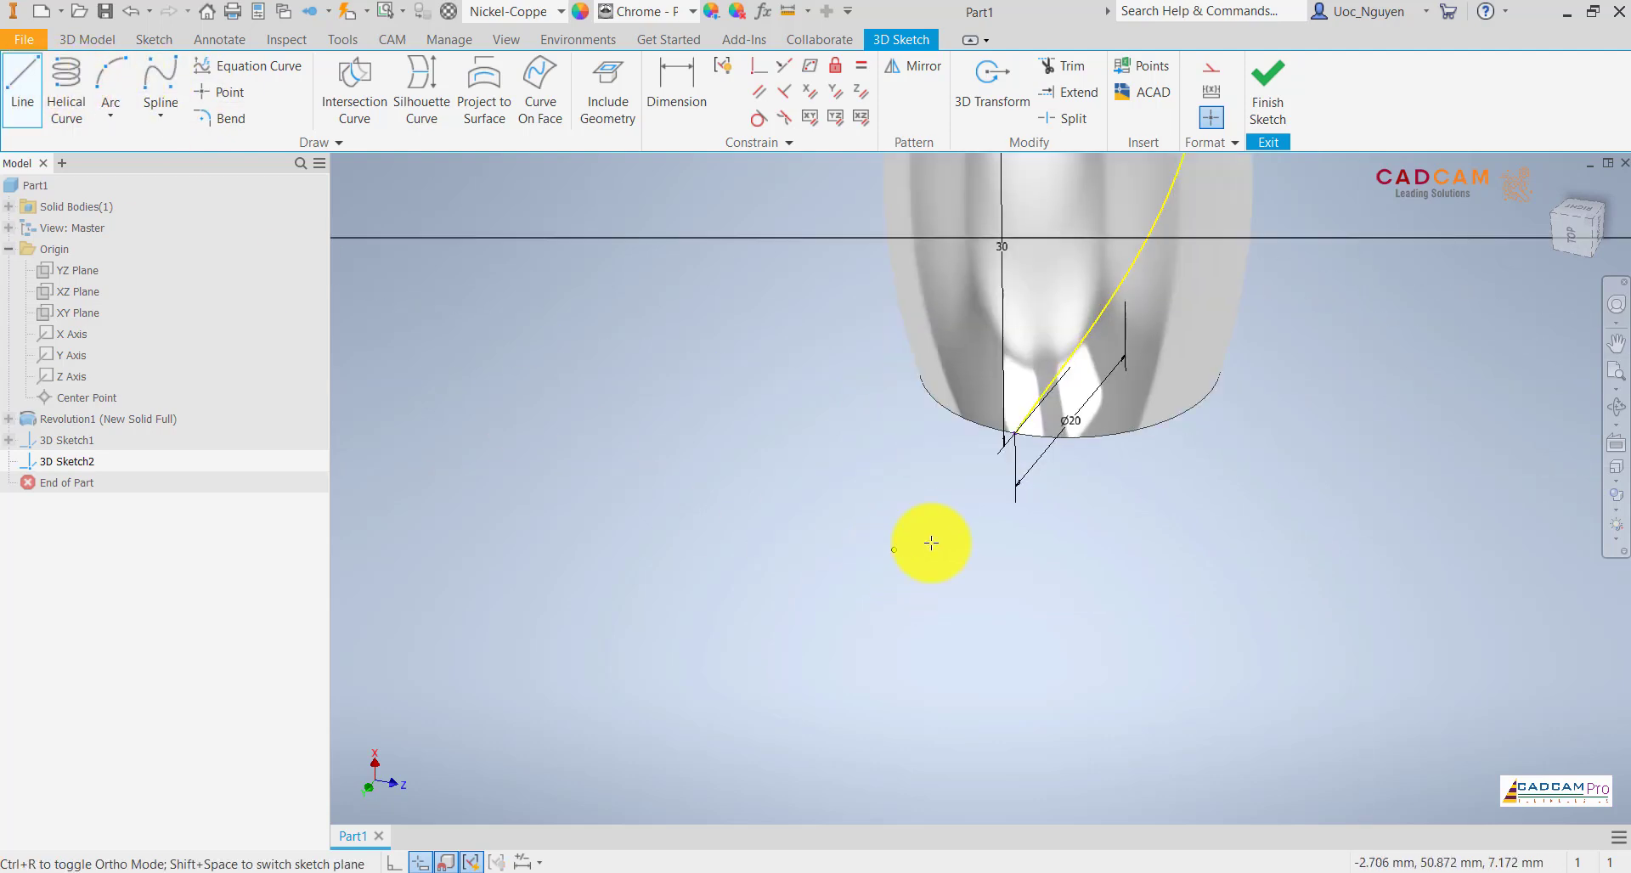
pyautogui.click(1012, 433)
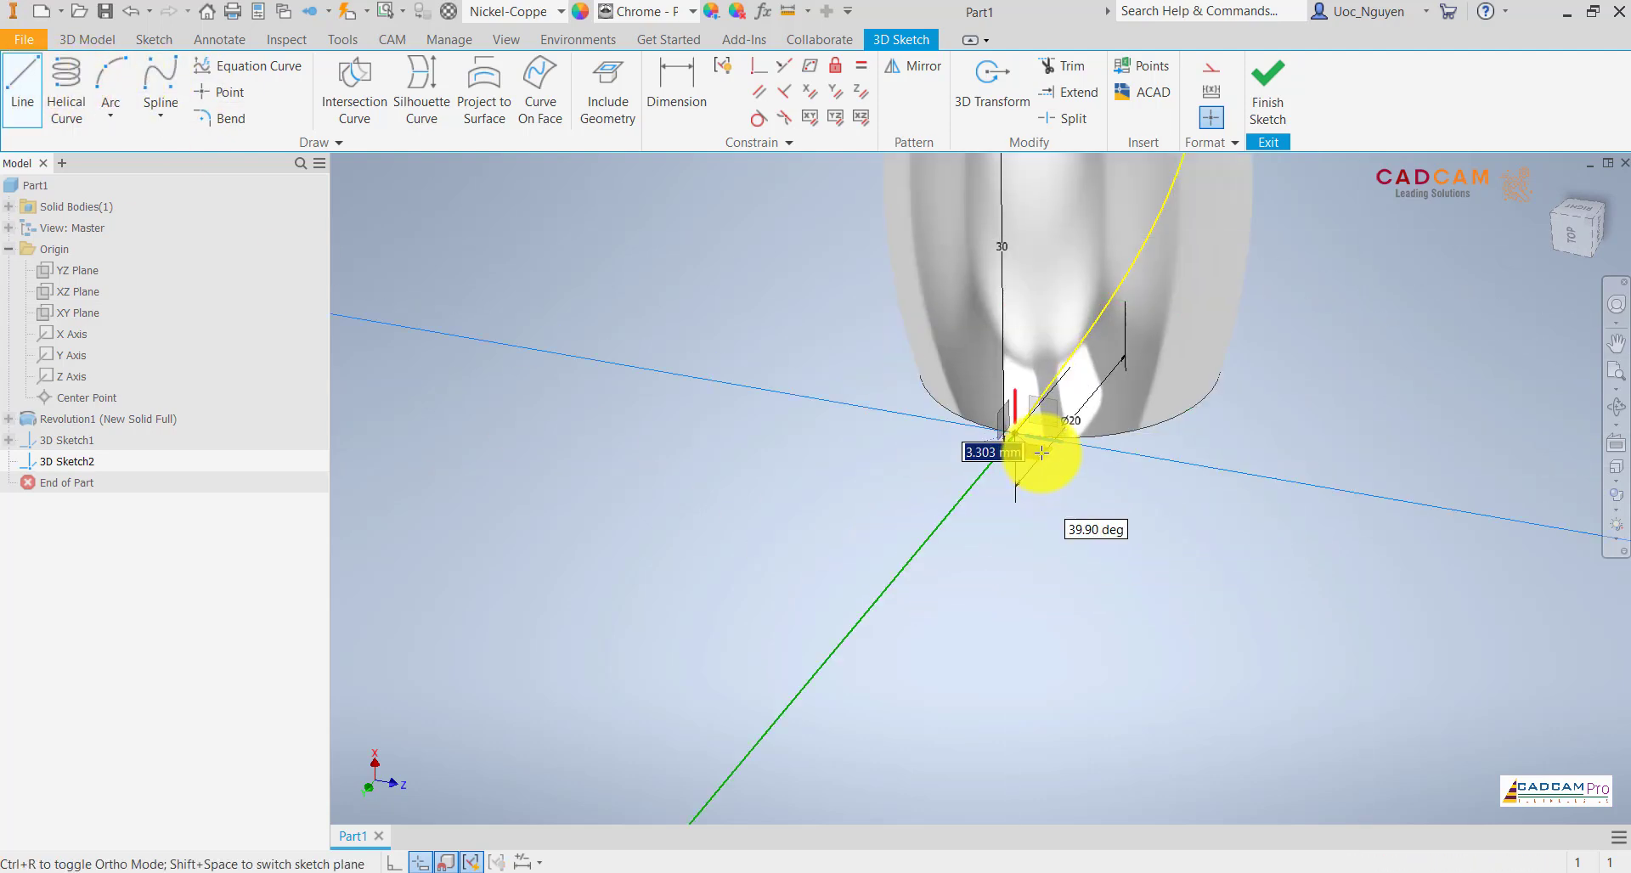
pyautogui.press('F2')
pyautogui.click(1585, 219)
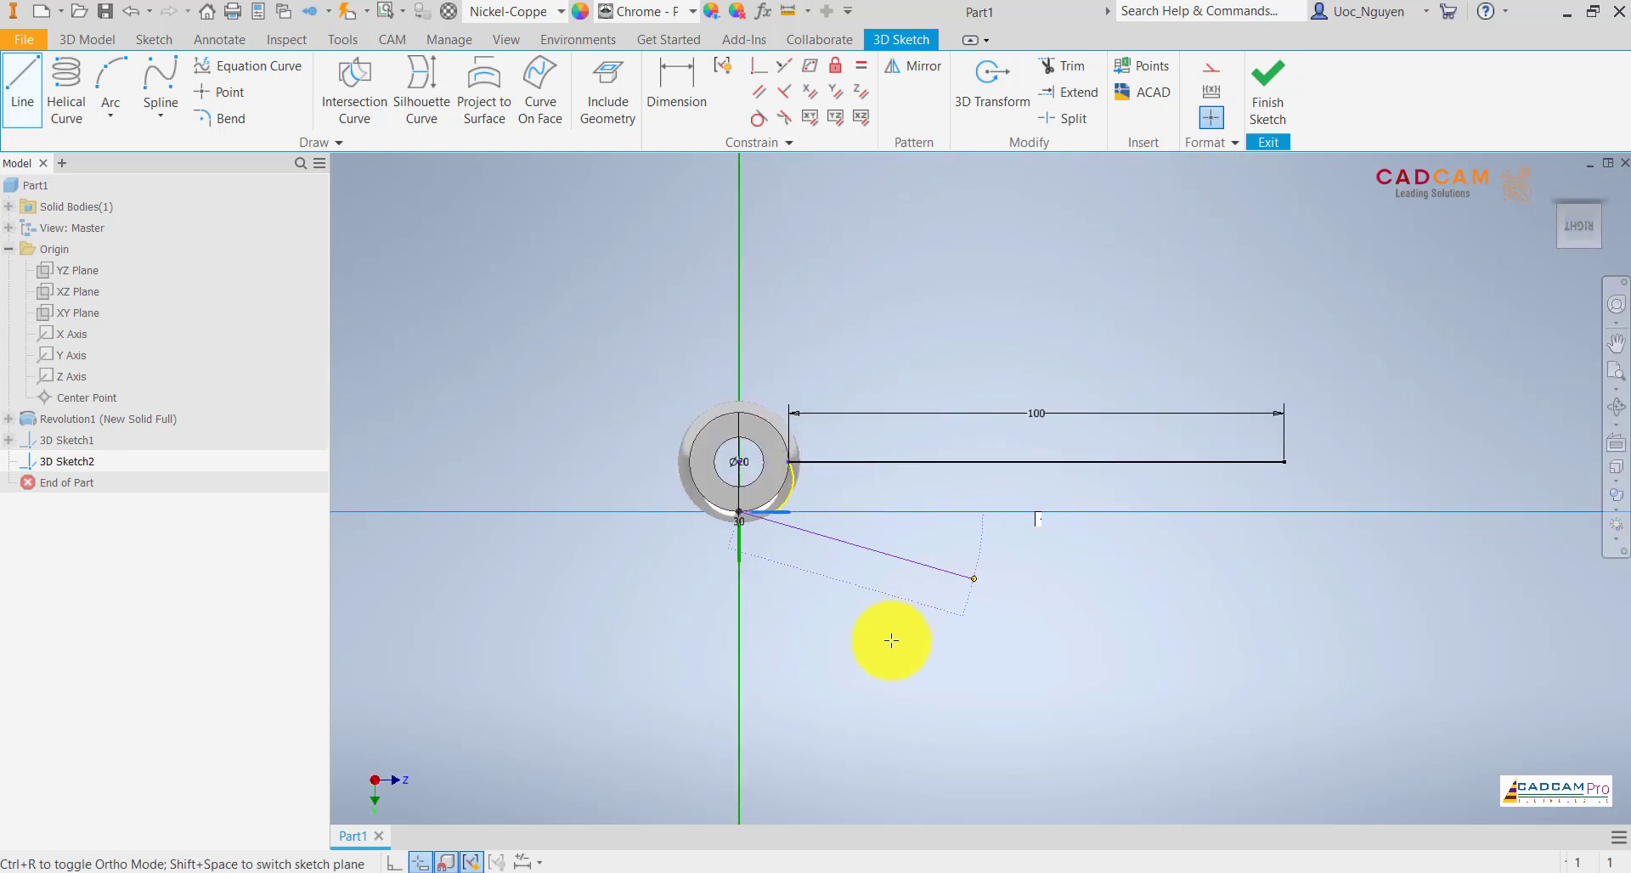
pyautogui.write('10')
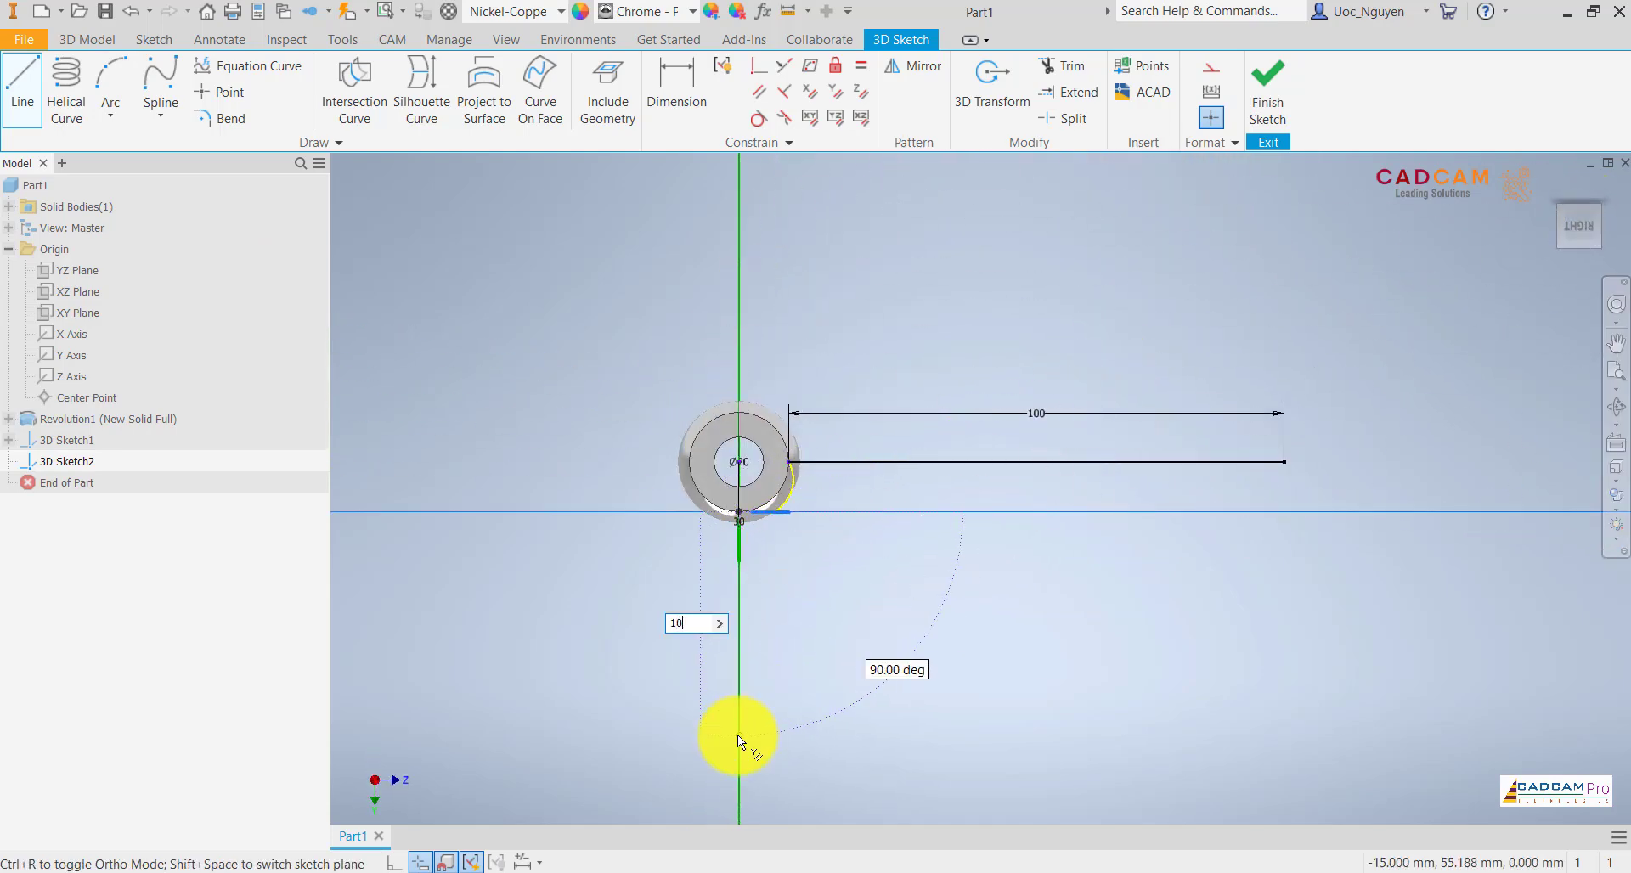
pyautogui.write('0')
pyautogui.press('Return')
pyautogui.press('Escape')
pyautogui.scroll(-3, 927, 545)
# - Move the vertical and horizontal 100 dimensions and the Ø20 dimension clear of the geometry
pyautogui.moveTo(939, 608); pyautogui.dragTo(875, 508, button='middle')
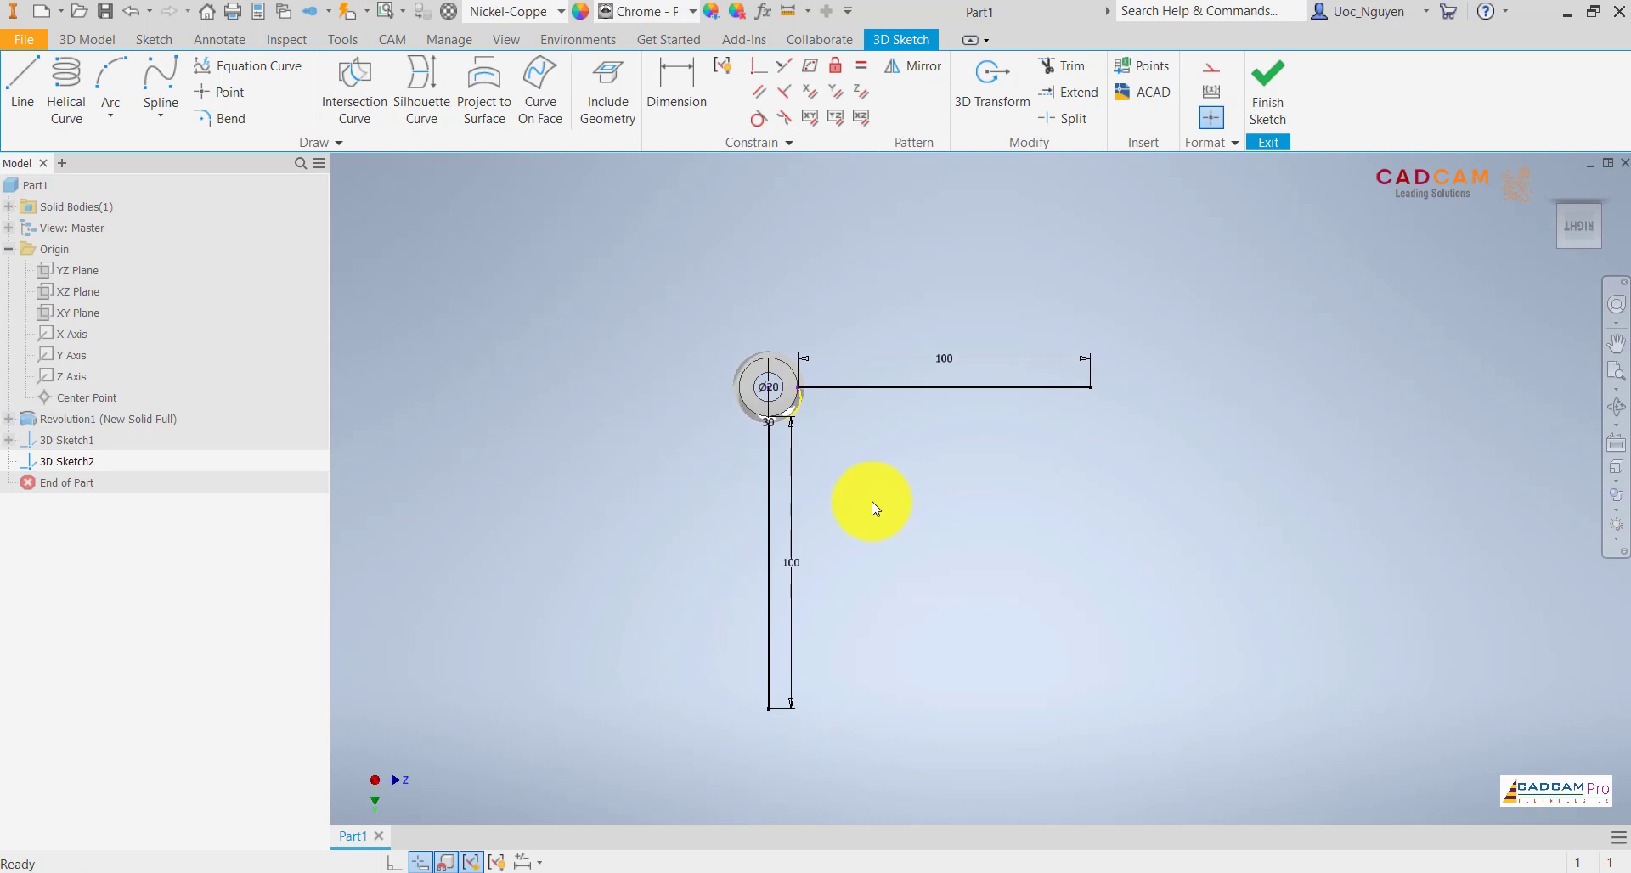
pyautogui.moveTo(792, 564); pyautogui.dragTo(695, 563)
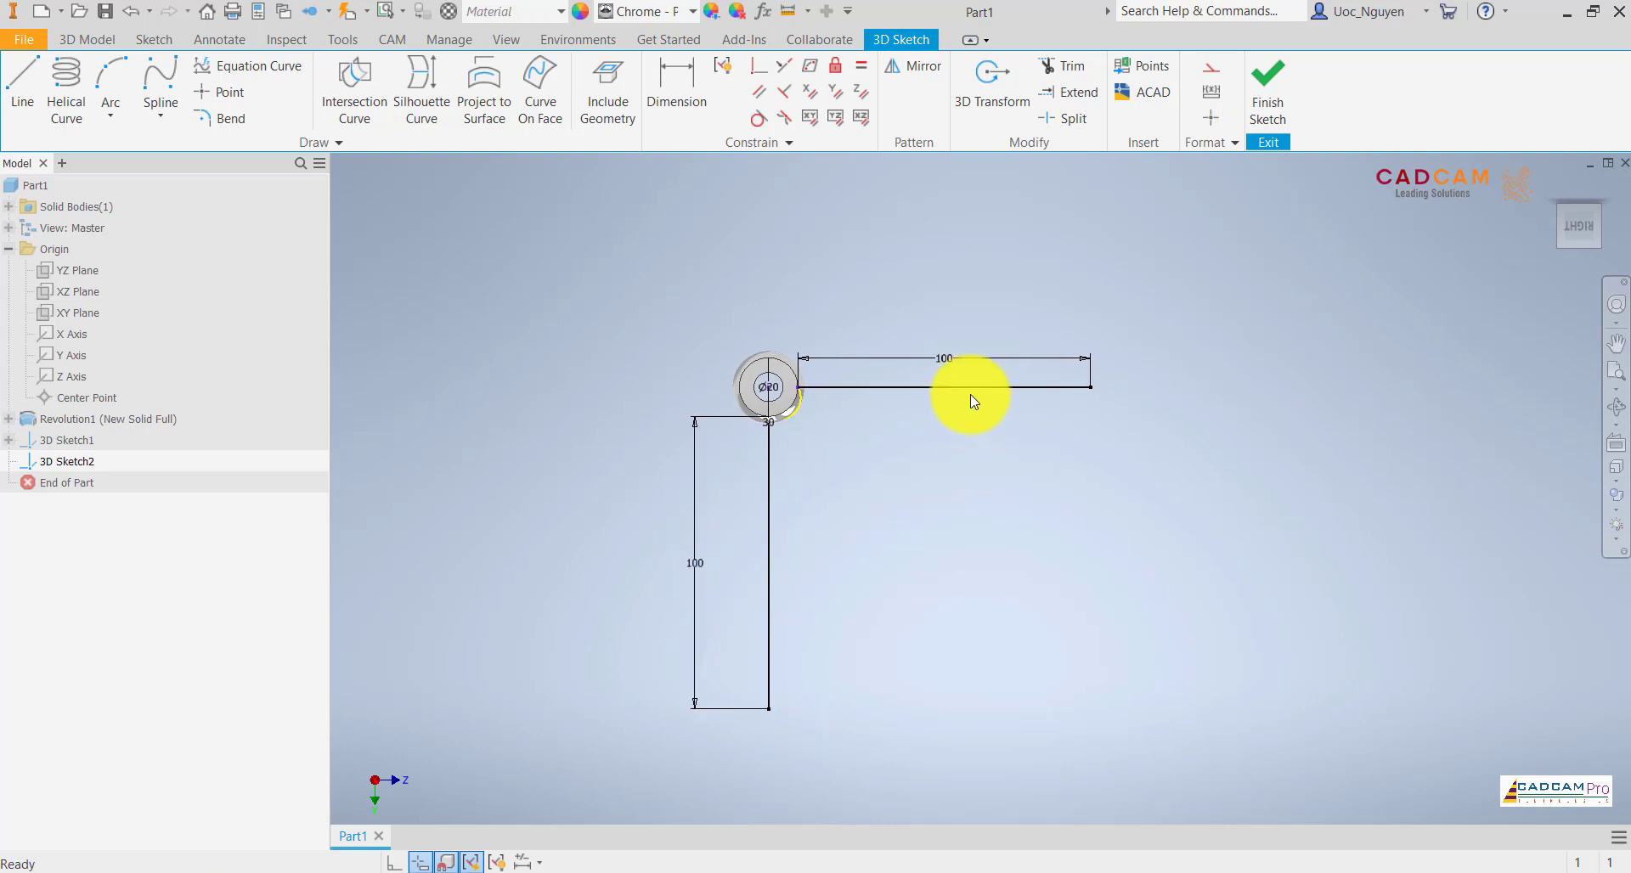
pyautogui.moveTo(943, 359); pyautogui.dragTo(918, 316)
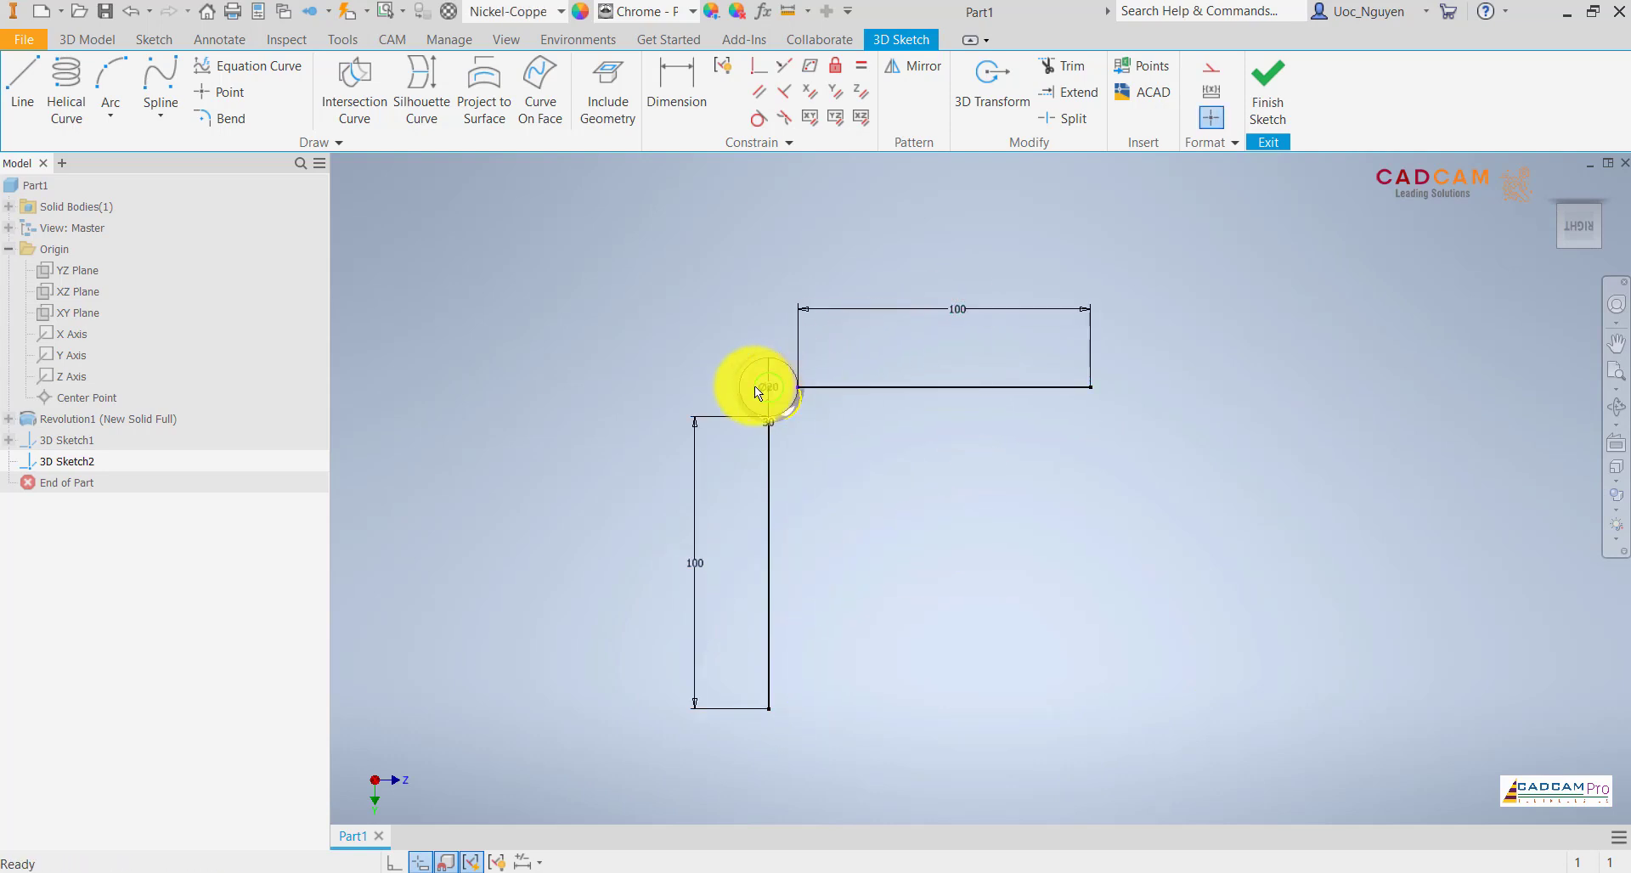
pyautogui.scroll(5, 762, 387)
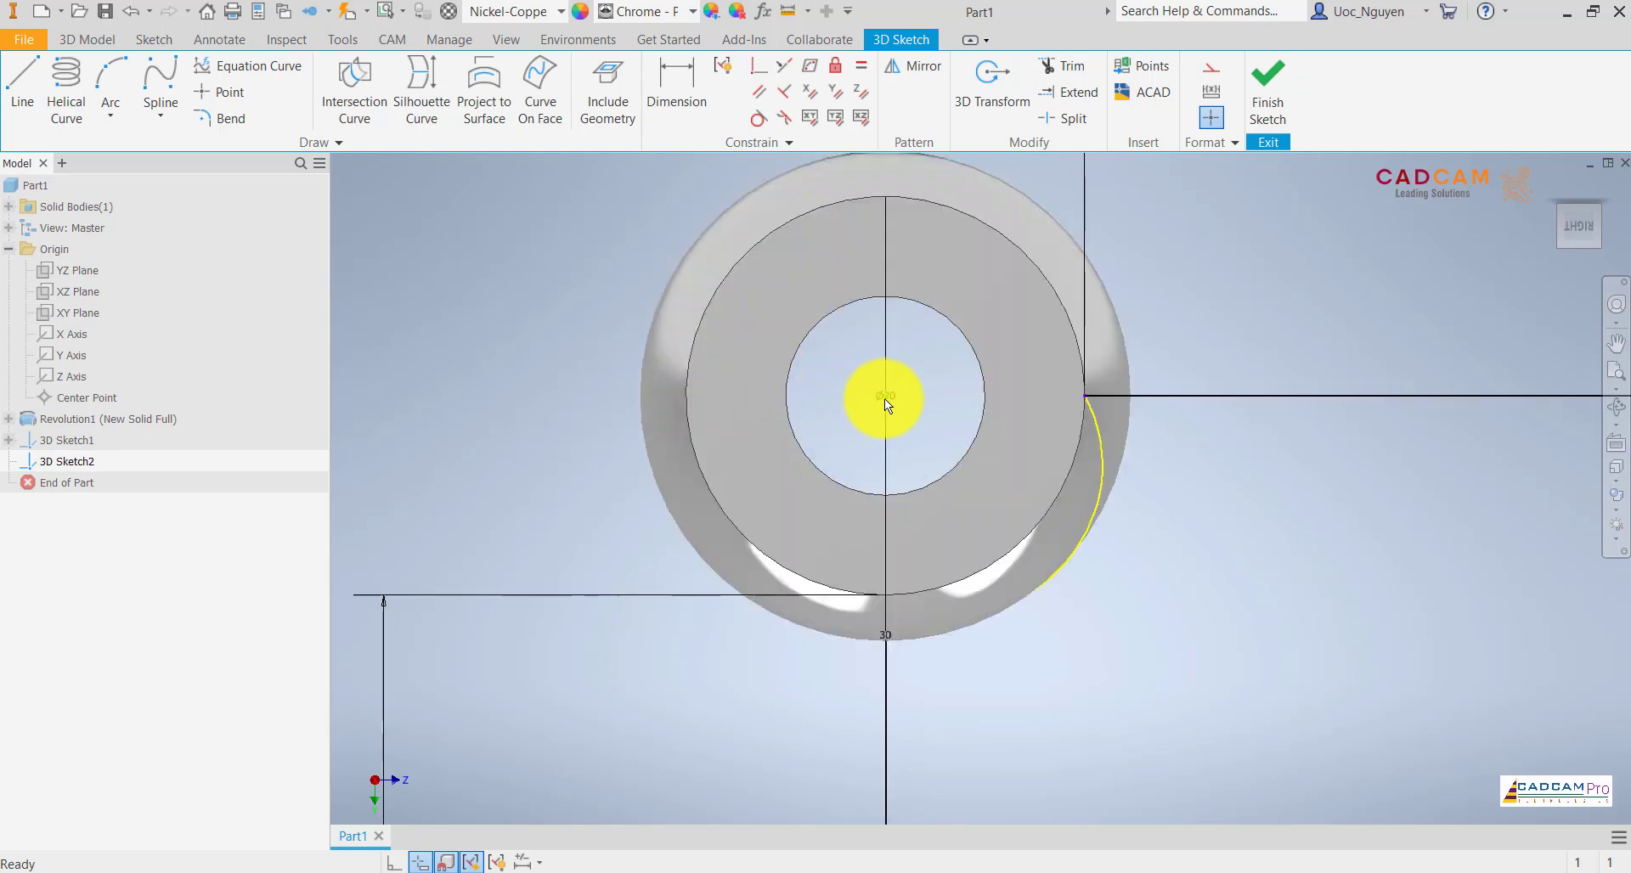
pyautogui.scroll(3, 890, 391)
pyautogui.scroll(2, 885, 406)
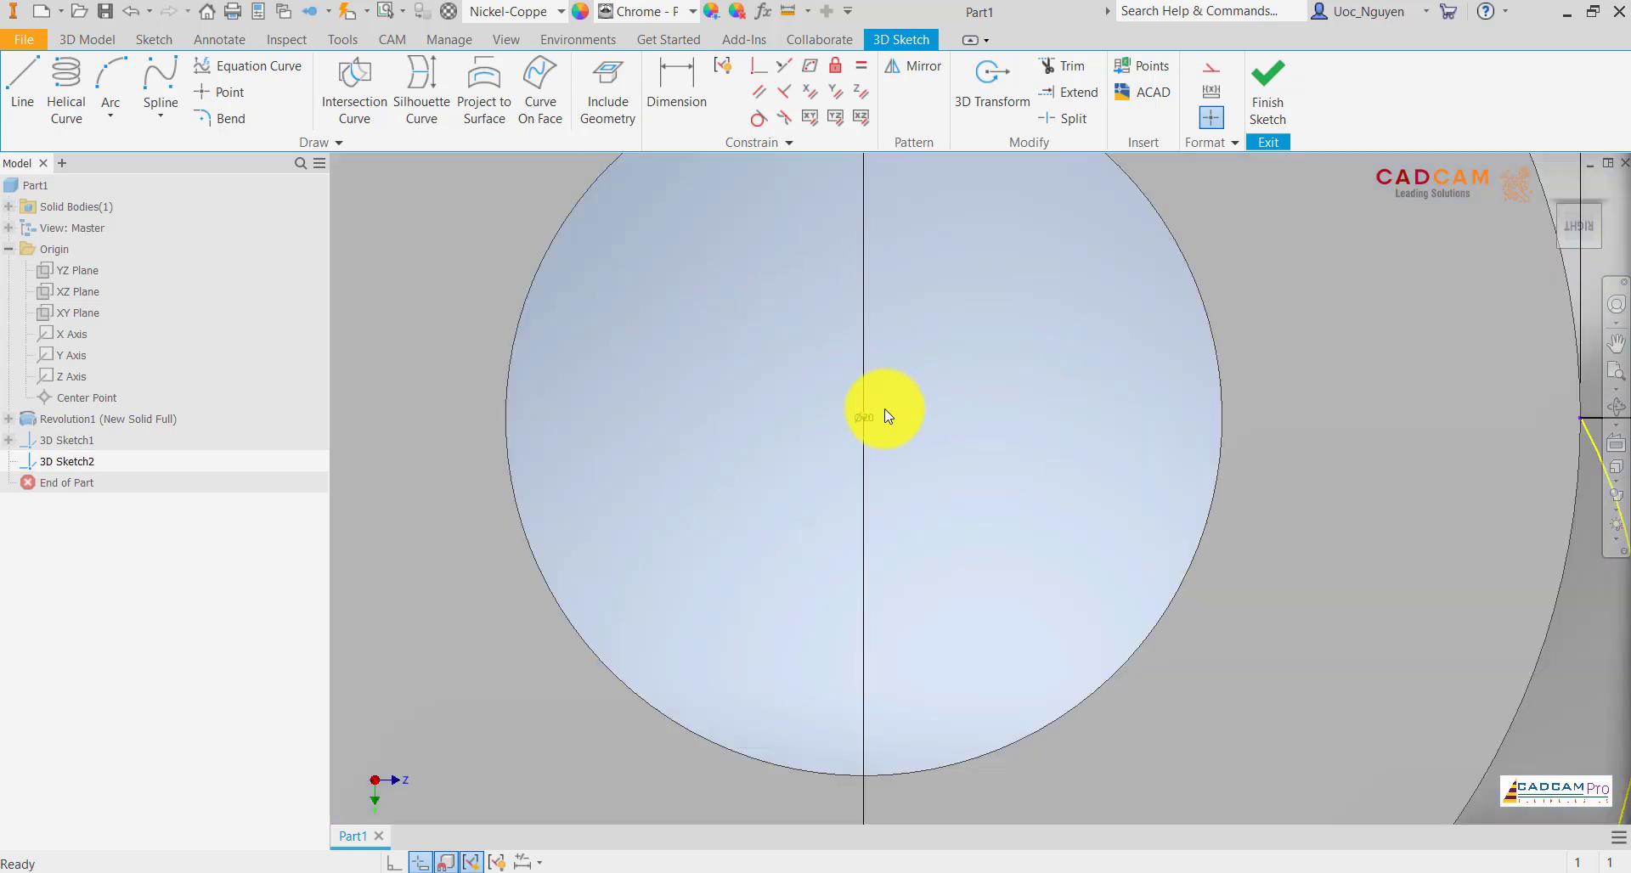
pyautogui.scroll(-4, 801, 435)
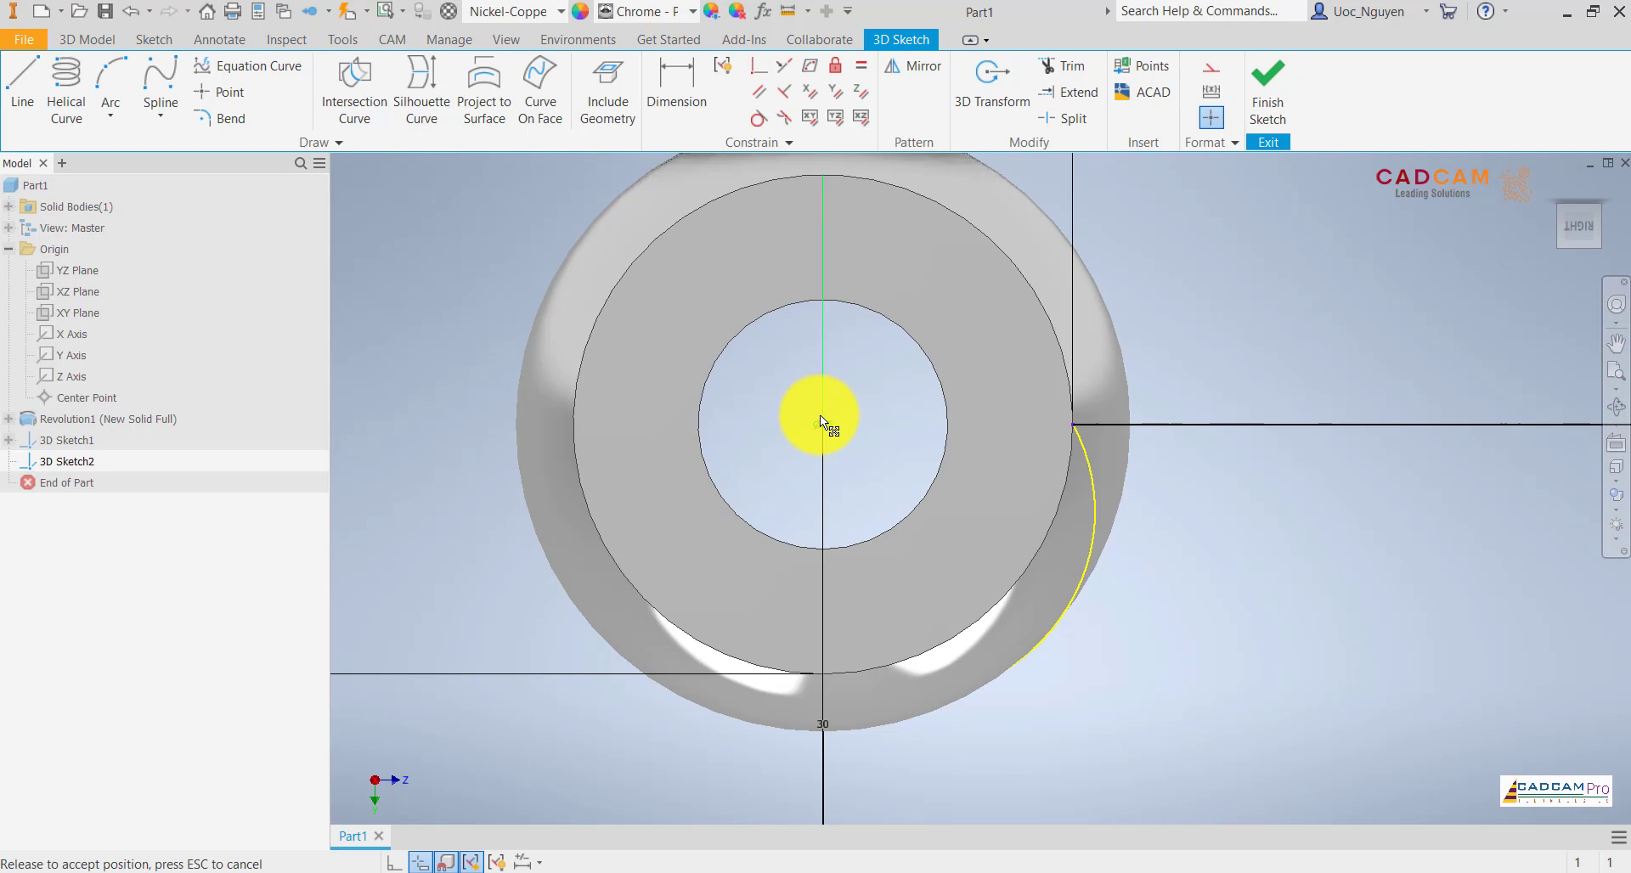
pyautogui.moveTo(819, 414); pyautogui.dragTo(583, 330)
pyautogui.scroll(-4, 736, 401)
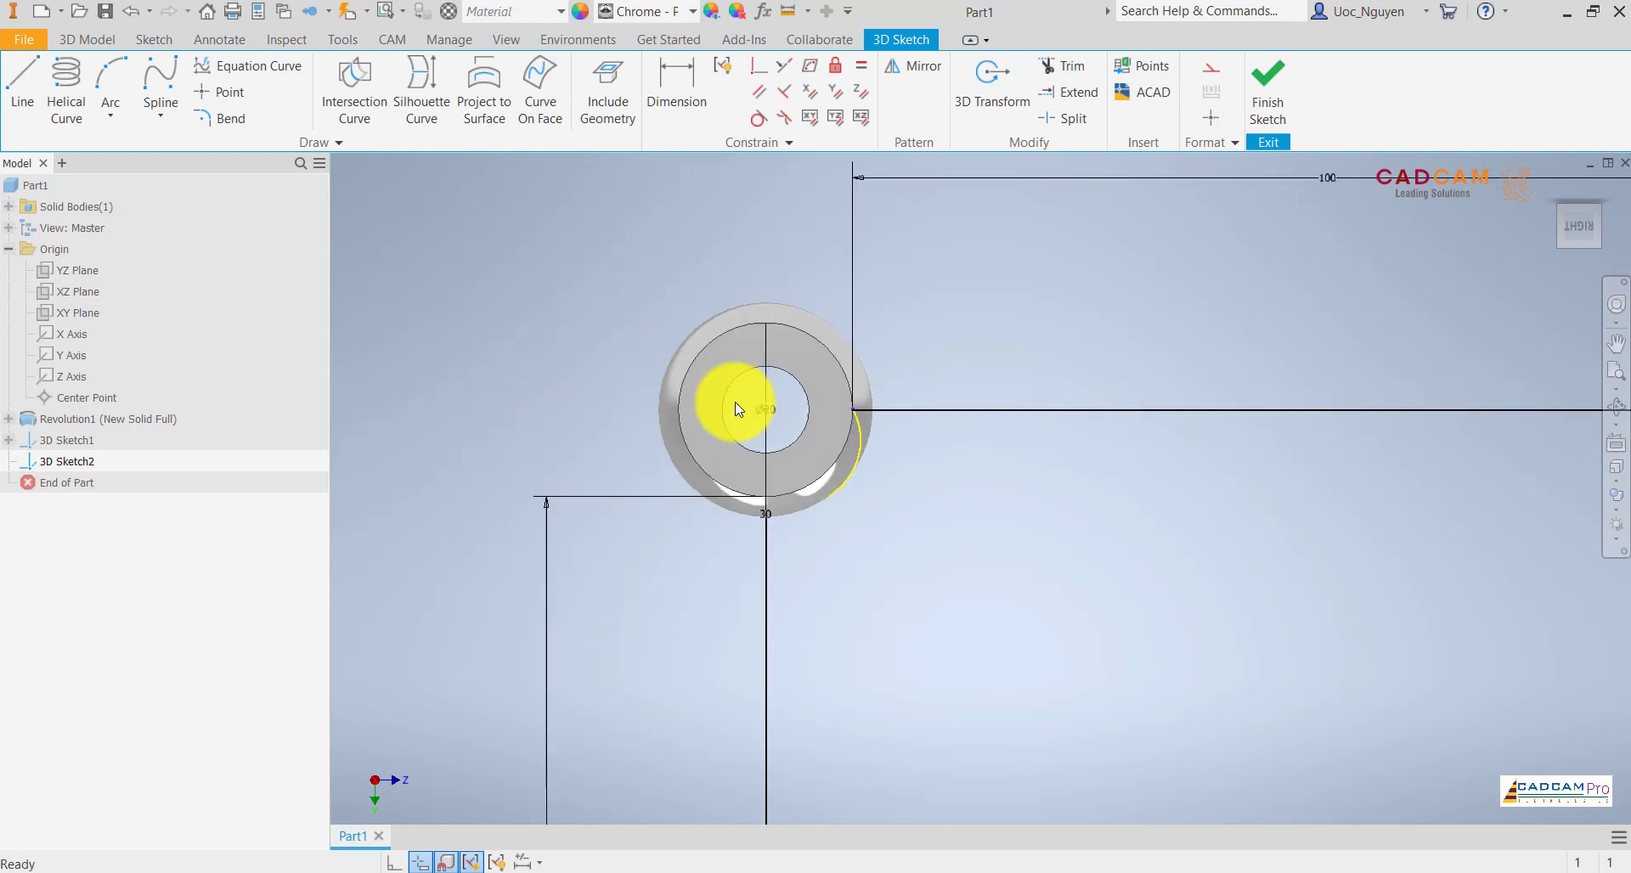
pyautogui.scroll(-2, 736, 409)
# - Return to the home view, finish the 3D sketch and select the hub's curved edge
pyautogui.moveTo(874, 527); pyautogui.dragTo(801, 353, button='middle')
pyautogui.scroll(-2, 801, 353)
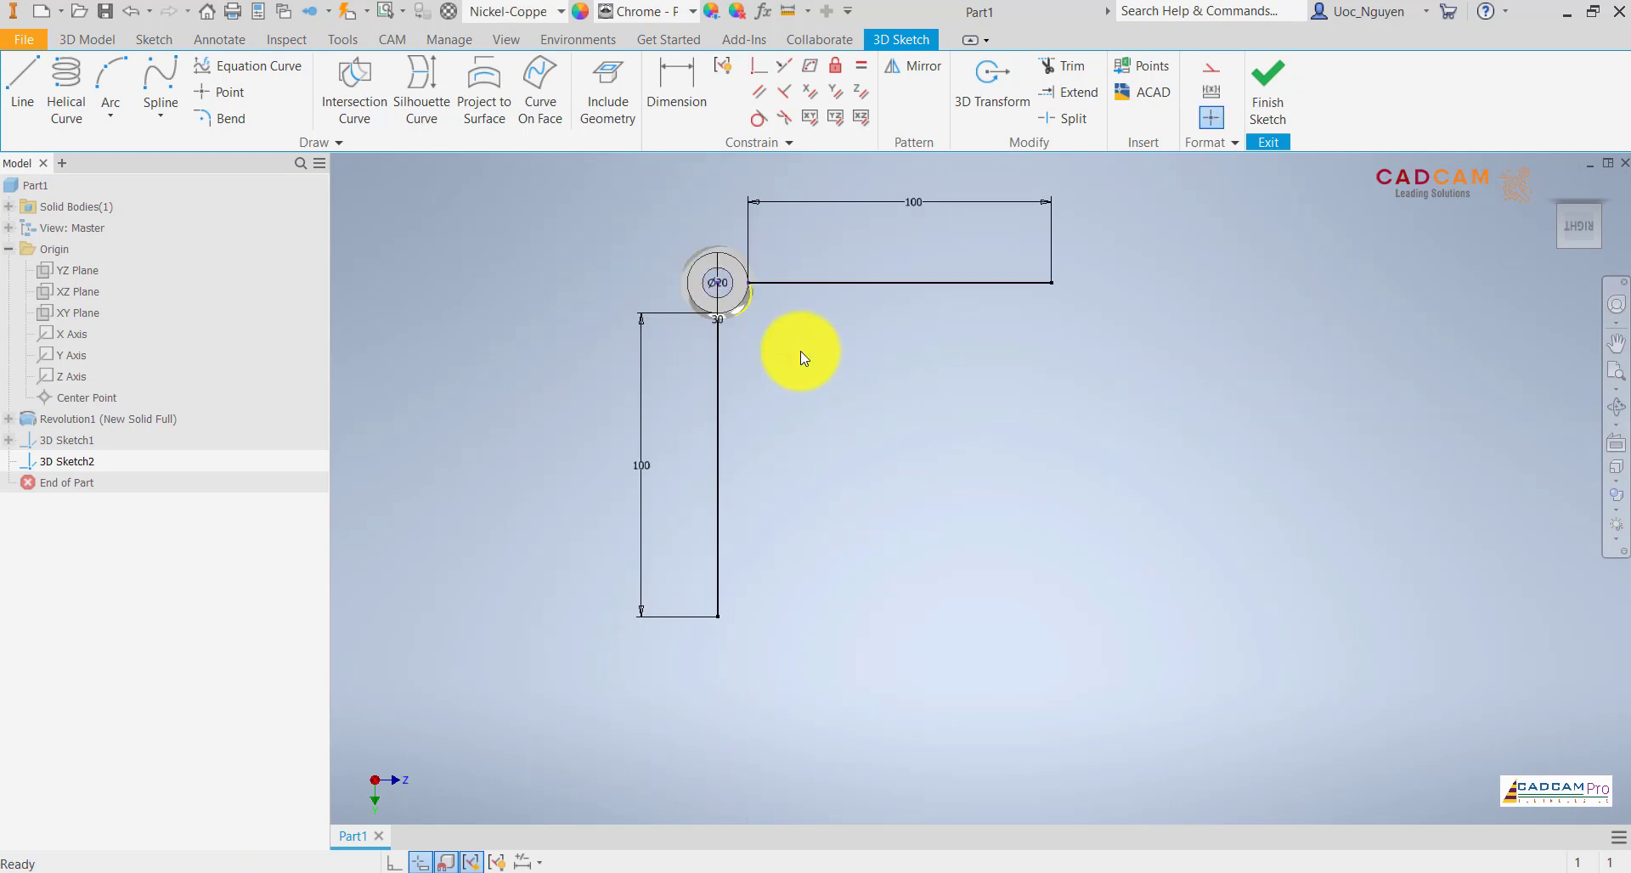
pyautogui.press('F6')
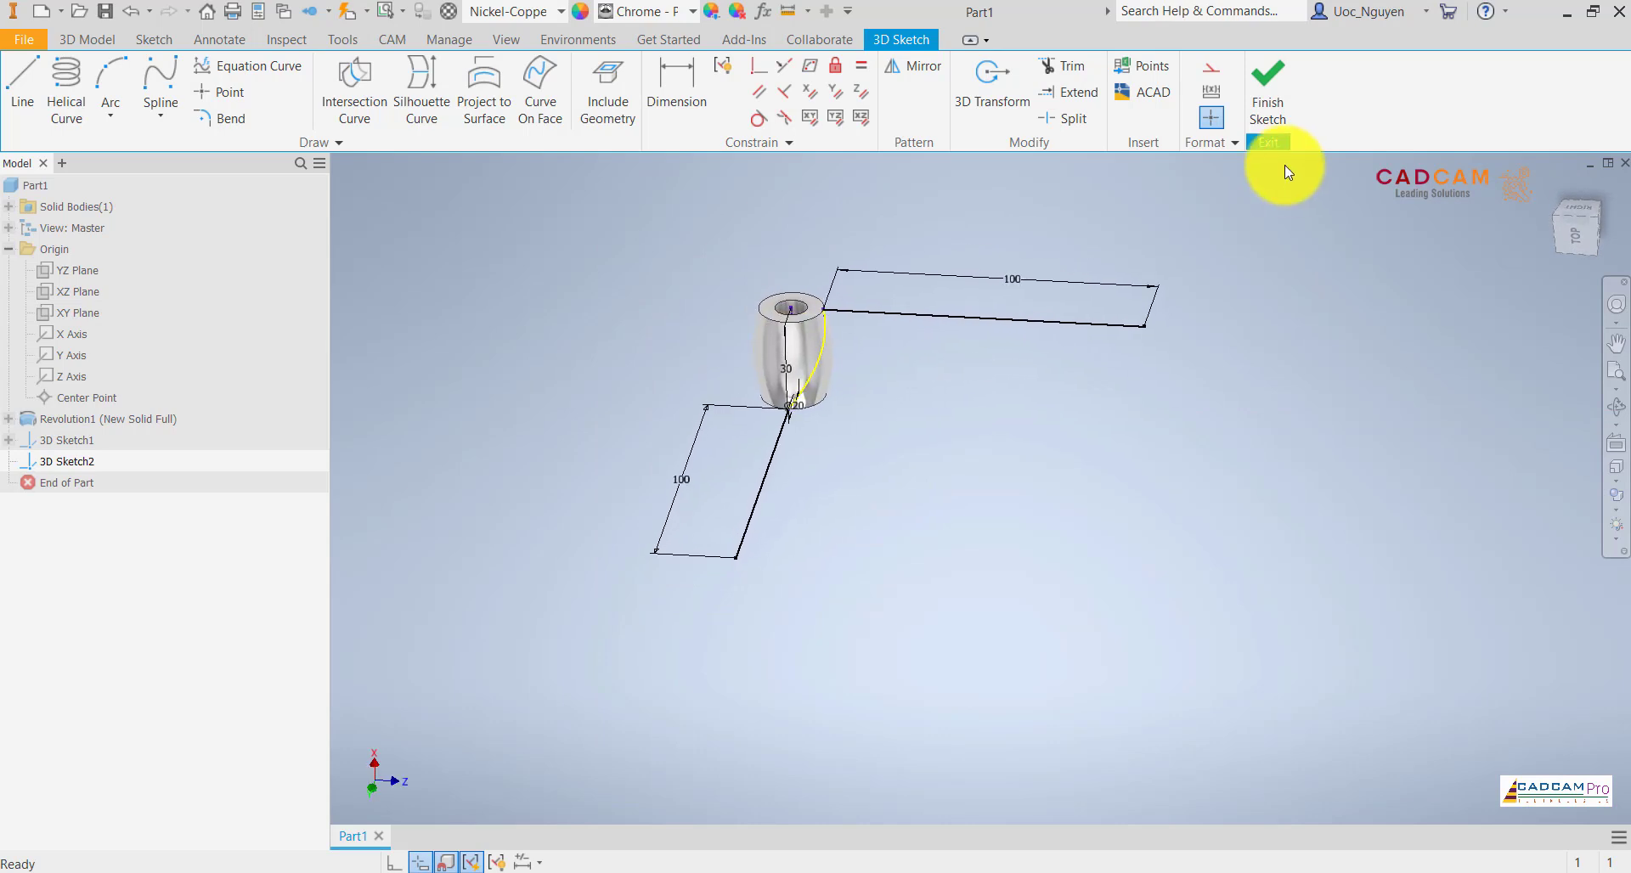
pyautogui.click(1261, 123)
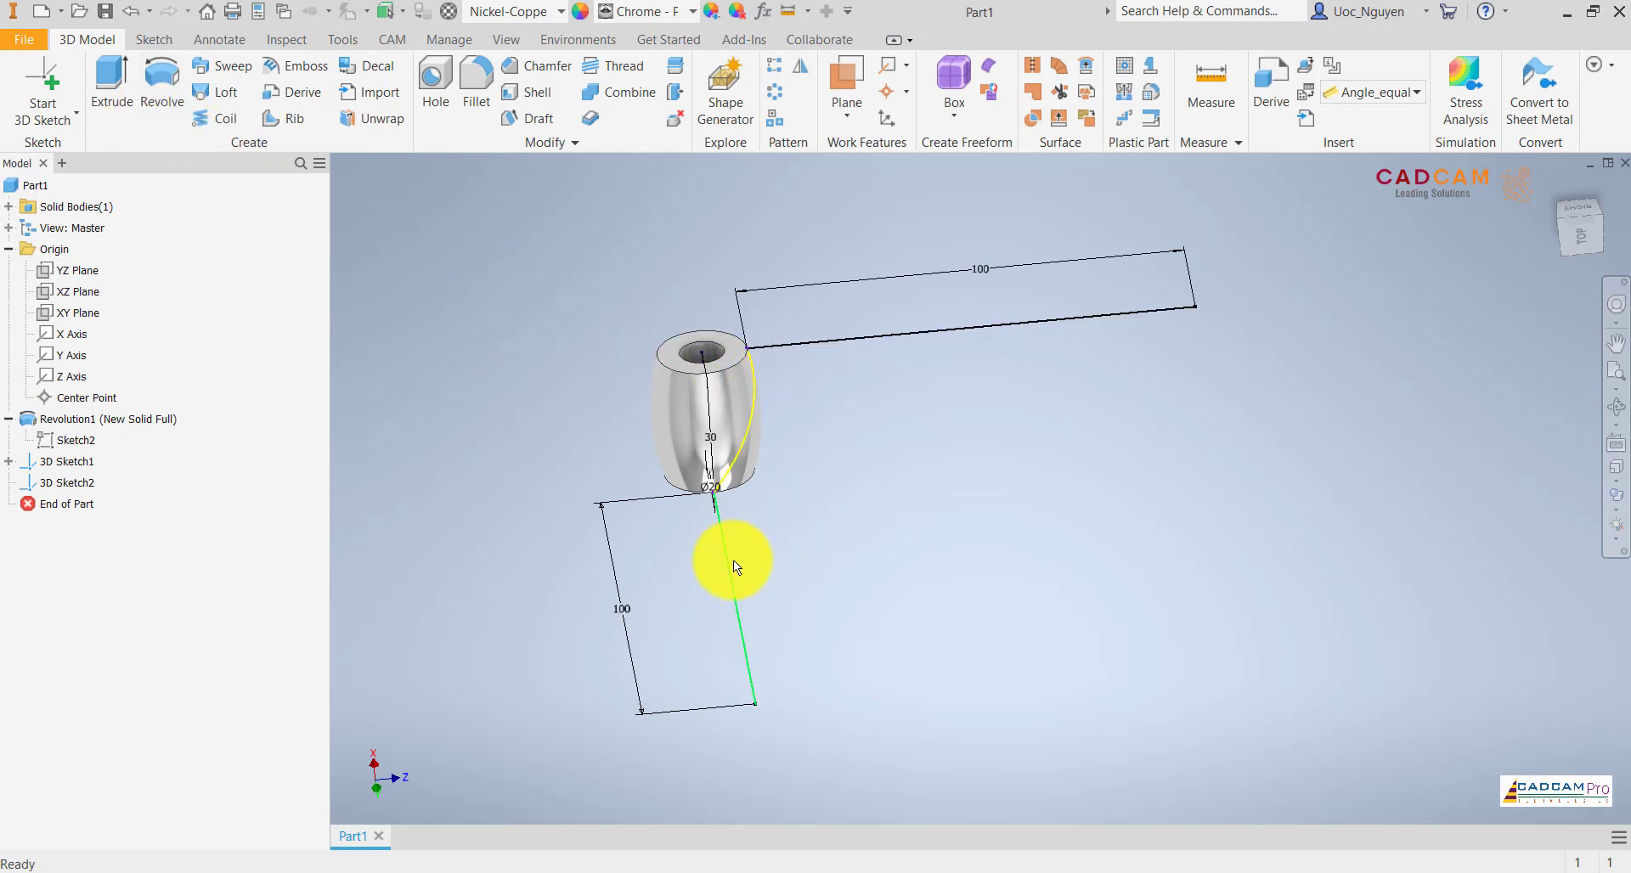
pyautogui.click(748, 442)
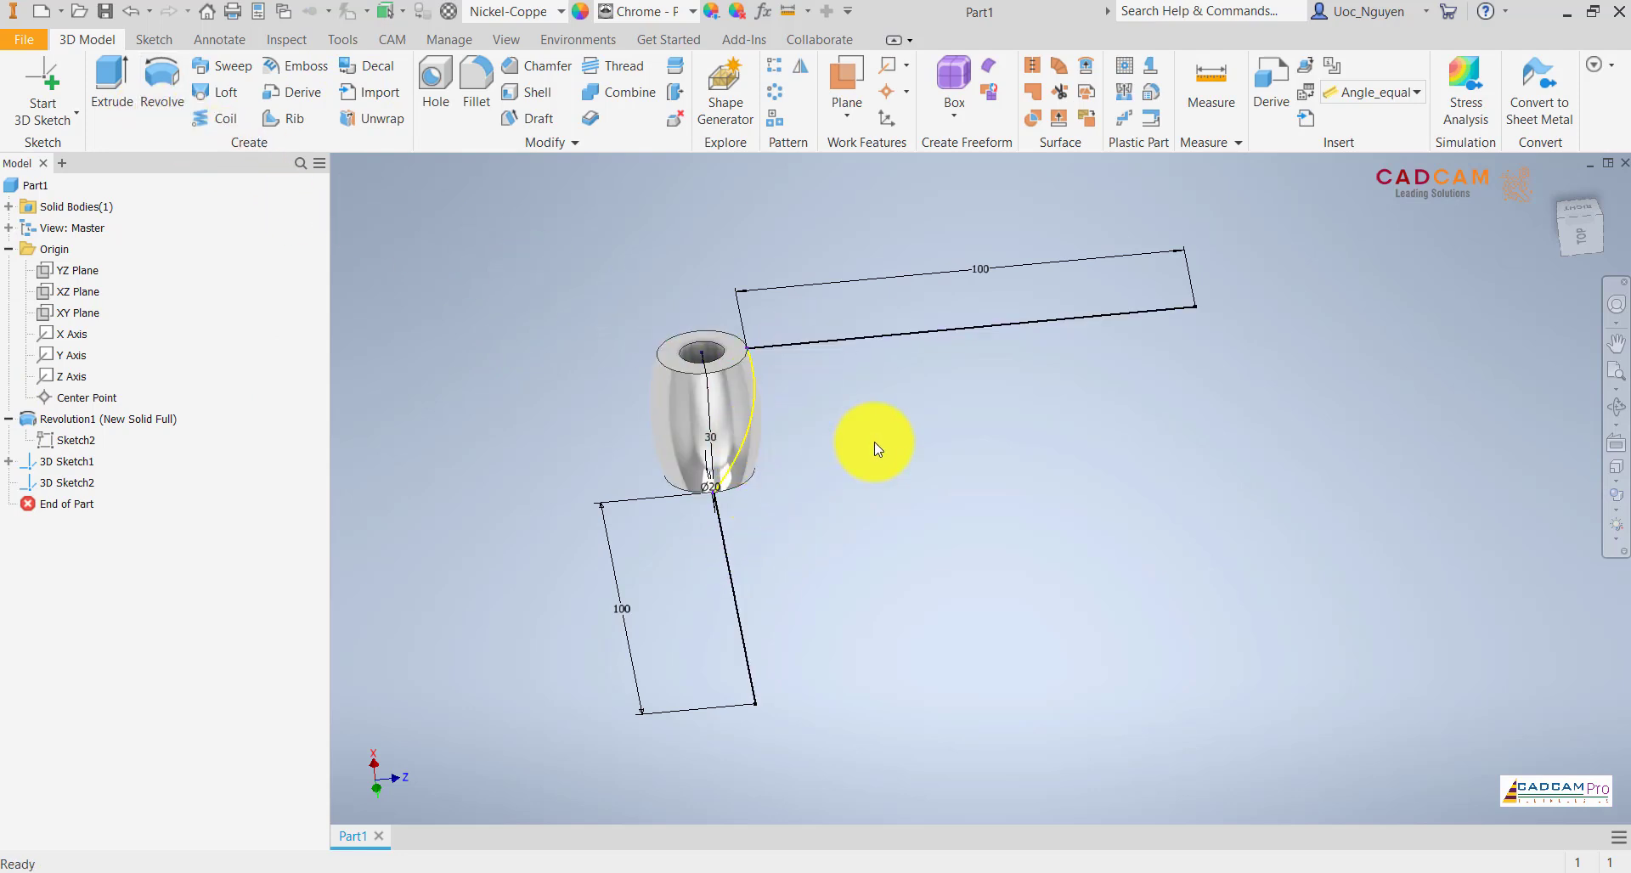
# - Set up a surface loft with both 100 mm lines as sections and the curved hub edge as rail
pyautogui.click(221, 101)
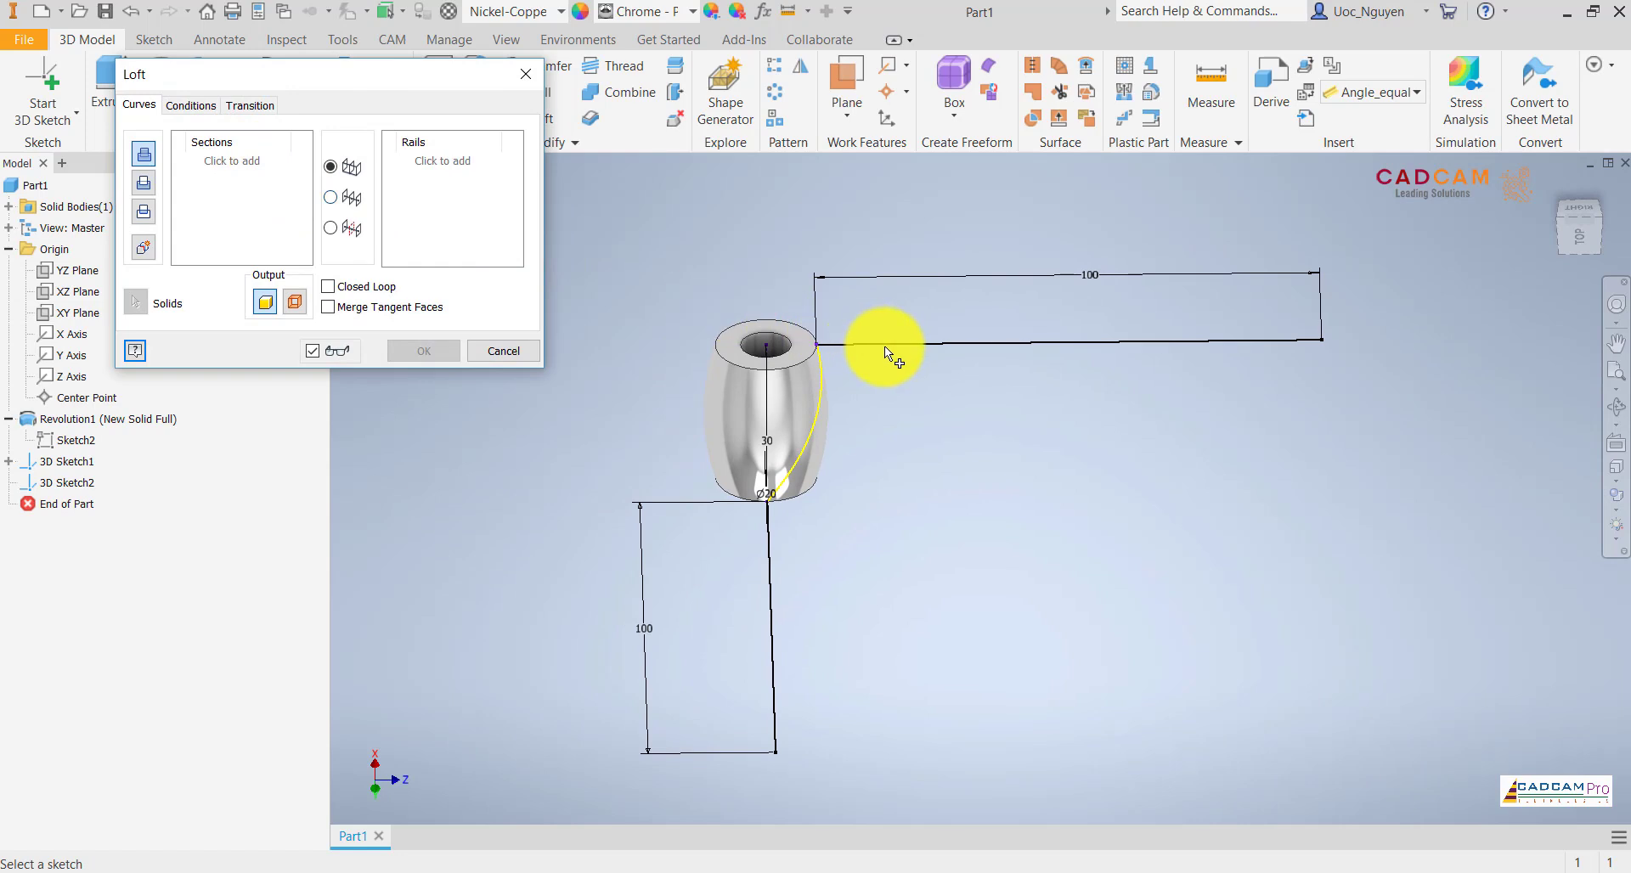
pyautogui.click(221, 161)
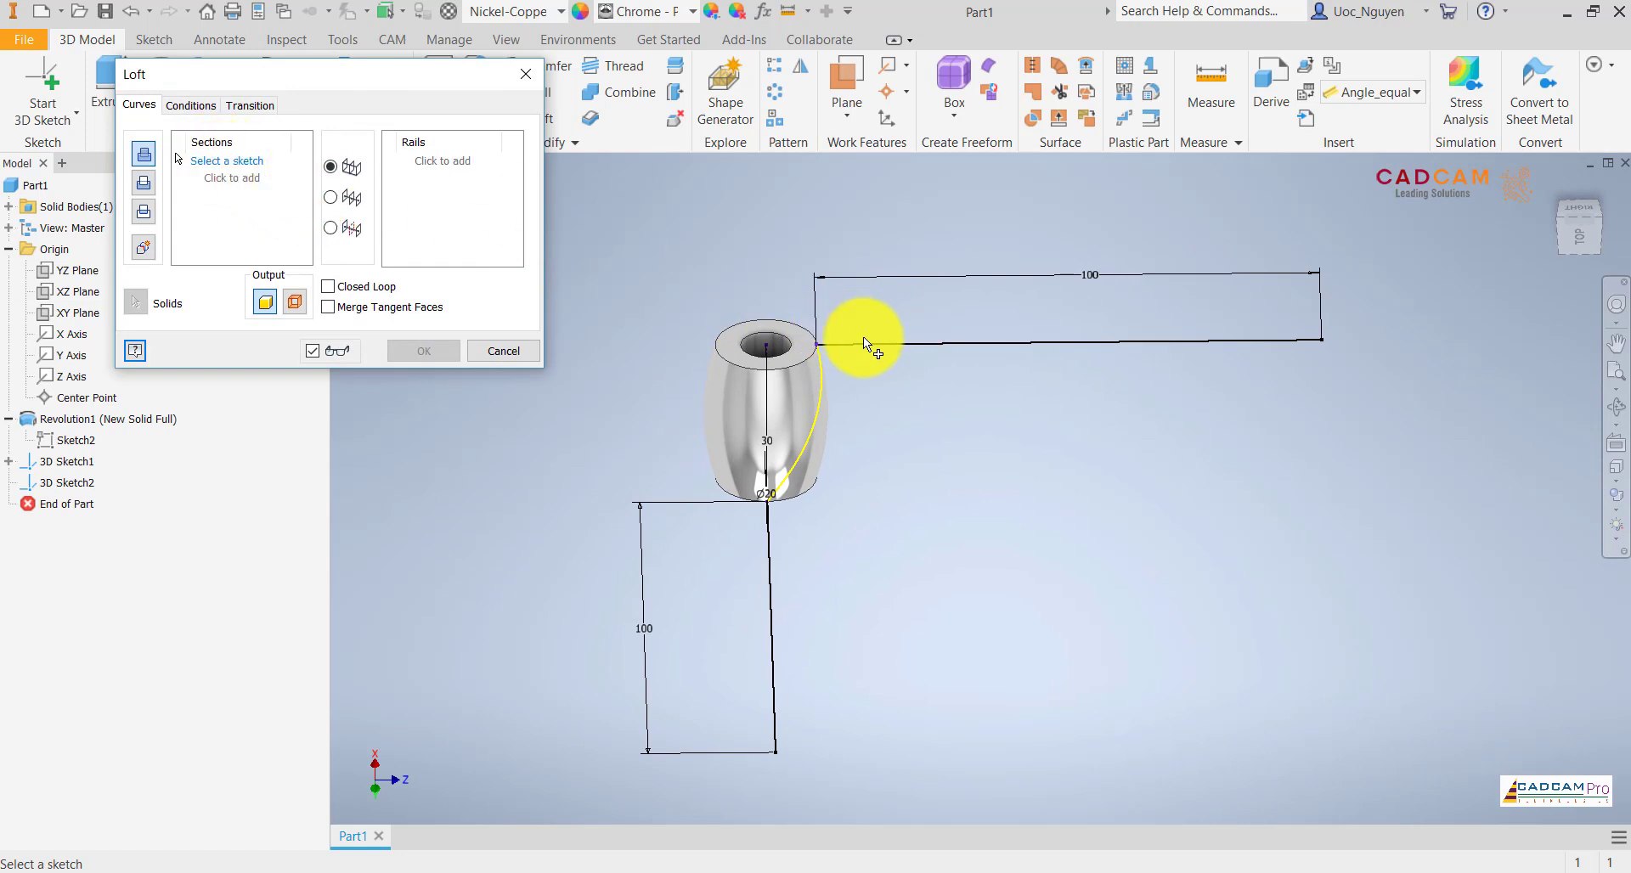
pyautogui.click(287, 291)
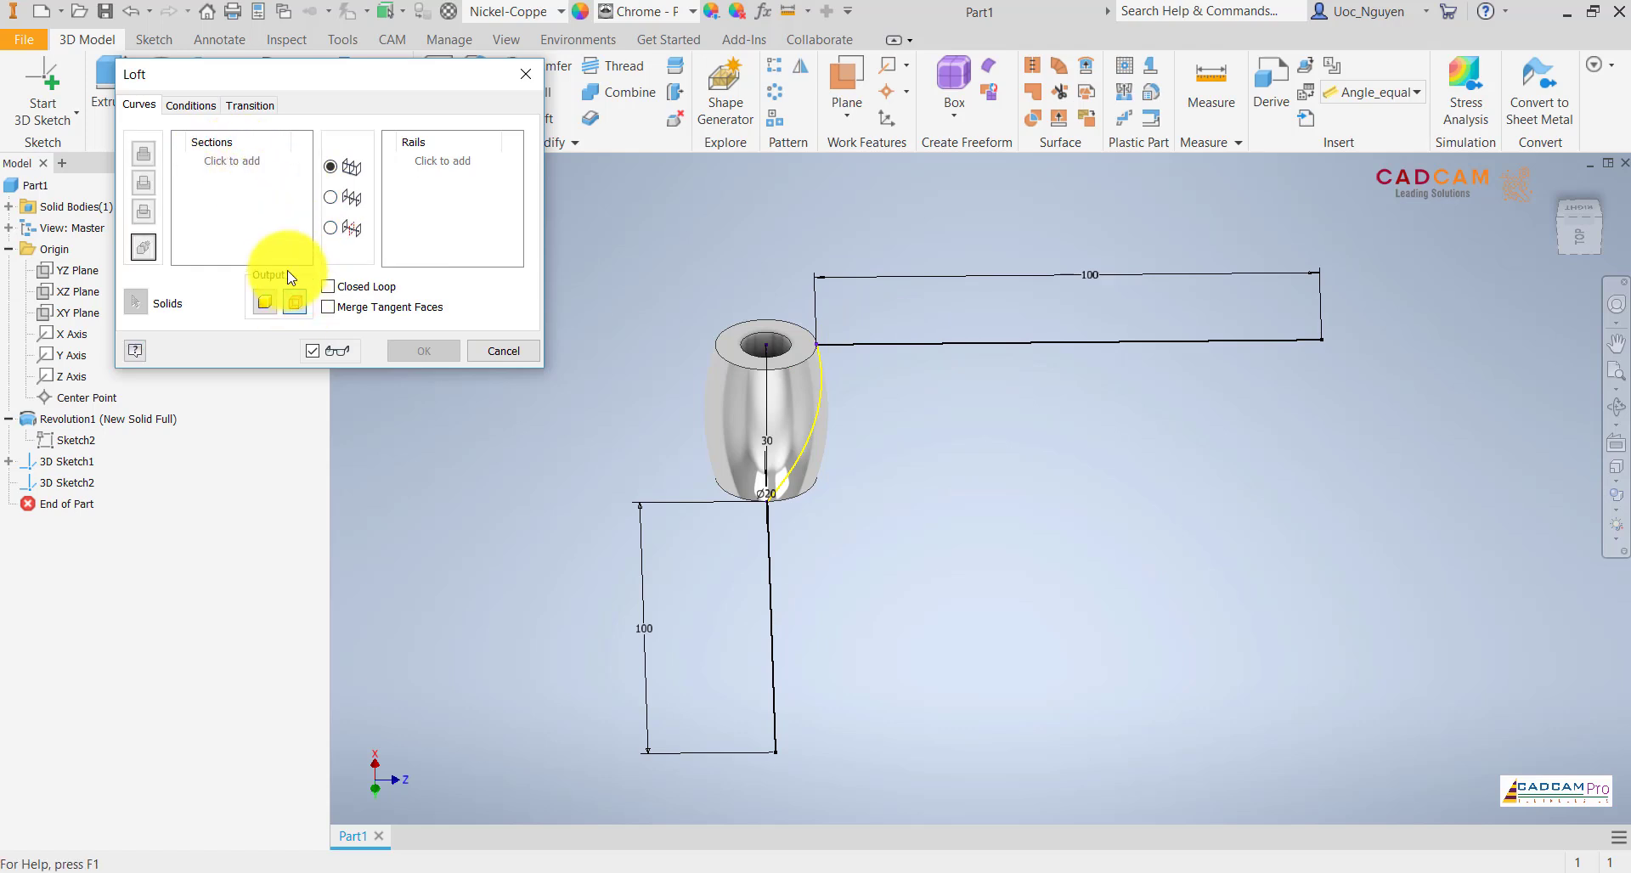
pyautogui.click(904, 344)
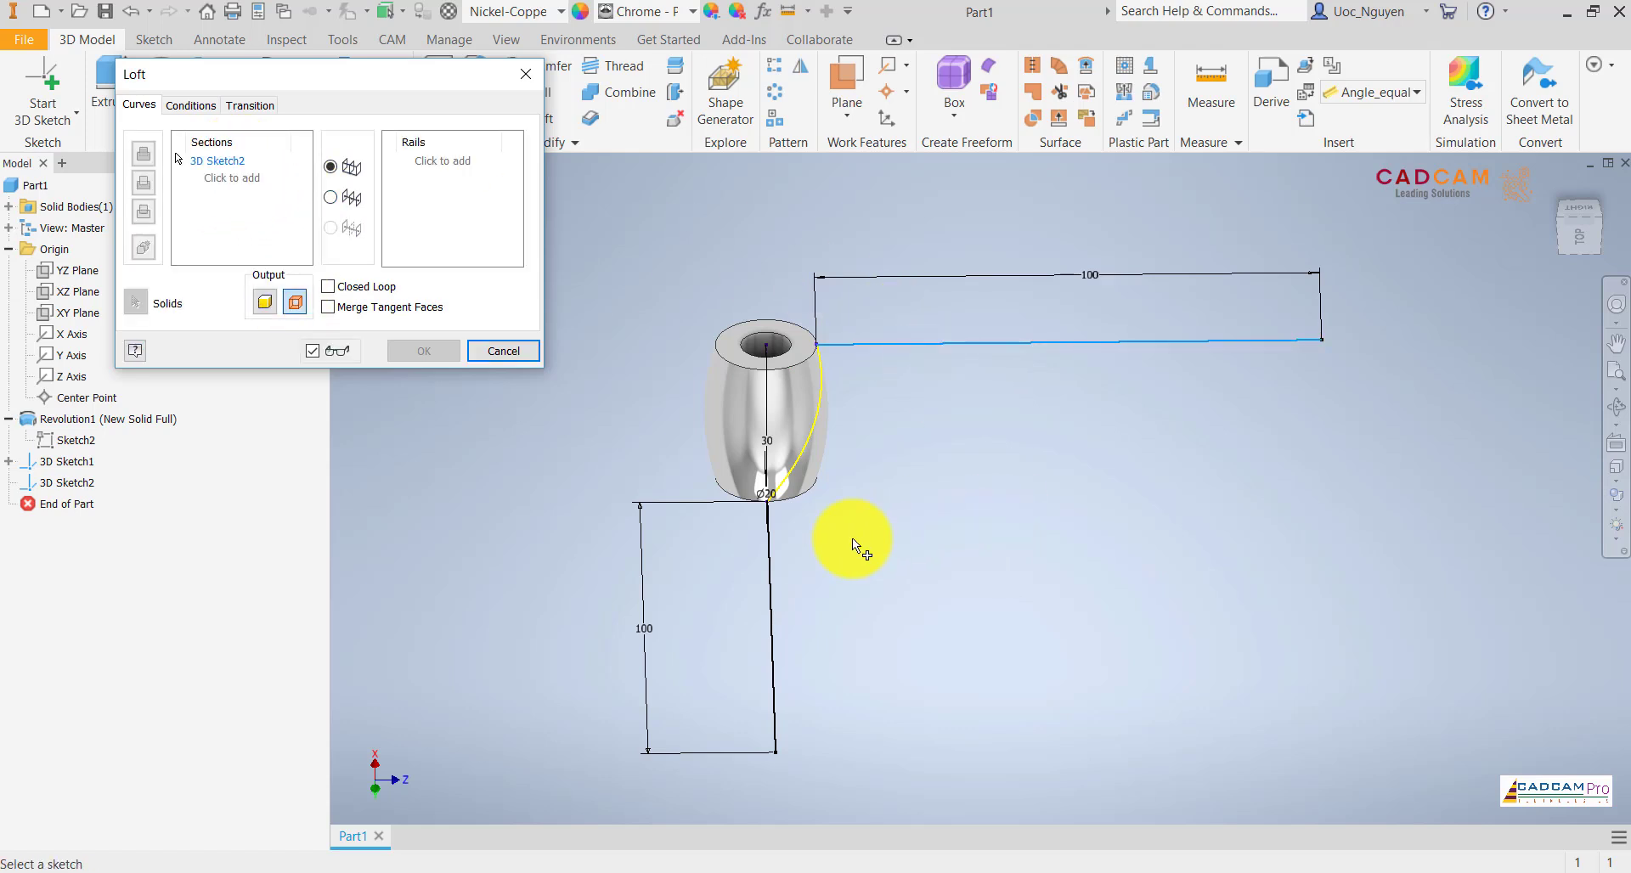
pyautogui.click(764, 588)
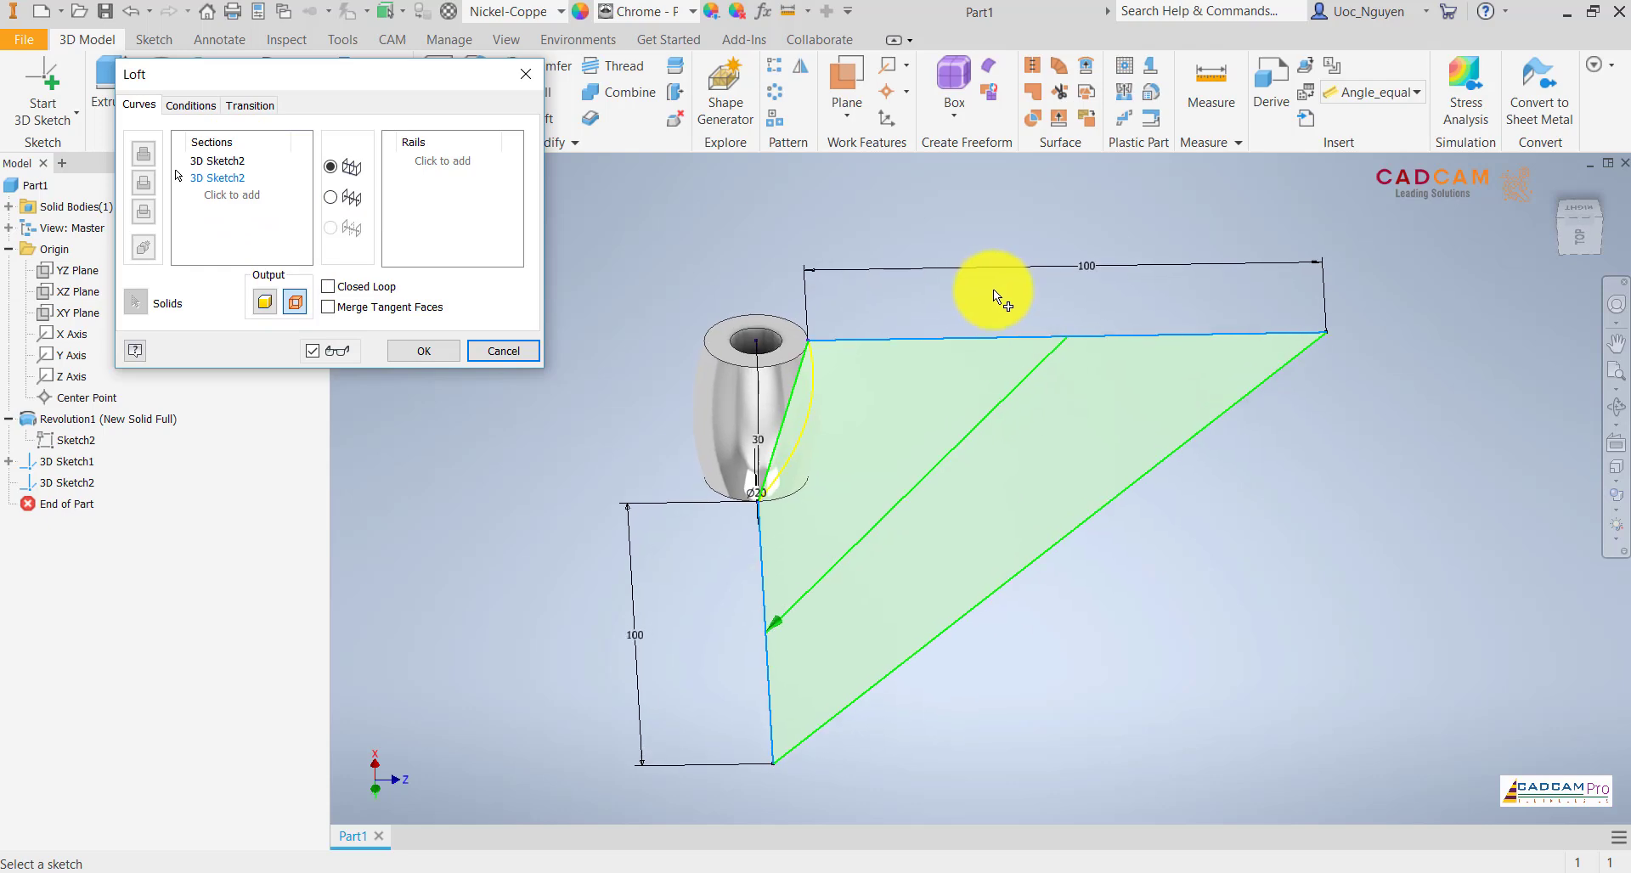
pyautogui.moveTo(993, 289)
pyautogui.keyDown('shift'); pyautogui.mouseDown(button='middle')
pyautogui.moveTo(491, 229)
pyautogui.moveTo(448, 170)
pyautogui.mouseUp(button='middle'); pyautogui.keyUp('shift')
pyautogui.click(448, 164)
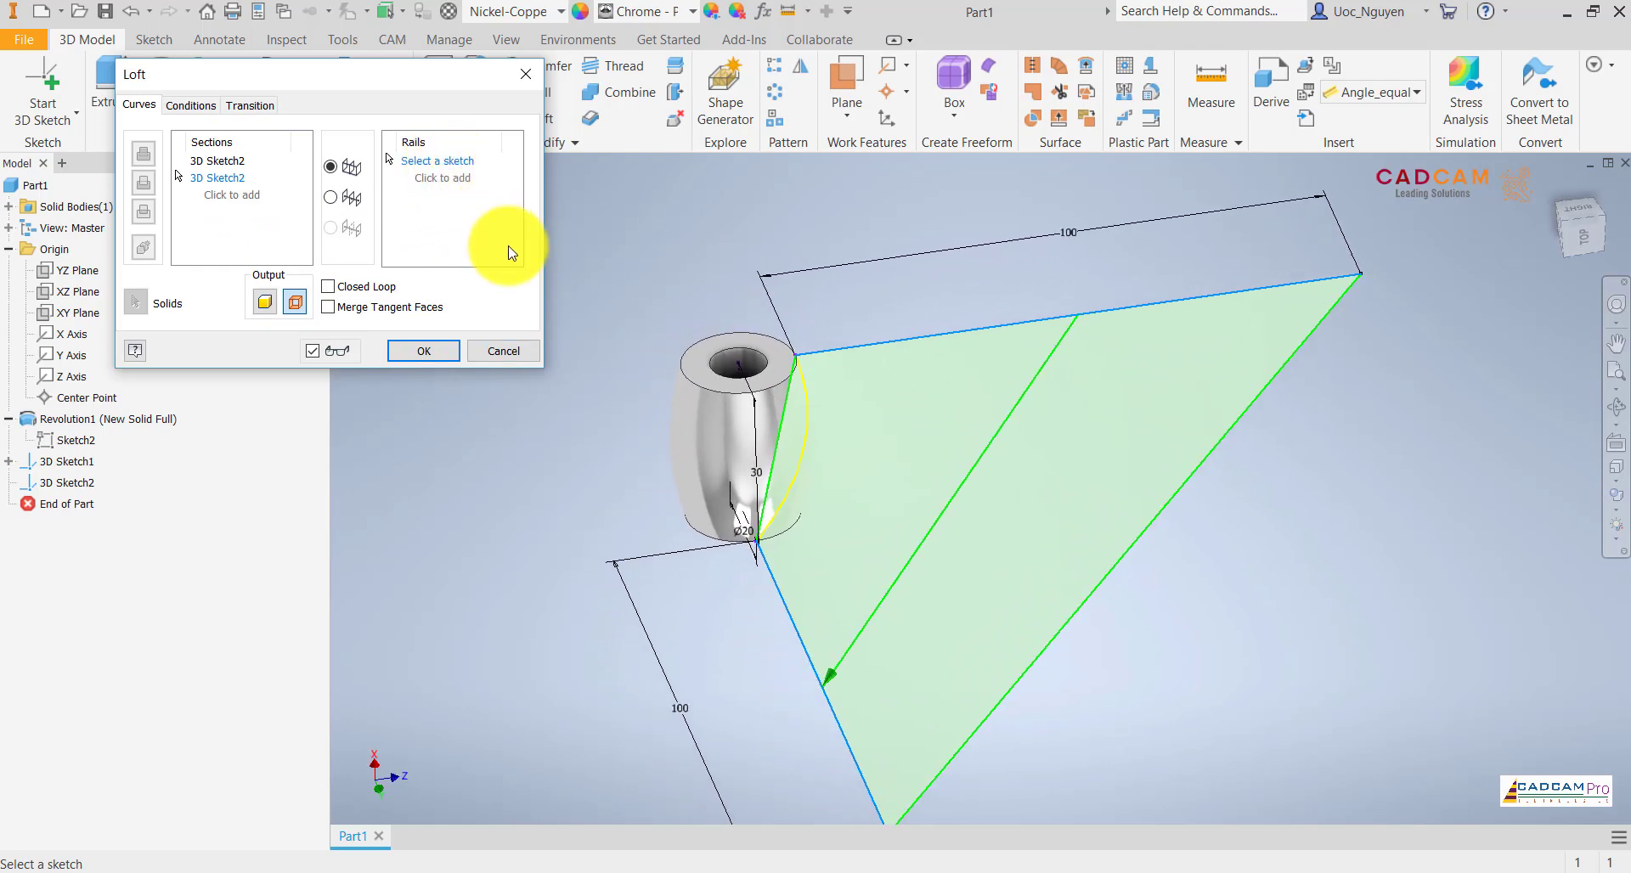
pyautogui.click(804, 410)
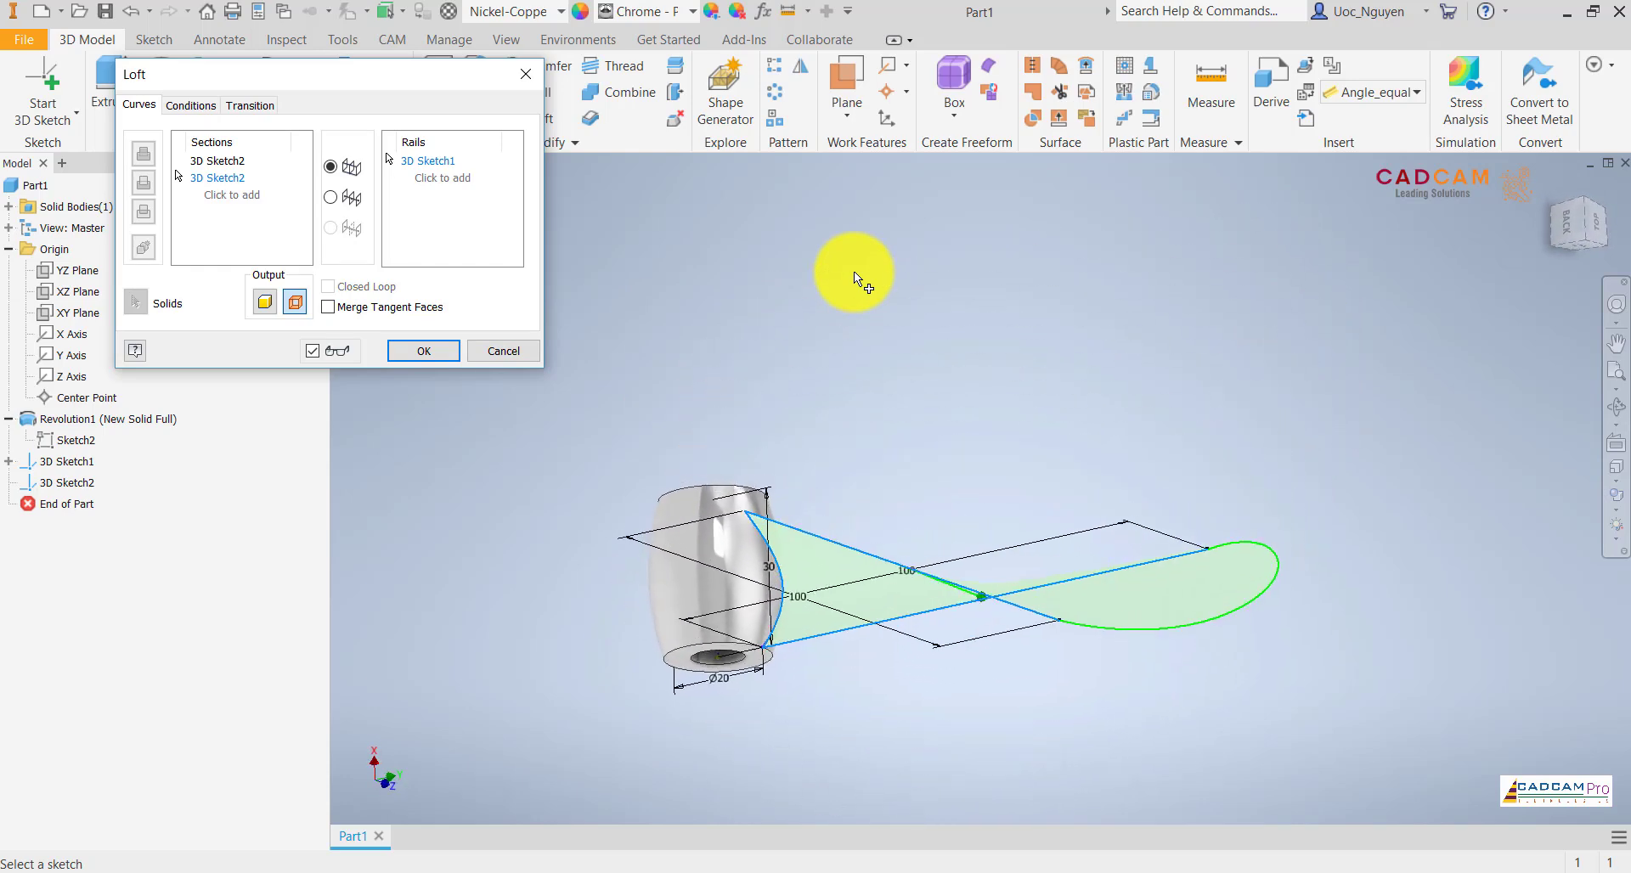
# - Check the loft's end conditions and point mapping, then create LoftSrf1
pyautogui.click(1573, 228)
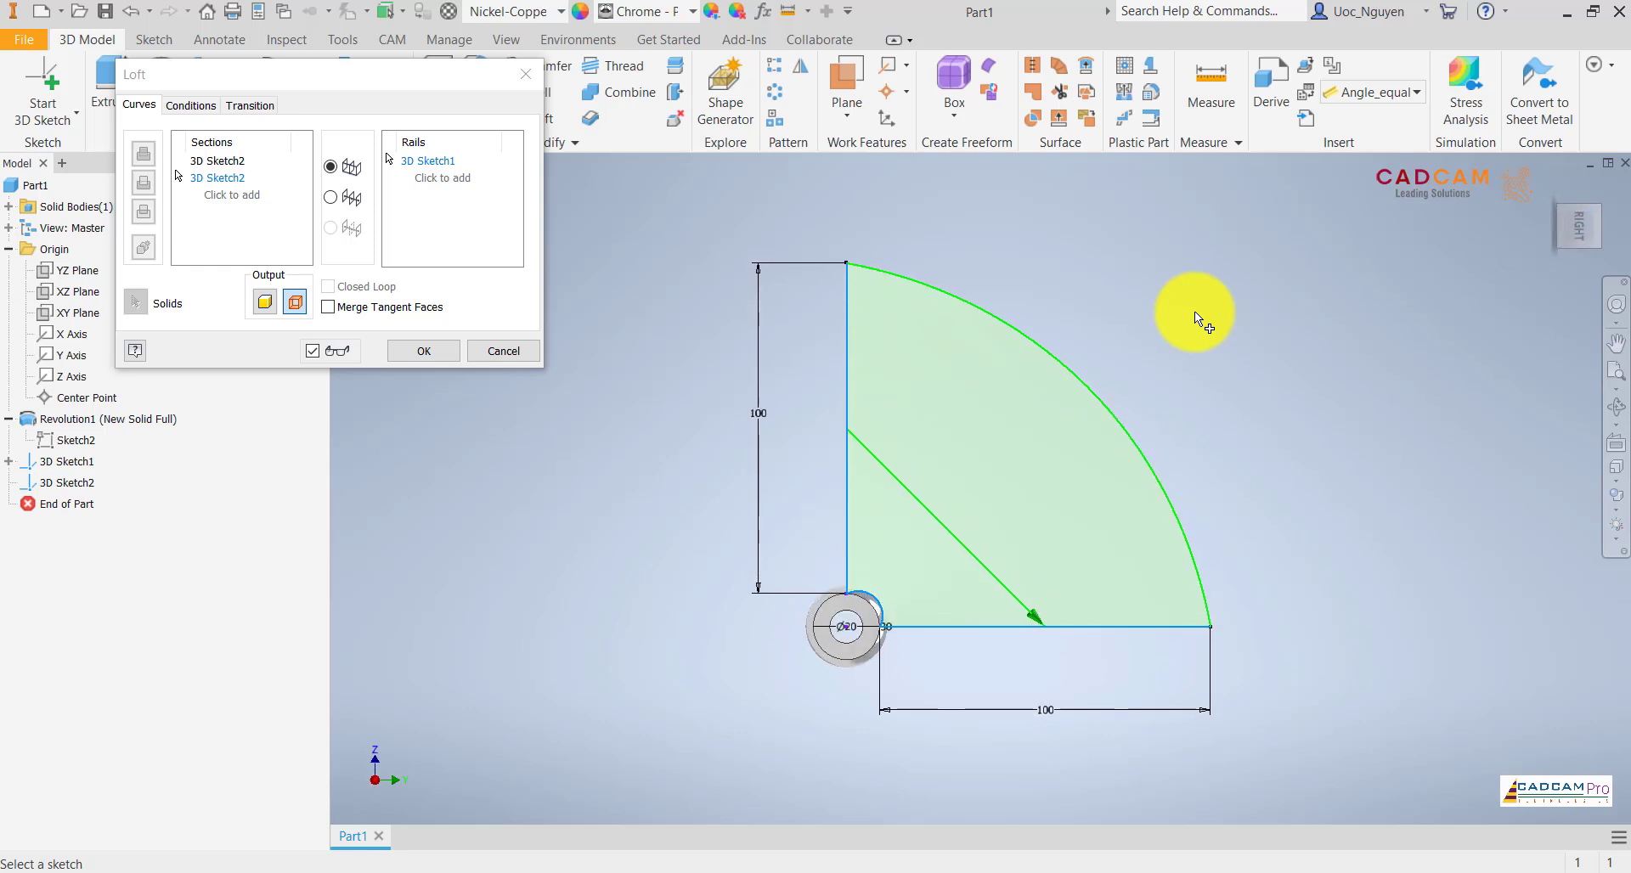
pyautogui.click(207, 114)
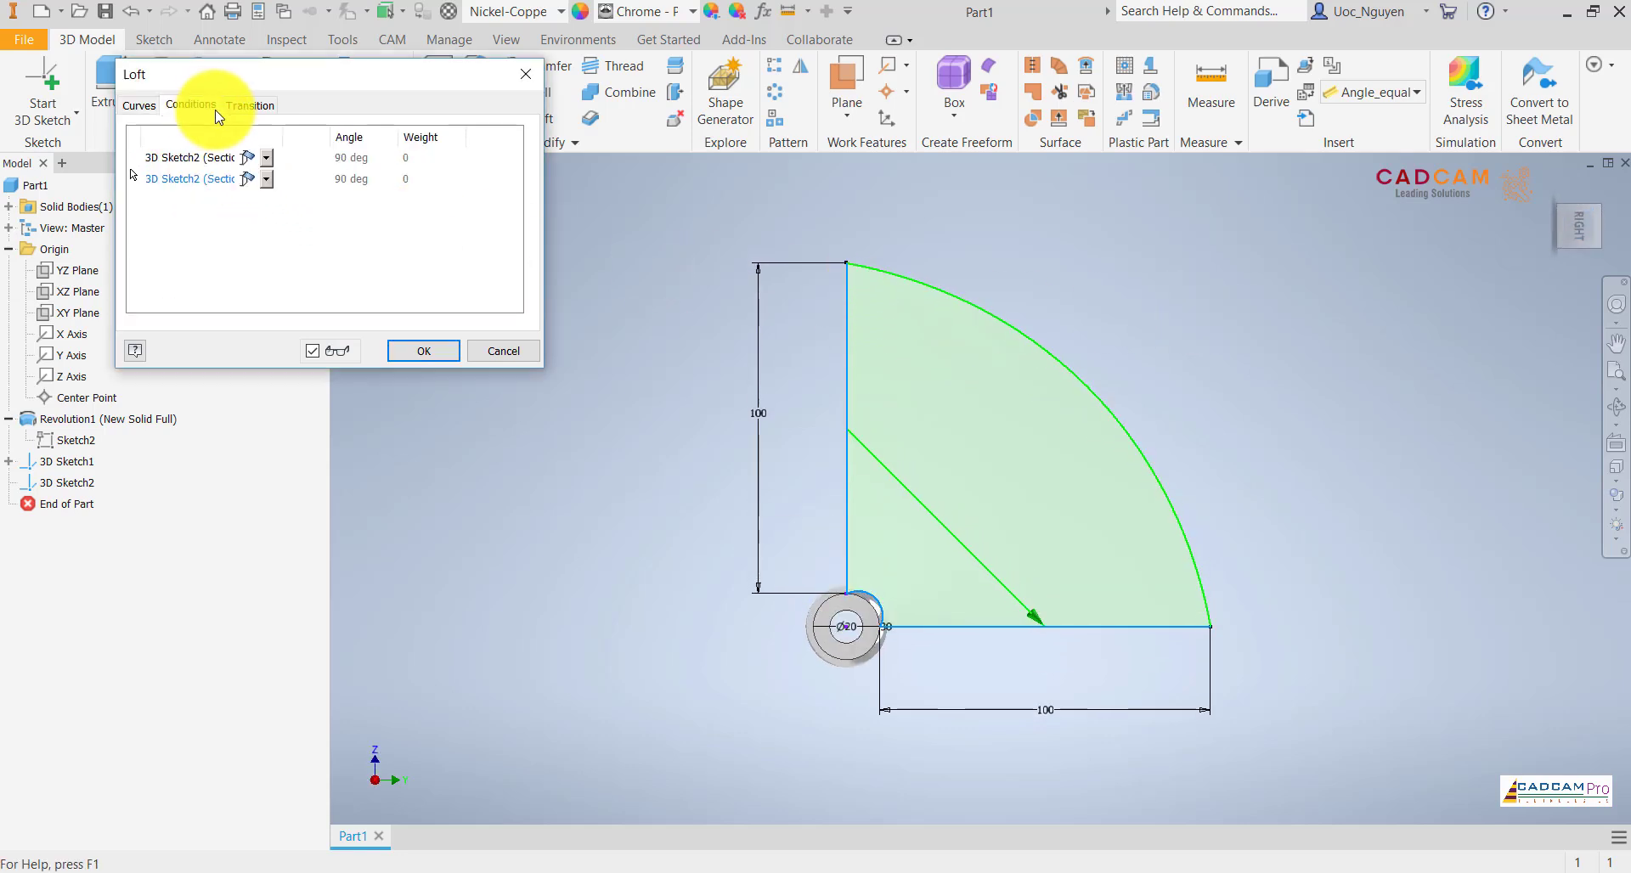
pyautogui.click(140, 105)
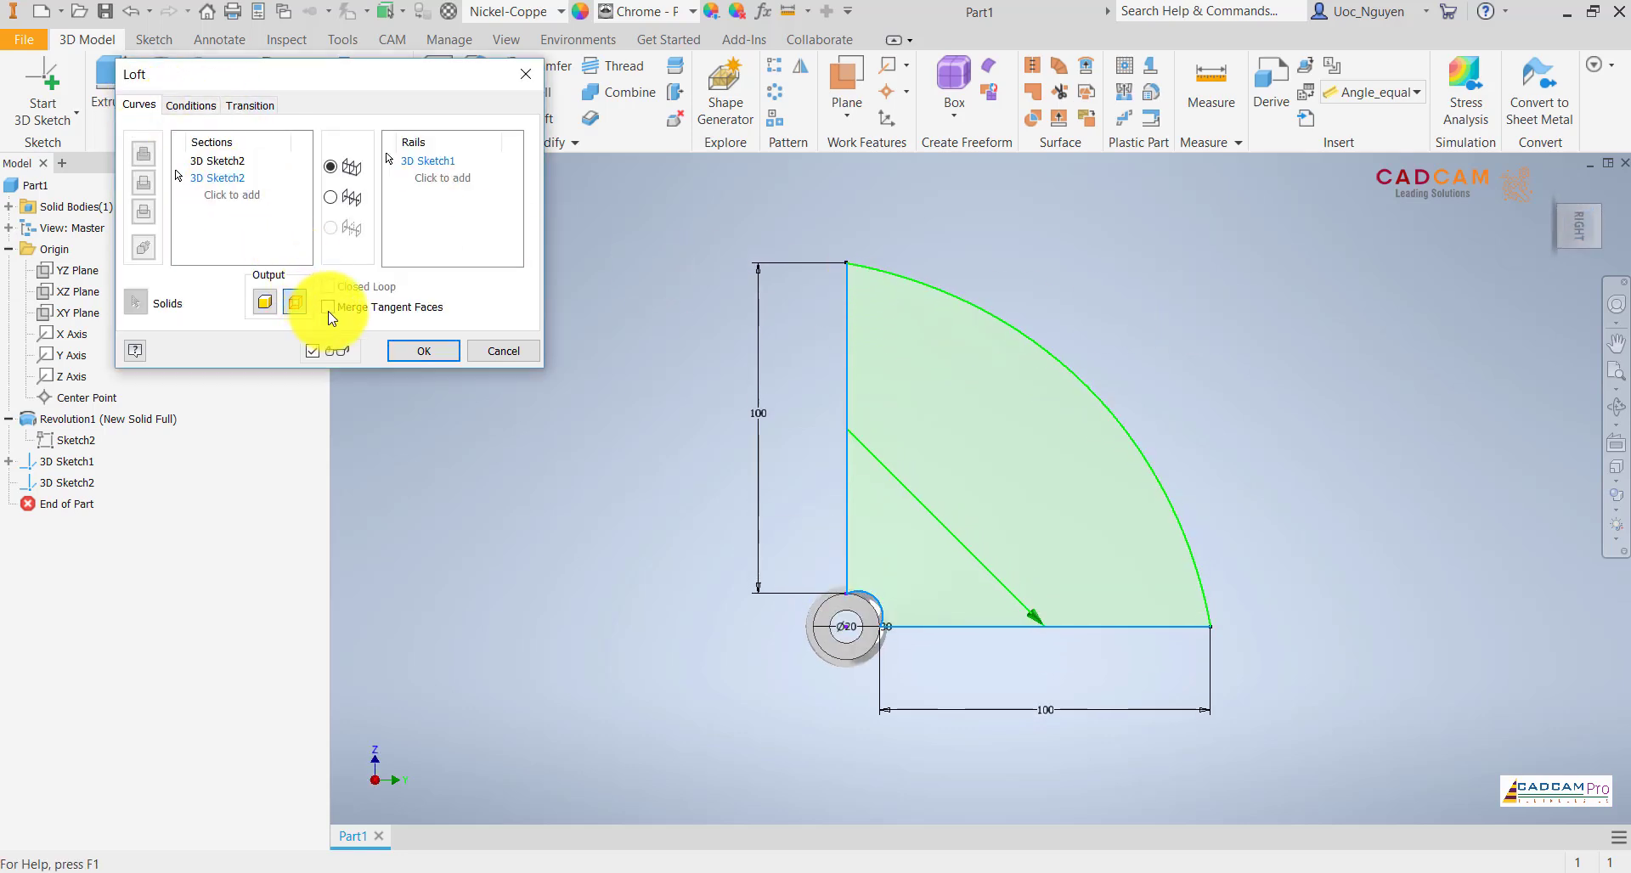
pyautogui.press('F6')
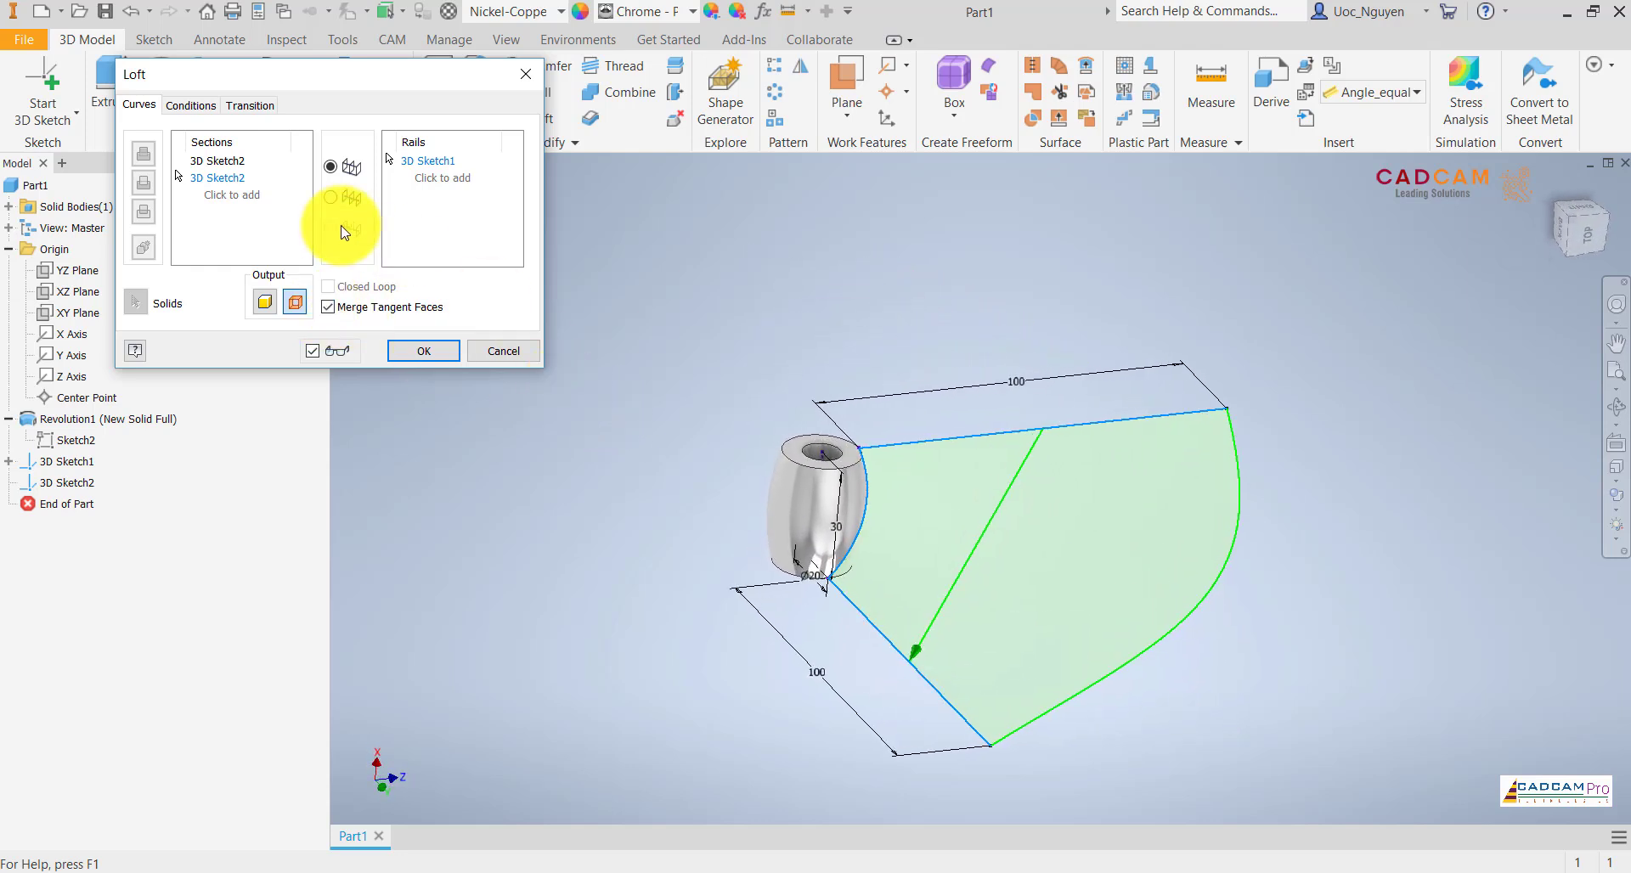
pyautogui.click(204, 105)
pyautogui.click(251, 105)
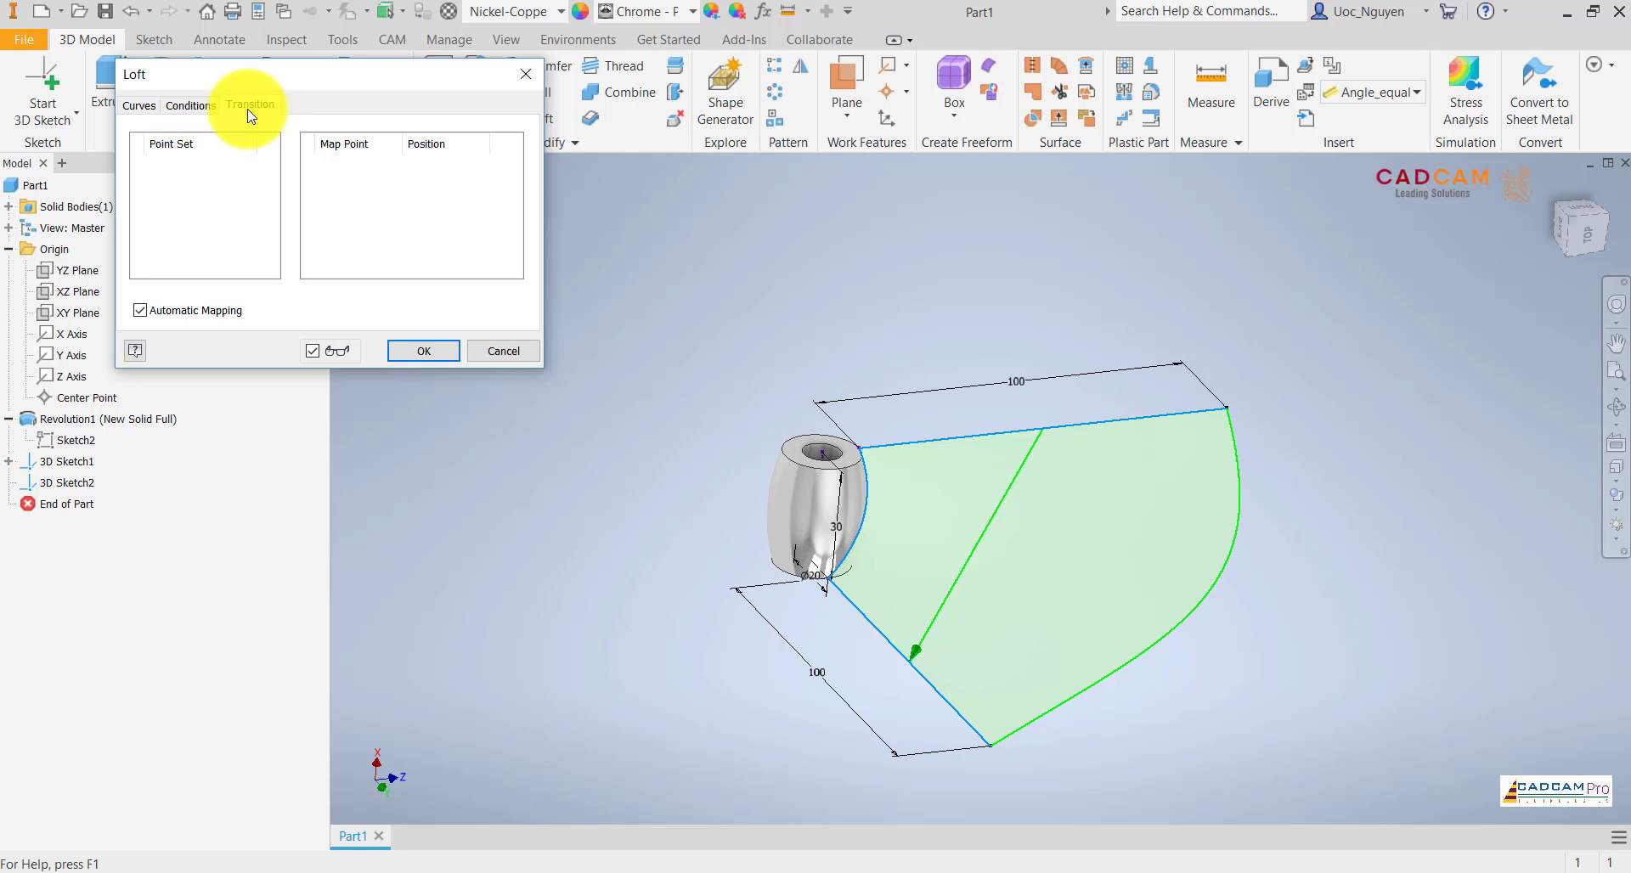
pyautogui.click(422, 351)
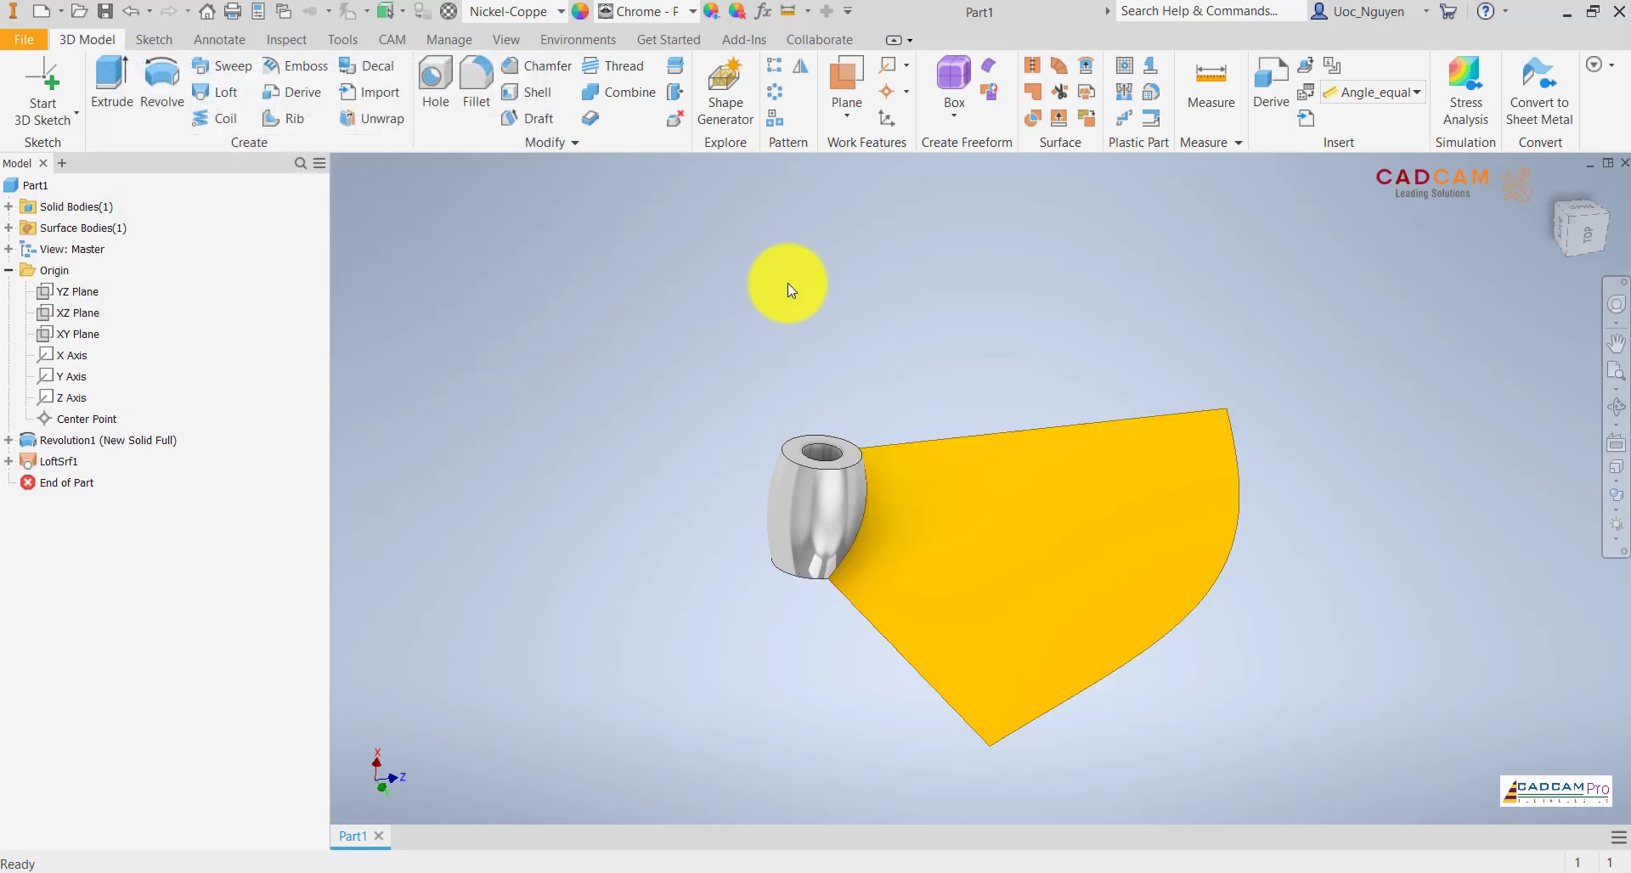
# - Start a new 2D sketch on the top face of the hub
pyautogui.press('F5')
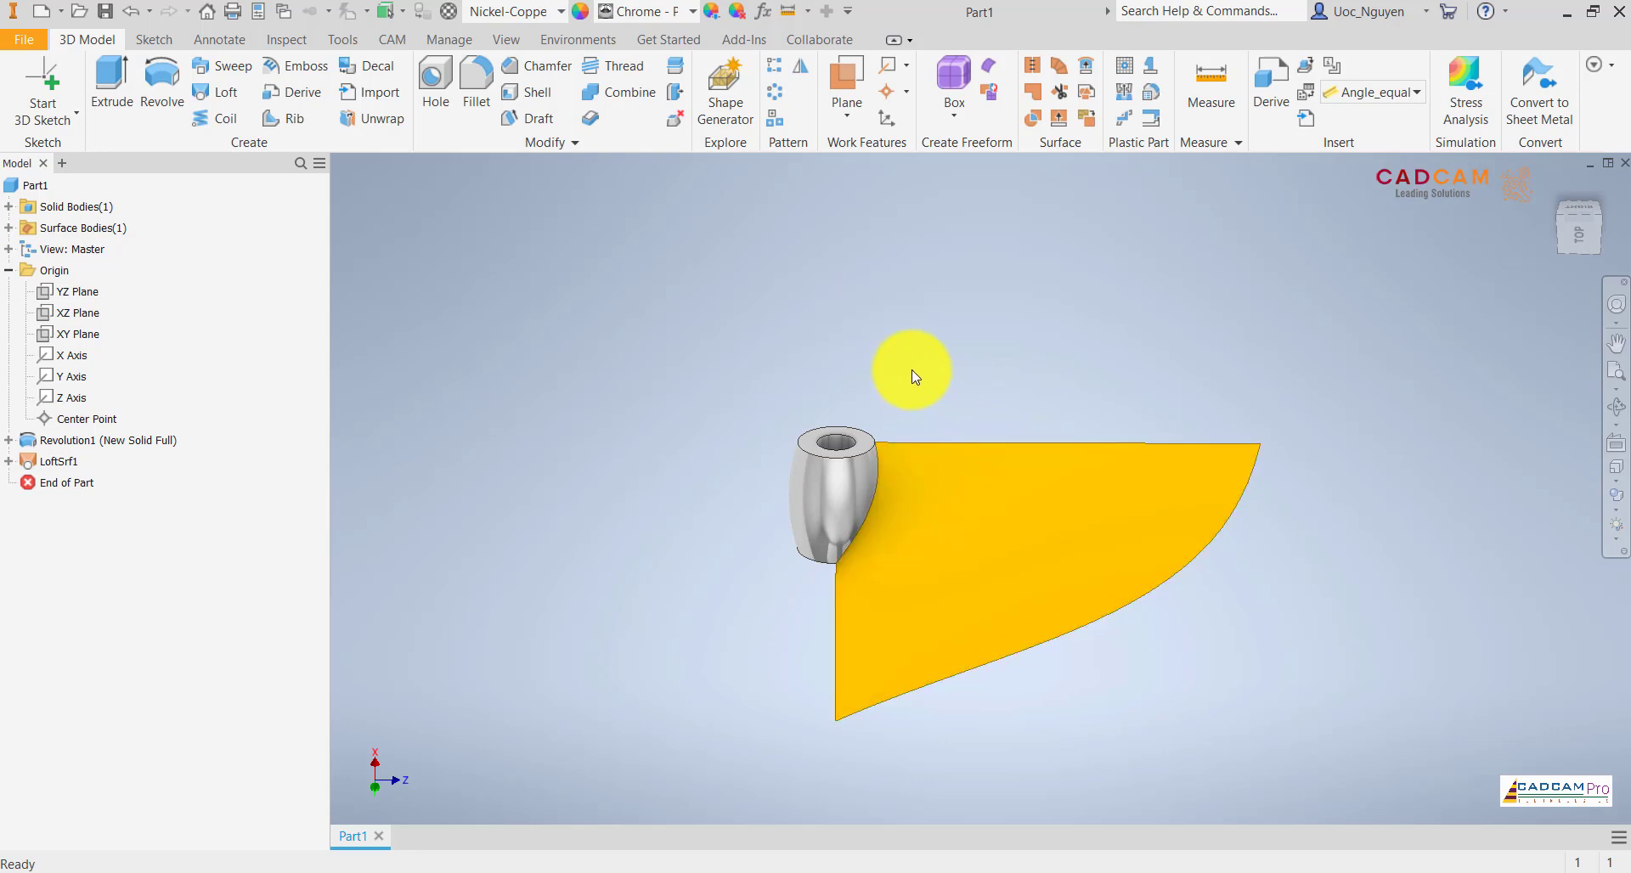
pyautogui.keyDown('shift'); pyautogui.moveTo(920, 340); pyautogui.dragTo(983, 350, button='middle'); pyautogui.keyUp('shift')
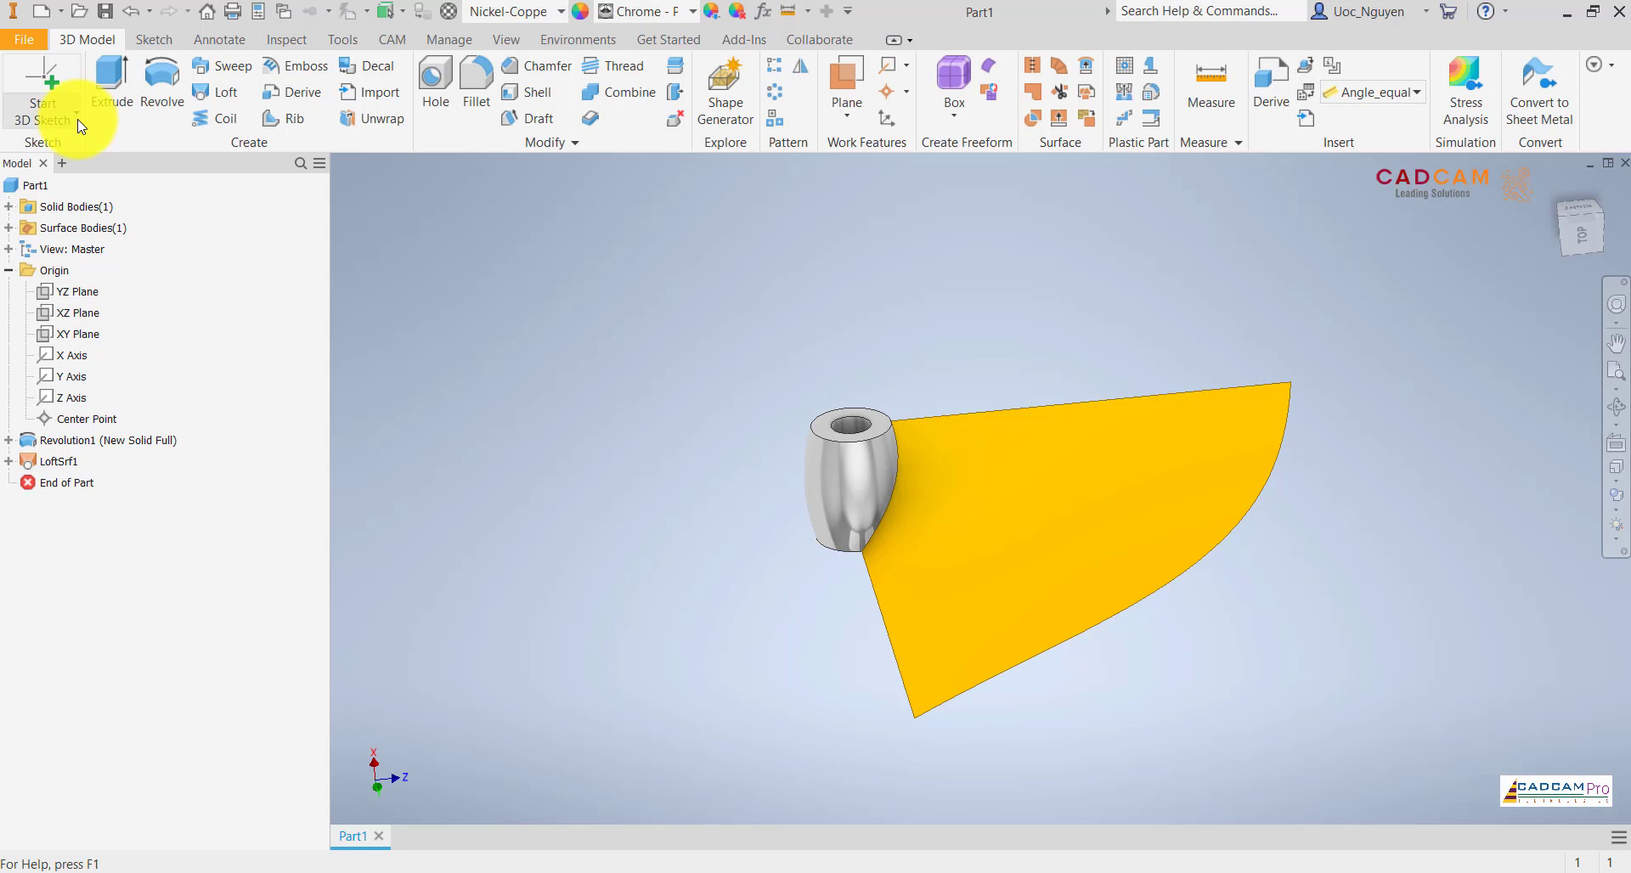
pyautogui.click(79, 121)
pyautogui.click(73, 149)
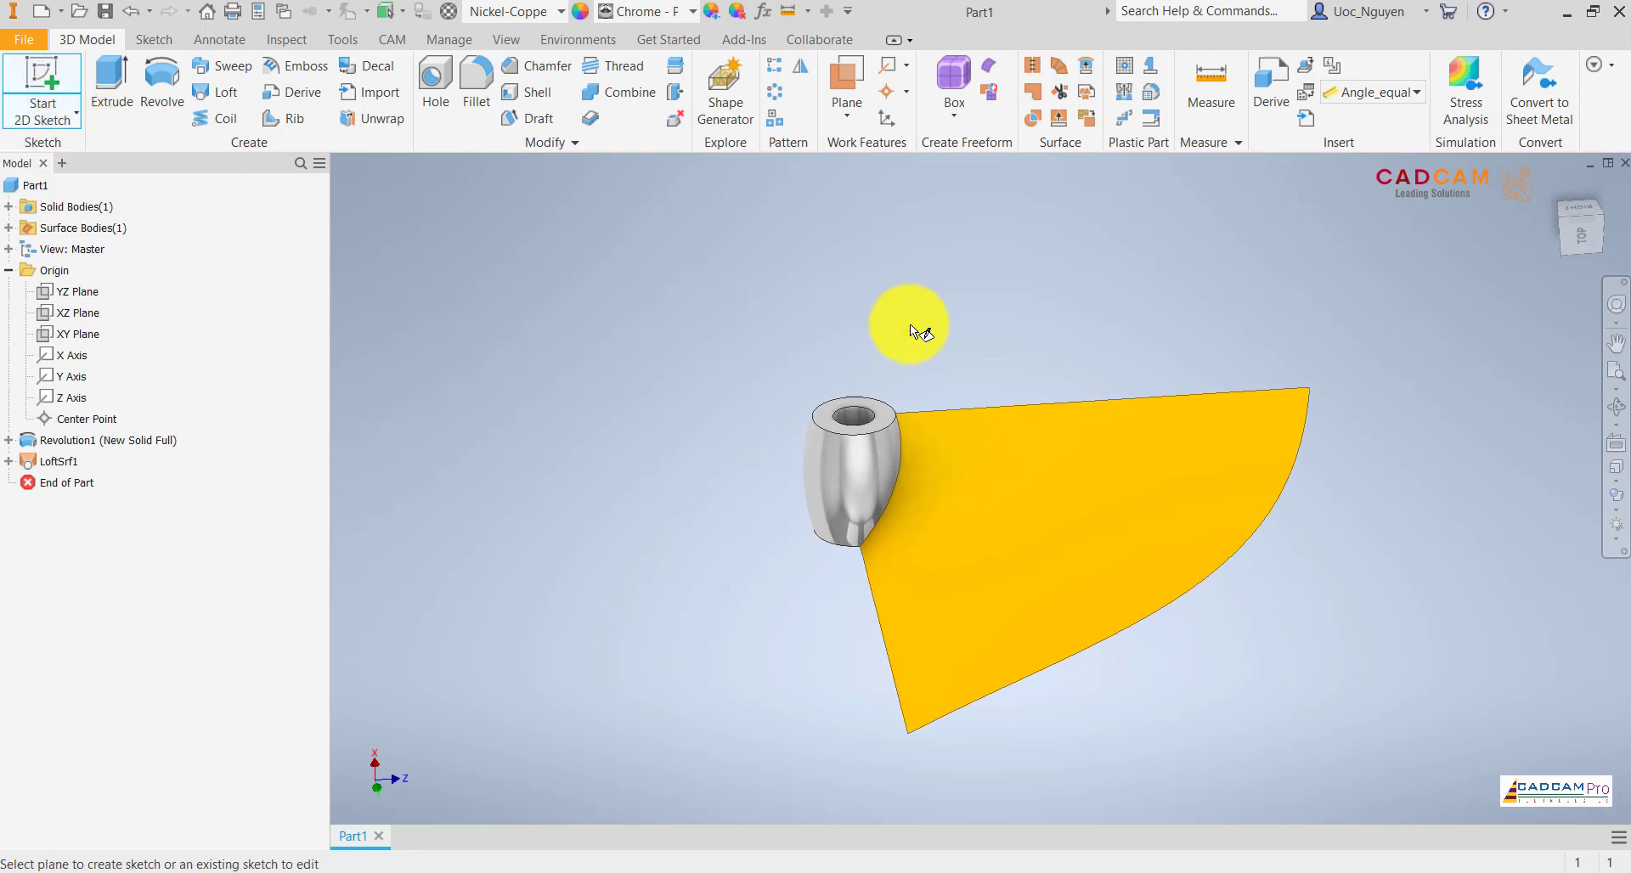
pyautogui.scroll(2, 909, 324)
pyautogui.click(874, 386)
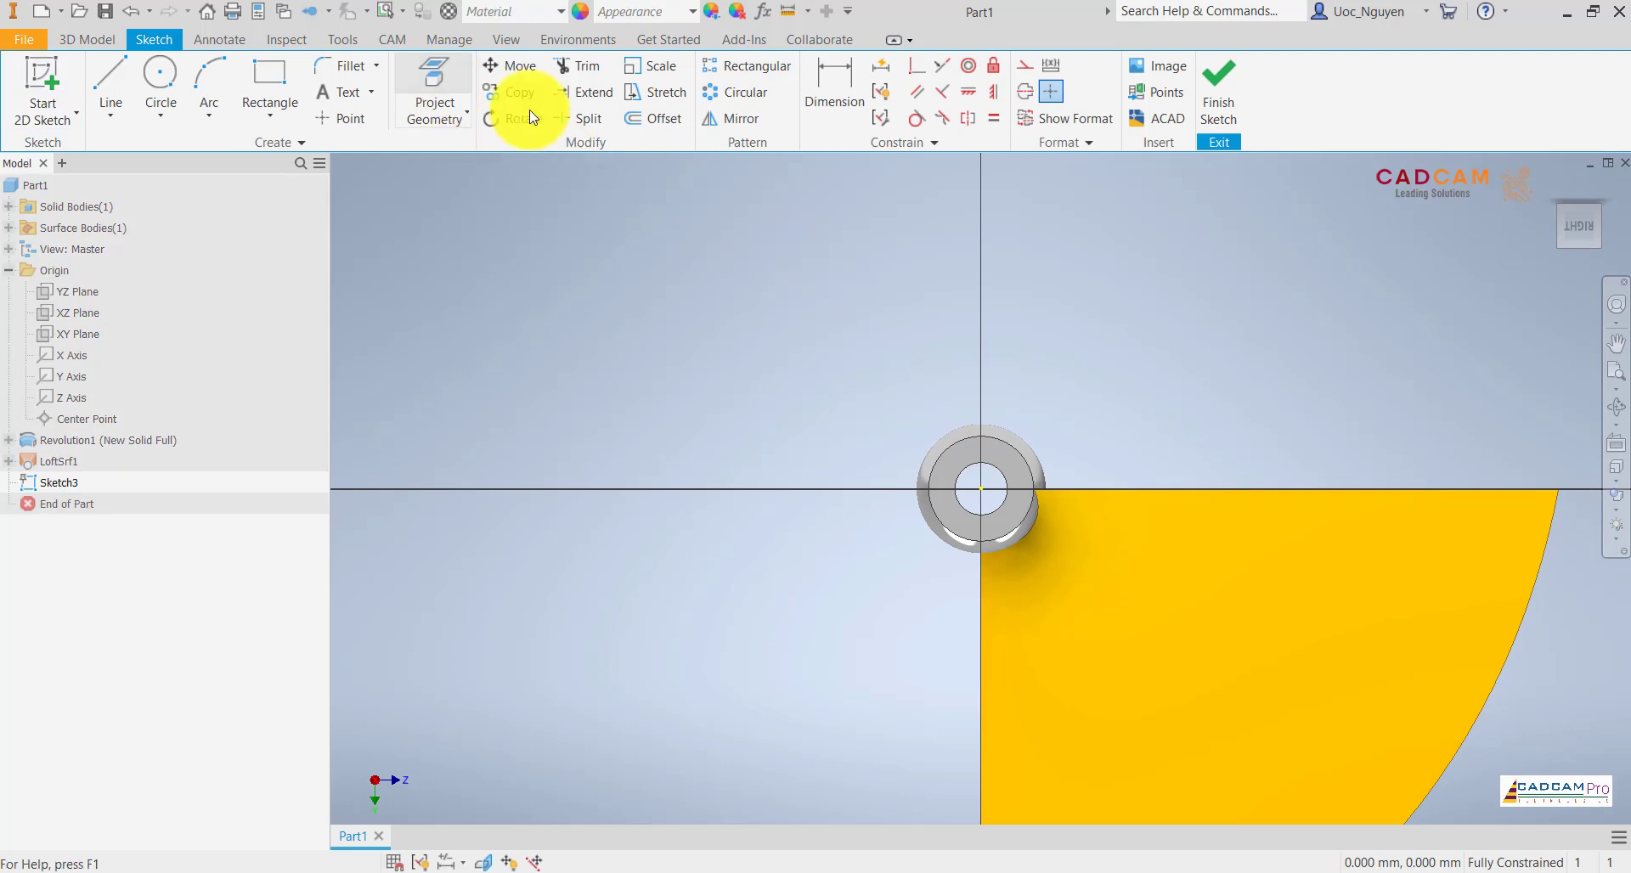
# - Project the surface's vertical edge, its top edge and the hub's outer circle into Sketch3
pyautogui.click(433, 91)
pyautogui.moveTo(803, 401); pyautogui.dragTo(600, 218, button='middle')
pyautogui.click(777, 434)
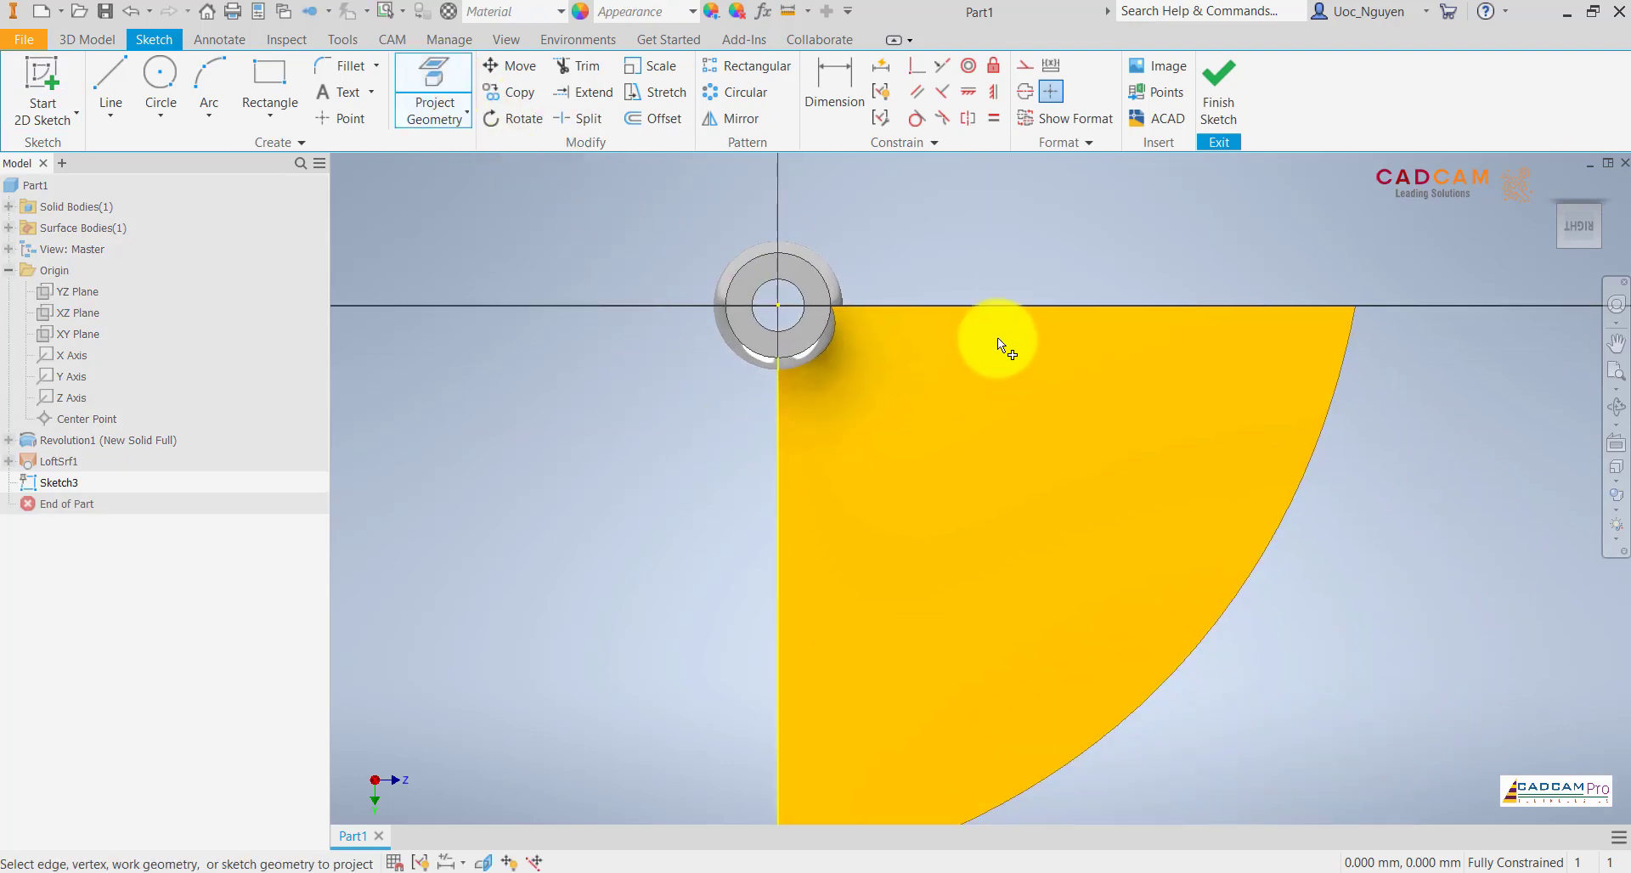
pyautogui.click(999, 309)
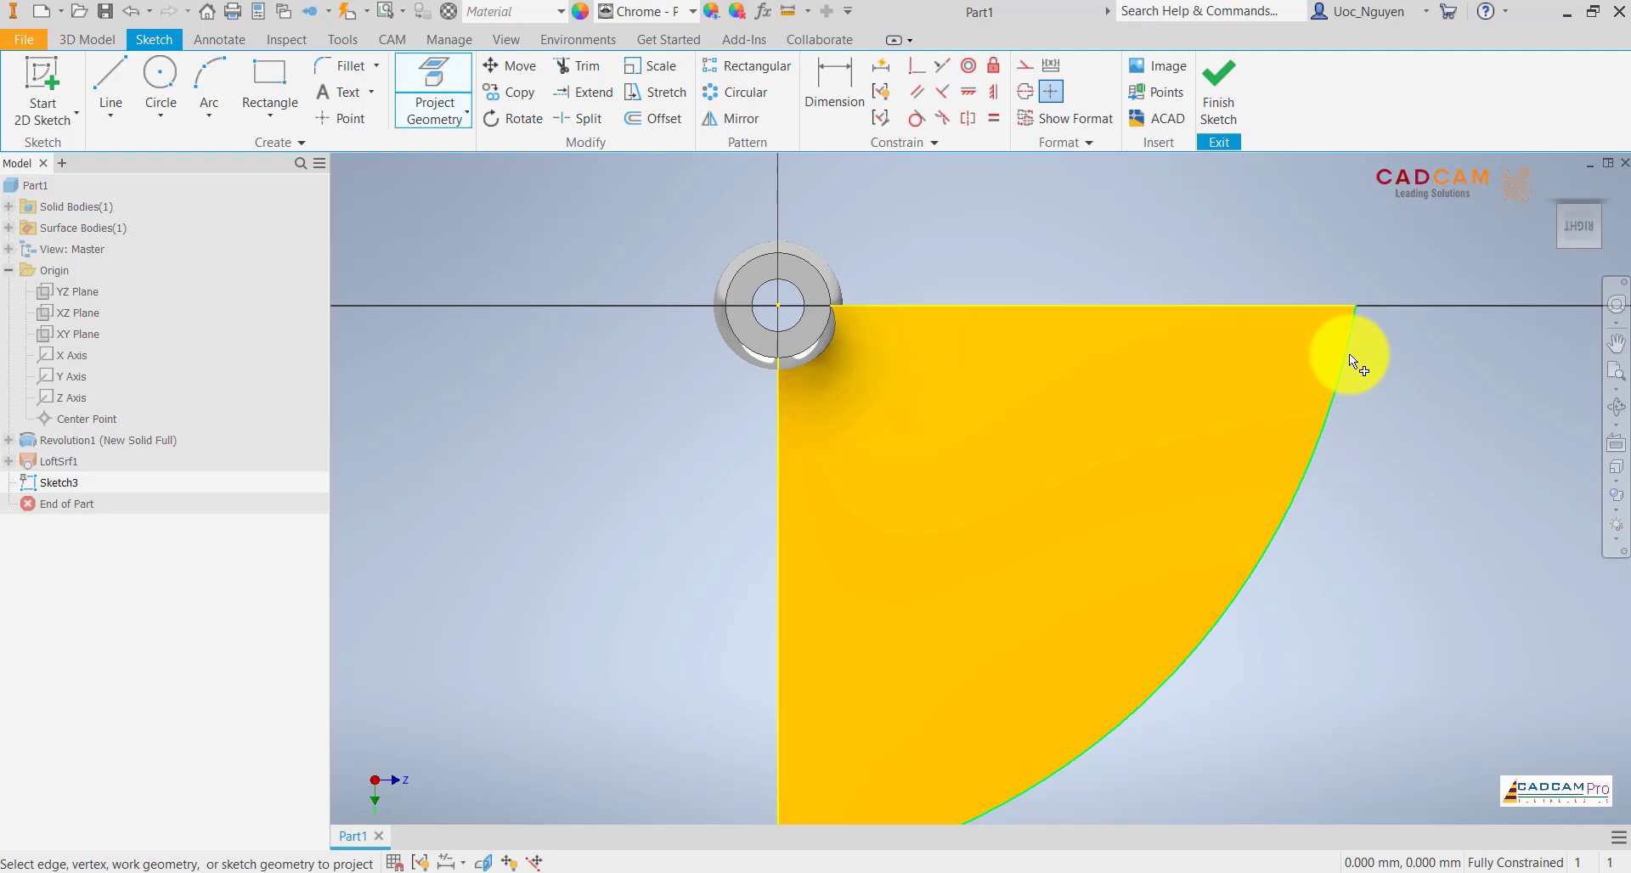
pyautogui.moveTo(1385, 477); pyautogui.dragTo(1328, 455, button='middle')
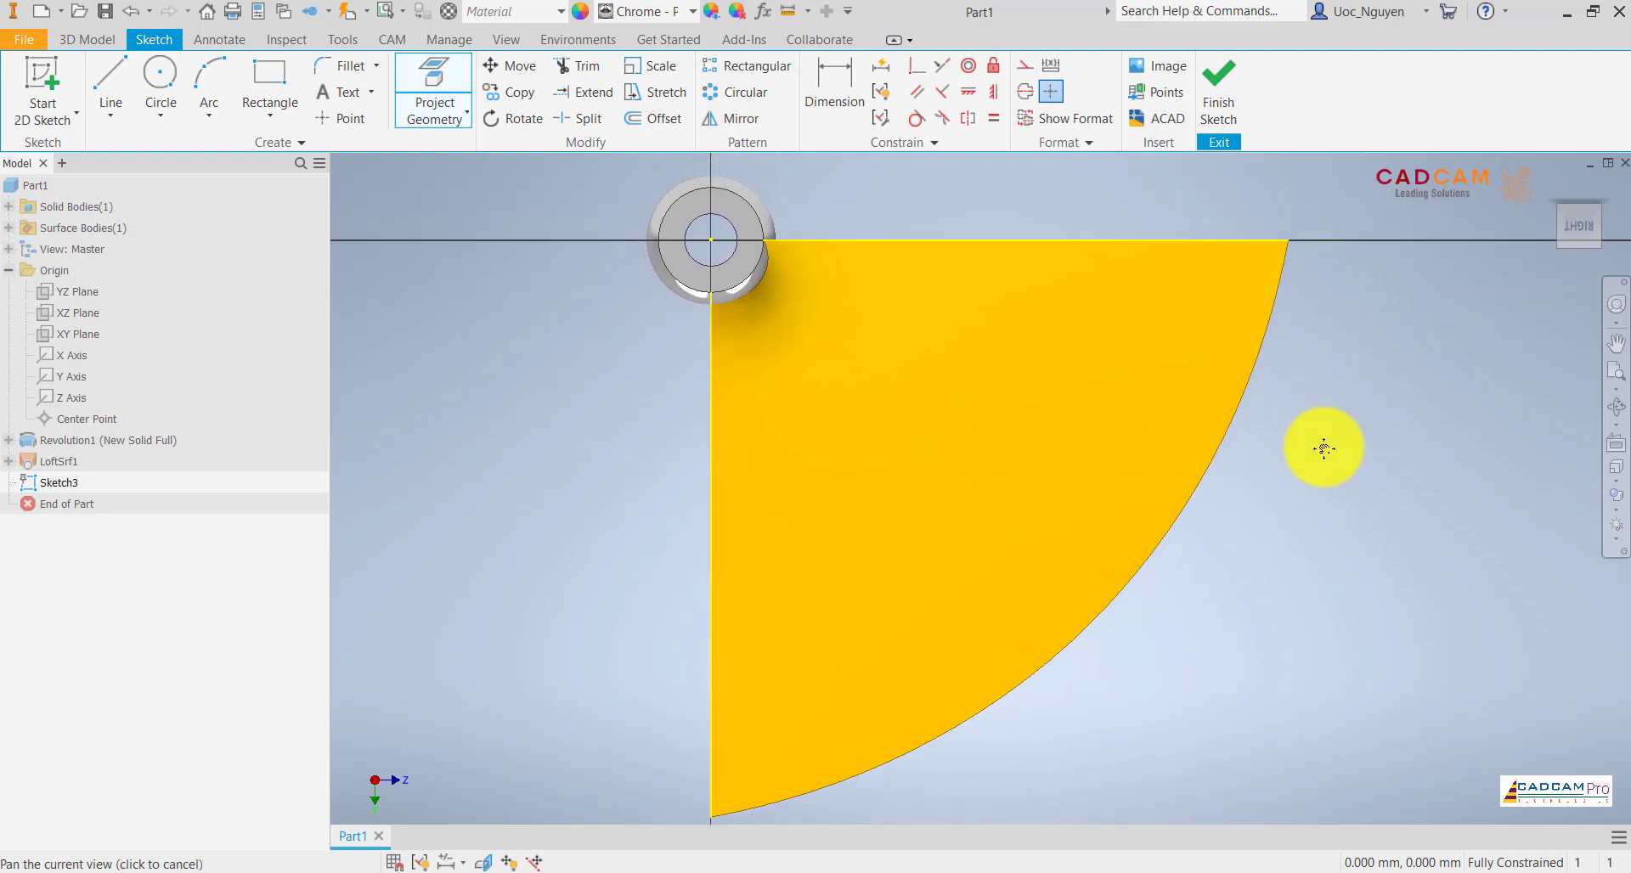
pyautogui.scroll(2, 783, 278)
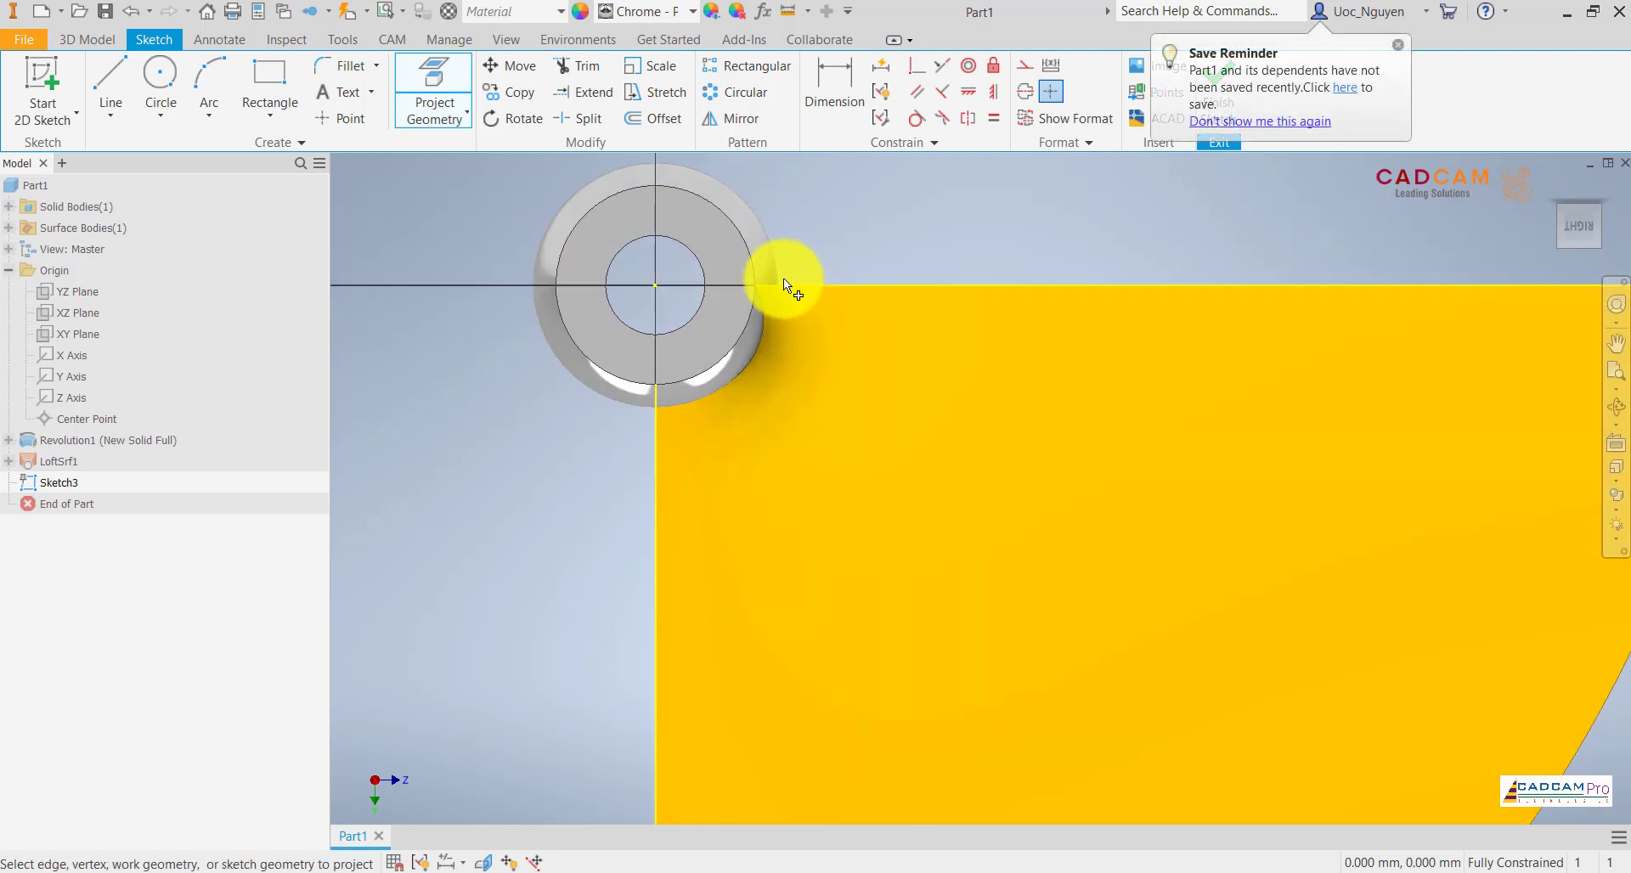
pyautogui.scroll(2, 782, 278)
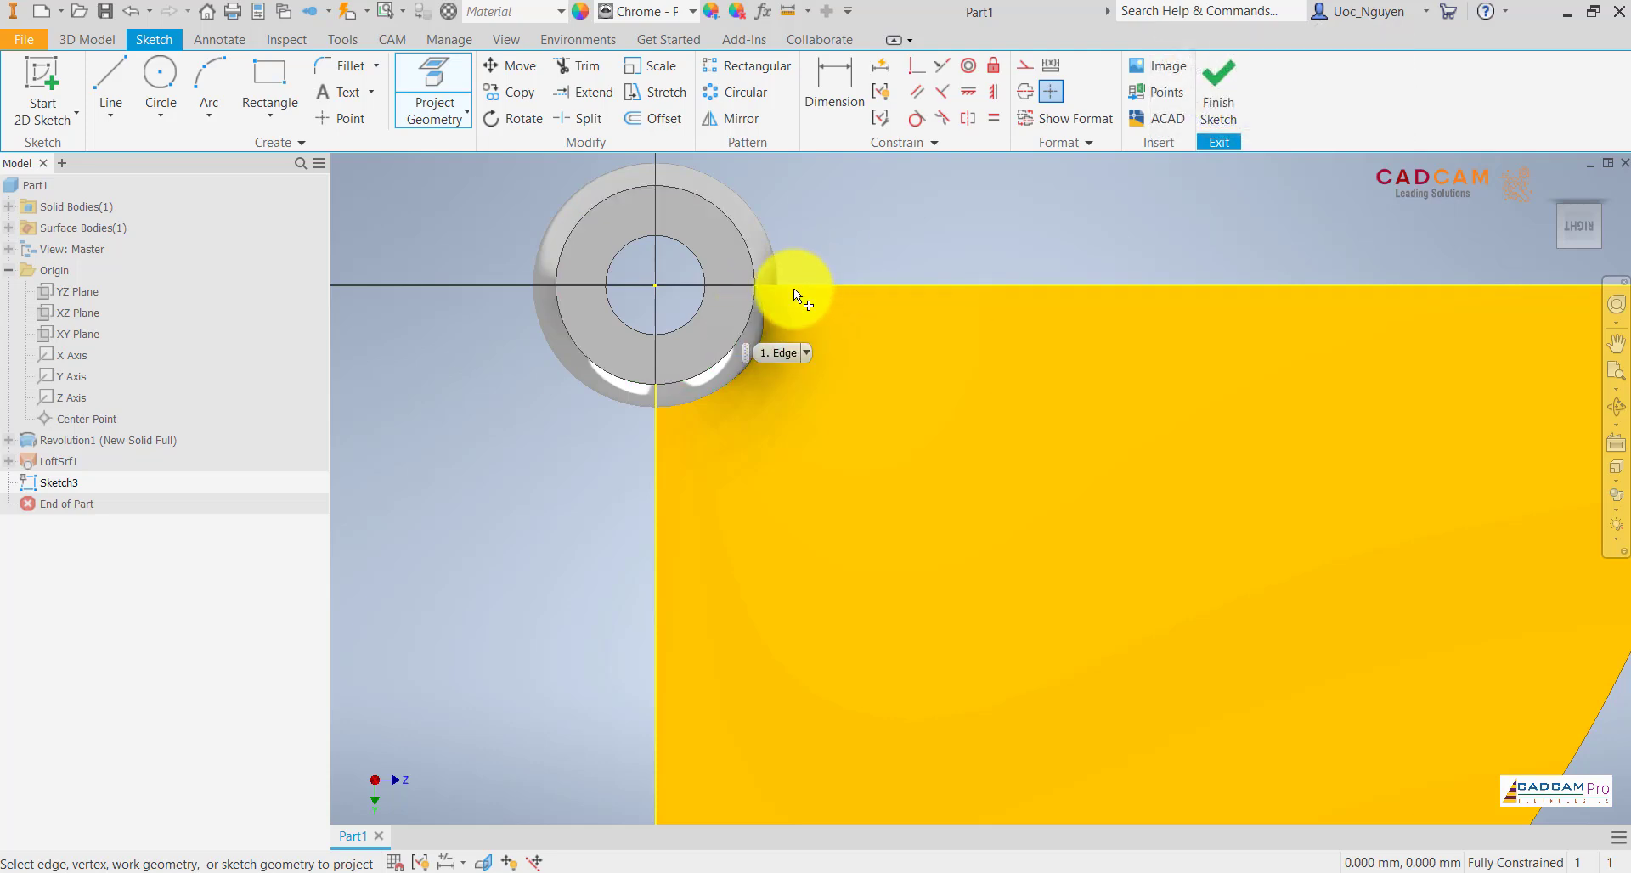
pyautogui.click(751, 316)
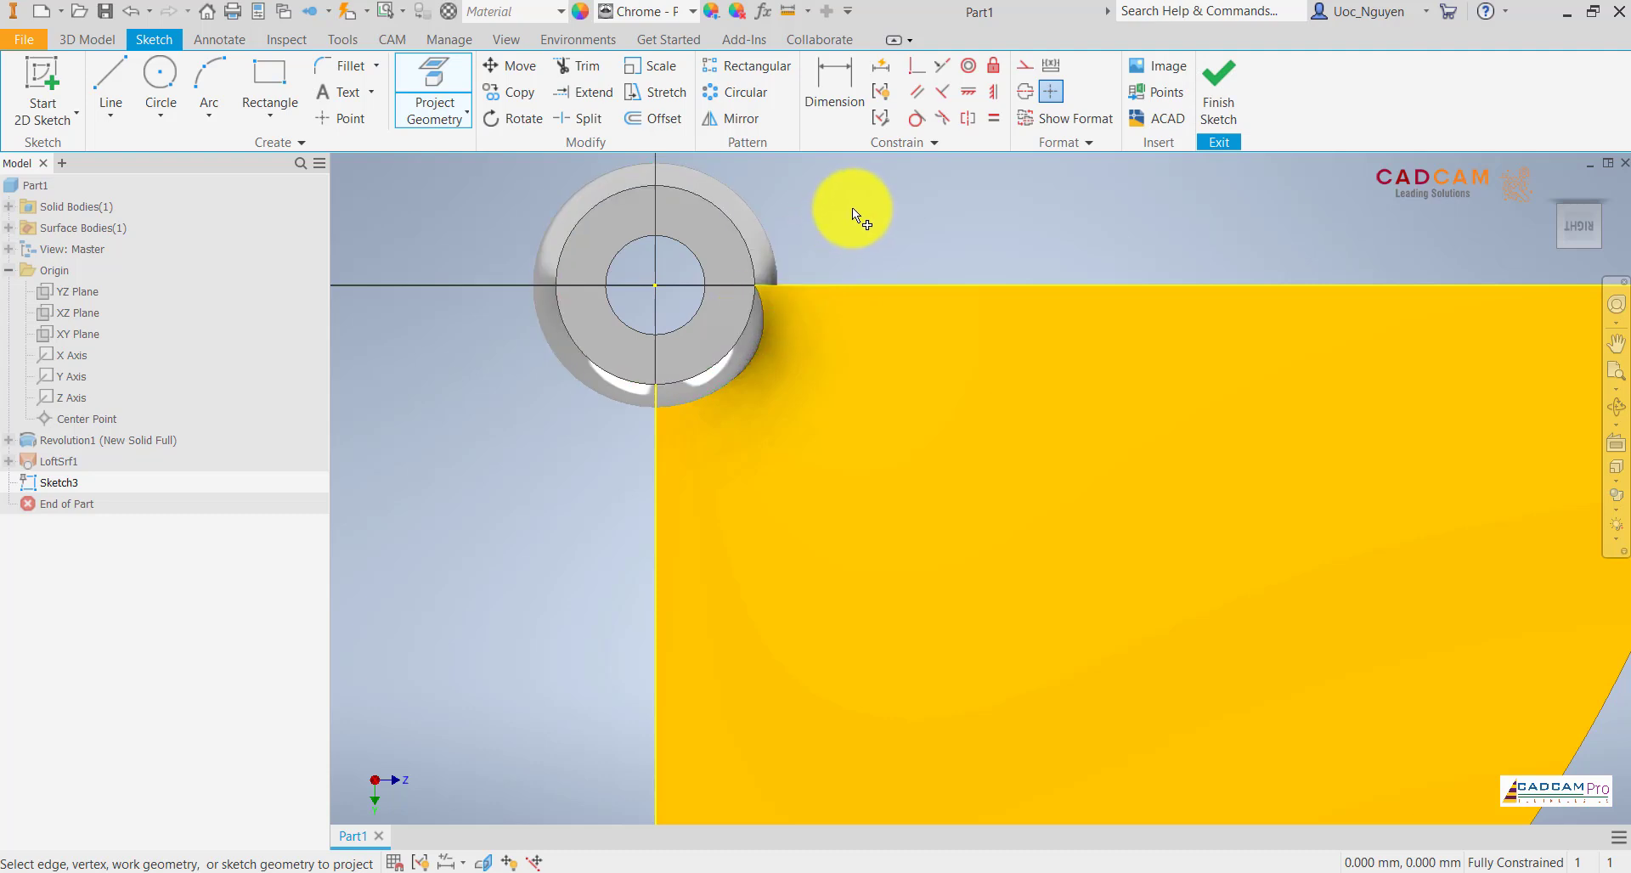
# - Draw three three-point arcs forming a closed teardrop loop off the hub circle
pyautogui.click(205, 78)
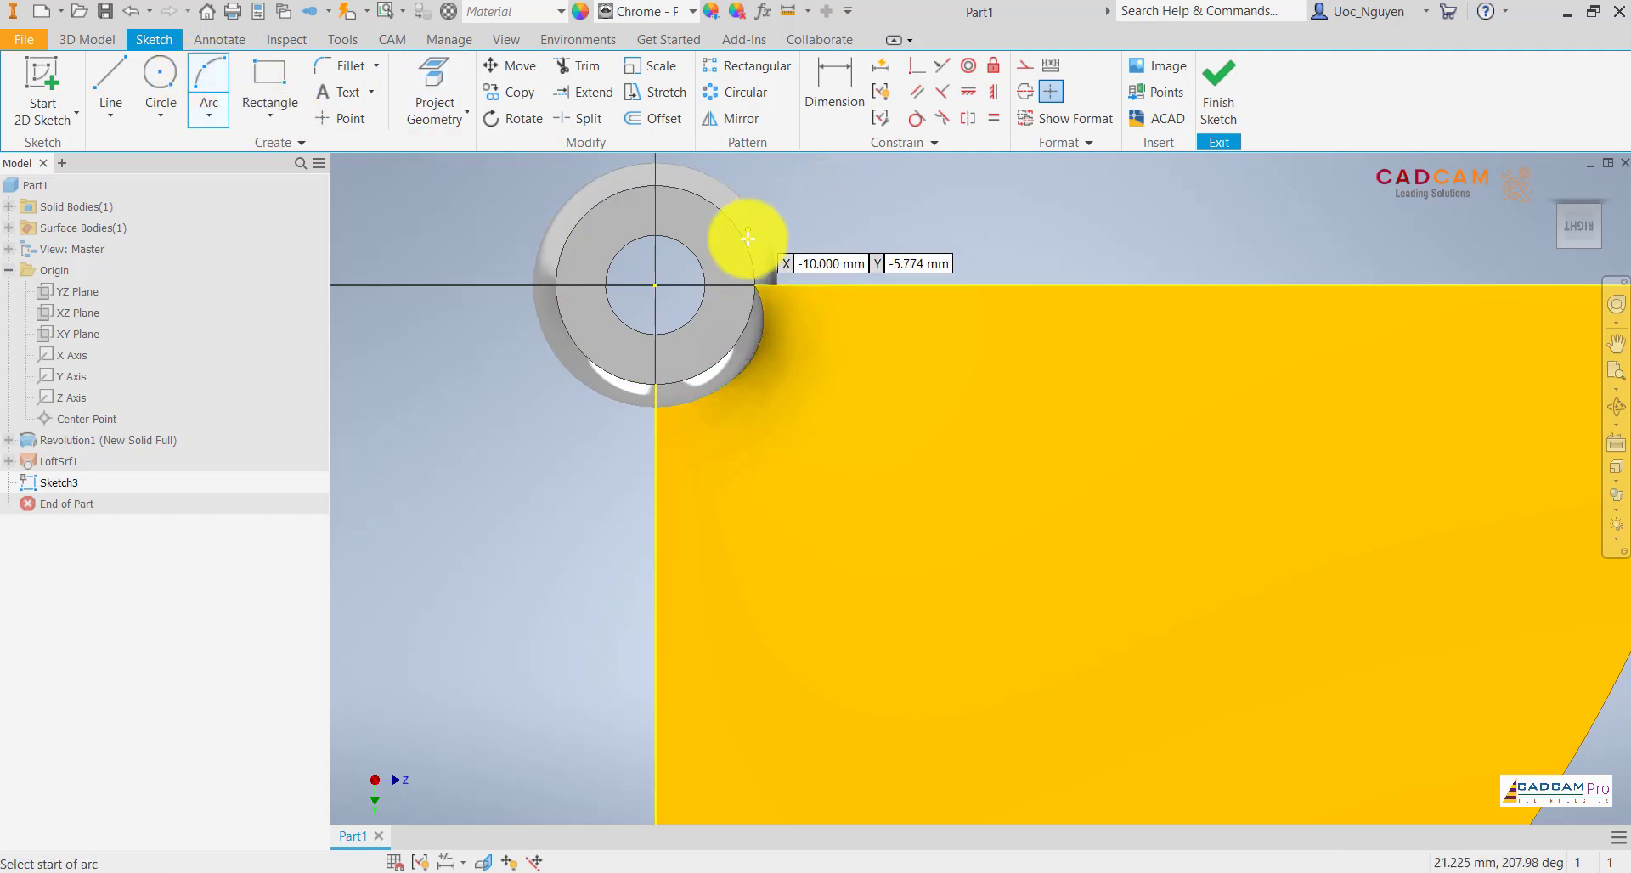
pyautogui.click(756, 285)
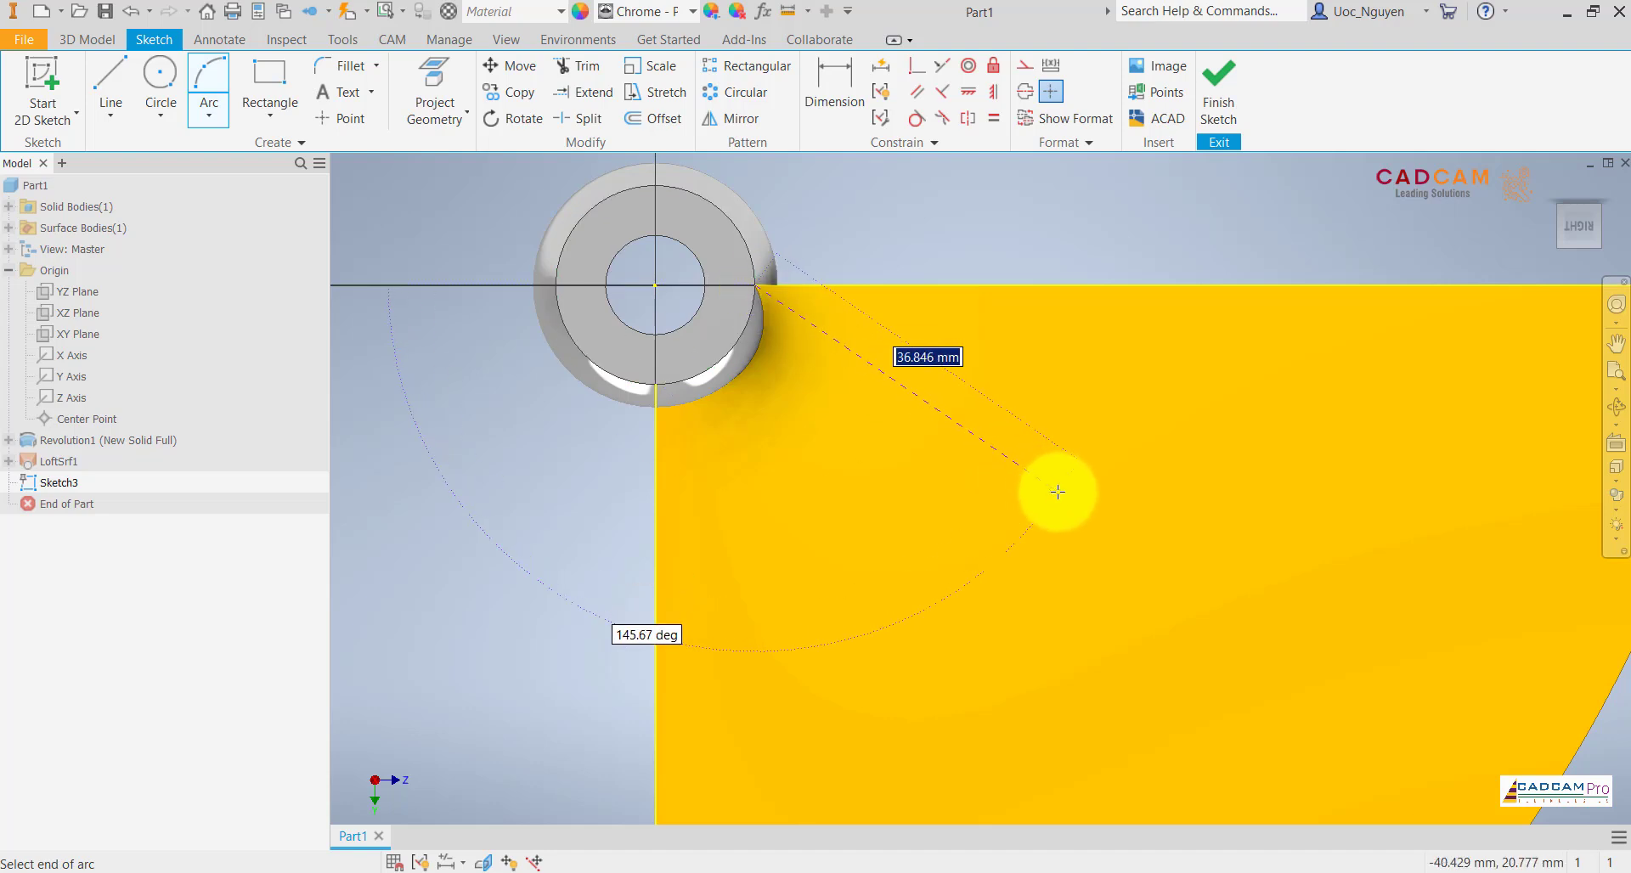
pyautogui.click(1069, 485)
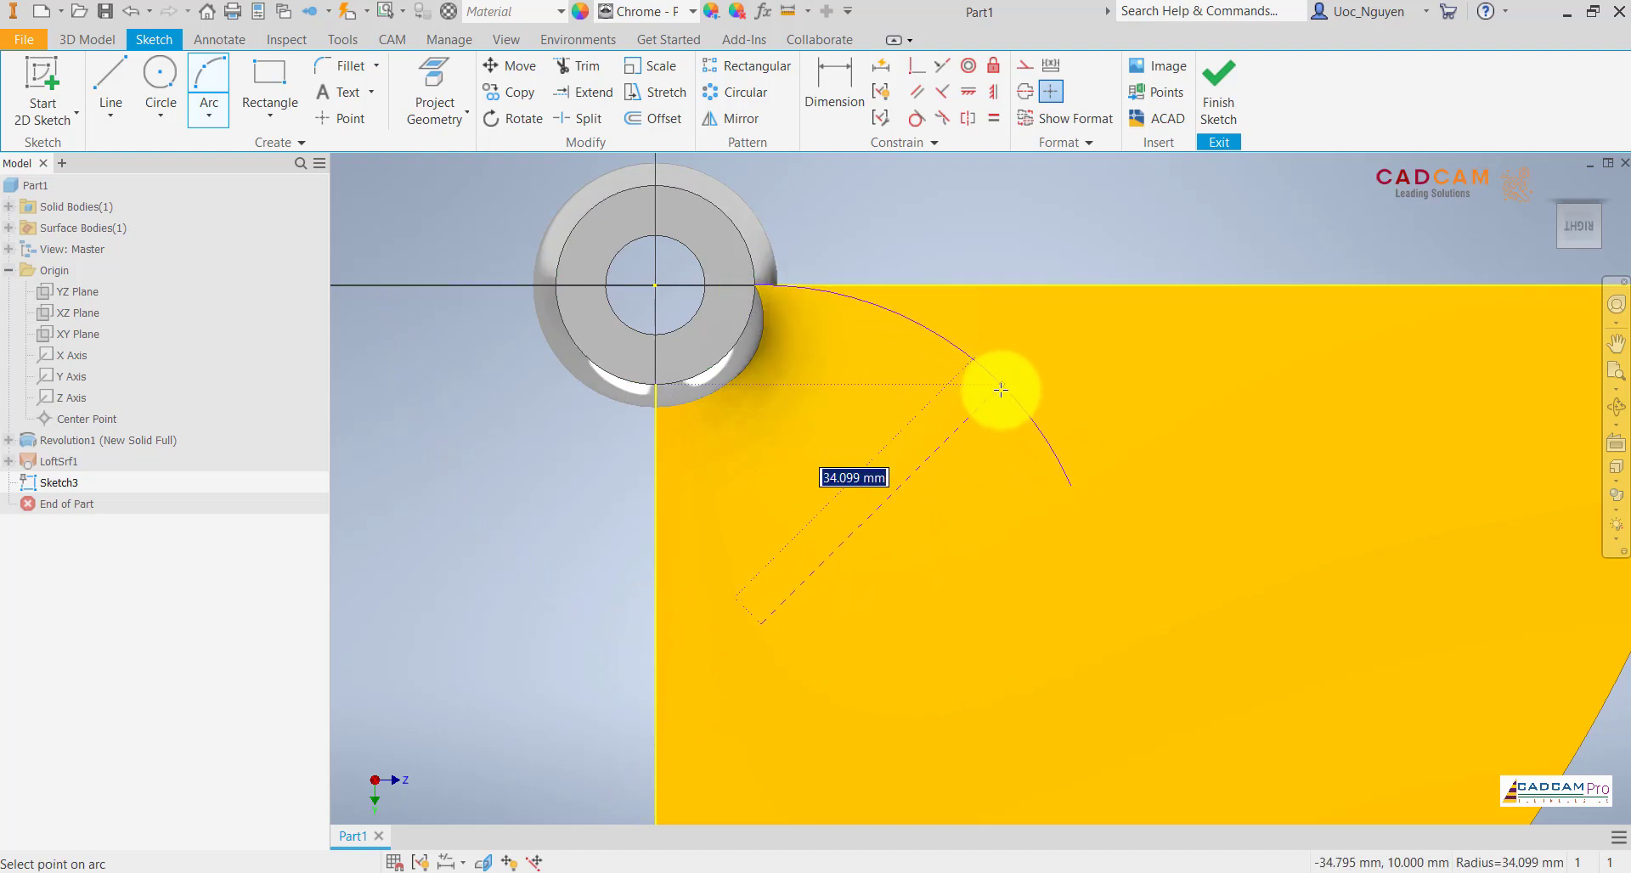
pyautogui.click(1001, 387)
pyautogui.scroll(2, 975, 341)
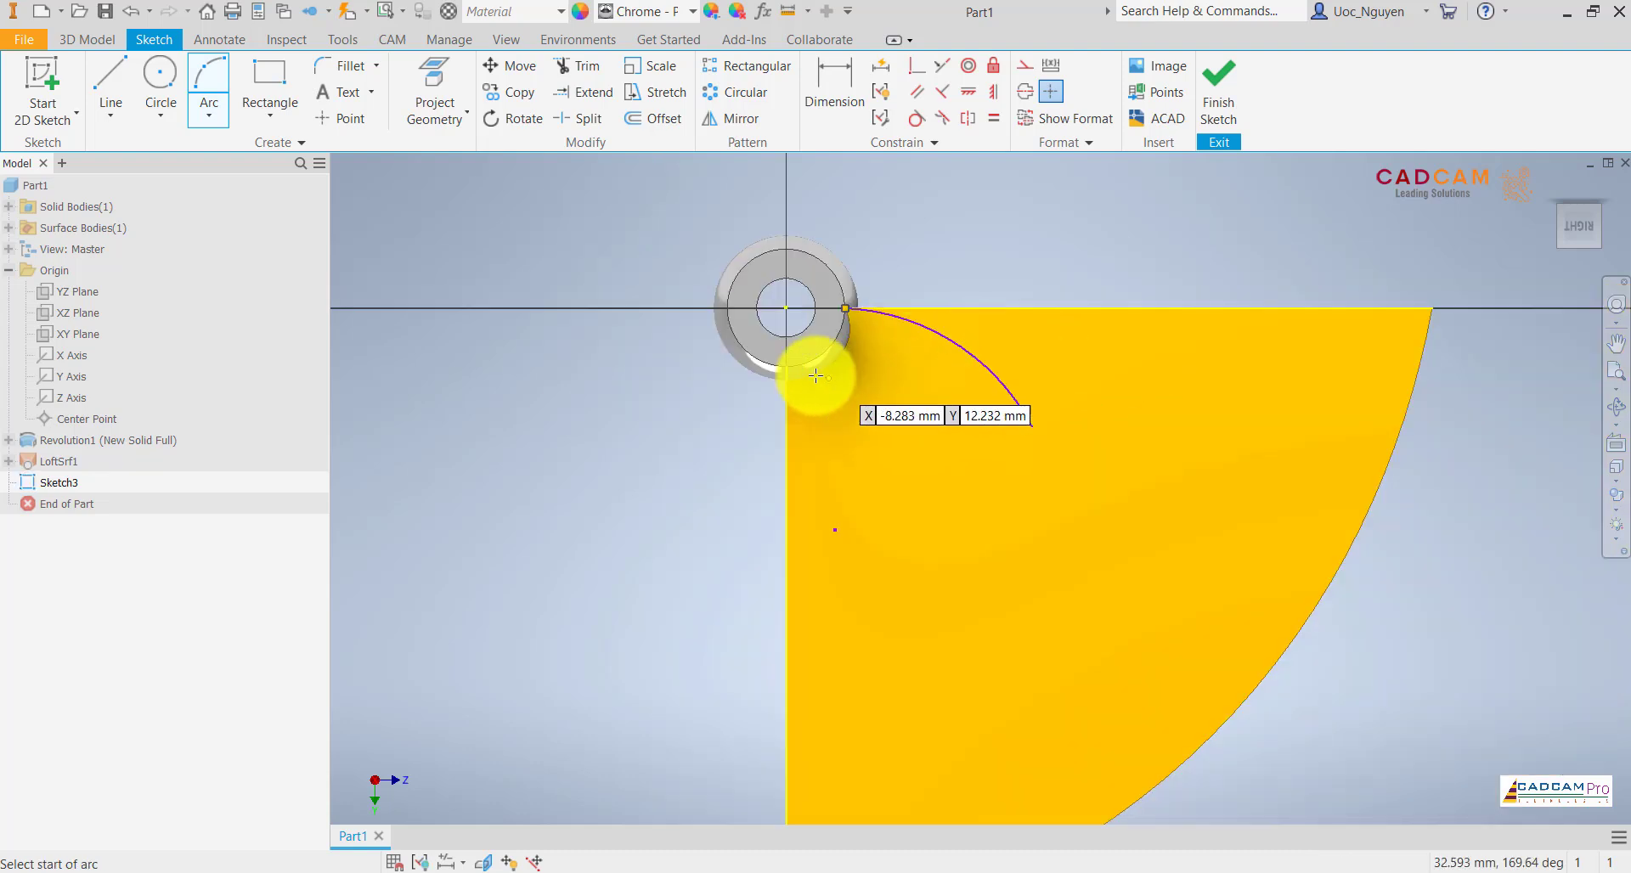
pyautogui.click(788, 372)
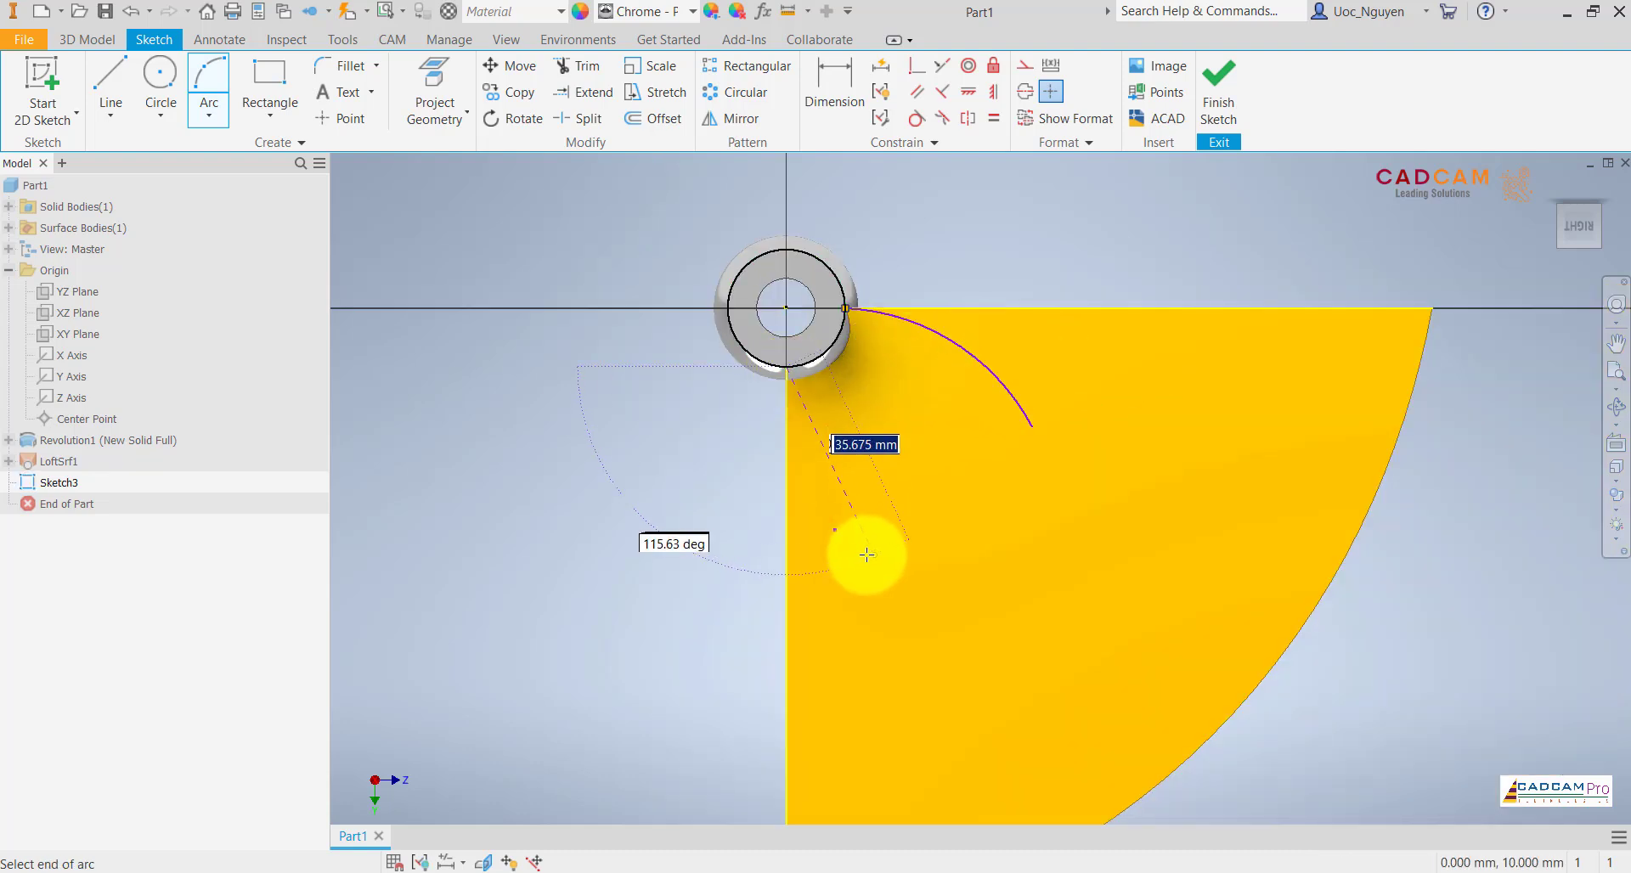
pyautogui.click(856, 547)
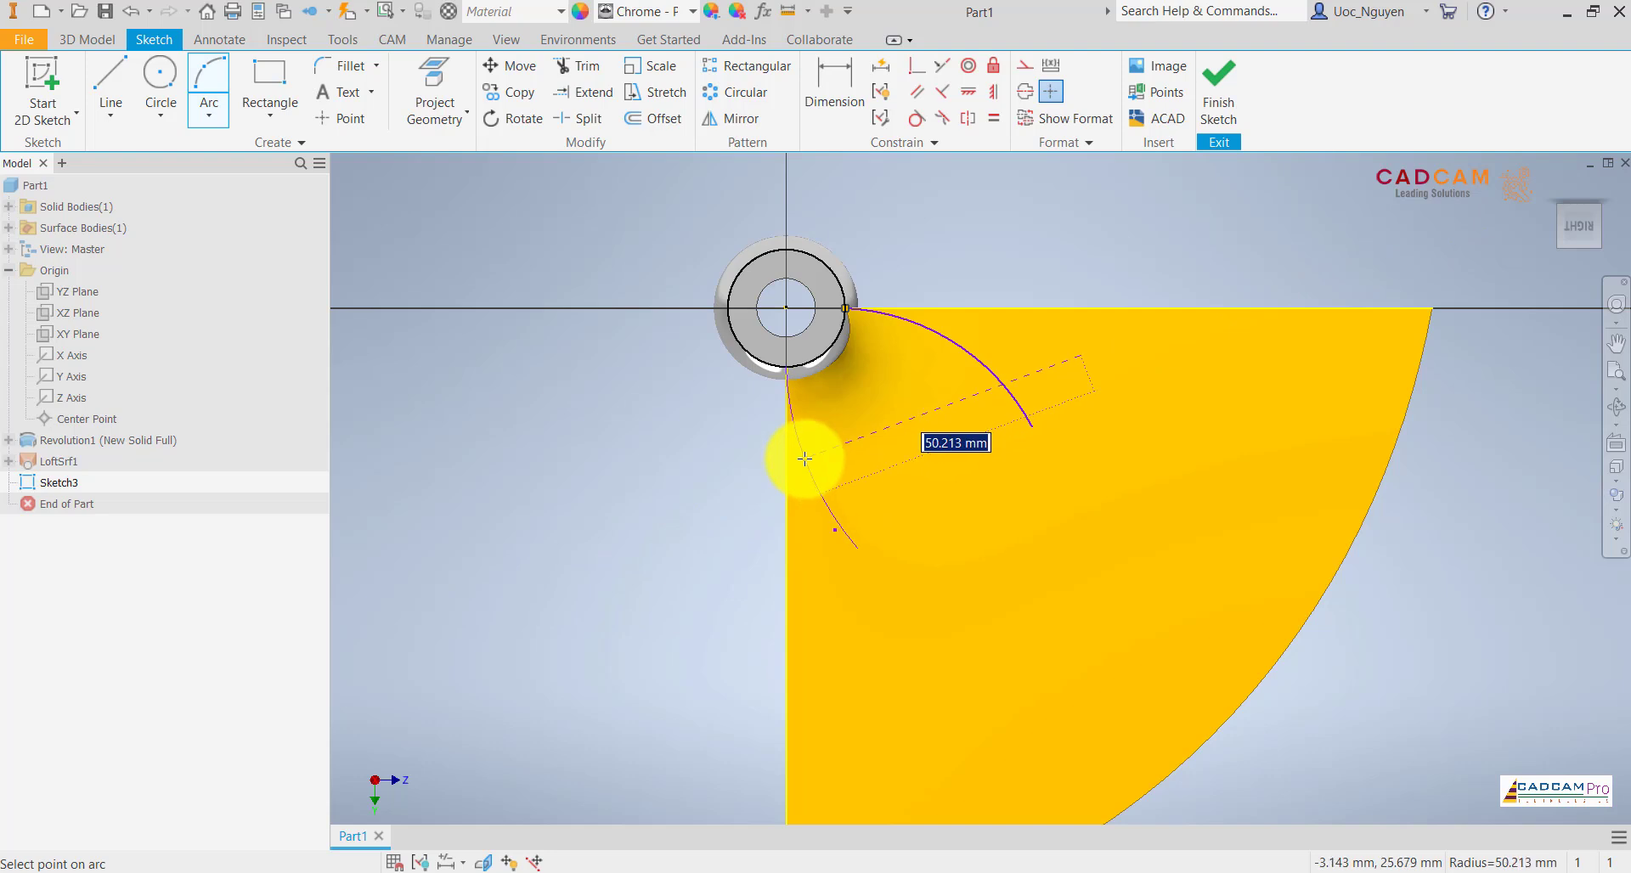
pyautogui.click(806, 459)
pyautogui.click(858, 548)
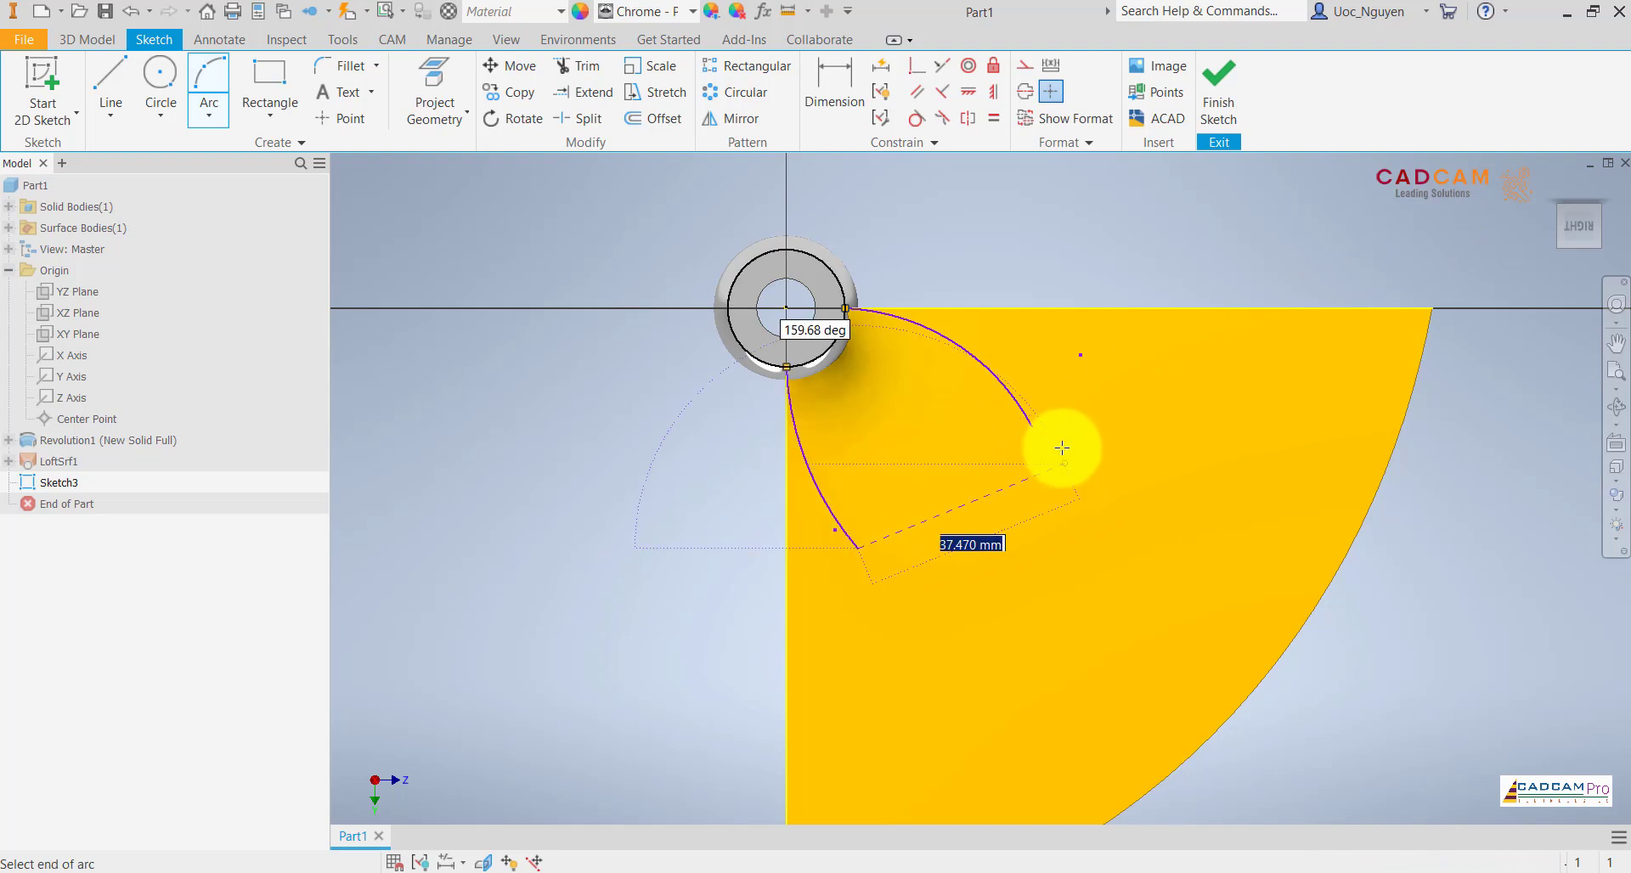
pyautogui.click(1033, 428)
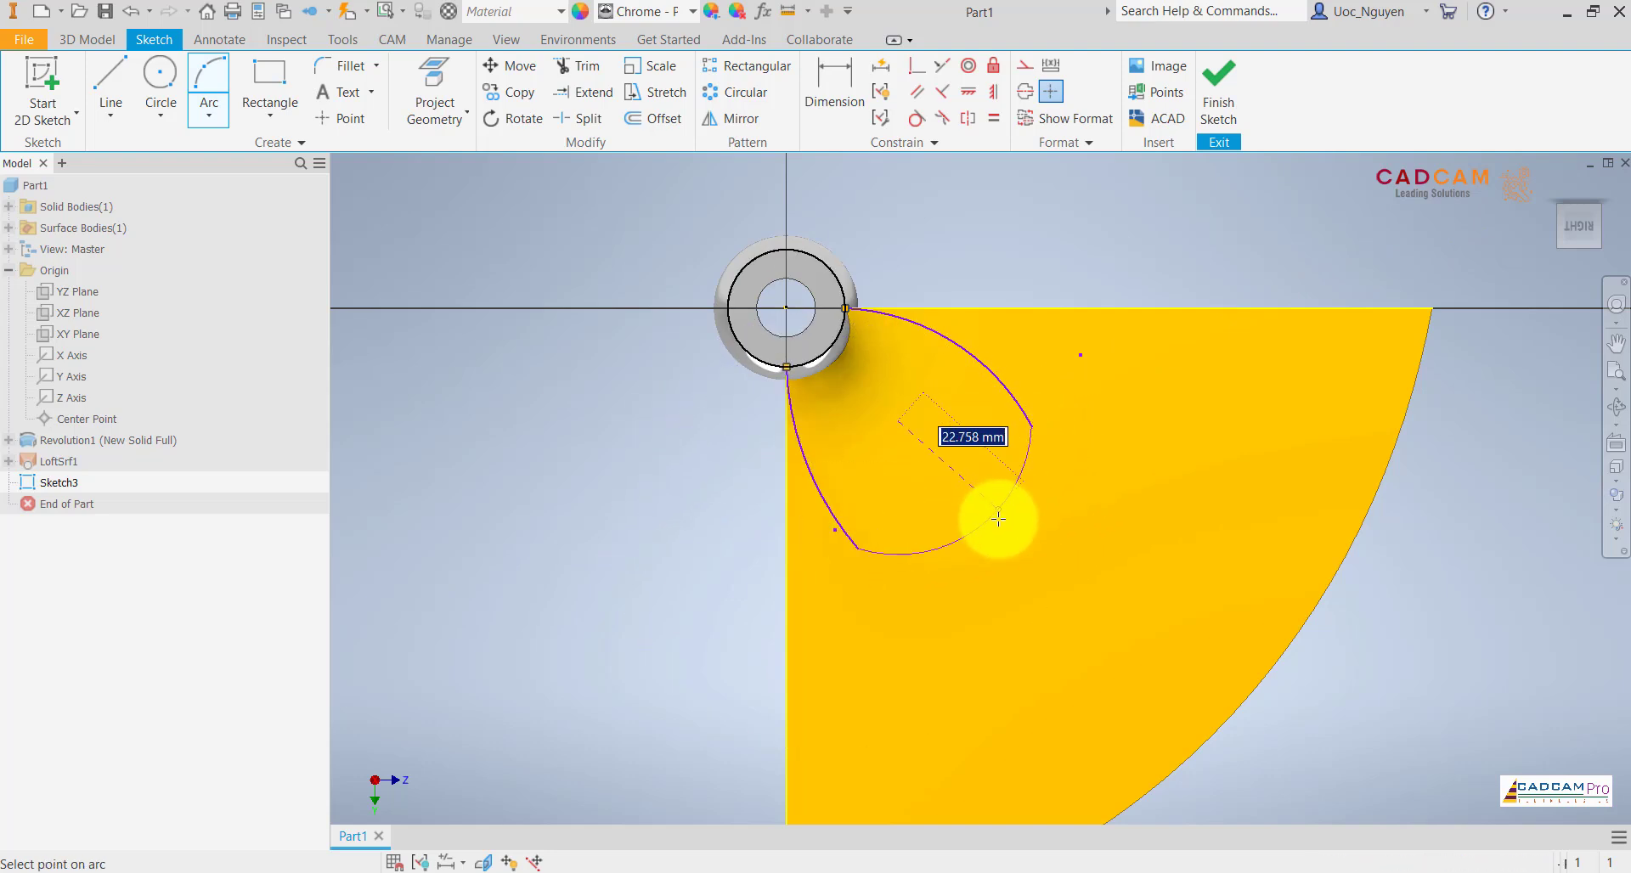
pyautogui.click(1004, 527)
pyautogui.press('Escape')
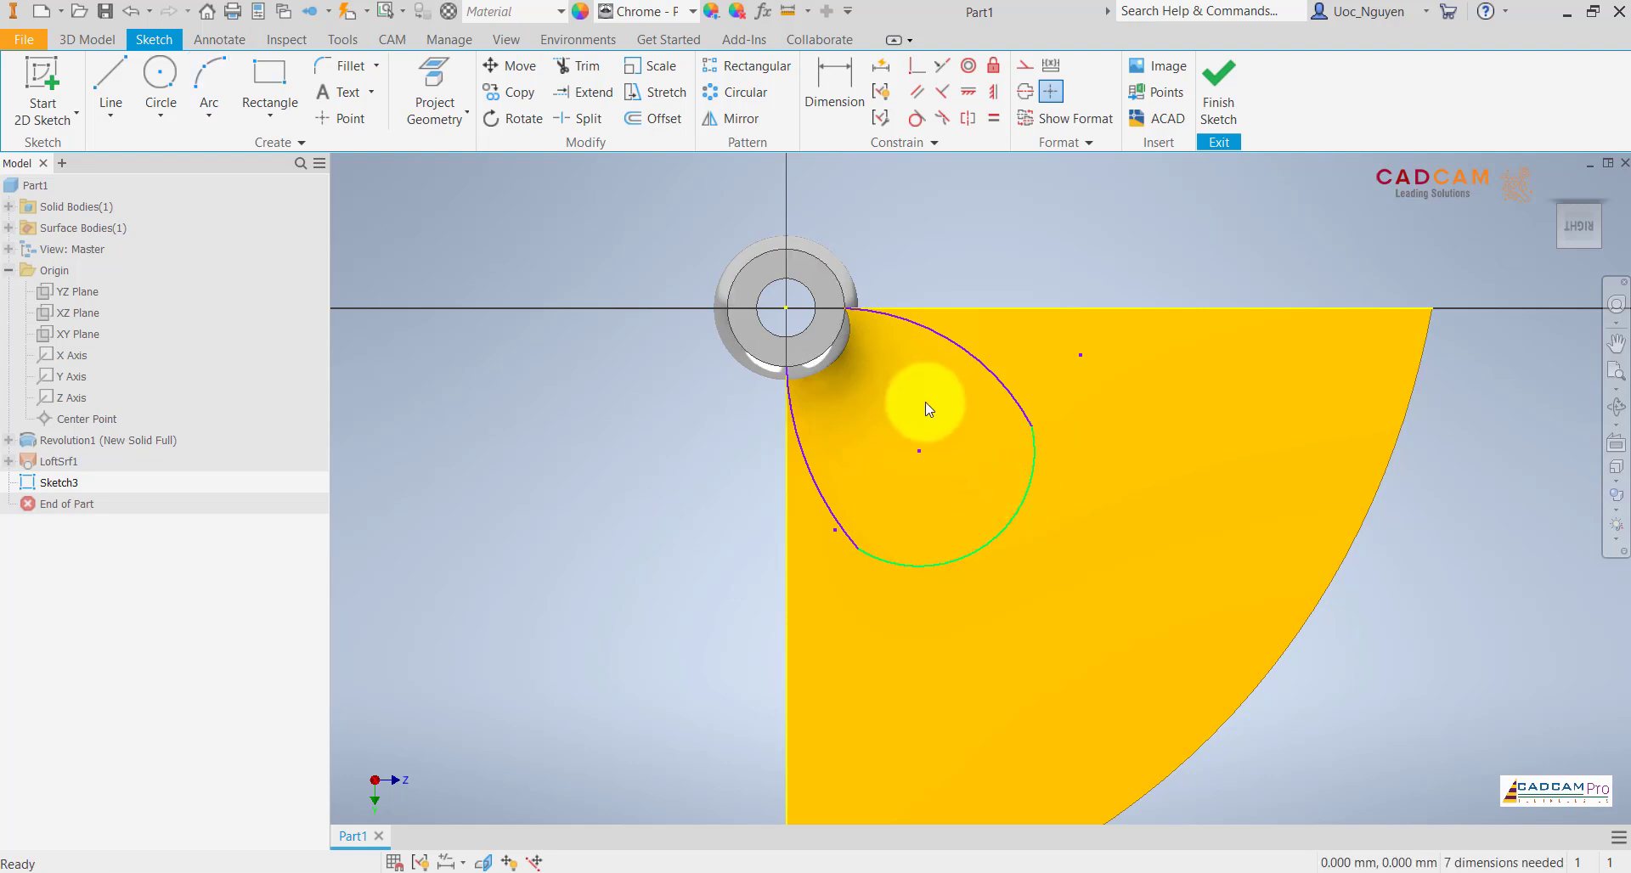
# - Make the teardrop arcs tangent to each other and to the projected top and vertical edges
pyautogui.scroll(3, 930, 355)
pyautogui.click(916, 118)
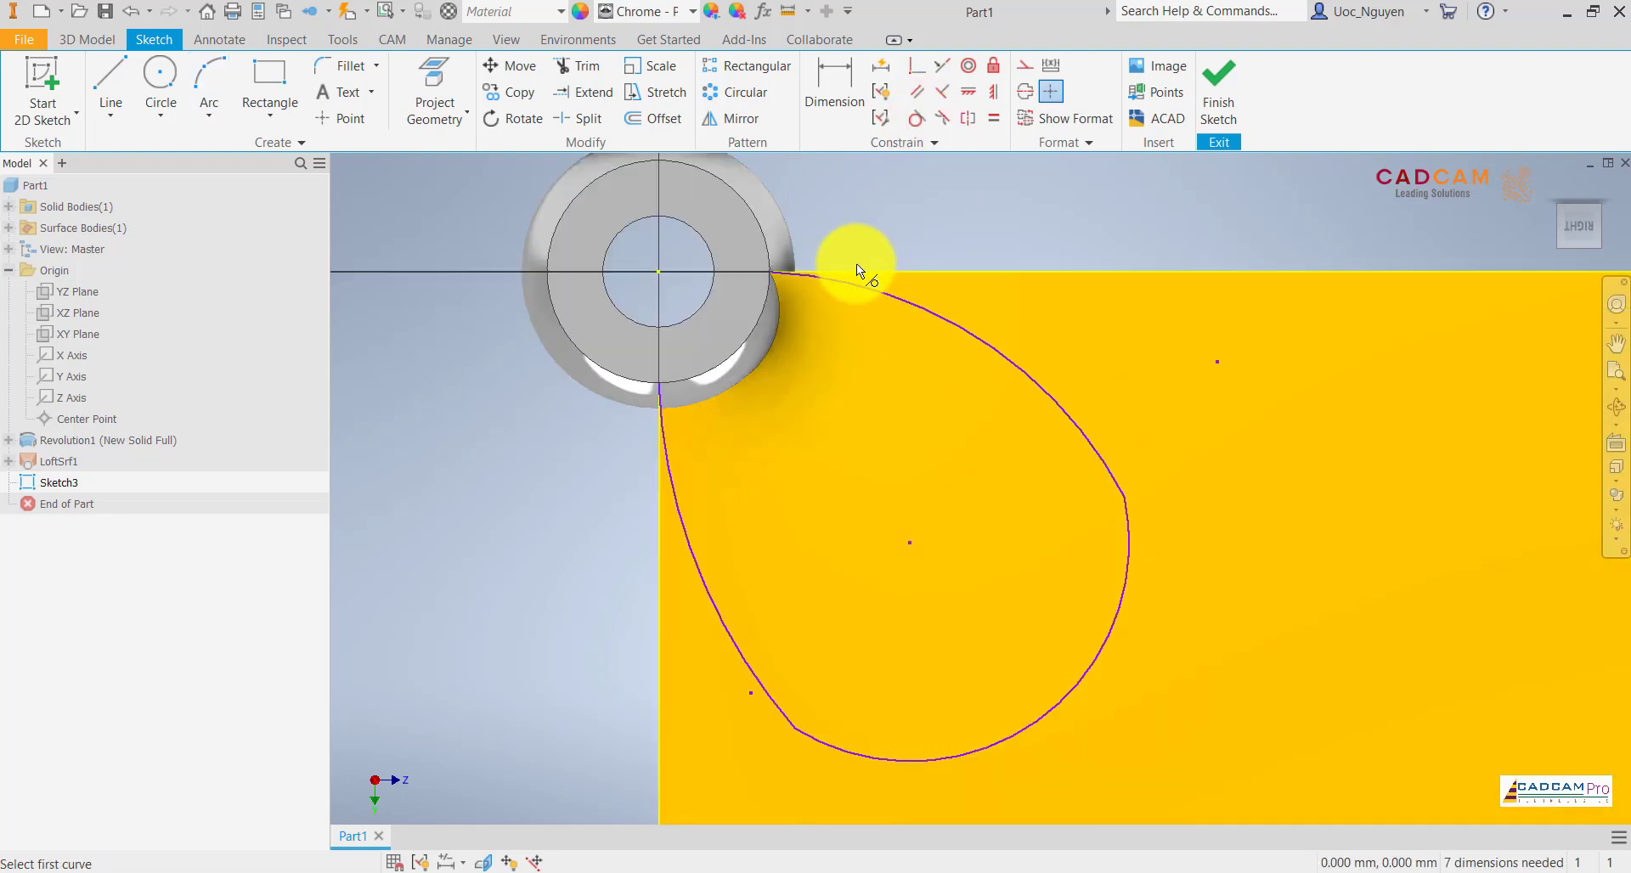
pyautogui.click(850, 284)
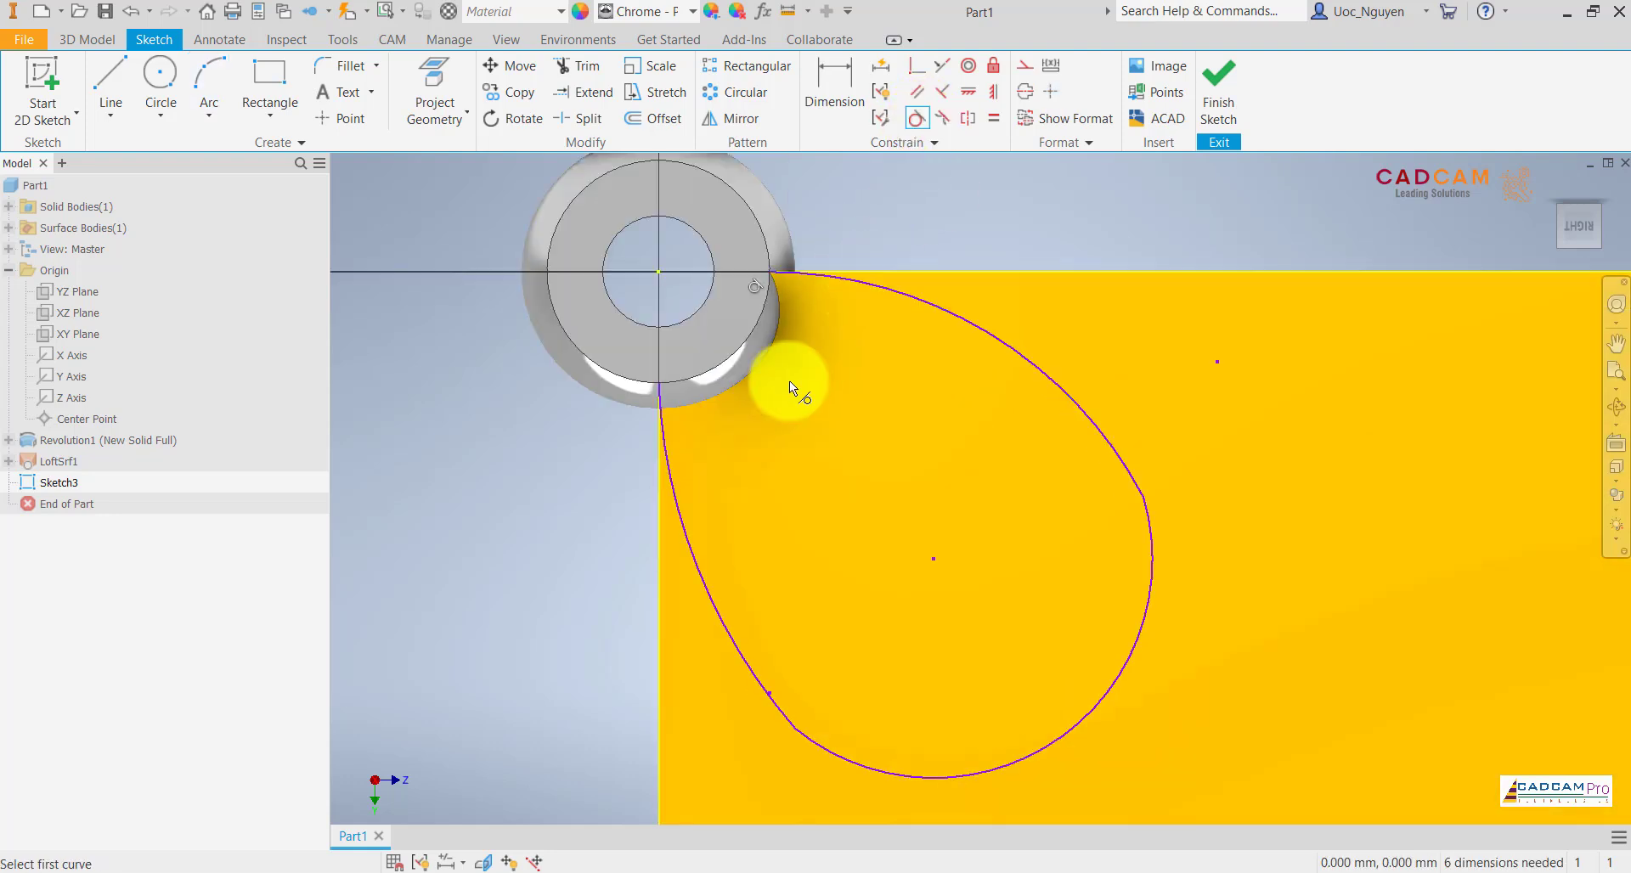
pyautogui.click(670, 442)
pyautogui.click(661, 461)
pyautogui.click(781, 739)
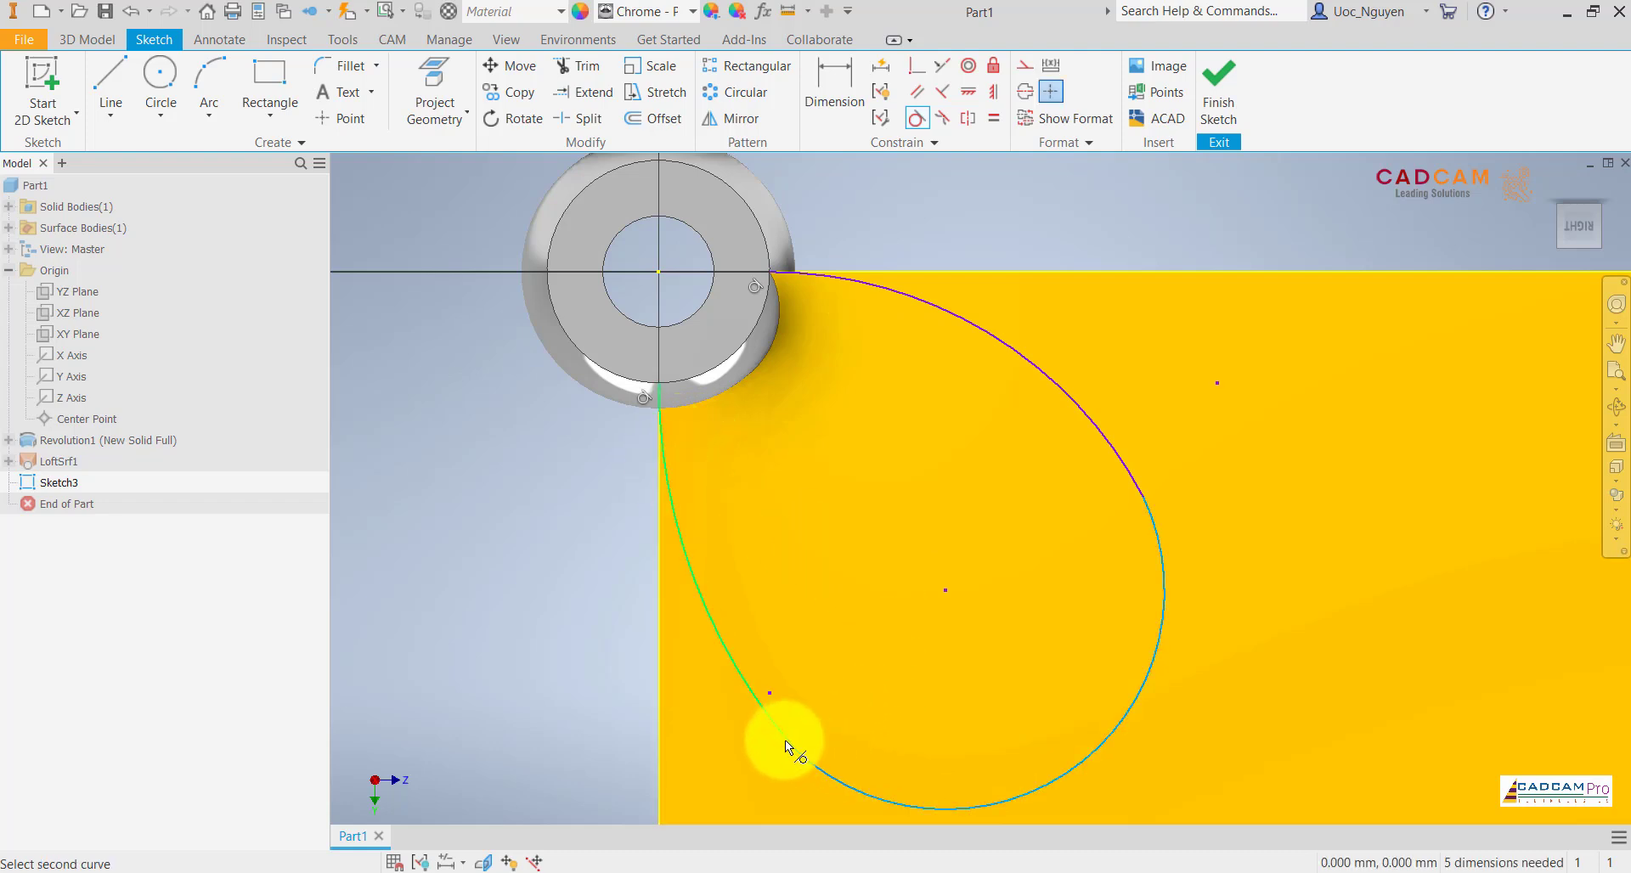
pyautogui.click(1111, 659)
pyautogui.click(1134, 487)
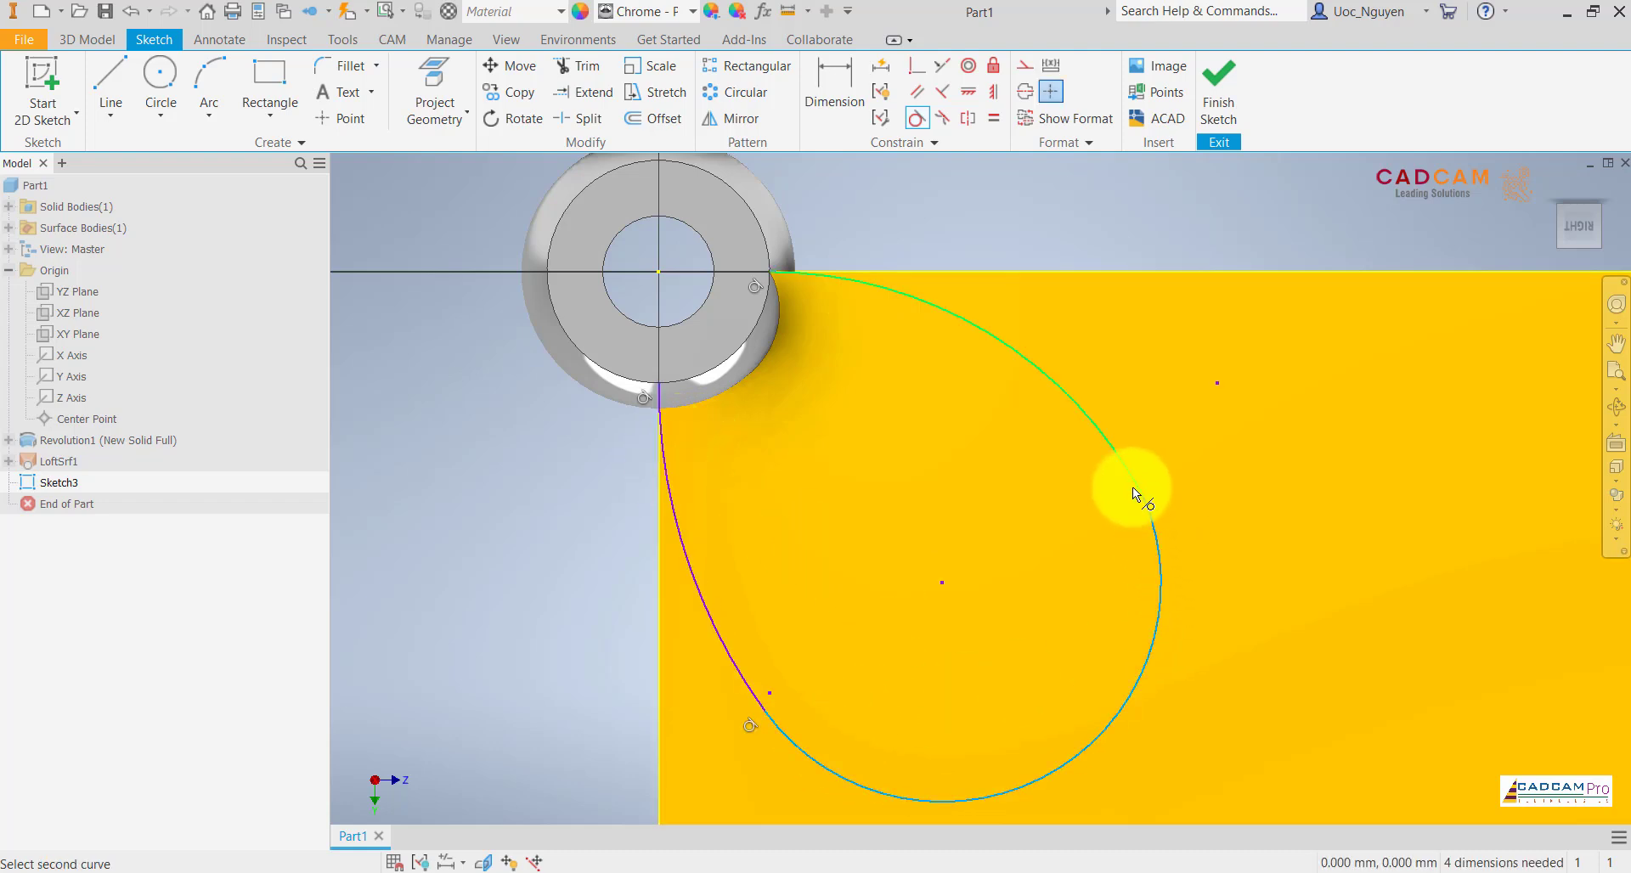
# - Add a construction line from the teardrop's rounded-end centre to the hub centre
pyautogui.click(114, 85)
pyautogui.click(937, 577)
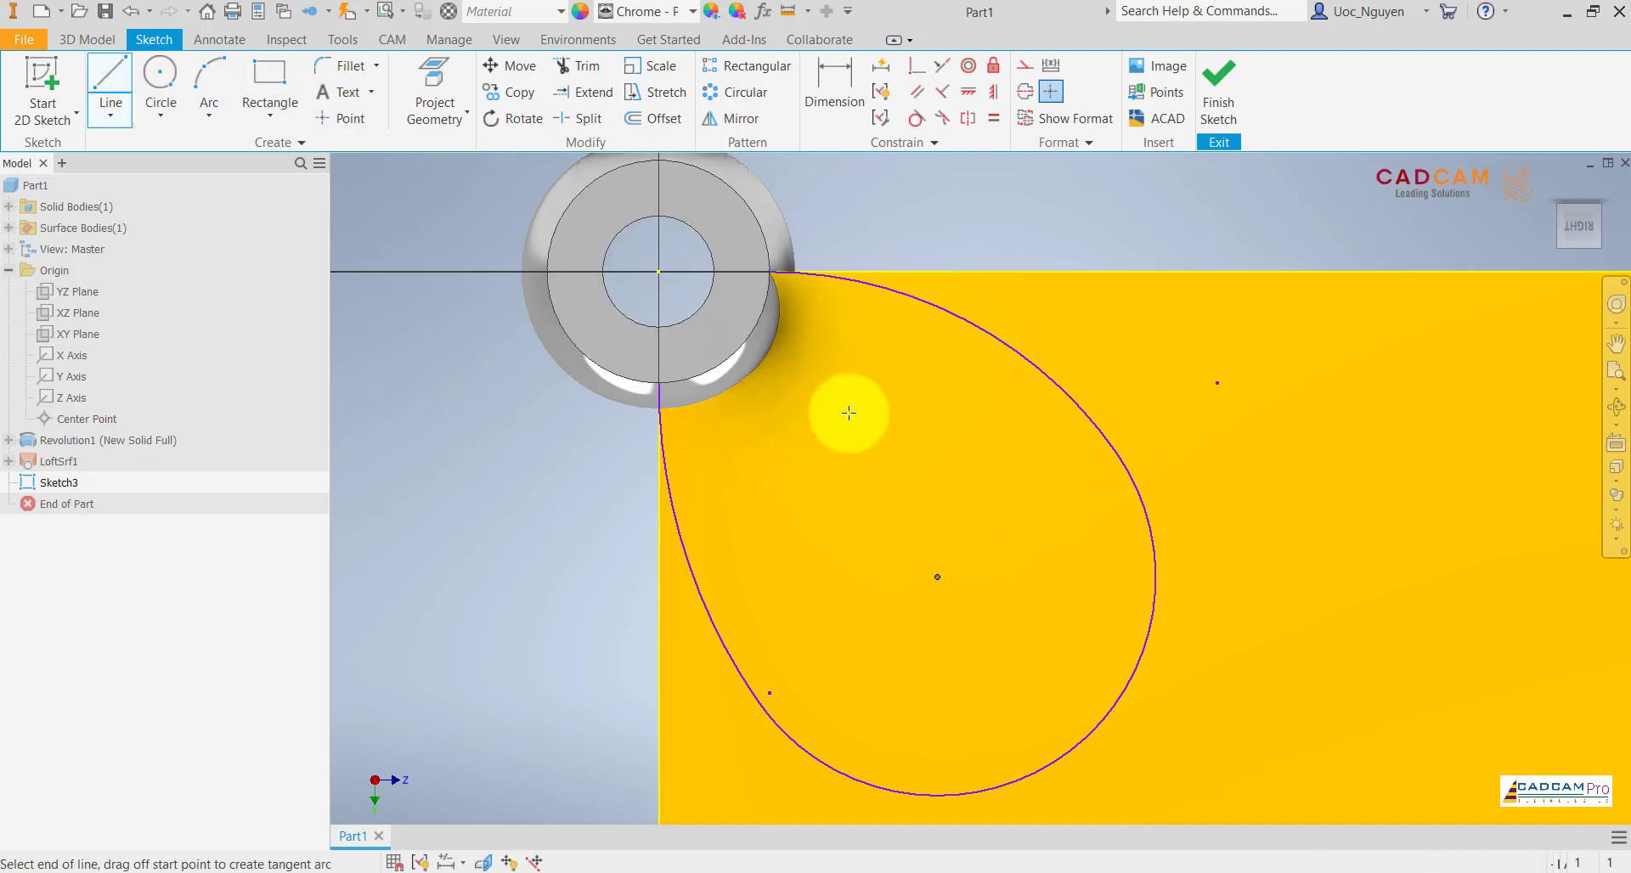
pyautogui.click(661, 274)
pyautogui.press('Escape')
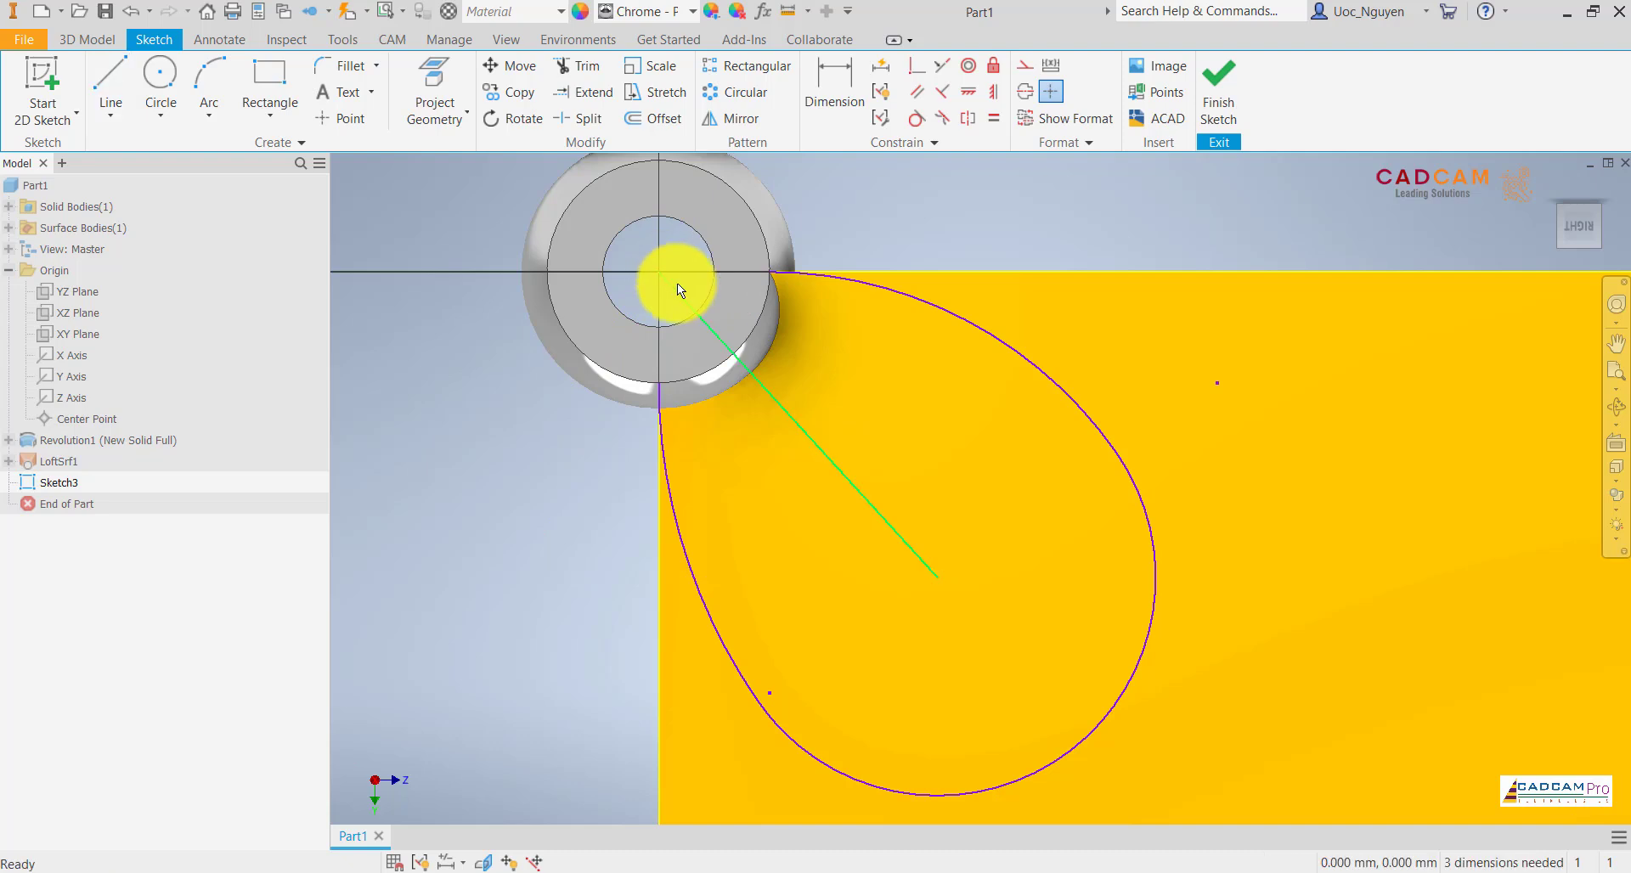
pyautogui.rightClick(928, 191)
pyautogui.click(1007, 192)
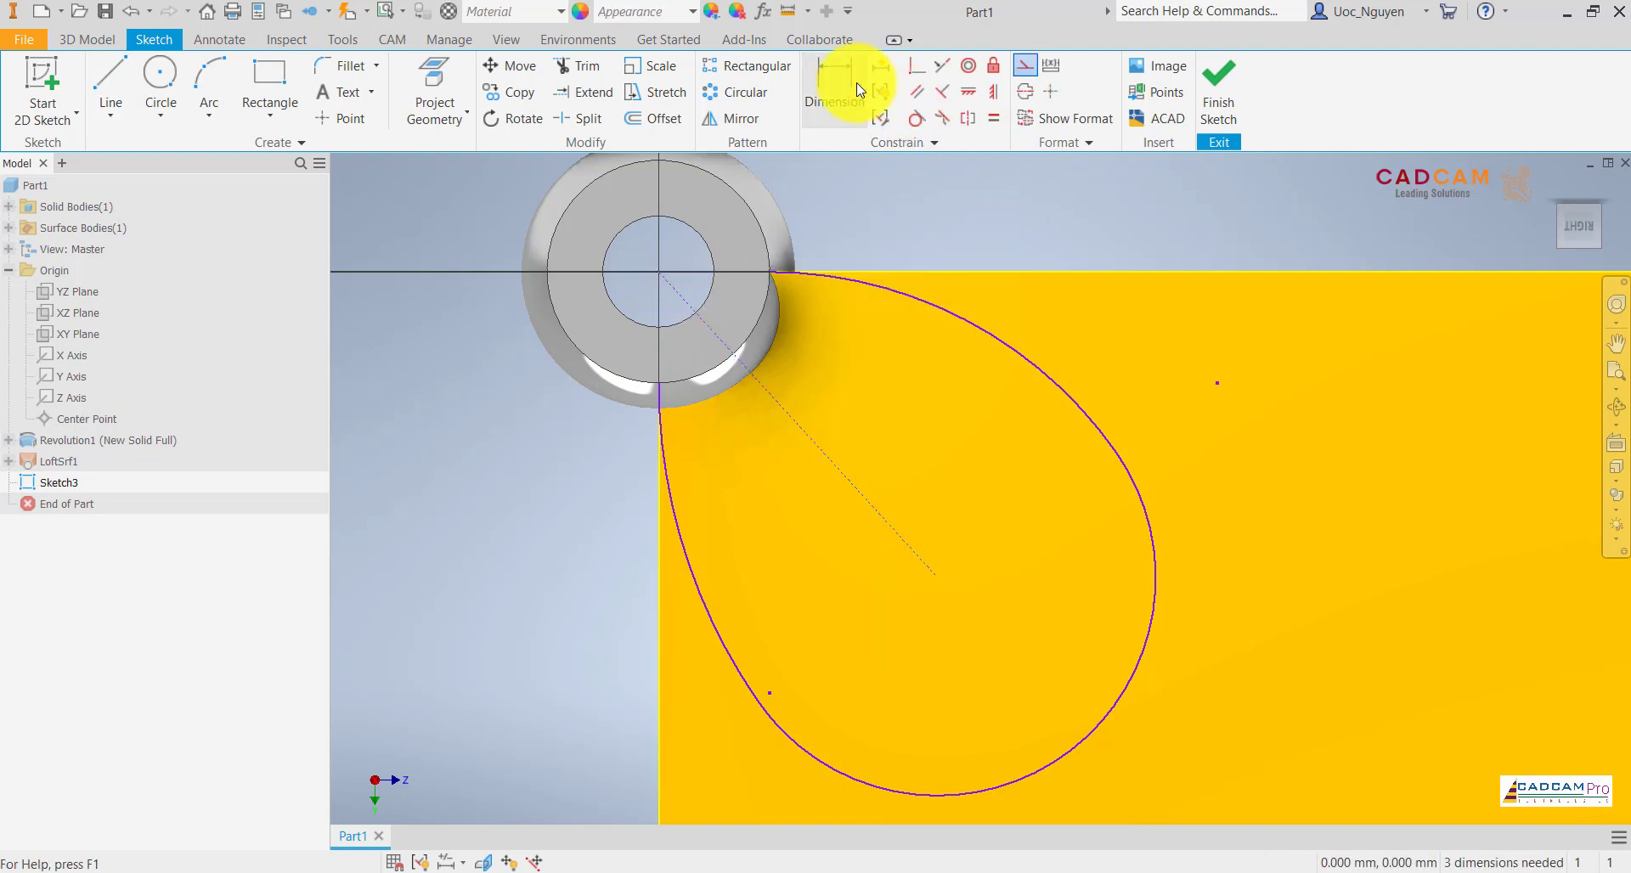
# - Try a 45° angle between the reference line and construction line, then undo it
pyautogui.press('d')
pyautogui.click(935, 272)
pyautogui.click(788, 419)
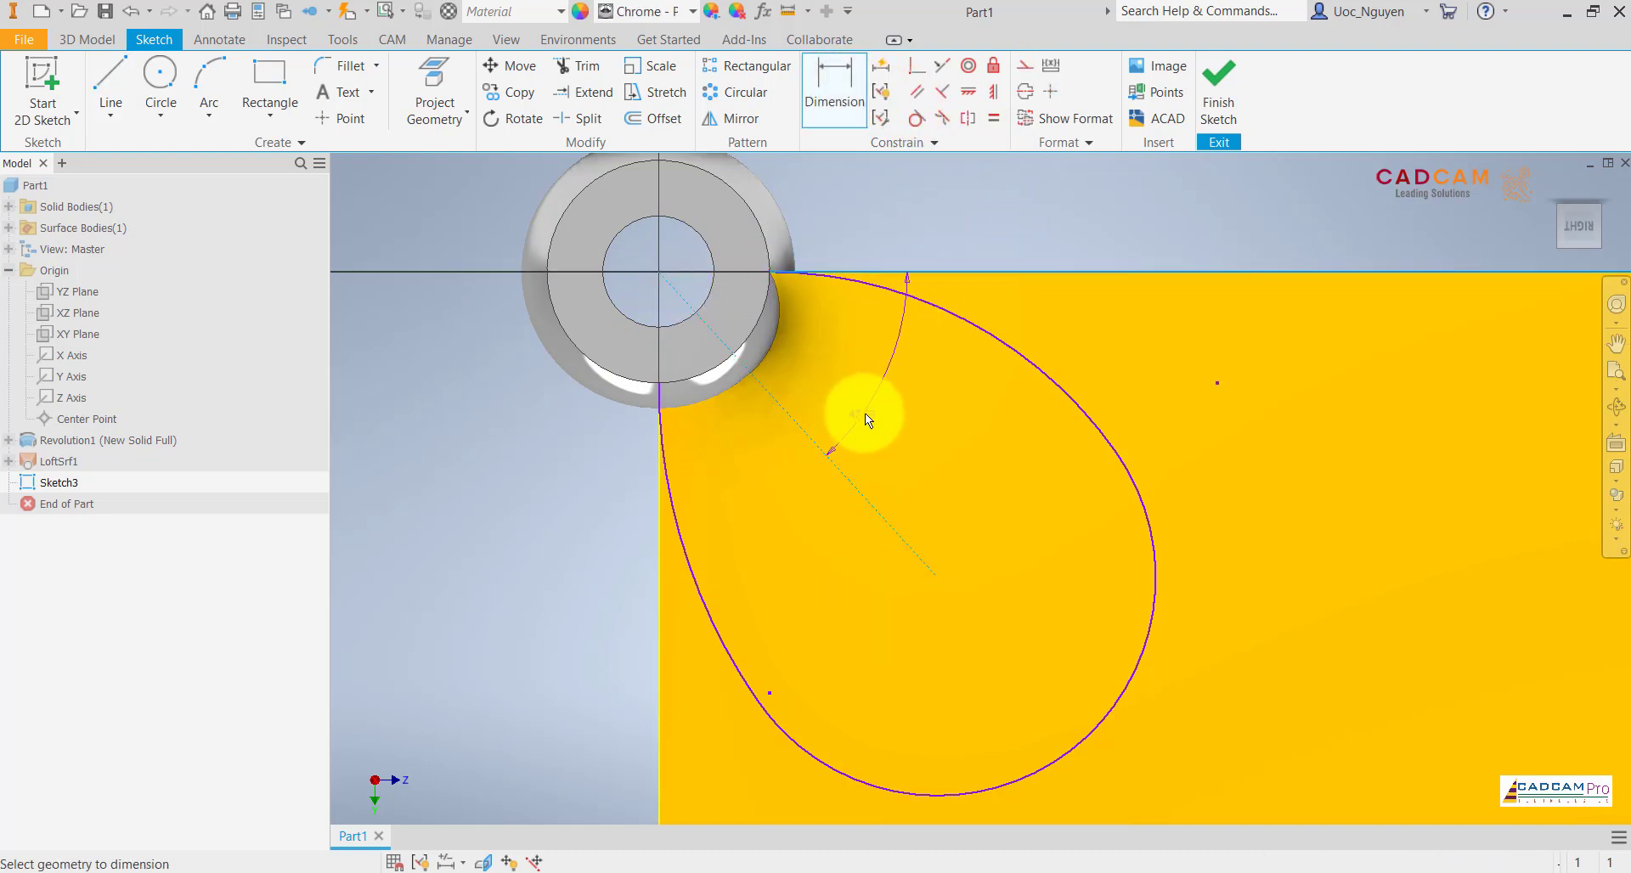
pyautogui.click(869, 409)
pyautogui.write('45')
pyautogui.press('Return')
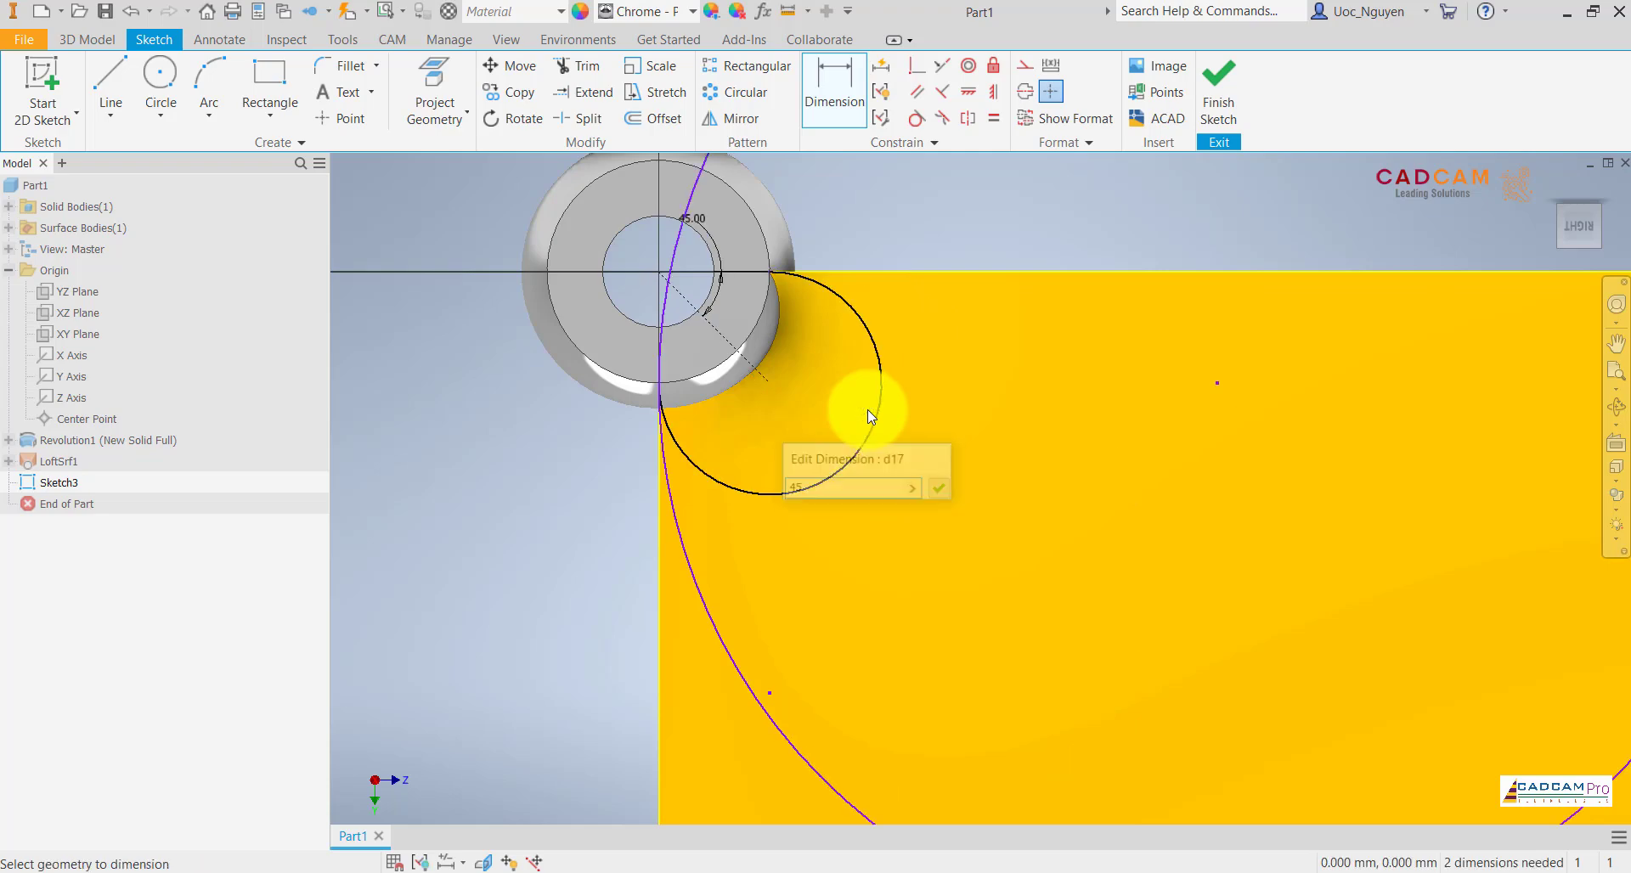
pyautogui.scroll(-5, 874, 406)
pyautogui.scroll(3, 917, 399)
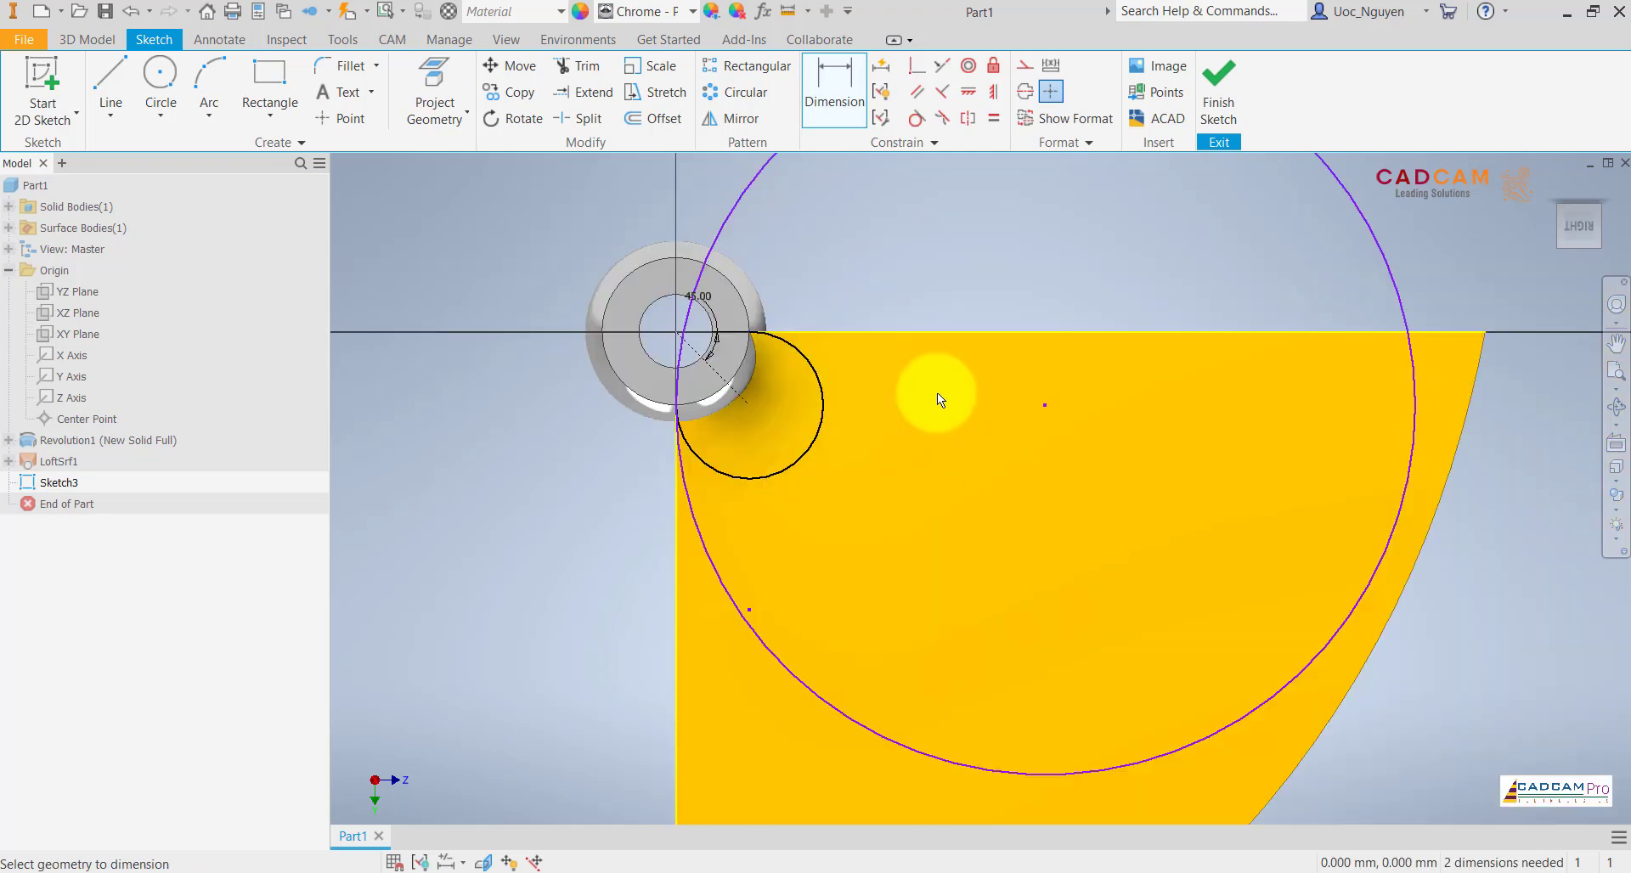
pyautogui.hotkey('ctrl', 'z')
pyautogui.scroll(3, 881, 432)
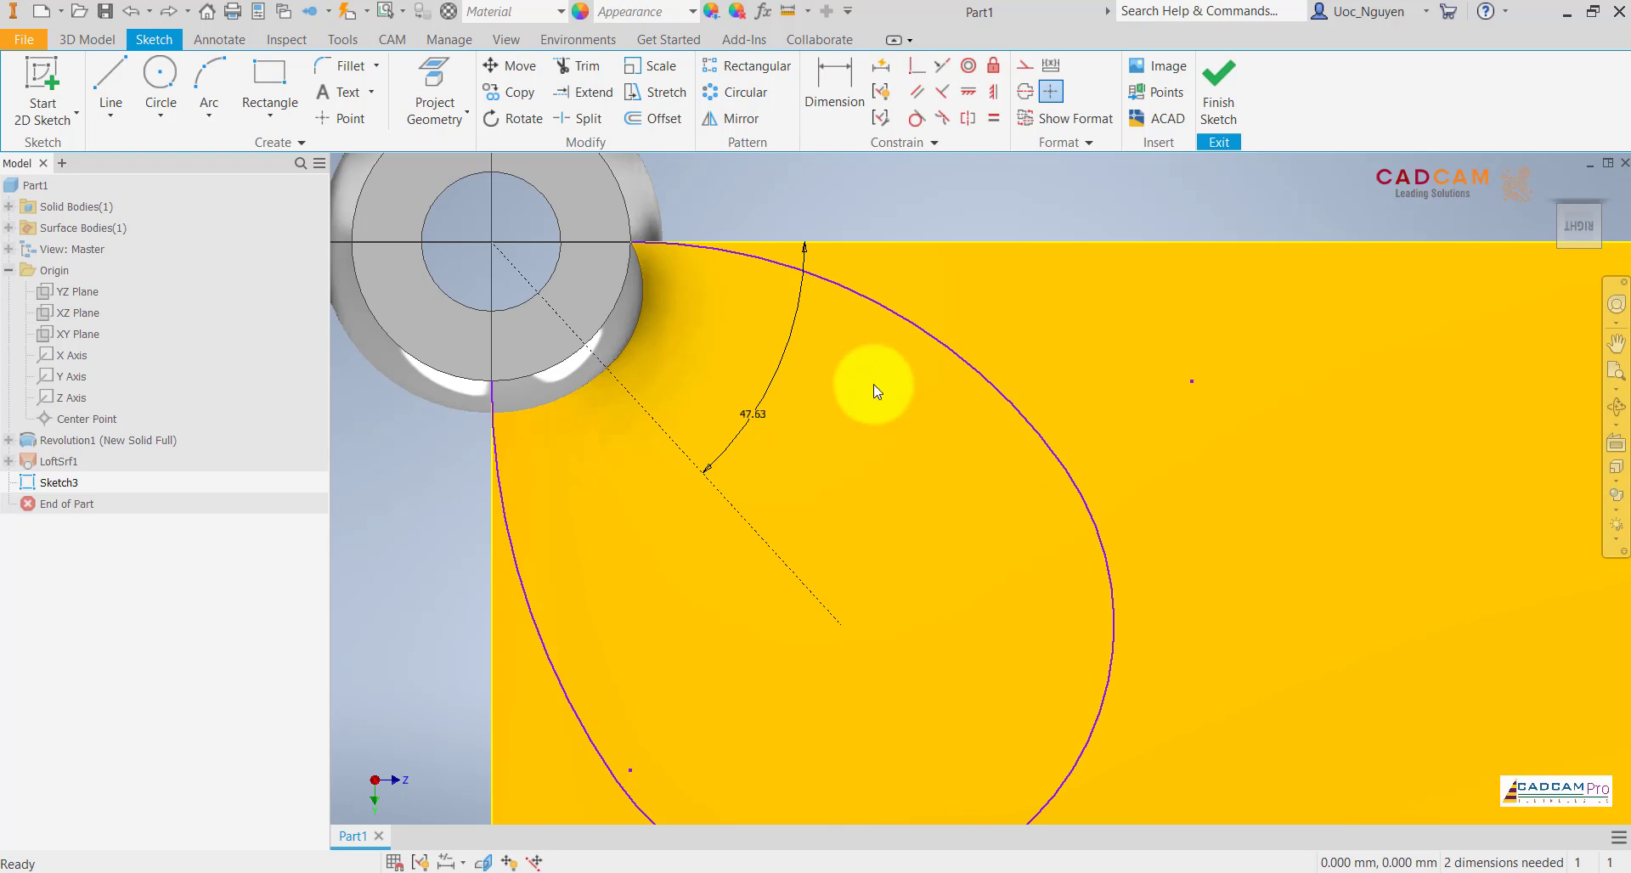
pyautogui.scroll(-3, 874, 384)
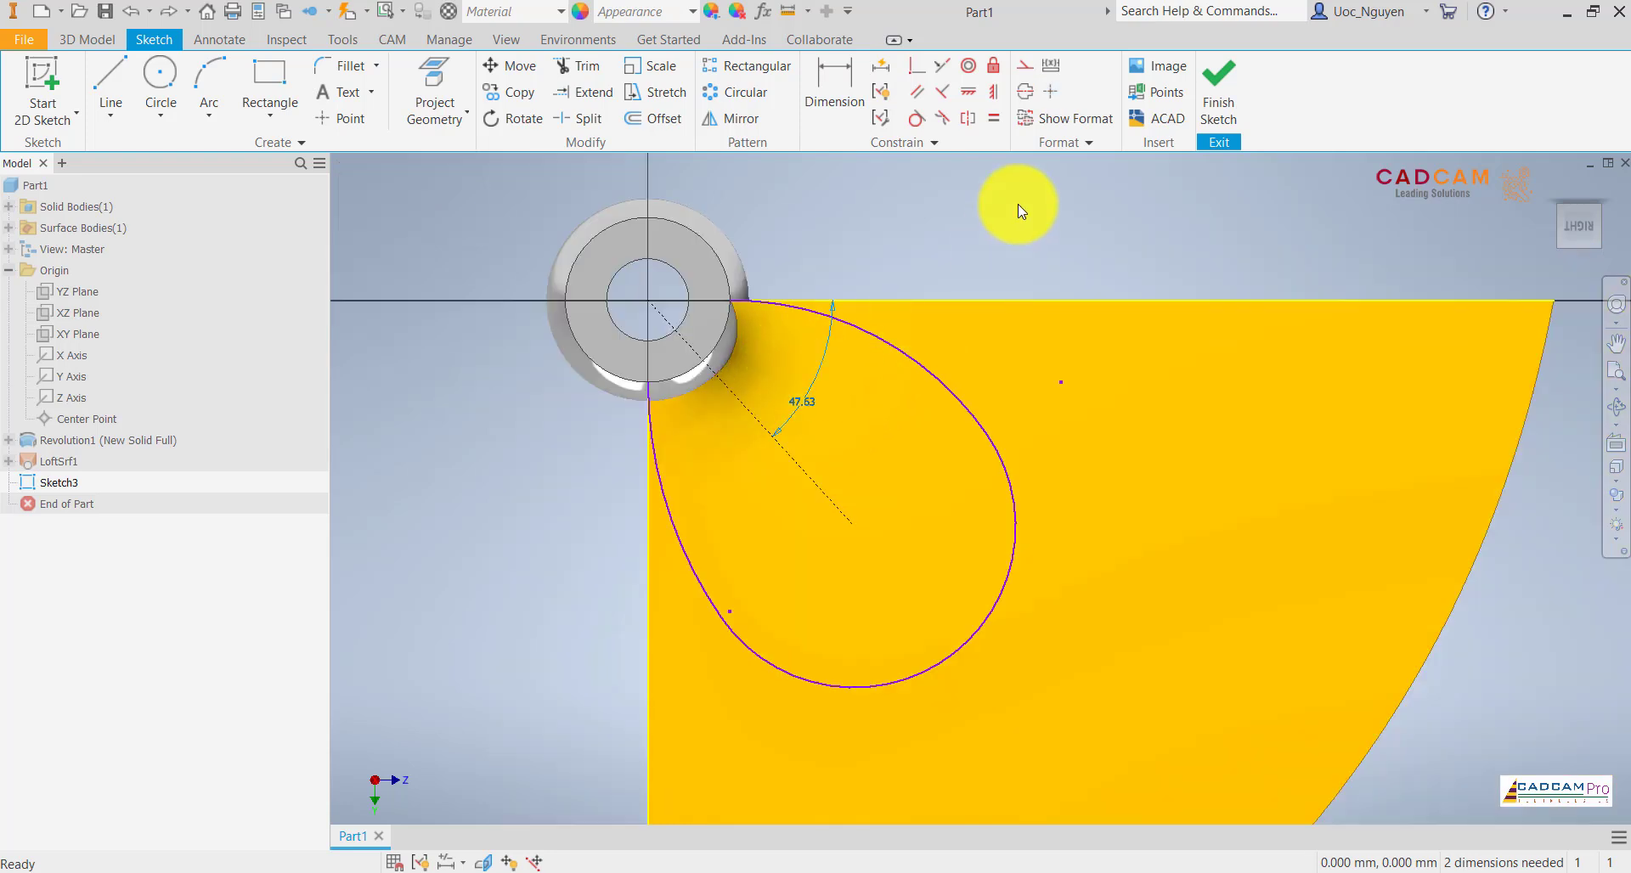
pyautogui.hotkey('ctrl', 'z')
# - Dimension the bottom arc to 38 and attempt 40 on the lower curve, dismissing the error
pyautogui.click(834, 89)
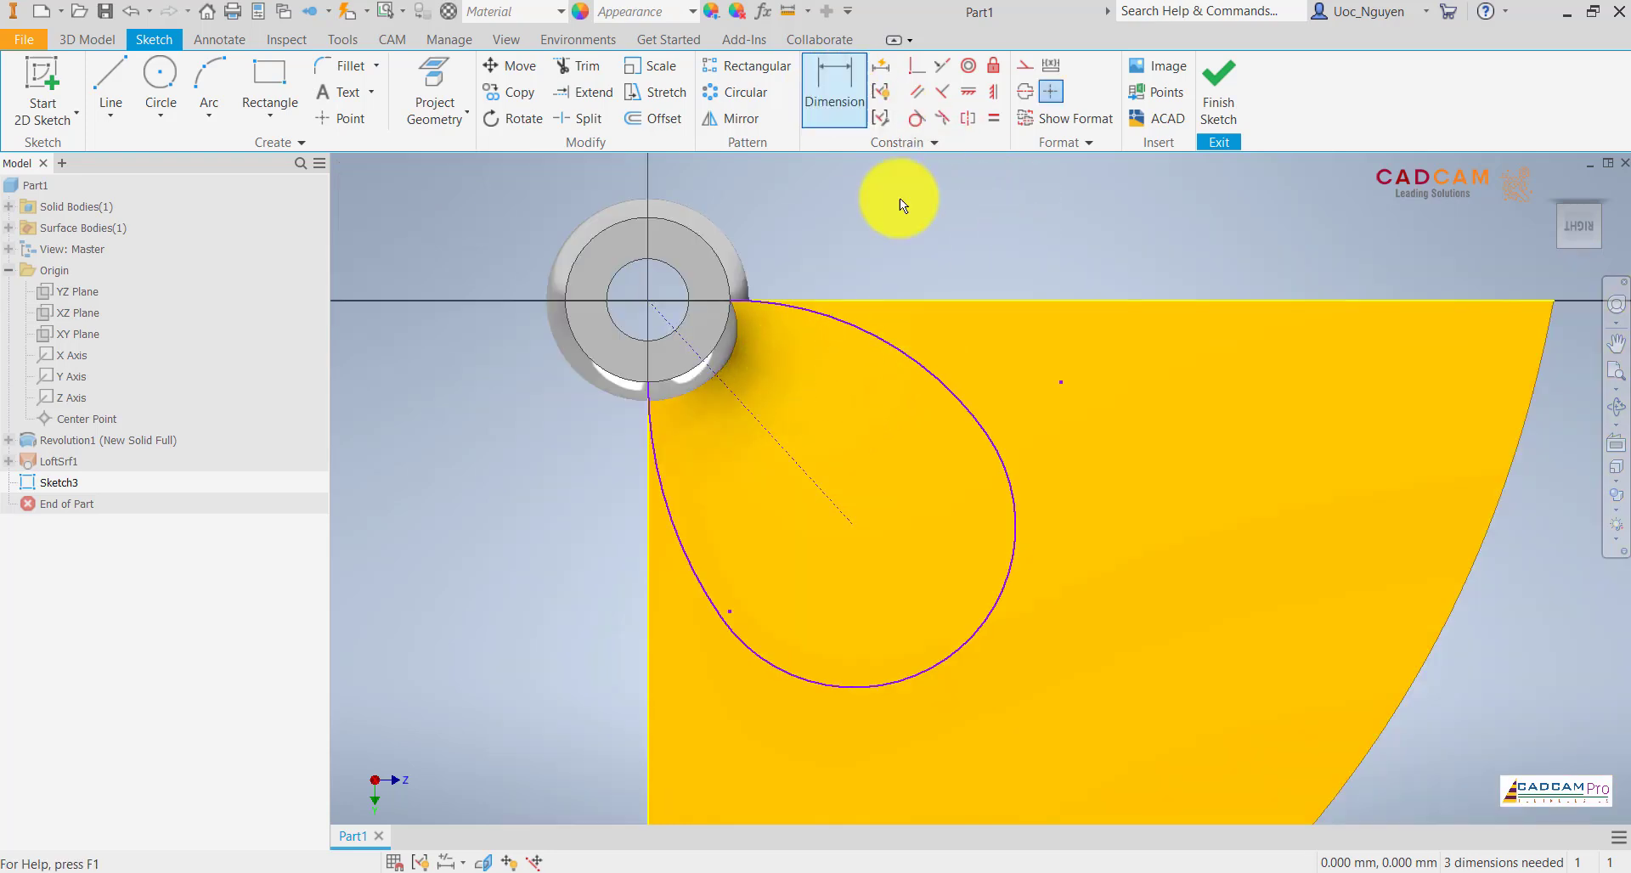
pyautogui.click(1011, 507)
pyautogui.click(892, 391)
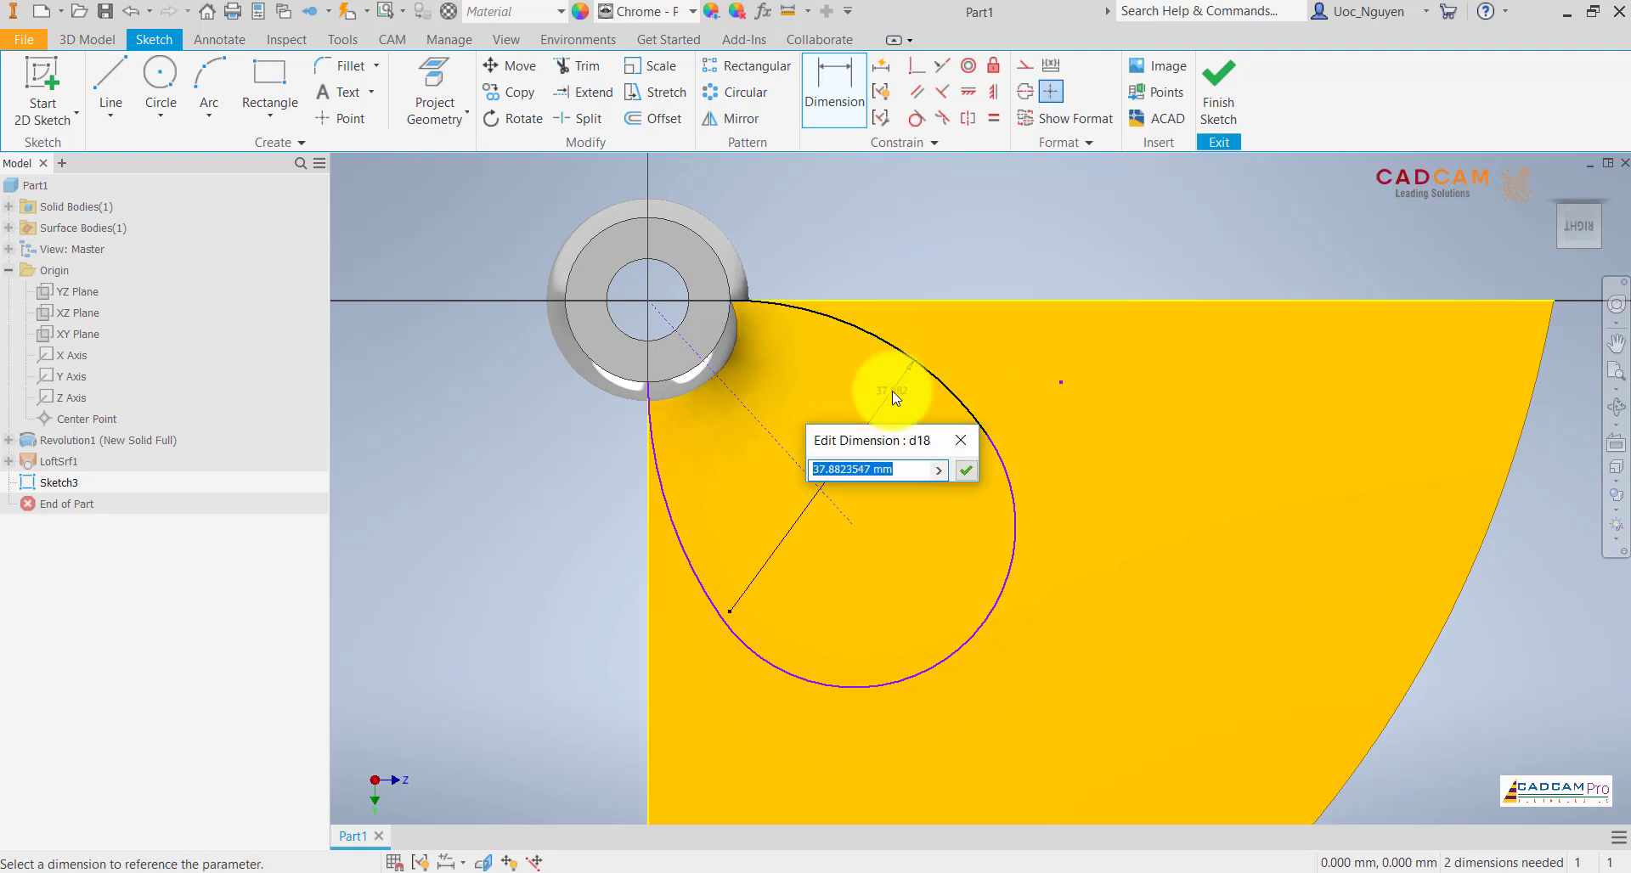
pyautogui.write('38')
pyautogui.press('Return')
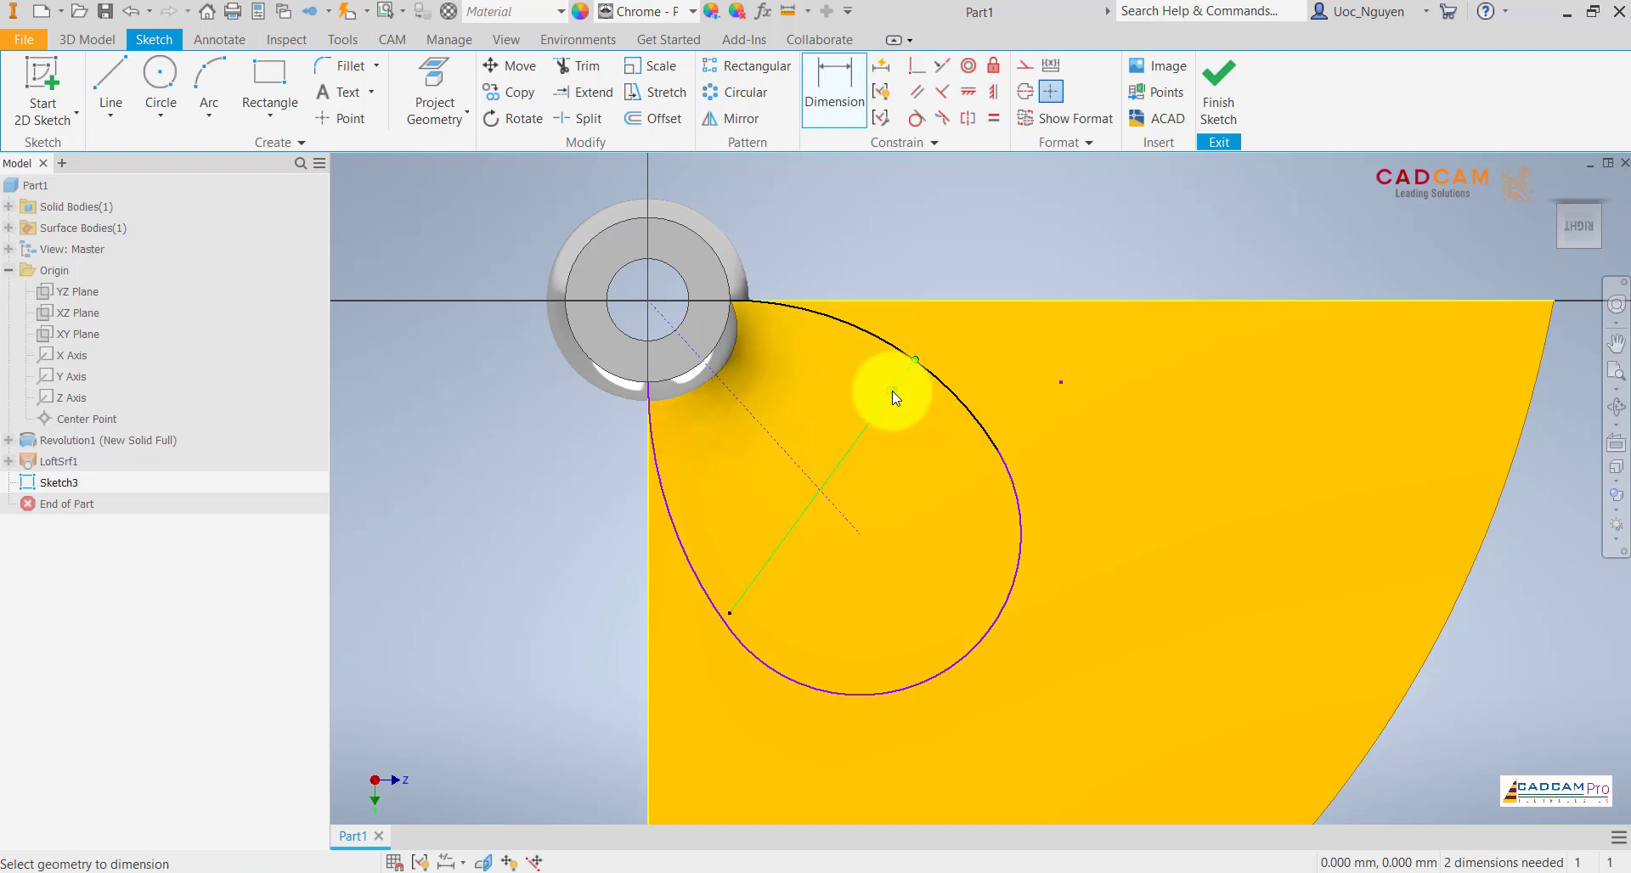
pyautogui.click(996, 635)
pyautogui.click(955, 583)
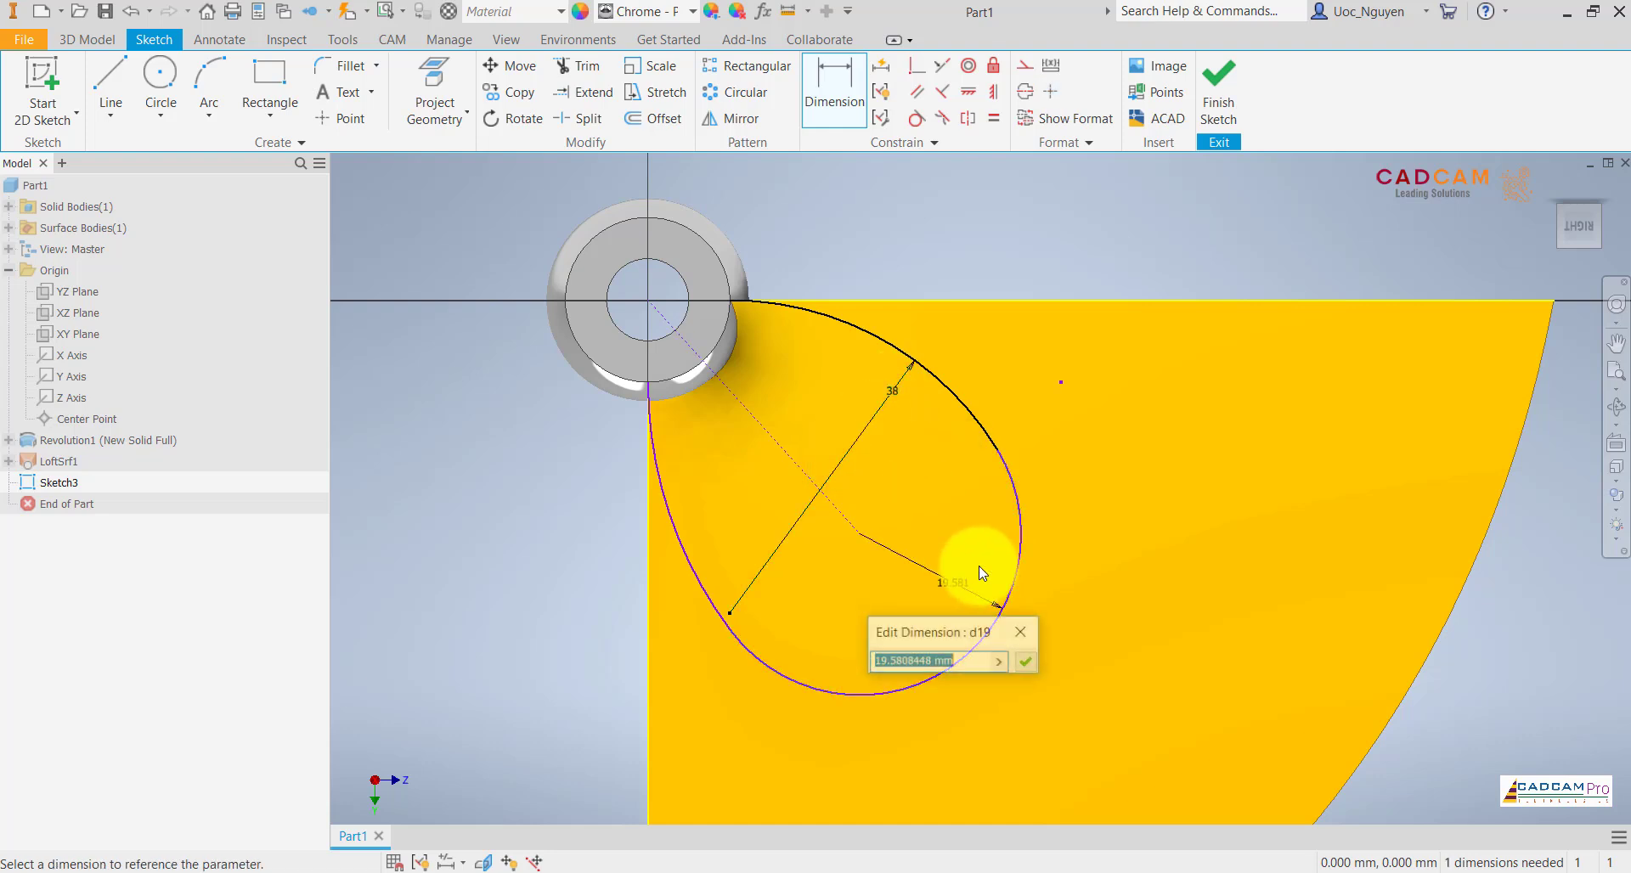
pyautogui.write('40')
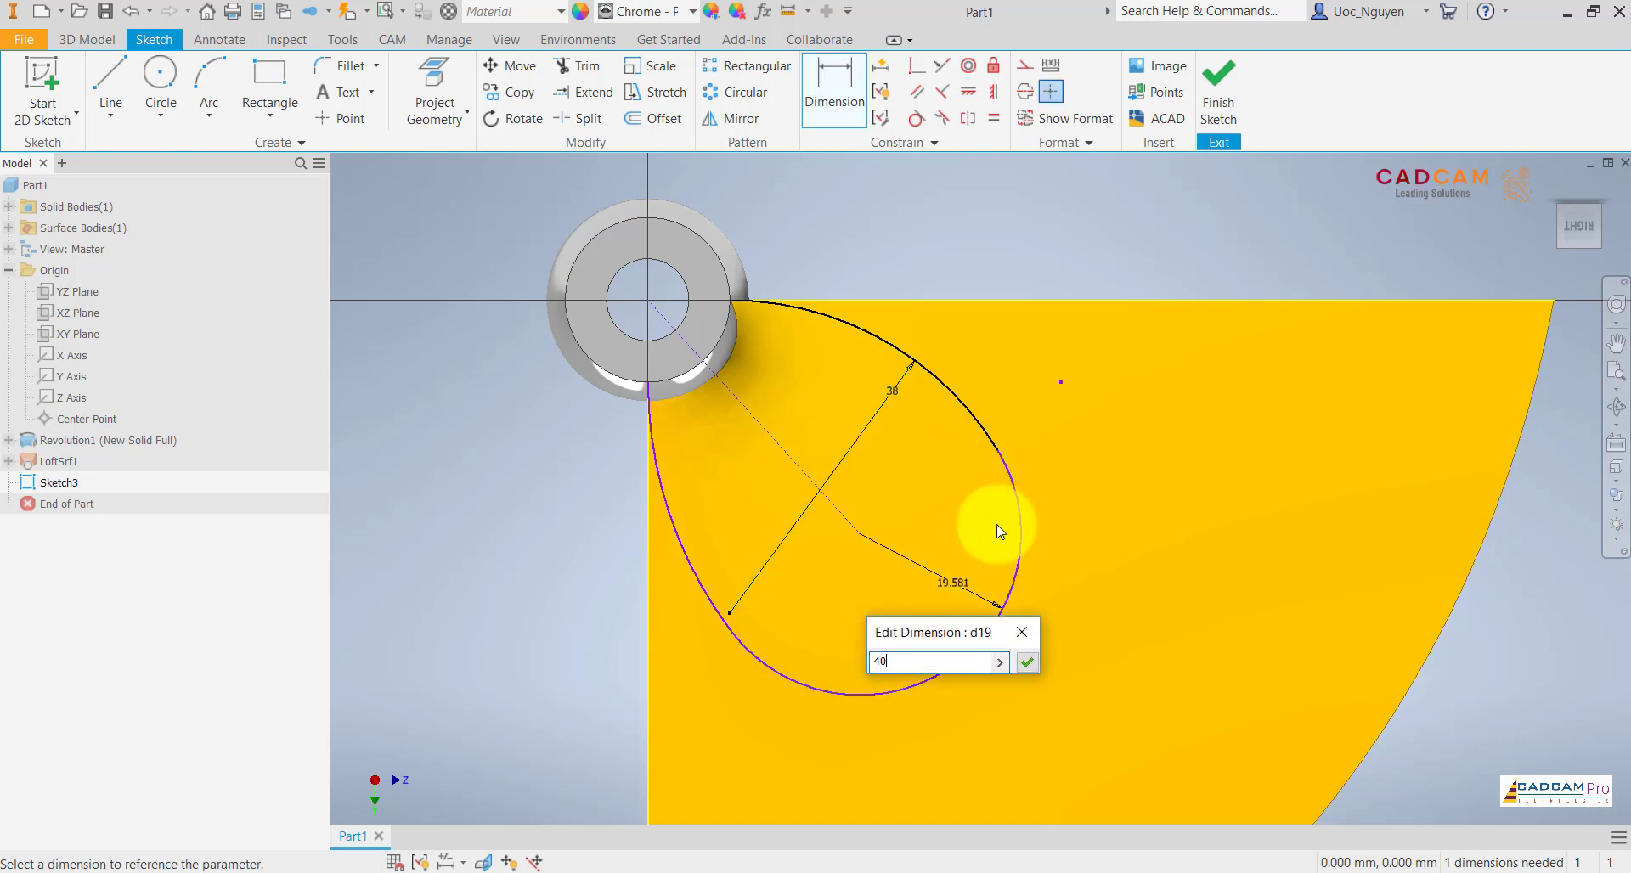
pyautogui.press('Return')
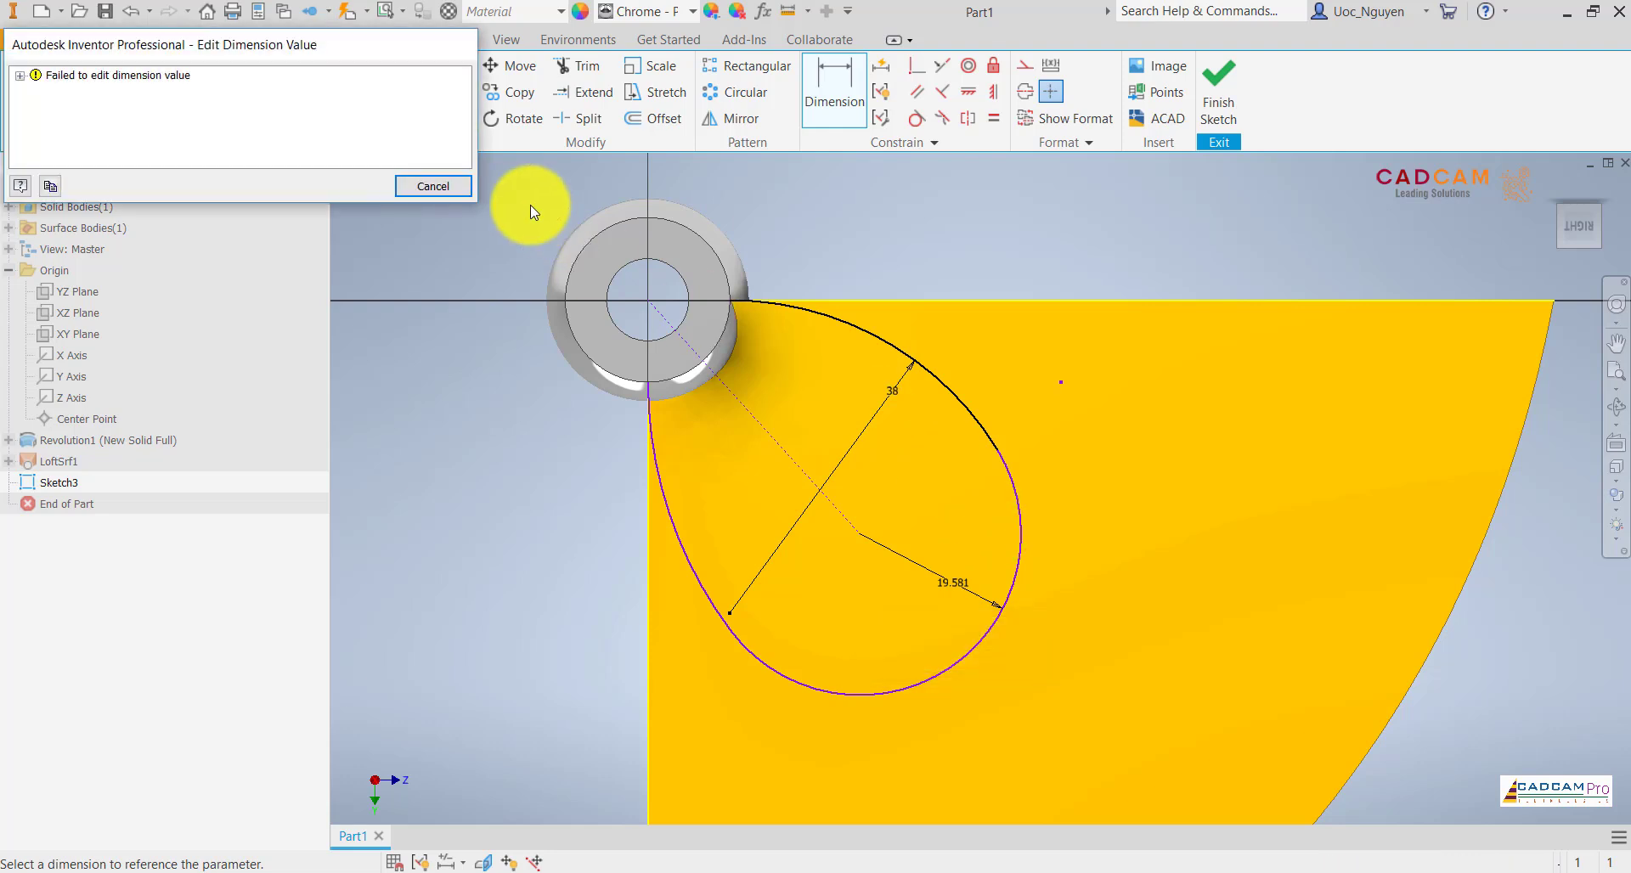
pyautogui.click(433, 186)
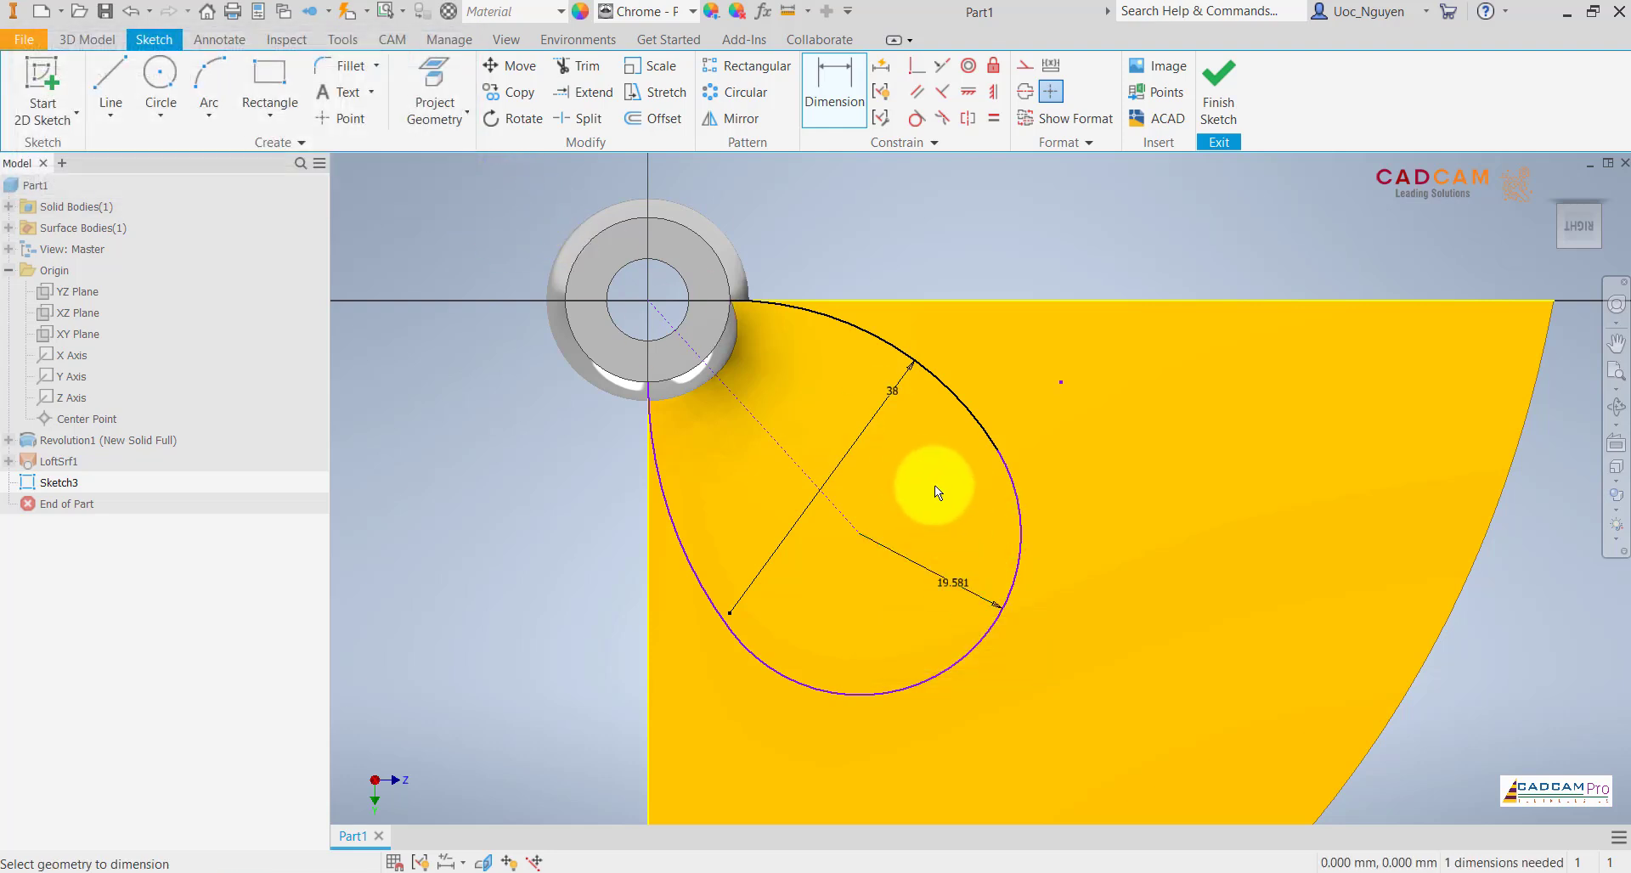
pyautogui.press('Escape')
# - Delete the 38 dimension, retry 40 on the lower curve, then undo it
pyautogui.click(874, 384)
pyautogui.press('Delete')
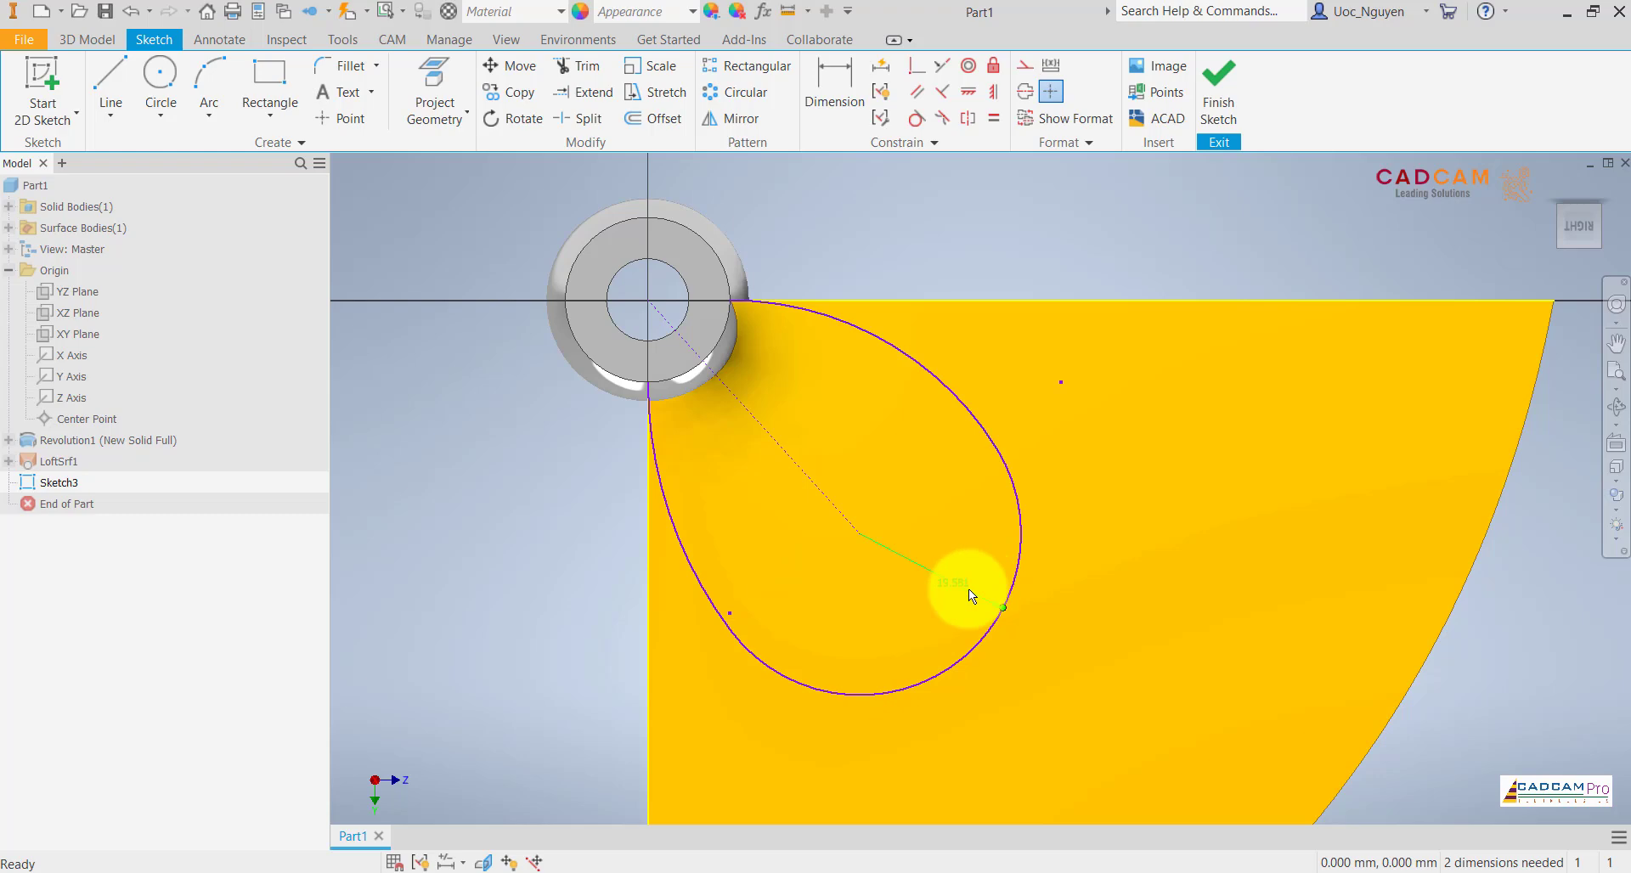
pyautogui.click(967, 588)
pyautogui.write('40')
pyautogui.press('Return')
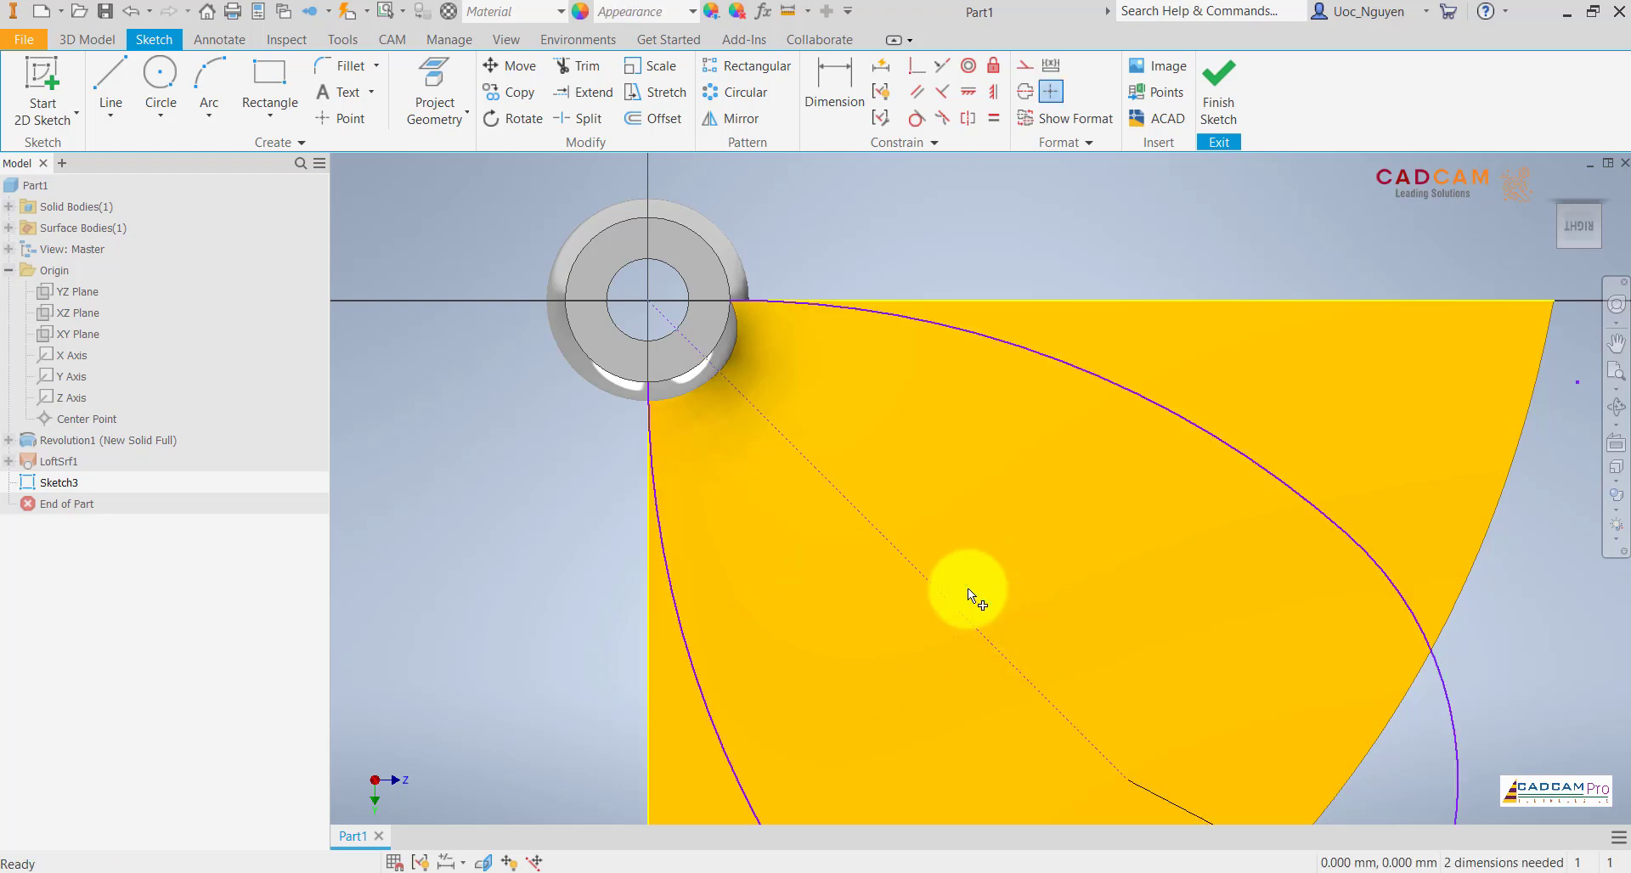
pyautogui.scroll(-3, 967, 588)
pyautogui.scroll(-2, 961, 474)
pyautogui.scroll(4, 980, 523)
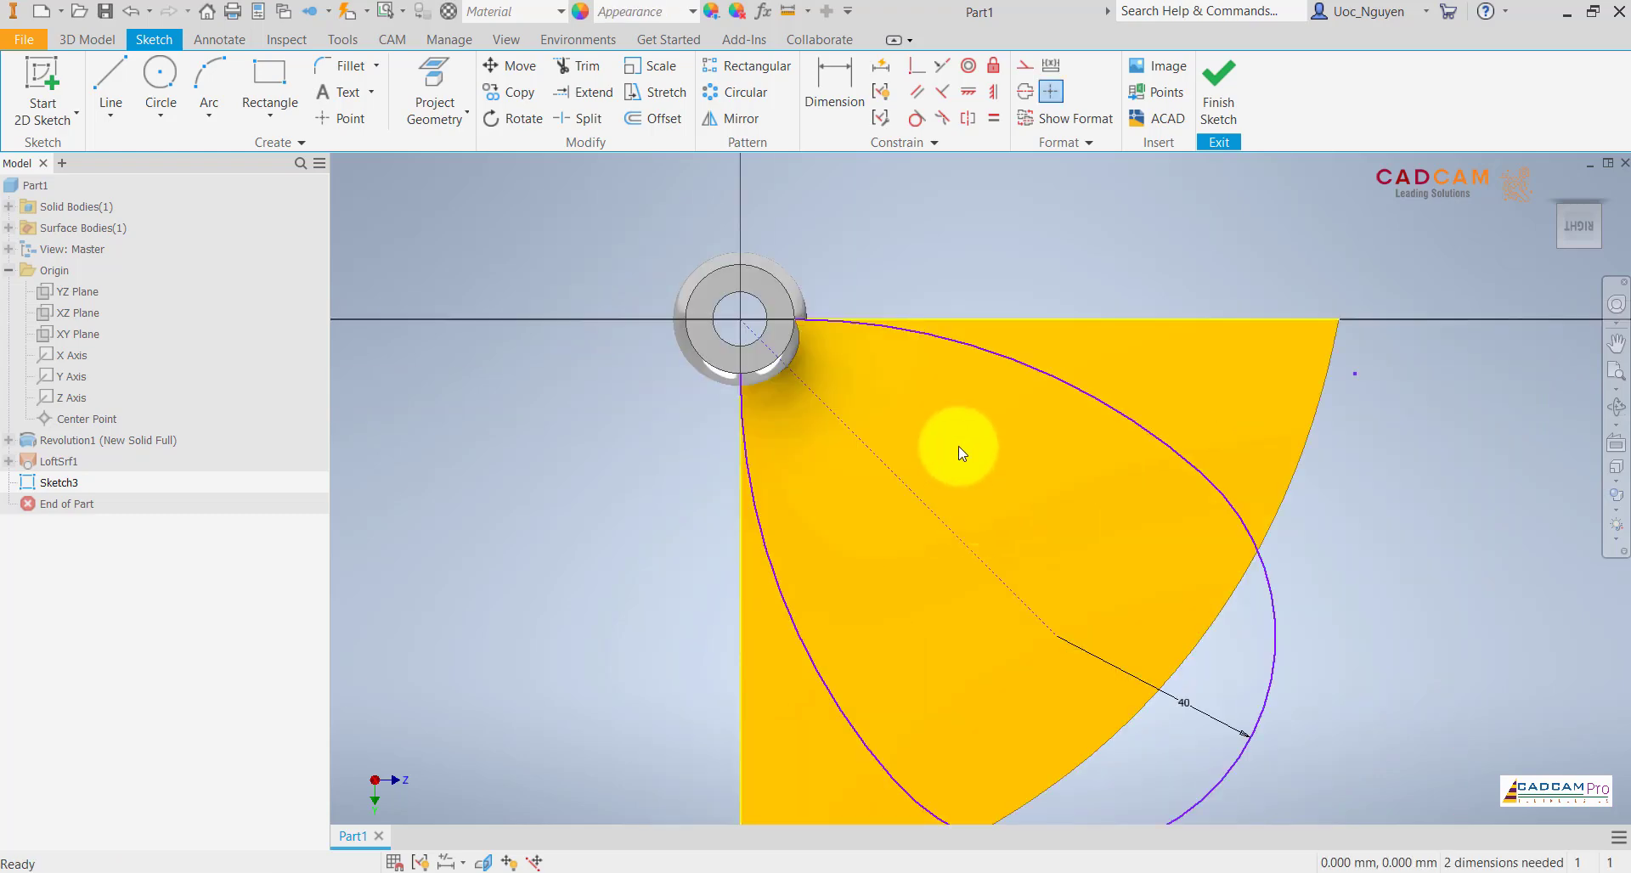
pyautogui.hotkey('ctrl', 'z')
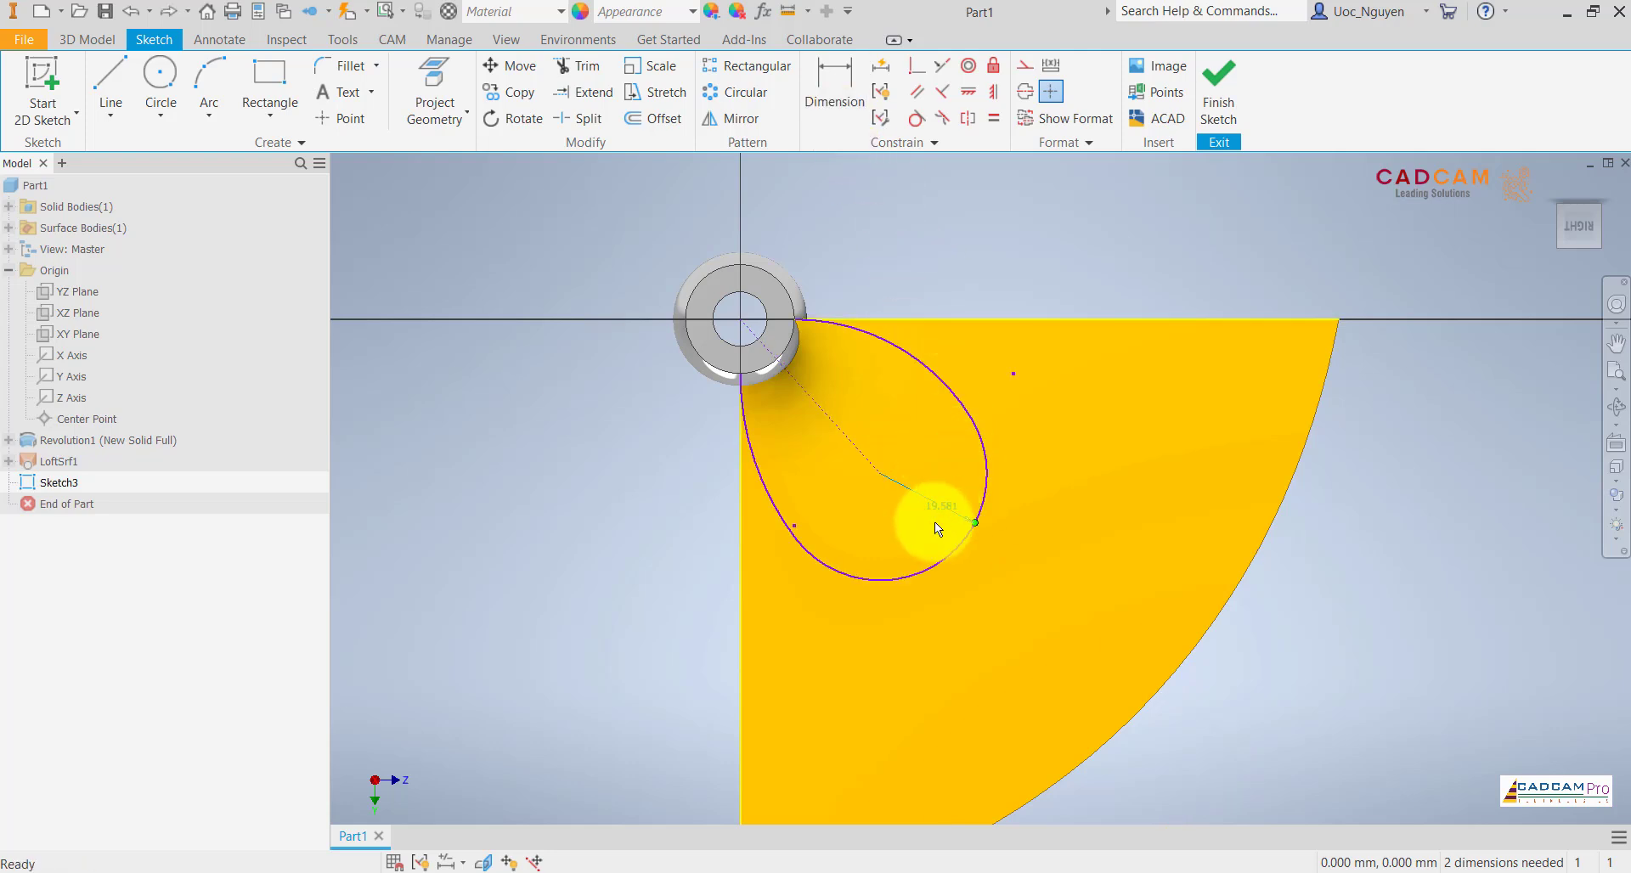
pyautogui.scroll(3, 859, 394)
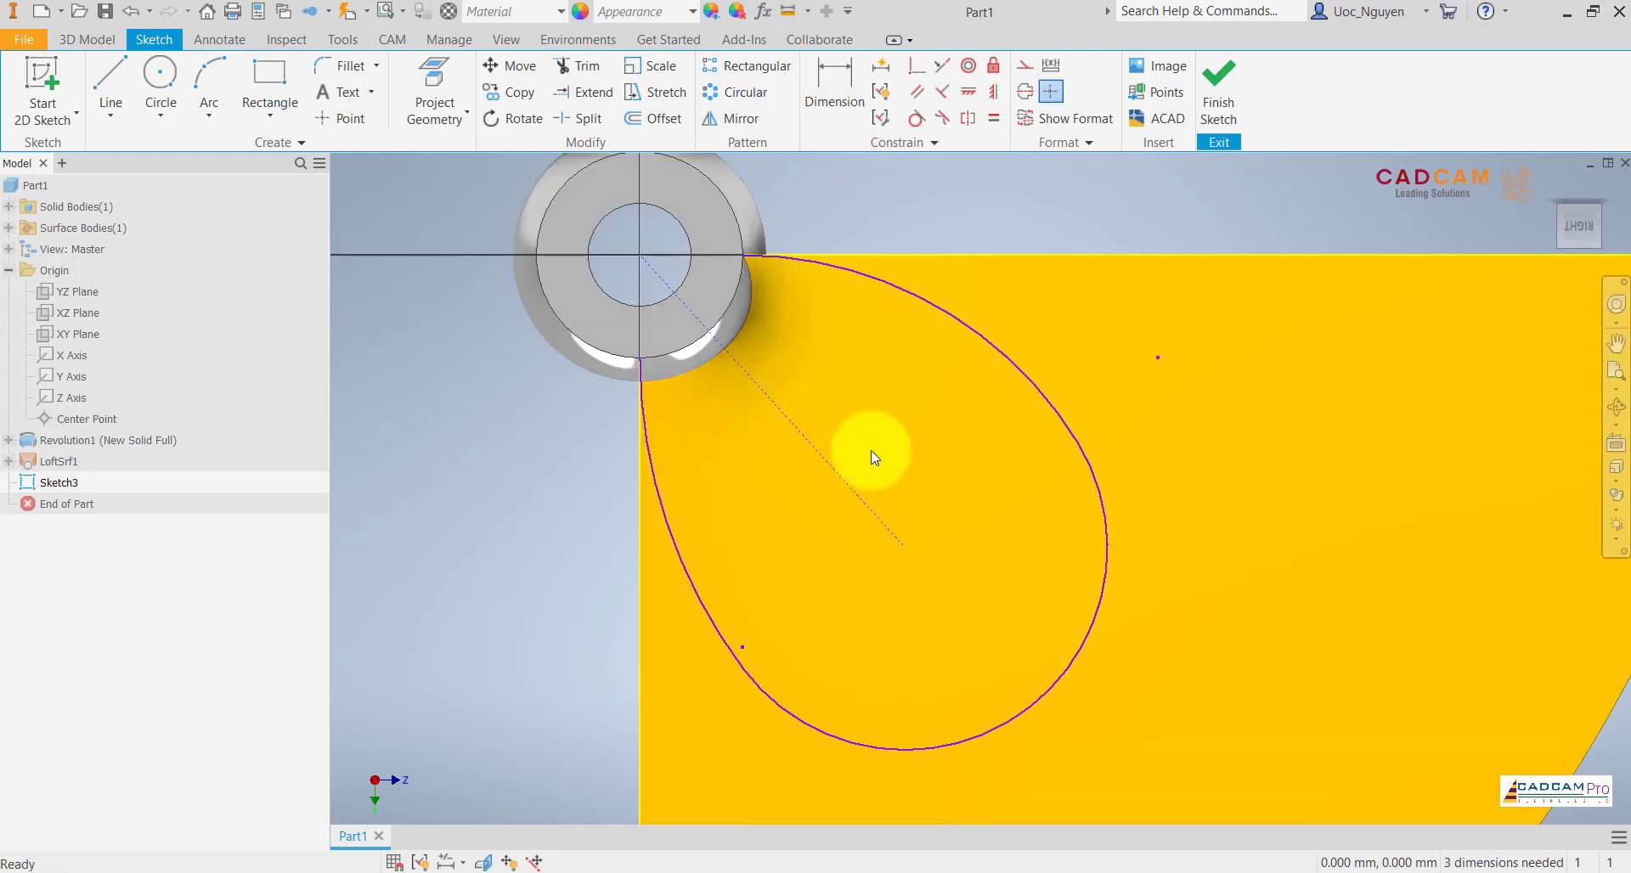
# - Add an aligned 40 mm length dimension from the hub centre along the teardrop axis
pyautogui.click(847, 116)
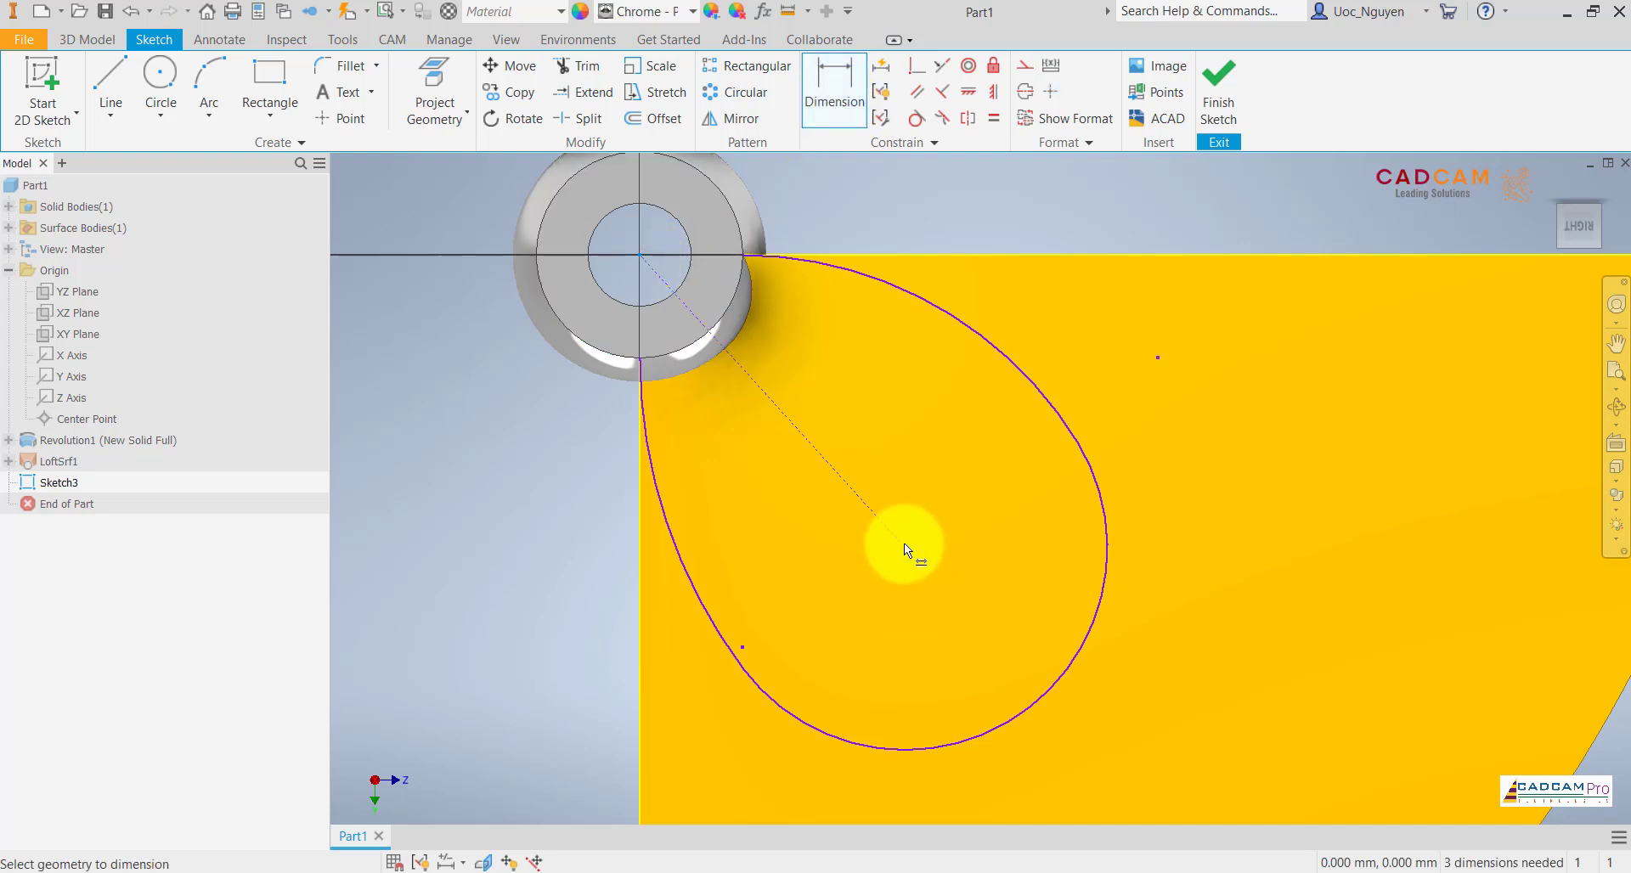
pyautogui.scroll(2, 904, 542)
pyautogui.click(844, 469)
pyautogui.rightClick(1001, 293)
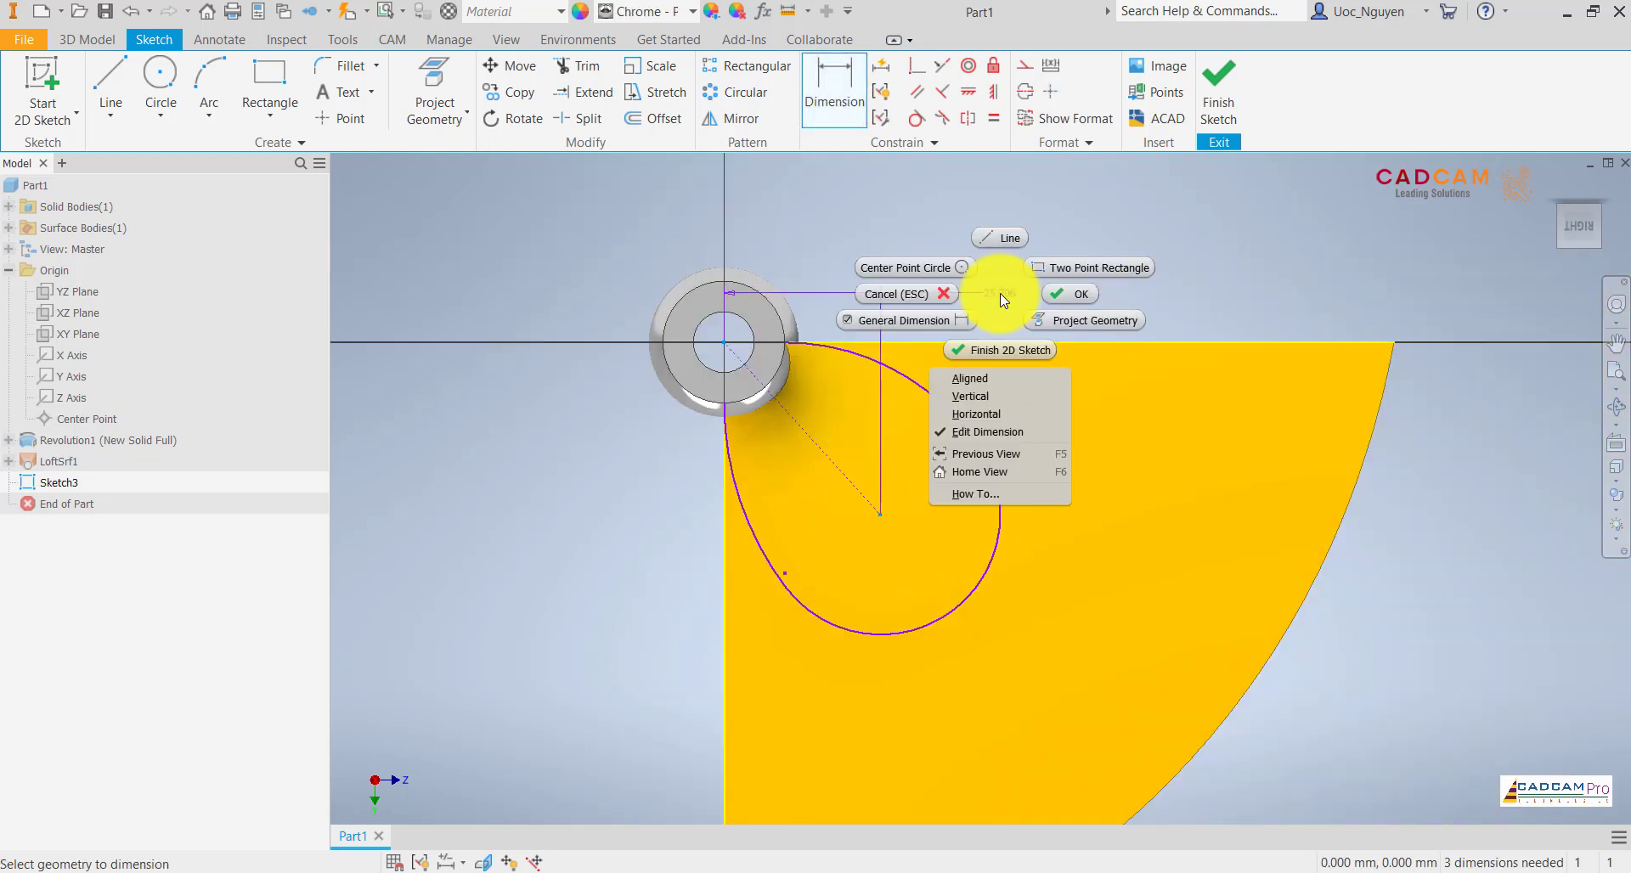
pyautogui.click(977, 378)
pyautogui.click(875, 309)
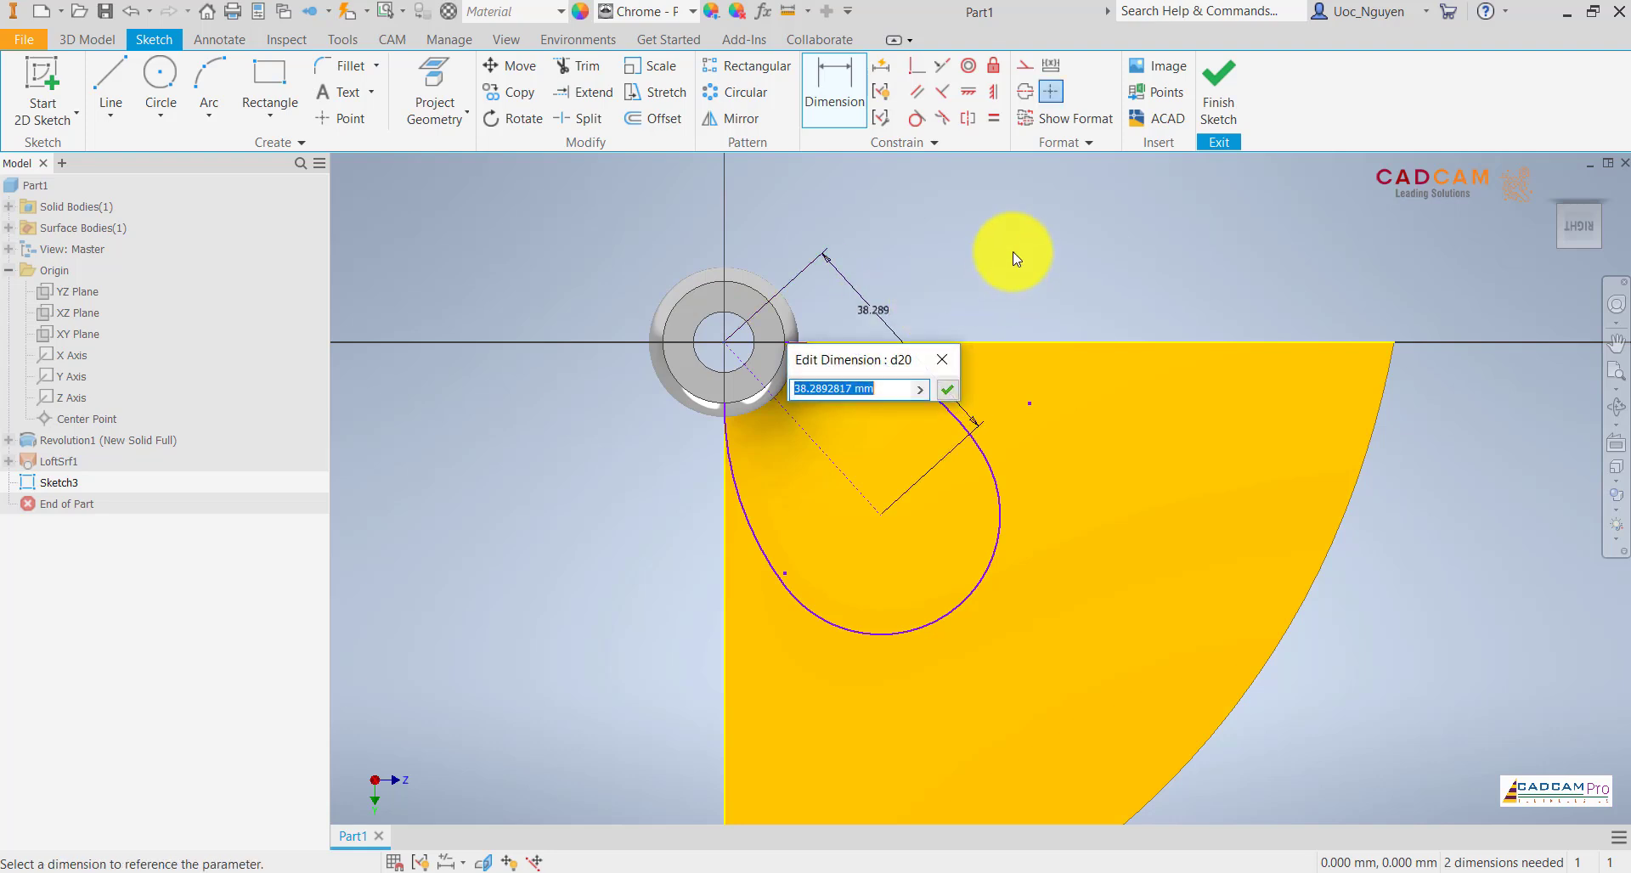
pyautogui.write('40')
pyautogui.press('Return')
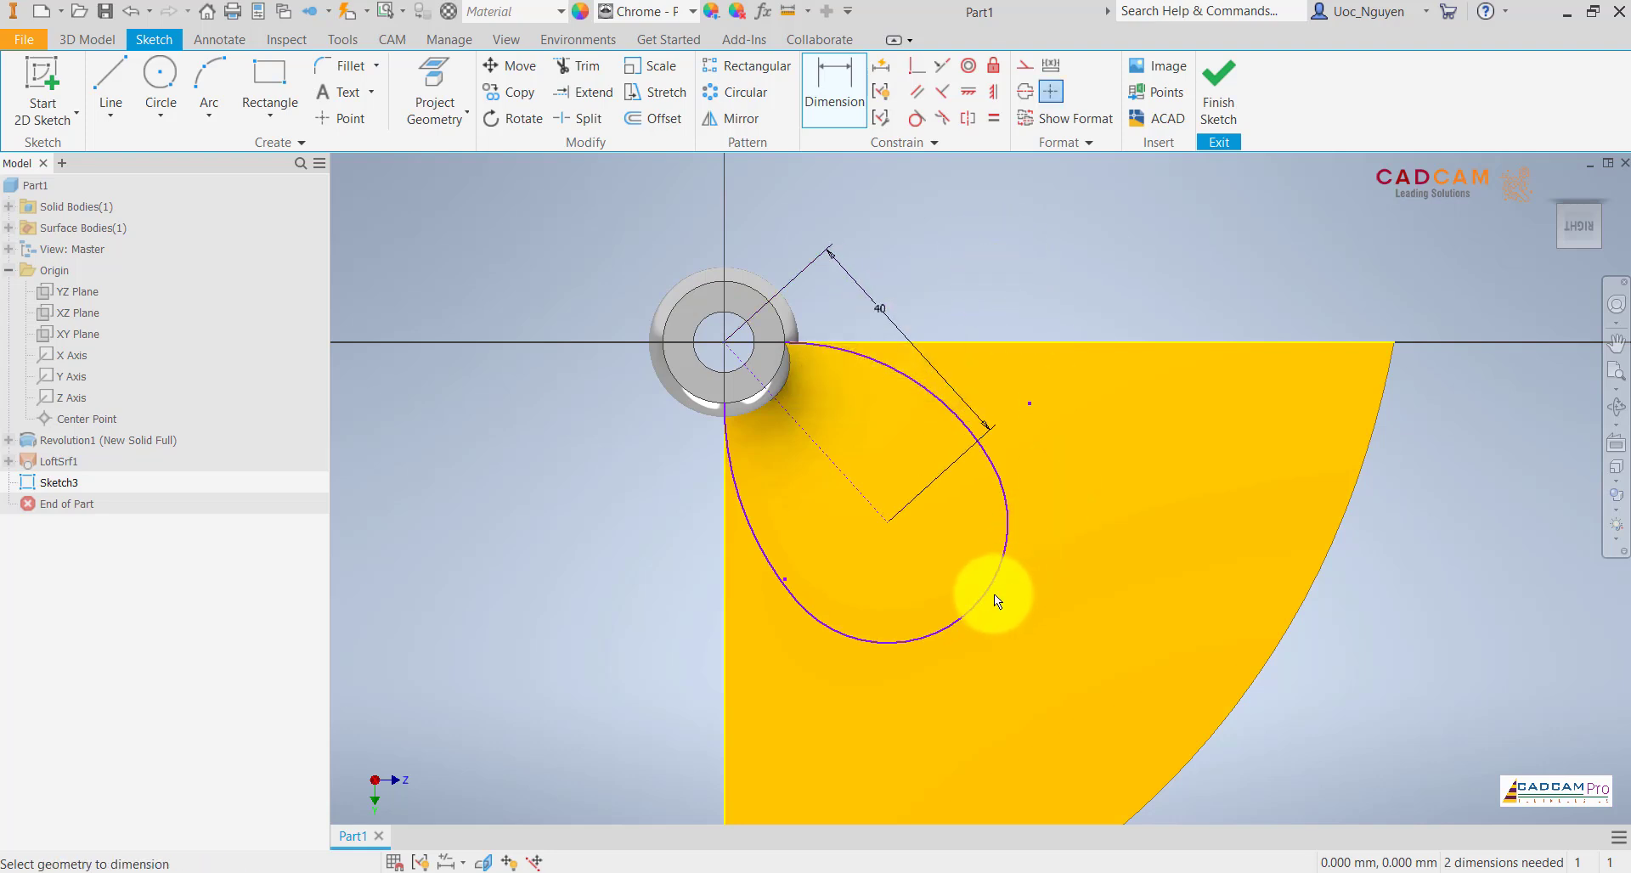
# - Give the lower arc a 22 mm radius, undoing a trial upper-arc radius dimension
pyautogui.click(994, 596)
pyautogui.click(1045, 613)
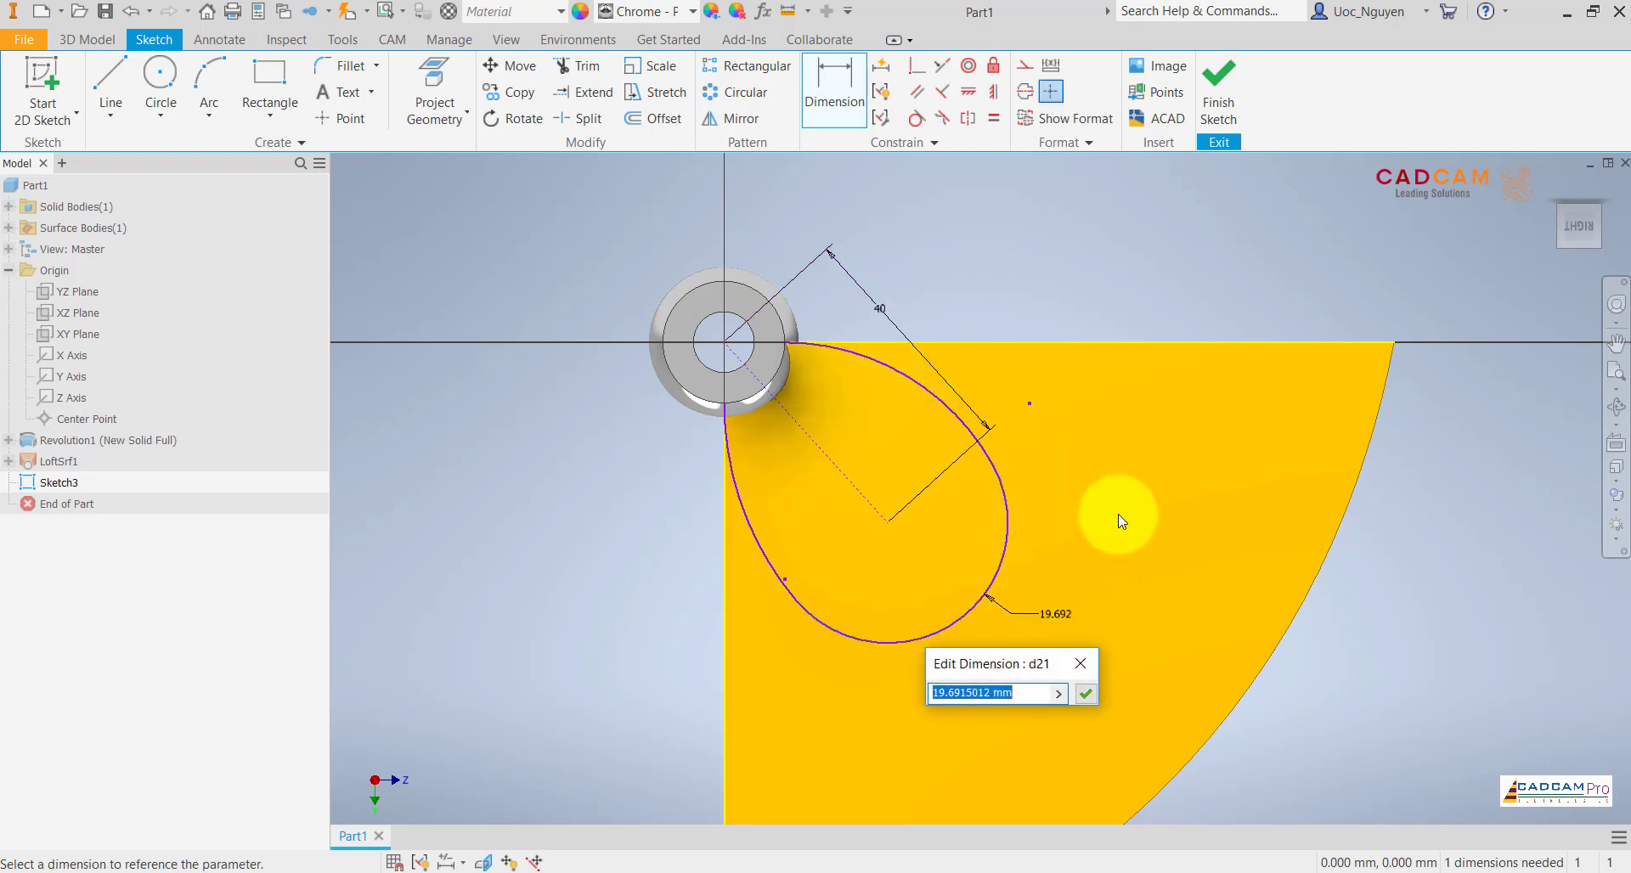
pyautogui.write('22')
pyautogui.press('Return')
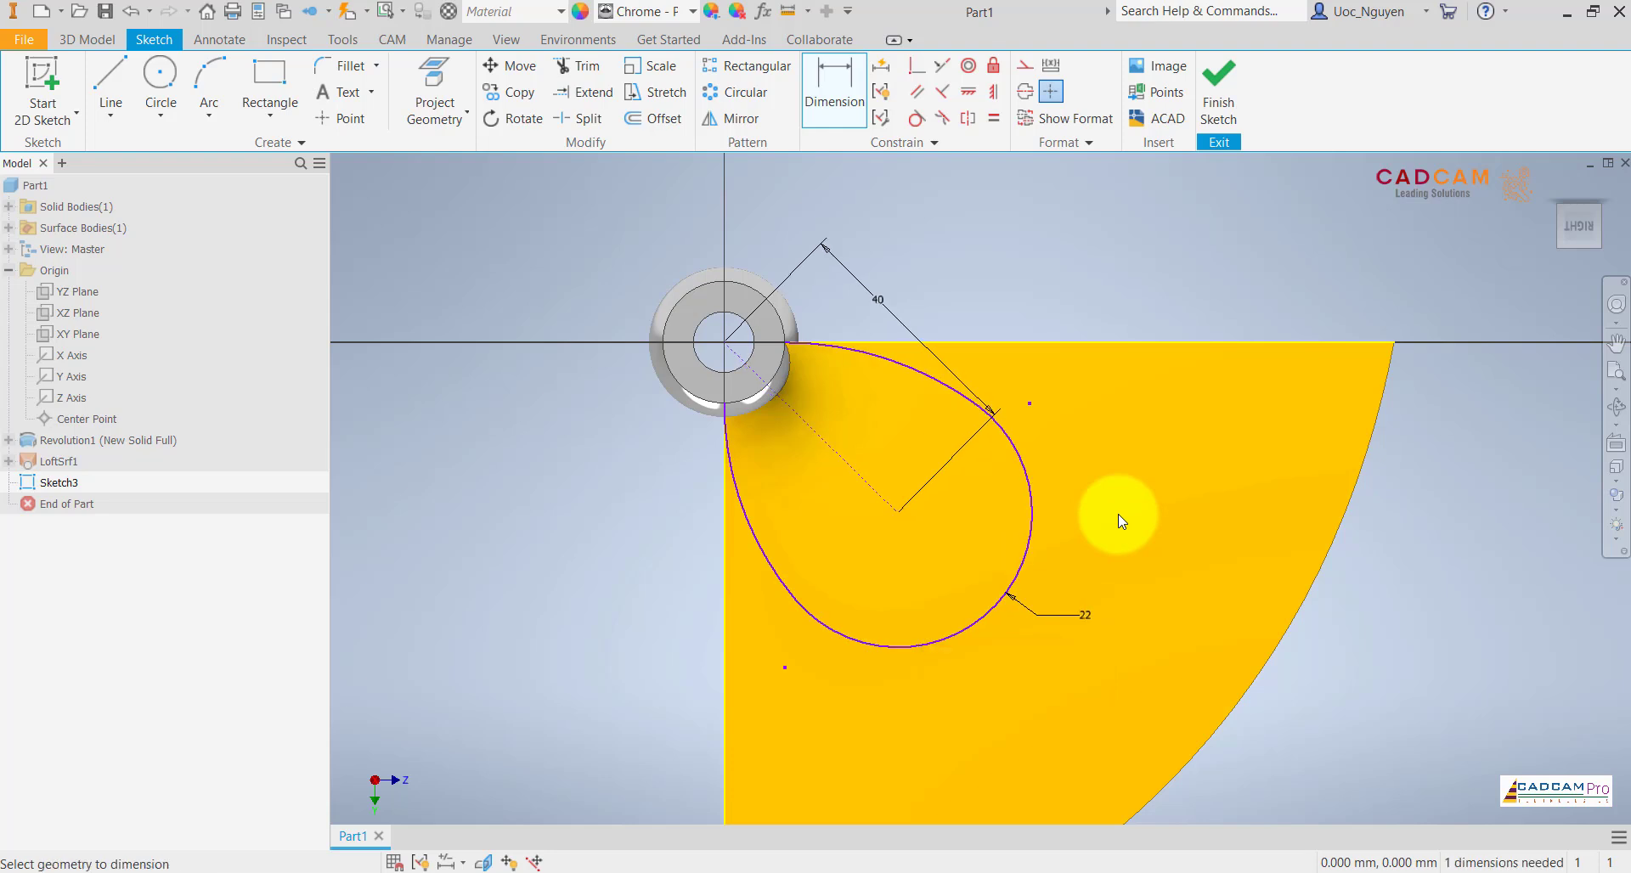
pyautogui.click(904, 367)
pyautogui.click(904, 404)
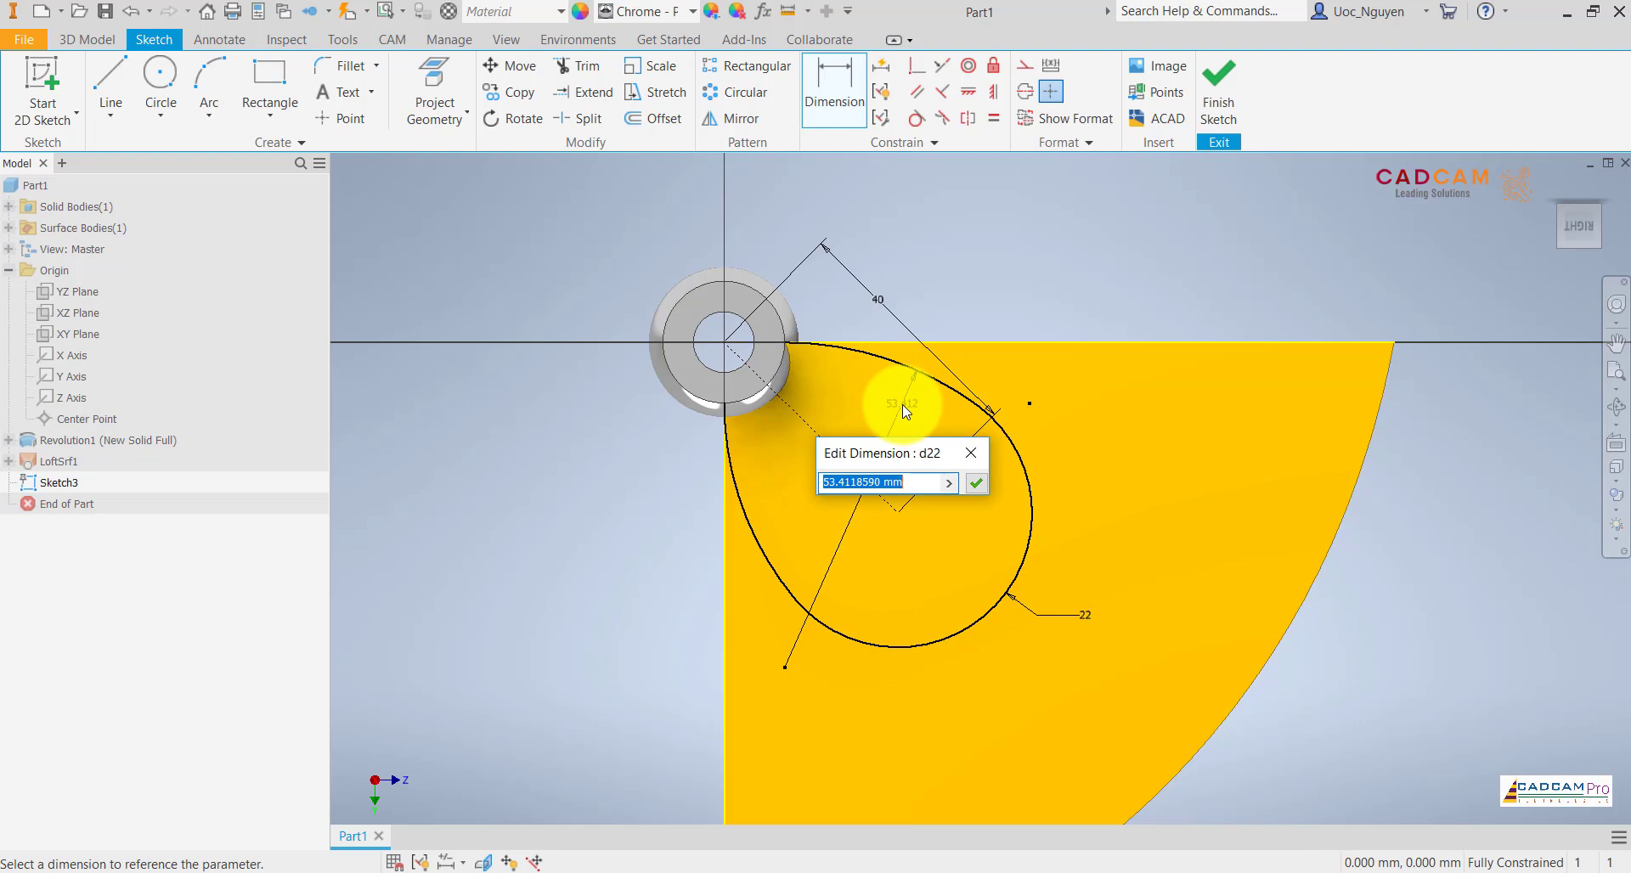
pyautogui.press('Escape')
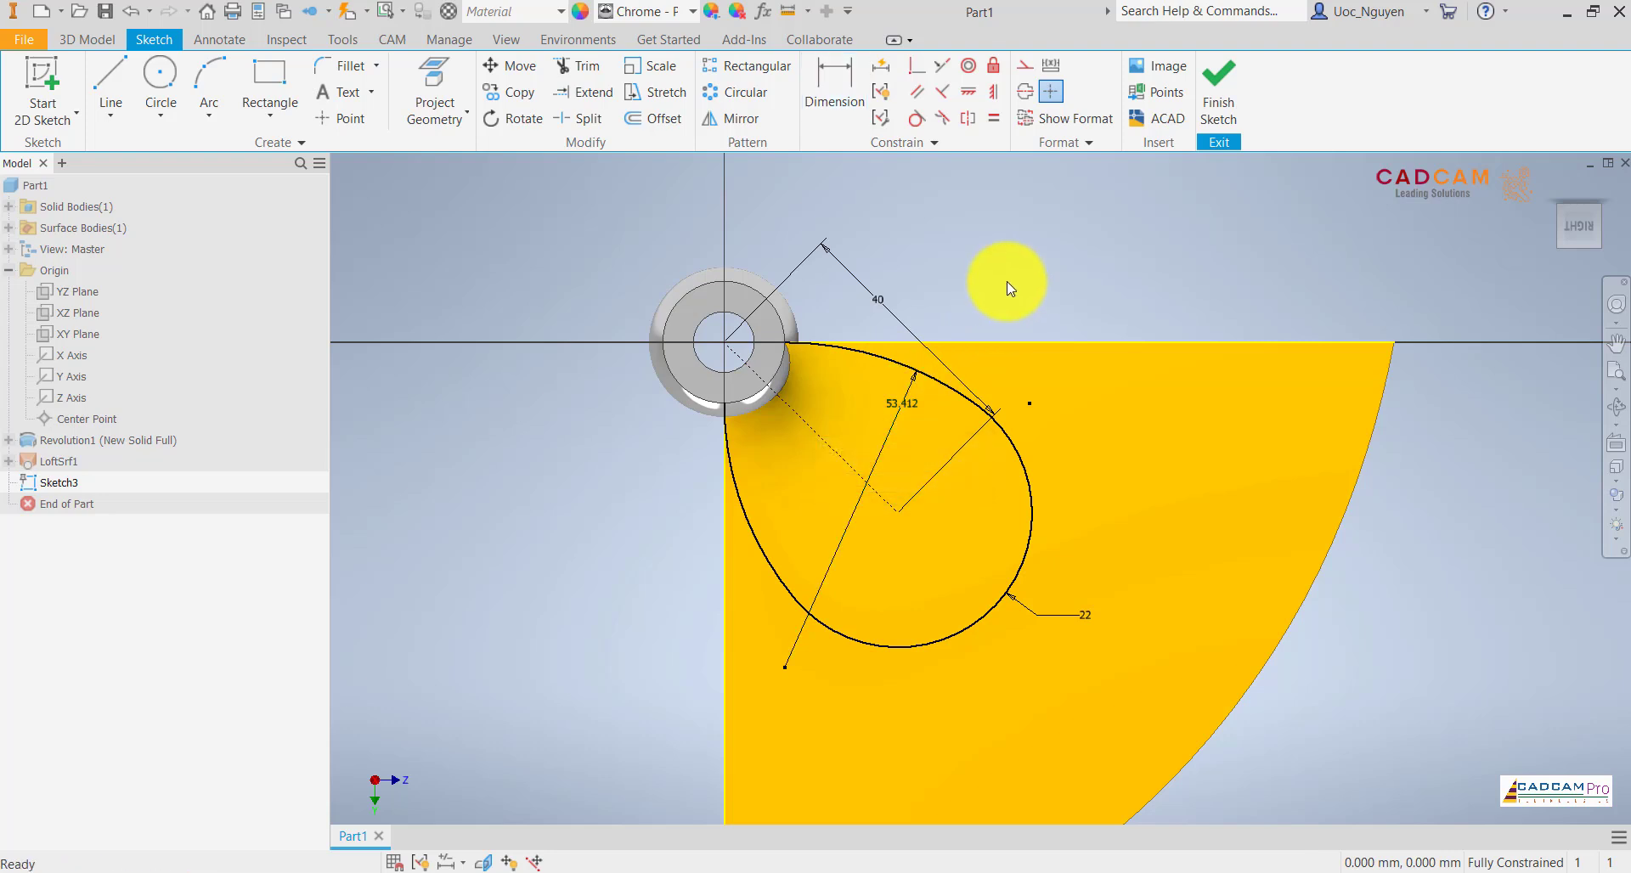
pyautogui.hotkey('ctrl', 'z')
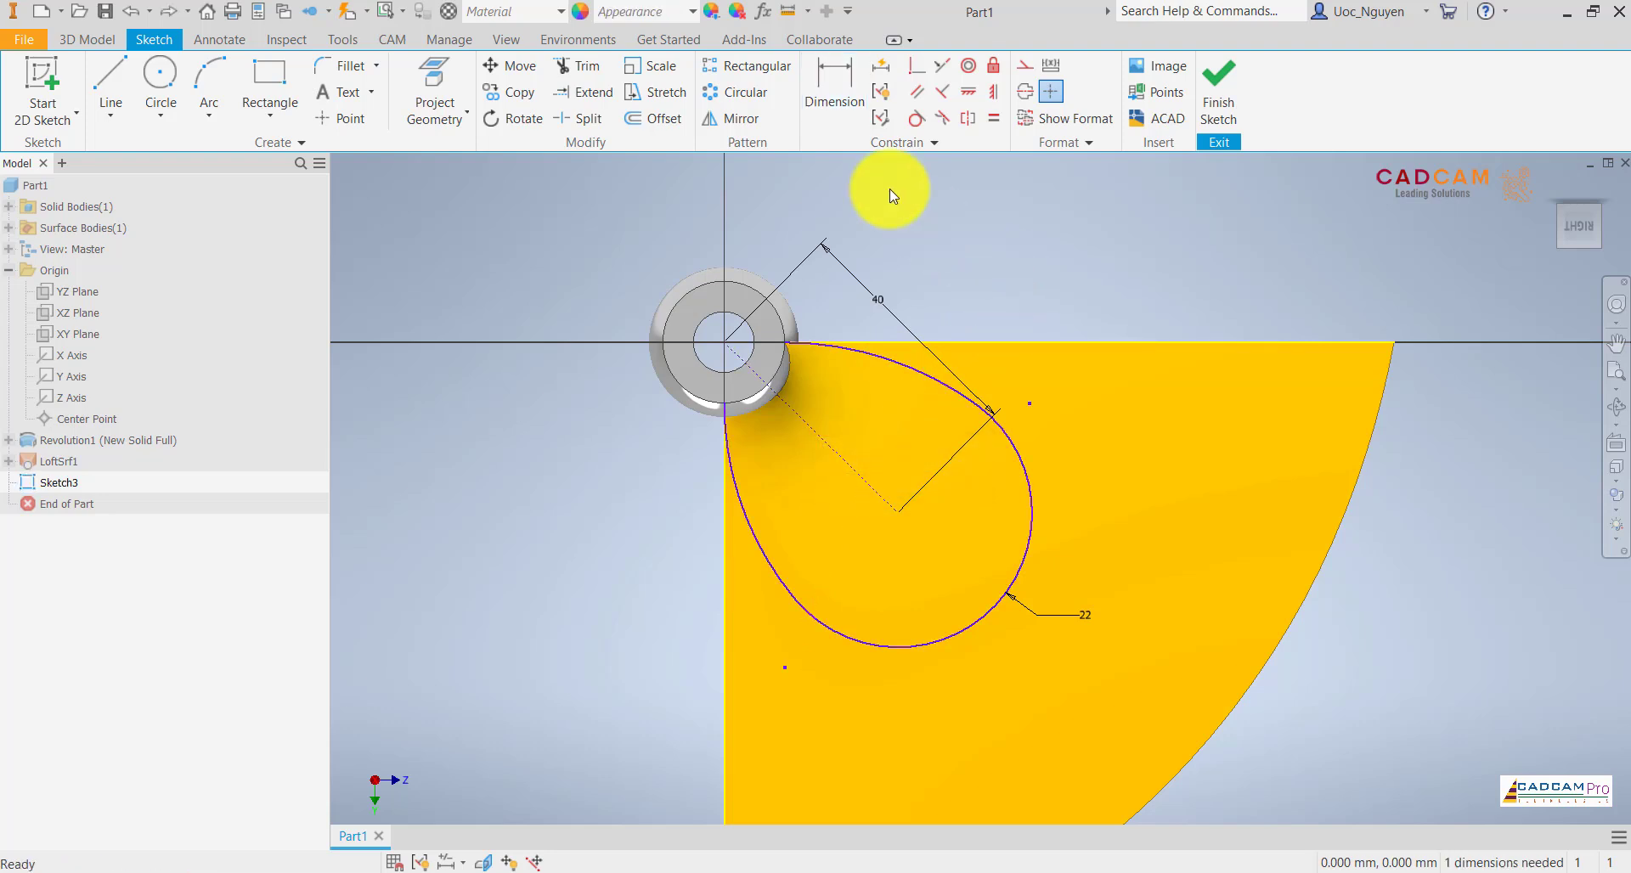
# - Add a 45° angle between the teardrop axis and the top horizontal edge
pyautogui.click(838, 116)
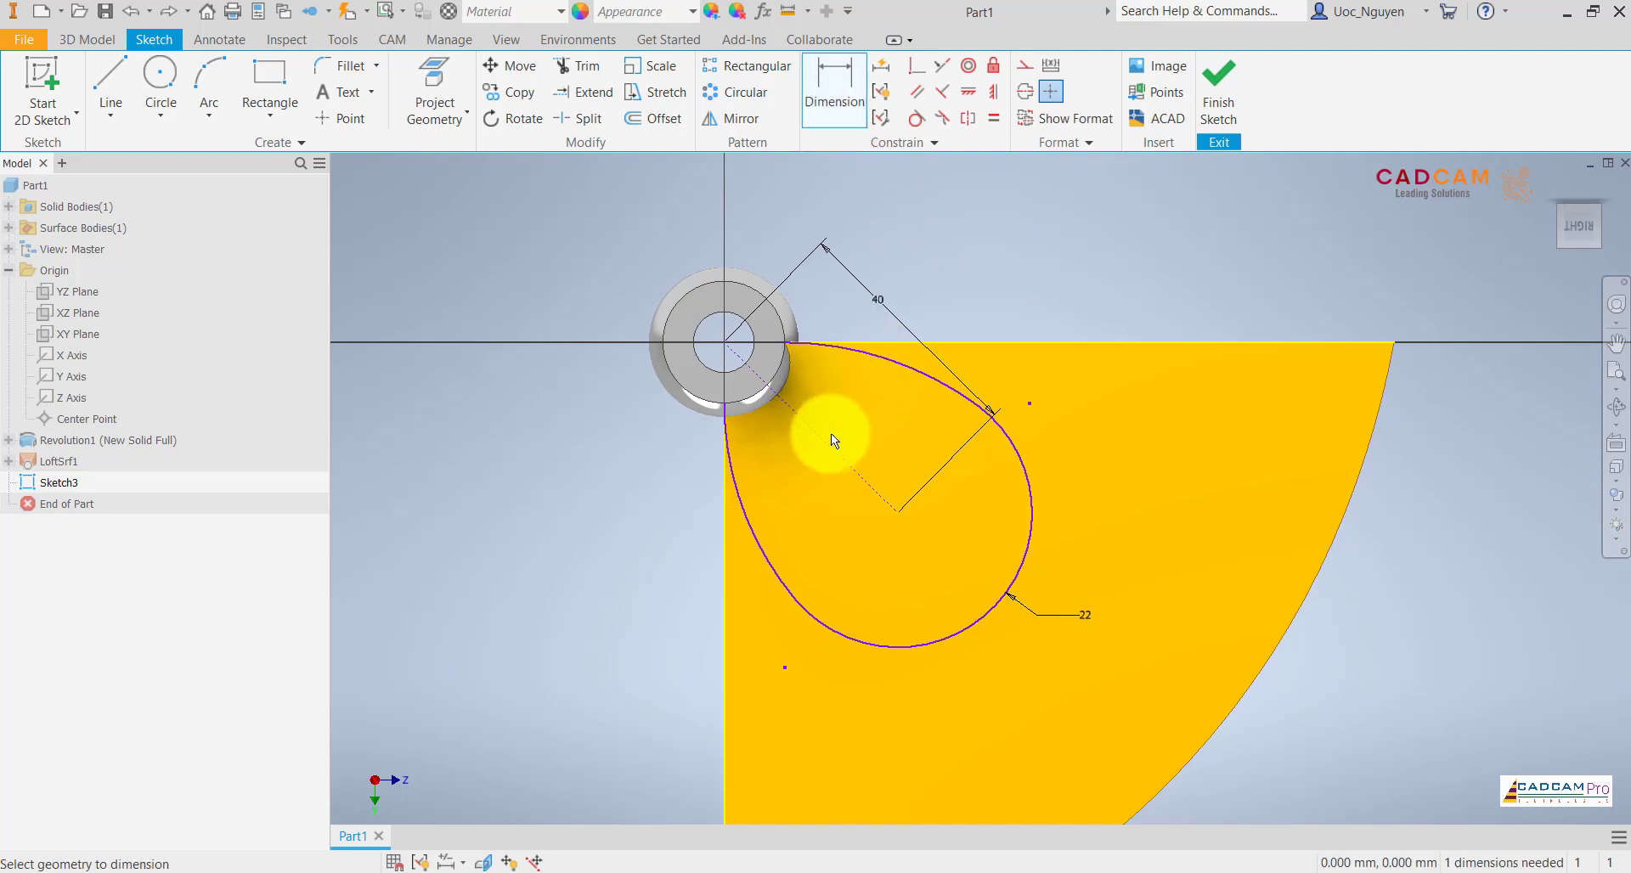
pyautogui.click(907, 340)
pyautogui.click(910, 415)
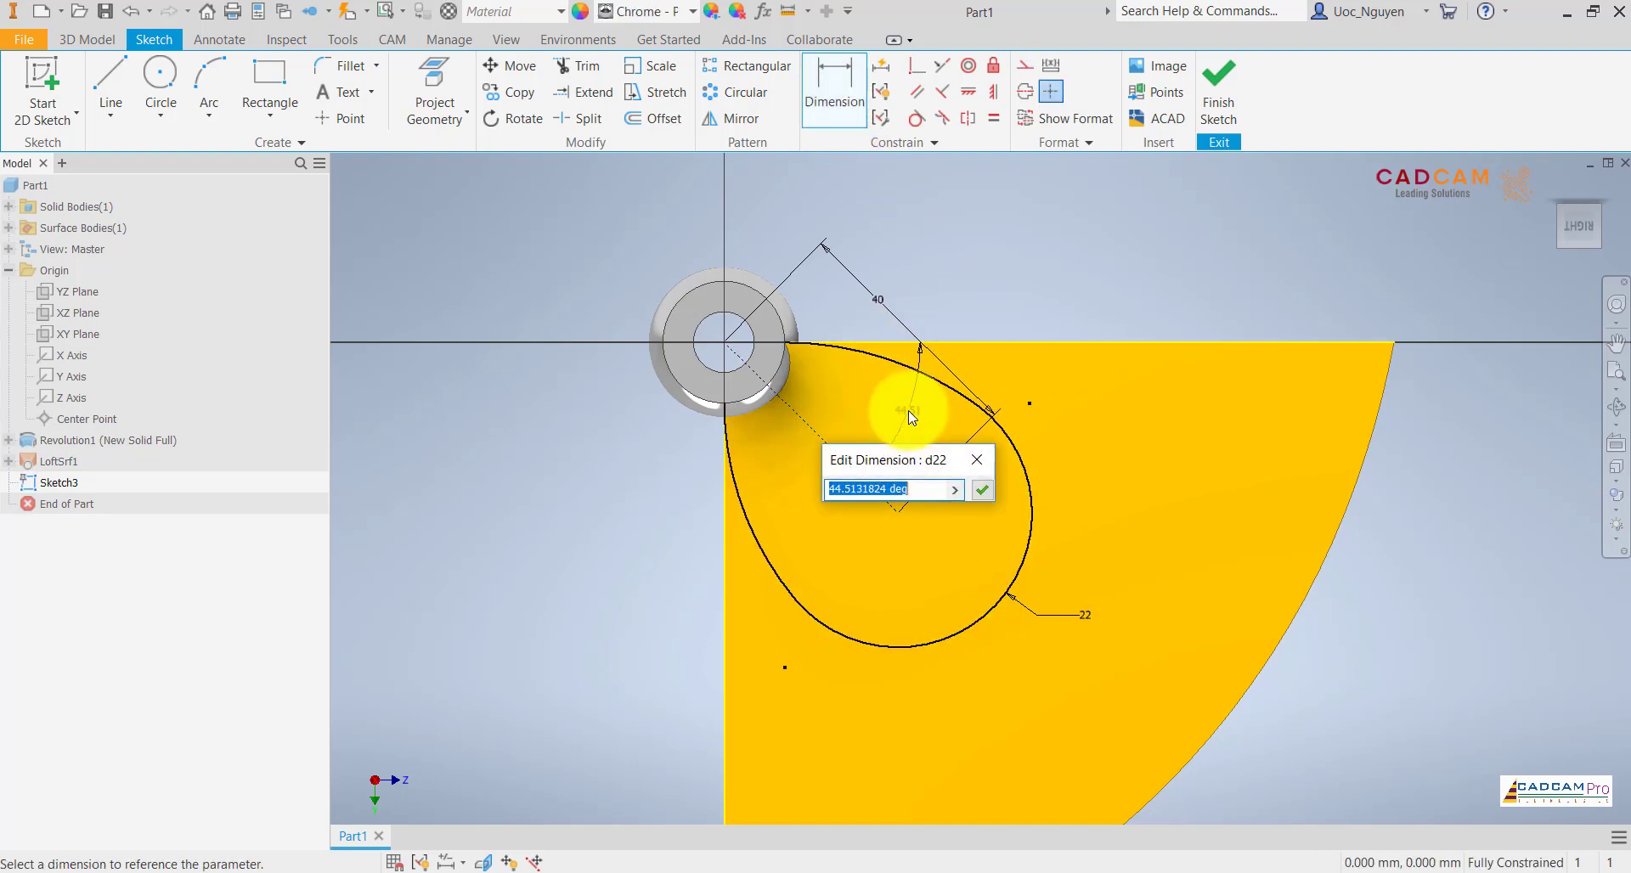
pyautogui.write('45')
pyautogui.press('Return')
pyautogui.press('Escape')
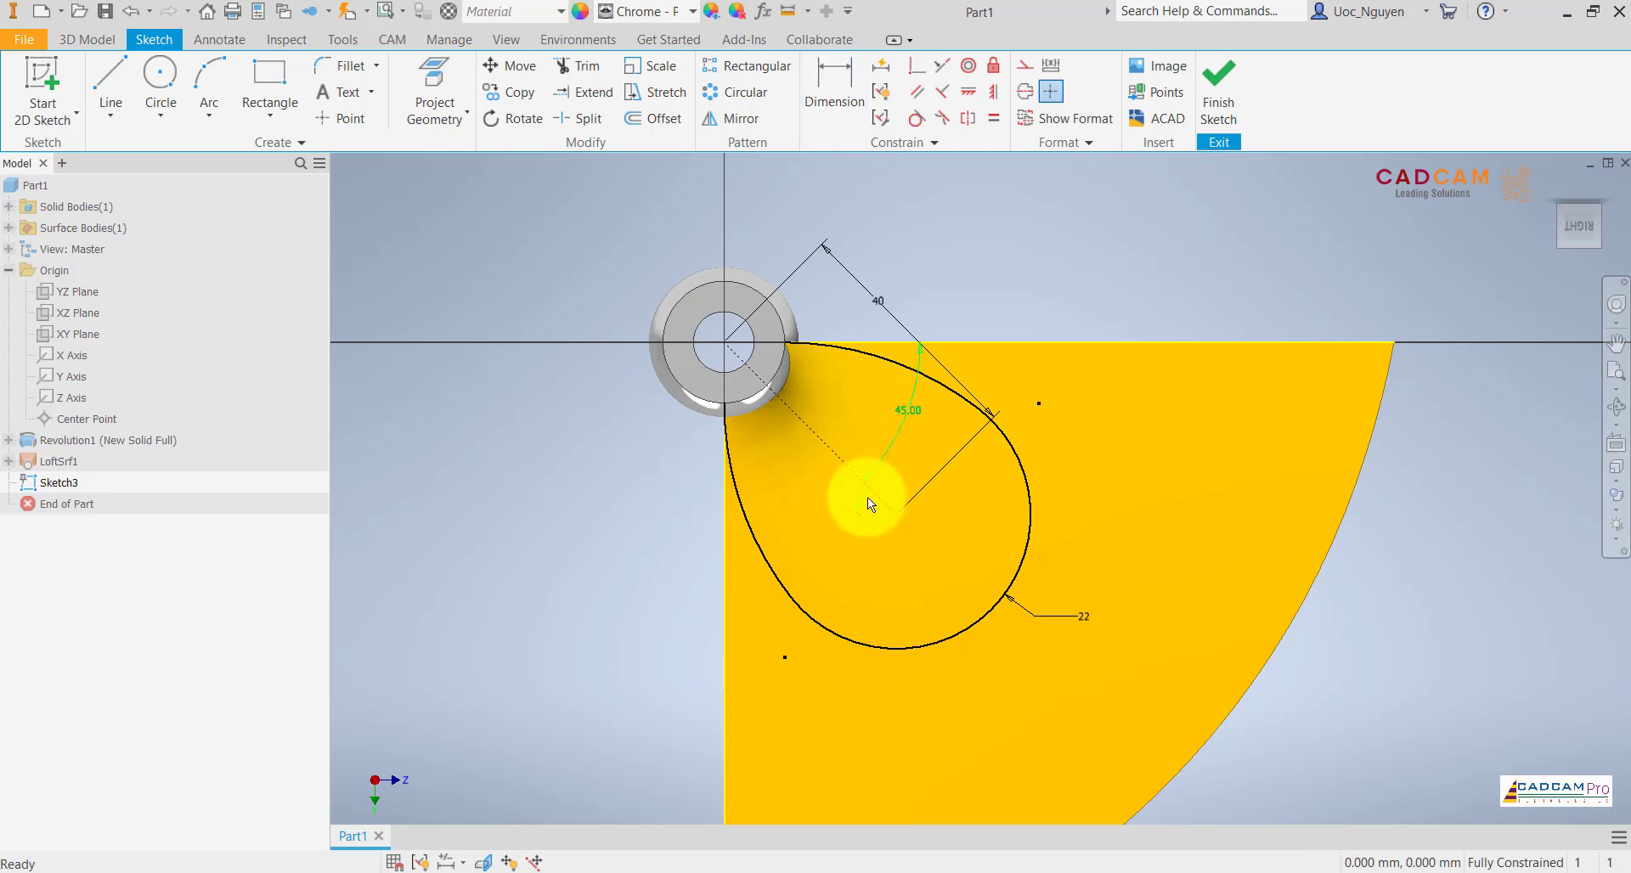
pyautogui.scroll(3, 925, 547)
pyautogui.moveTo(925, 547); pyautogui.dragTo(808, 532, button='middle')
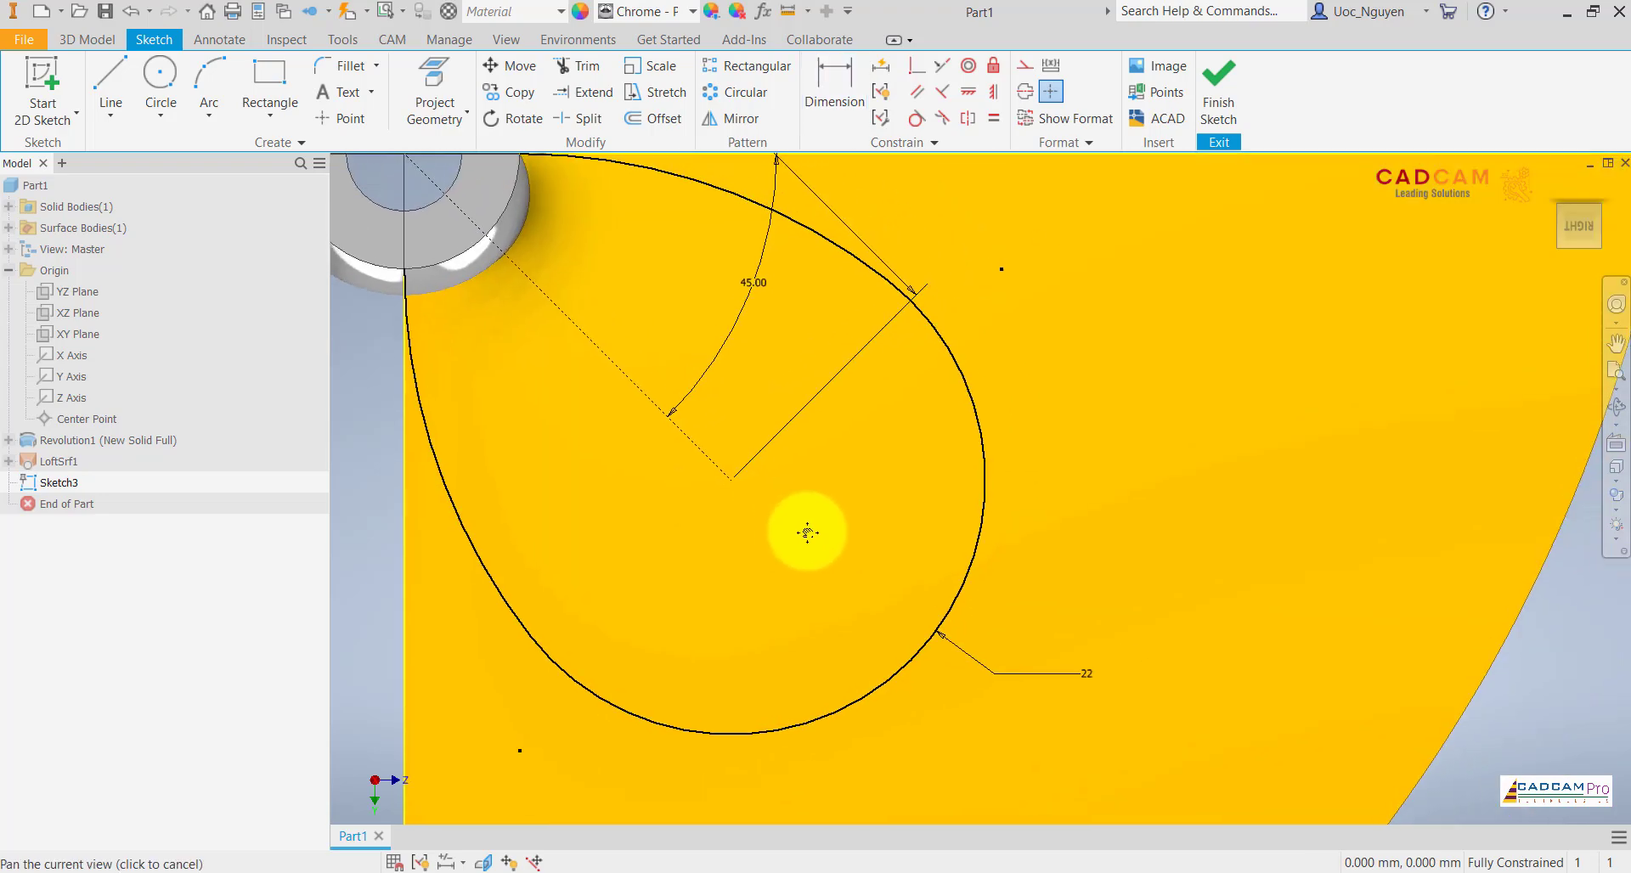
pyautogui.scroll(-2, 808, 533)
pyautogui.scroll(-3, 808, 532)
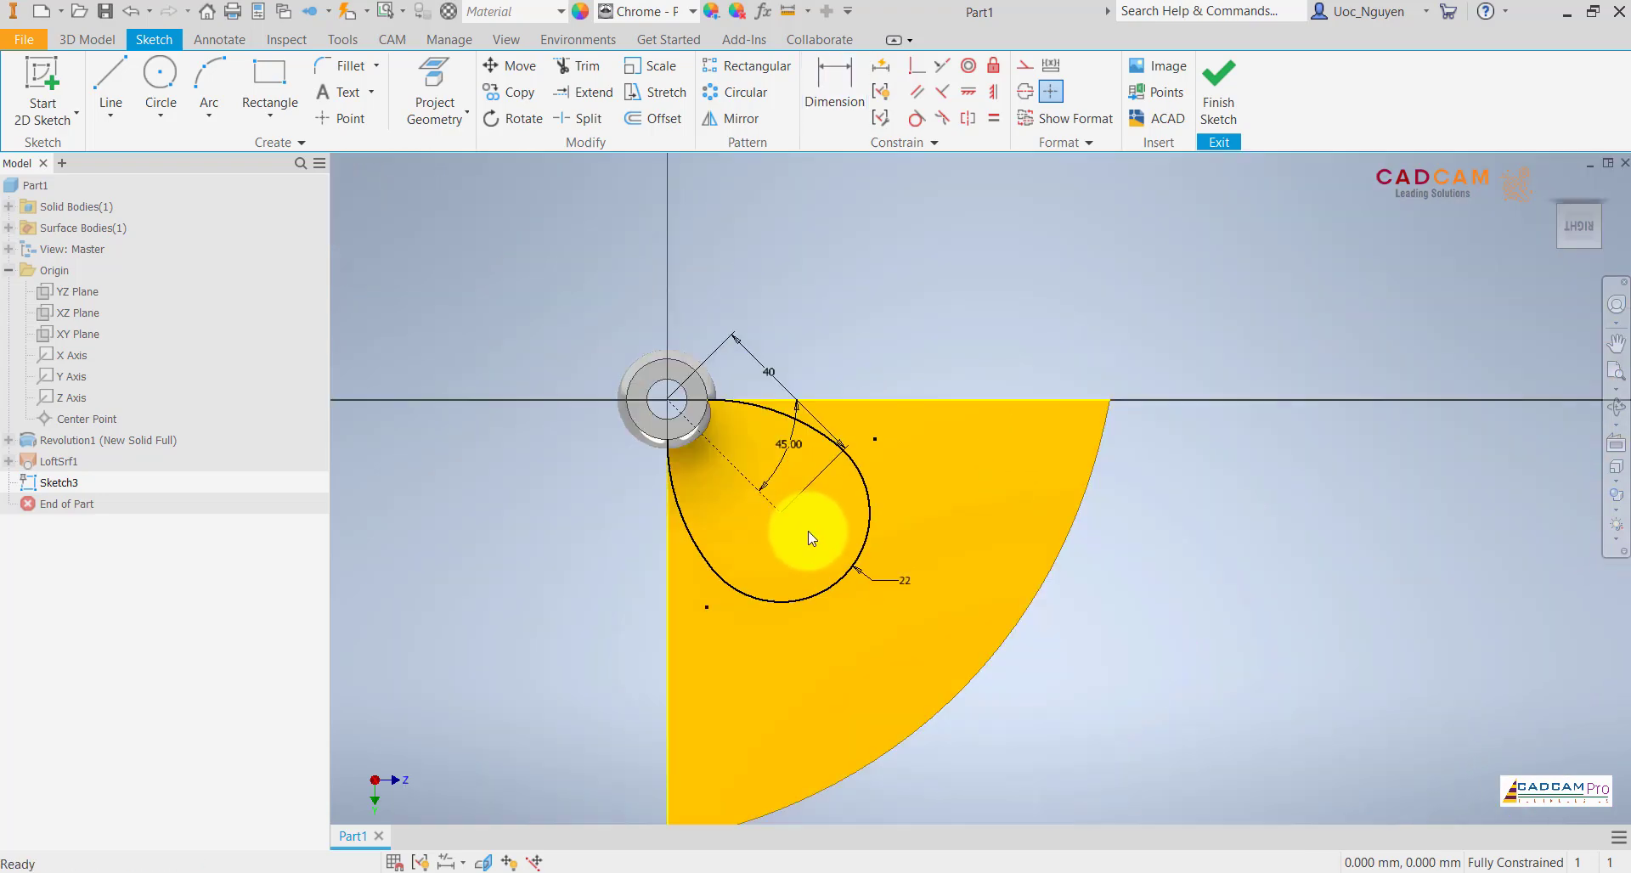
pyautogui.scroll(4, 748, 516)
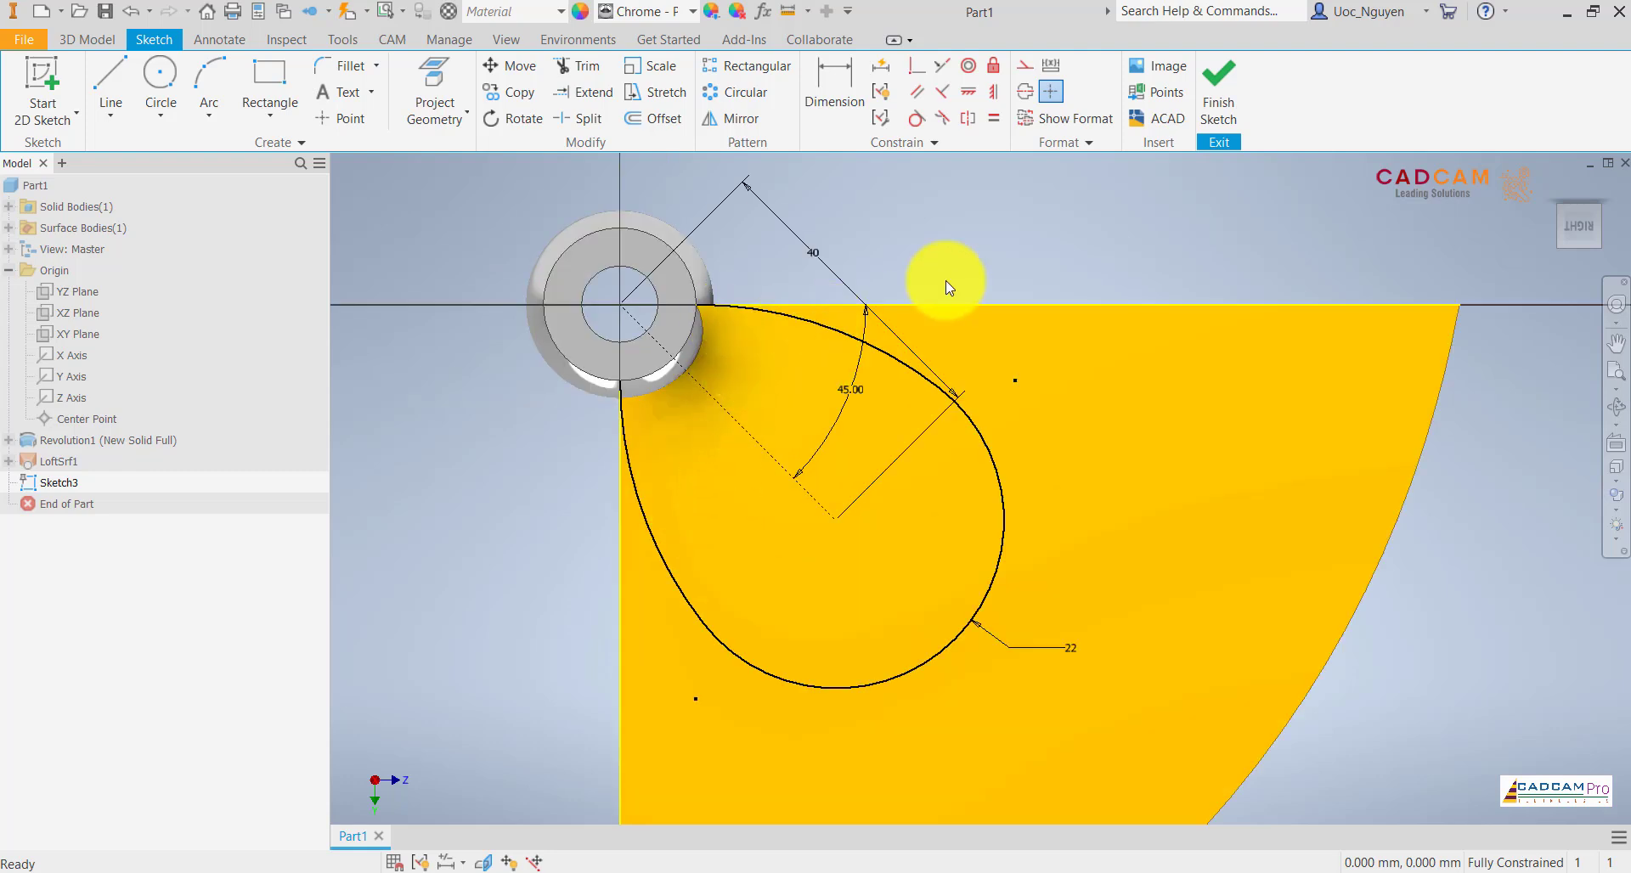
# - Finish the teardrop sketch and start a new 3D sketch from the sketch dropdown
pyautogui.click(1227, 120)
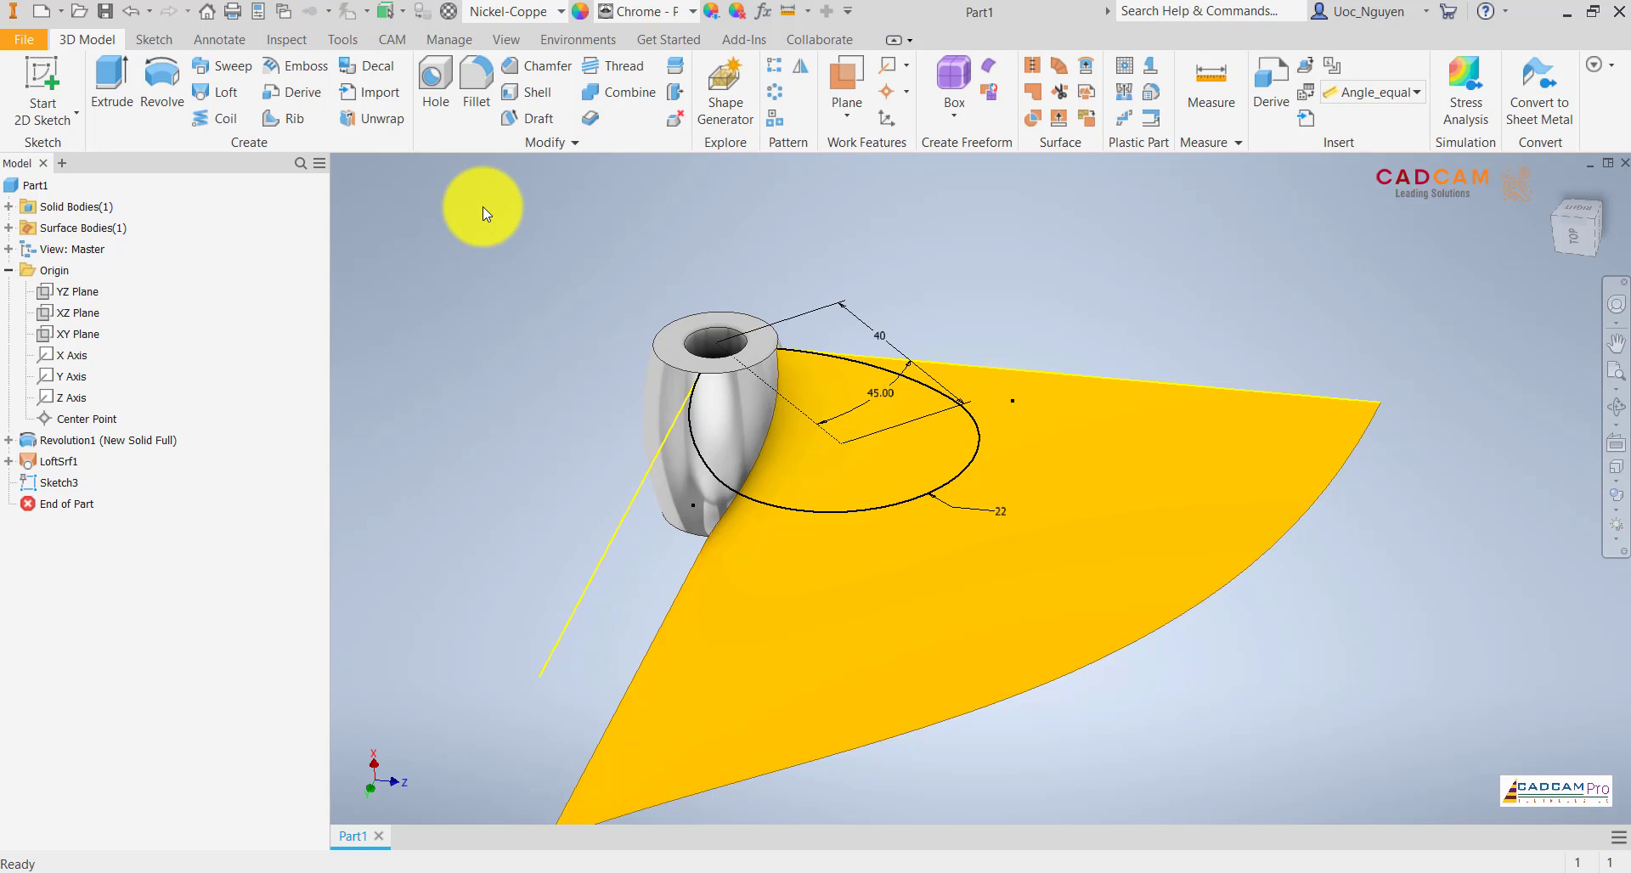
pyautogui.click(51, 124)
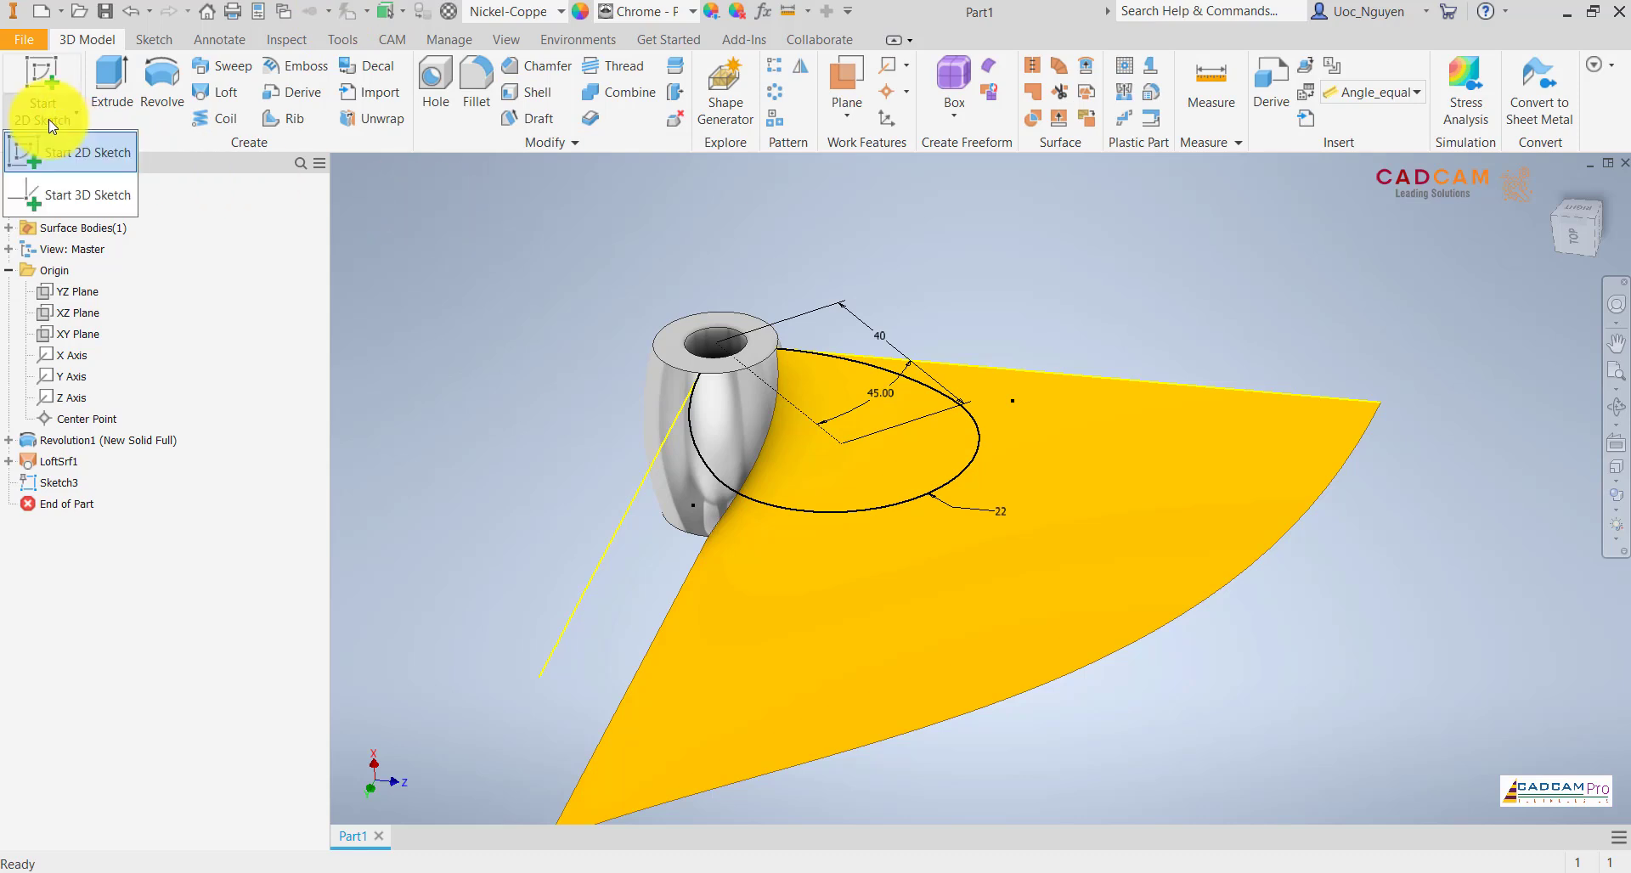
pyautogui.click(463, 253)
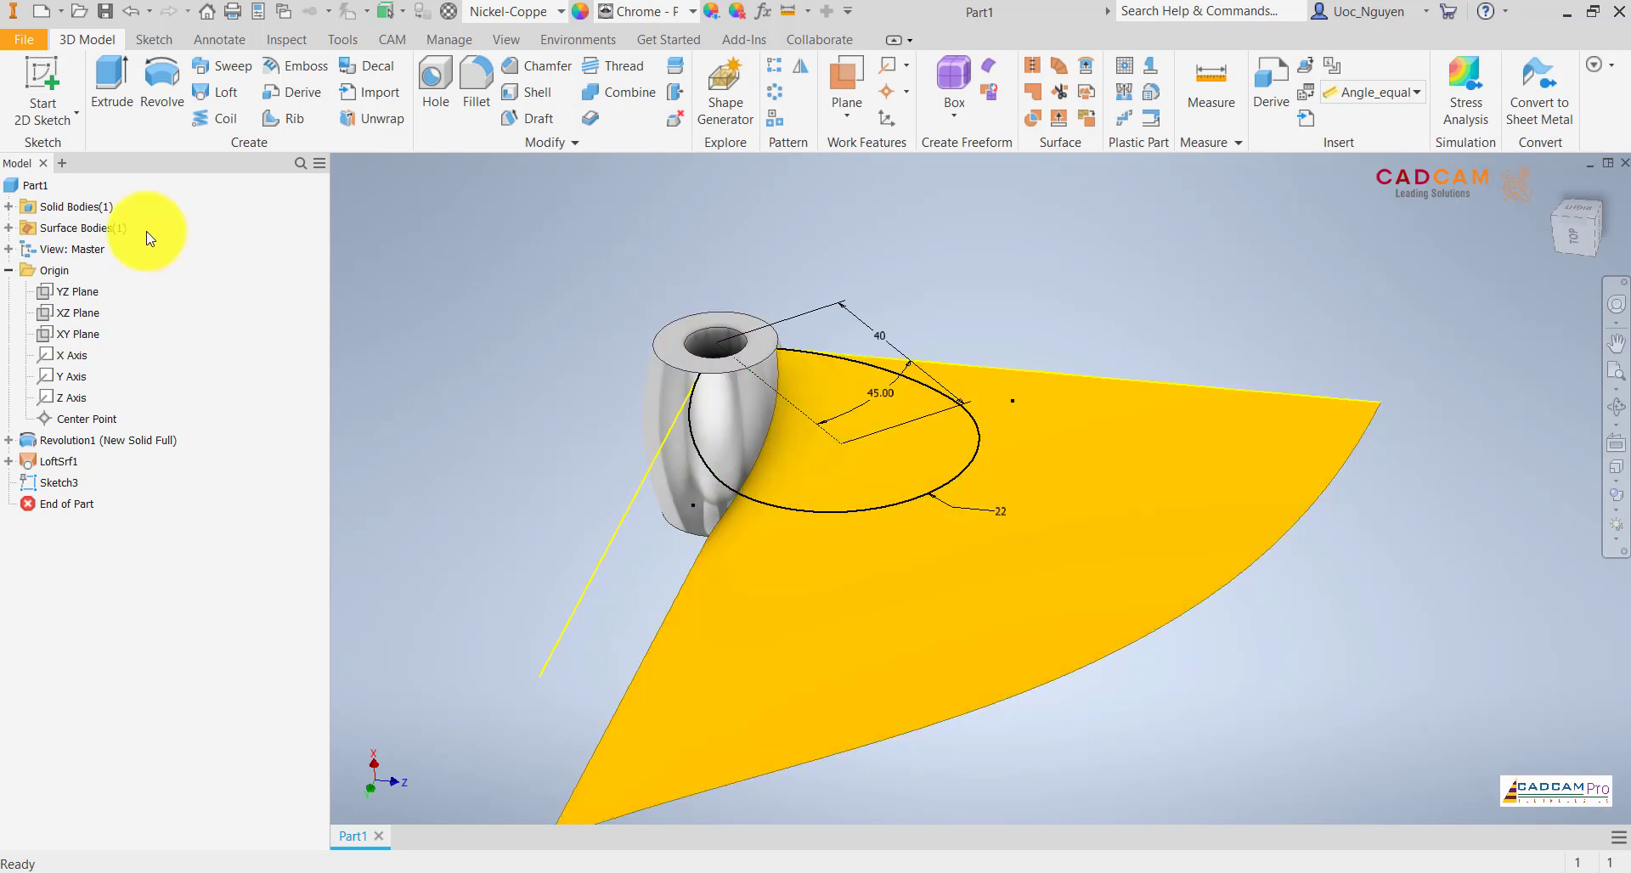
pyautogui.click(52, 126)
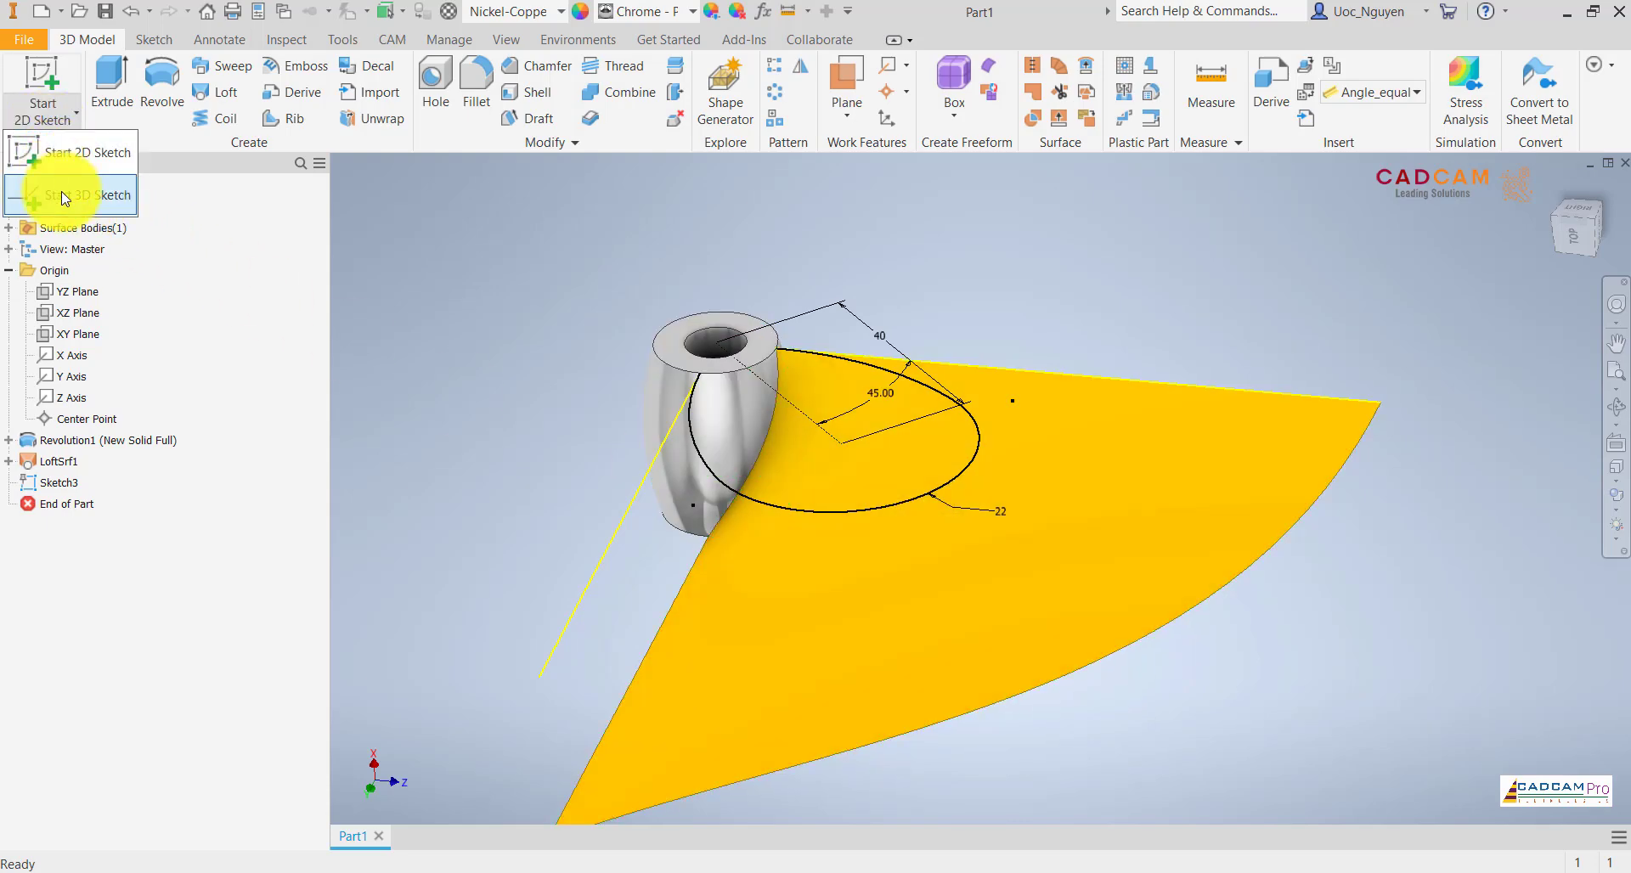
pyautogui.click(62, 194)
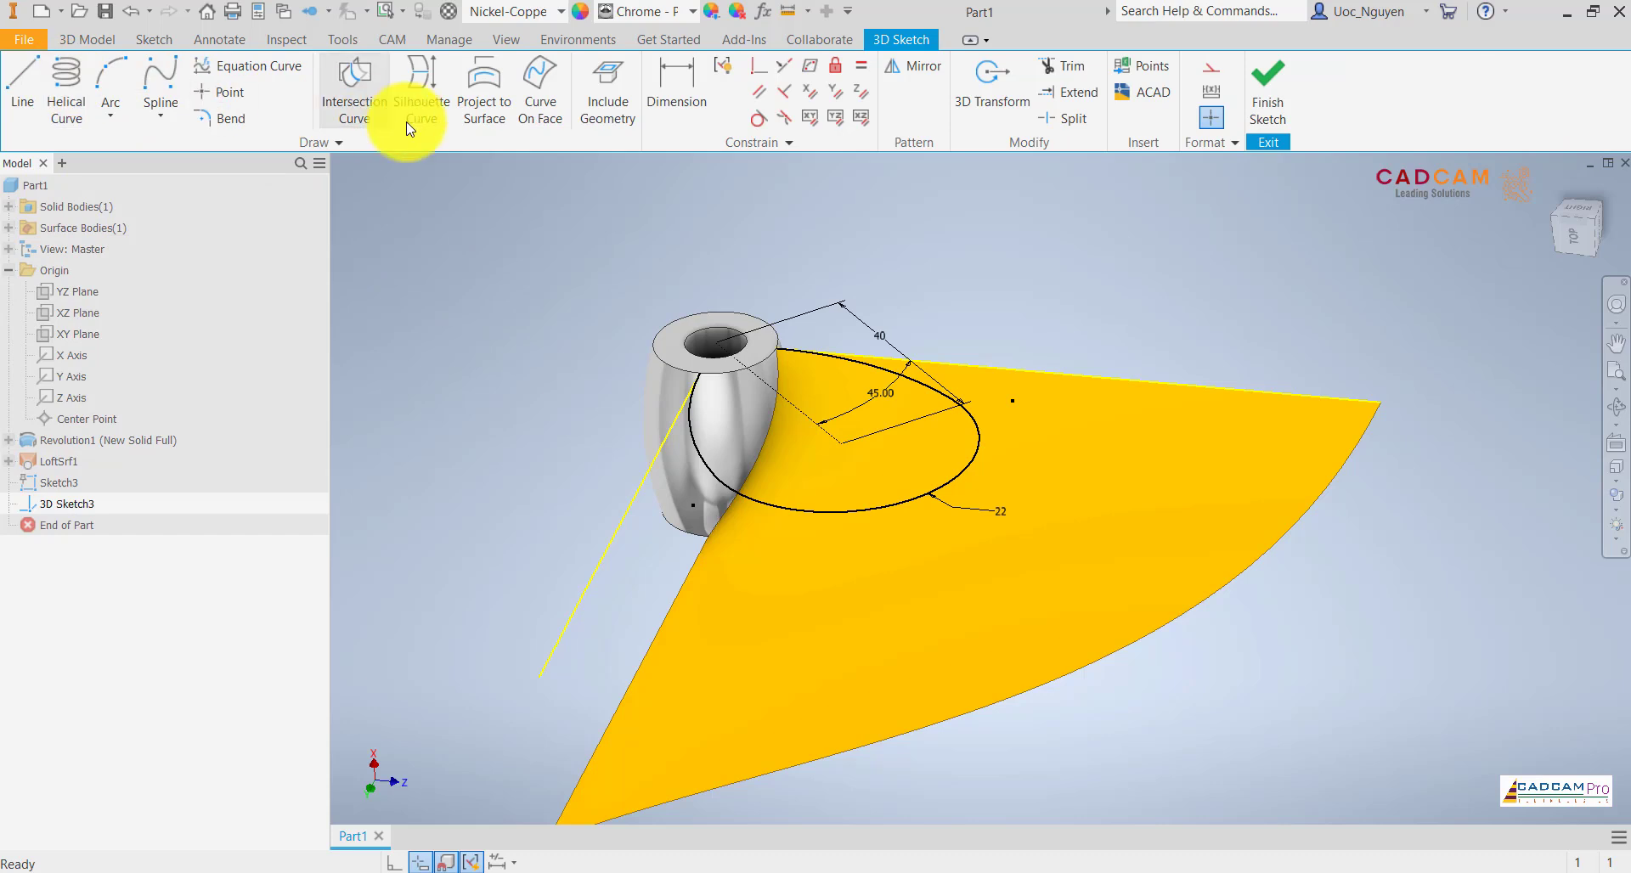
# - In Project to Surface, select the lofted surface as target and the ellipse as curve
pyautogui.click(508, 119)
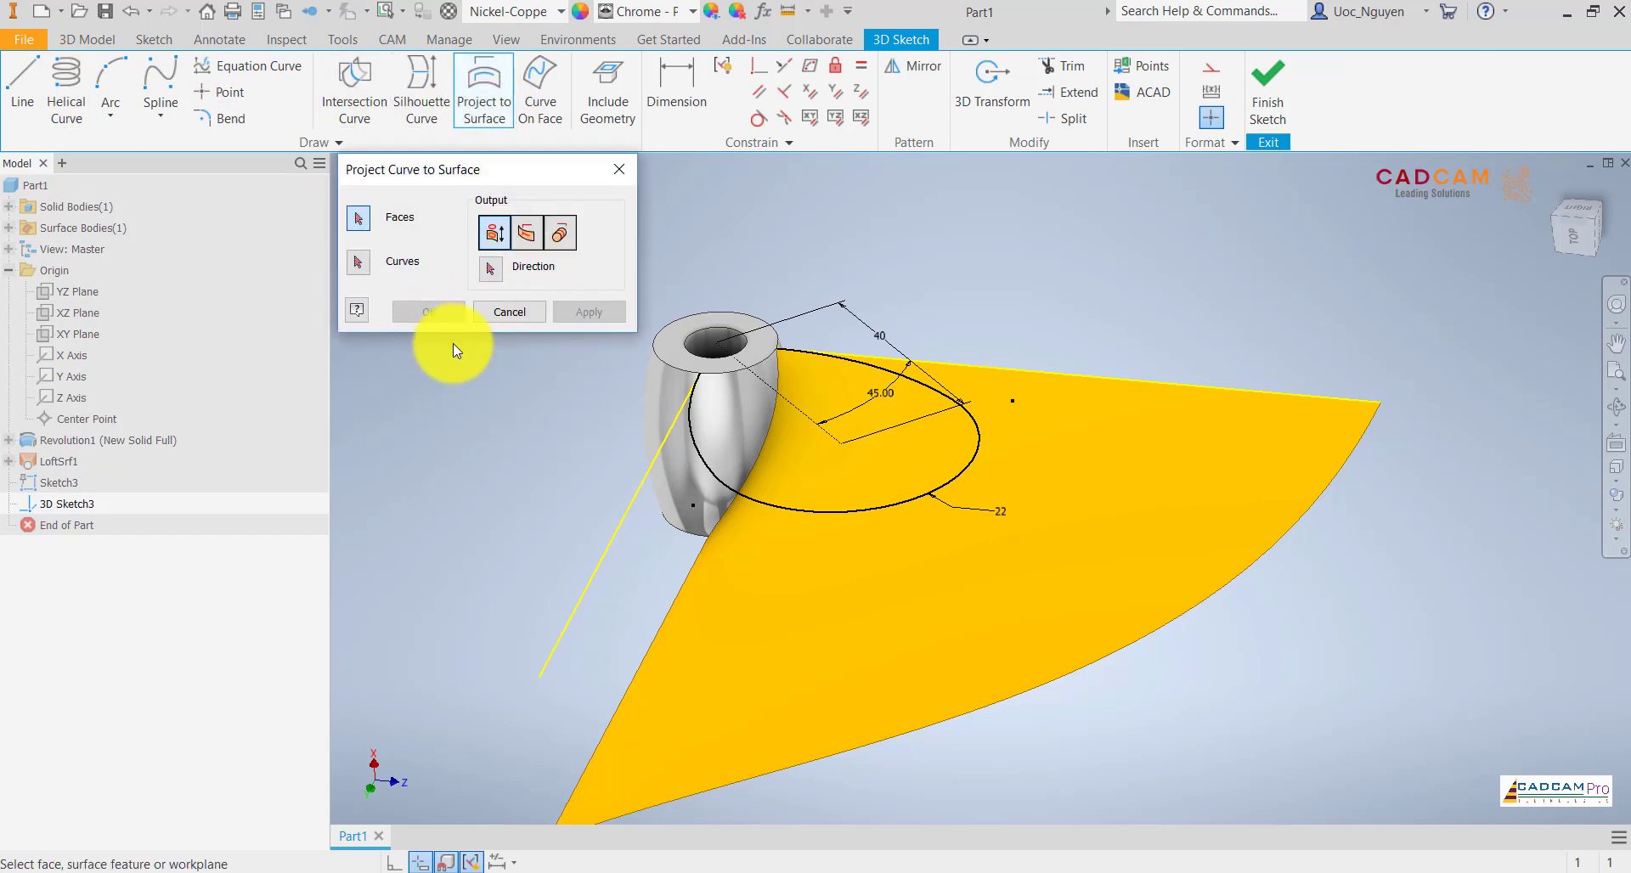
pyautogui.click(854, 583)
pyautogui.click(358, 263)
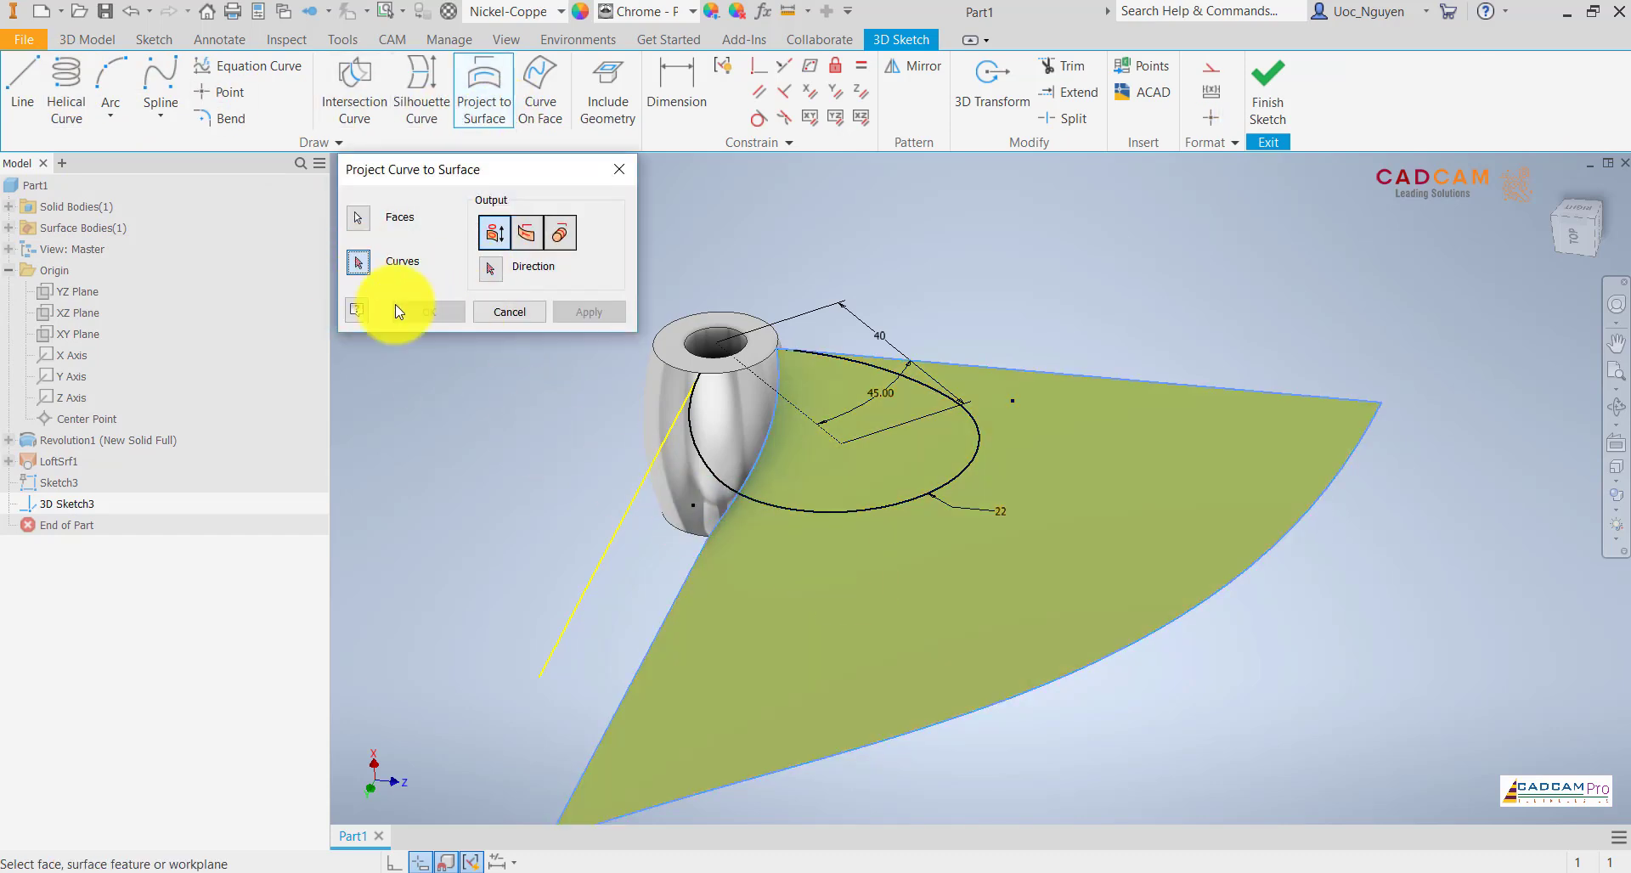
pyautogui.click(731, 491)
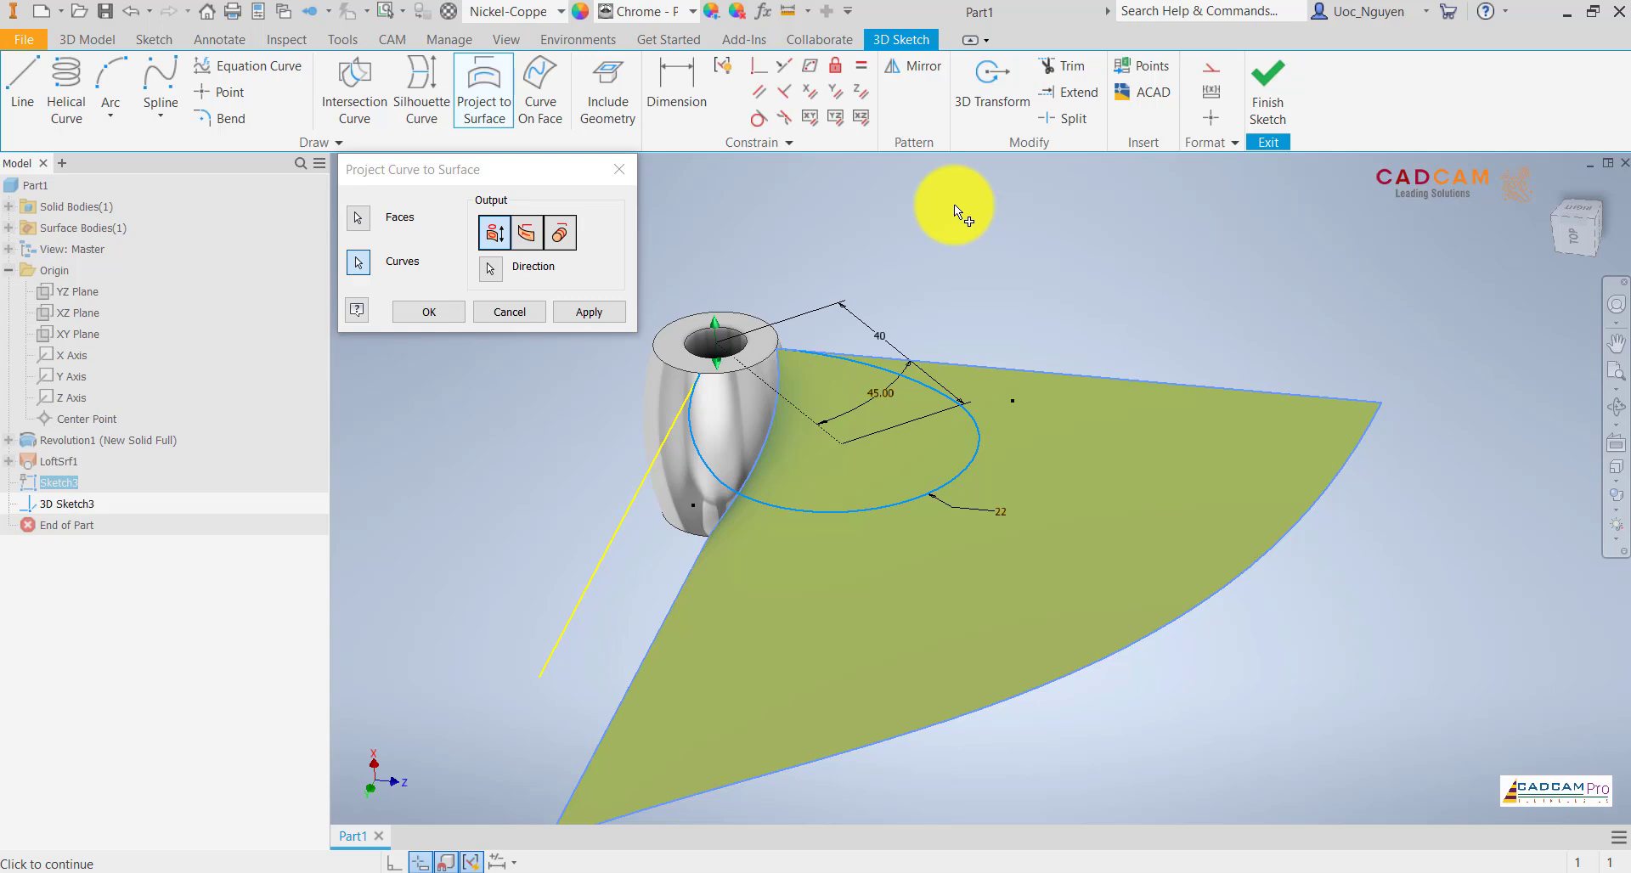
pyautogui.moveTo(958, 294)
pyautogui.keyDown('shift'); pyautogui.mouseDown(button='middle')
pyautogui.moveTo(1074, 301)
pyautogui.moveTo(965, 314)
pyautogui.moveTo(947, 353)
pyautogui.moveTo(974, 374)
pyautogui.moveTo(954, 368)
pyautogui.moveTo(954, 412)
pyautogui.moveTo(1011, 346)
pyautogui.mouseUp(button='middle'); pyautogui.keyUp('shift')
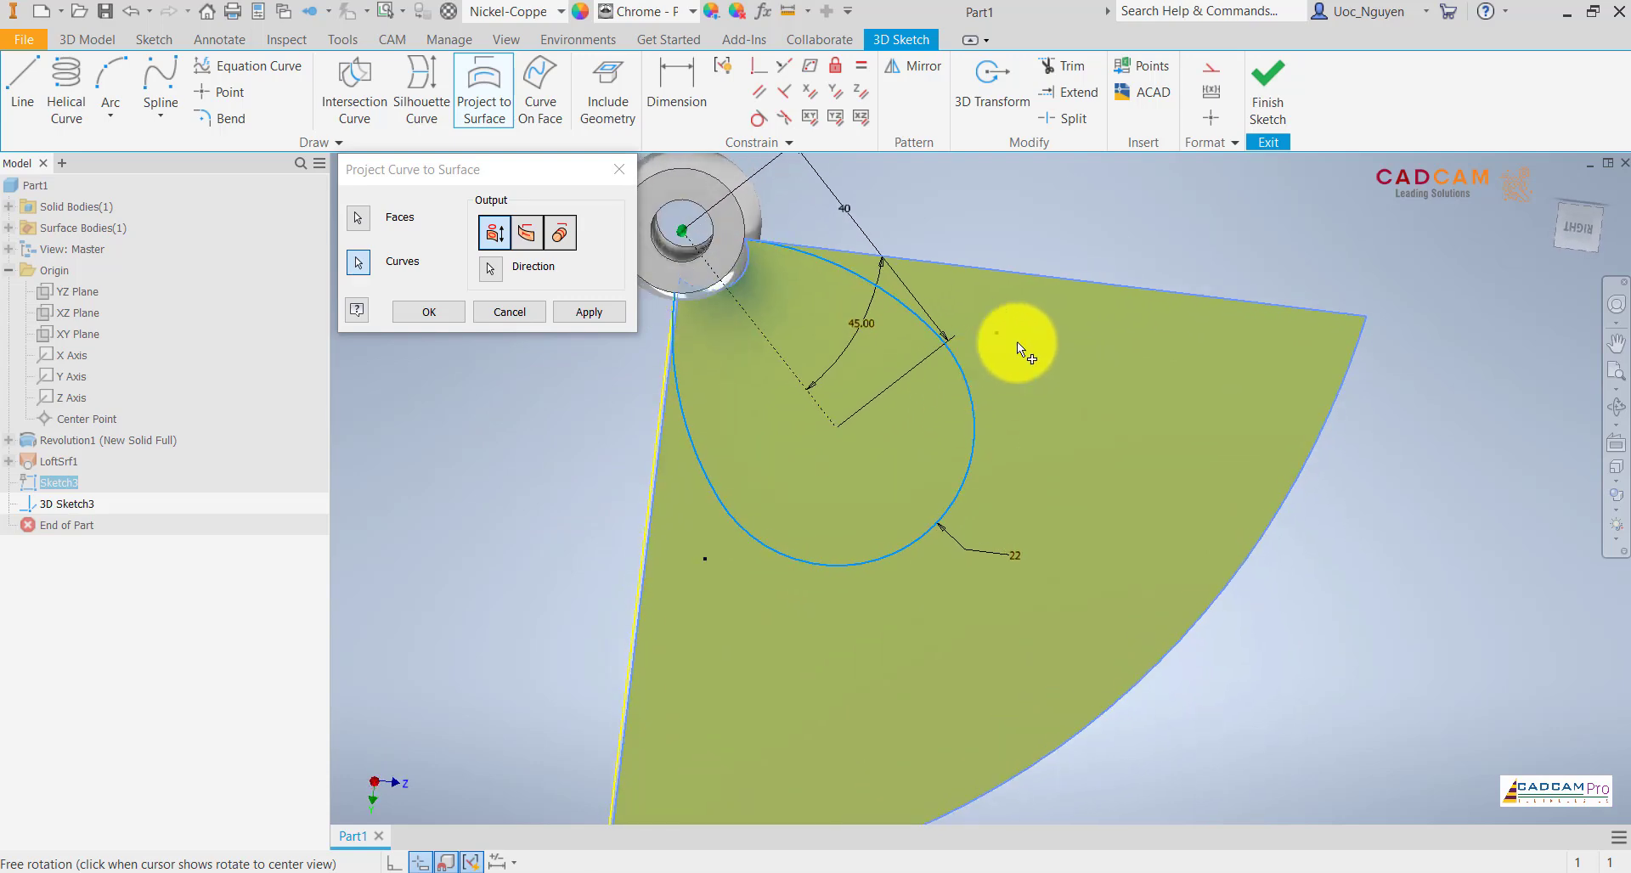
pyautogui.click(1590, 219)
pyautogui.scroll(5, 831, 350)
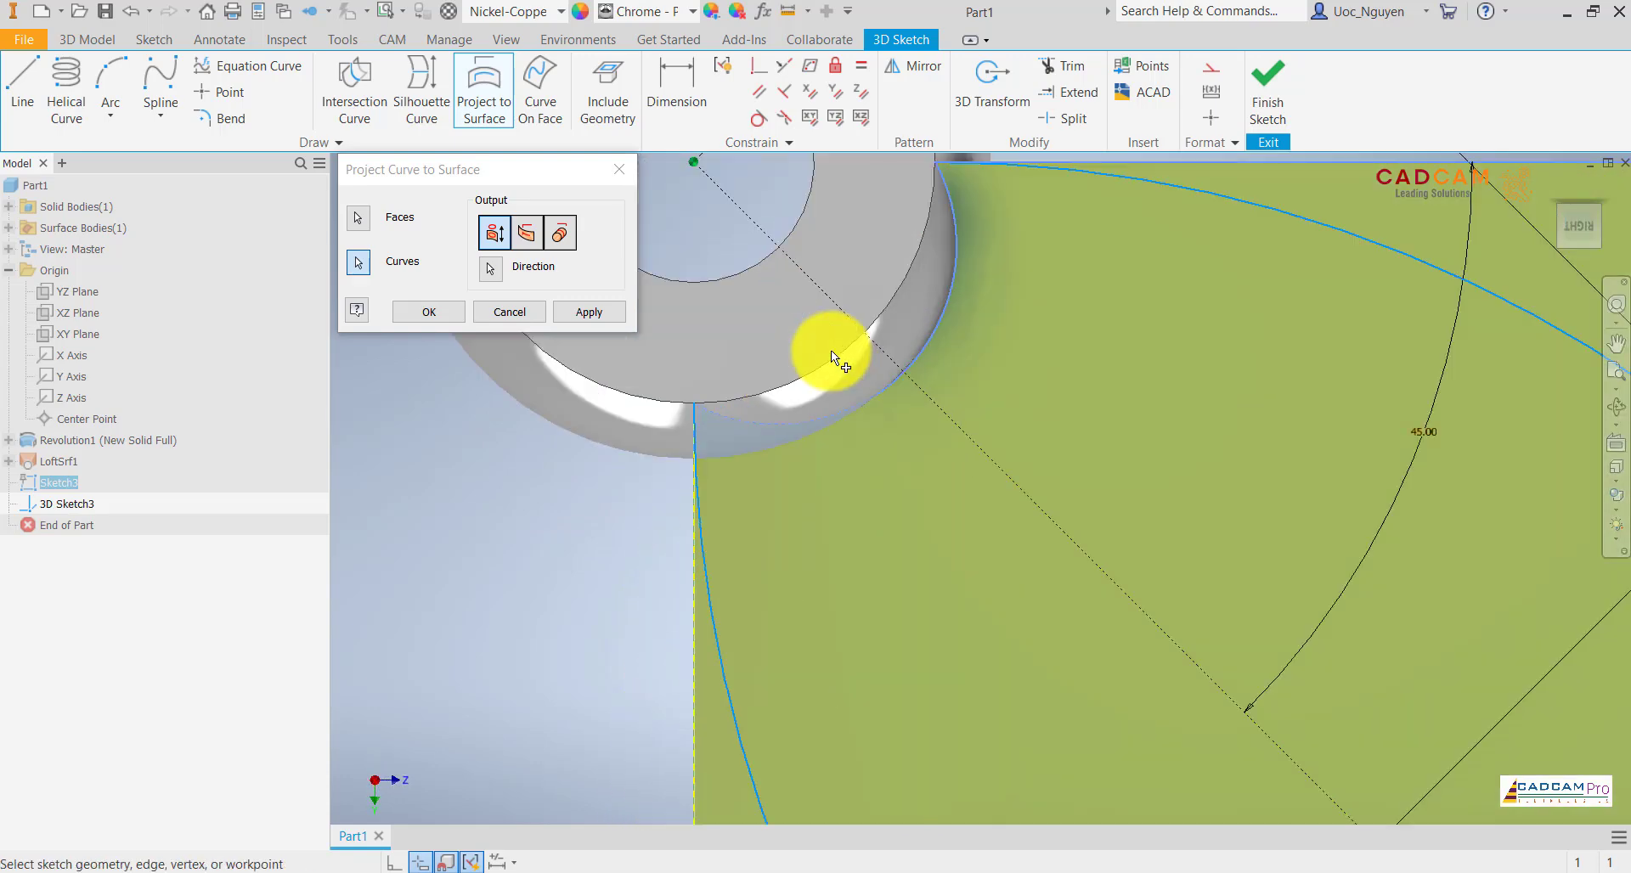
pyautogui.scroll(-3, 831, 350)
pyautogui.scroll(-3, 830, 353)
pyautogui.moveTo(892, 363)
pyautogui.keyDown('shift'); pyautogui.mouseDown(button='middle')
pyautogui.moveTo(907, 291)
pyautogui.moveTo(917, 309)
pyautogui.moveTo(892, 321)
pyautogui.mouseUp(button='middle'); pyautogui.keyUp('shift')
pyautogui.scroll(3, 855, 502)
pyautogui.moveTo(856, 502); pyautogui.dragTo(897, 384, button='middle')
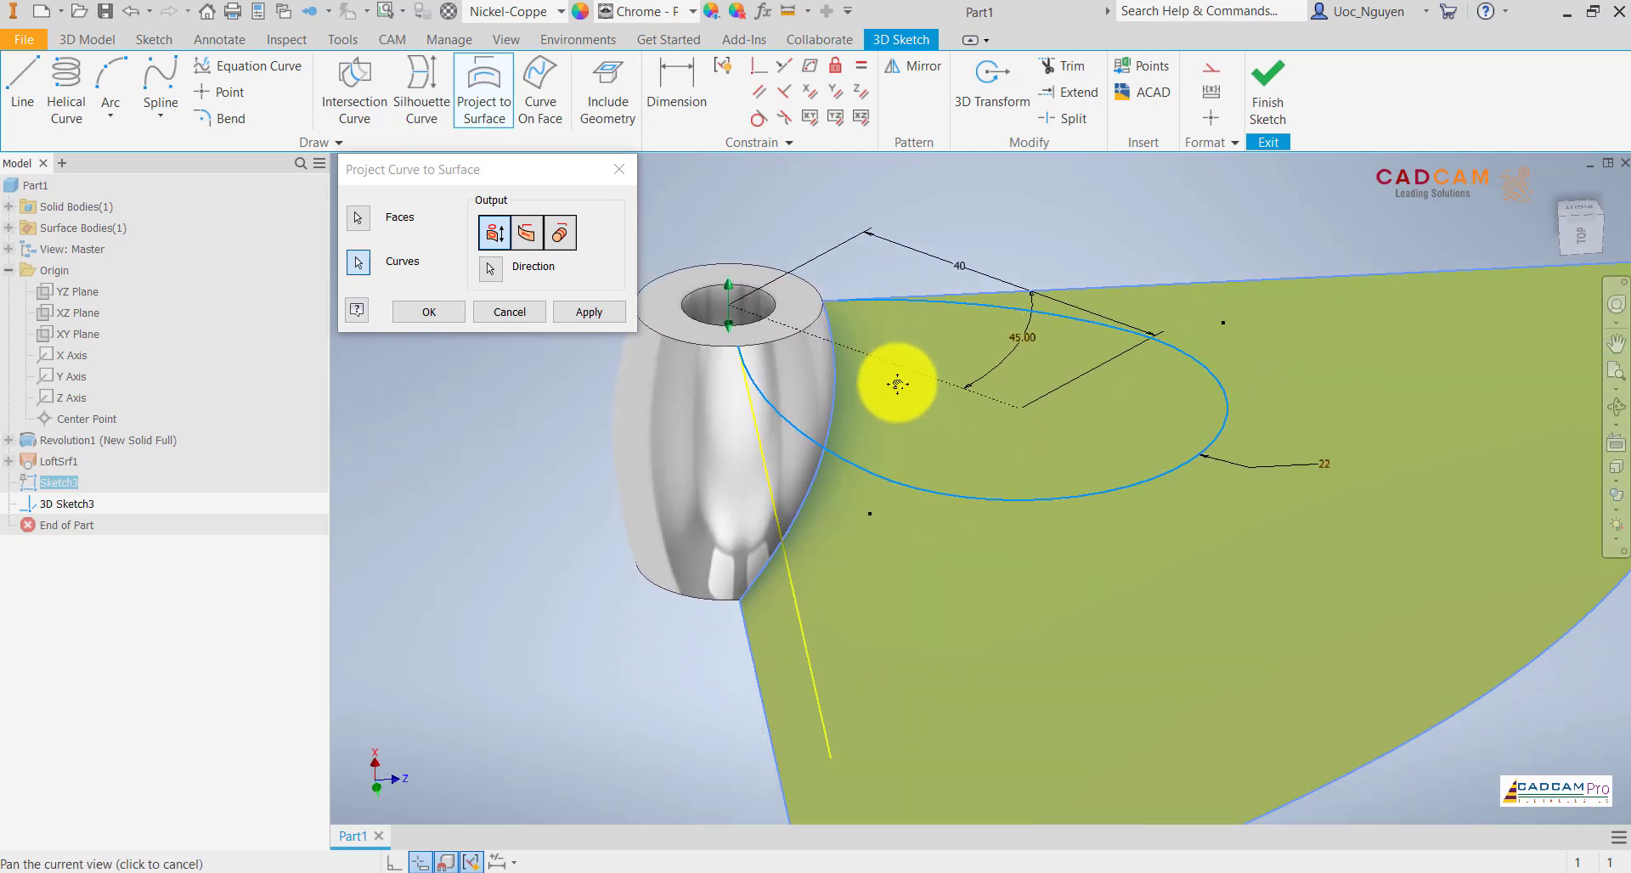
pyautogui.scroll(-1, 892, 394)
pyautogui.scroll(-2, 884, 412)
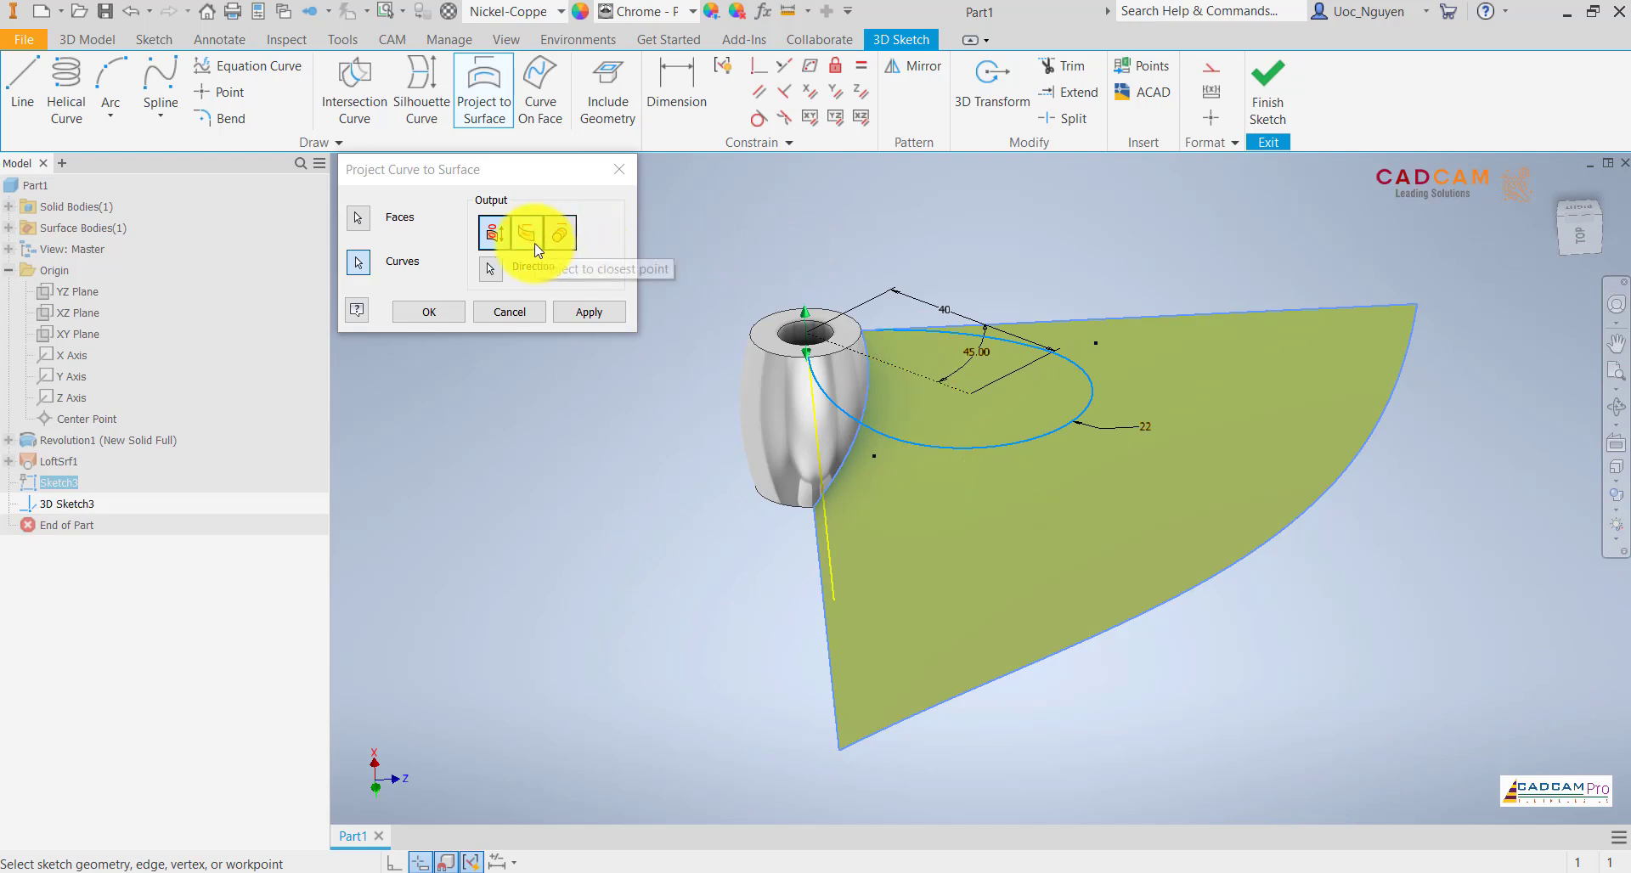
# - Project the ellipse along the X Axis, finish the 3D sketch and hide Sketch3
pyautogui.click(492, 238)
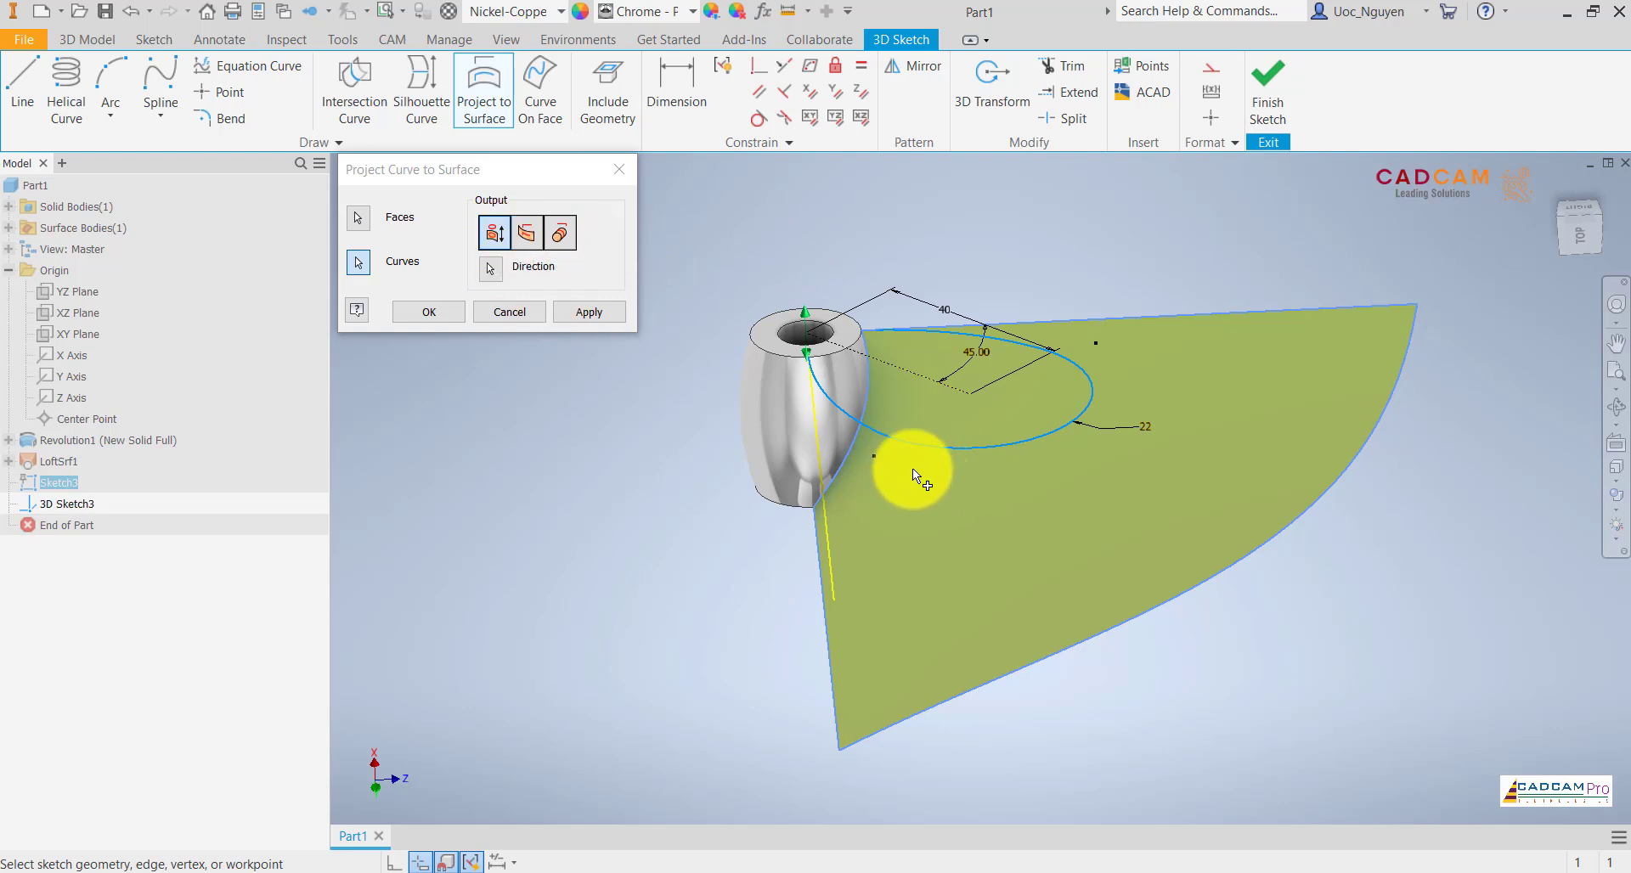
pyautogui.click(492, 270)
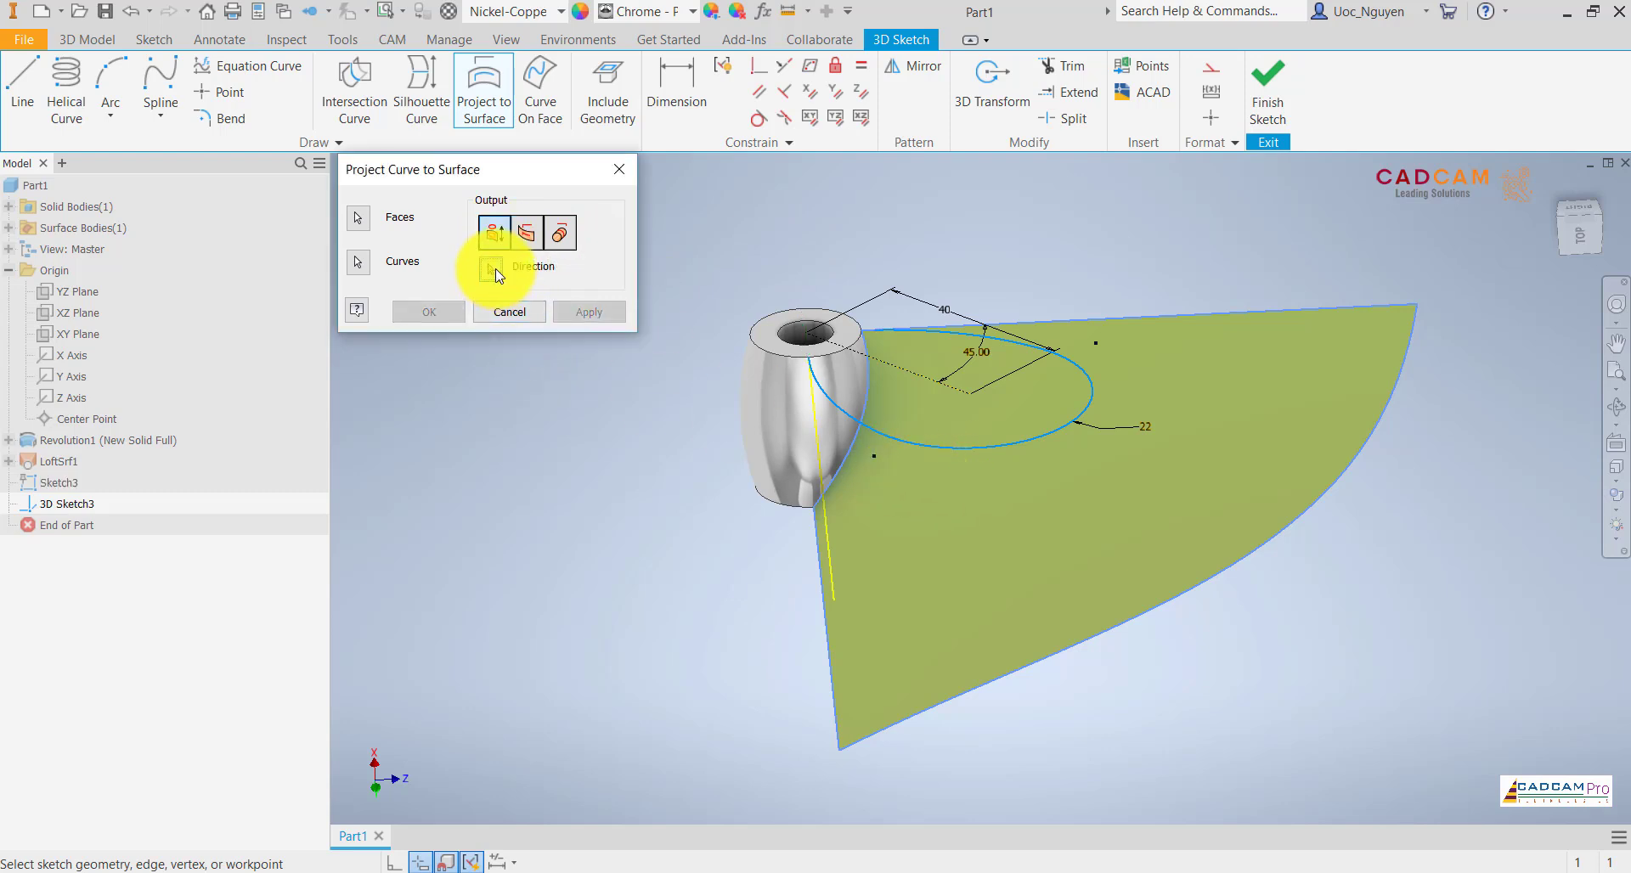
pyautogui.click(73, 354)
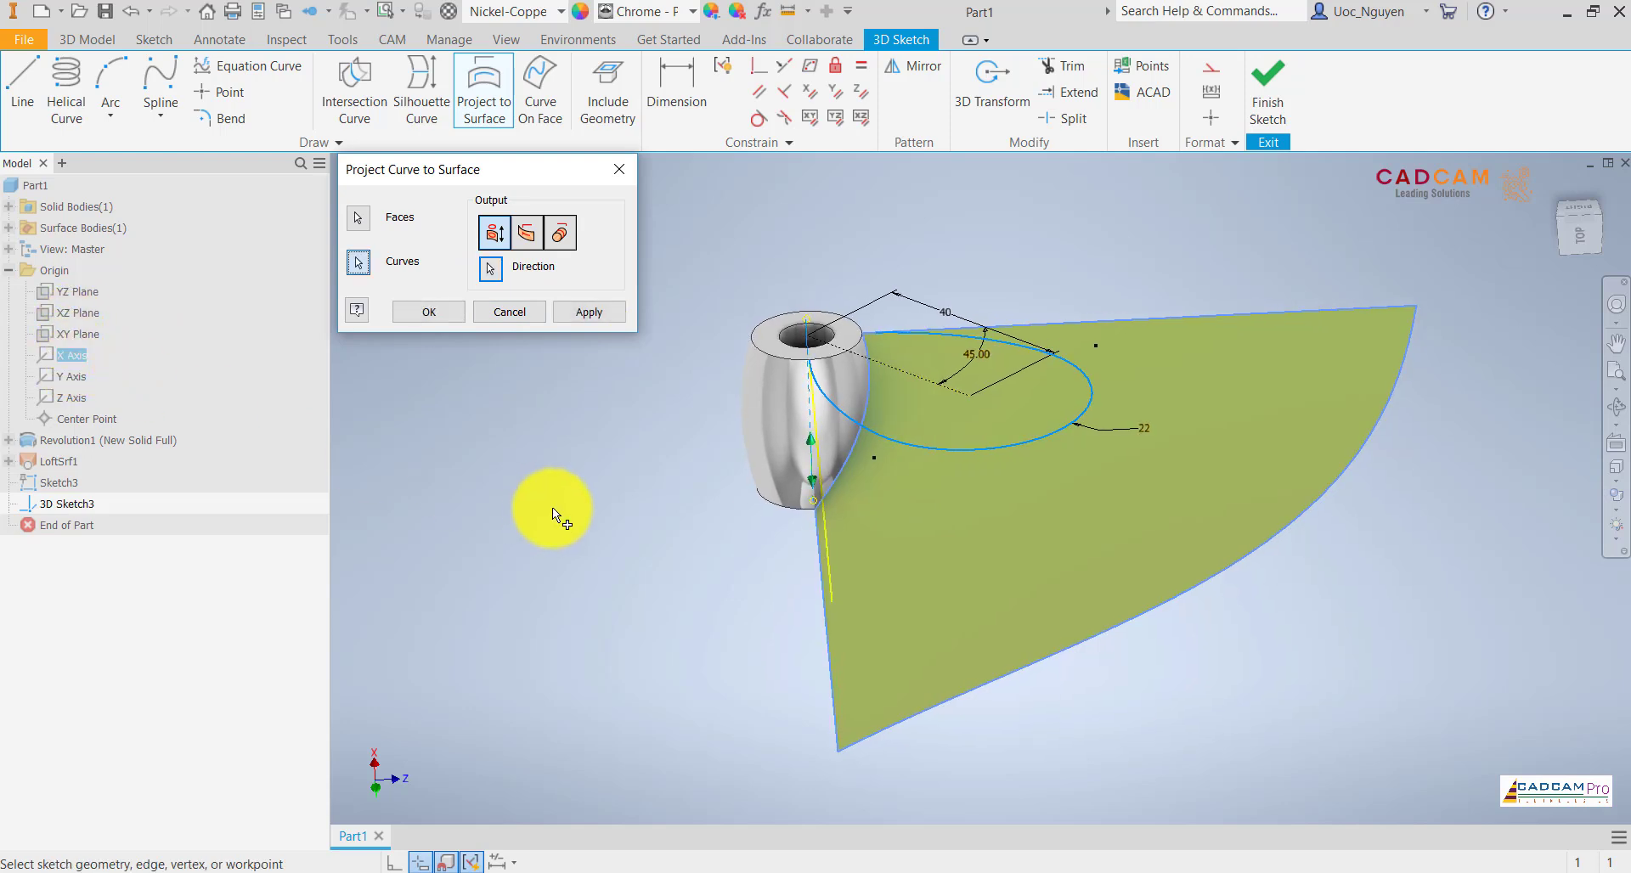
pyautogui.click(432, 311)
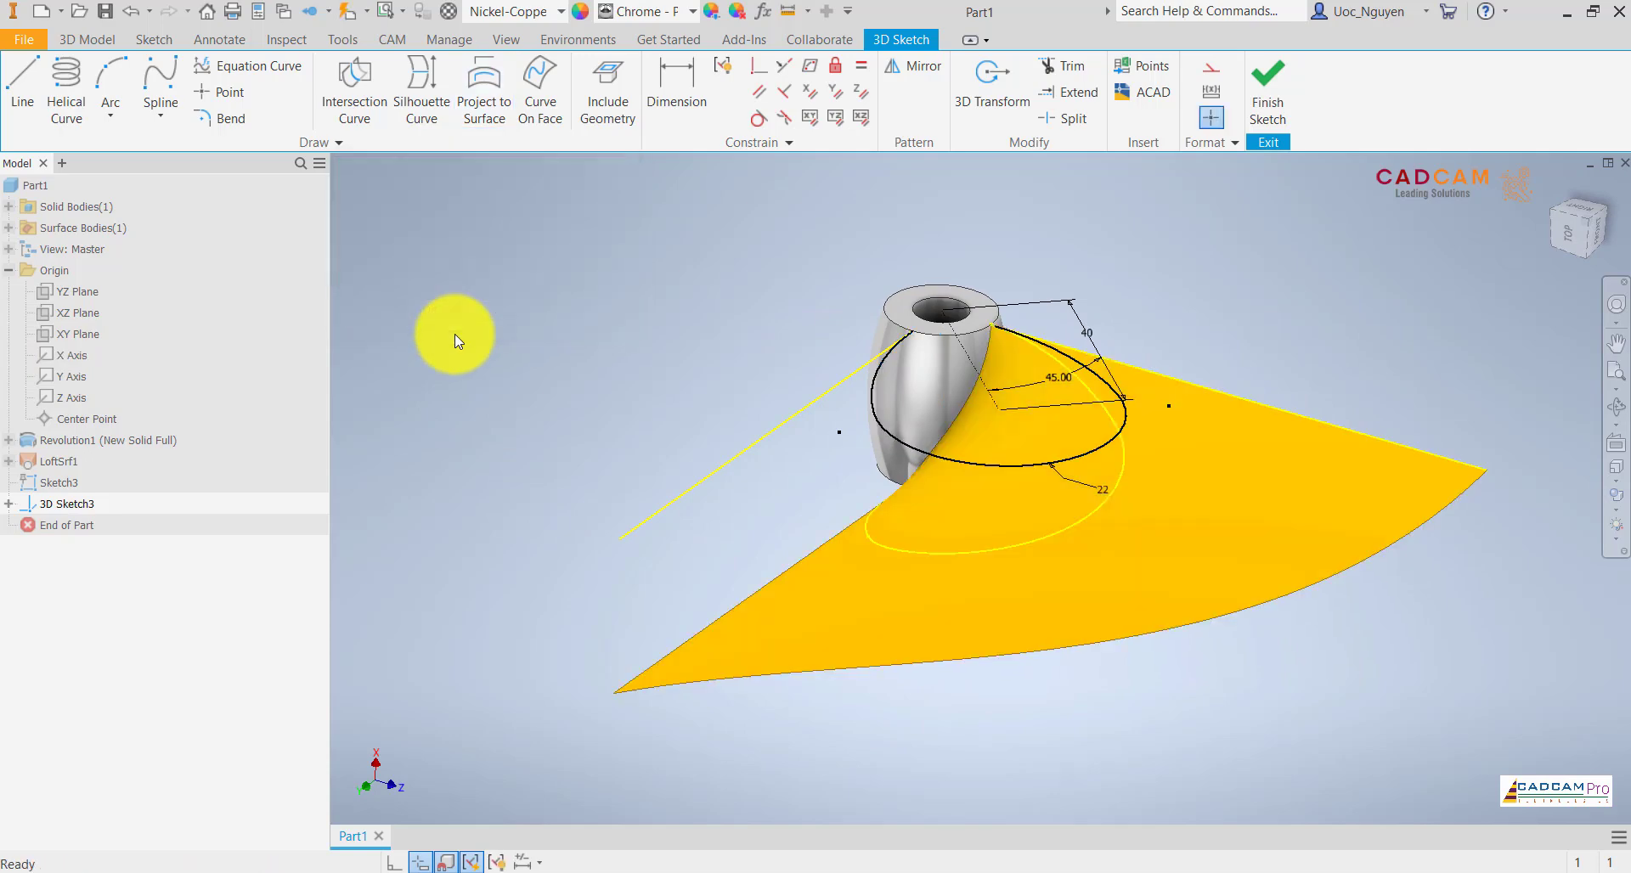
pyautogui.keyDown('shift'); pyautogui.moveTo(539, 331); pyautogui.dragTo(557, 328, button='middle'); pyautogui.keyUp('shift')
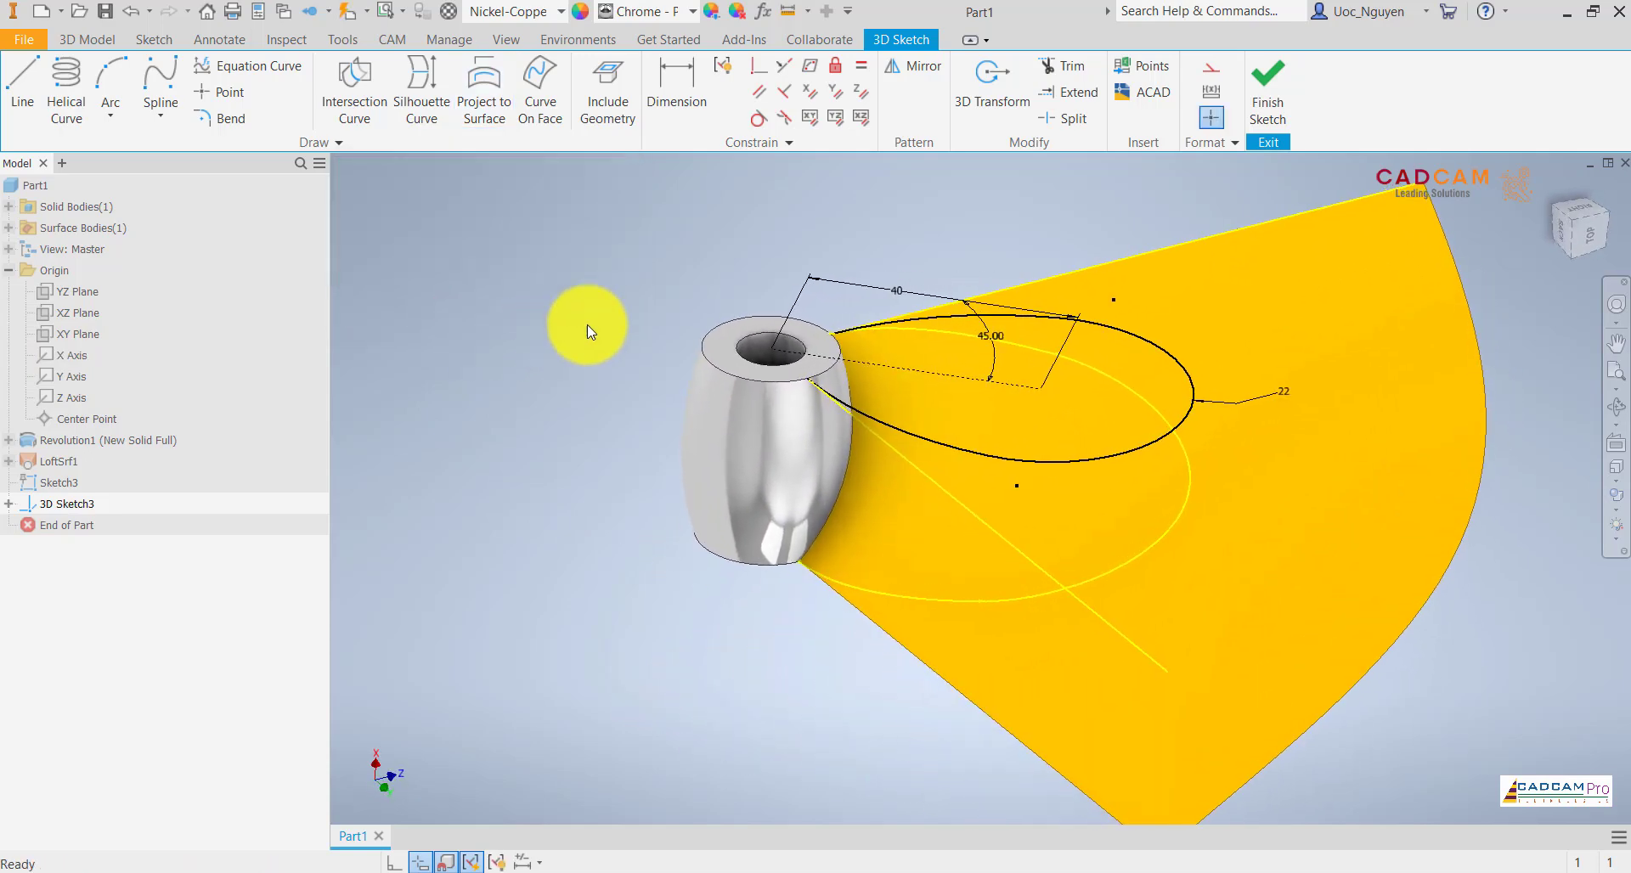
pyautogui.click(1283, 102)
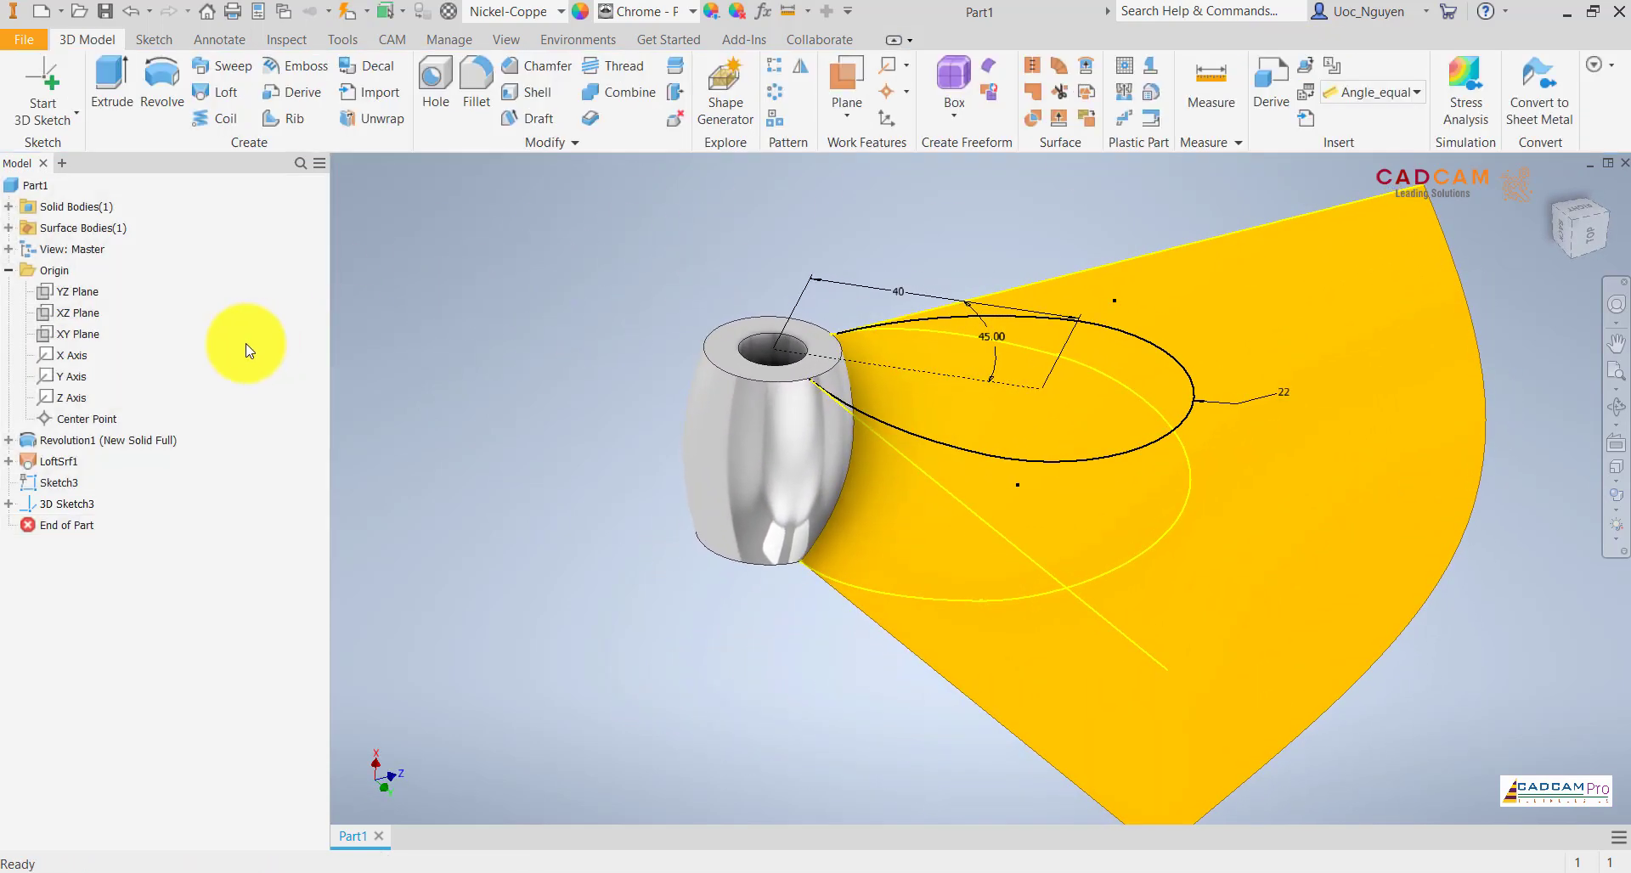
pyautogui.rightClick(46, 482)
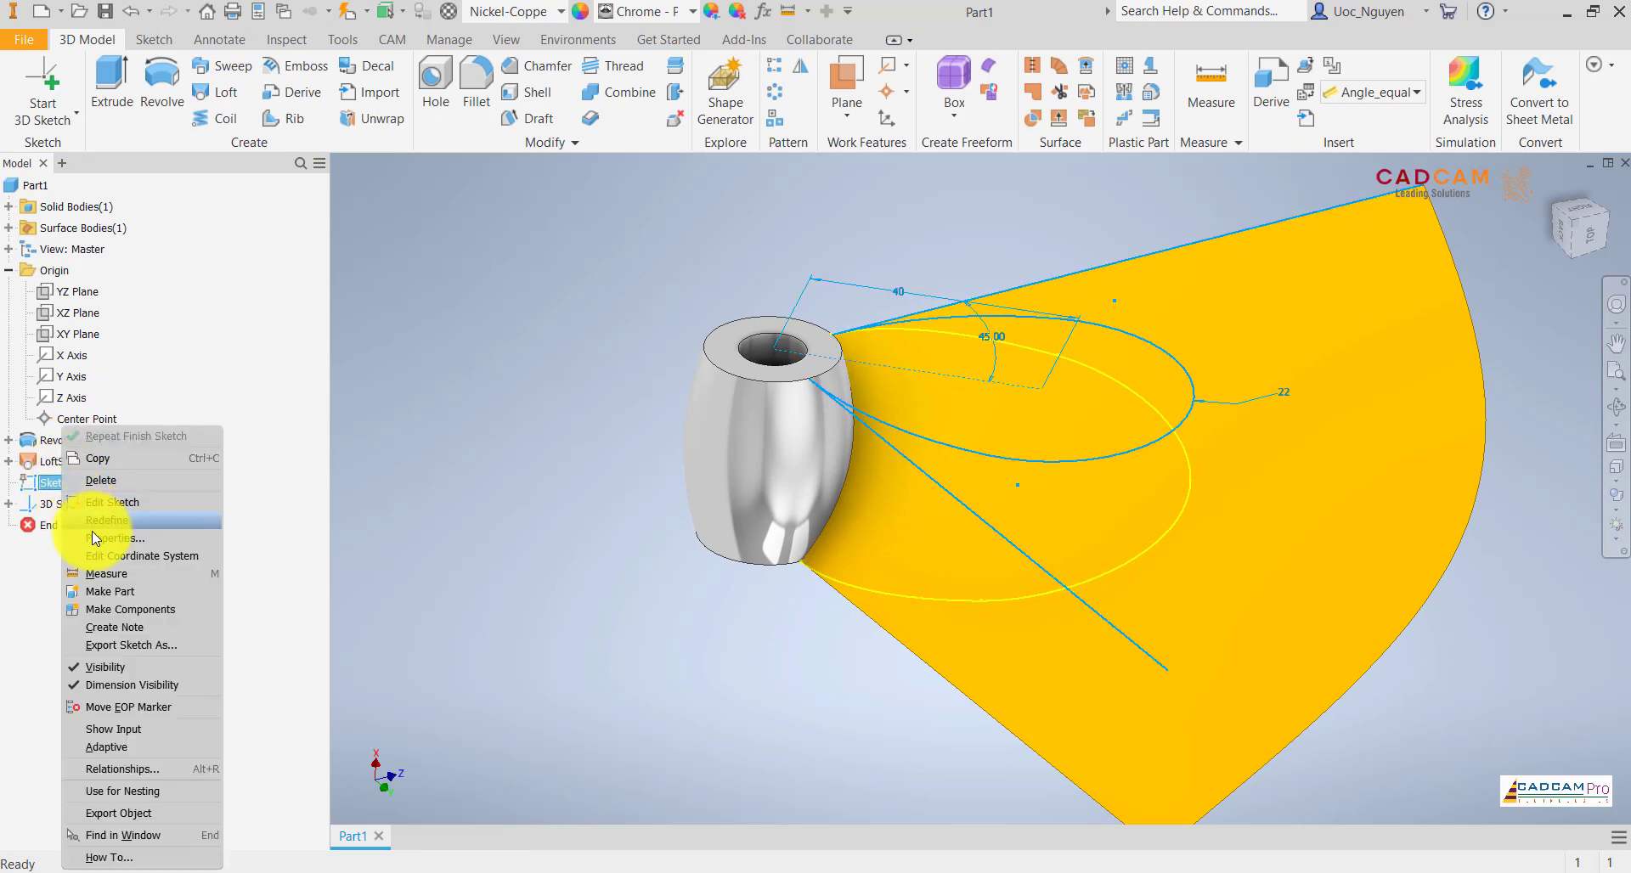
pyautogui.click(106, 667)
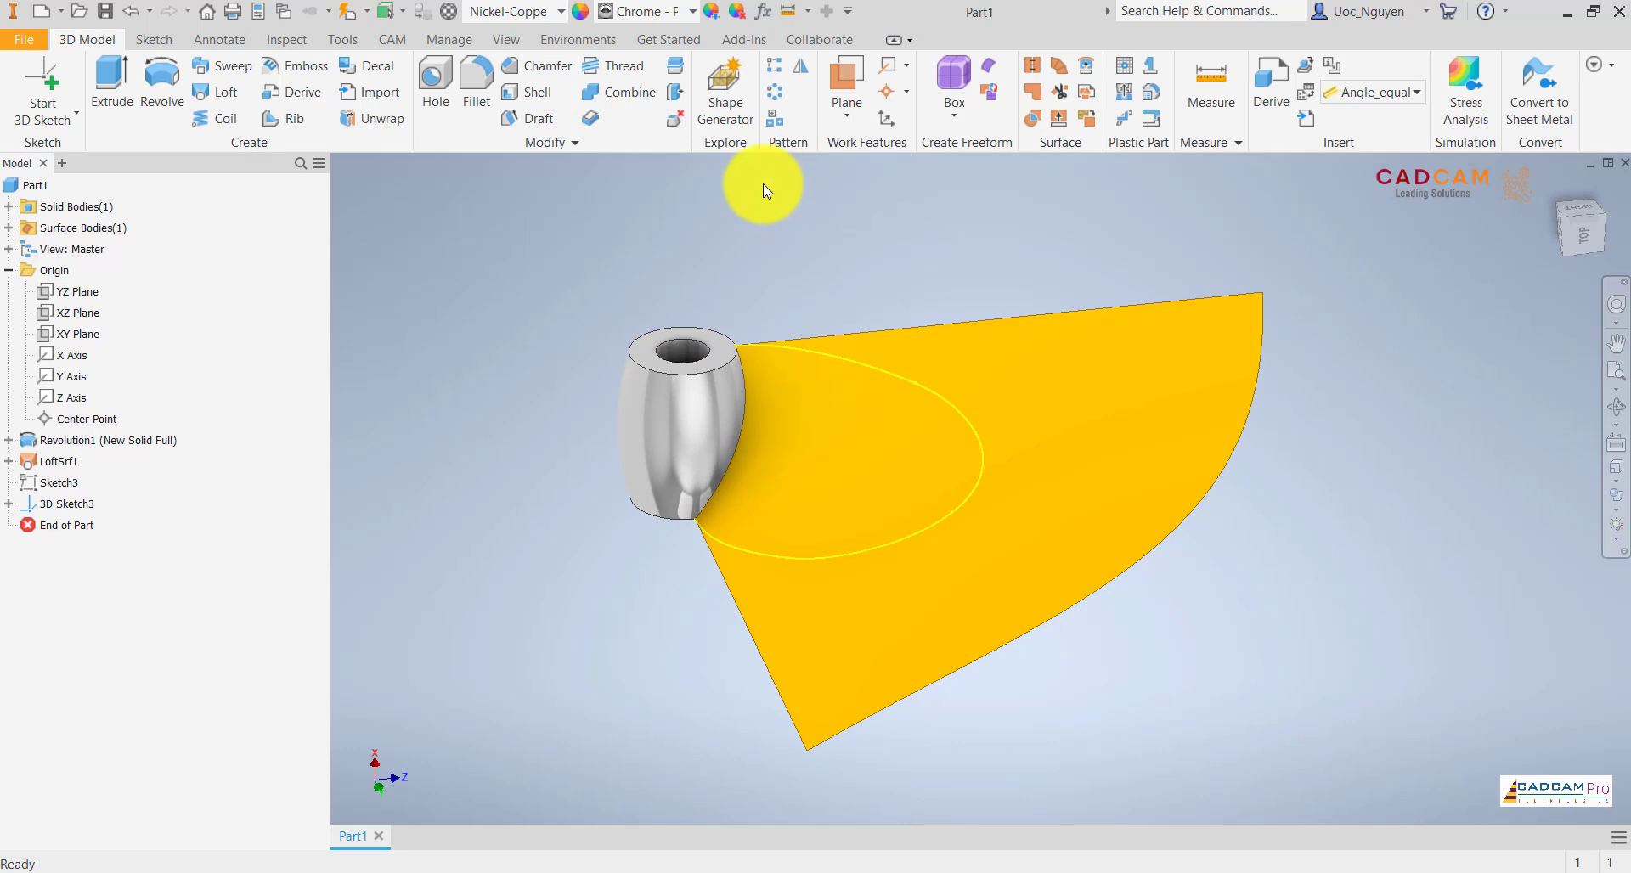
# - Split the lofted surface using the projected curves as the tool
pyautogui.click(676, 92)
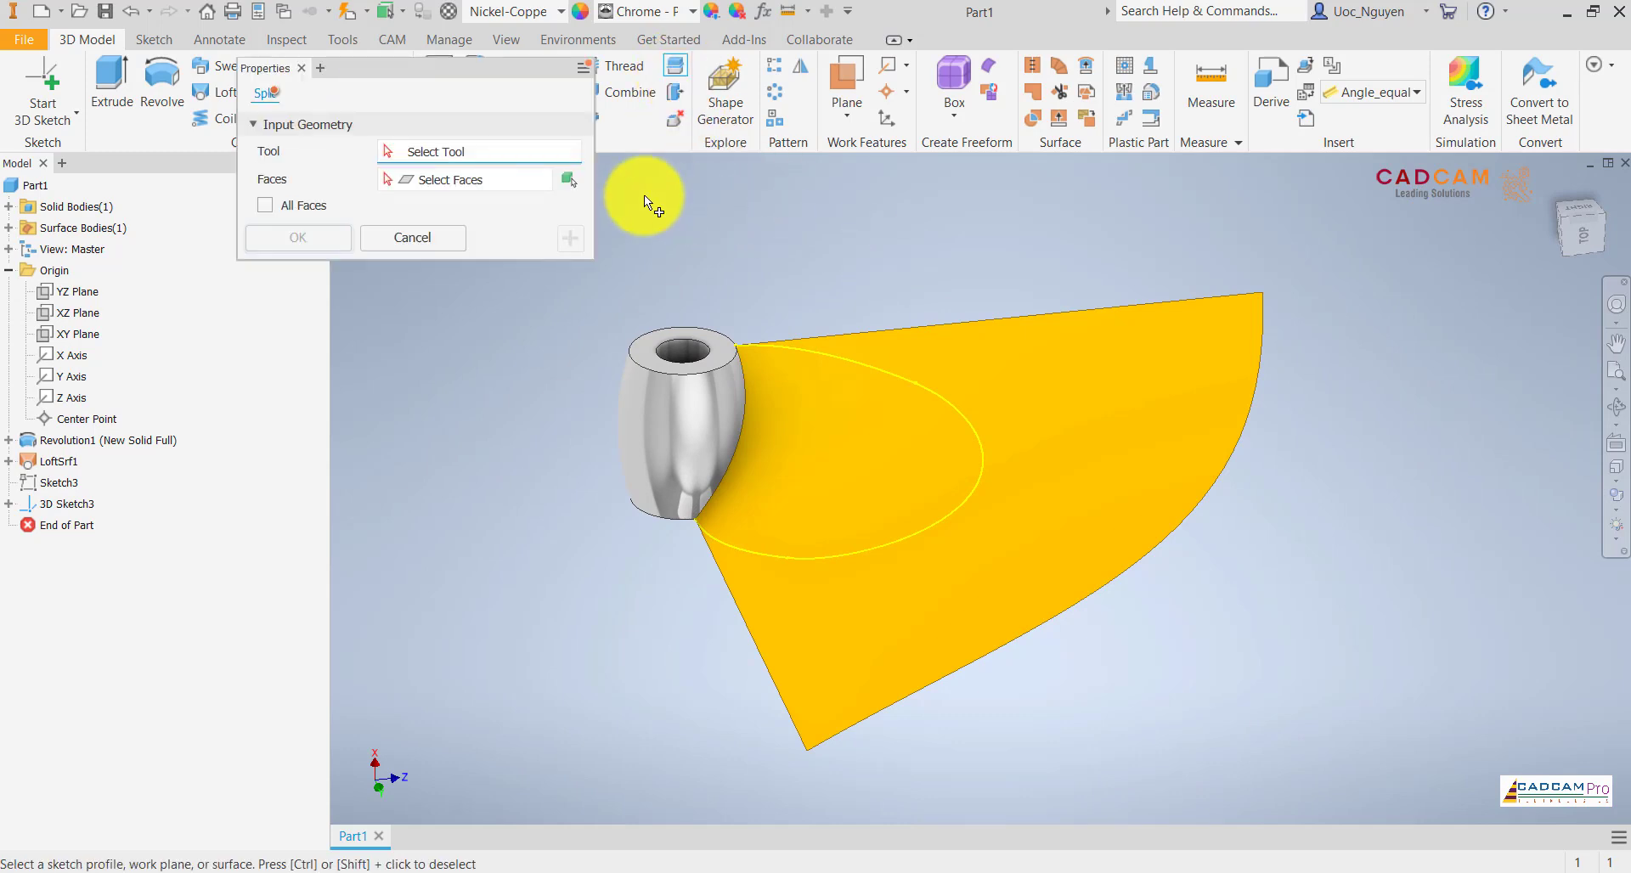
pyautogui.click(768, 345)
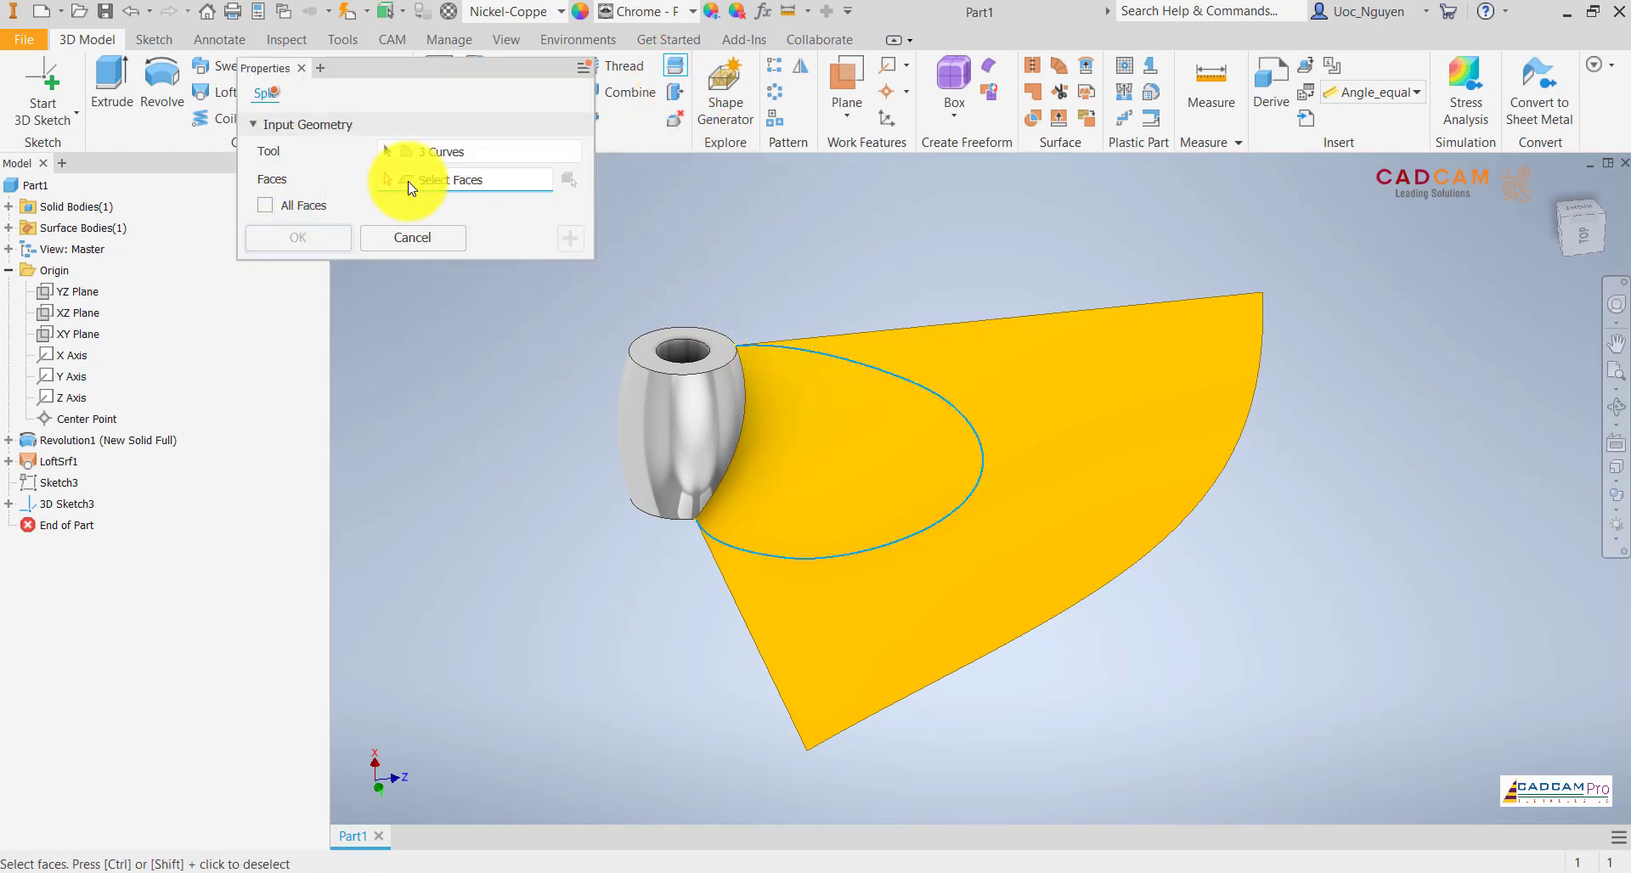
pyautogui.click(1054, 409)
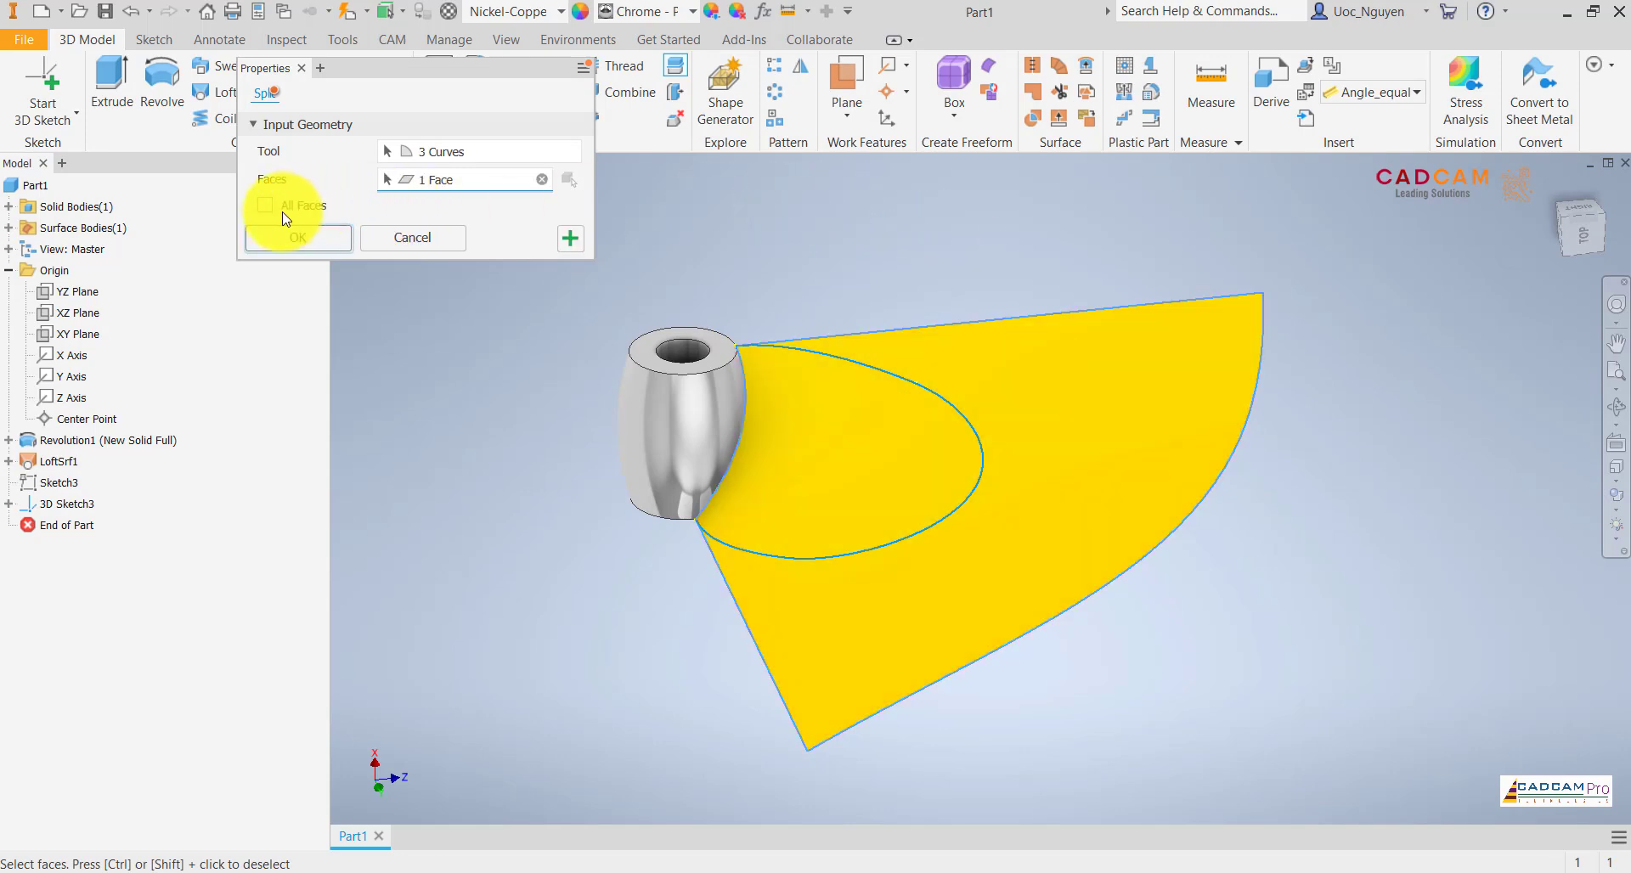
pyautogui.click(315, 238)
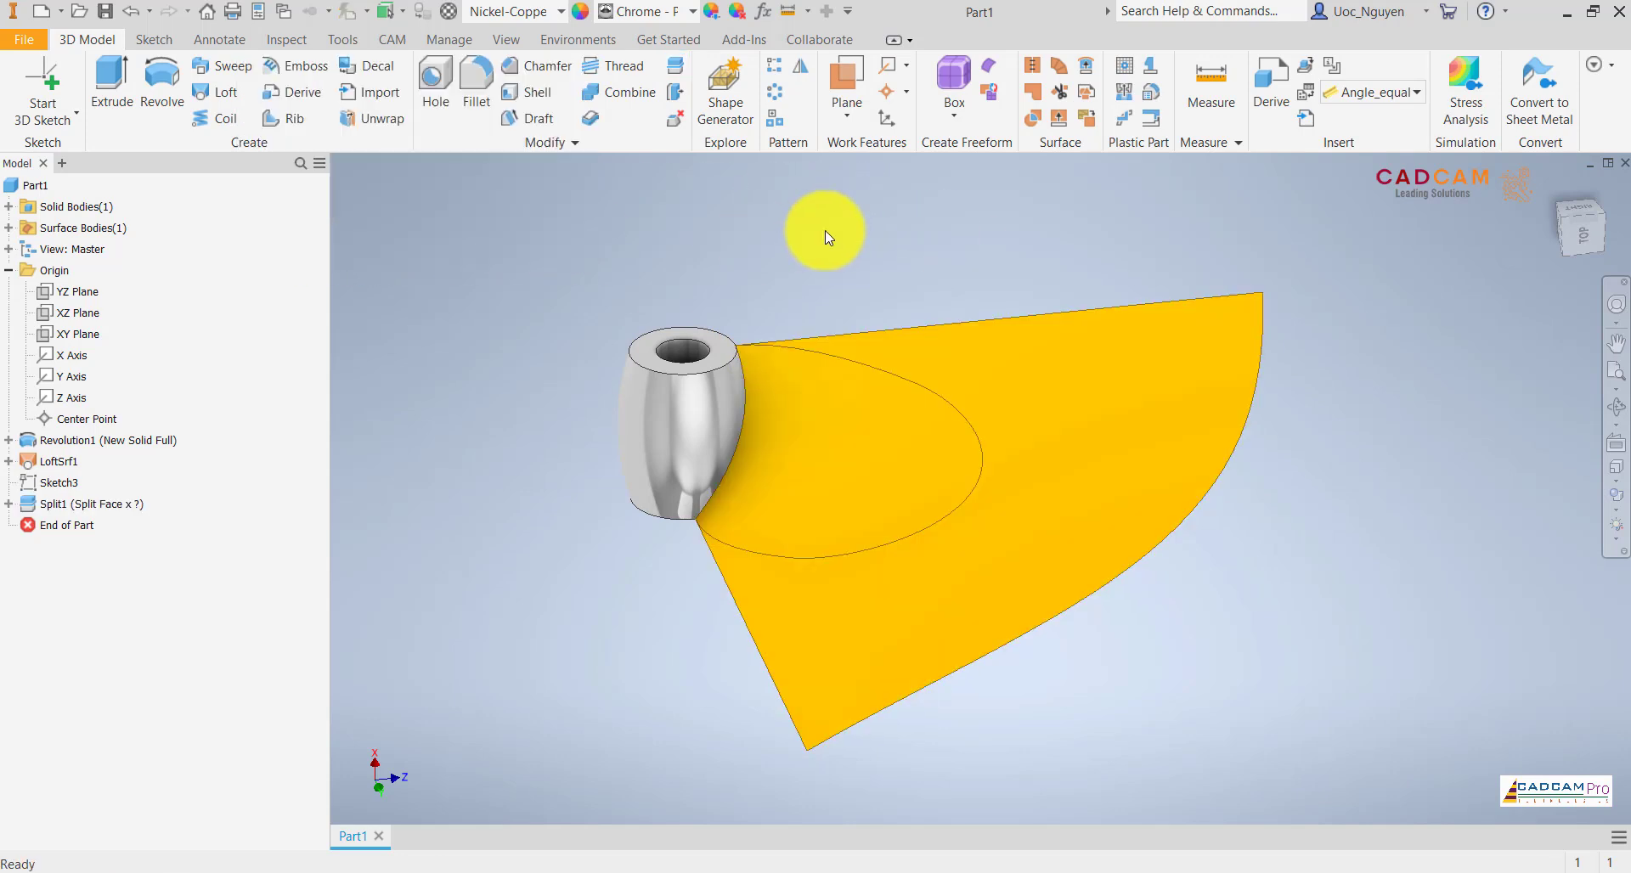
# - Delete the outer face around the oval, leaving only the blade patch
pyautogui.click(680, 126)
pyautogui.click(1021, 363)
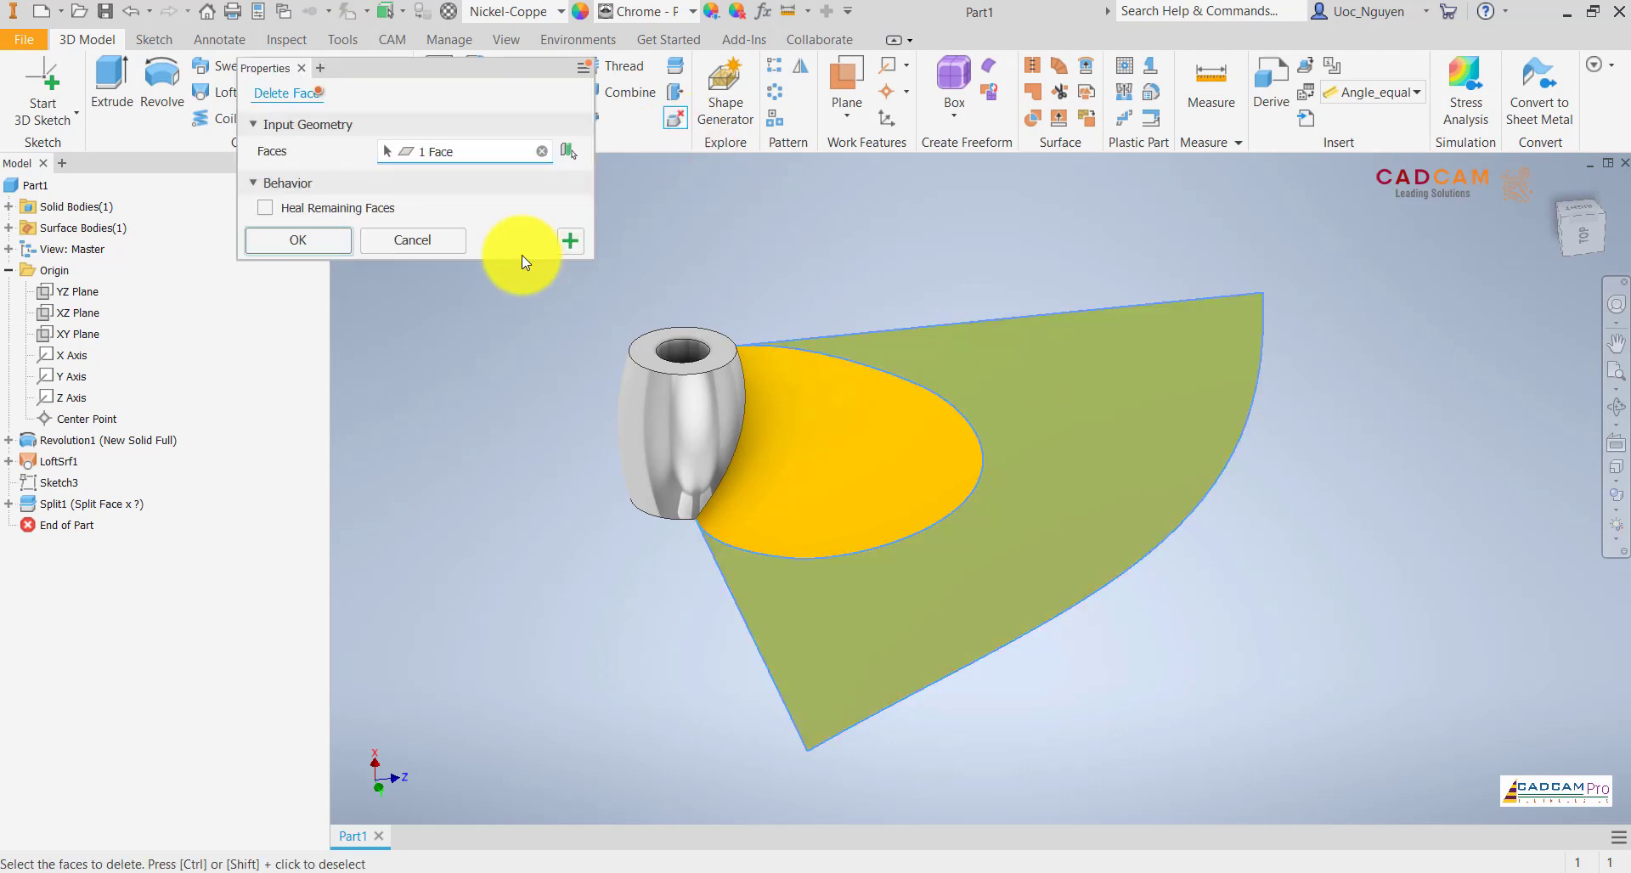
pyautogui.click(297, 240)
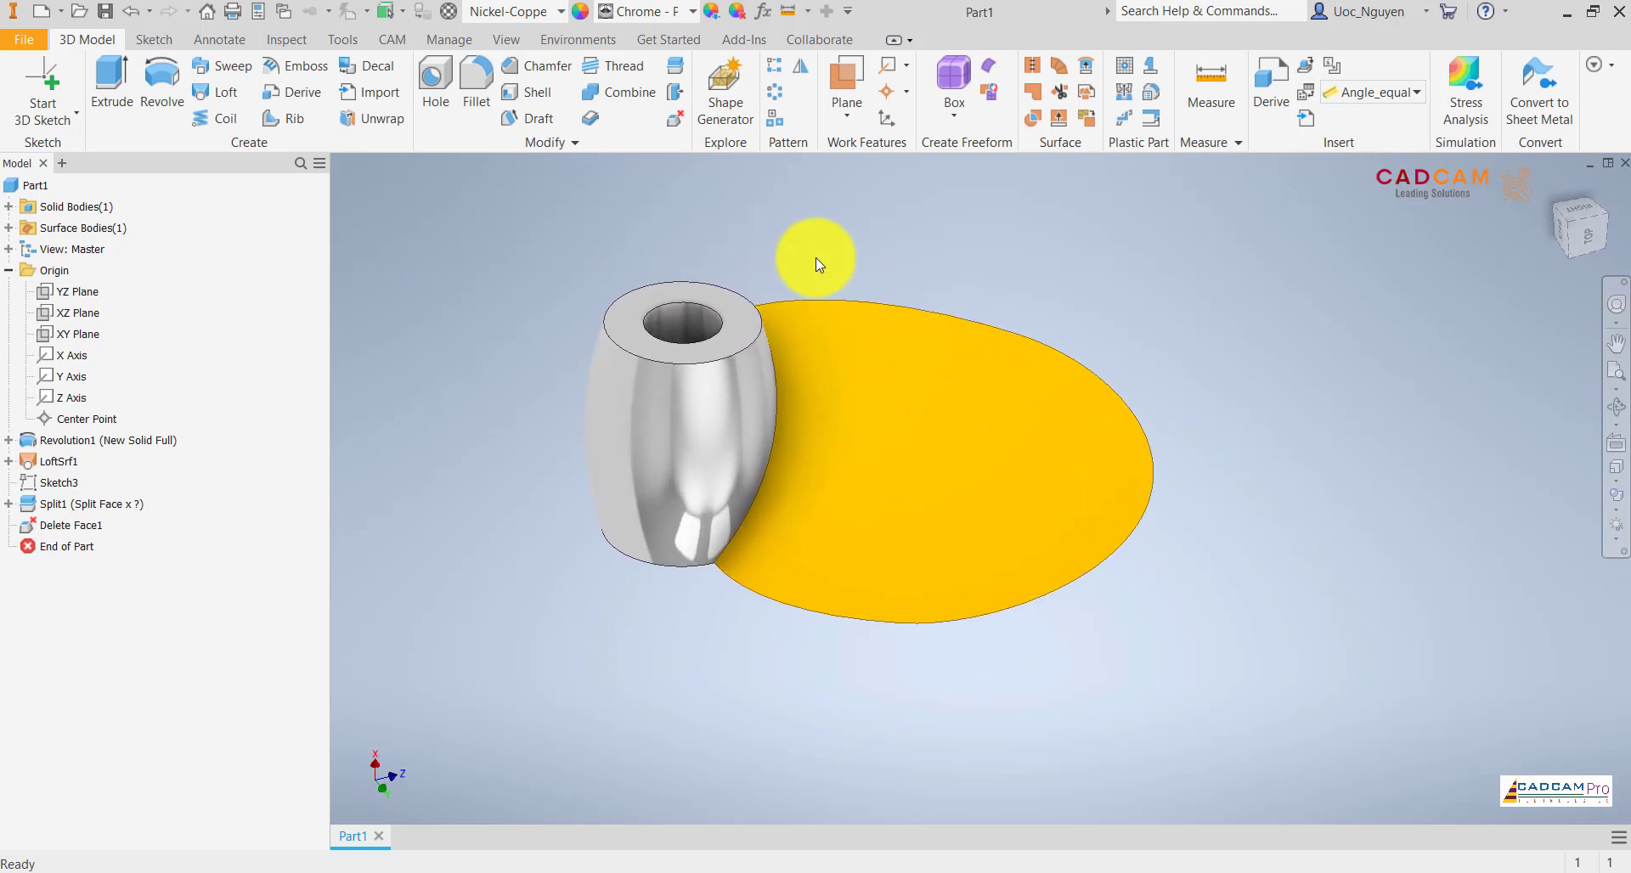
# - Extend the oval surface's boundary edge by 1 mm
pyautogui.click(1059, 126)
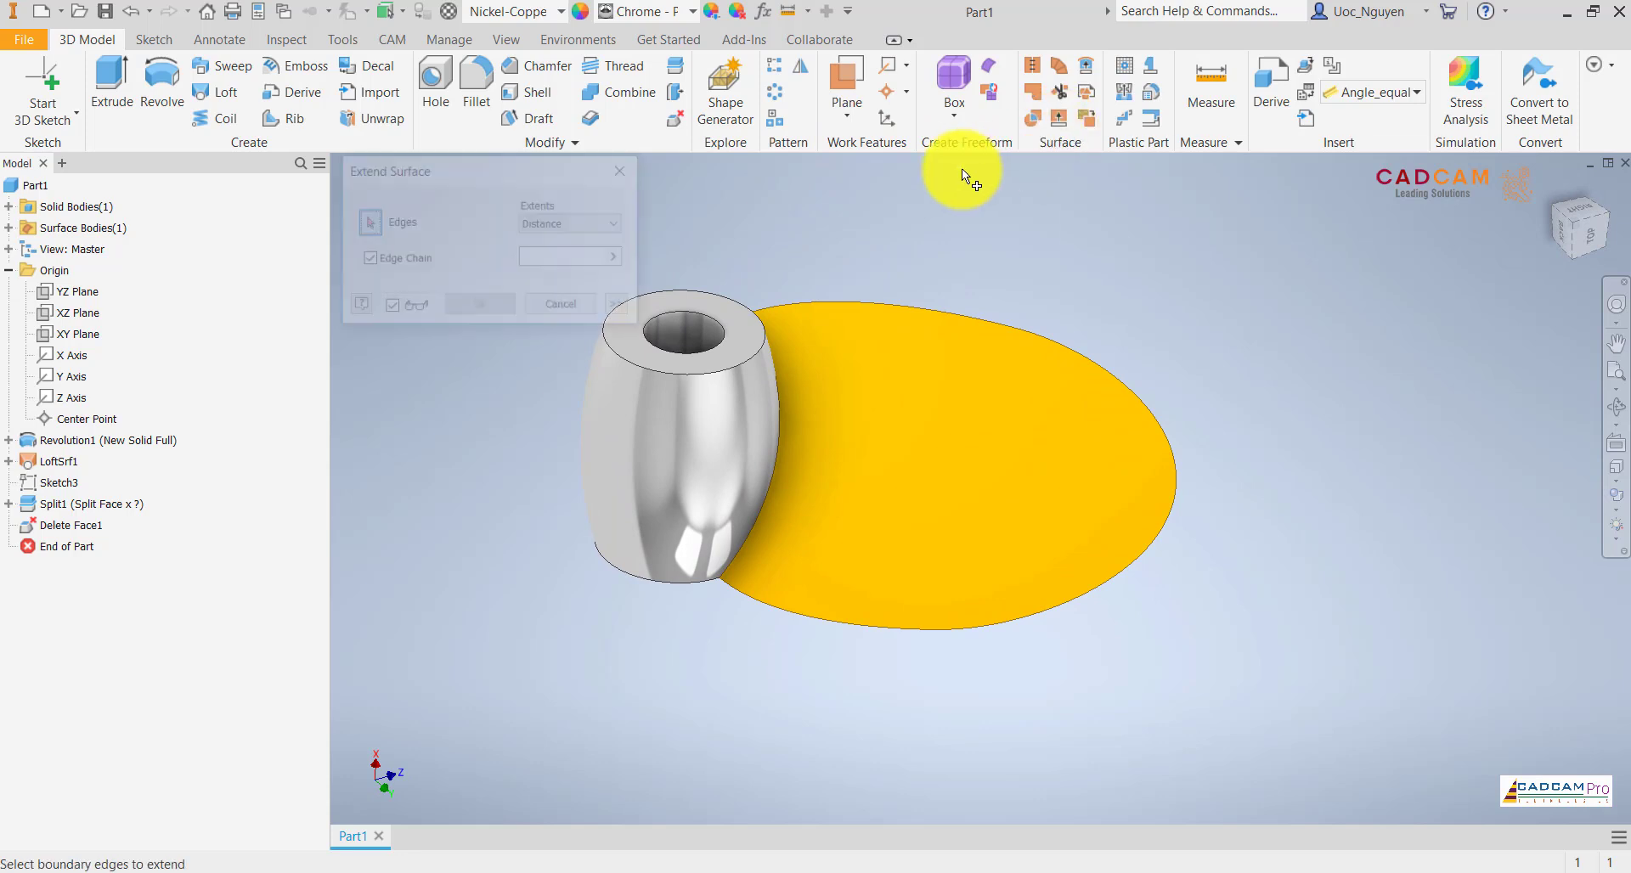
pyautogui.click(780, 385)
pyautogui.click(548, 256)
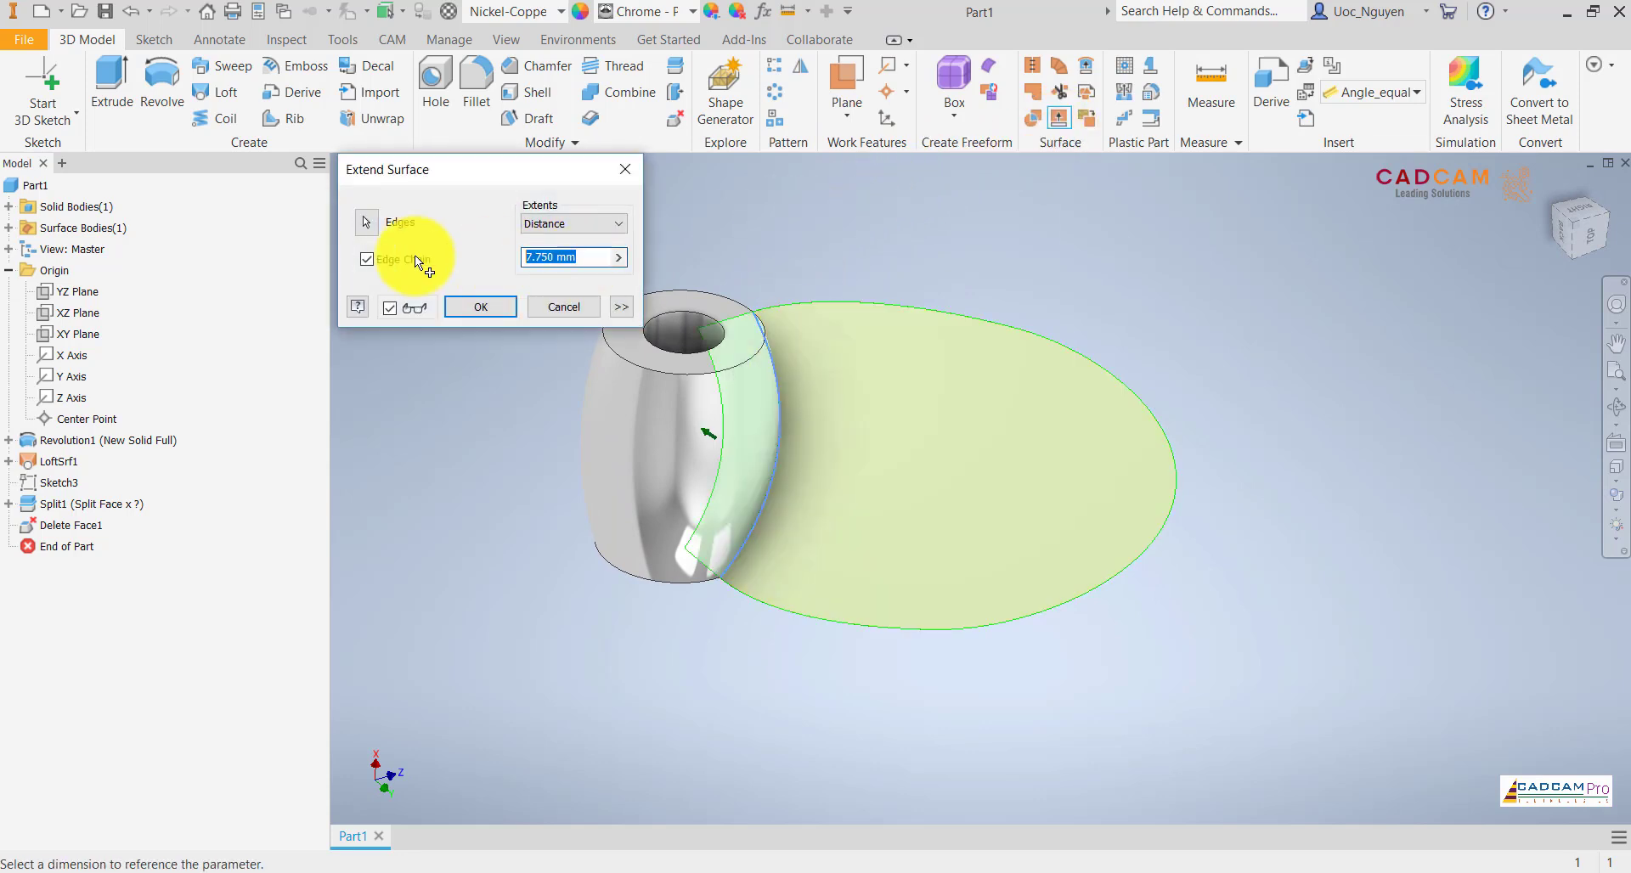
pyautogui.write('1')
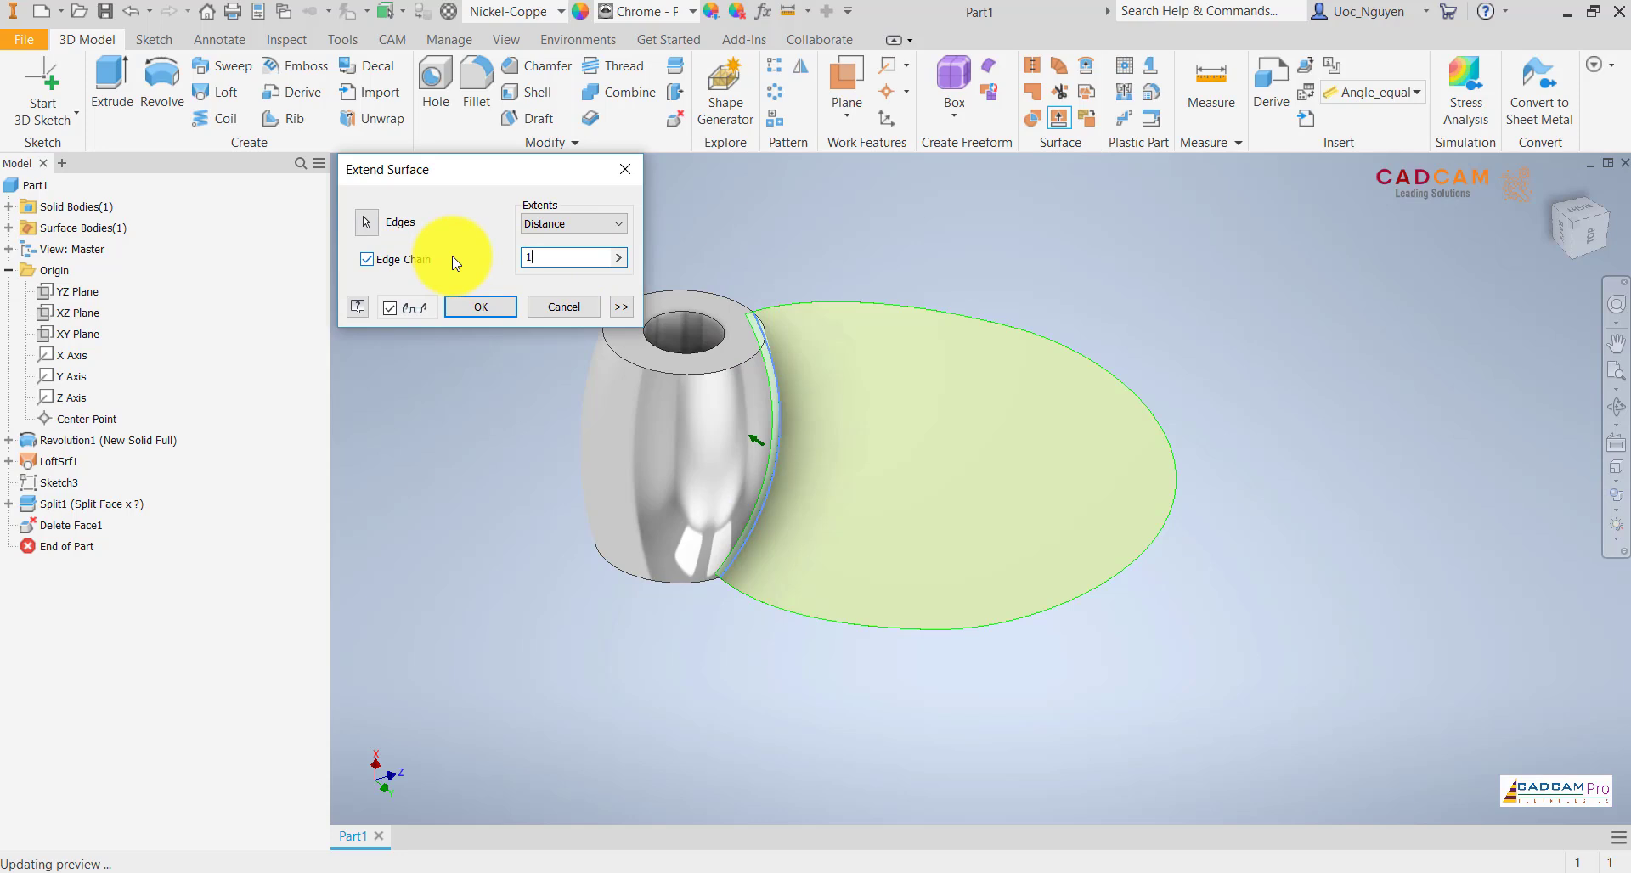
pyautogui.click(505, 313)
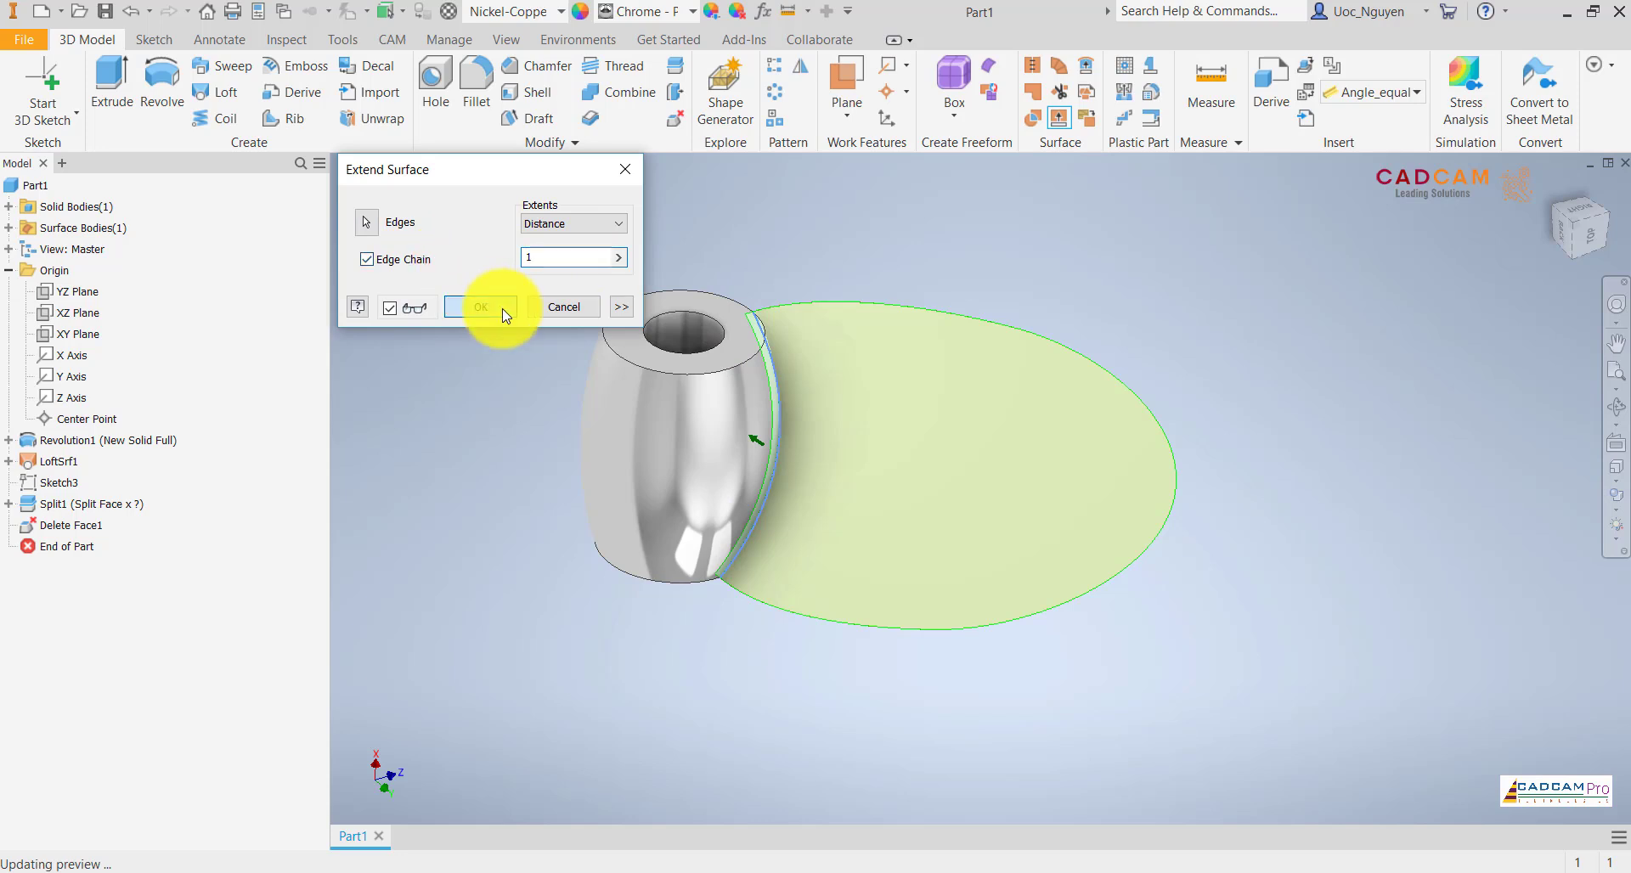
# - Extend the oval's edge chain a second time by 2 mm
pyautogui.click(1059, 119)
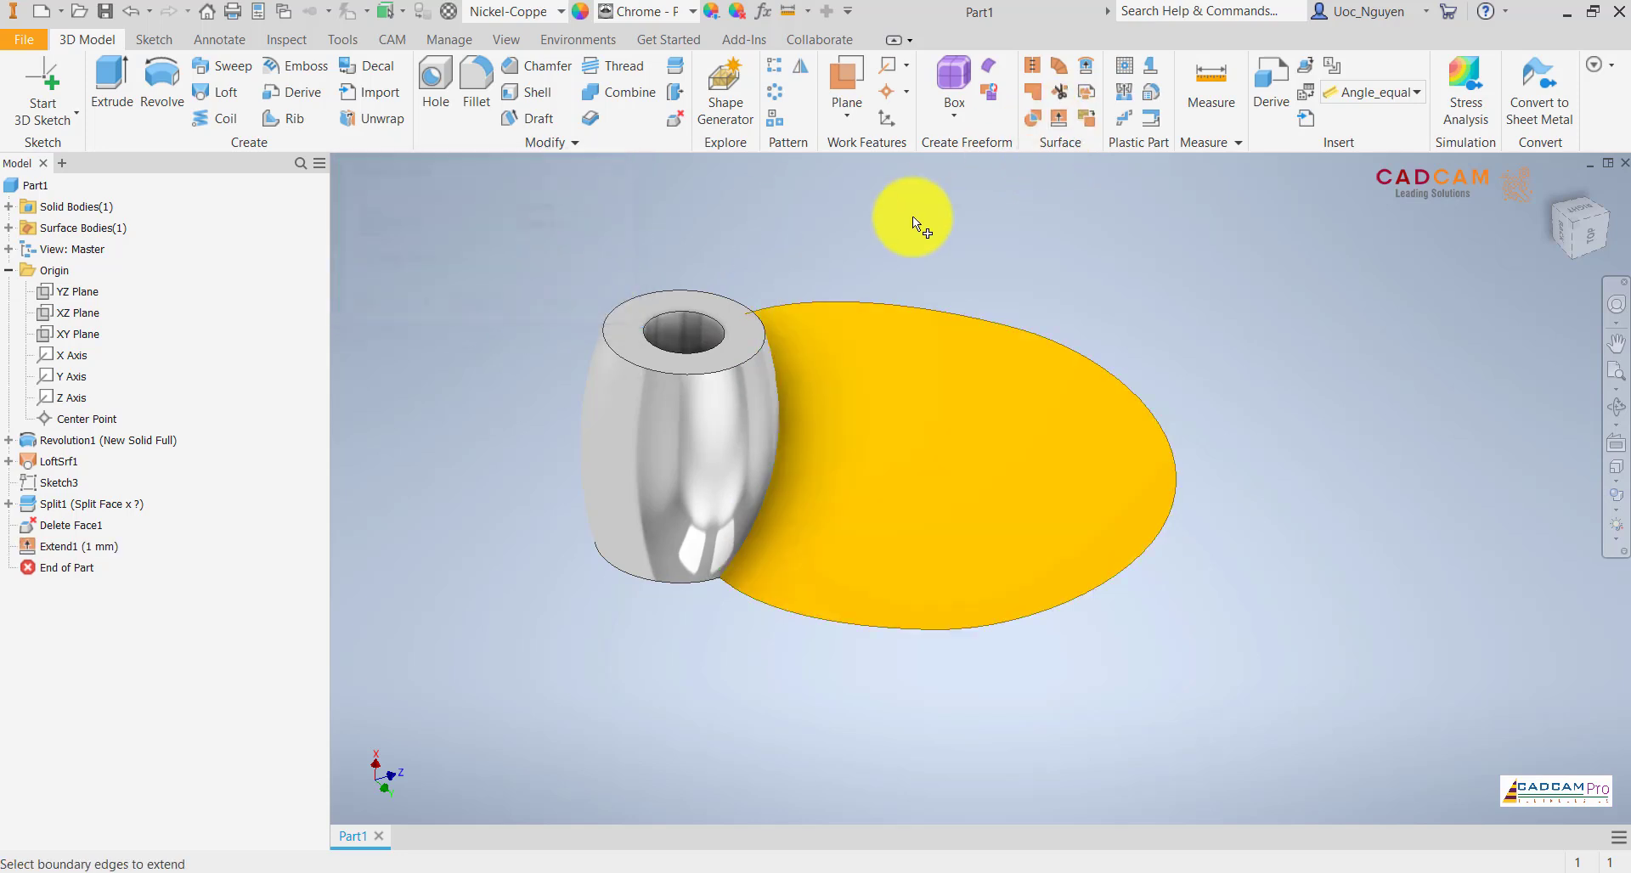
pyautogui.click(835, 306)
pyautogui.click(582, 262)
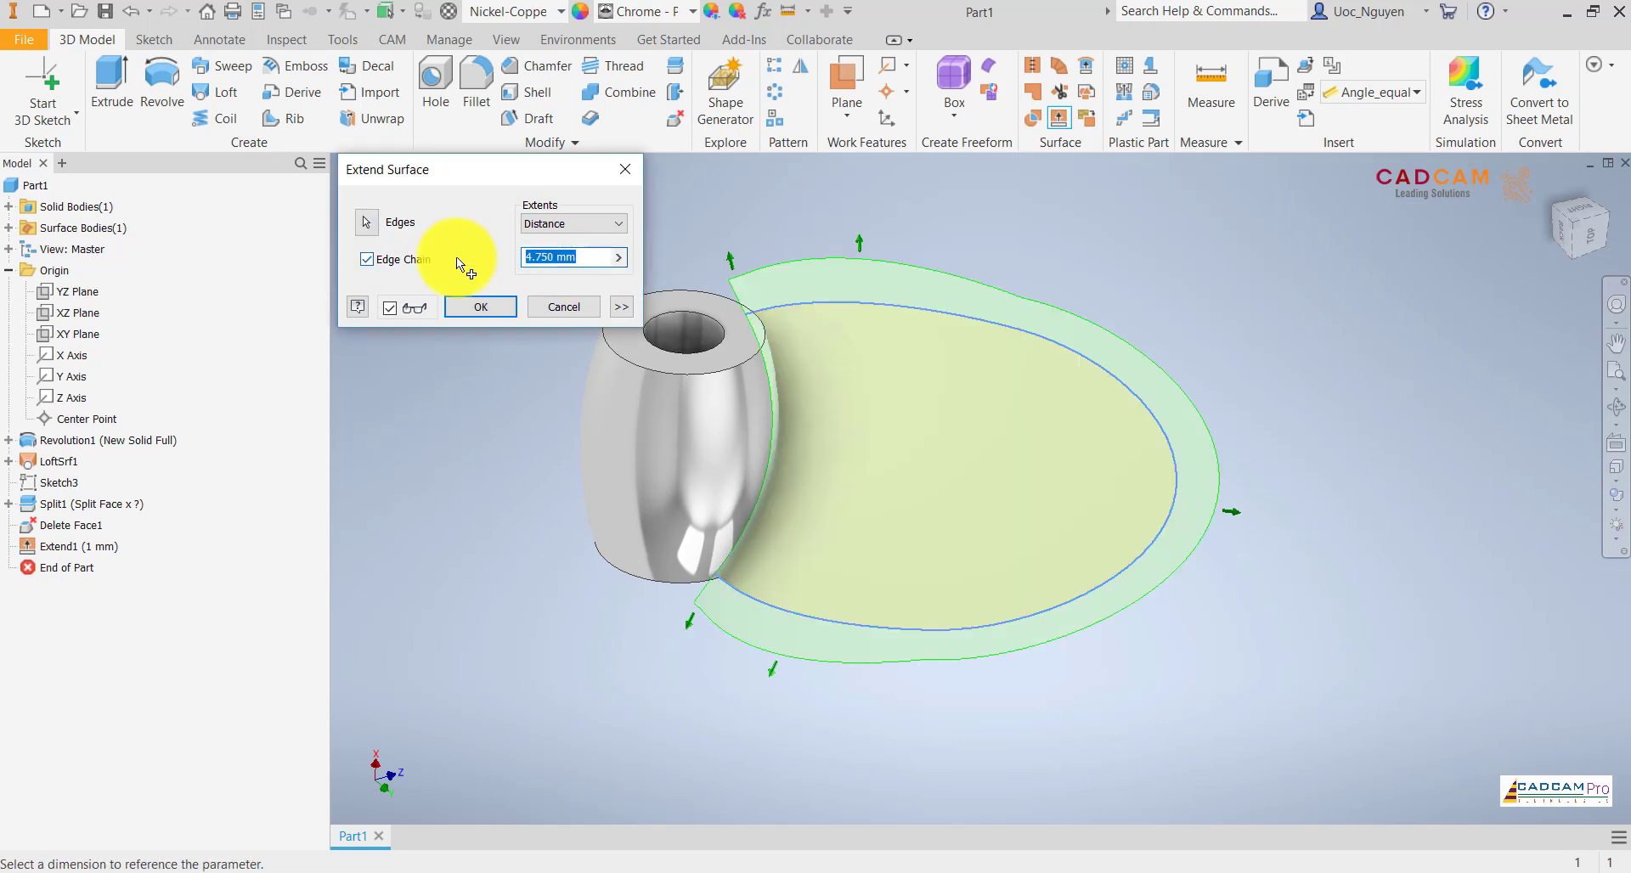
pyautogui.write('2')
pyautogui.click(489, 308)
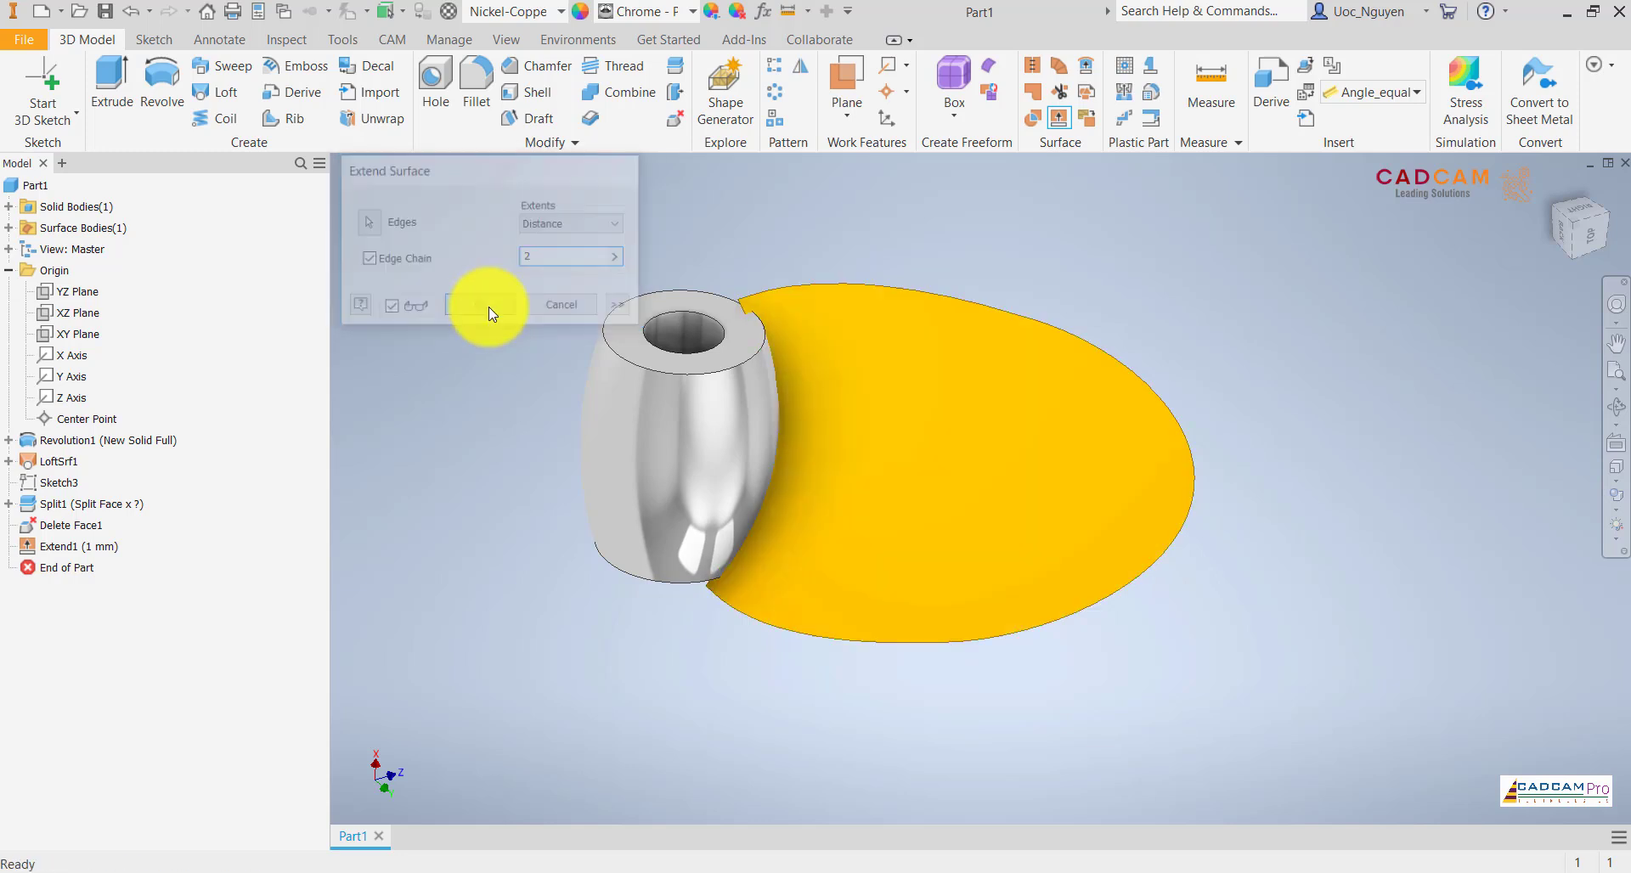
pyautogui.moveTo(630, 242)
pyautogui.keyDown('shift'); pyautogui.mouseDown(button='middle')
pyautogui.moveTo(1175, 258)
pyautogui.moveTo(1103, 262)
pyautogui.mouseUp(button='middle'); pyautogui.keyUp('shift')
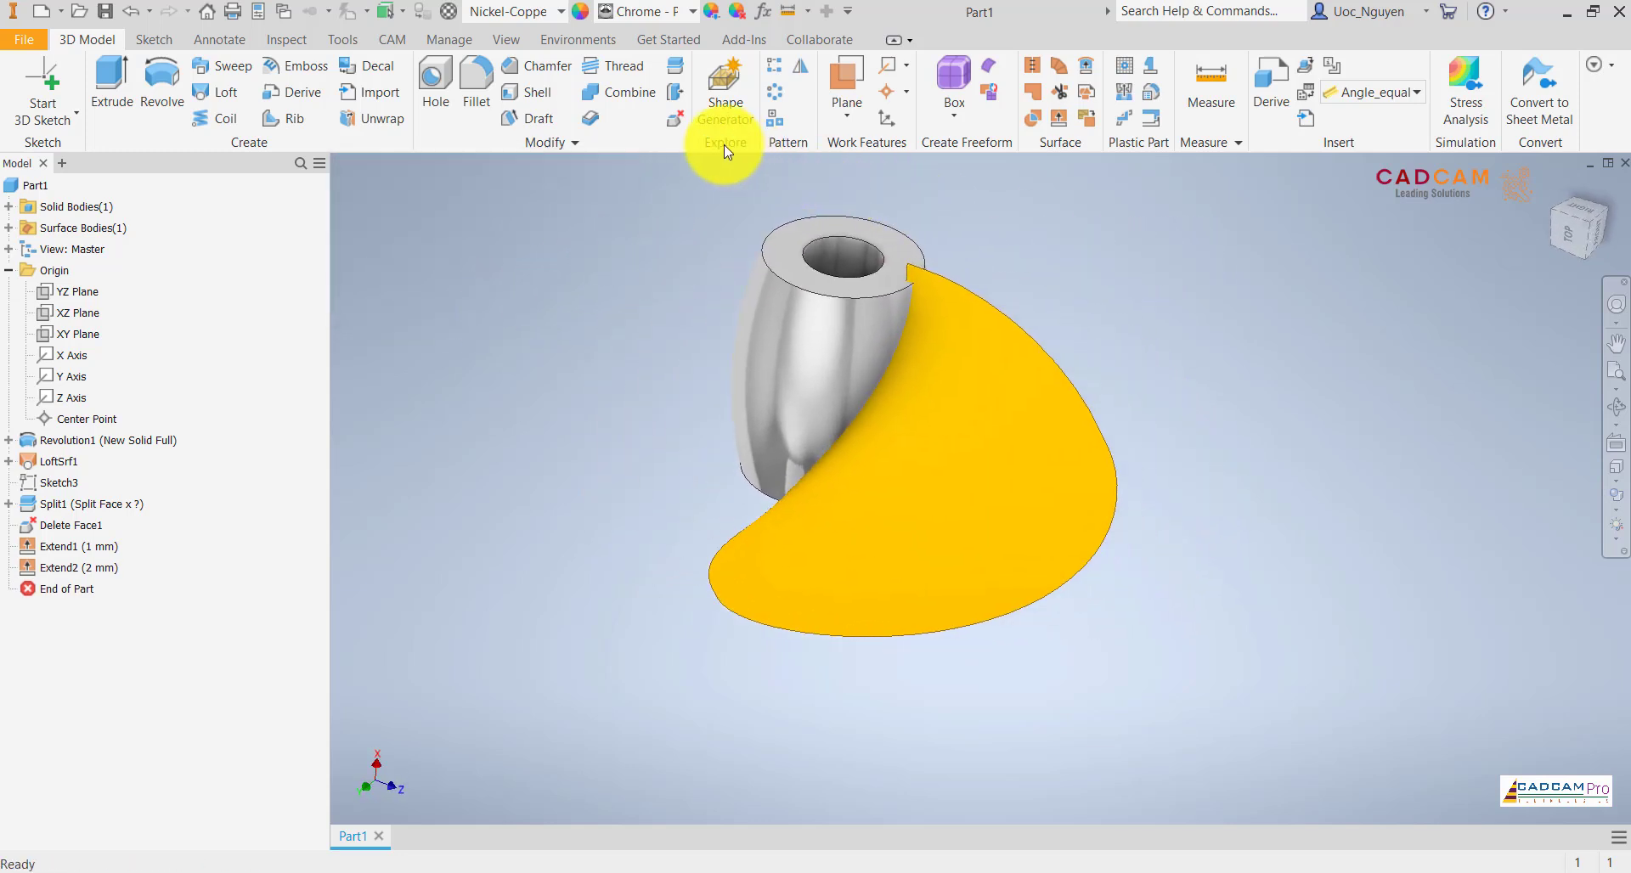
# - Thicken the blade surface 1.5 mm symmetrically as a new solid
pyautogui.click(595, 118)
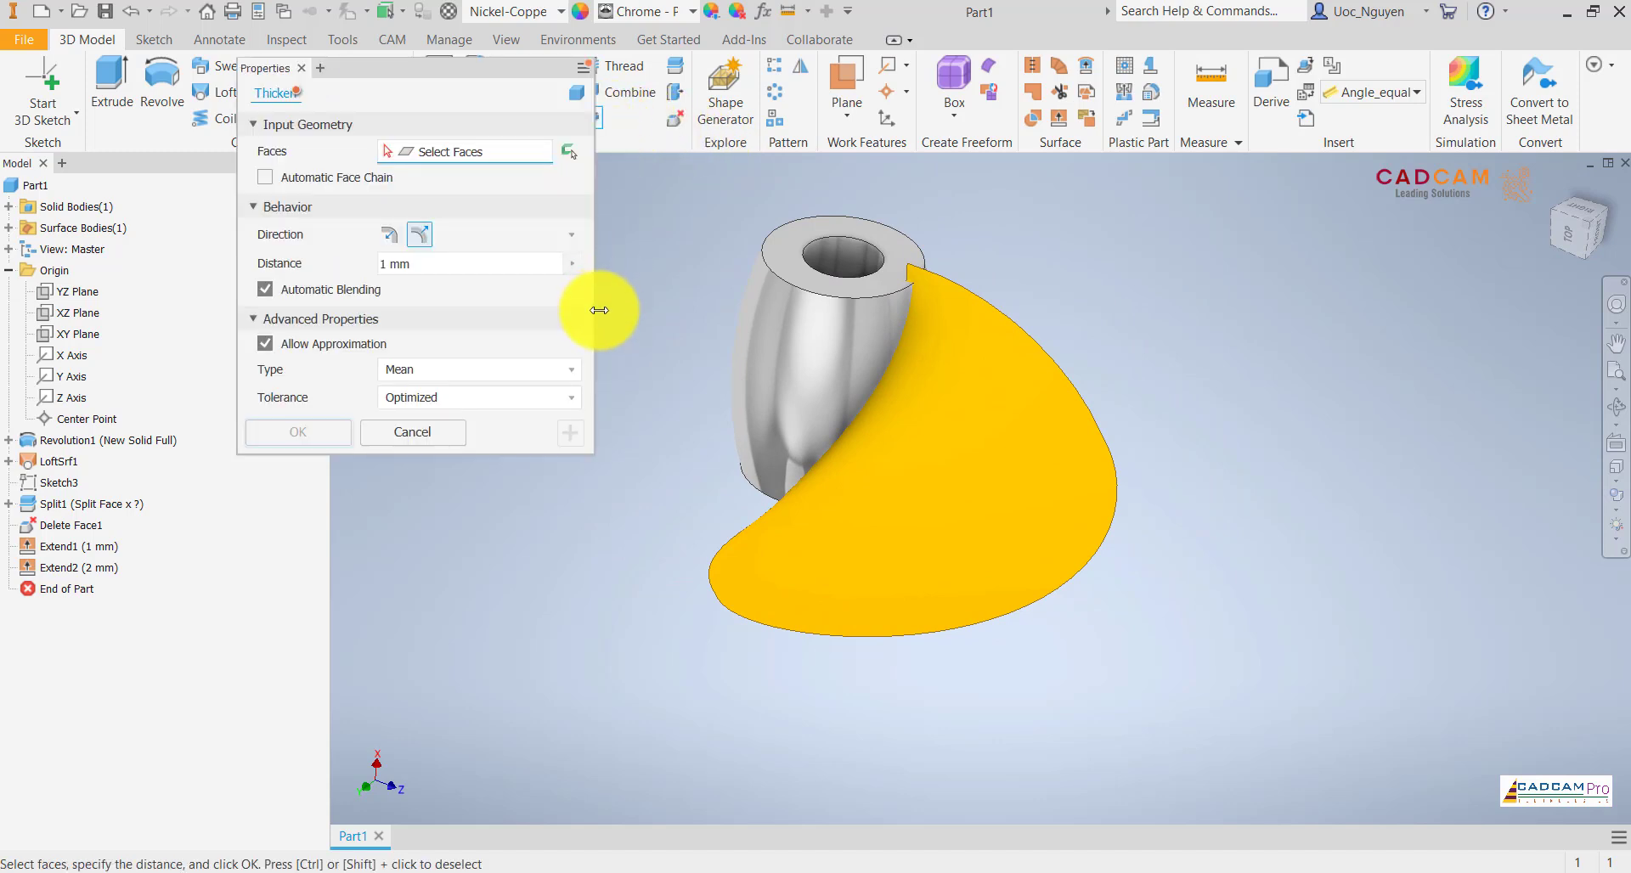
pyautogui.click(938, 411)
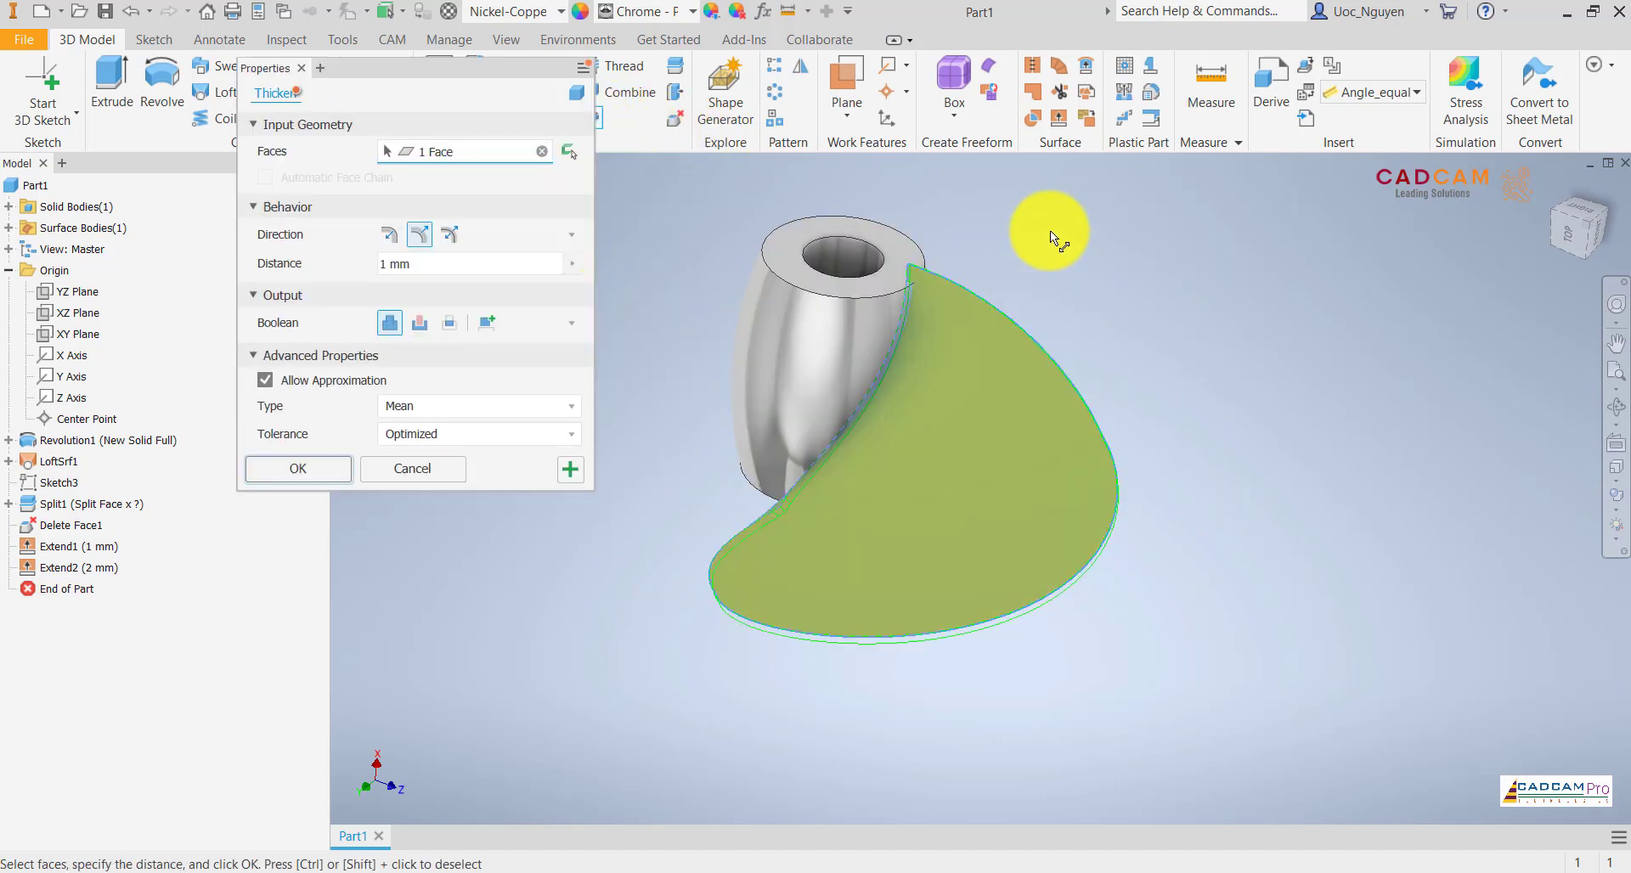
pyautogui.click(449, 234)
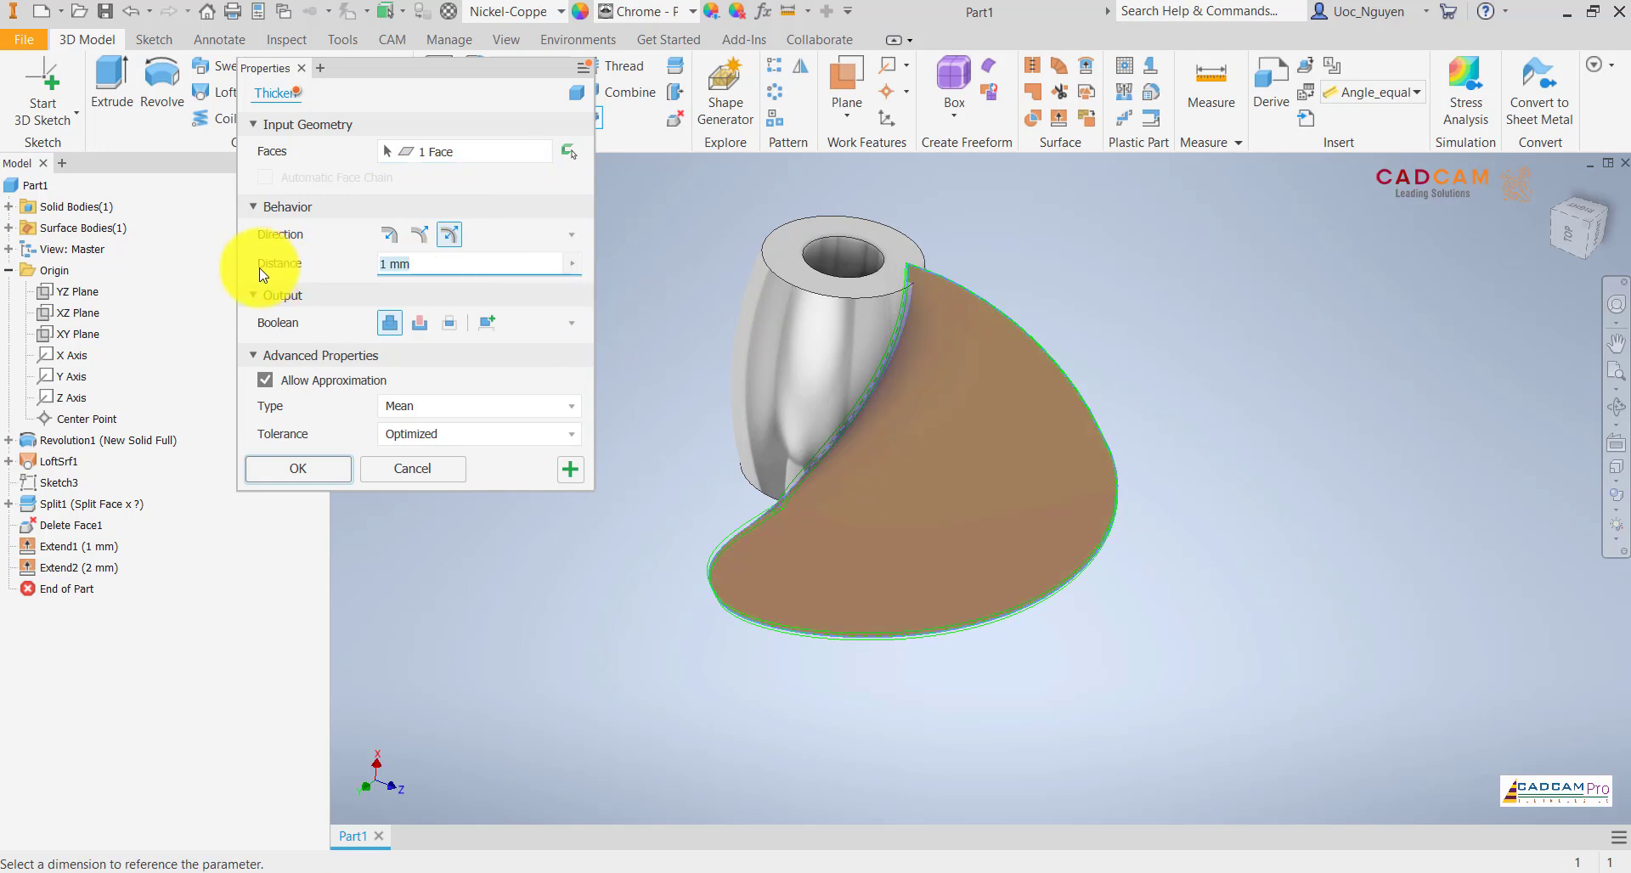
pyautogui.write('1.5')
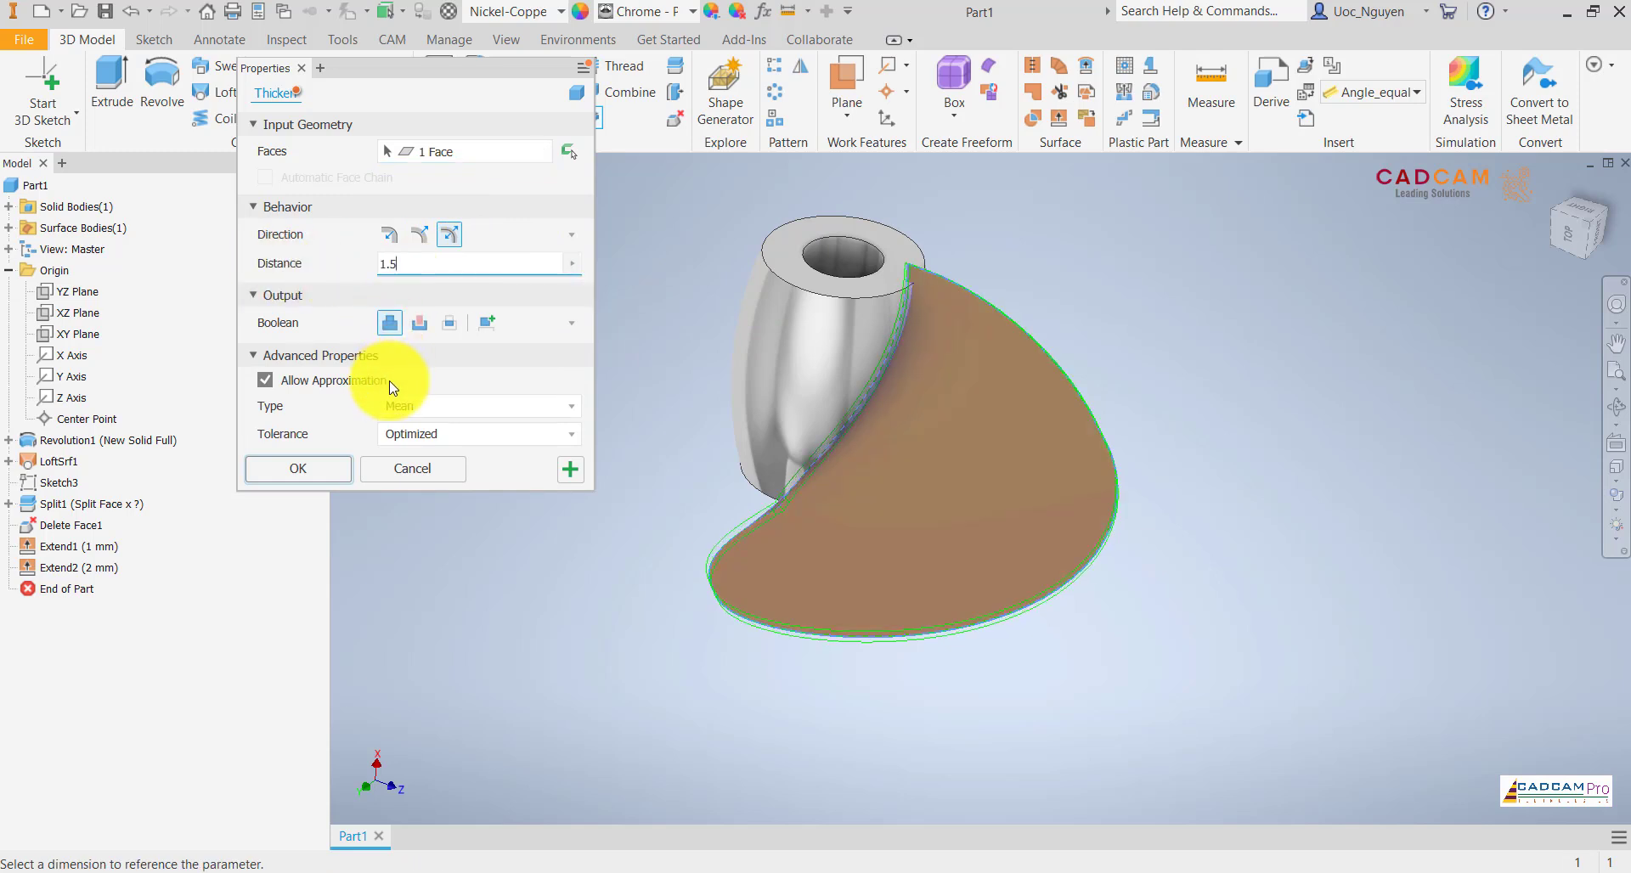
pyautogui.click(487, 322)
pyautogui.click(307, 469)
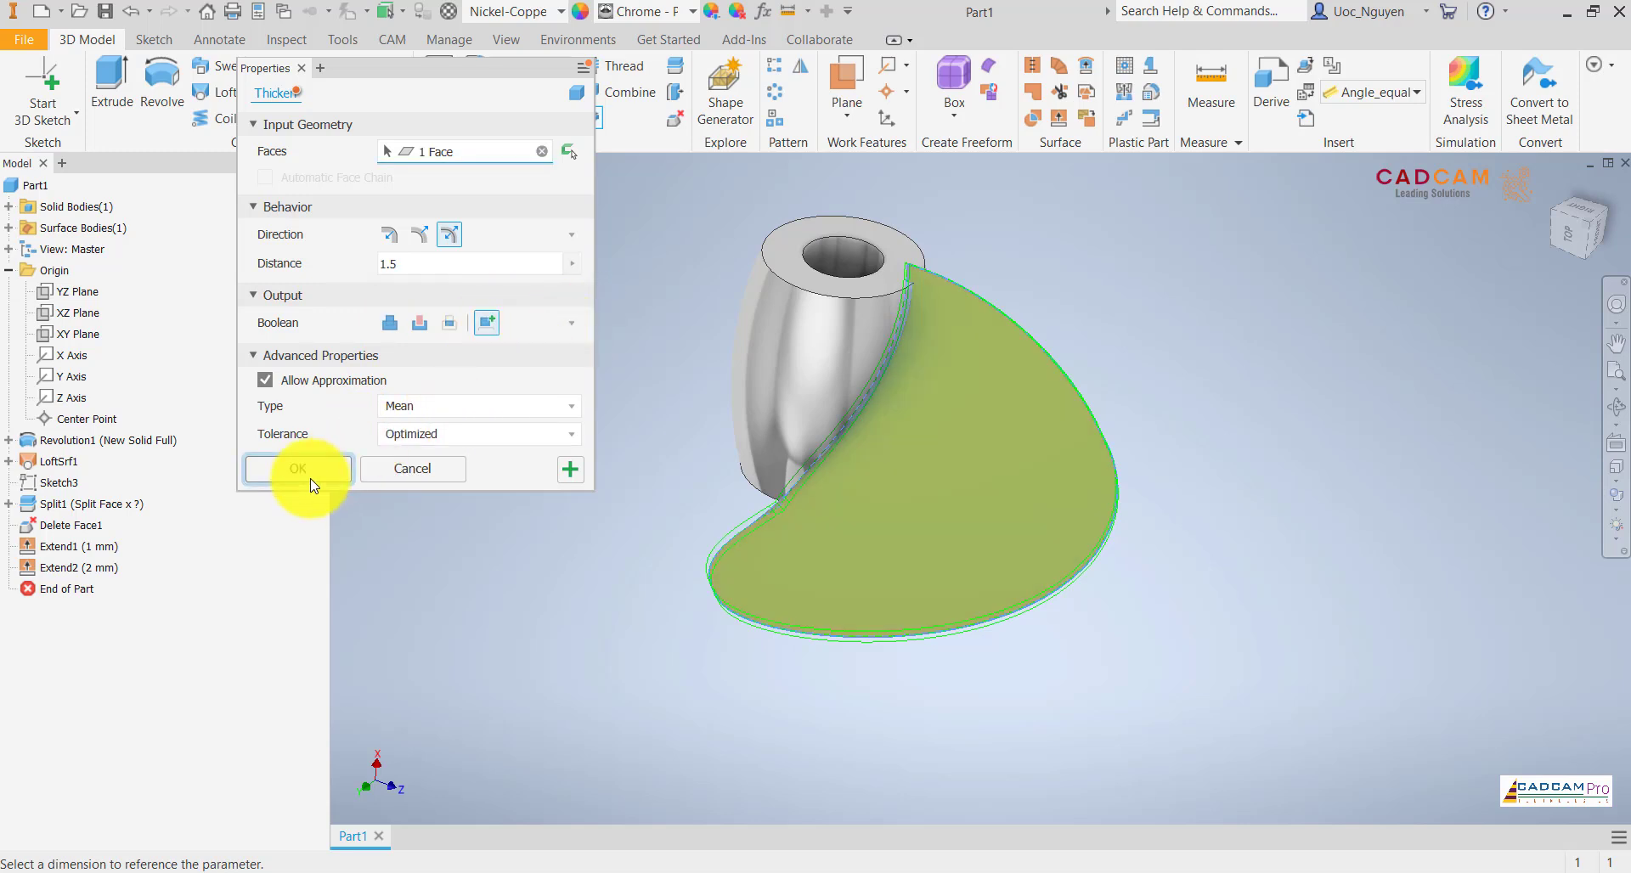
pyautogui.press('F6')
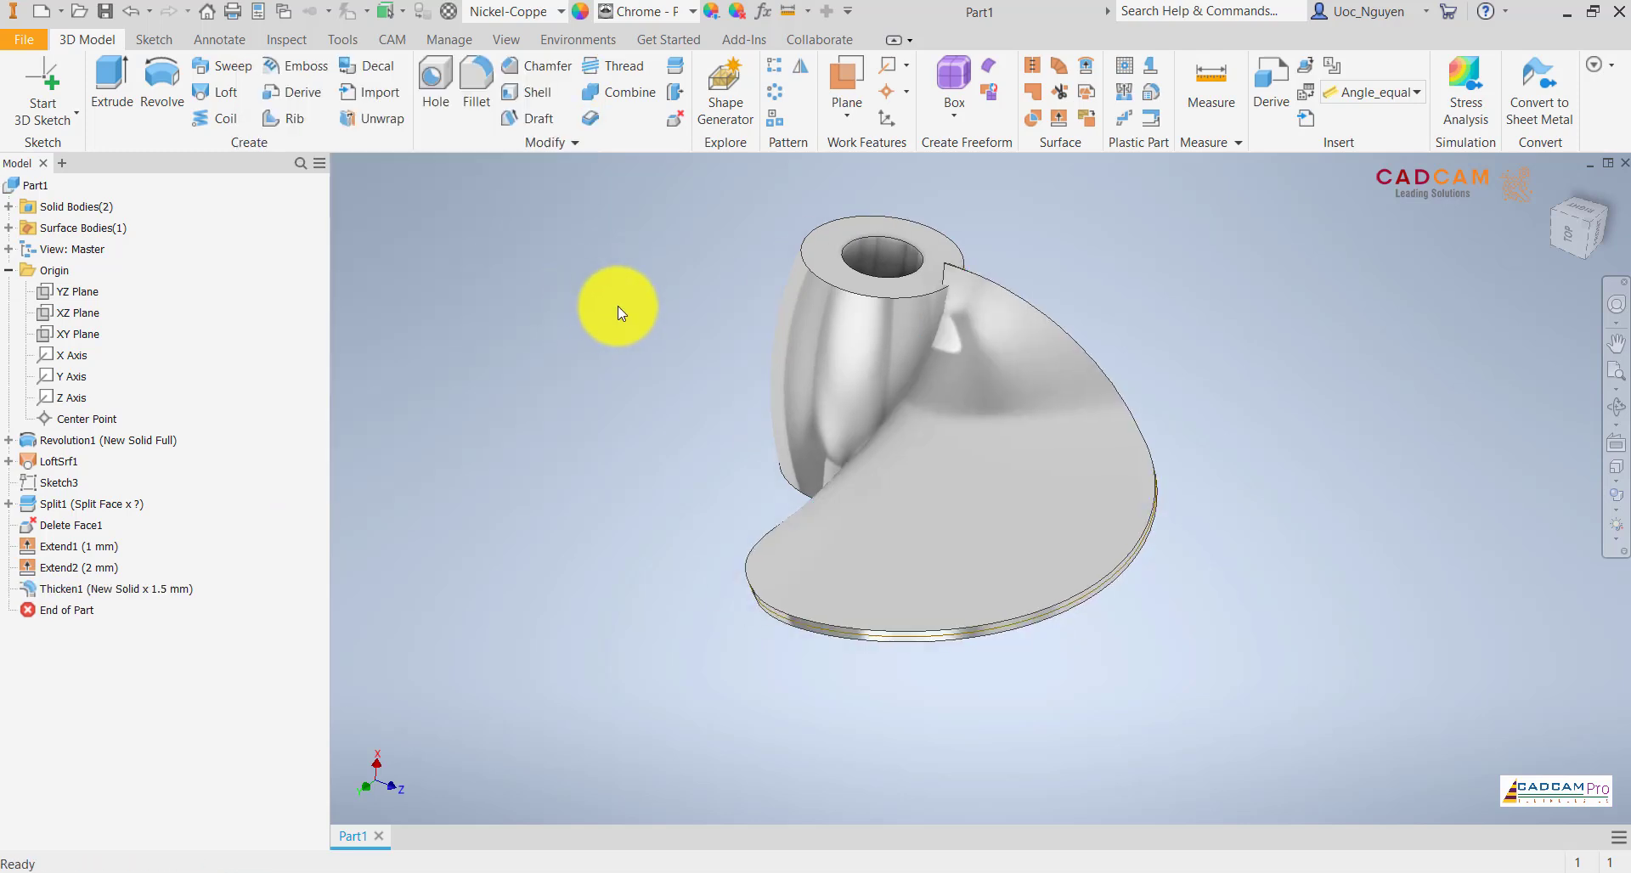
# - Hide the lofted surface LoftSrf1 and view the hub and blade obliquely
pyautogui.rightClick(68, 464)
pyautogui.click(124, 644)
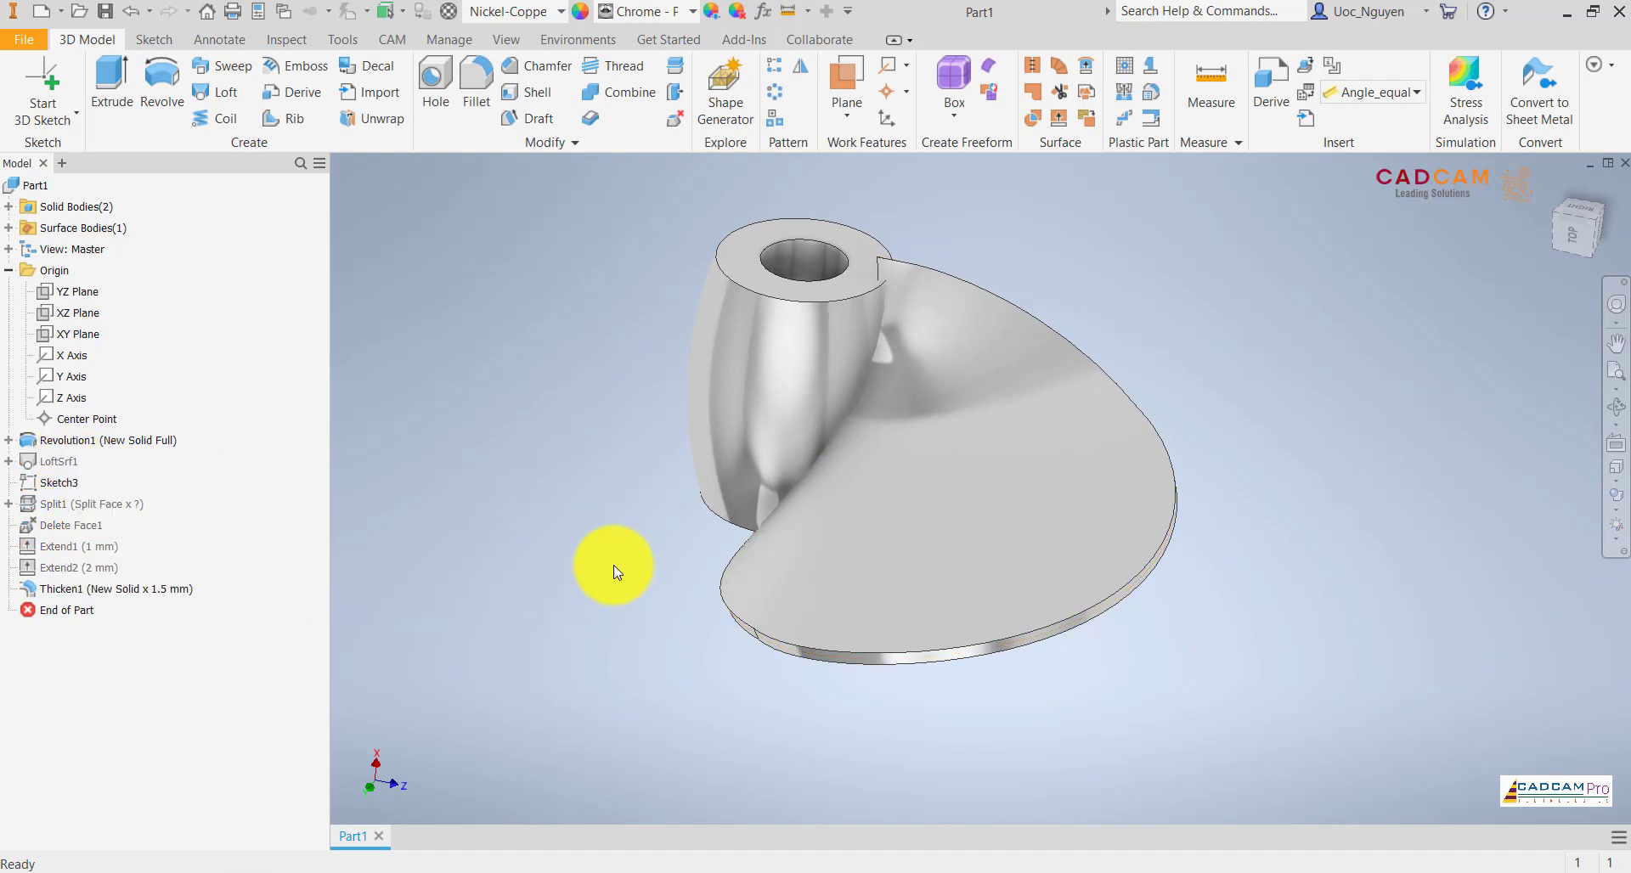
pyautogui.moveTo(612, 564)
pyautogui.keyDown('shift'); pyautogui.mouseDown(button='middle')
pyautogui.moveTo(965, 418)
pyautogui.moveTo(1247, 434)
pyautogui.mouseUp(button='middle'); pyautogui.keyUp('shift')
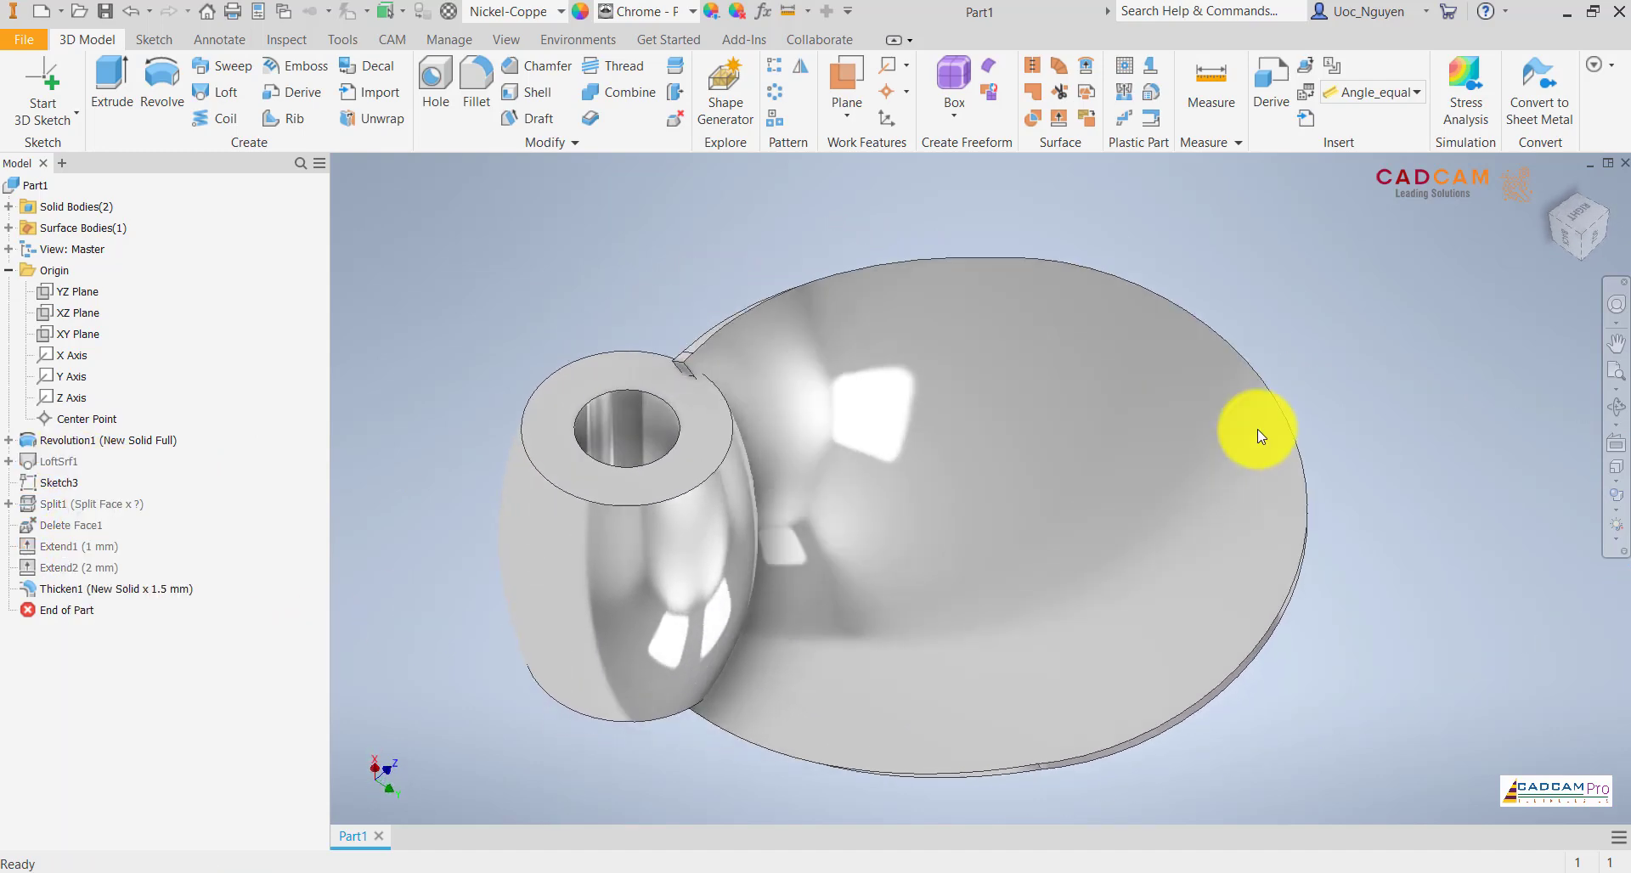
pyautogui.click(1599, 226)
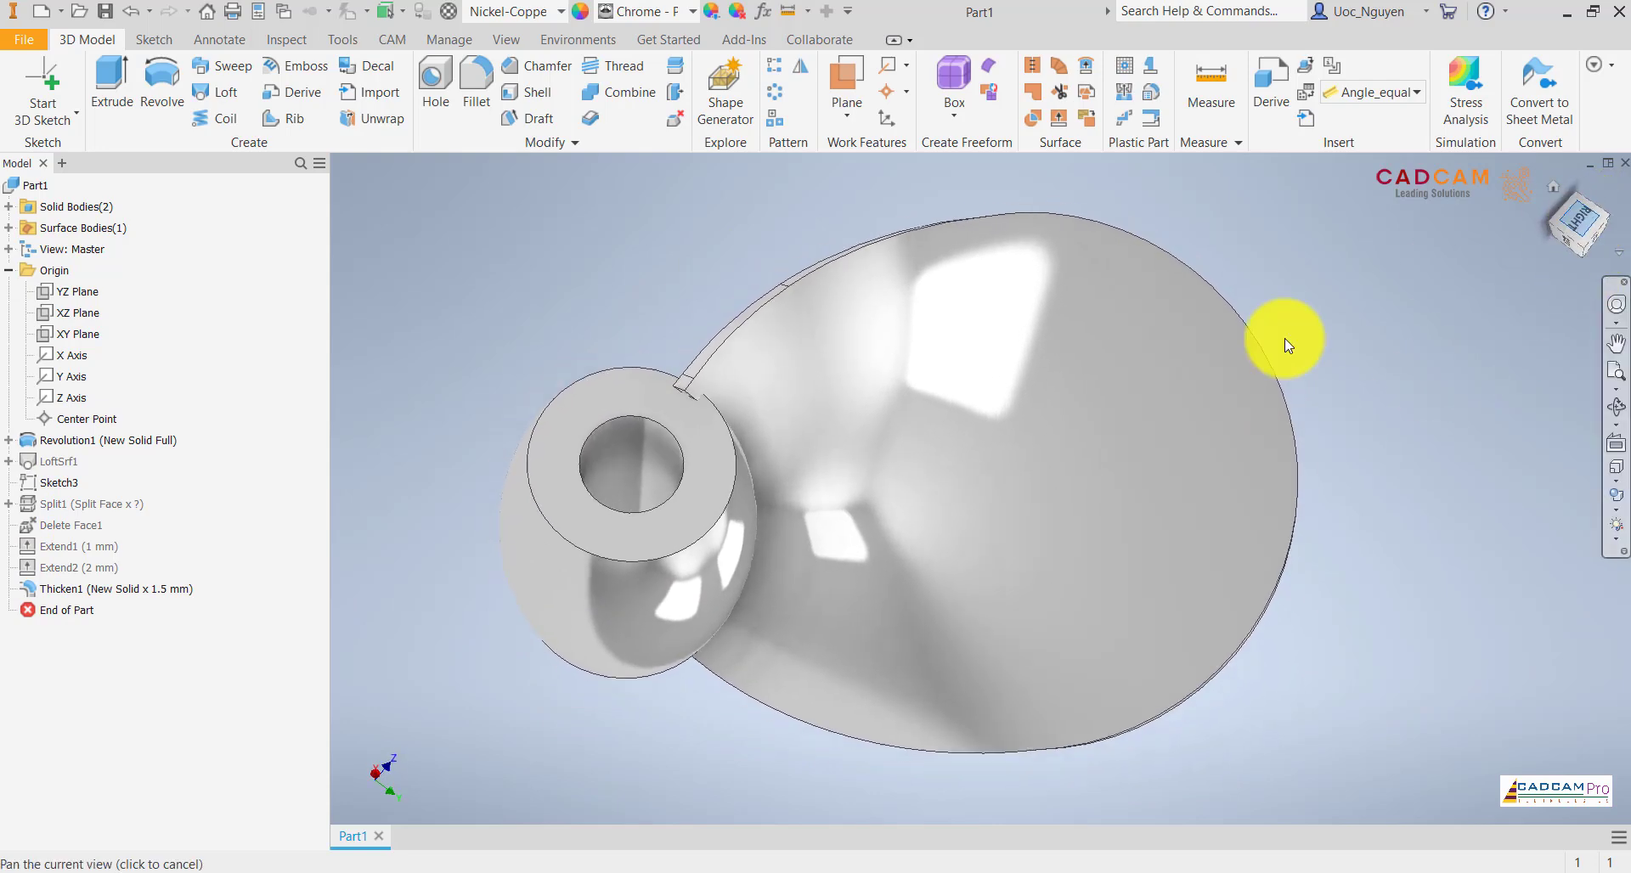
pyautogui.scroll(5, 1083, 583)
pyautogui.scroll(-5, 1083, 583)
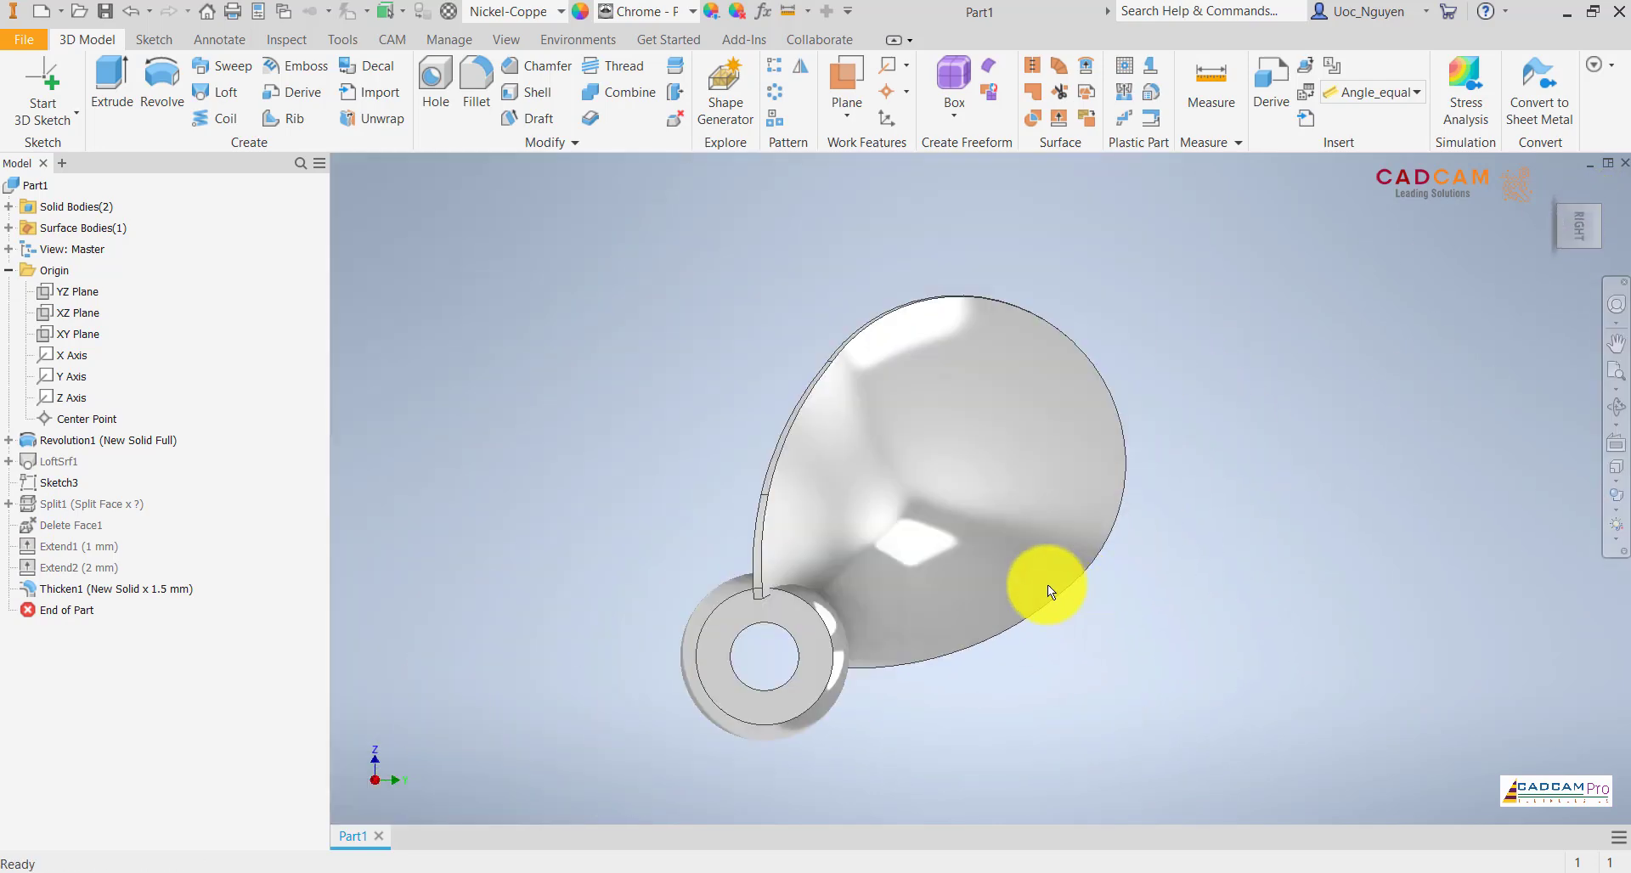
pyautogui.moveTo(1048, 585)
pyautogui.keyDown('shift'); pyautogui.mouseDown(button='middle')
pyautogui.moveTo(717, 466)
pyautogui.moveTo(954, 437)
pyautogui.moveTo(1022, 392)
pyautogui.moveTo(929, 400)
pyautogui.mouseUp(button='middle'); pyautogui.keyUp('shift')
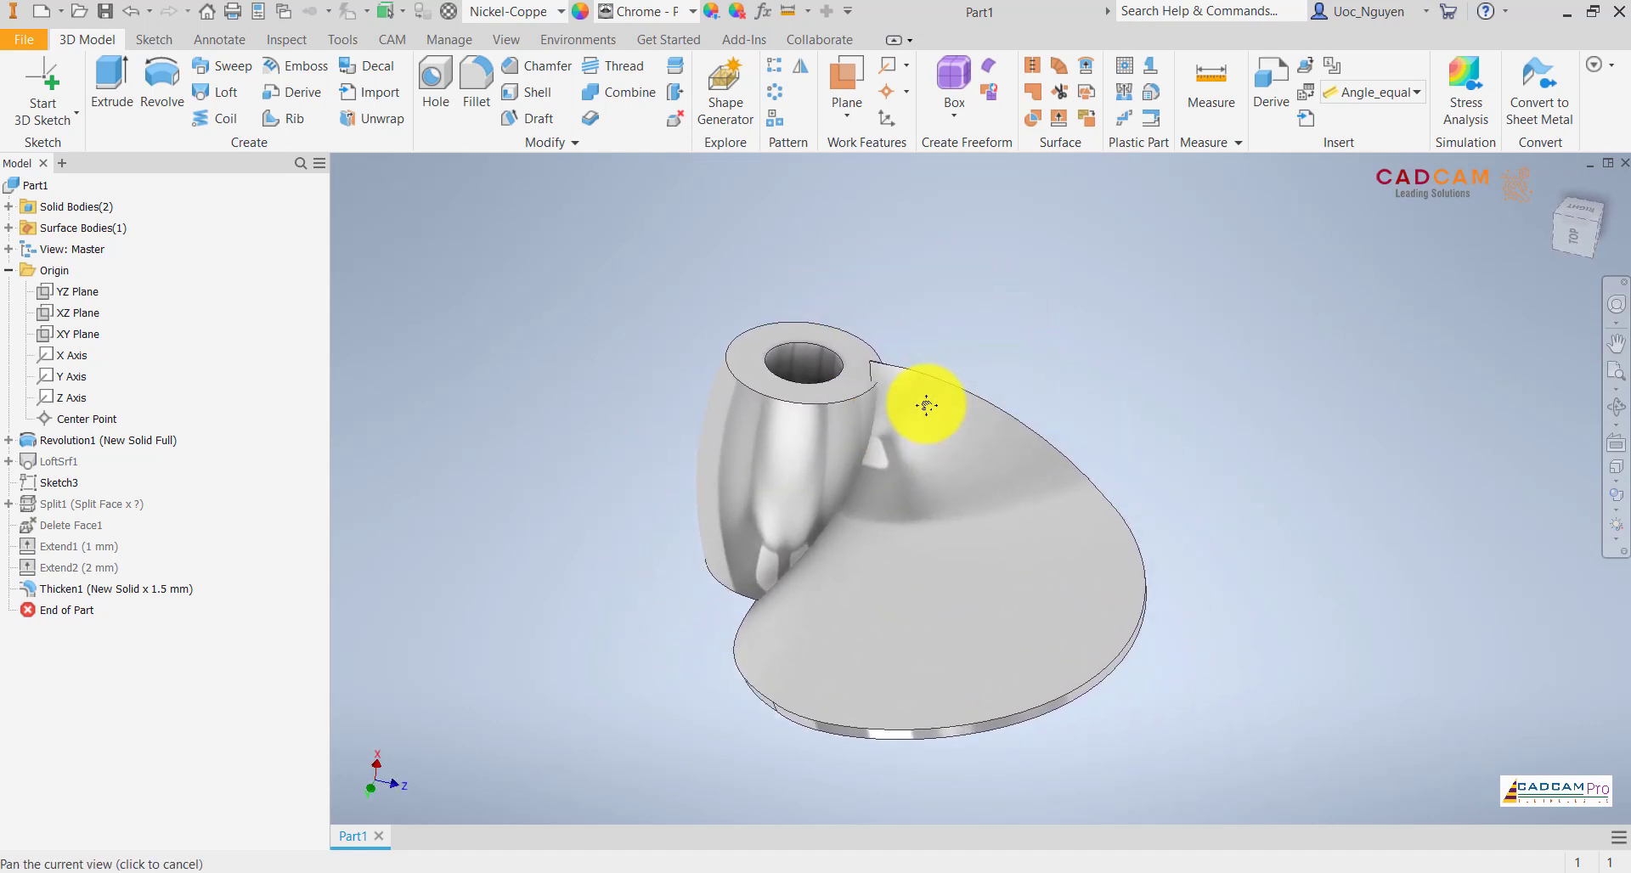
# - Start a fillet with a 0.74 radius
pyautogui.click(478, 78)
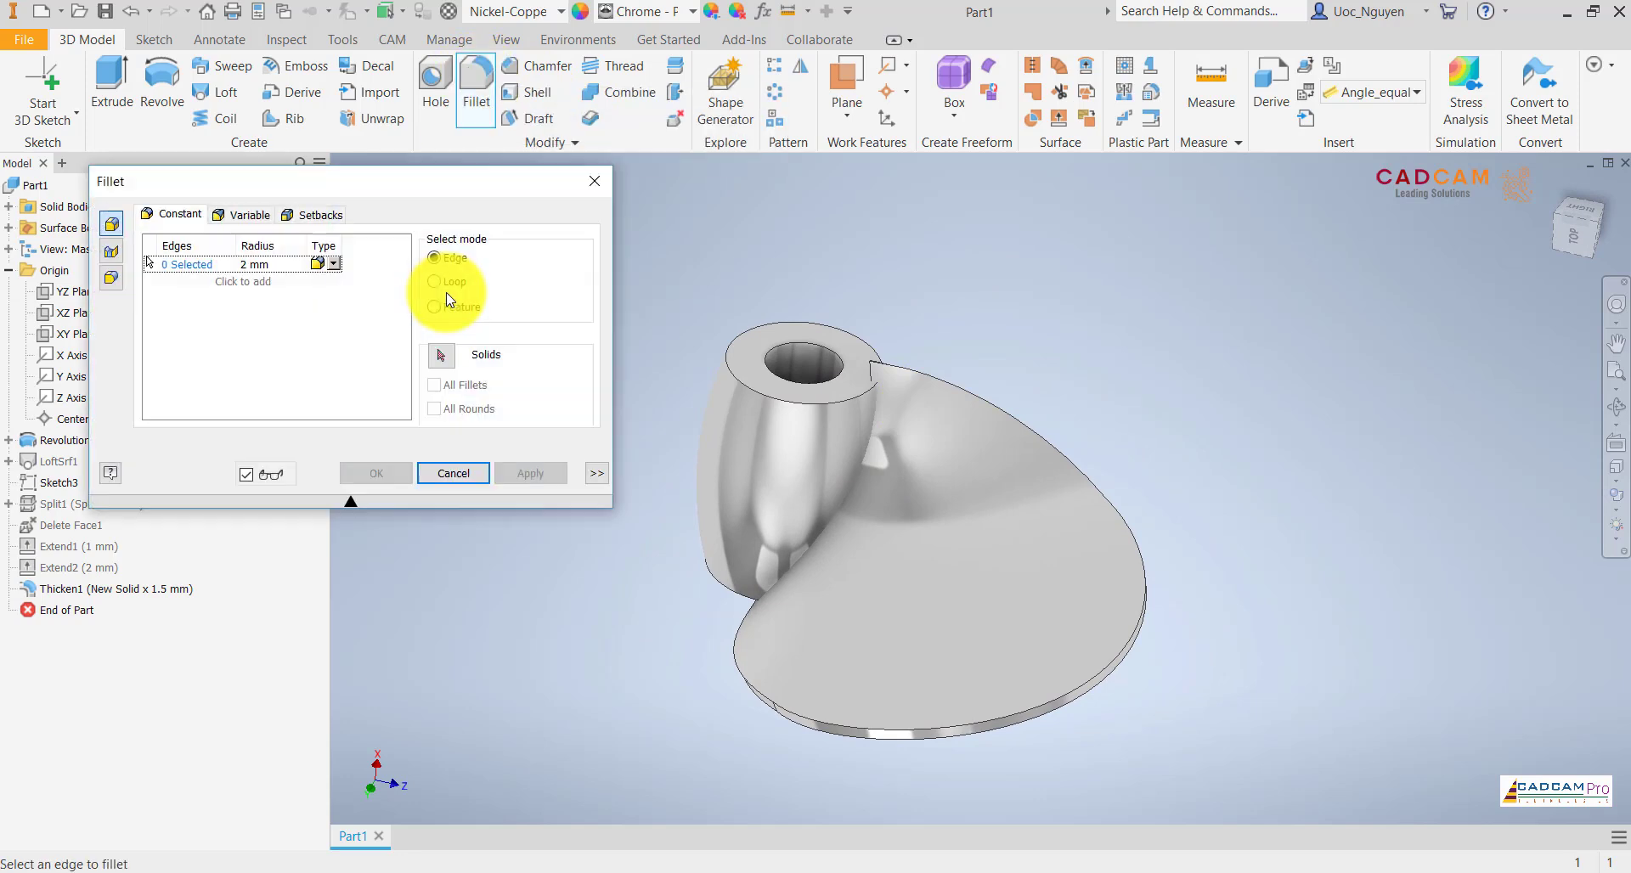
pyautogui.click(283, 266)
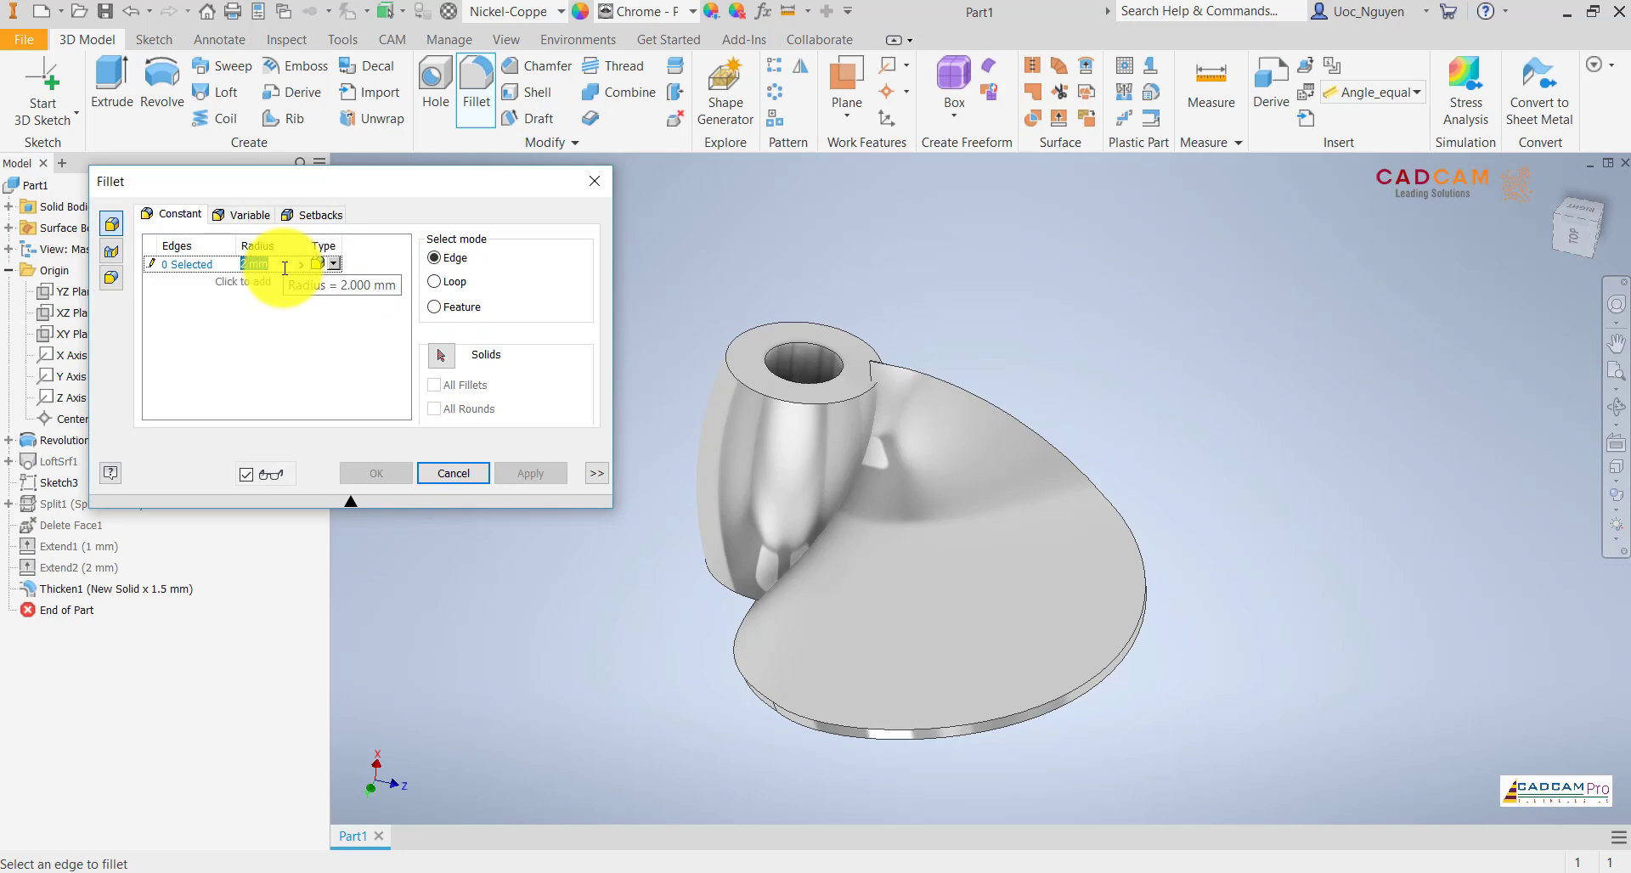
pyautogui.write('0.74')
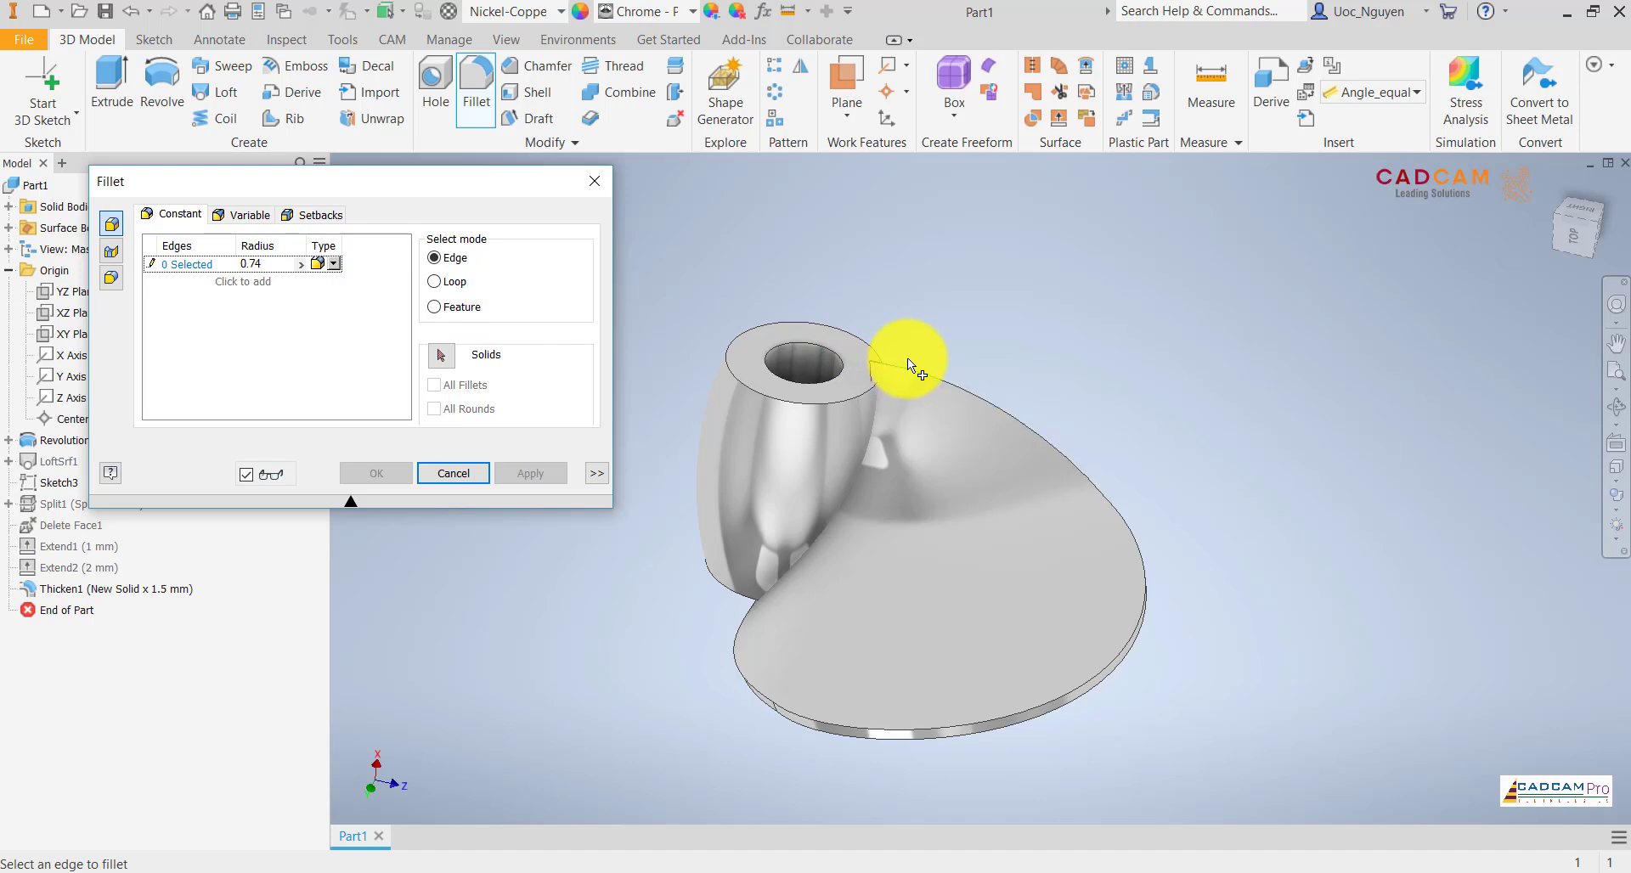
pyautogui.keyDown('shift'); pyautogui.moveTo(973, 327); pyautogui.dragTo(971, 431, button='middle'); pyautogui.keyUp('shift')
pyautogui.scroll(3, 920, 466)
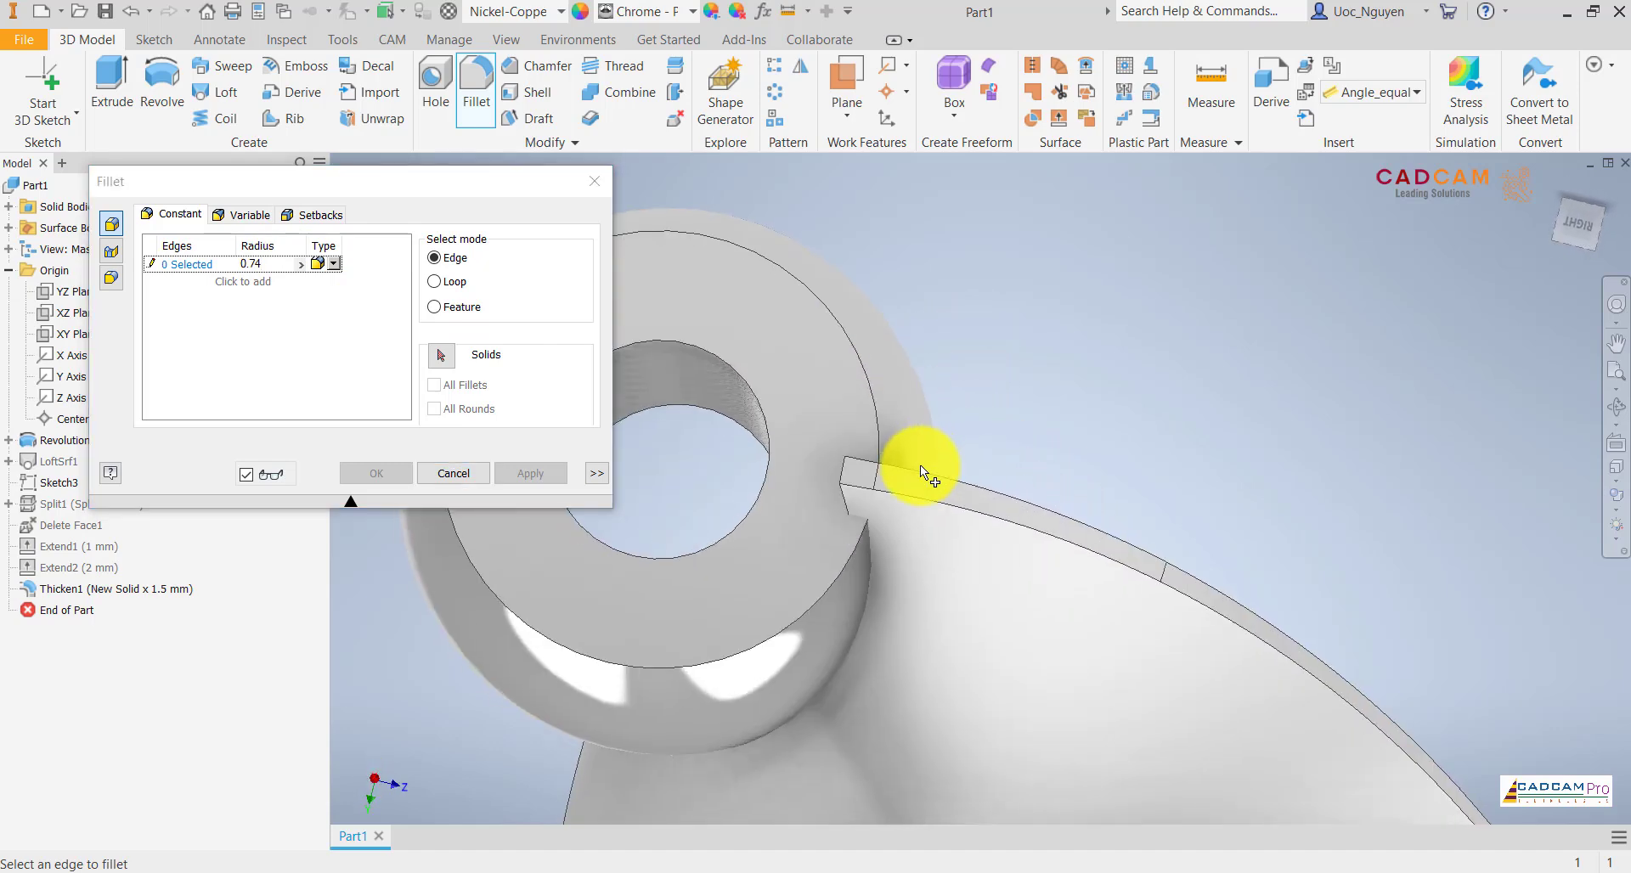
# - Select the blade edges beside the hub and around its outline, ten in total
pyautogui.click(934, 502)
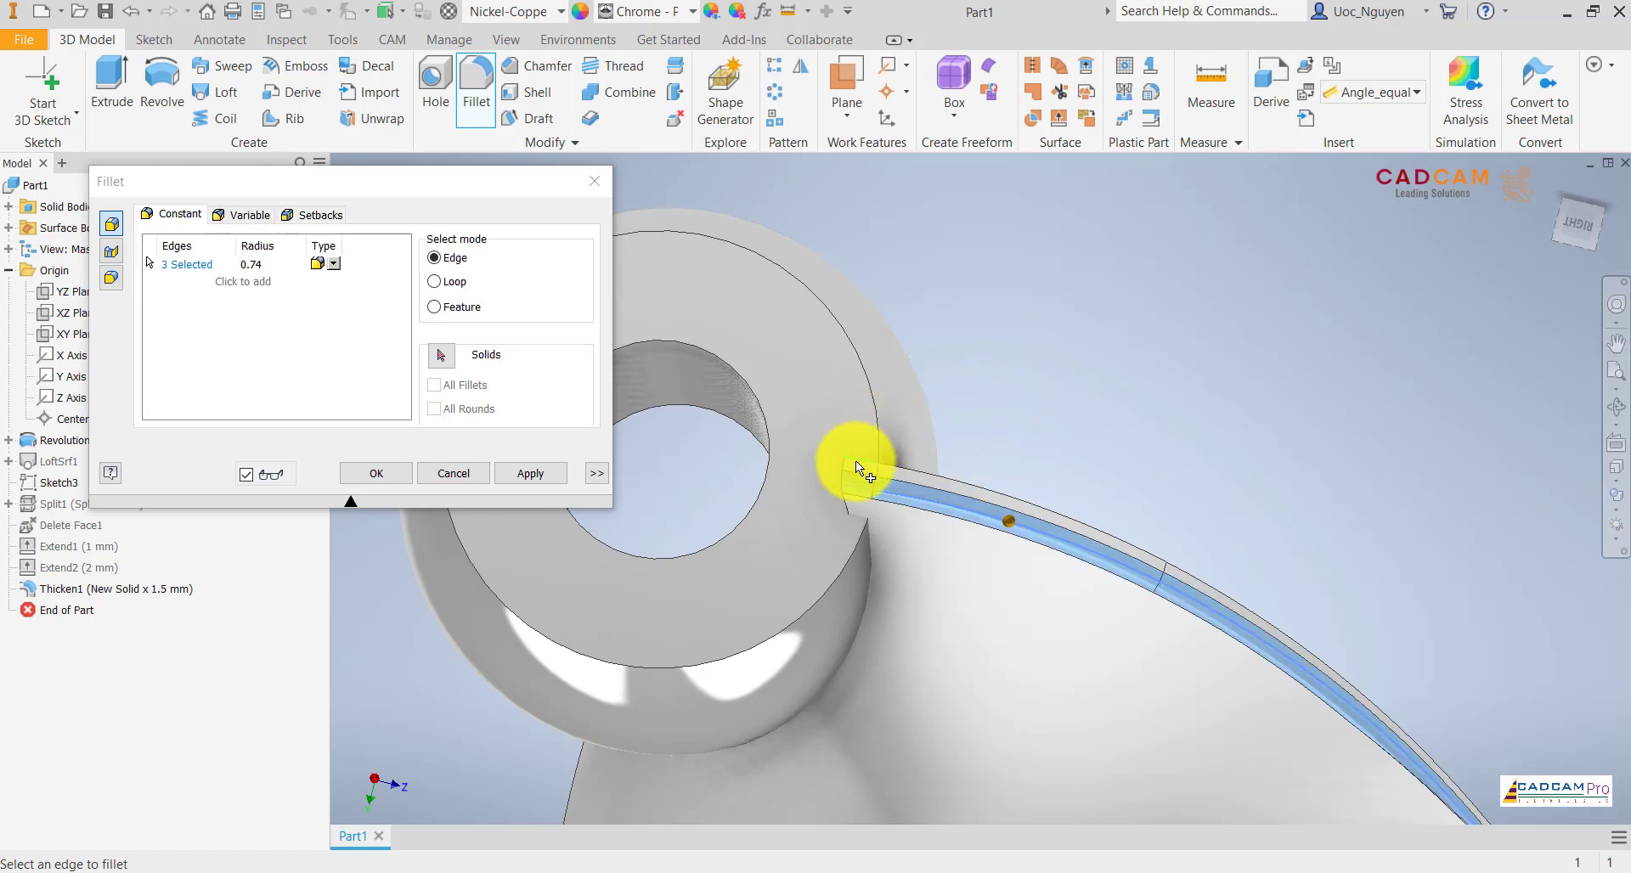
pyautogui.click(927, 472)
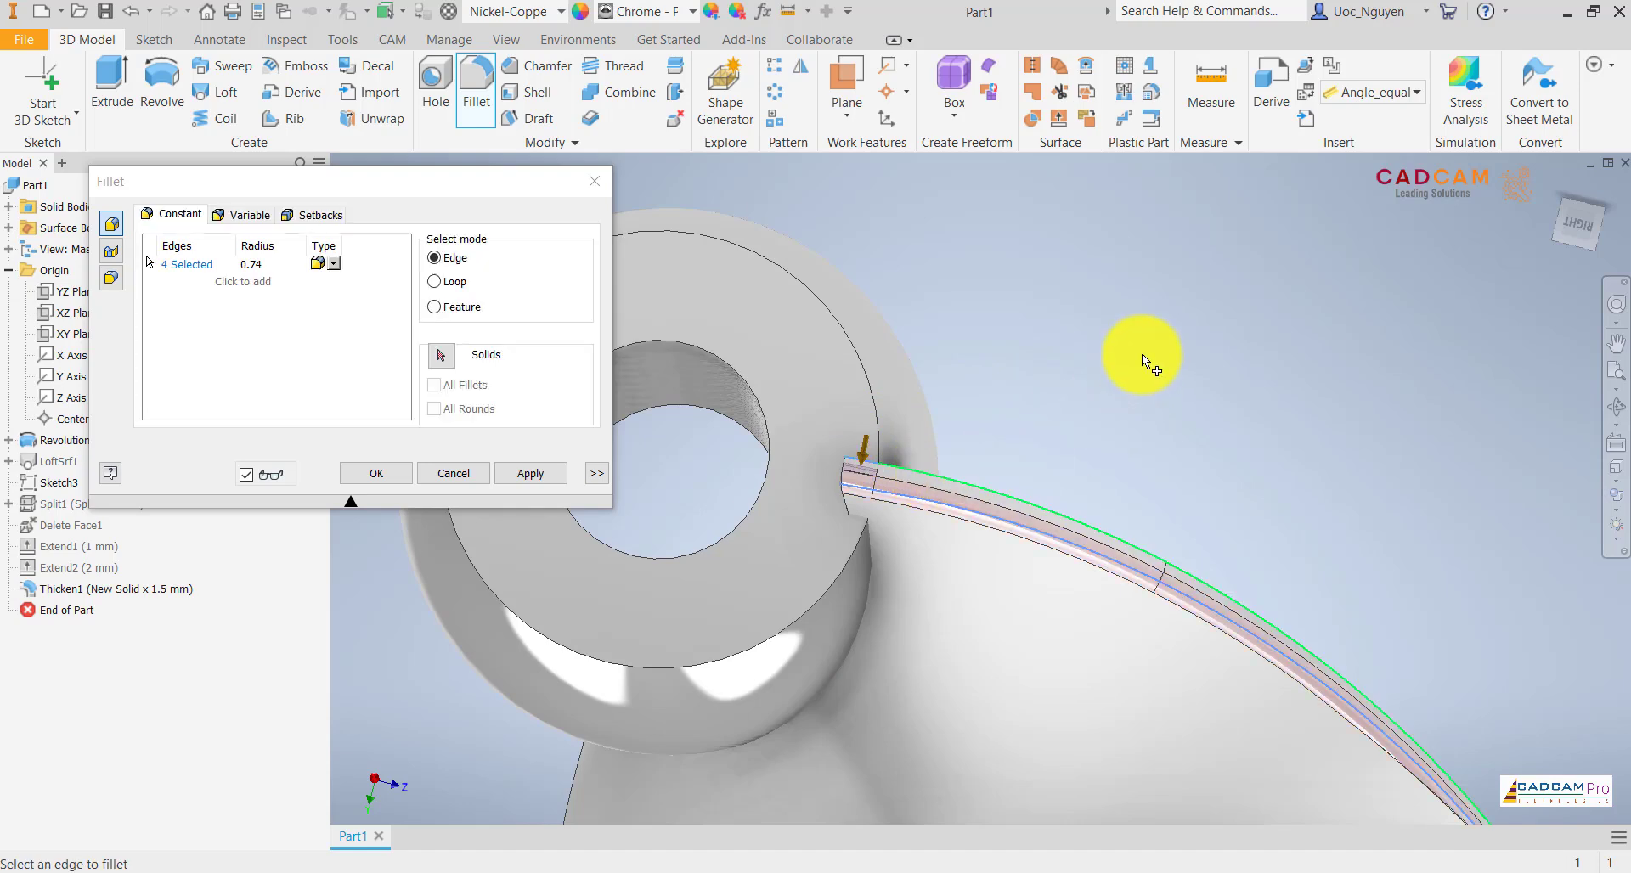
pyautogui.scroll(5, 1089, 308)
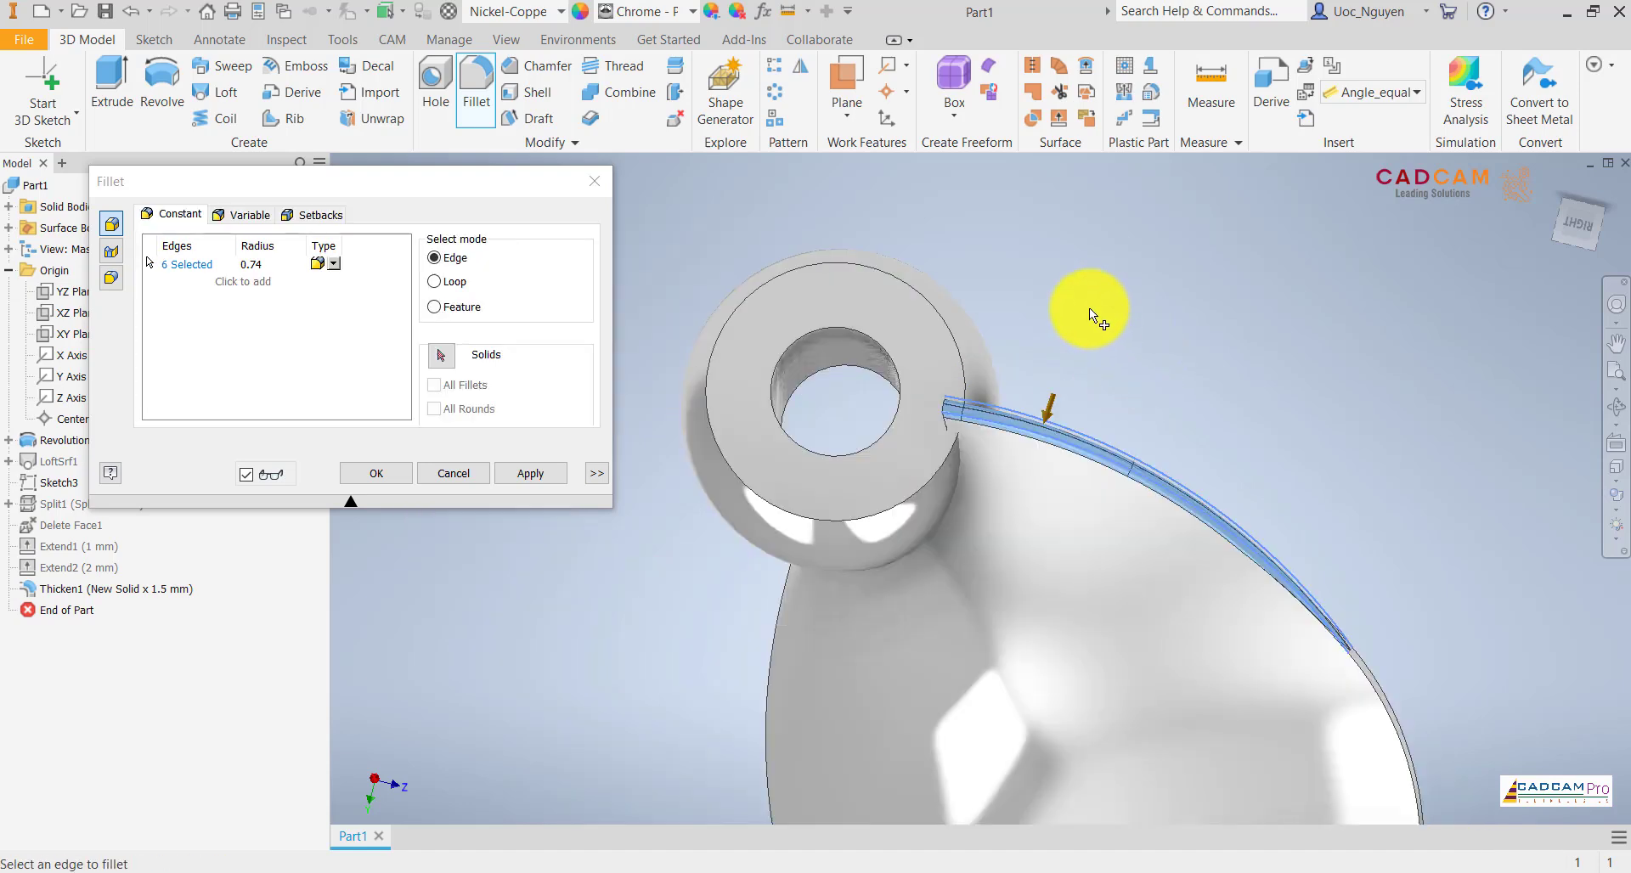
pyautogui.scroll(5, 1232, 369)
pyautogui.keyDown('shift'); pyautogui.moveTo(1196, 406); pyautogui.dragTo(987, 532, button='middle'); pyautogui.keyUp('shift')
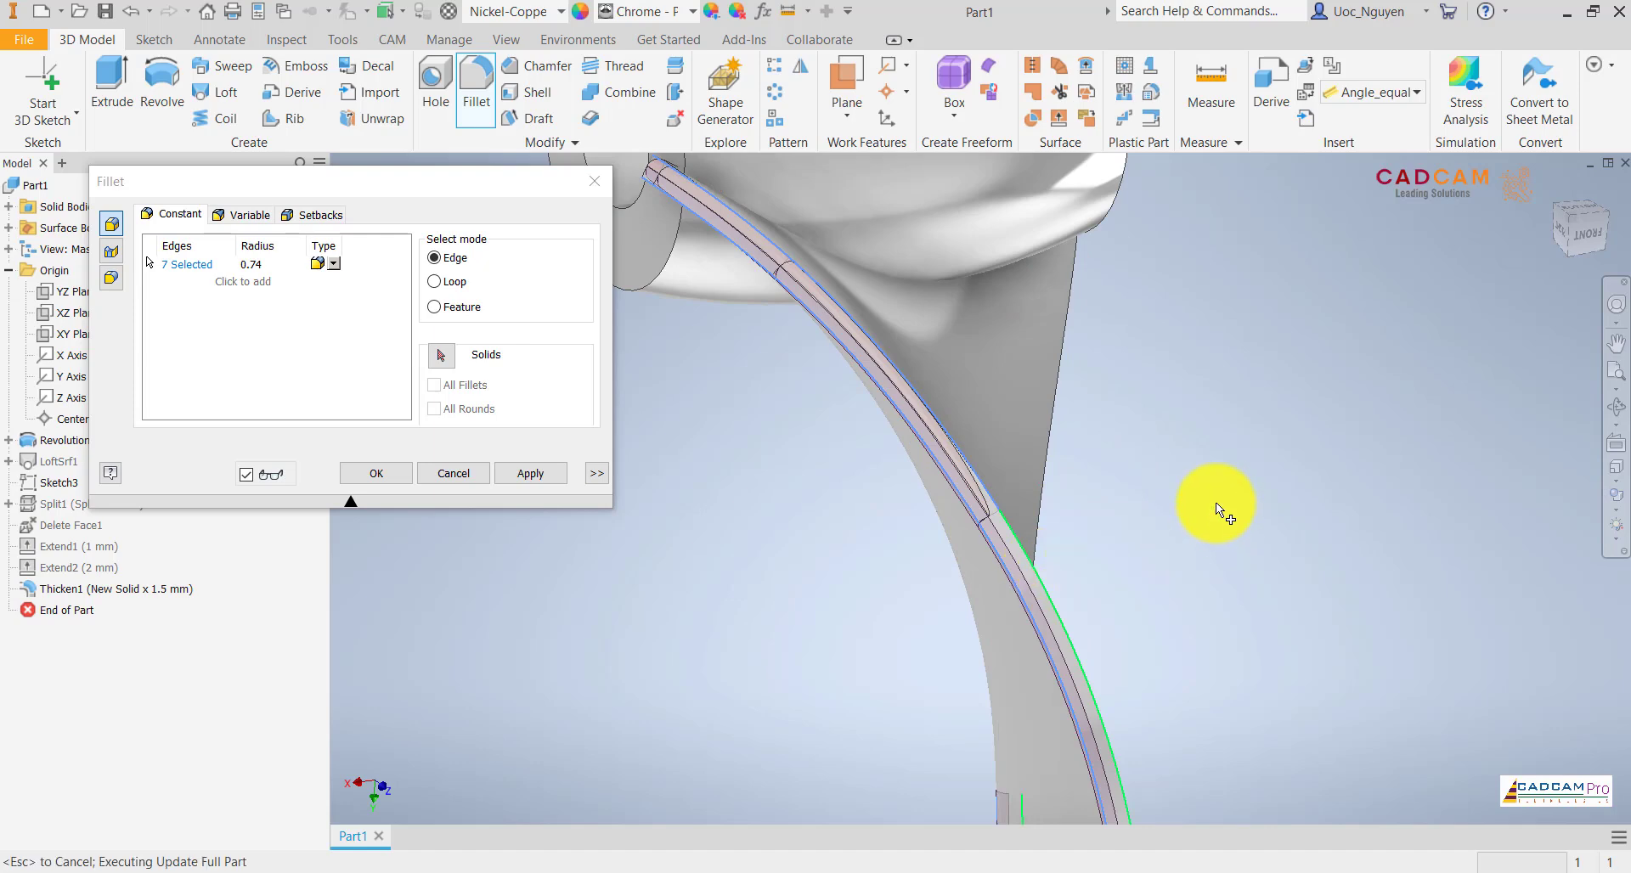
pyautogui.scroll(5, 1216, 502)
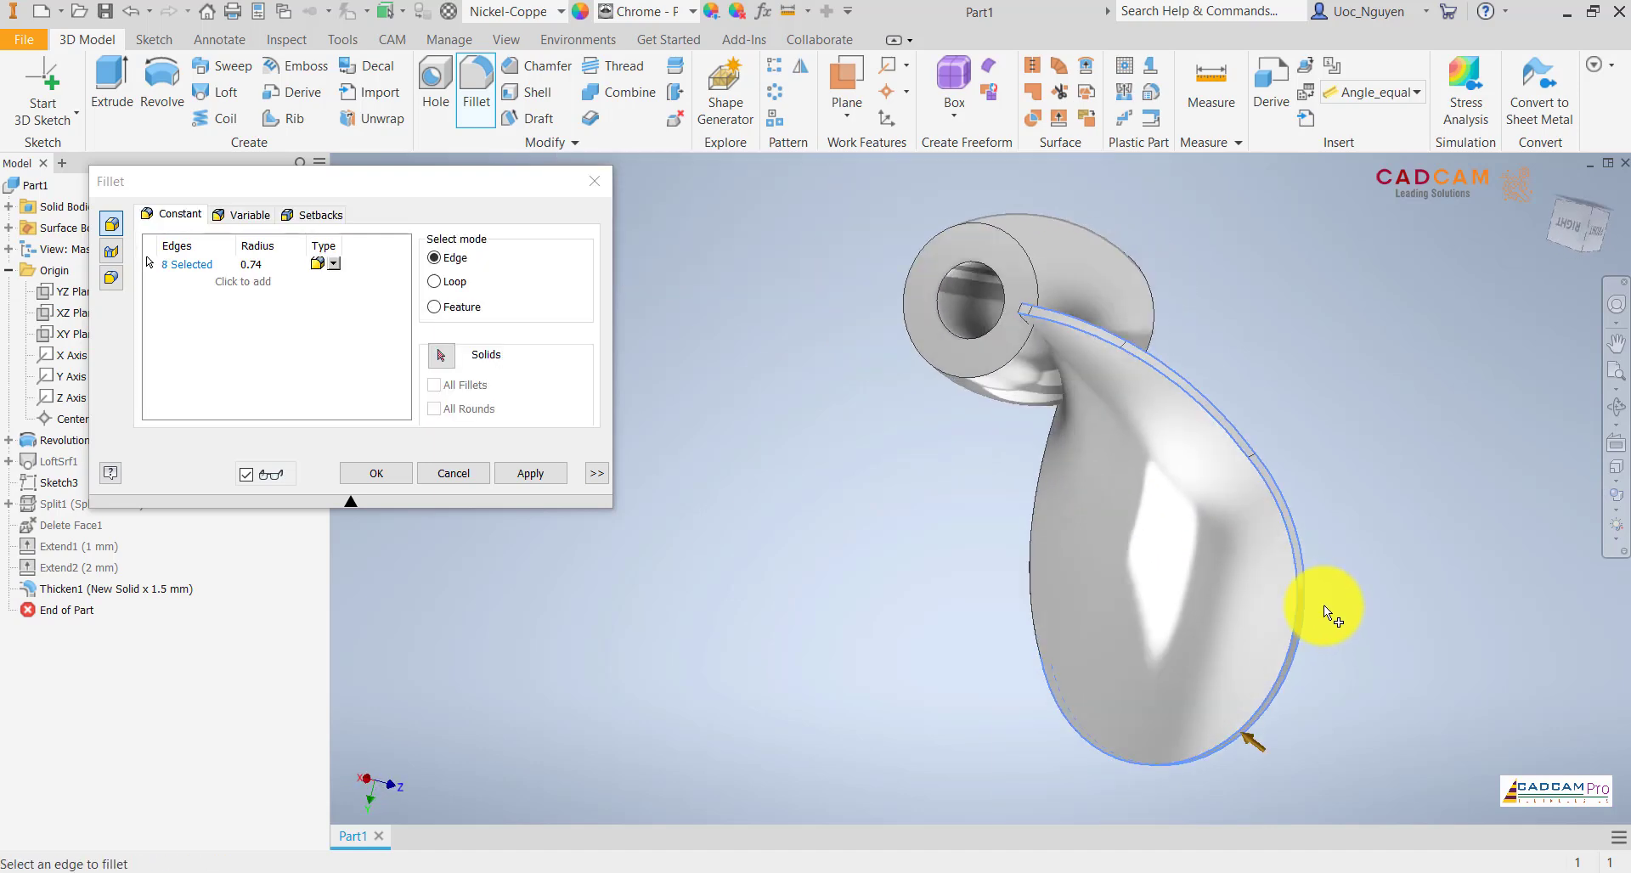
pyautogui.keyDown('shift'); pyautogui.moveTo(1288, 567); pyautogui.dragTo(1219, 593, button='middle'); pyautogui.keyUp('shift')
pyautogui.scroll(-3, 955, 700)
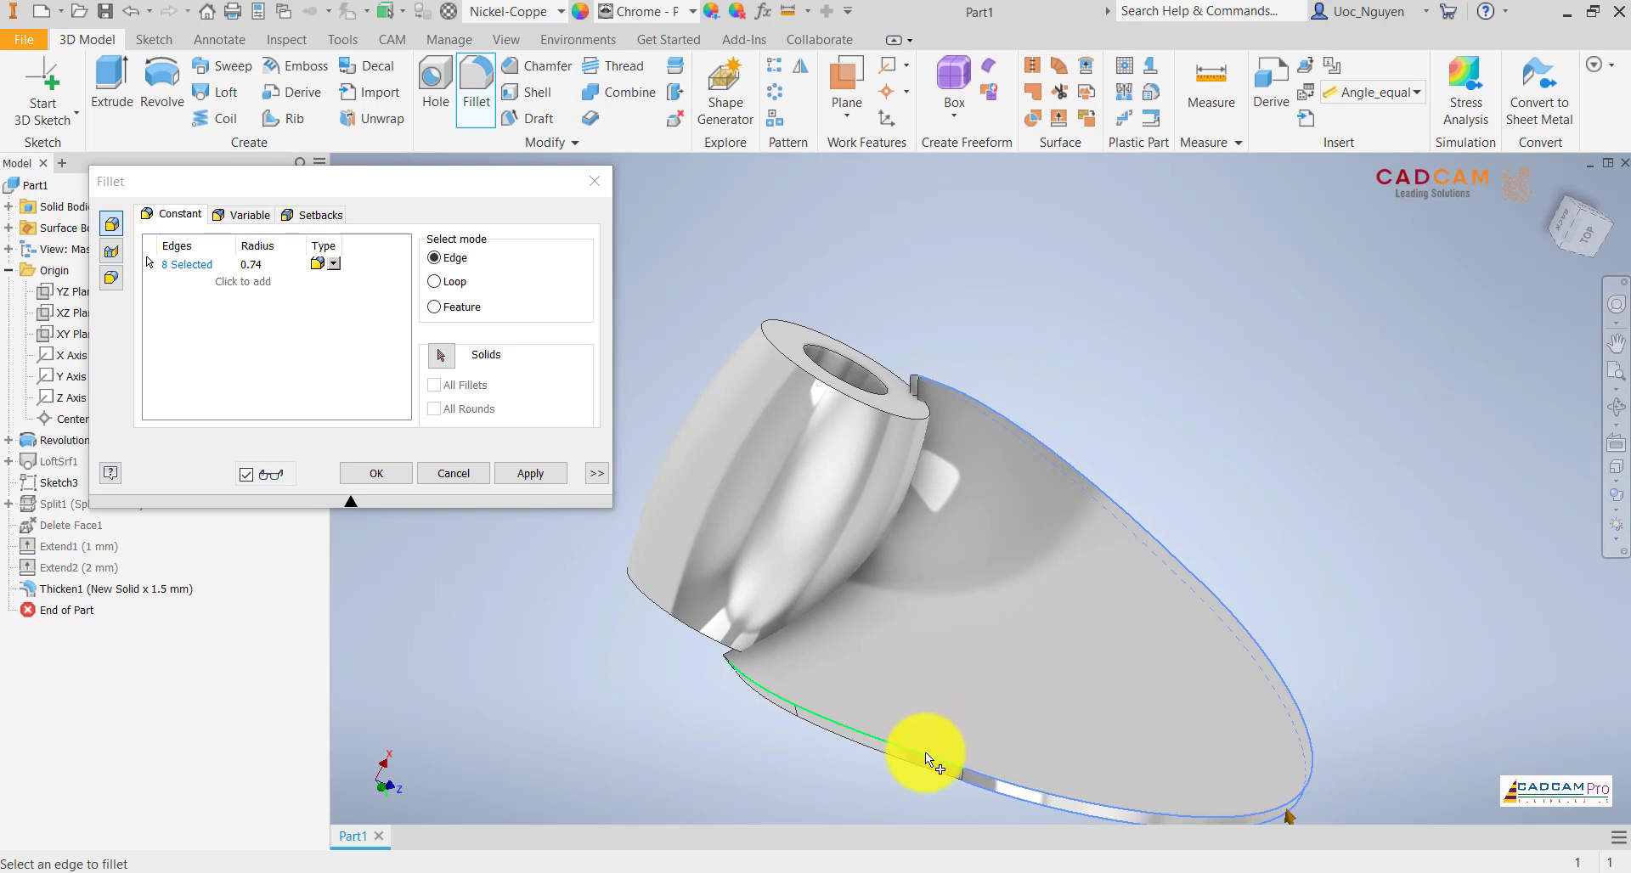
pyautogui.click(865, 751)
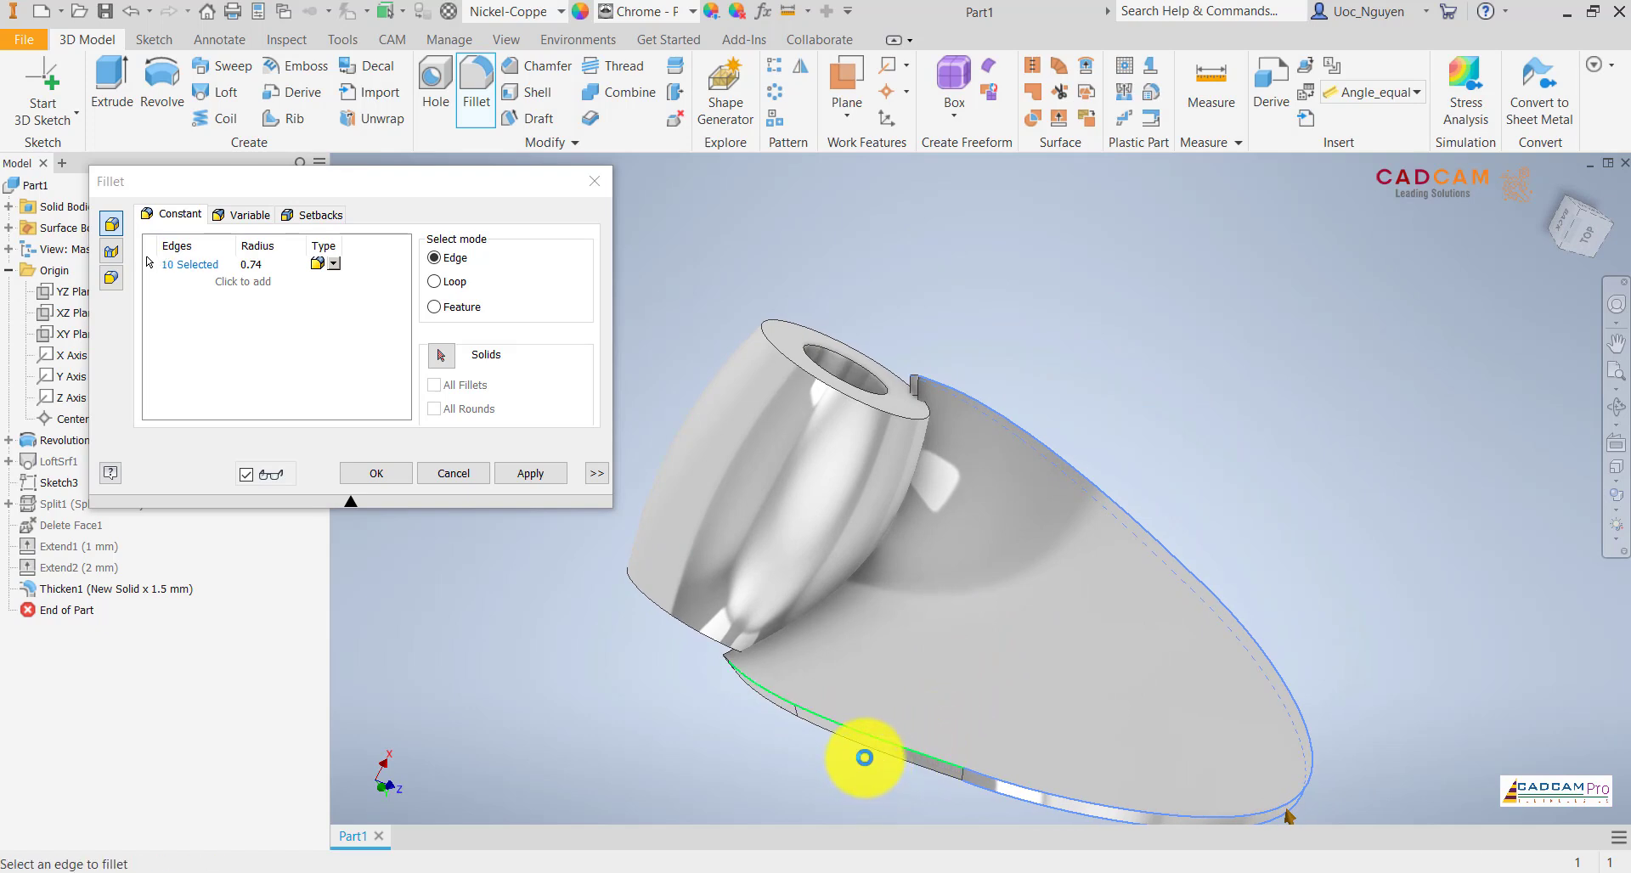
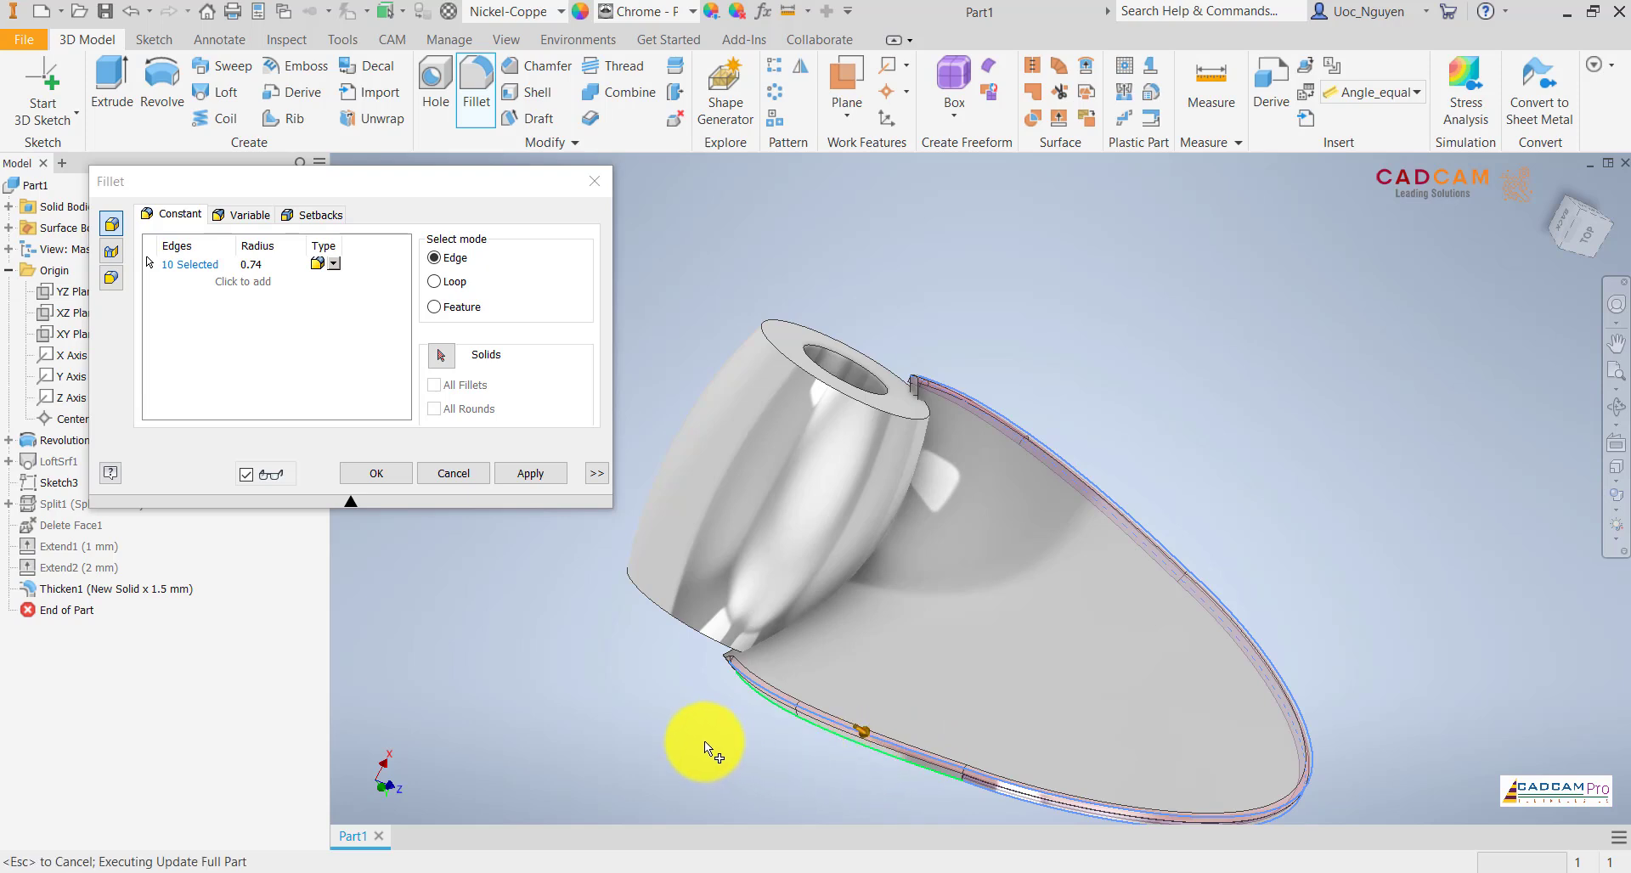
# - Add the last blade-to-hub edge and apply the 0.74 mm fillet to all 14 blade edges
pyautogui.keyDown('shift'); pyautogui.moveTo(706, 741); pyautogui.dragTo(877, 676, button='middle'); pyautogui.keyUp('shift')
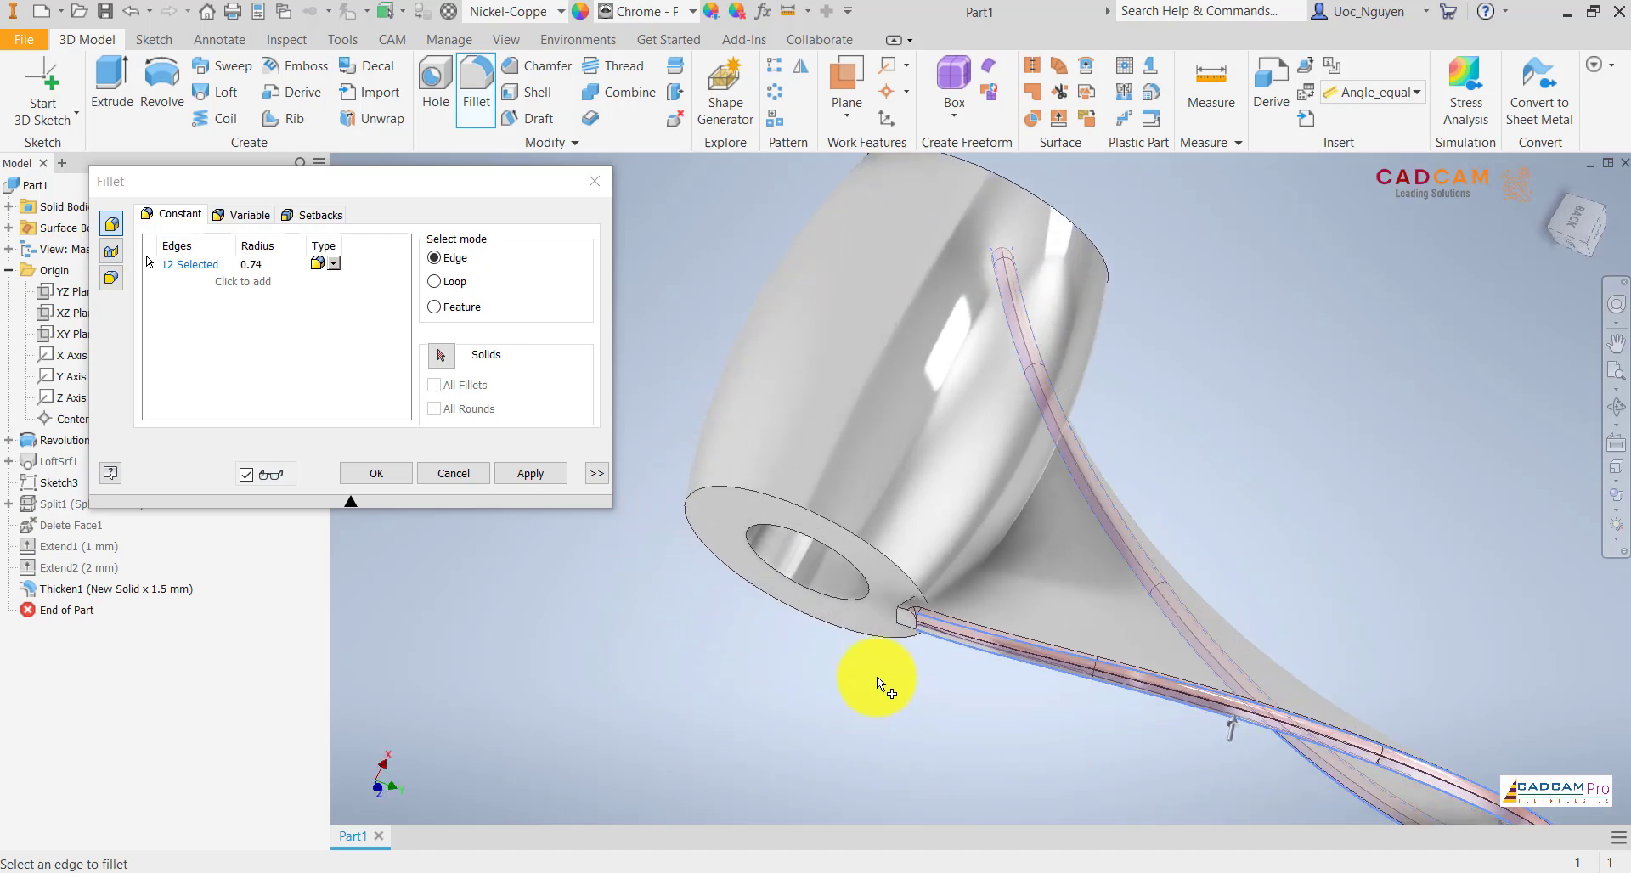
pyautogui.scroll(5, 996, 644)
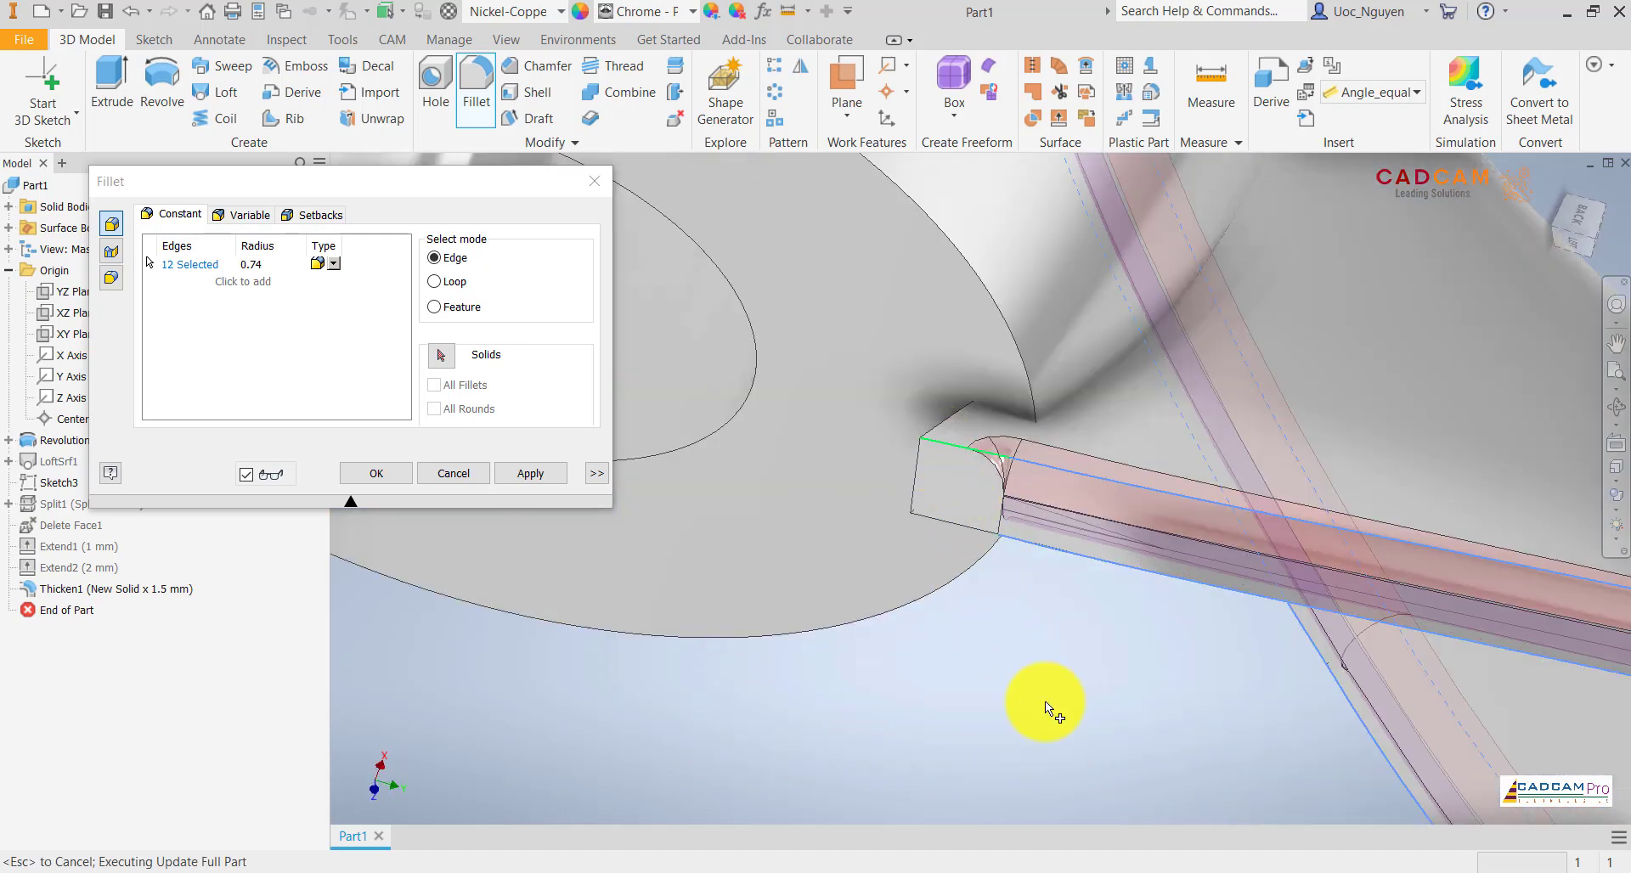
pyautogui.click(972, 562)
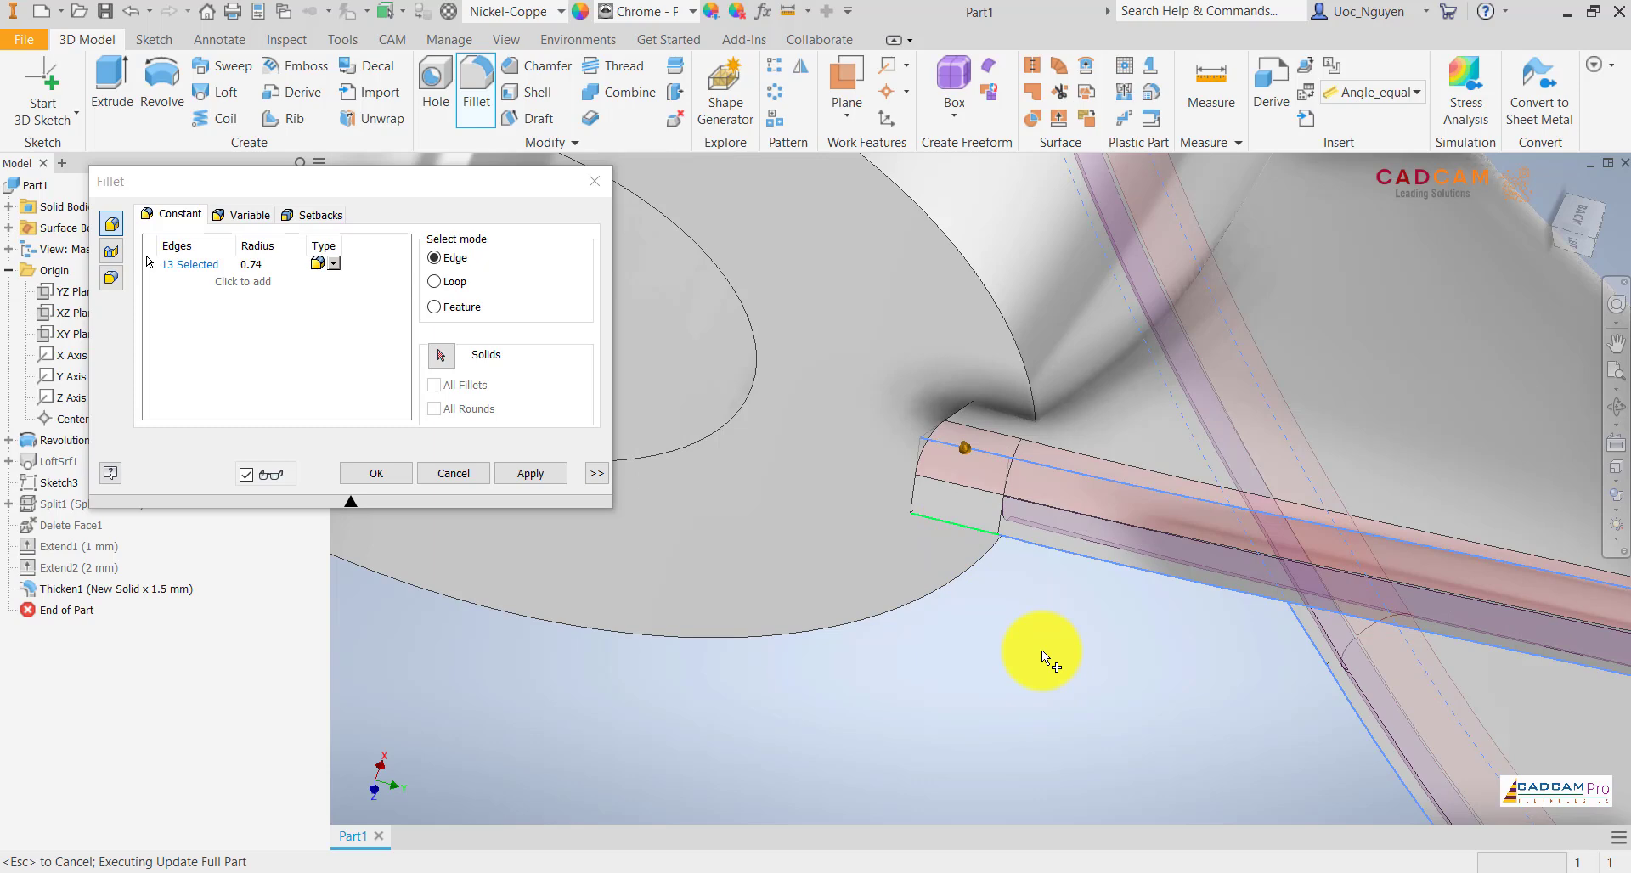
pyautogui.scroll(3, 1041, 650)
pyautogui.scroll(3, 1023, 669)
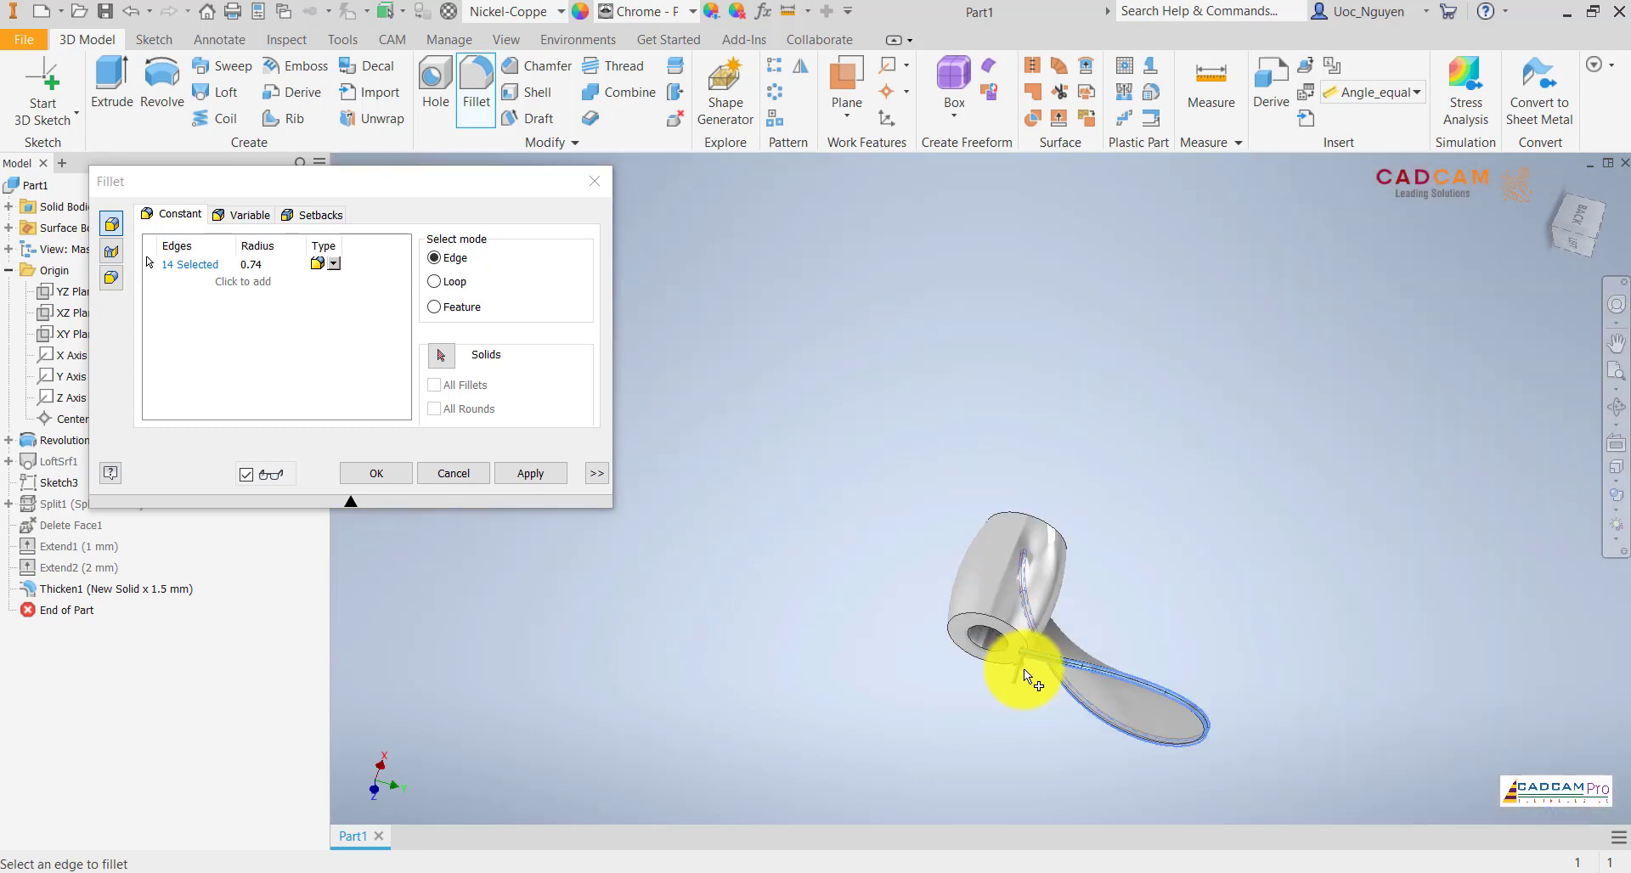
pyautogui.keyDown('shift'); pyautogui.moveTo(1023, 670); pyautogui.dragTo(760, 658, button='middle'); pyautogui.keyUp('shift')
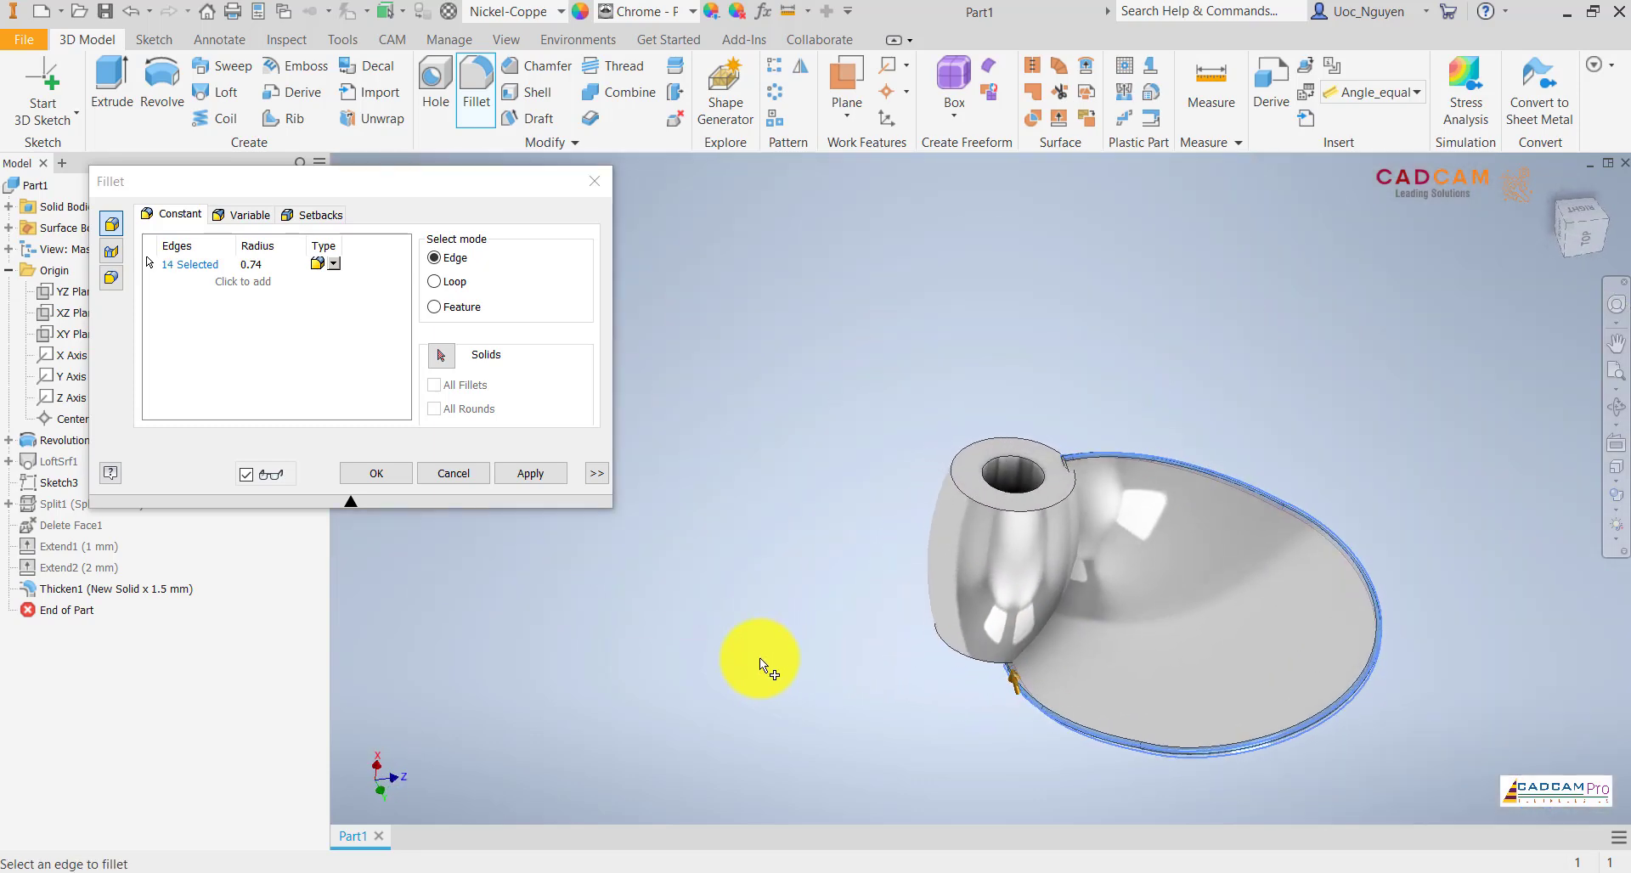
pyautogui.click(376, 474)
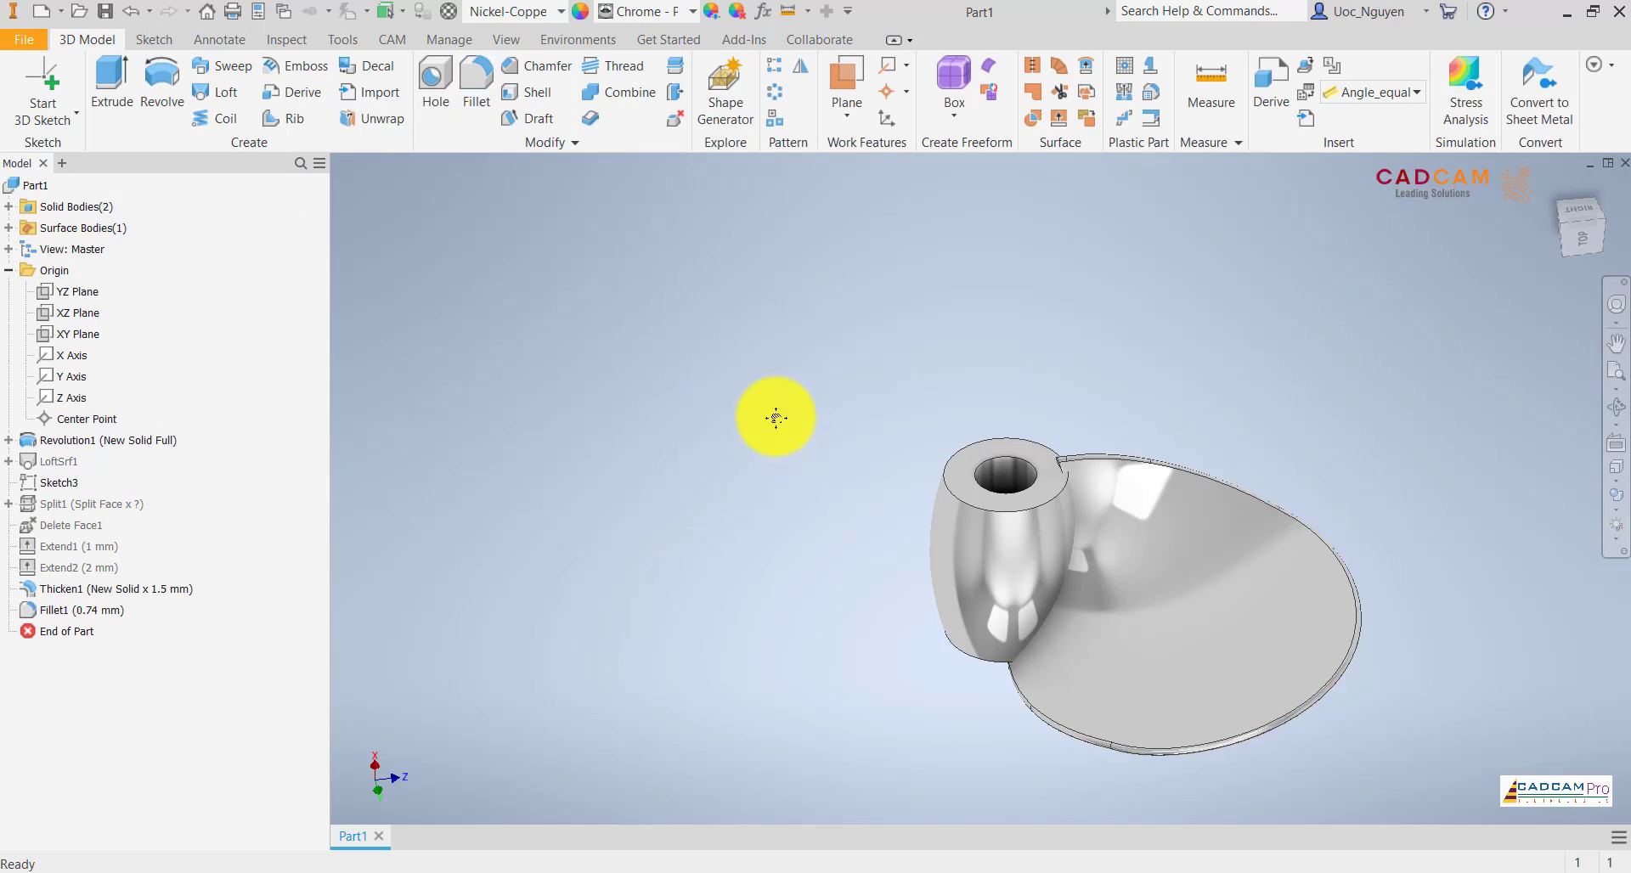
# - Create an offset work plane at 0 mm on the hub's top face
pyautogui.moveTo(775, 414)
pyautogui.mouseDown(button='middle')
pyautogui.moveTo(608, 343)
pyautogui.moveTo(666, 351)
pyautogui.moveTo(902, 270)
pyautogui.moveTo(859, 194)
pyautogui.mouseUp(button='middle')
pyautogui.click(847, 94)
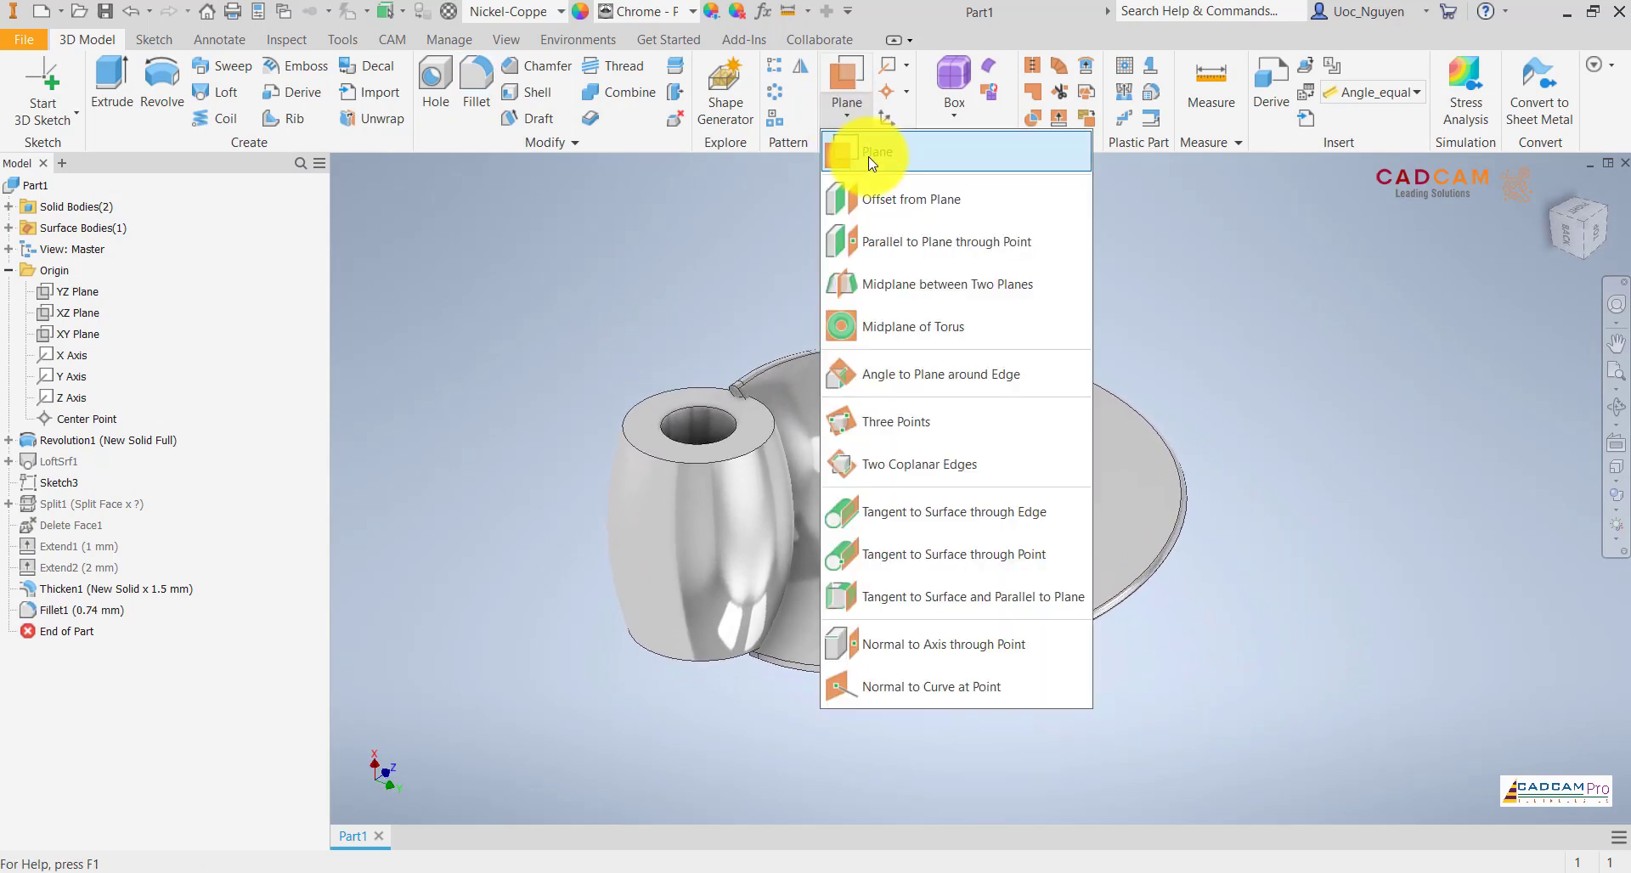
pyautogui.click(853, 200)
pyautogui.click(680, 386)
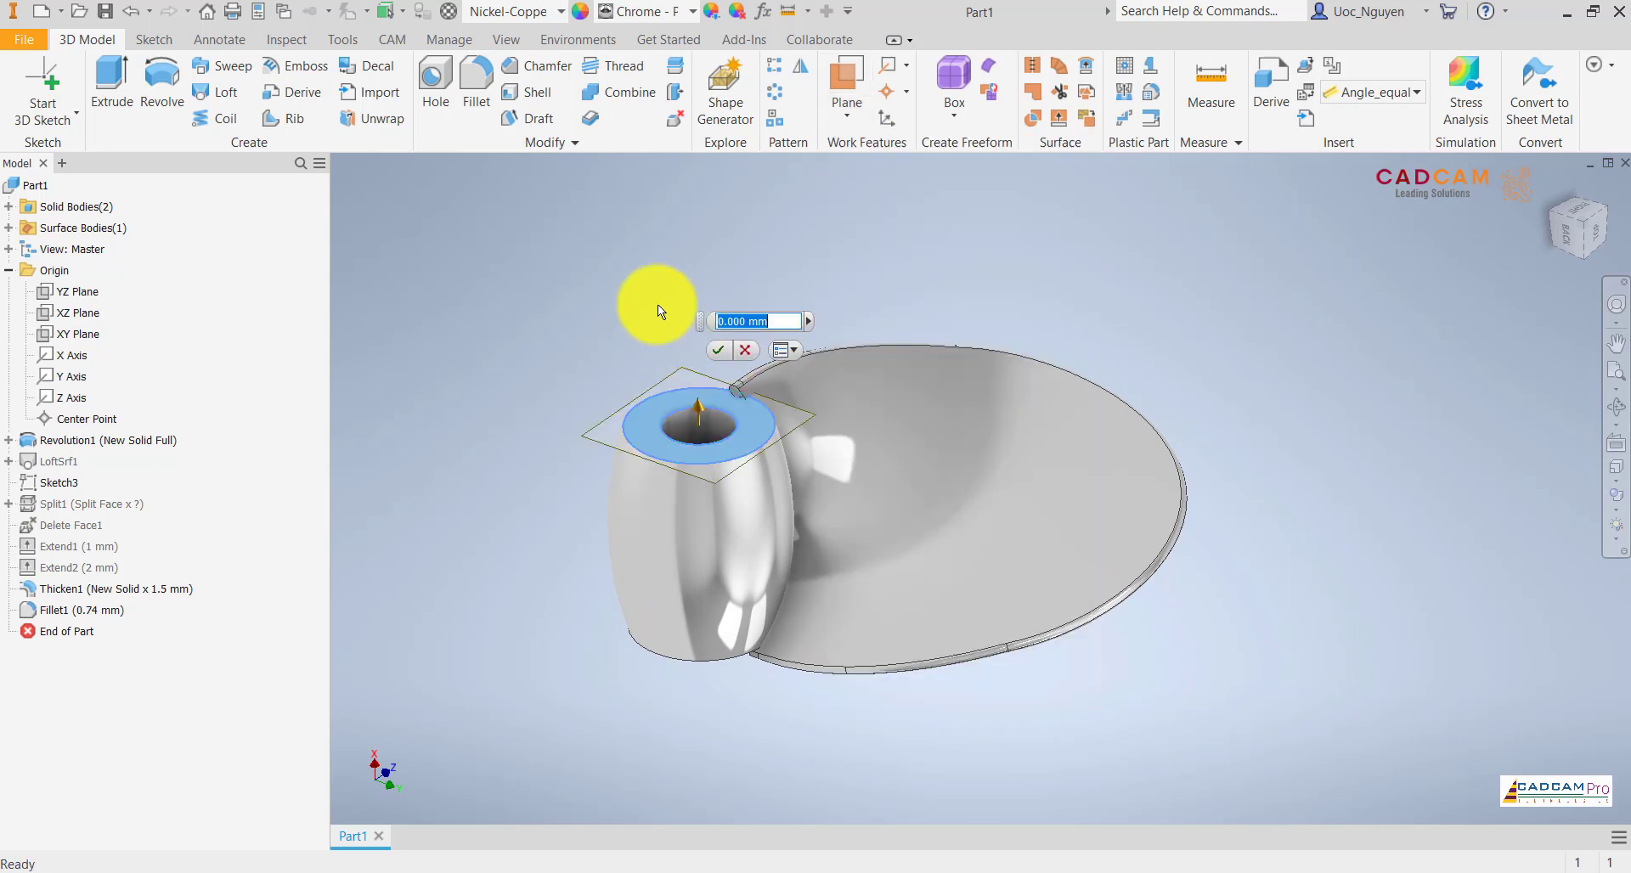
pyautogui.click(718, 350)
# - Repeat the offset plane at 0 mm on the hub's bottom face
pyautogui.rightClick(707, 293)
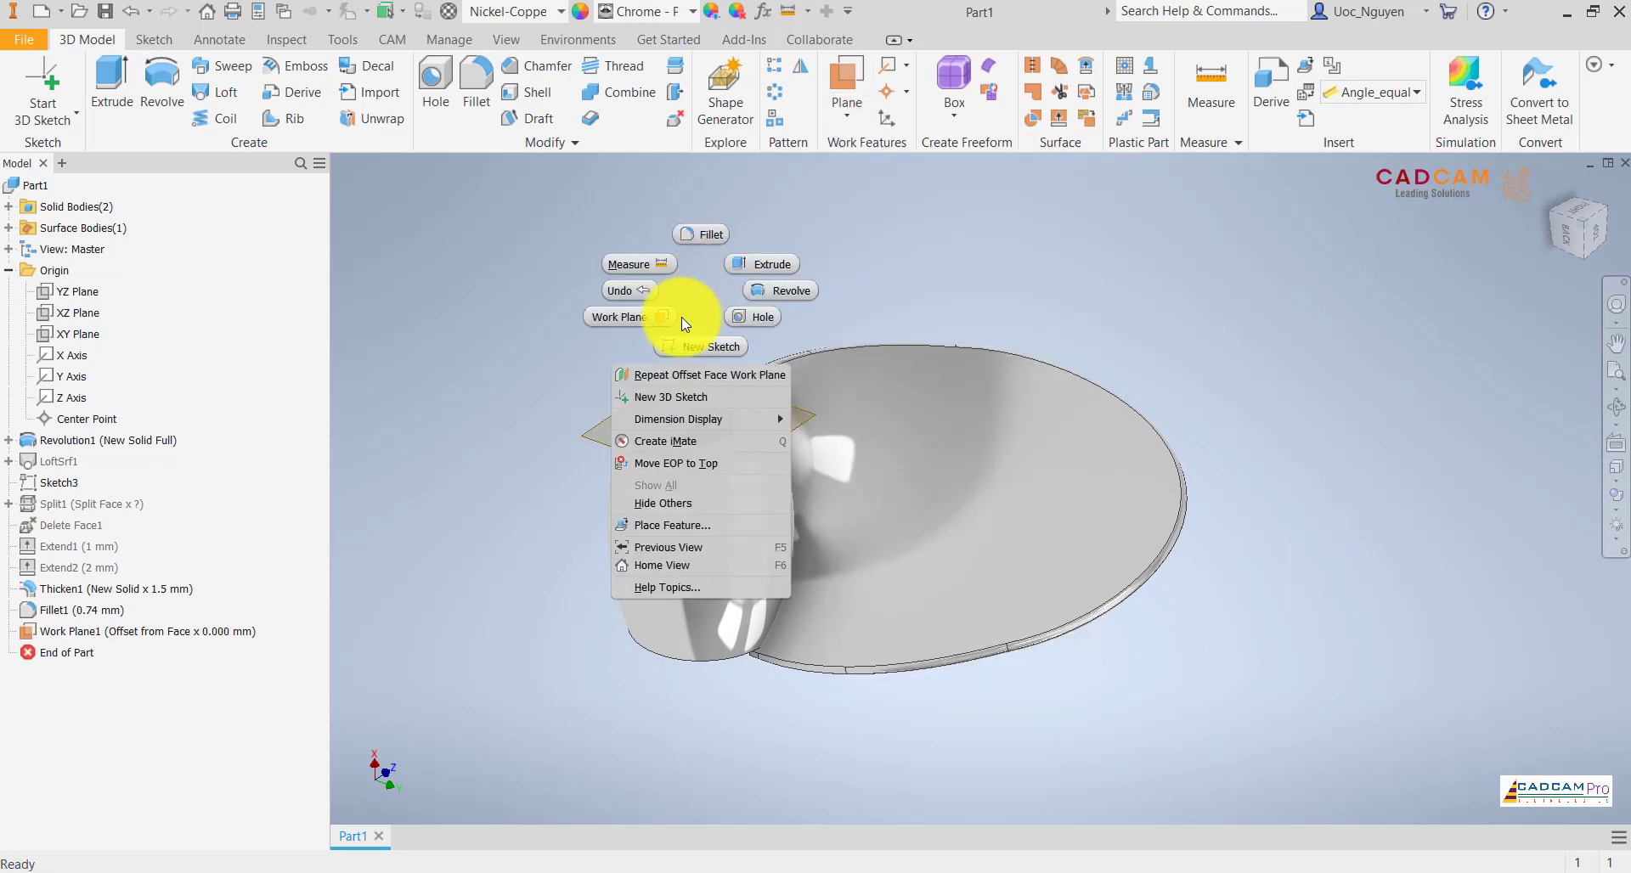
pyautogui.click(681, 375)
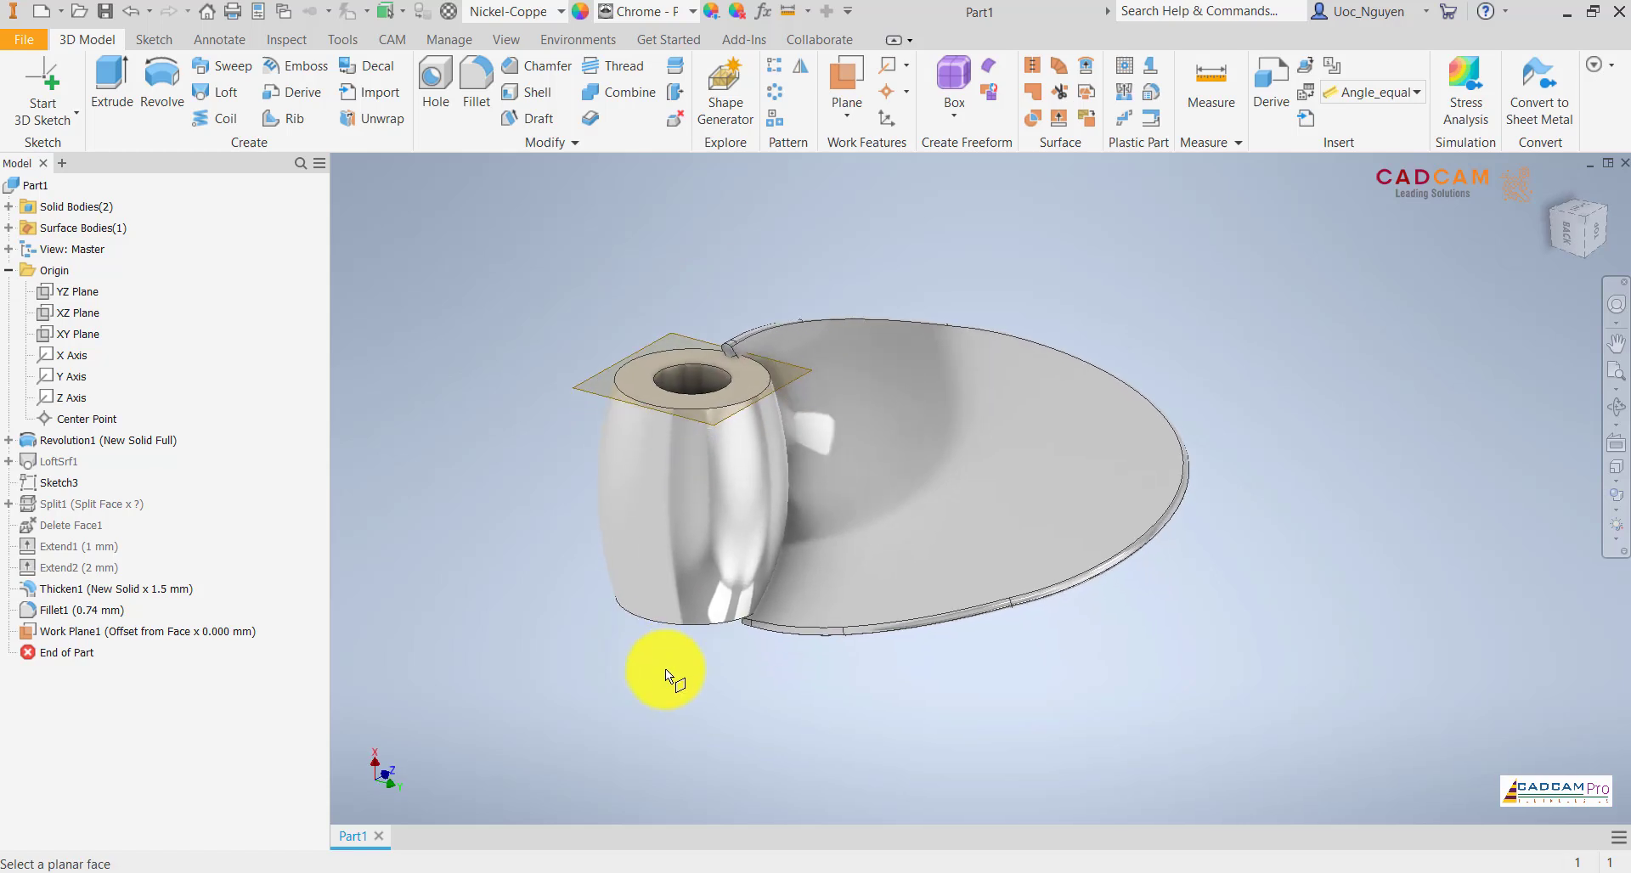
pyautogui.keyDown('shift'); pyautogui.moveTo(665, 669); pyautogui.dragTo(681, 635, button='middle'); pyautogui.keyUp('shift')
pyautogui.click(649, 571)
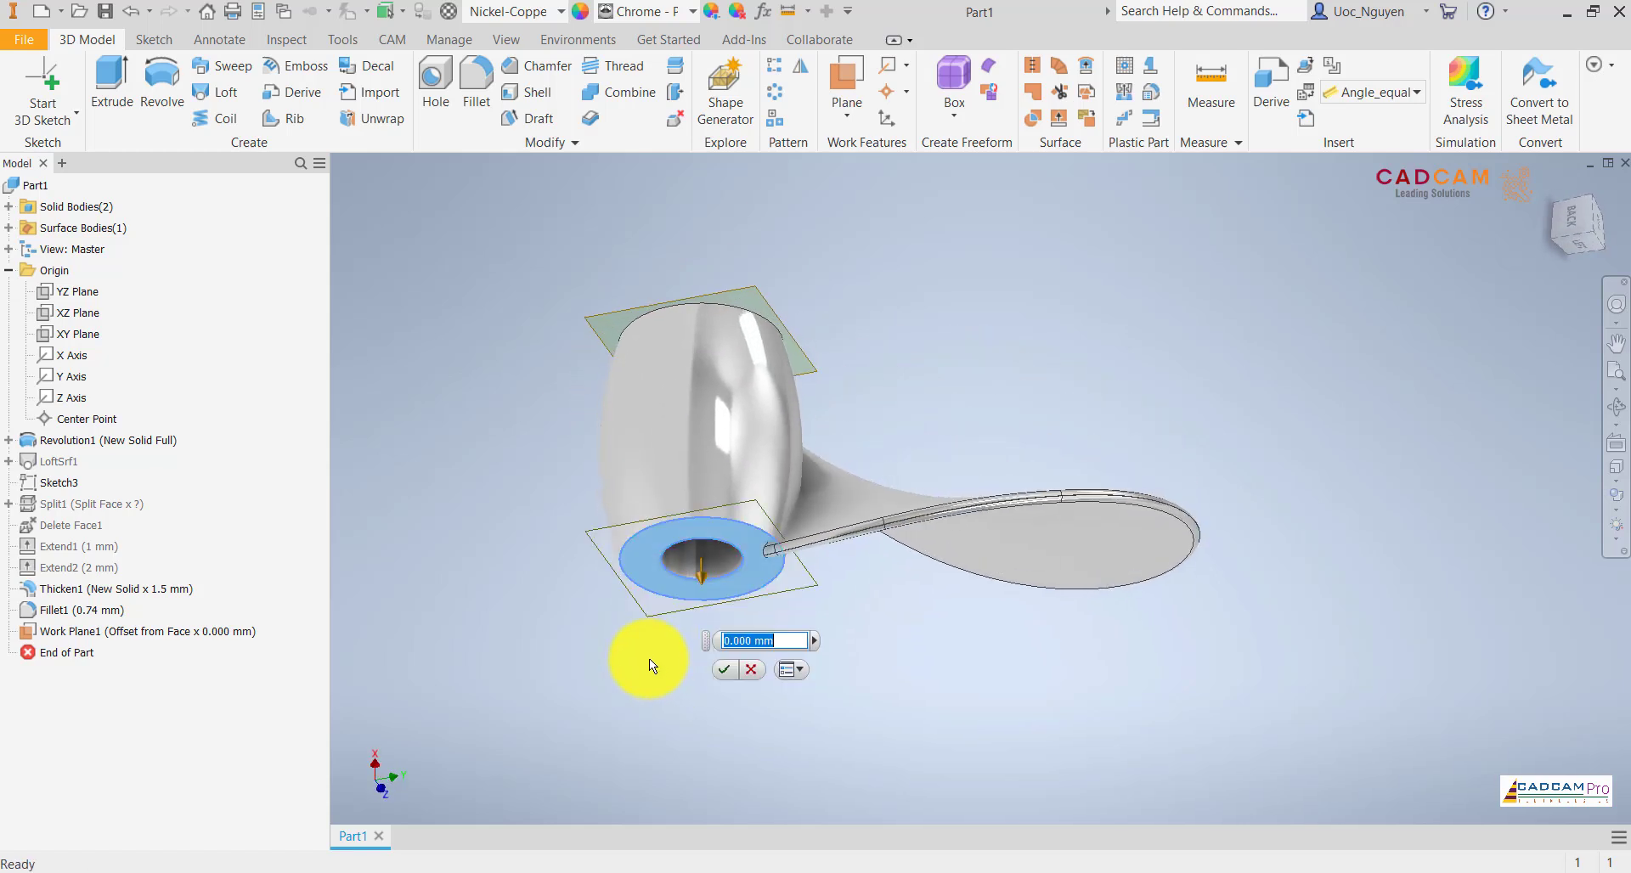
pyautogui.click(729, 670)
pyautogui.keyDown('shift'); pyautogui.moveTo(892, 430); pyautogui.dragTo(975, 255, button='middle'); pyautogui.keyUp('shift')
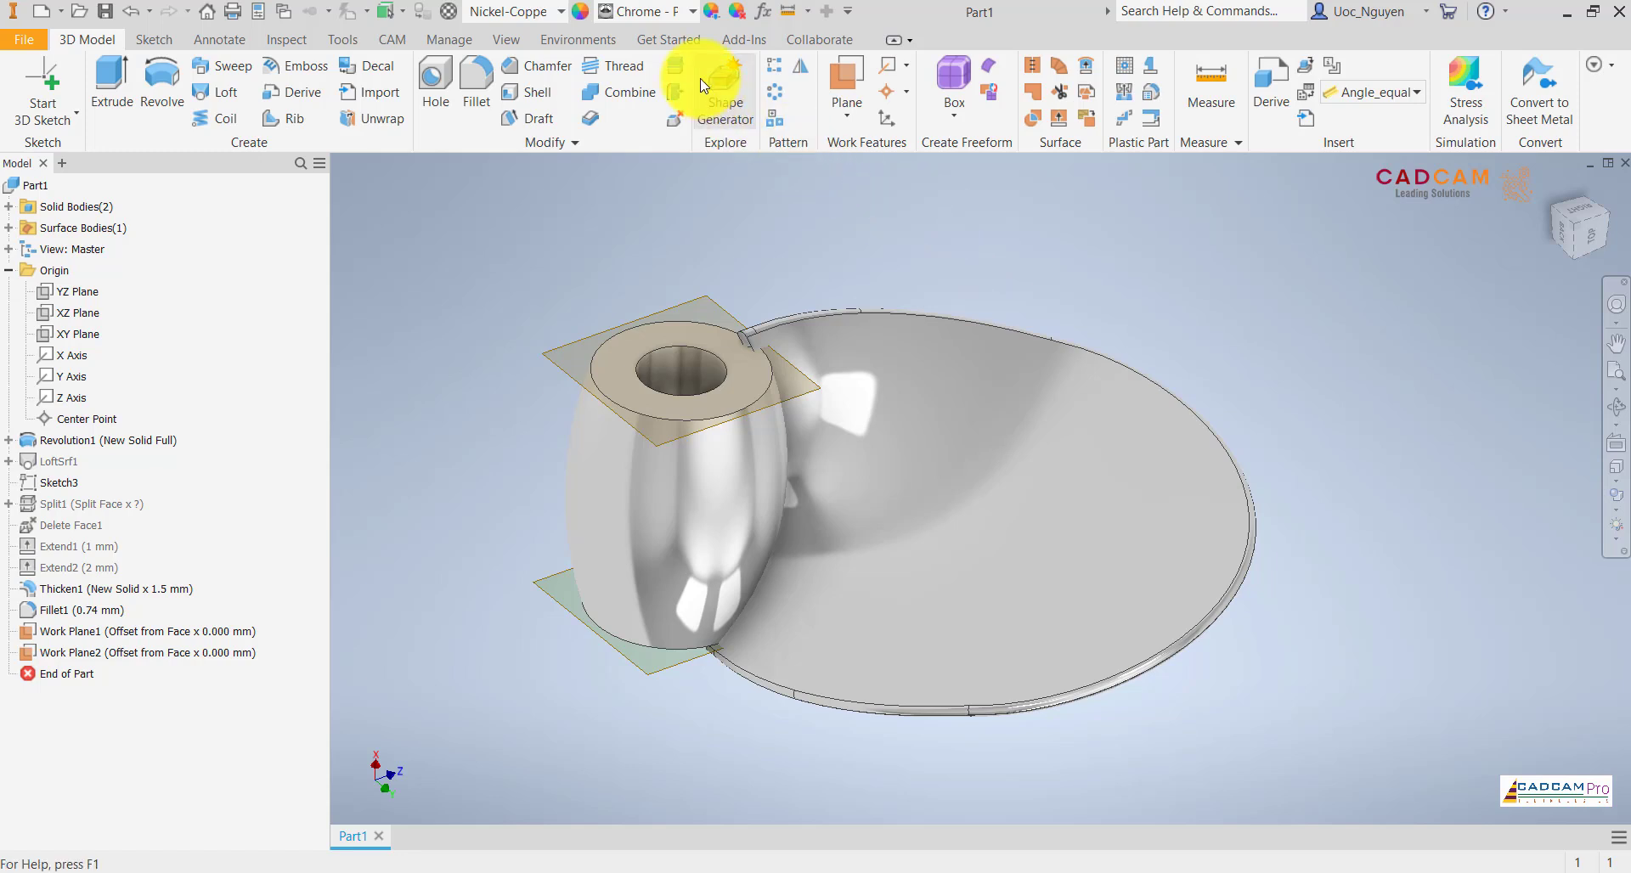
# - Trim the blade solid flush at Work Plane1 and then at Work Plane2
pyautogui.click(676, 67)
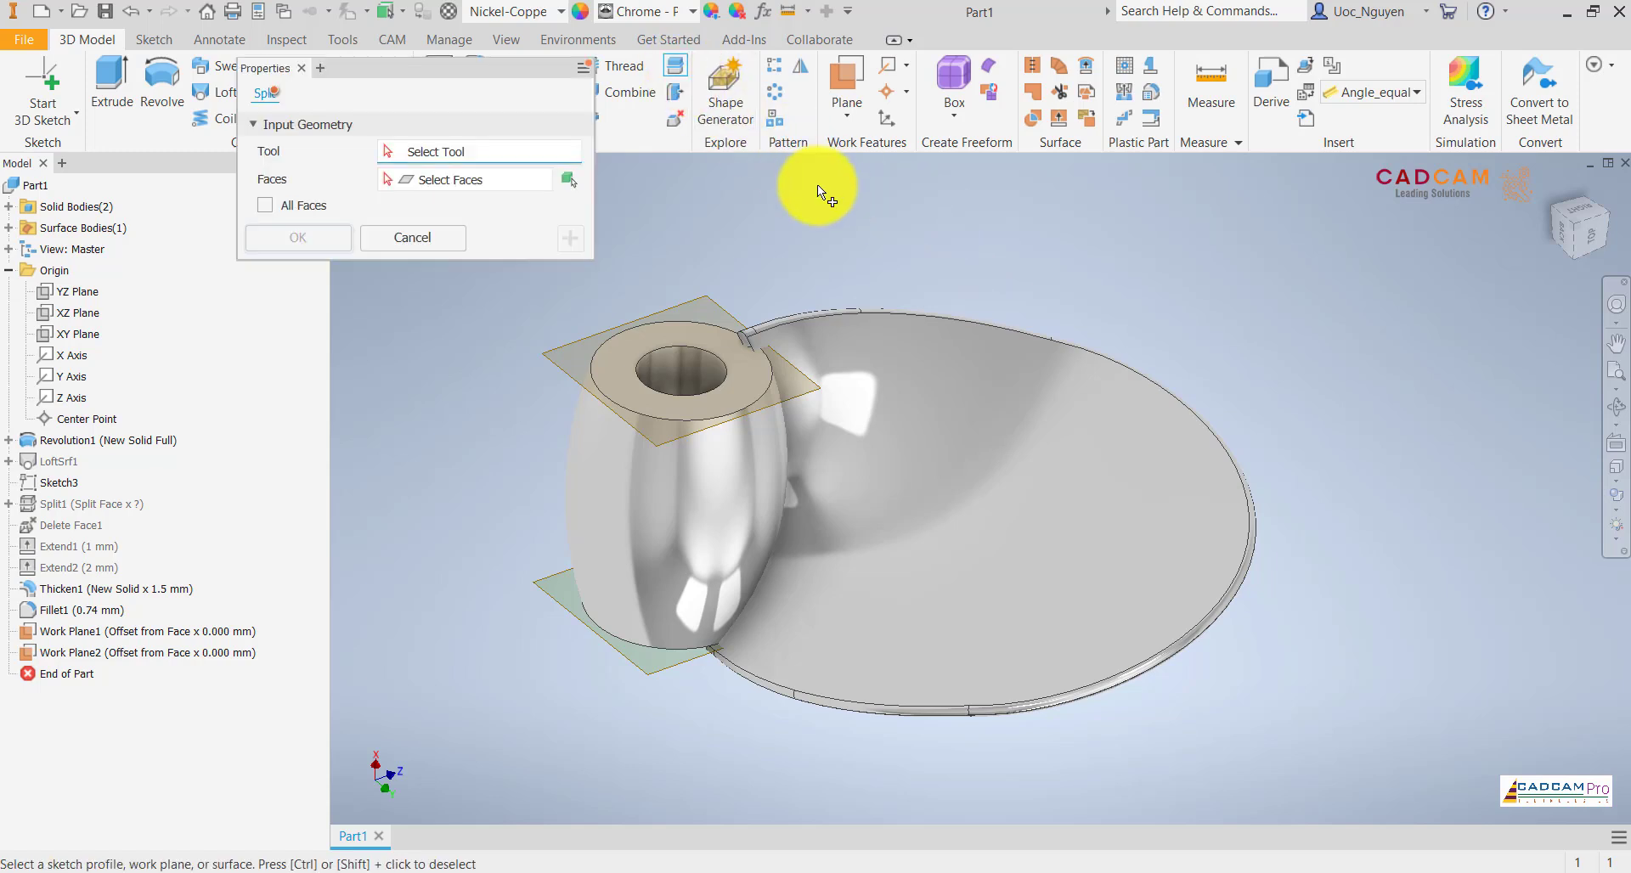
pyautogui.click(715, 295)
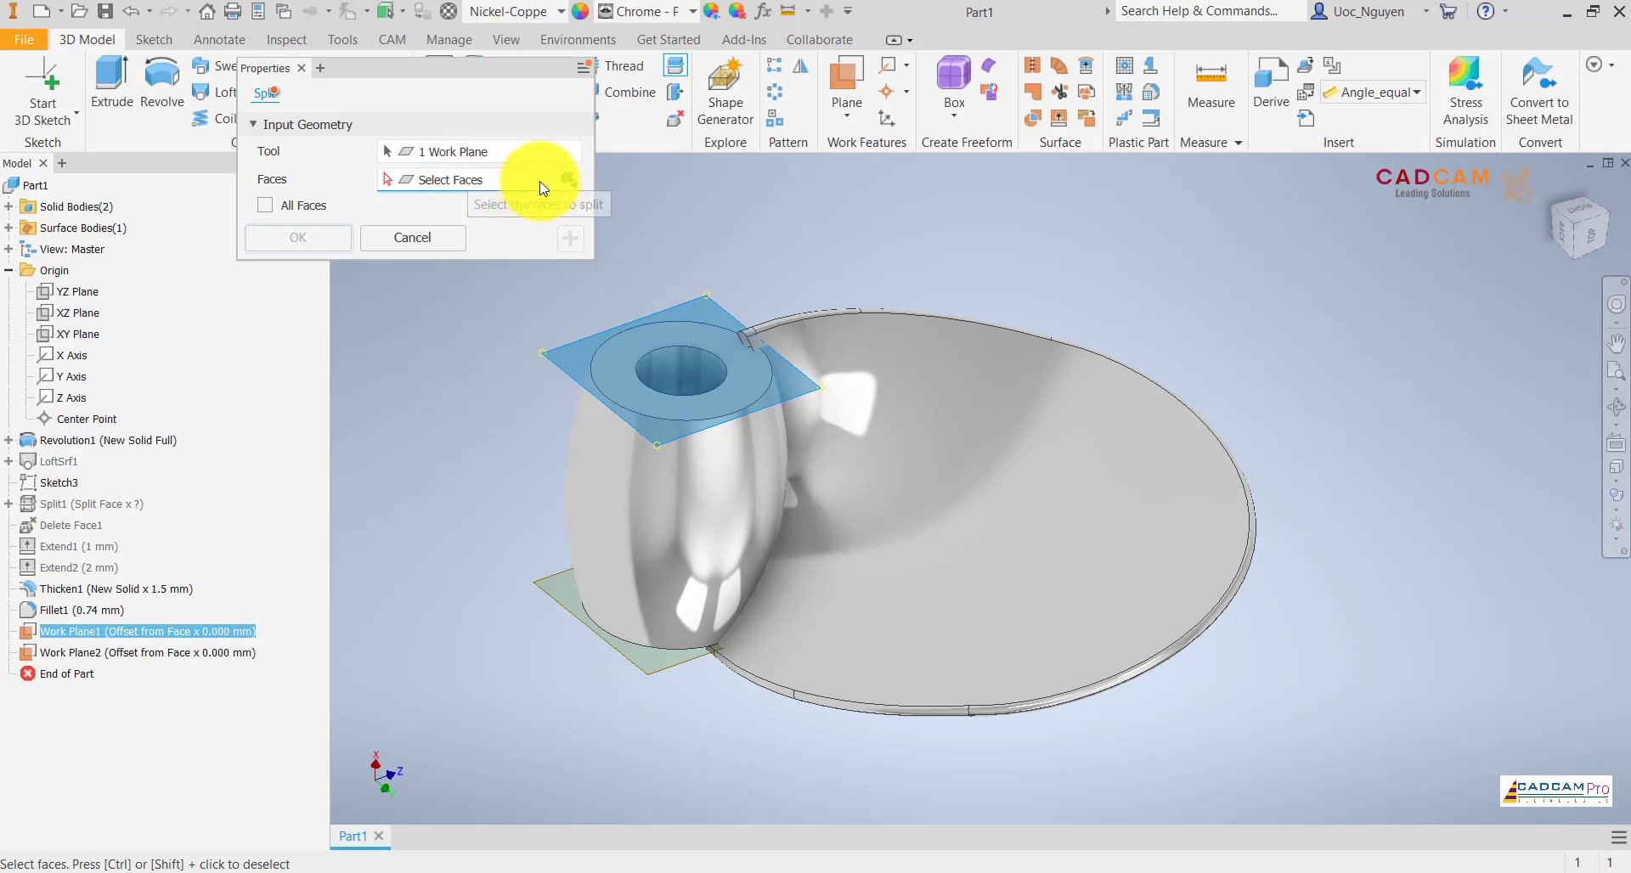
pyautogui.click(569, 179)
pyautogui.click(904, 350)
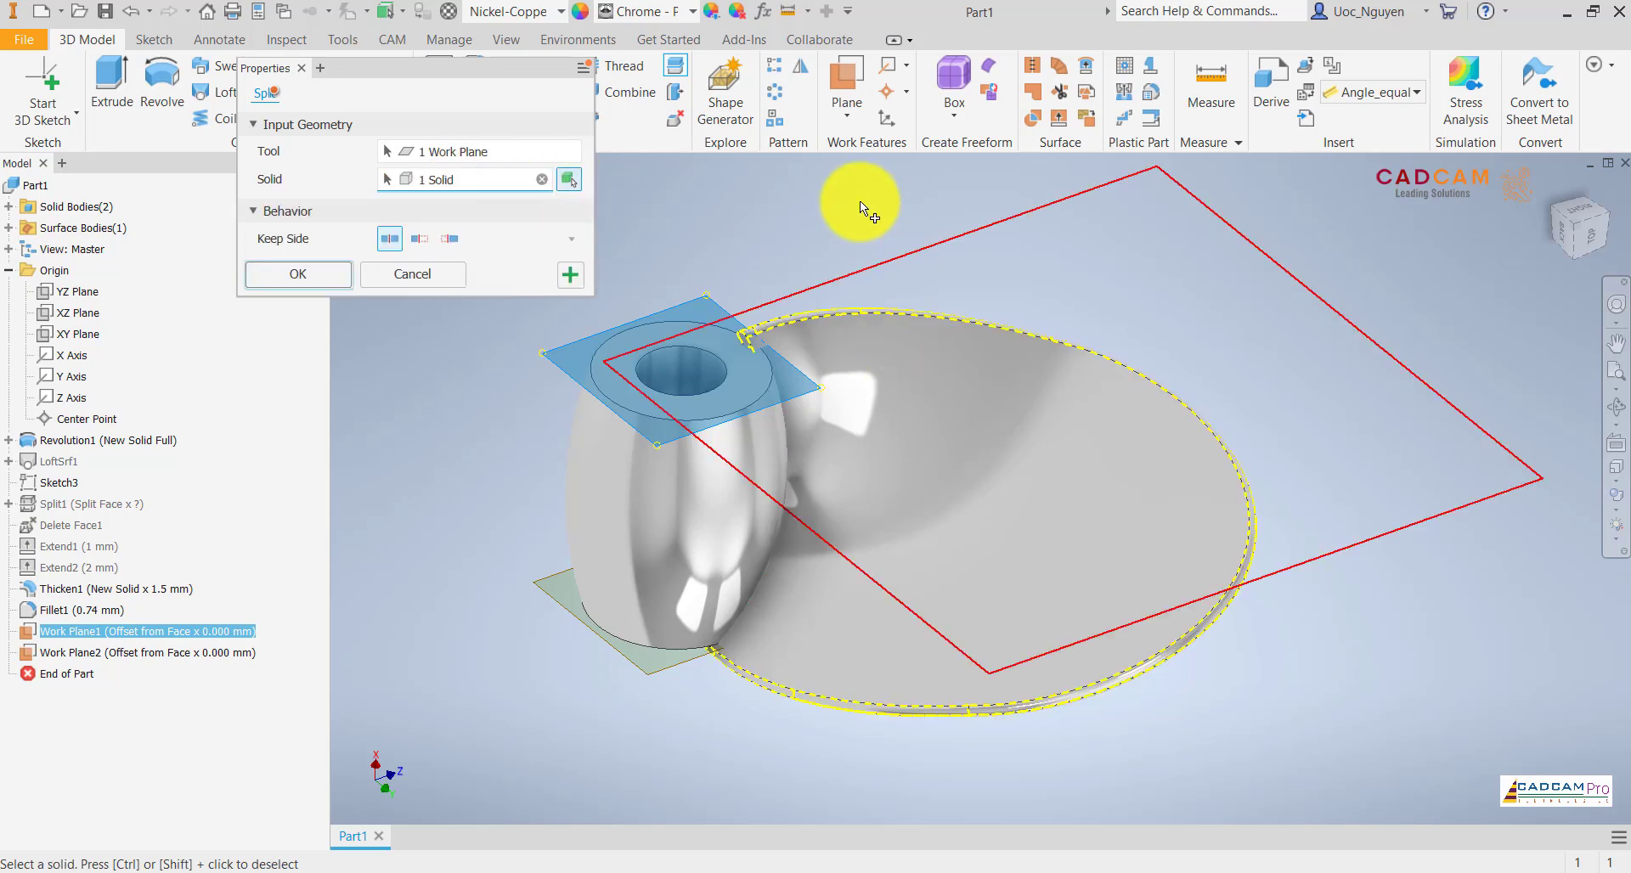
pyautogui.click(449, 238)
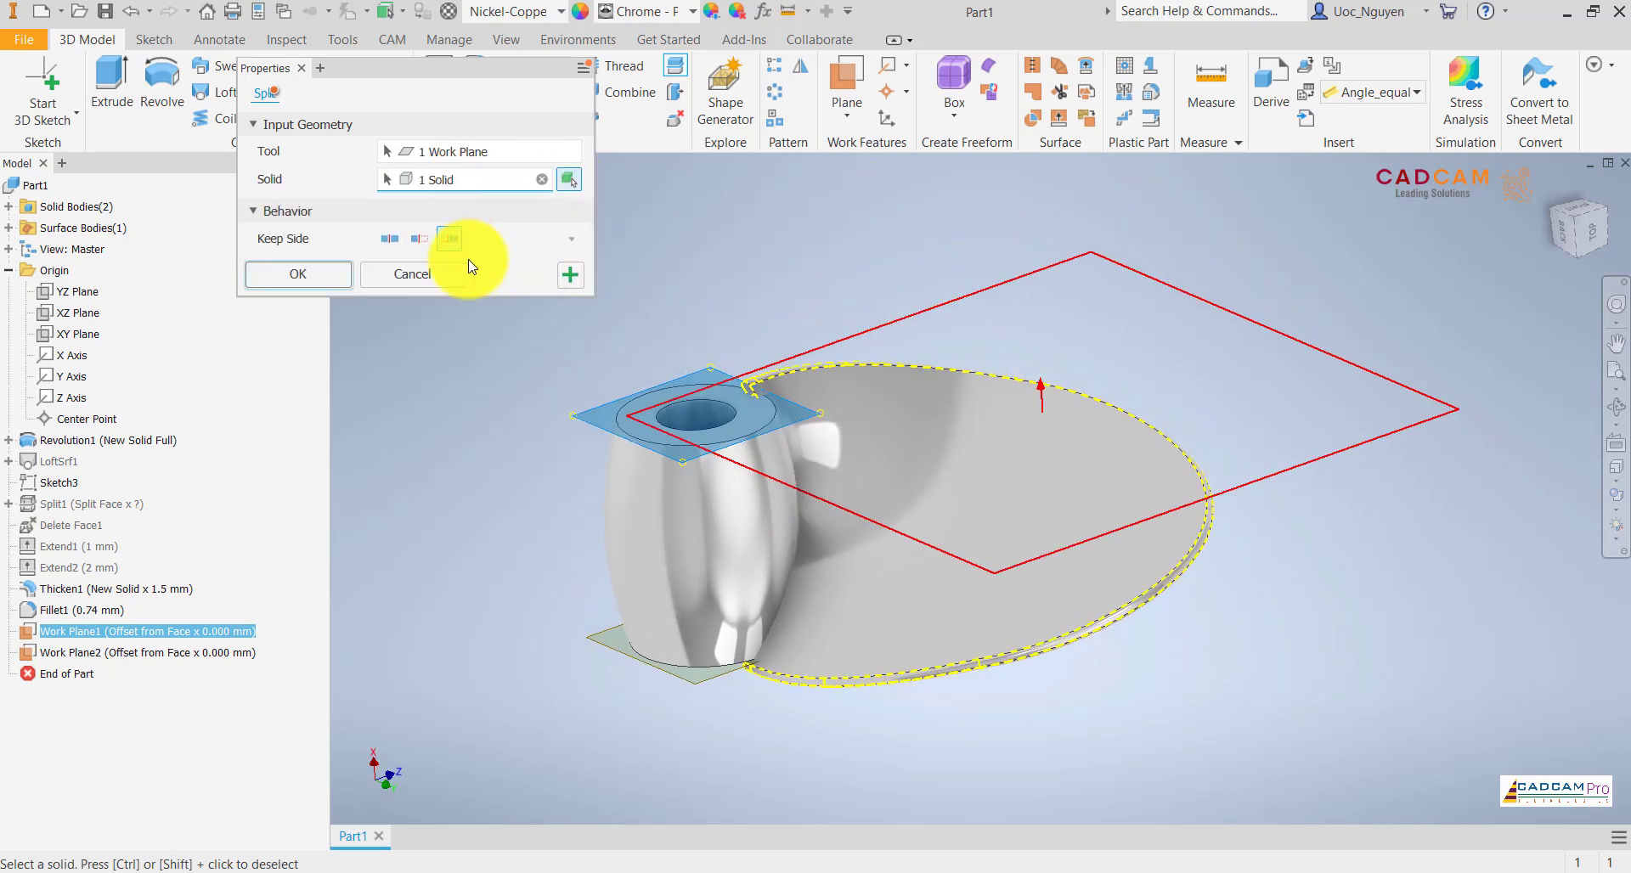
pyautogui.click(579, 270)
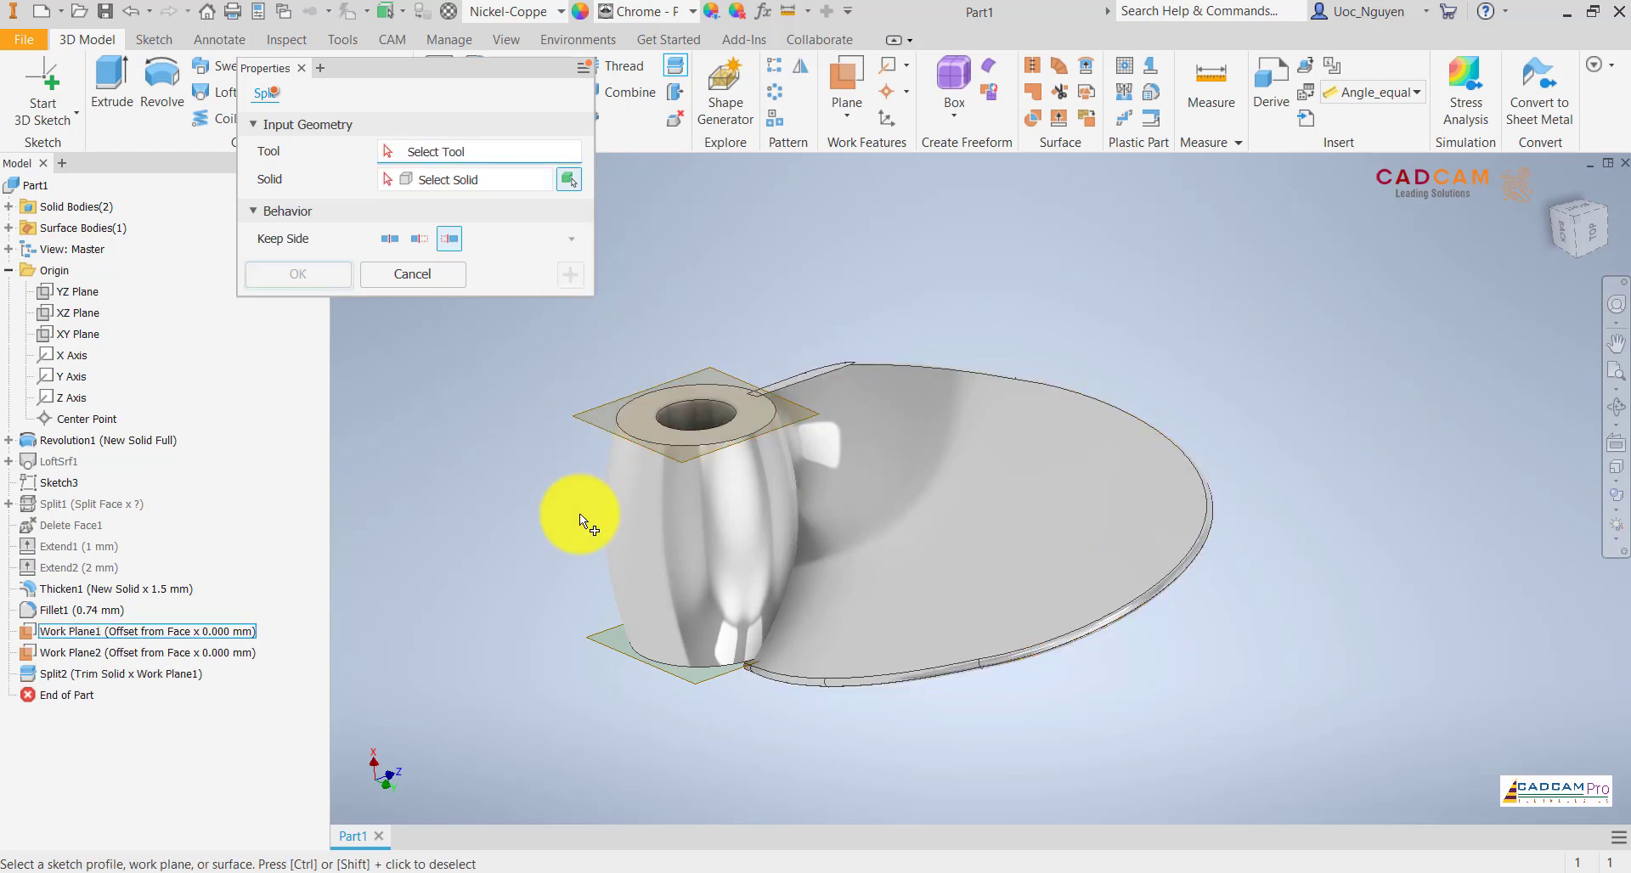
pyautogui.click(599, 636)
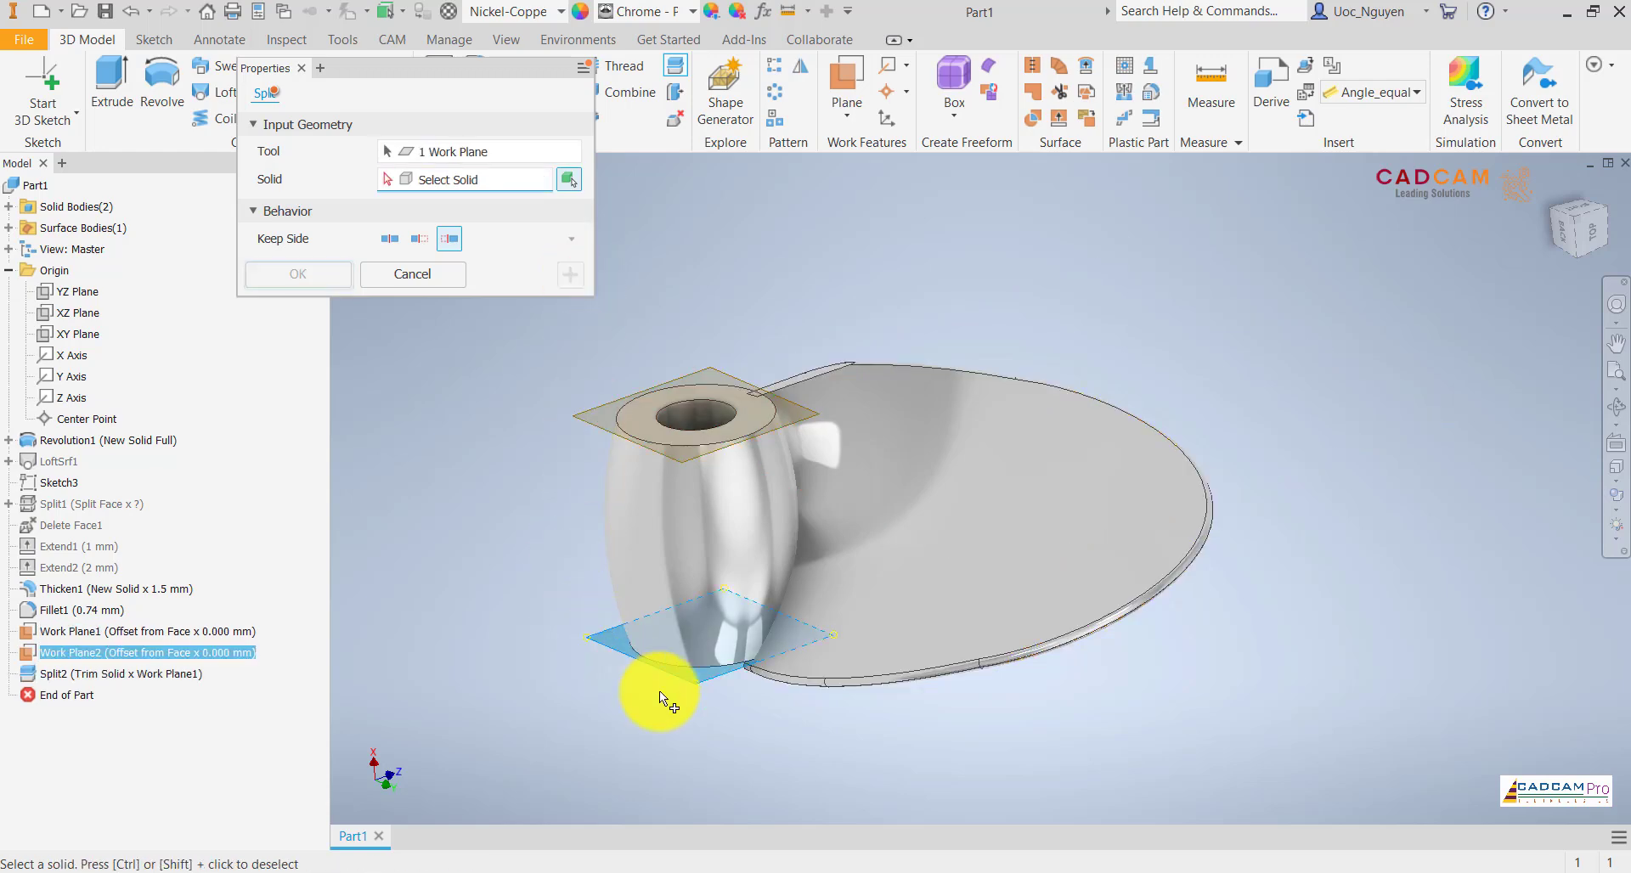
pyautogui.click(885, 671)
pyautogui.click(332, 275)
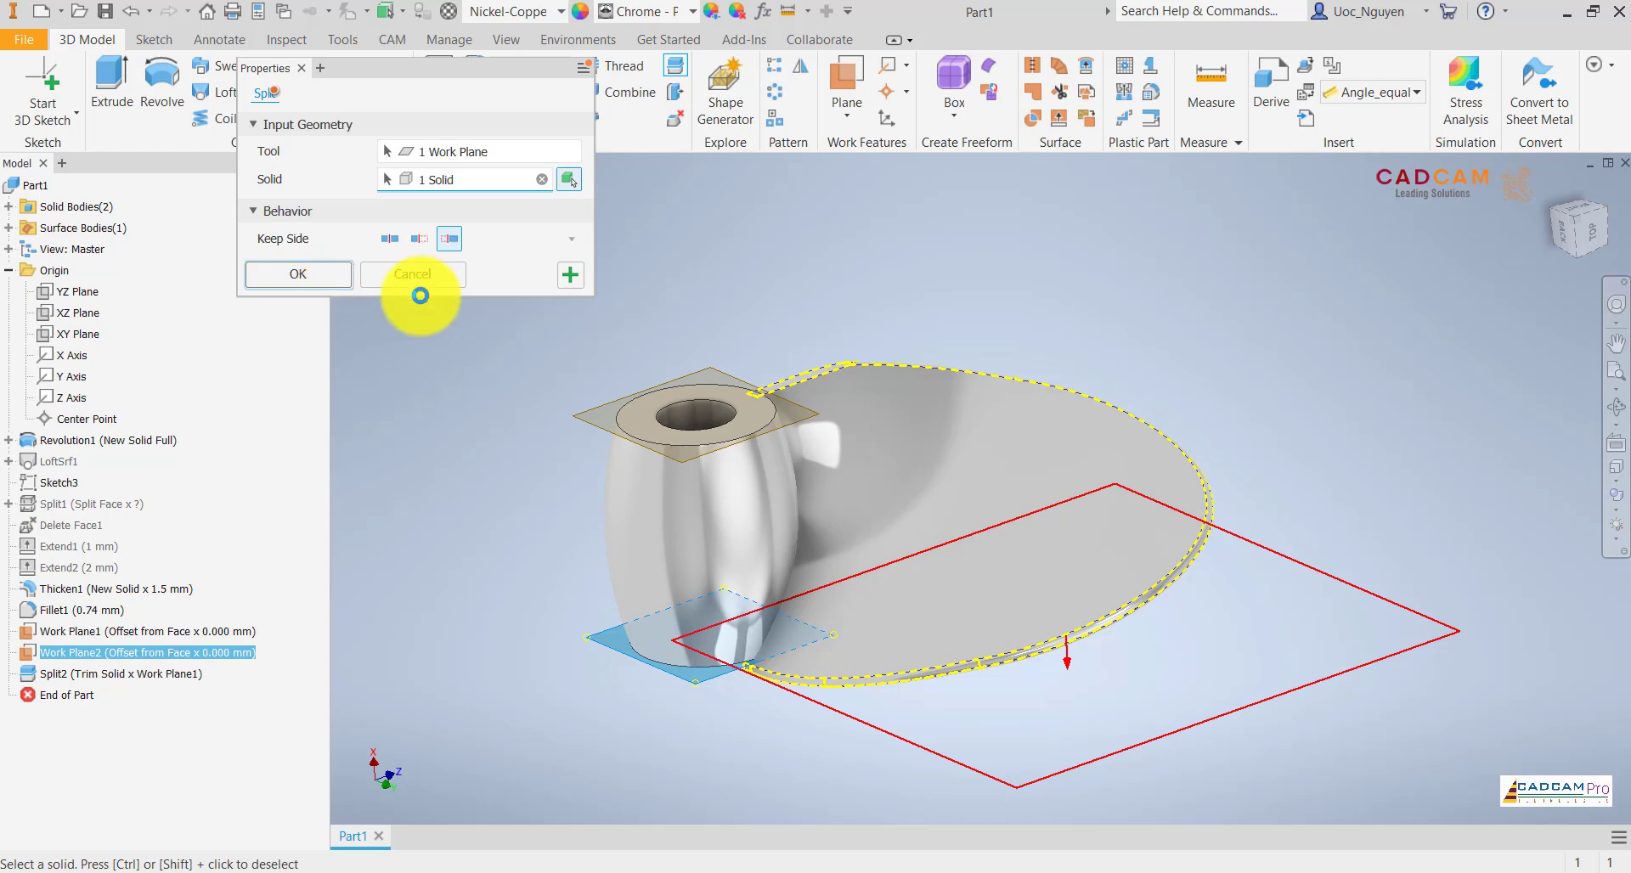
# - Turn off visibility of Work Plane1 and Work Plane2
pyautogui.rightClick(712, 374)
pyautogui.click(757, 537)
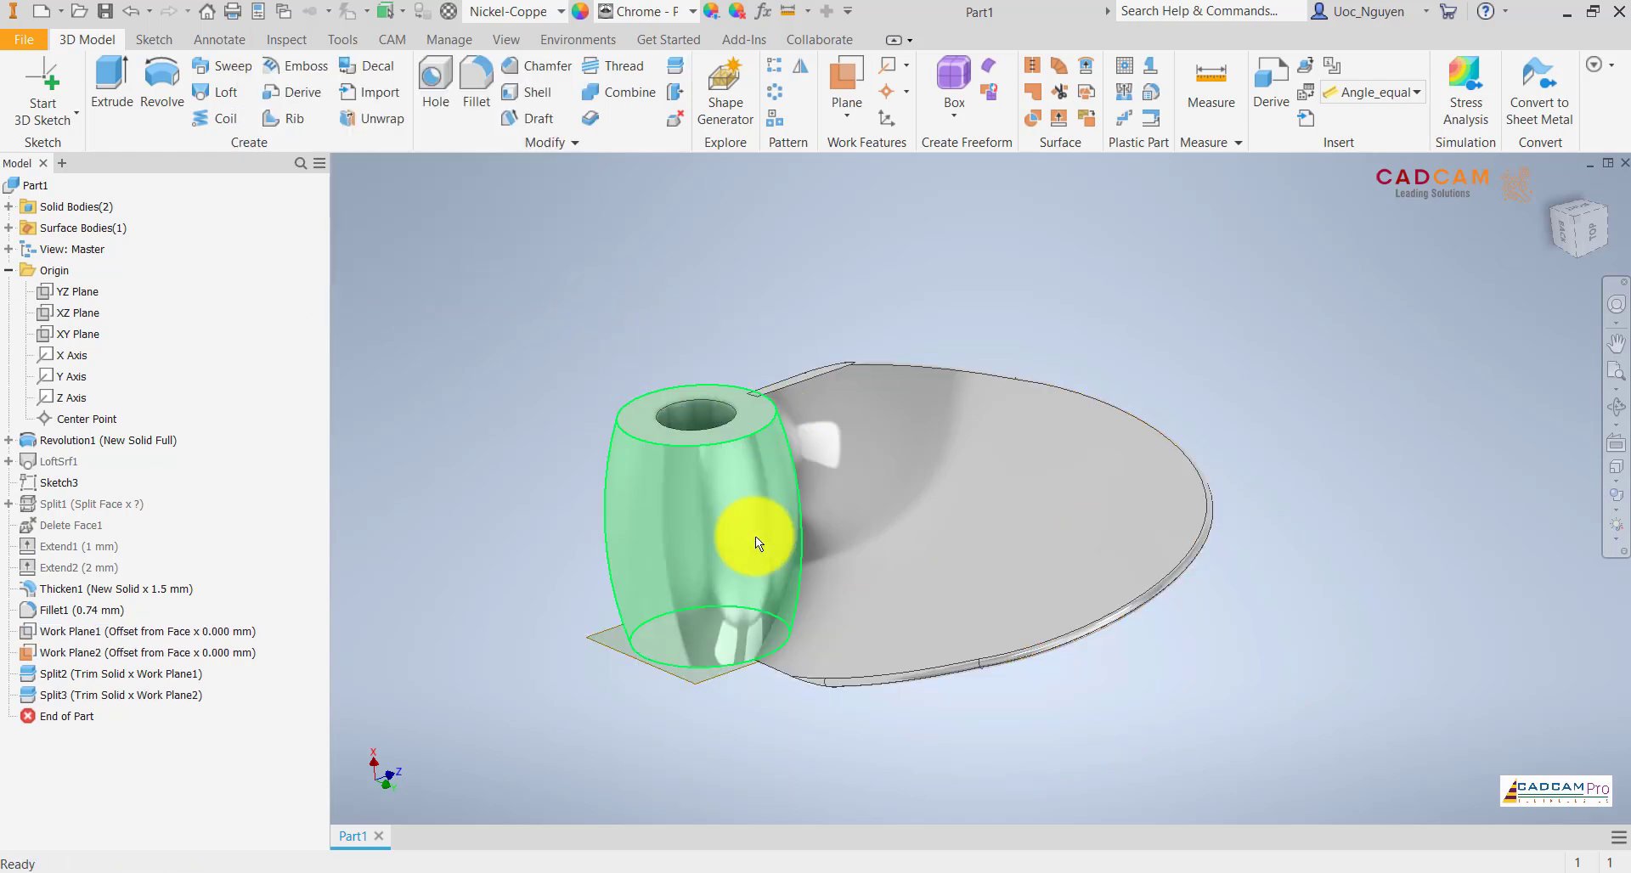
pyautogui.rightClick(715, 679)
pyautogui.click(782, 720)
pyautogui.press('F6')
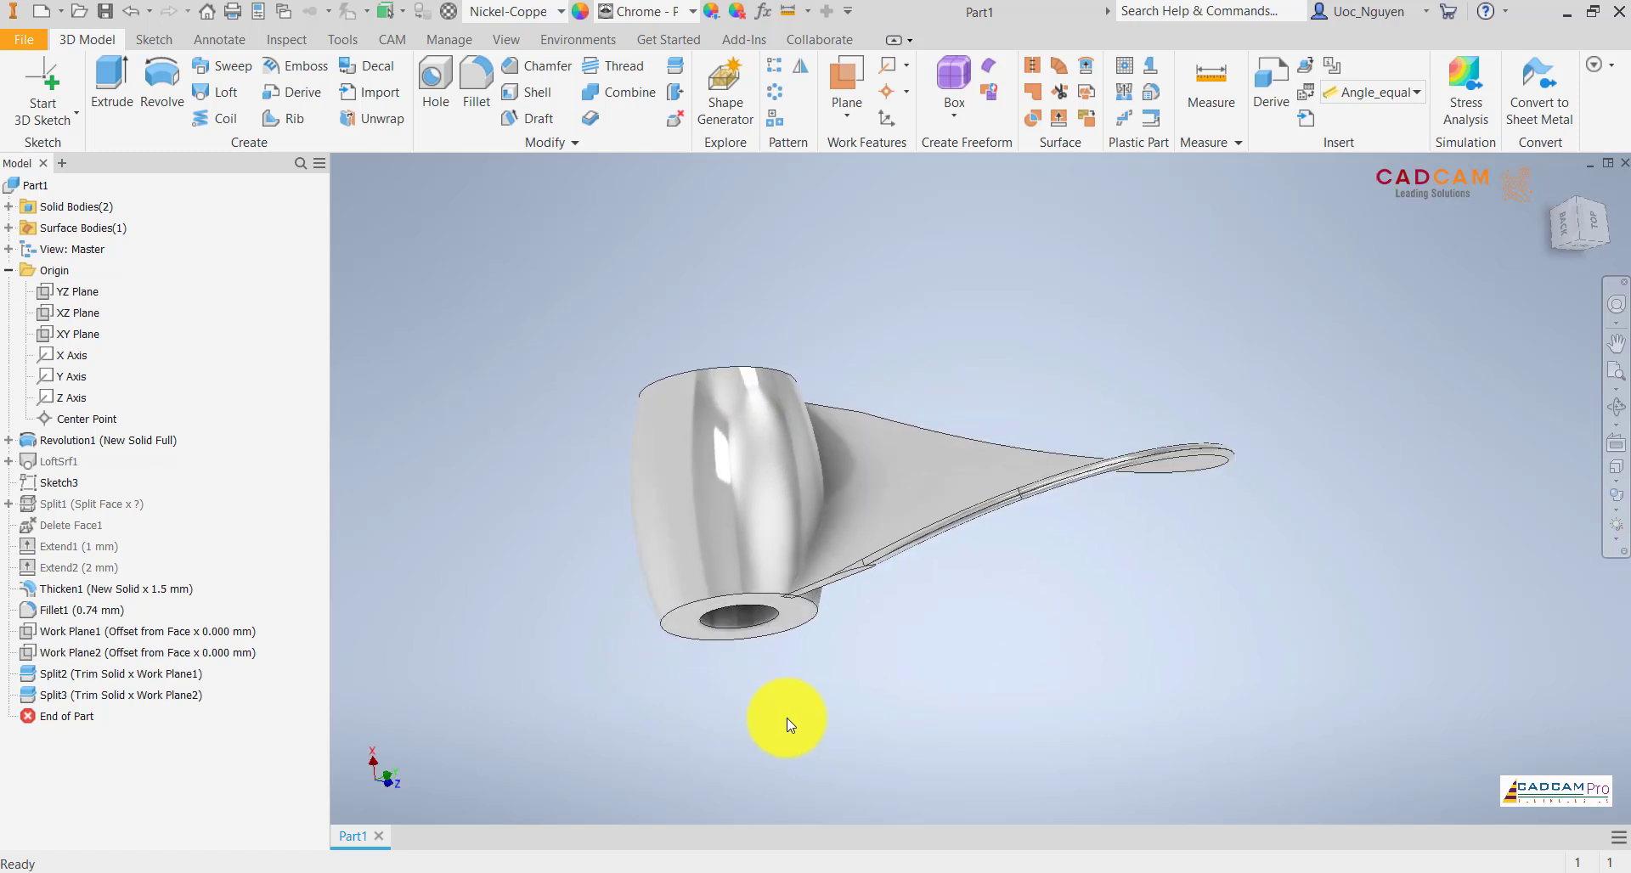
pyautogui.keyDown('shift'); pyautogui.moveTo(789, 724); pyautogui.dragTo(845, 273, button='middle'); pyautogui.keyUp('shift')
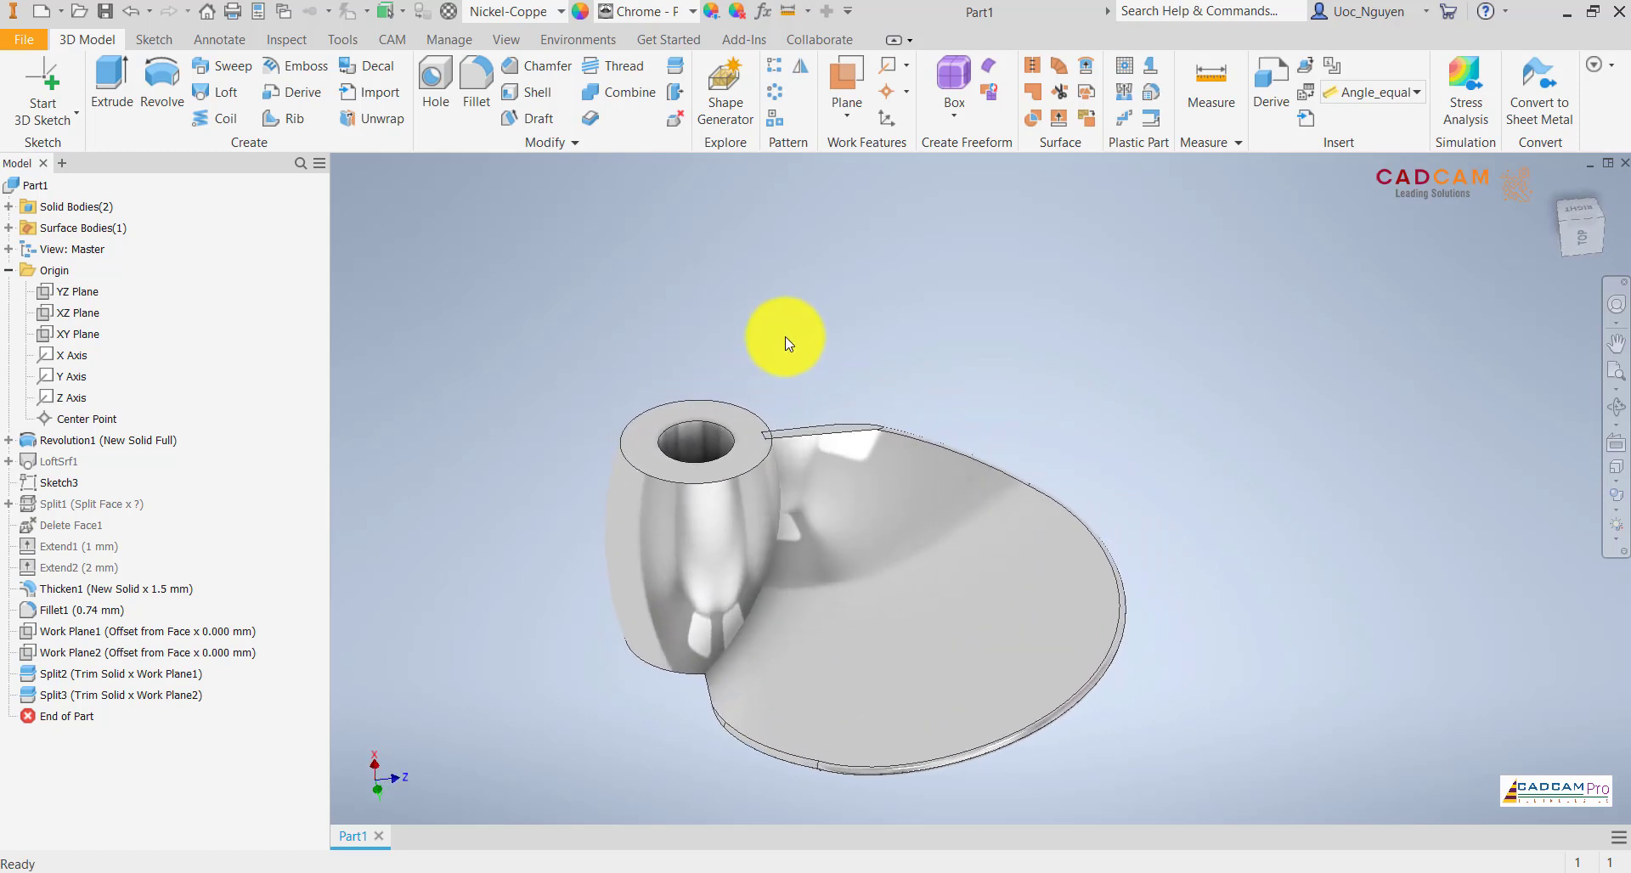
pyautogui.click(773, 92)
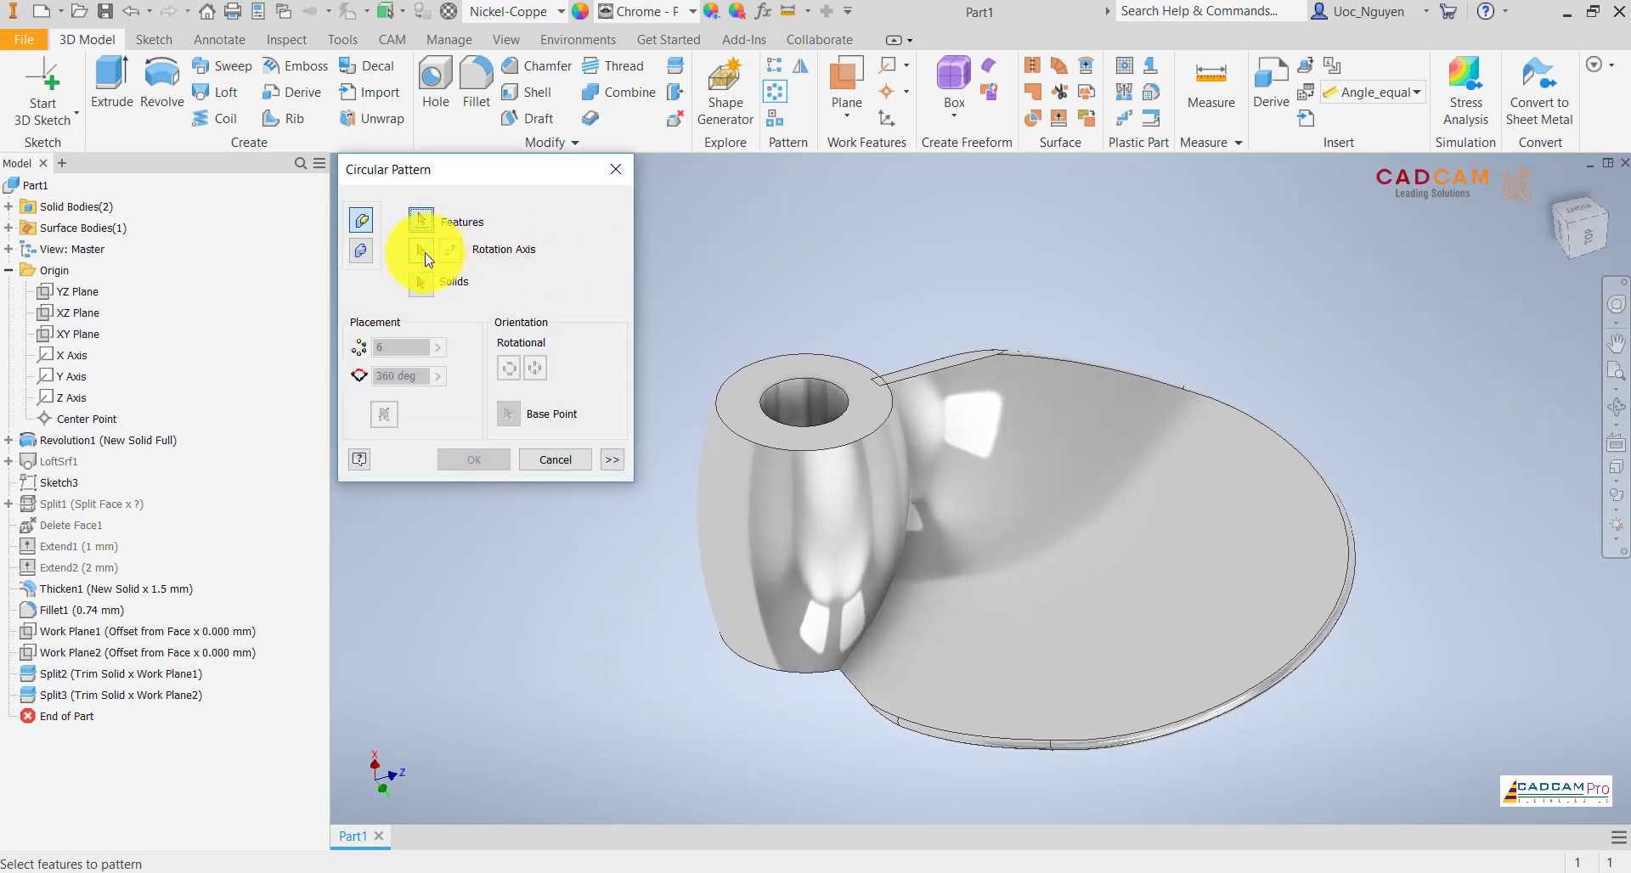
pyautogui.click(363, 252)
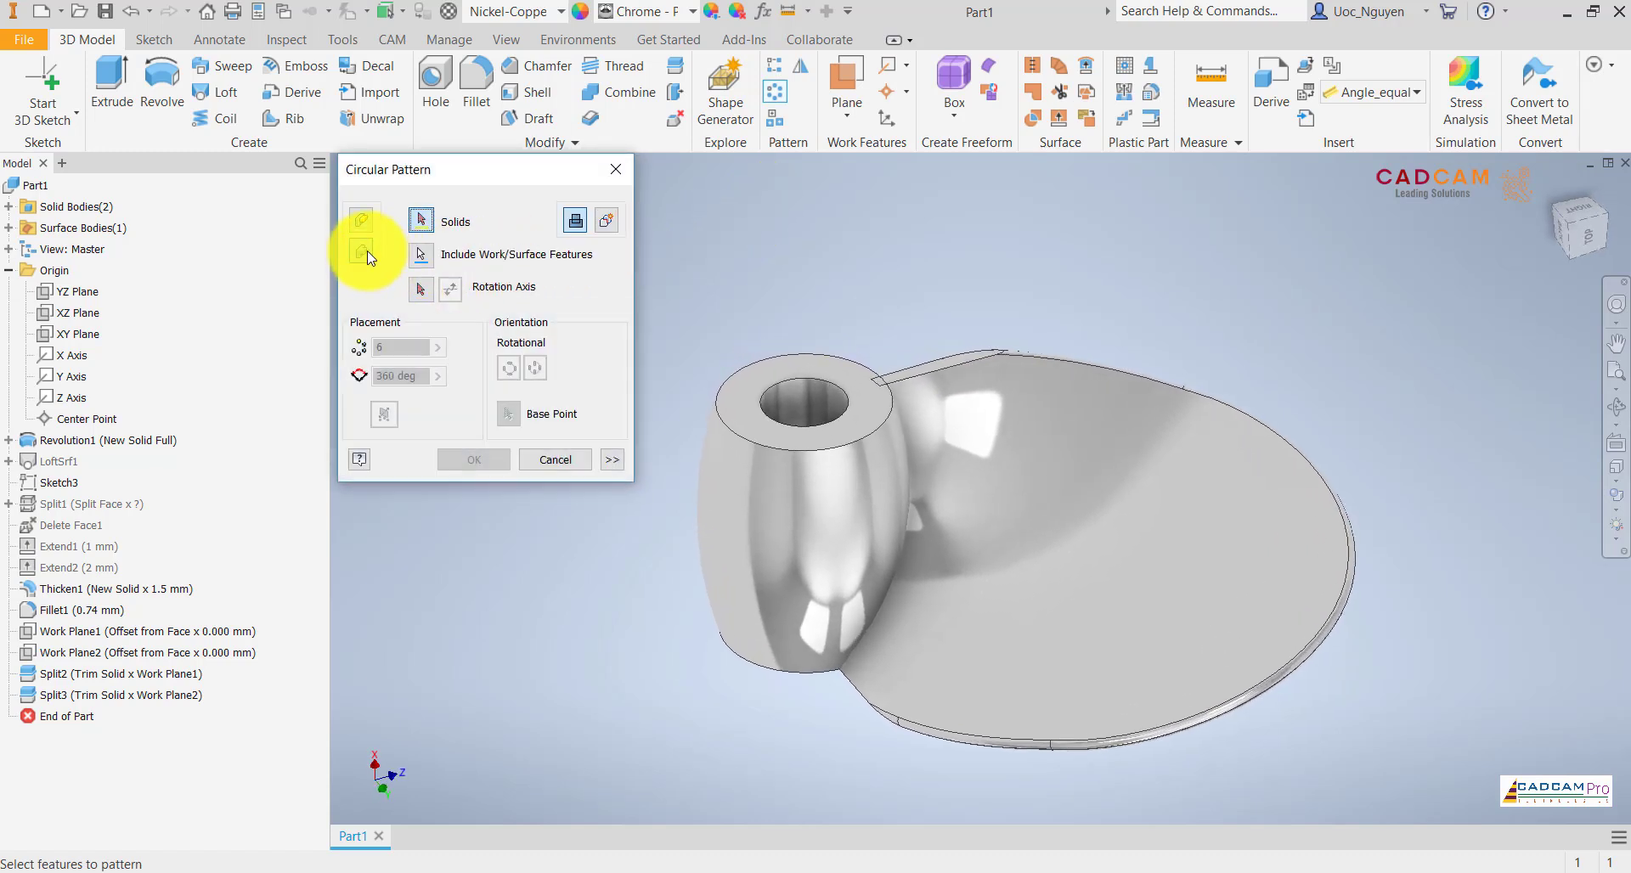
pyautogui.click(931, 369)
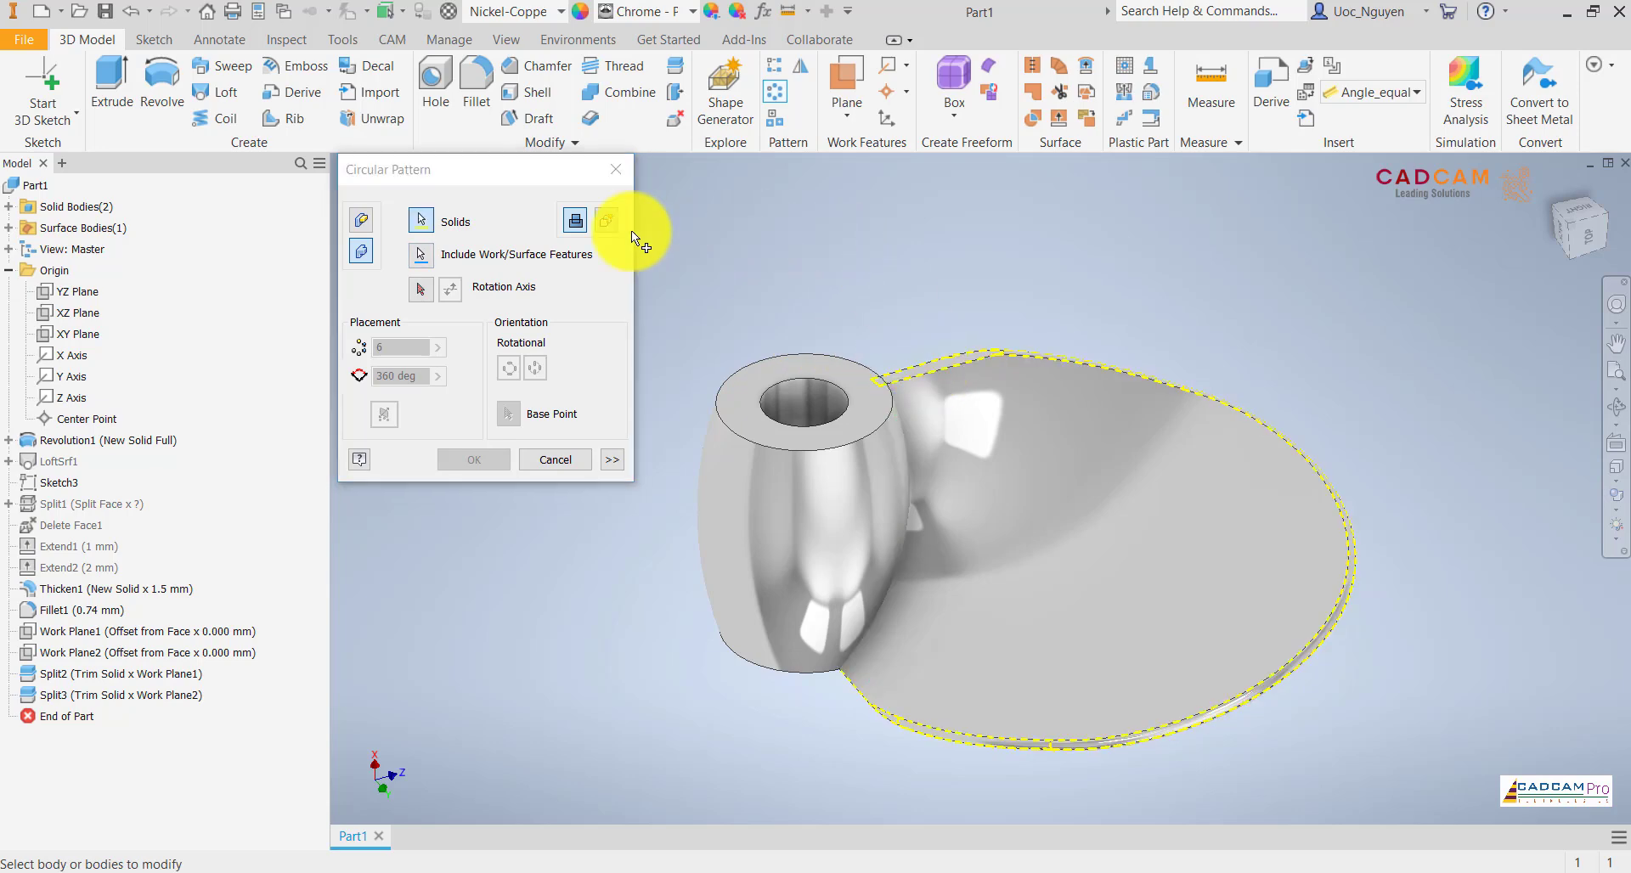
pyautogui.click(421, 289)
pyautogui.click(799, 390)
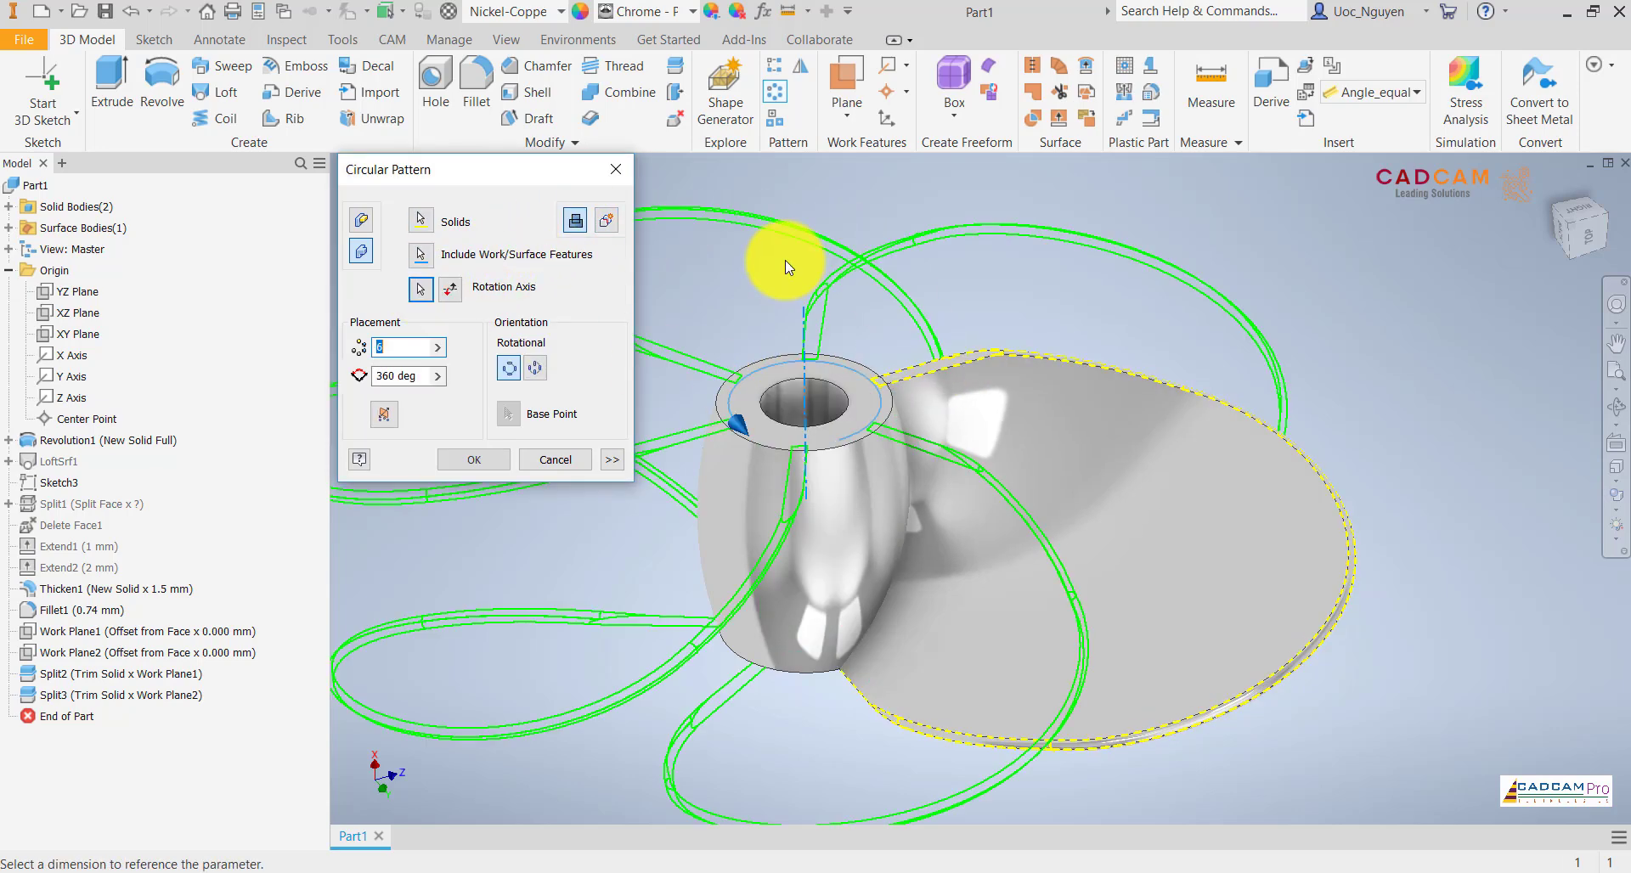
pyautogui.write('3')
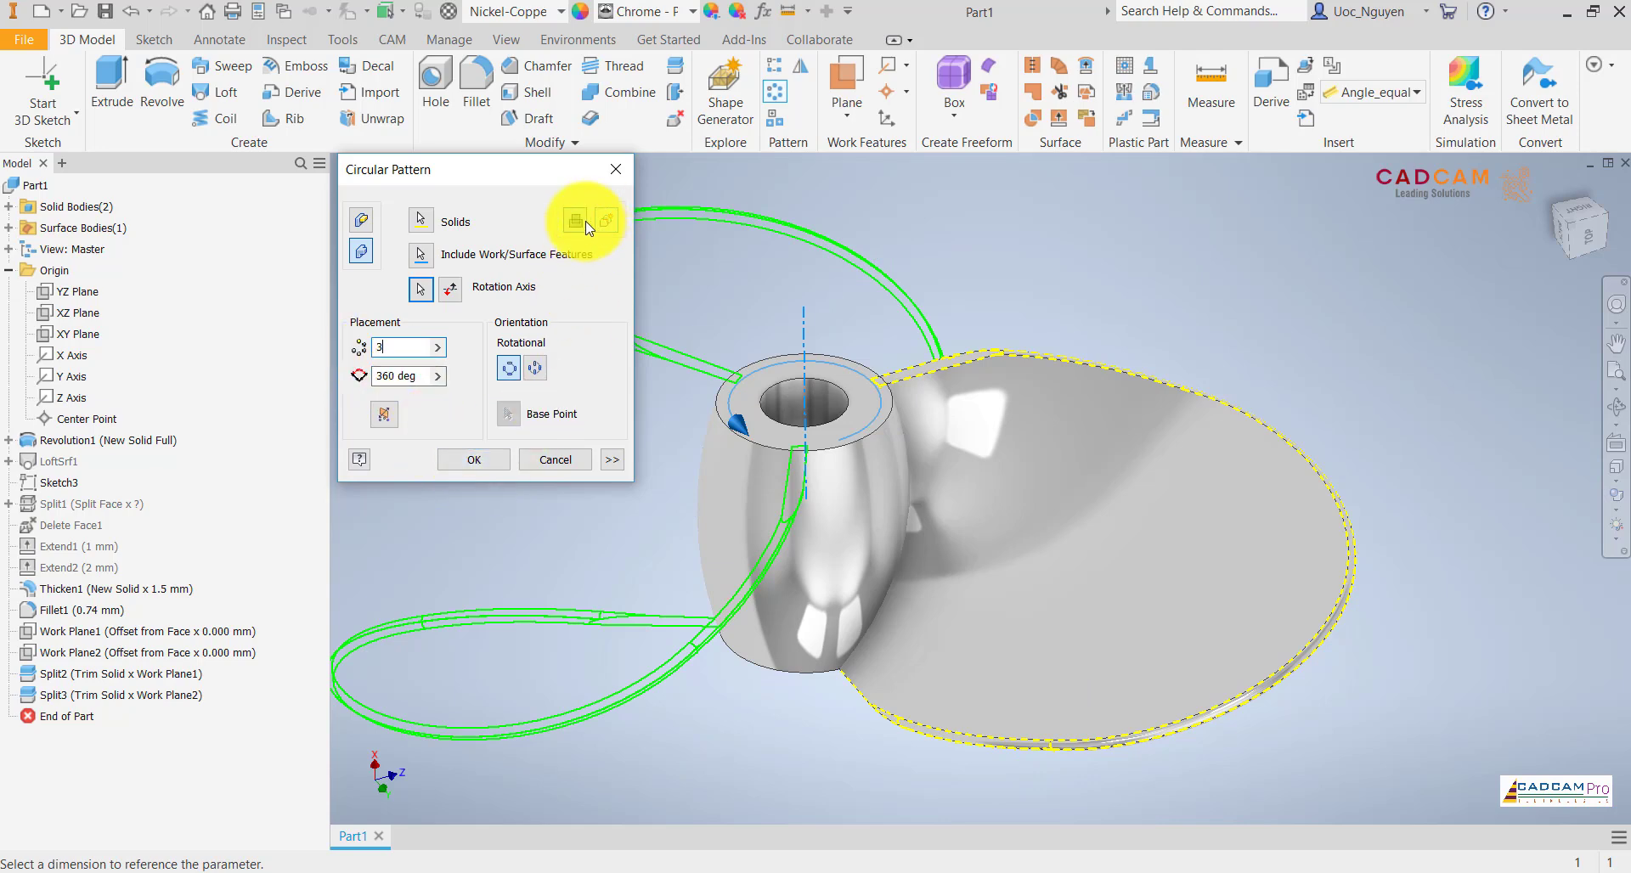
pyautogui.click(474, 460)
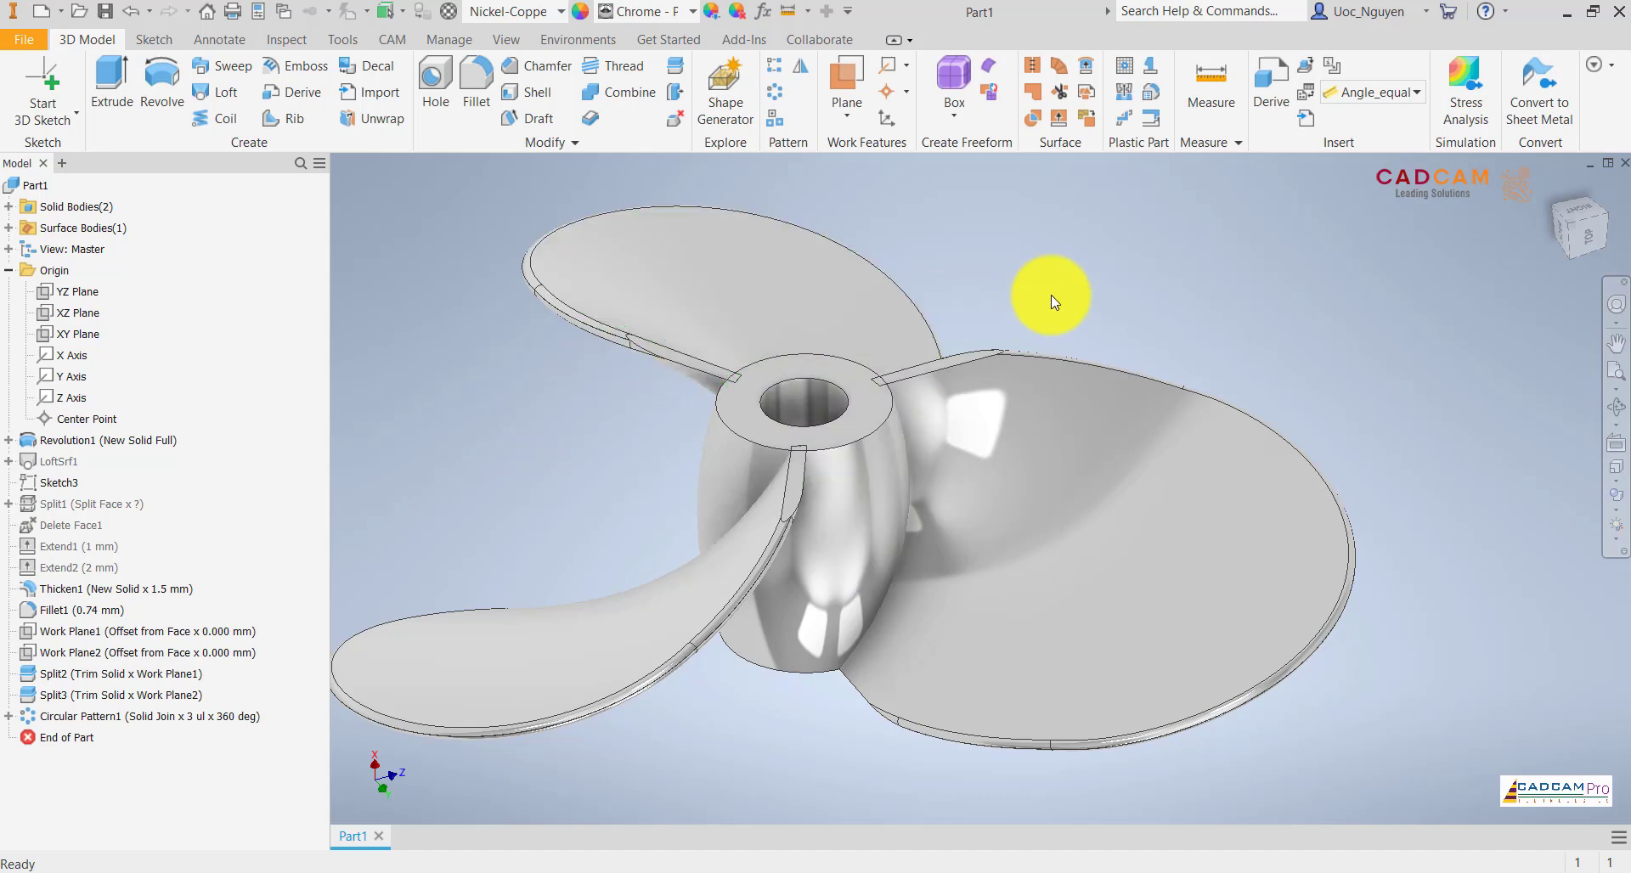
pyautogui.press('F6')
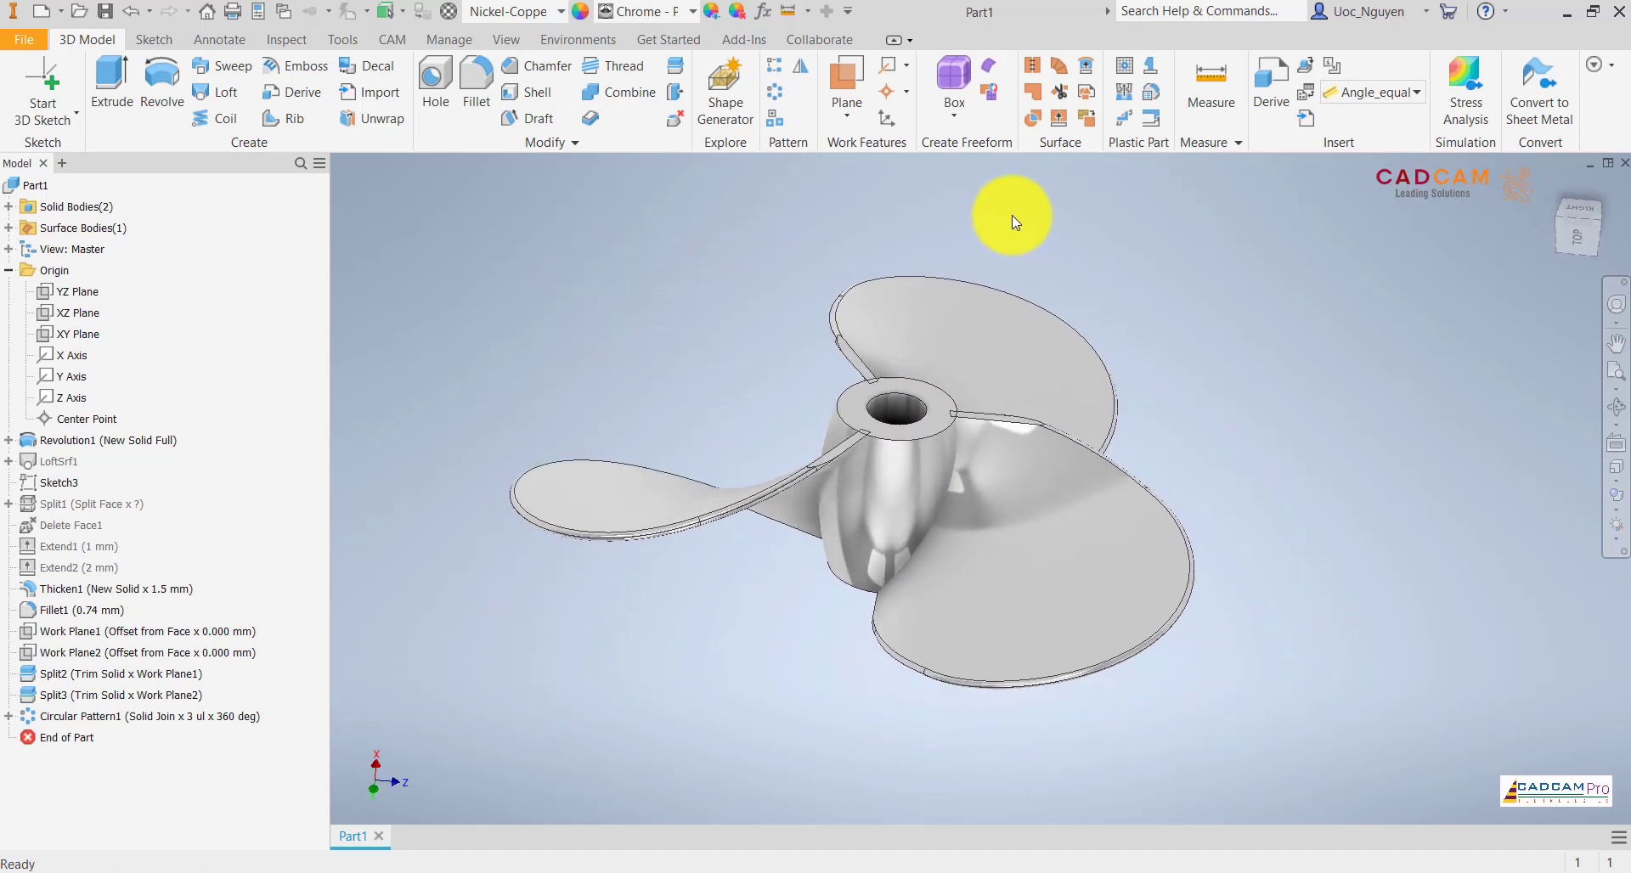
# - Join the blade solid as base body with the hub solid as tool body
pyautogui.click(619, 95)
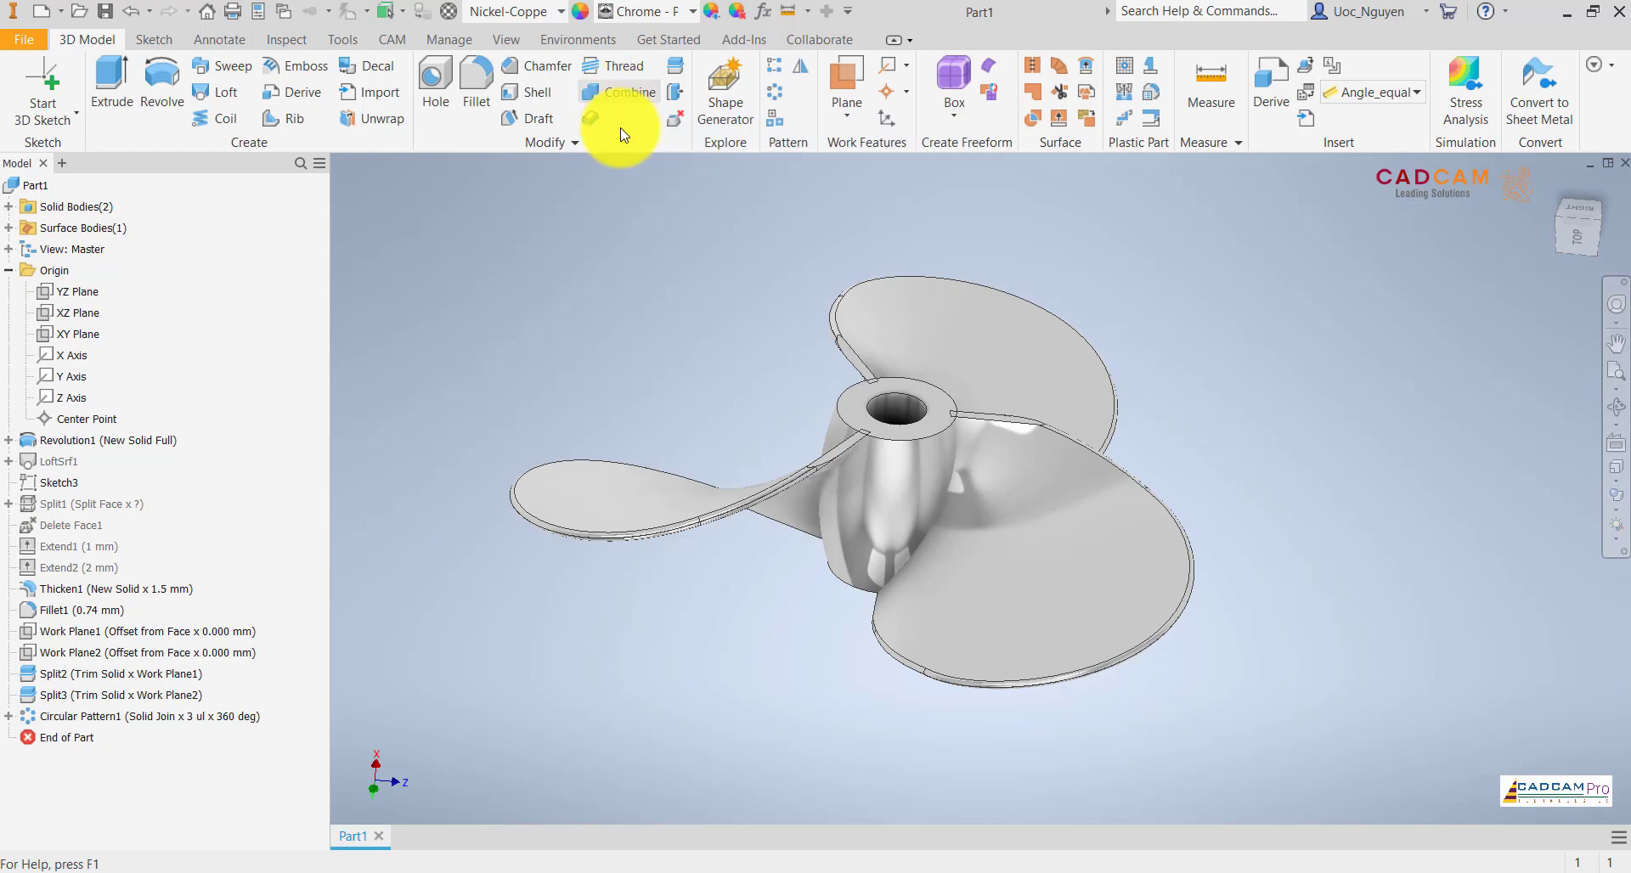
pyautogui.click(842, 340)
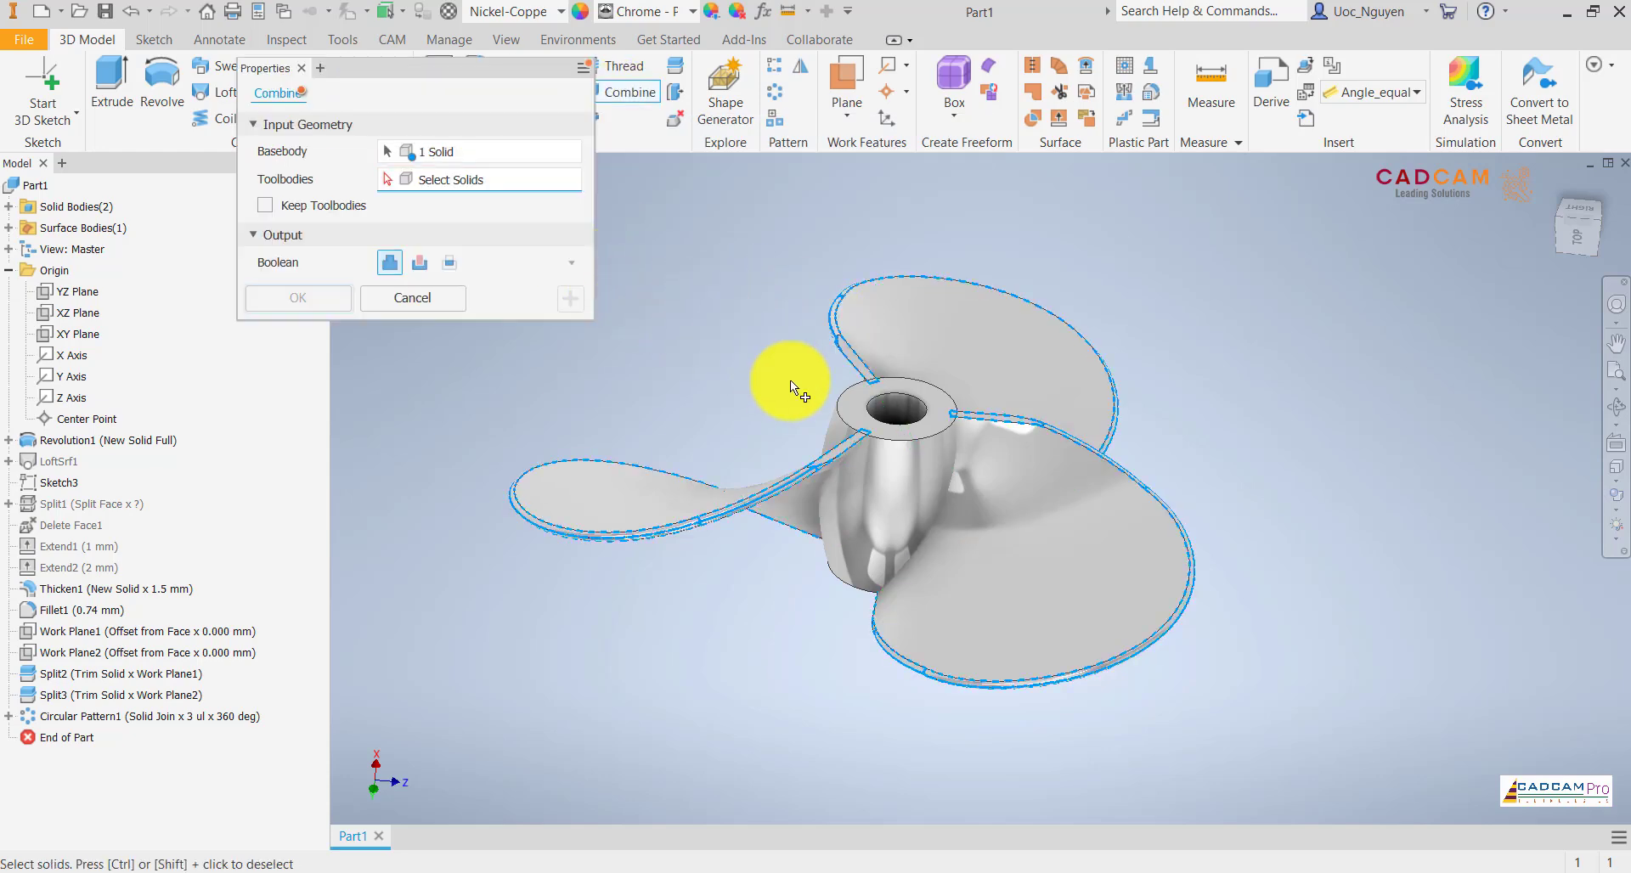
pyautogui.click(839, 396)
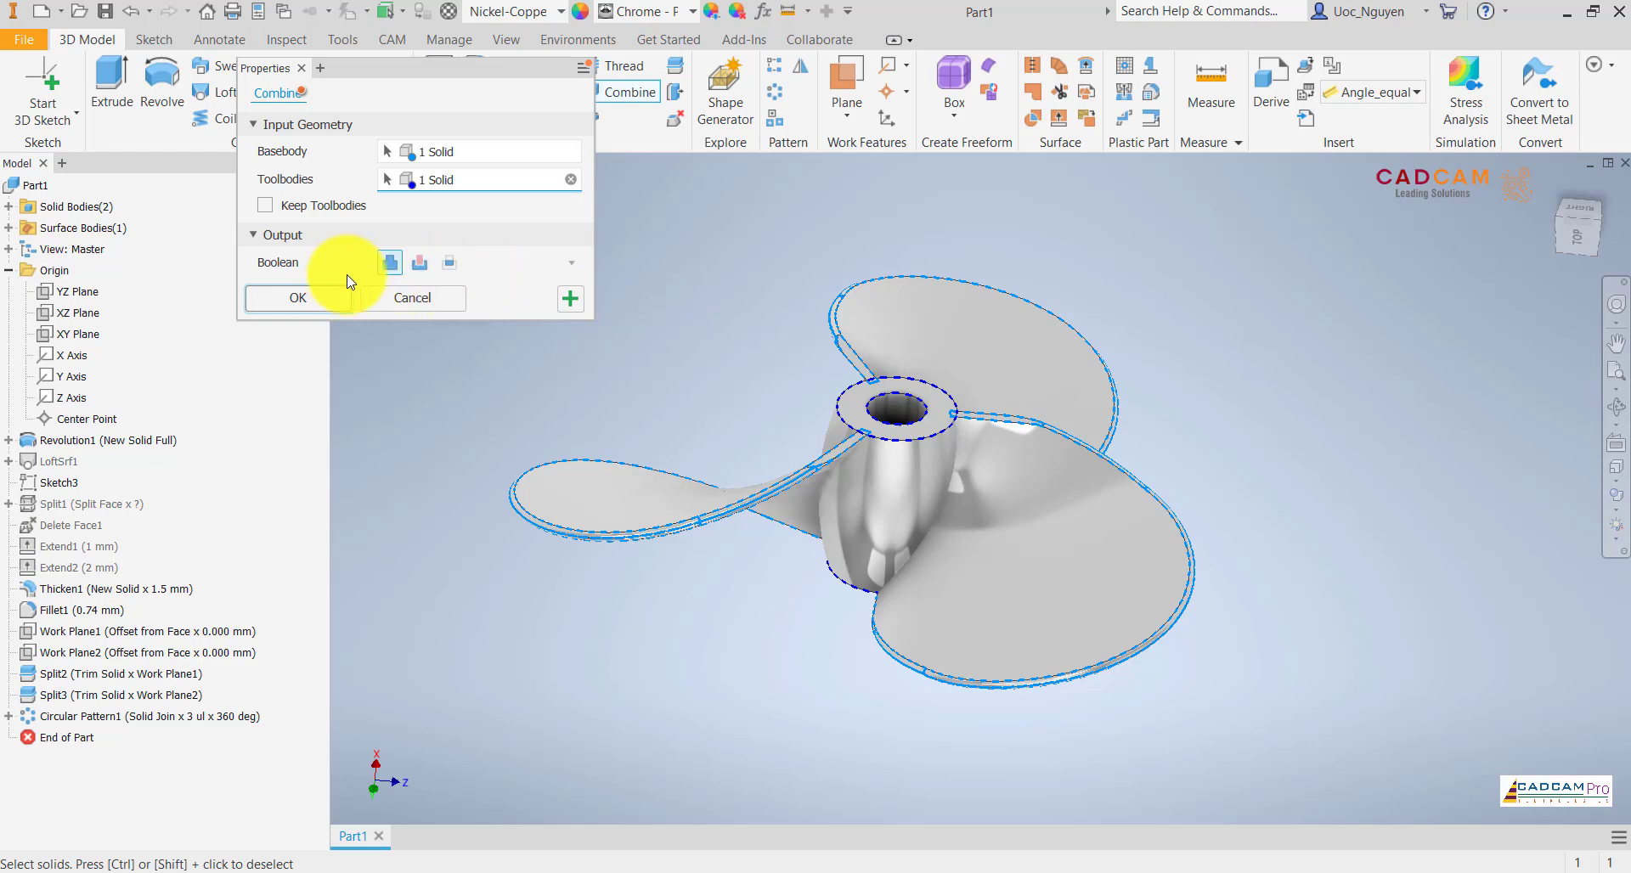
pyautogui.press('Return')
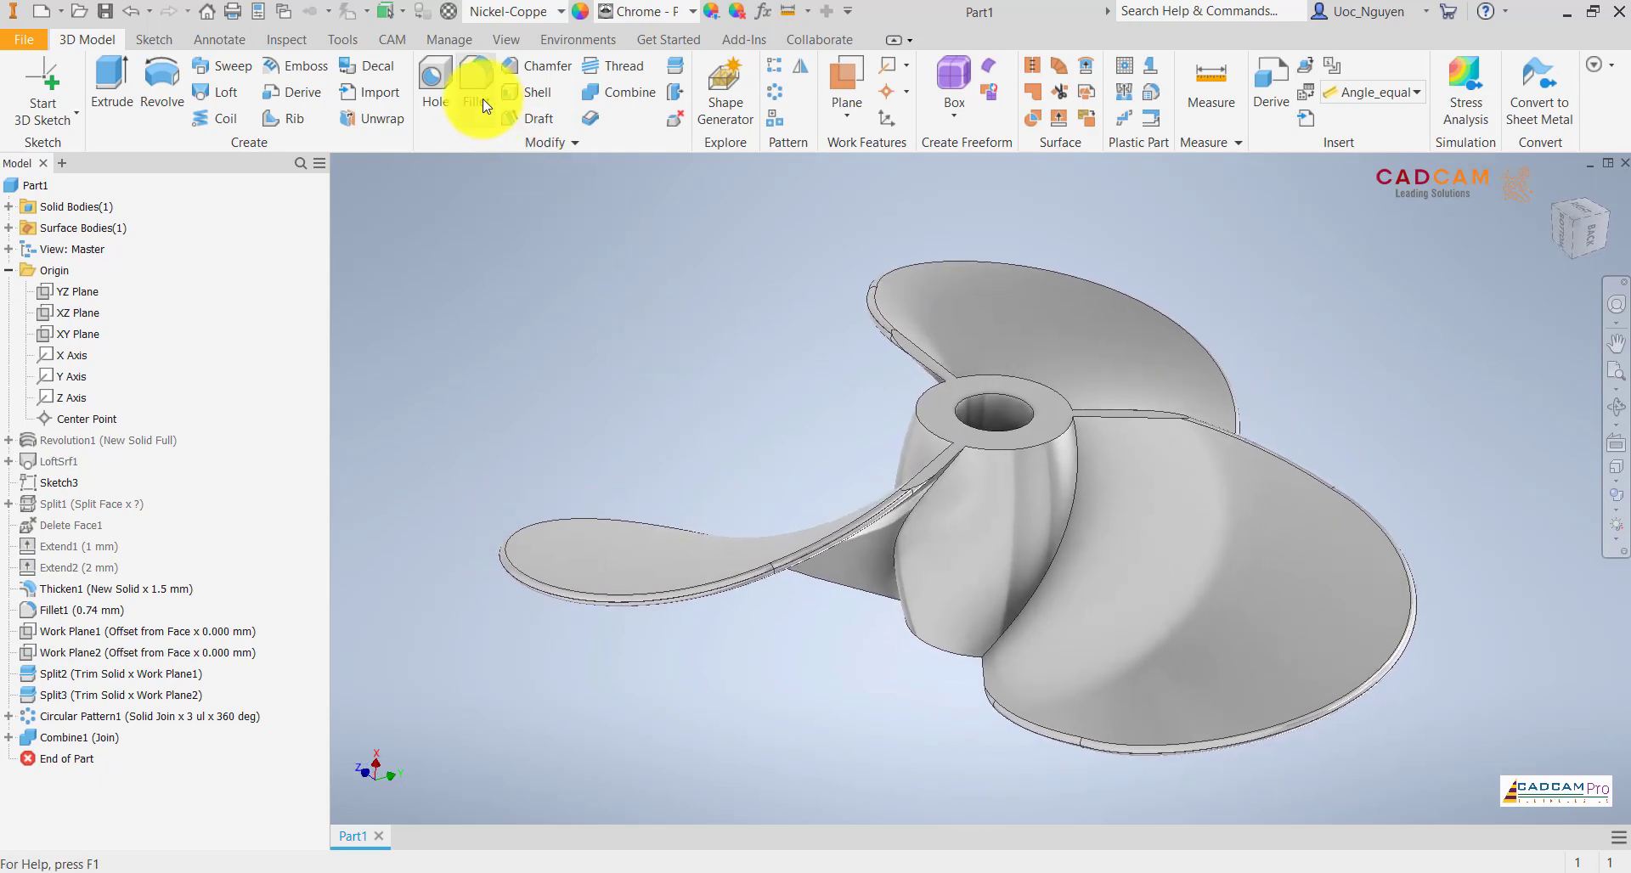
pyautogui.click(475, 85)
# - Fillet the six blade-root edges at 3.5 mm radius and inspect the rounded hub
pyautogui.moveTo(671, 370)
pyautogui.keyDown('shift'); pyautogui.mouseDown(button='middle')
pyautogui.moveTo(831, 400)
pyautogui.moveTo(809, 414)
pyautogui.moveTo(850, 425)
pyautogui.mouseUp(button='middle'); pyautogui.keyUp('shift')
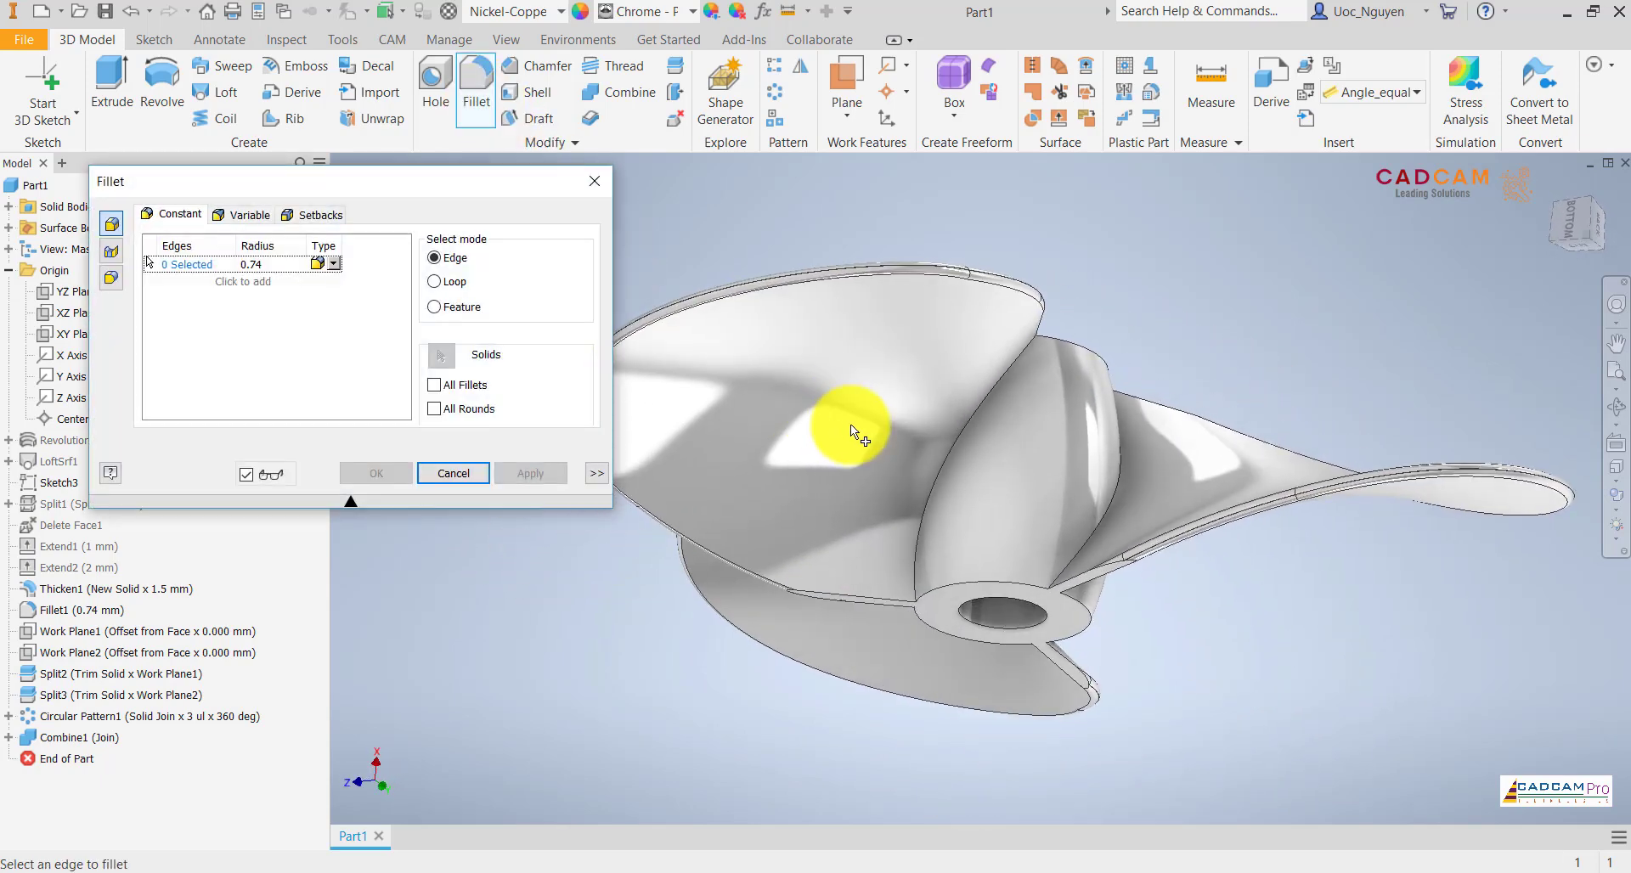
pyautogui.click(945, 463)
pyautogui.click(269, 272)
pyautogui.write('3.5')
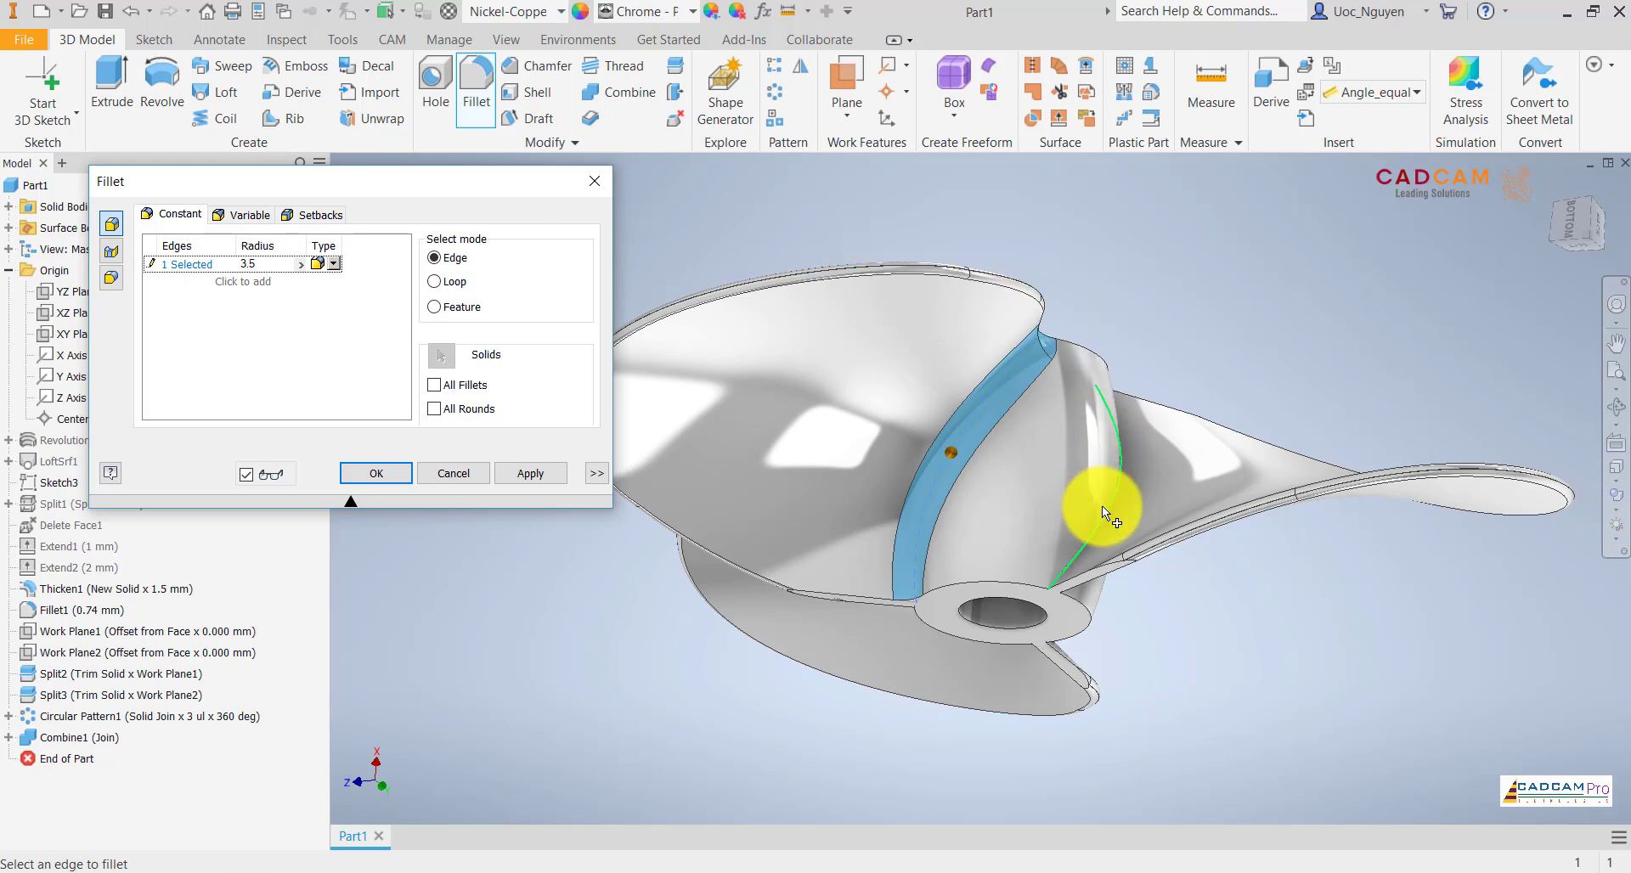
pyautogui.moveTo(1217, 653)
pyautogui.keyDown('shift'); pyautogui.mouseDown(button='middle')
pyautogui.moveTo(1205, 537)
pyautogui.moveTo(1058, 405)
pyautogui.mouseUp(button='middle'); pyautogui.keyUp('shift')
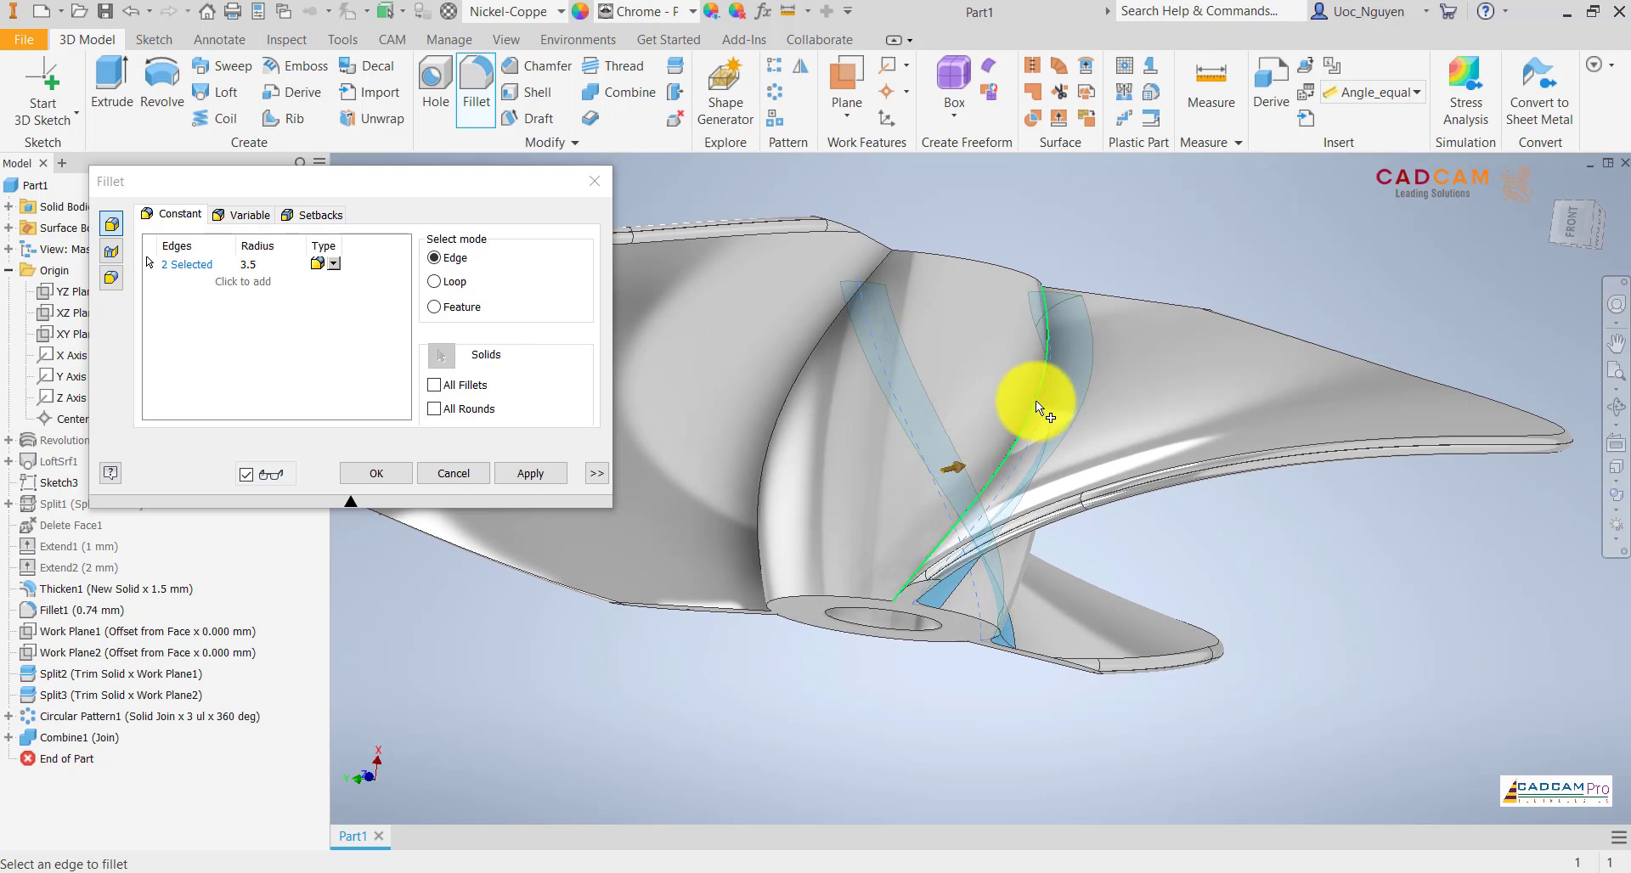
pyautogui.click(1036, 400)
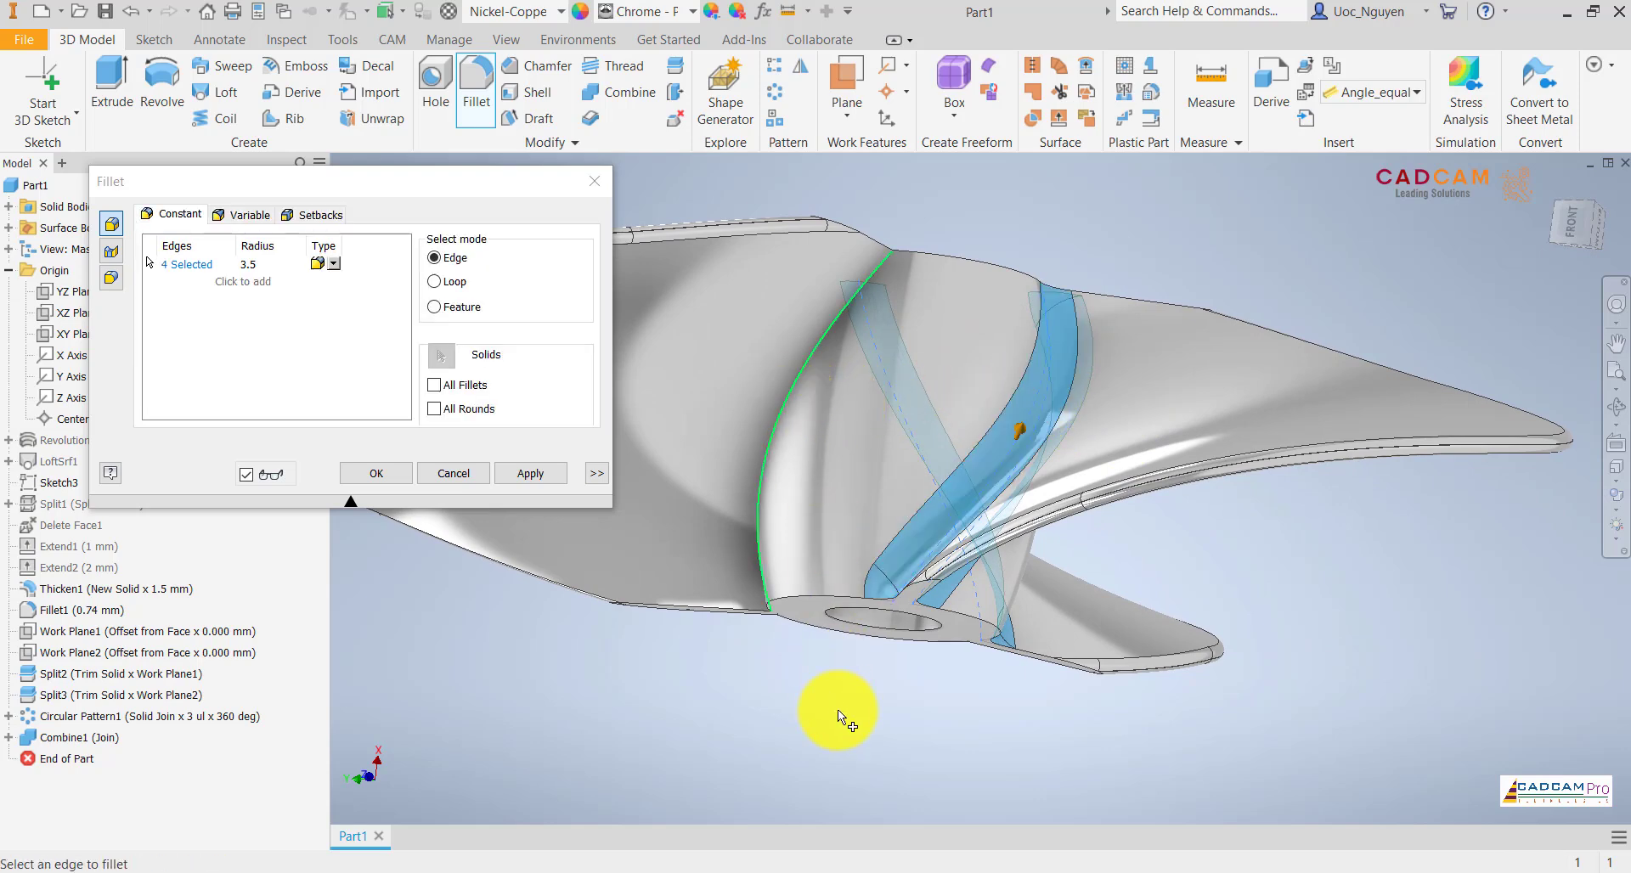
pyautogui.keyDown('shift'); pyautogui.moveTo(842, 711); pyautogui.dragTo(819, 491, button='middle'); pyautogui.keyUp('shift')
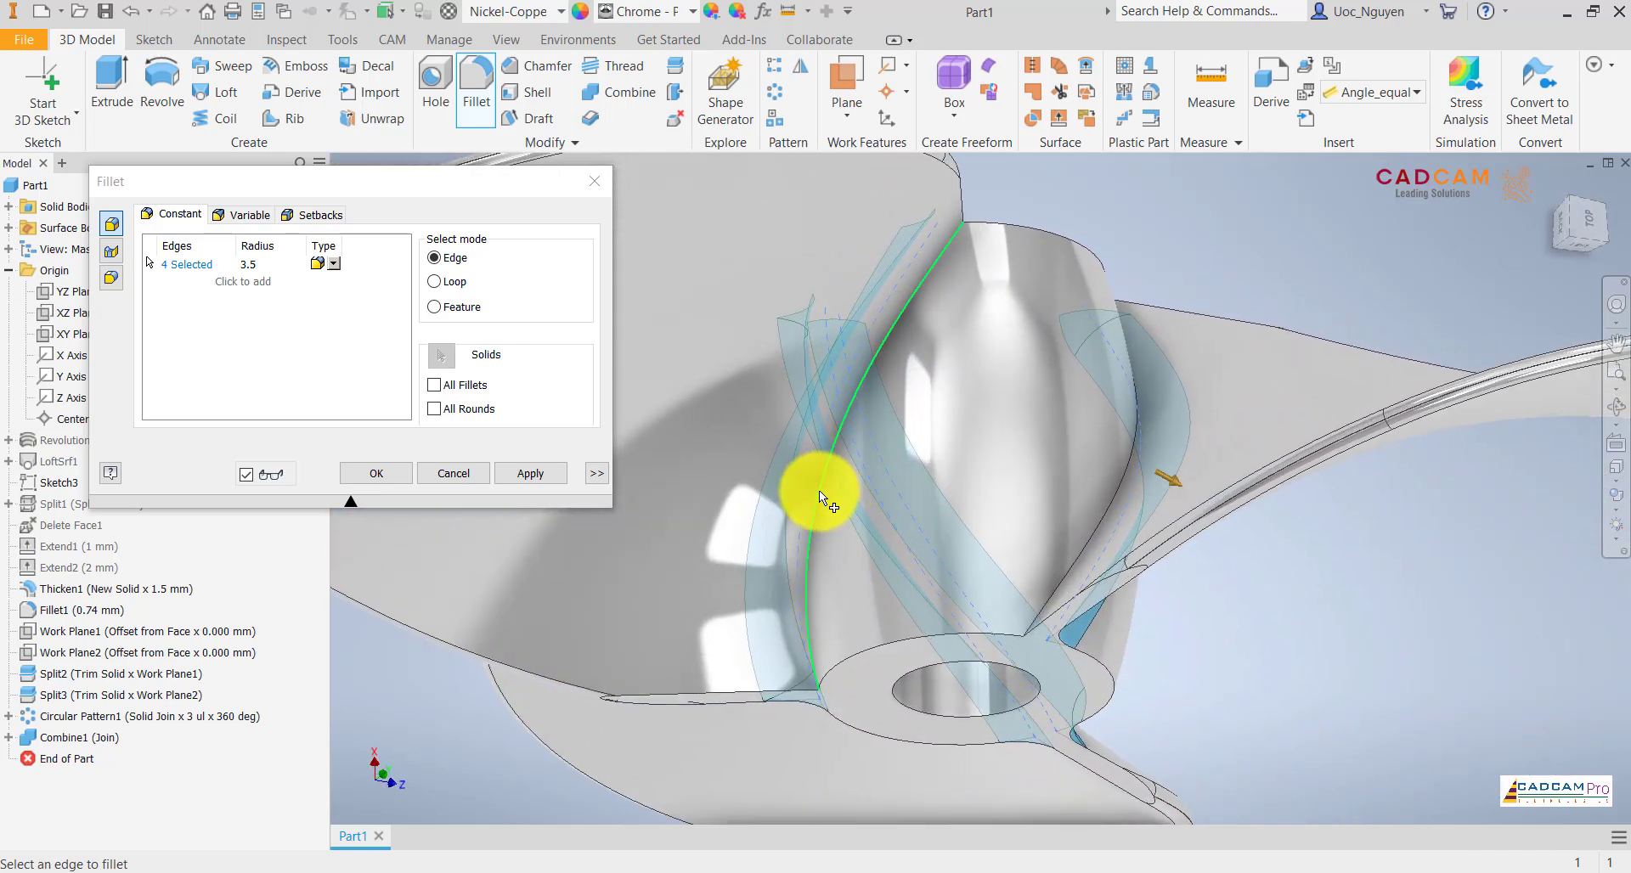
pyautogui.click(819, 491)
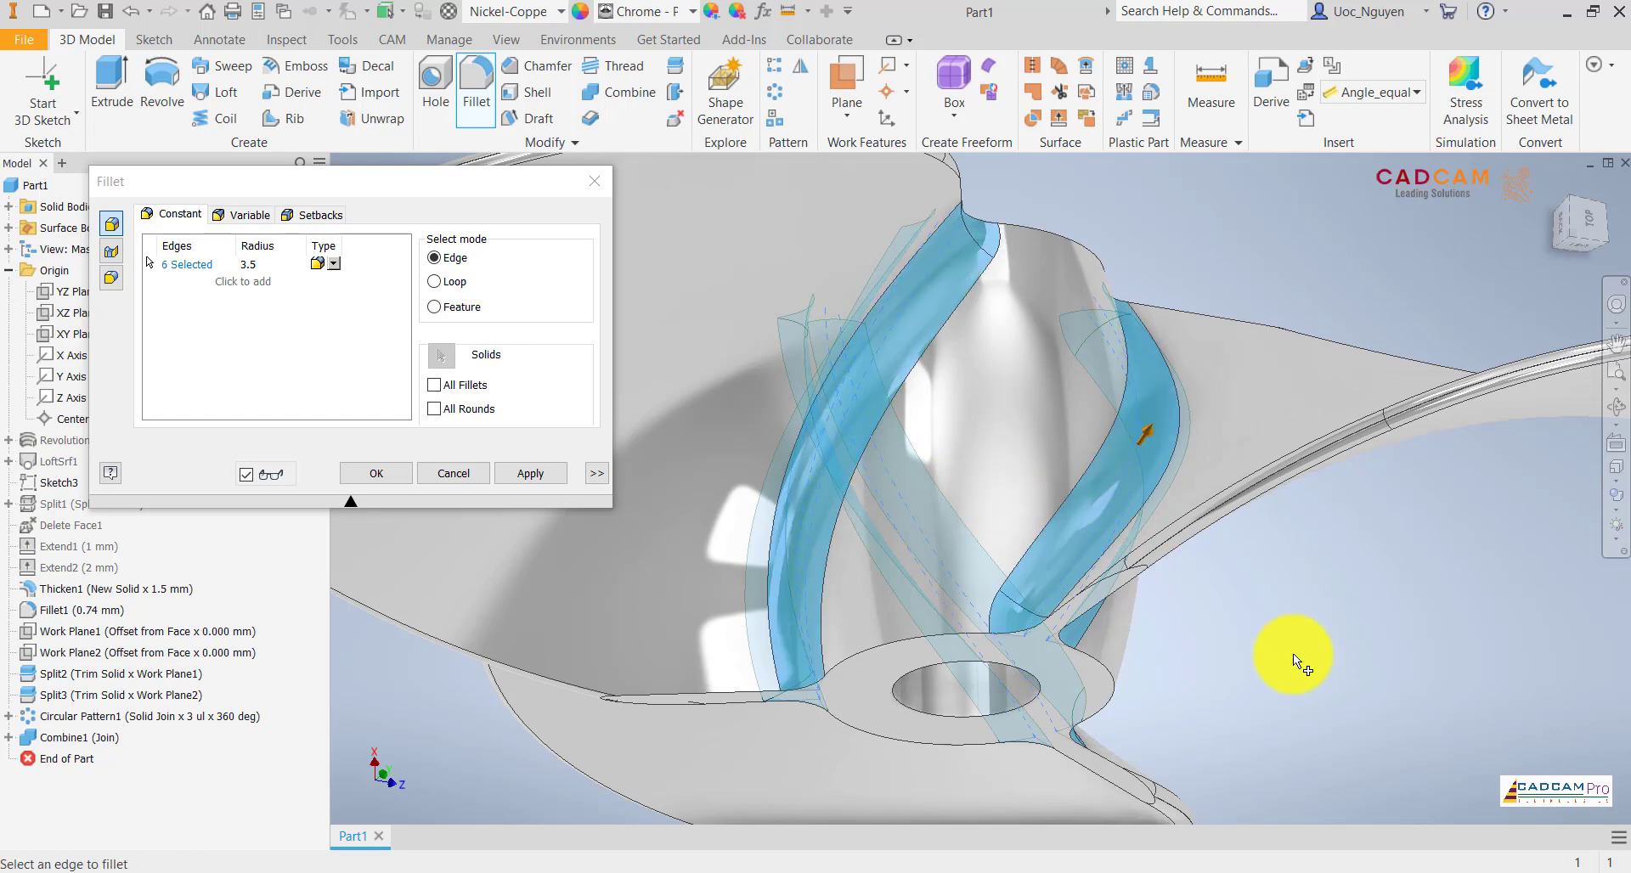
pyautogui.scroll(3, 1293, 654)
pyautogui.press('F6')
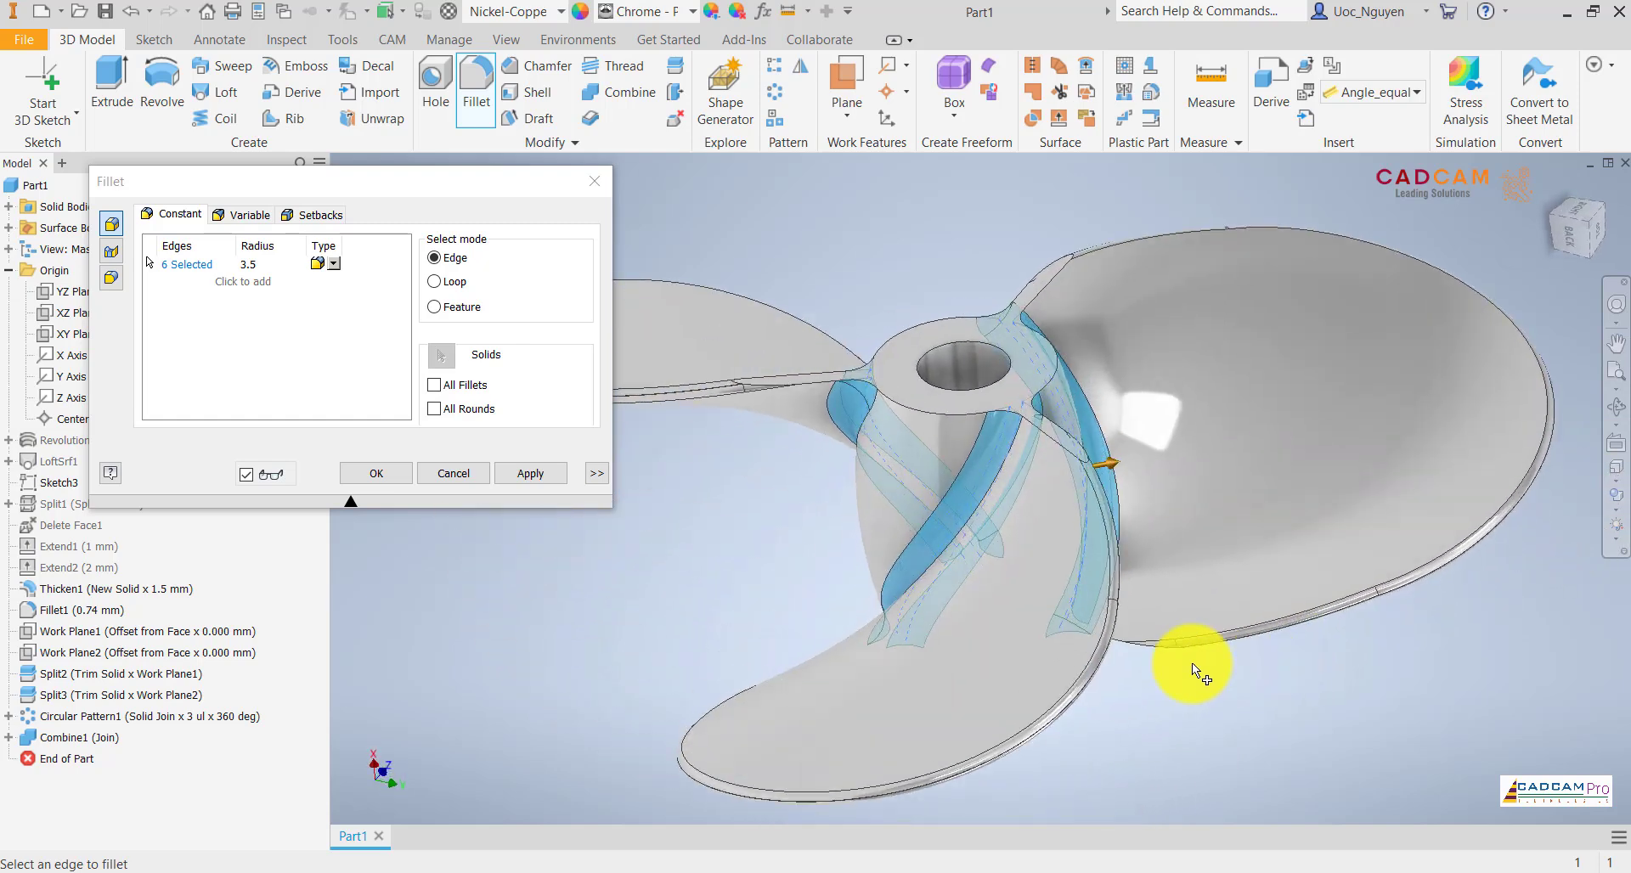
pyautogui.click(395, 490)
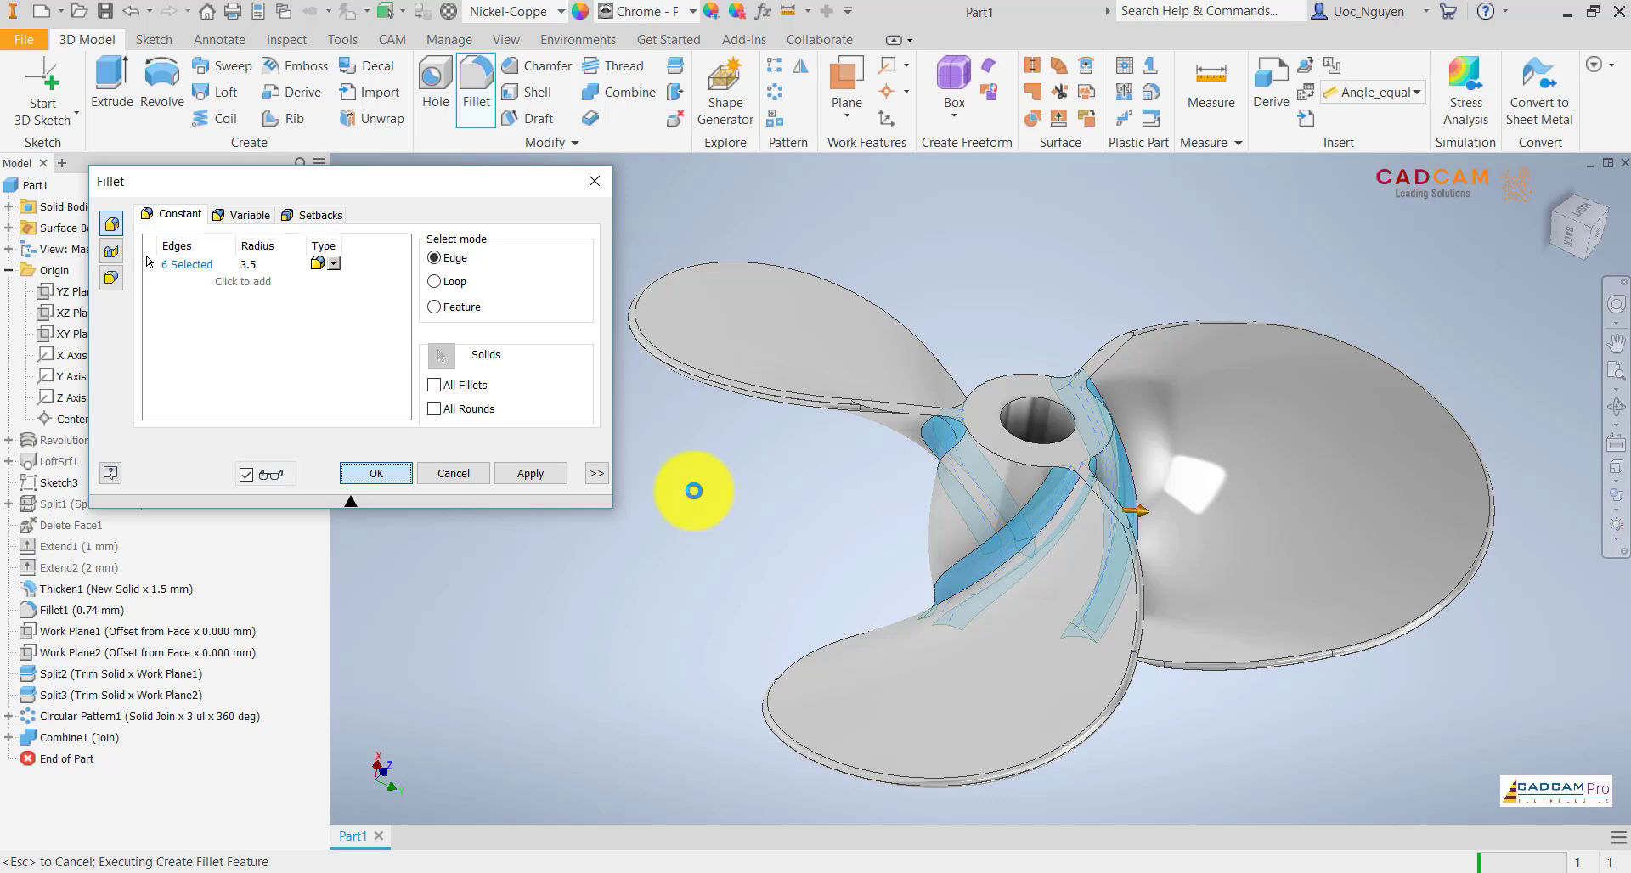
pyautogui.moveTo(713, 506); pyautogui.dragTo(611, 492, button='middle')
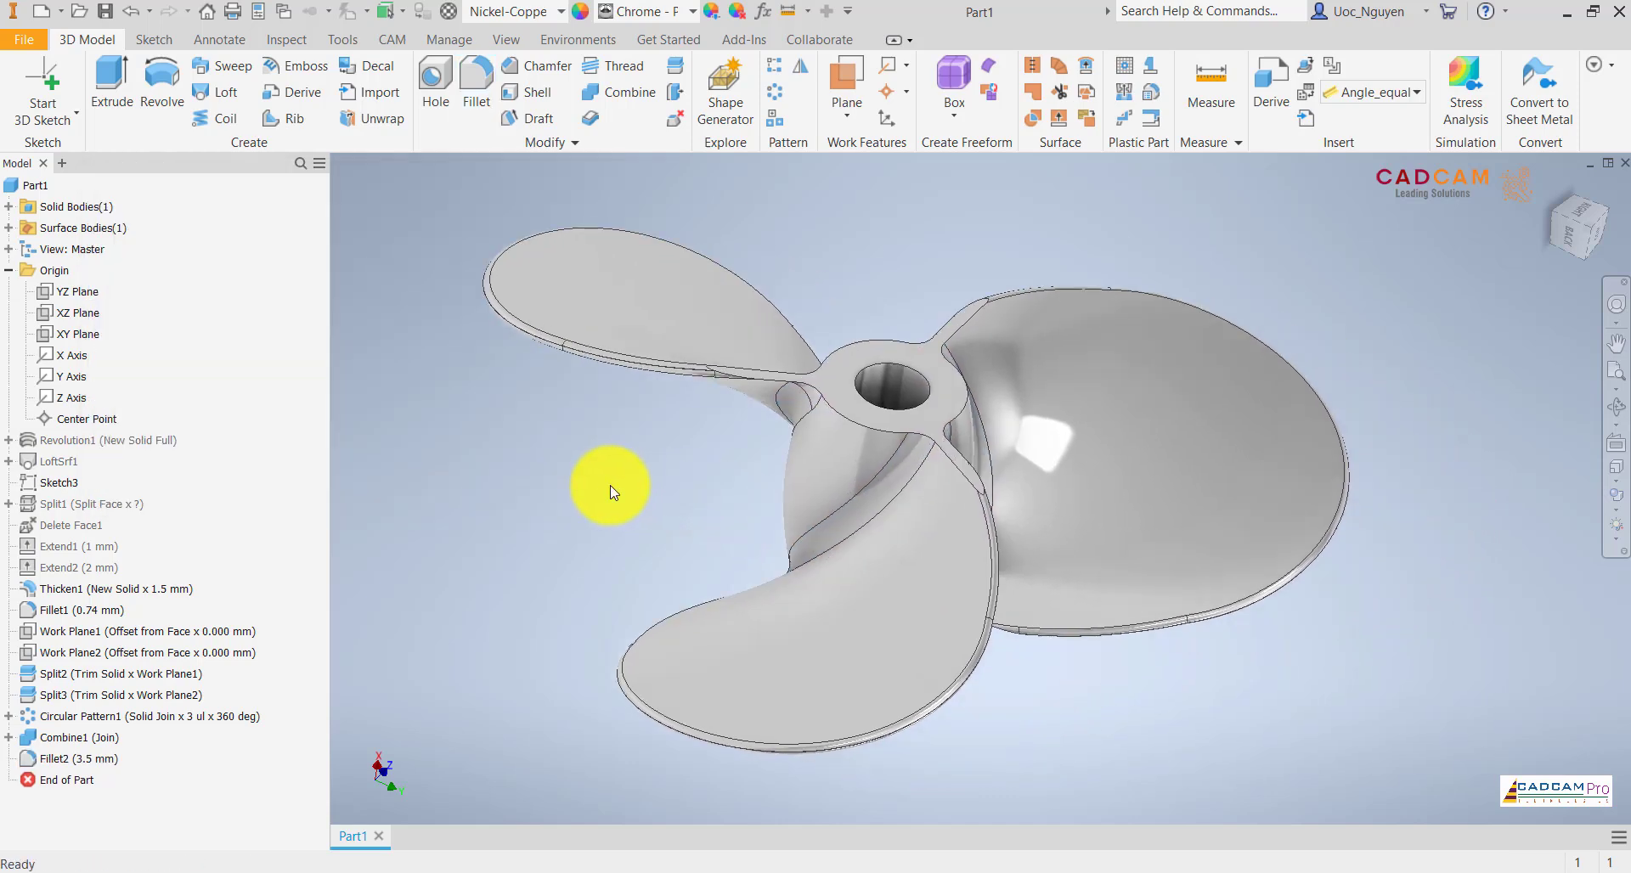
pyautogui.press('F5')
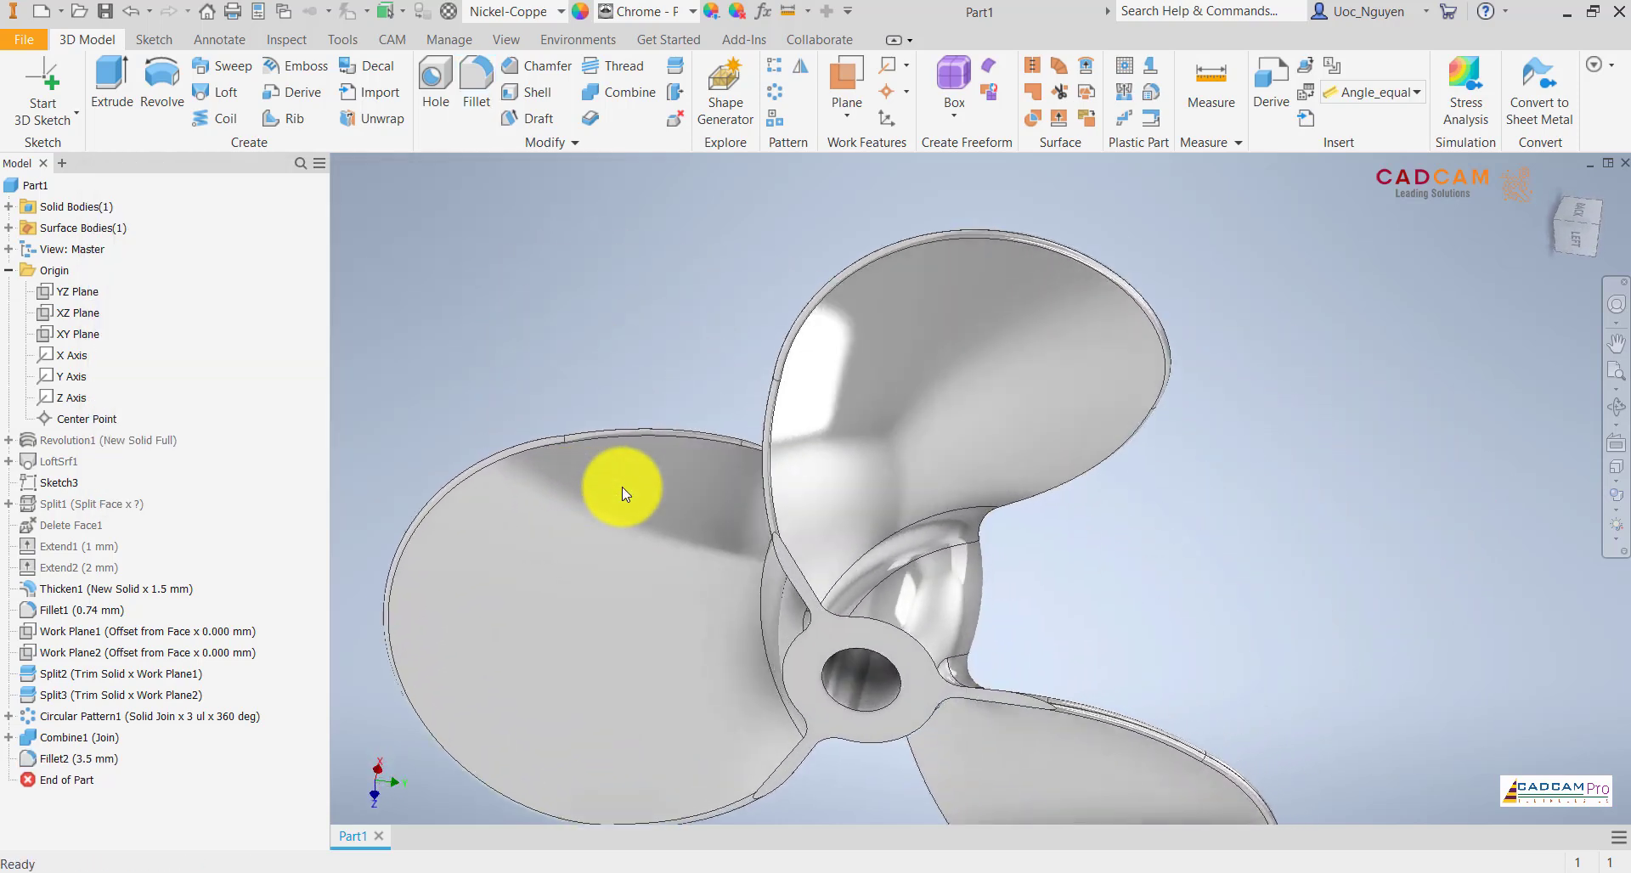
pyautogui.press('F5')
pyautogui.press('F5')
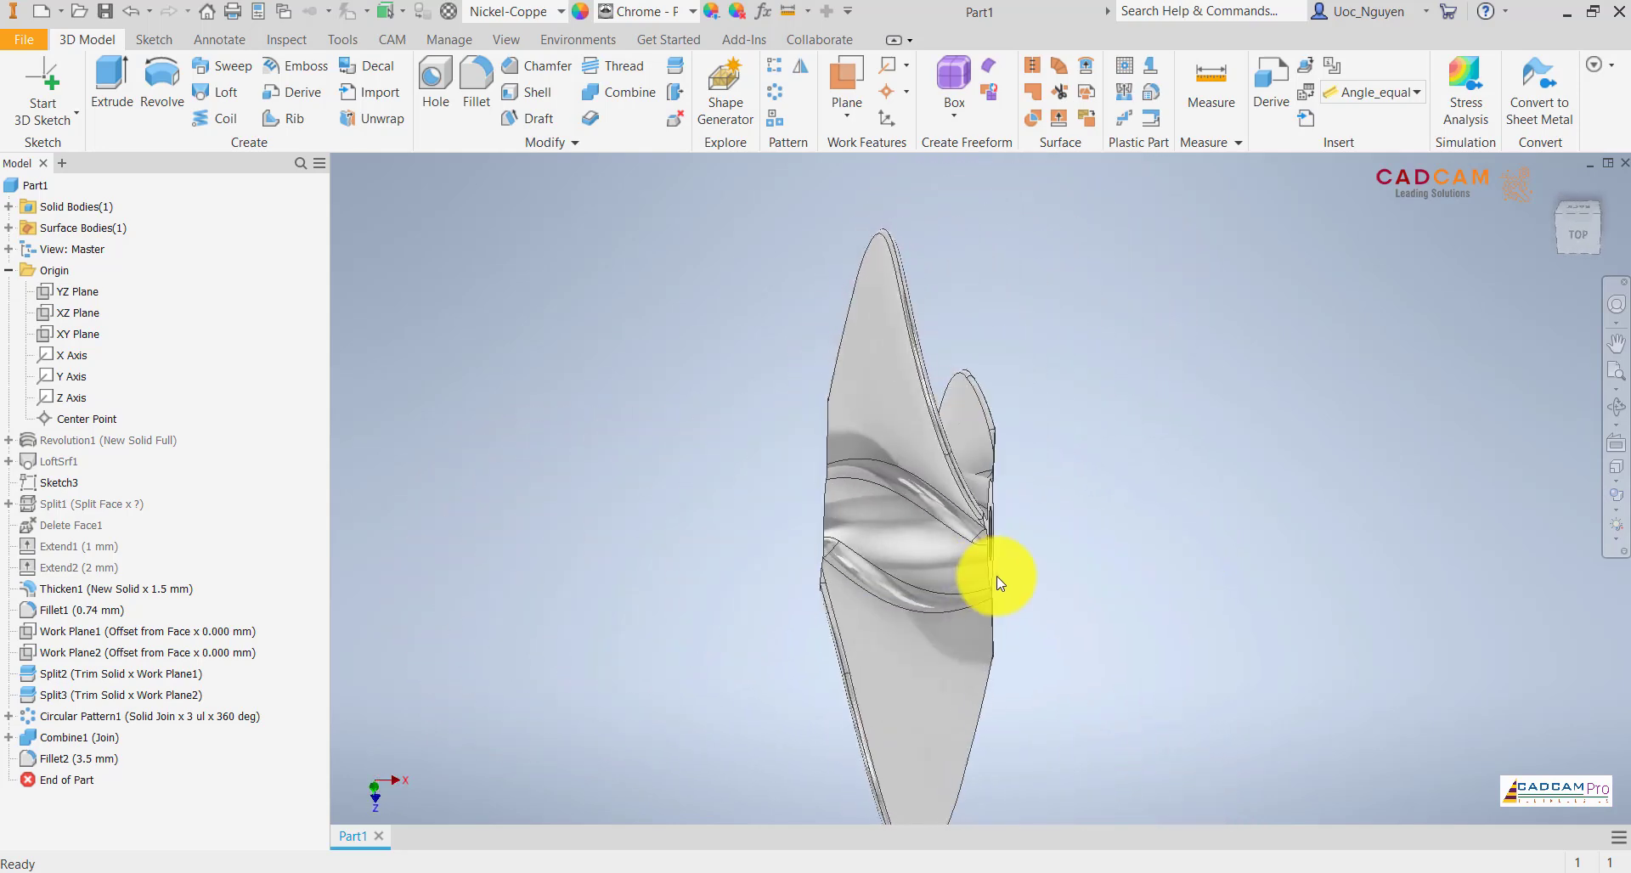
# - From top view, start Sketch4 on the XZ Plane and slice the graphics through the hub
pyautogui.click(1571, 231)
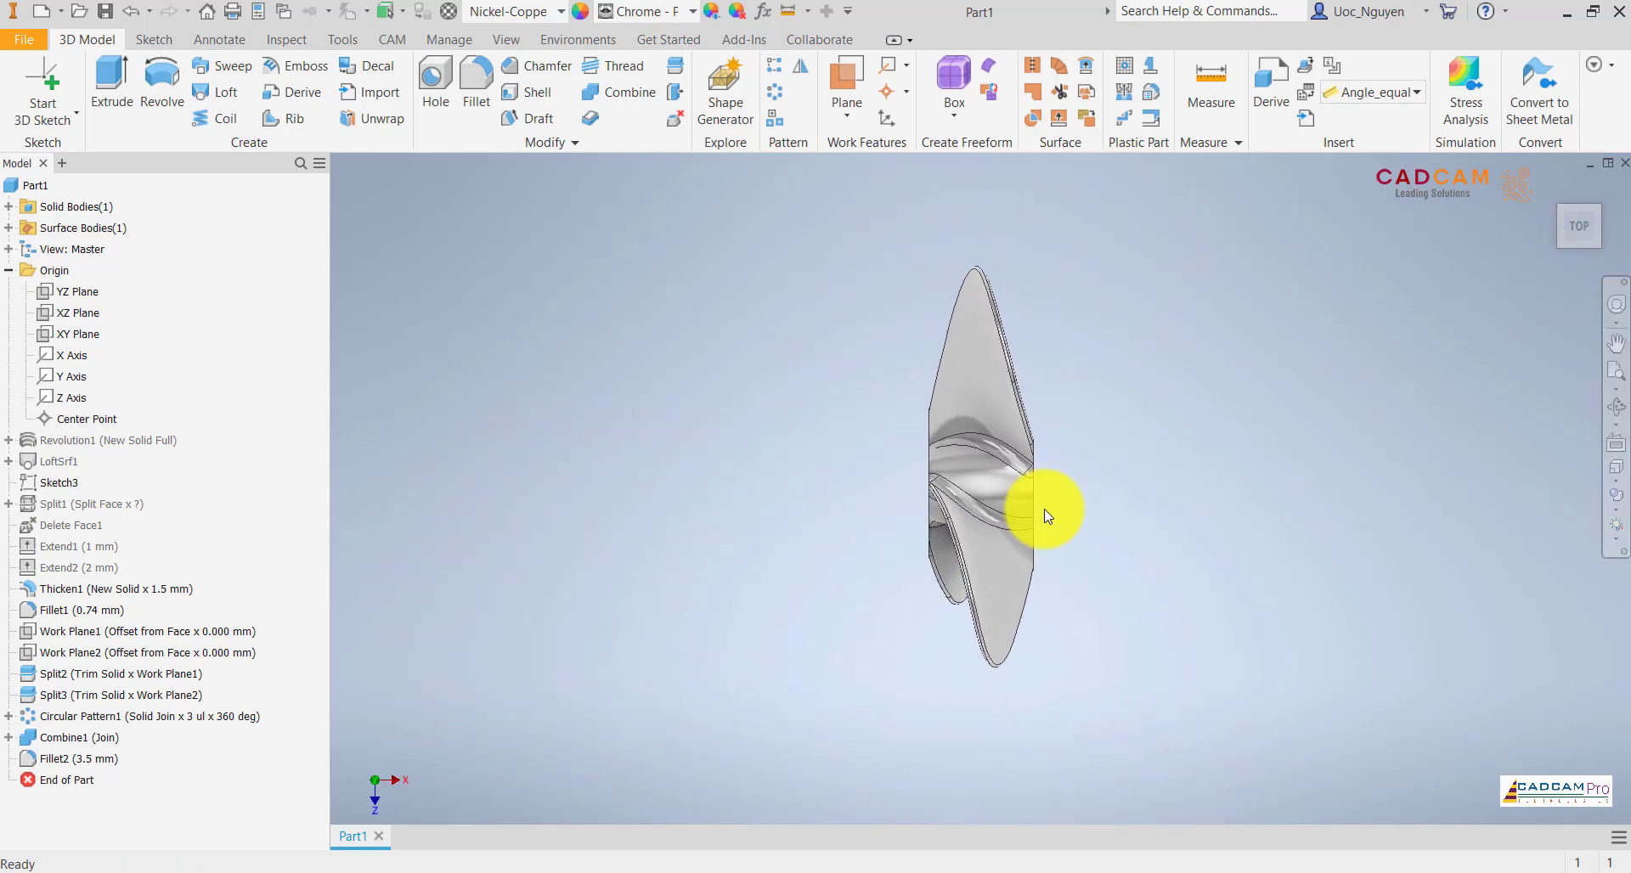
pyautogui.scroll(3, 1050, 504)
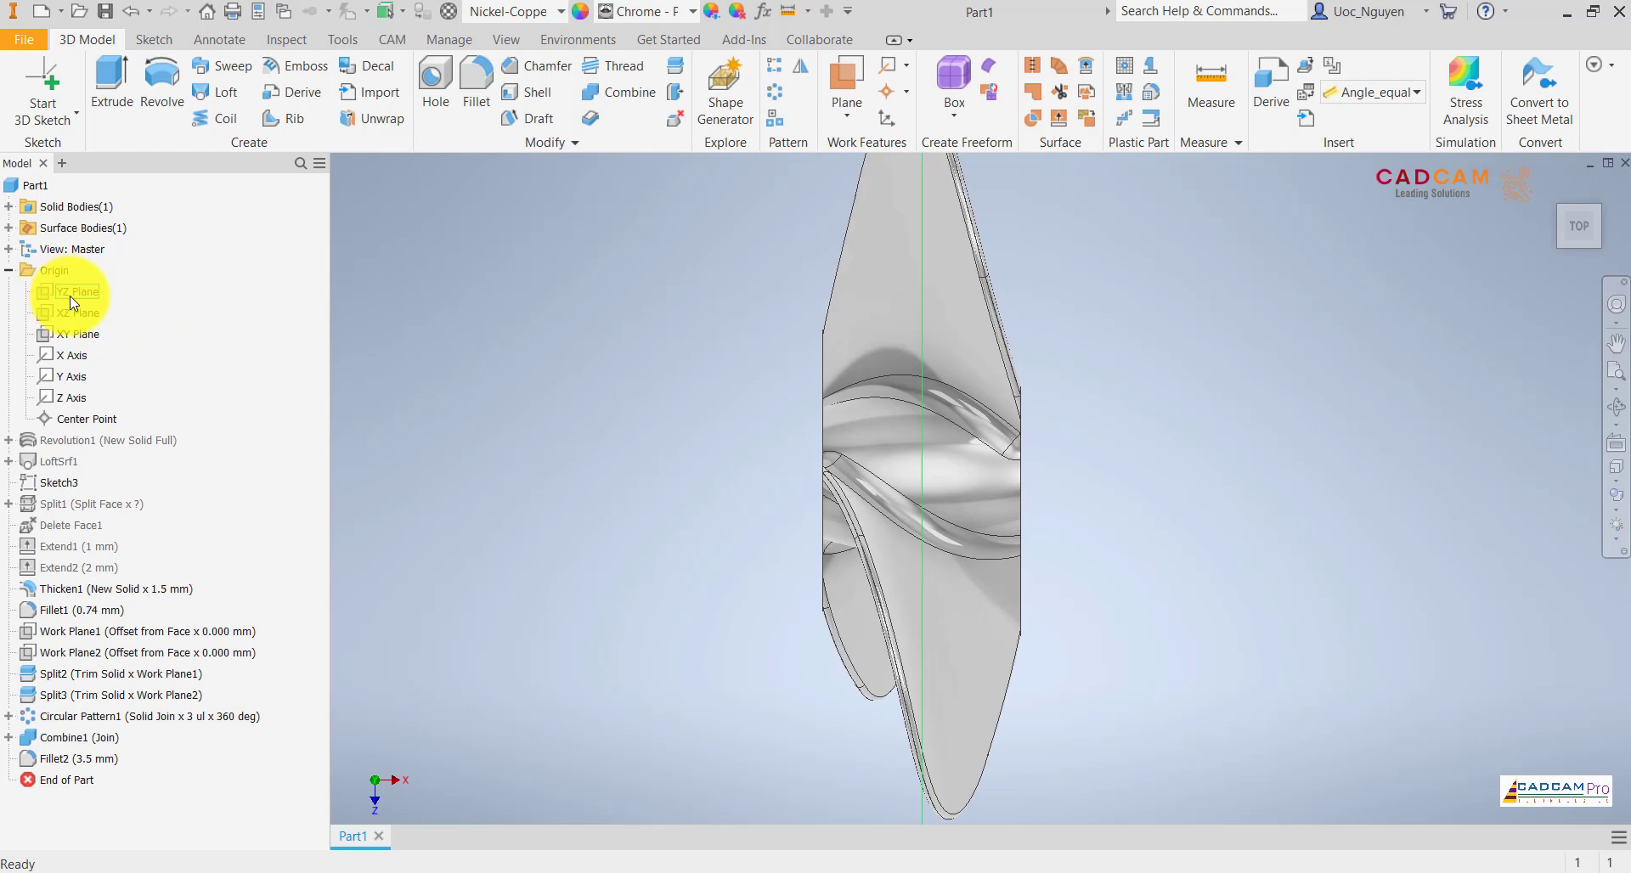
pyautogui.click(84, 319)
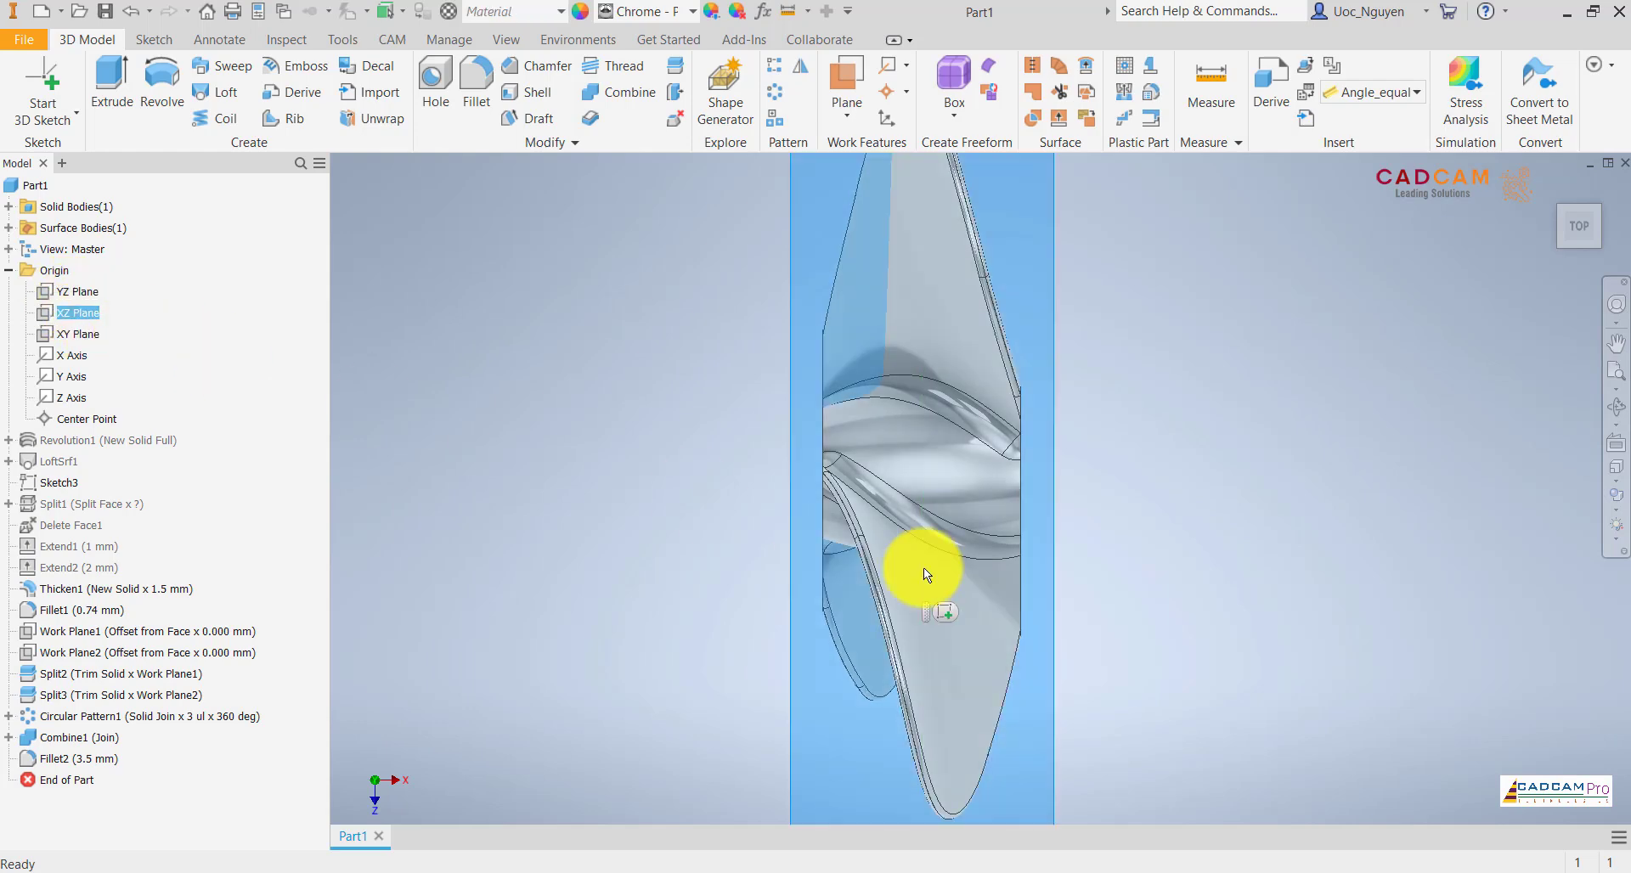
pyautogui.press('s')
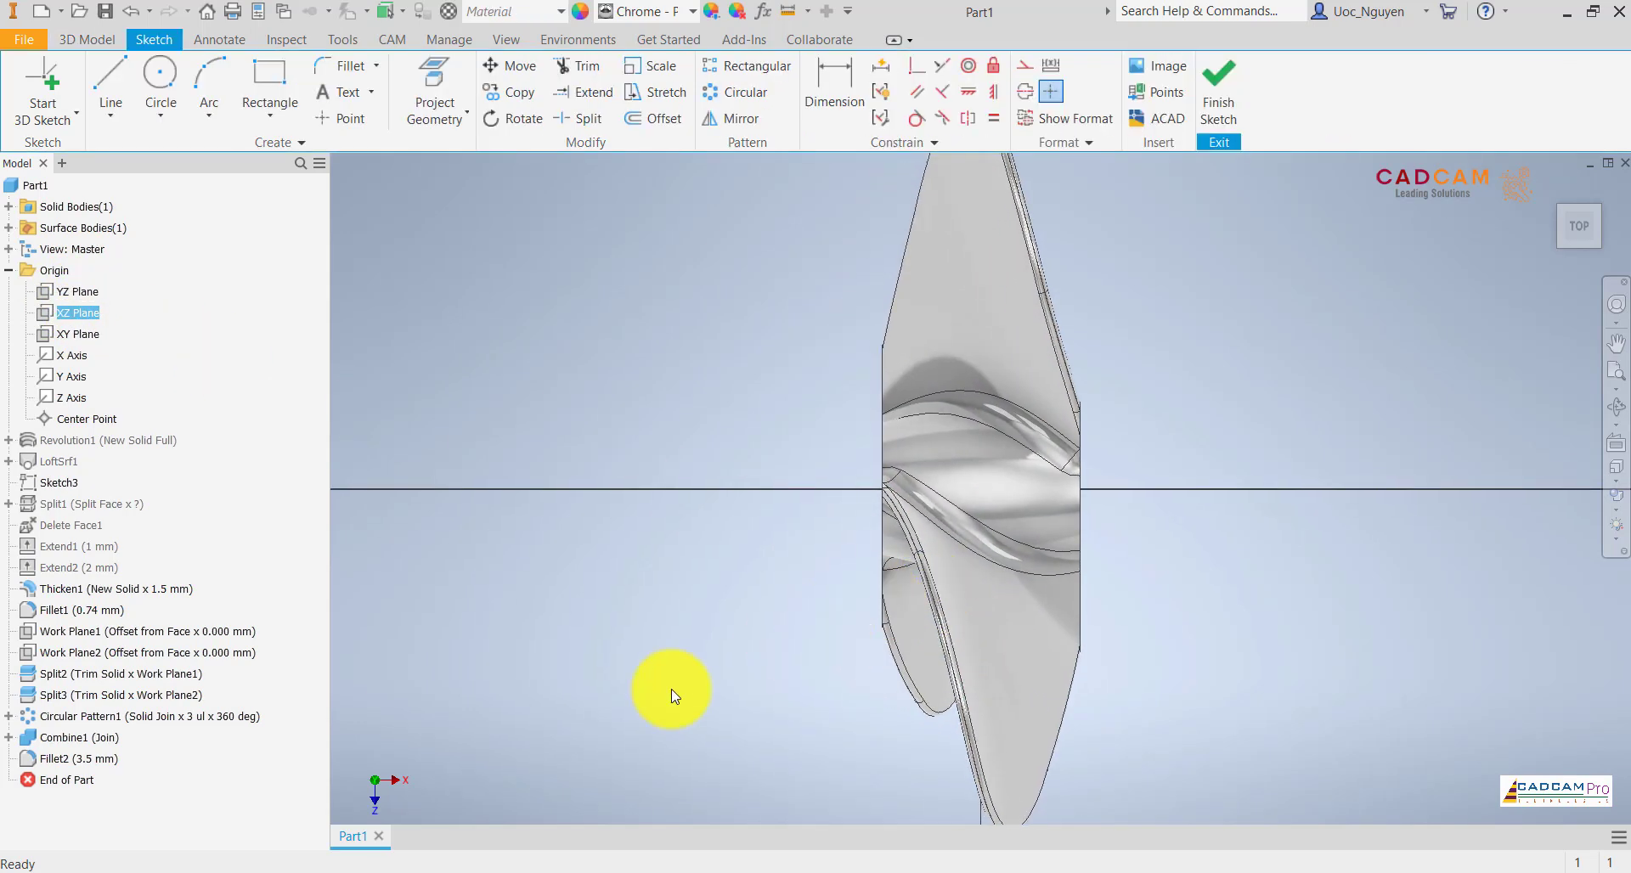
pyautogui.press('F7')
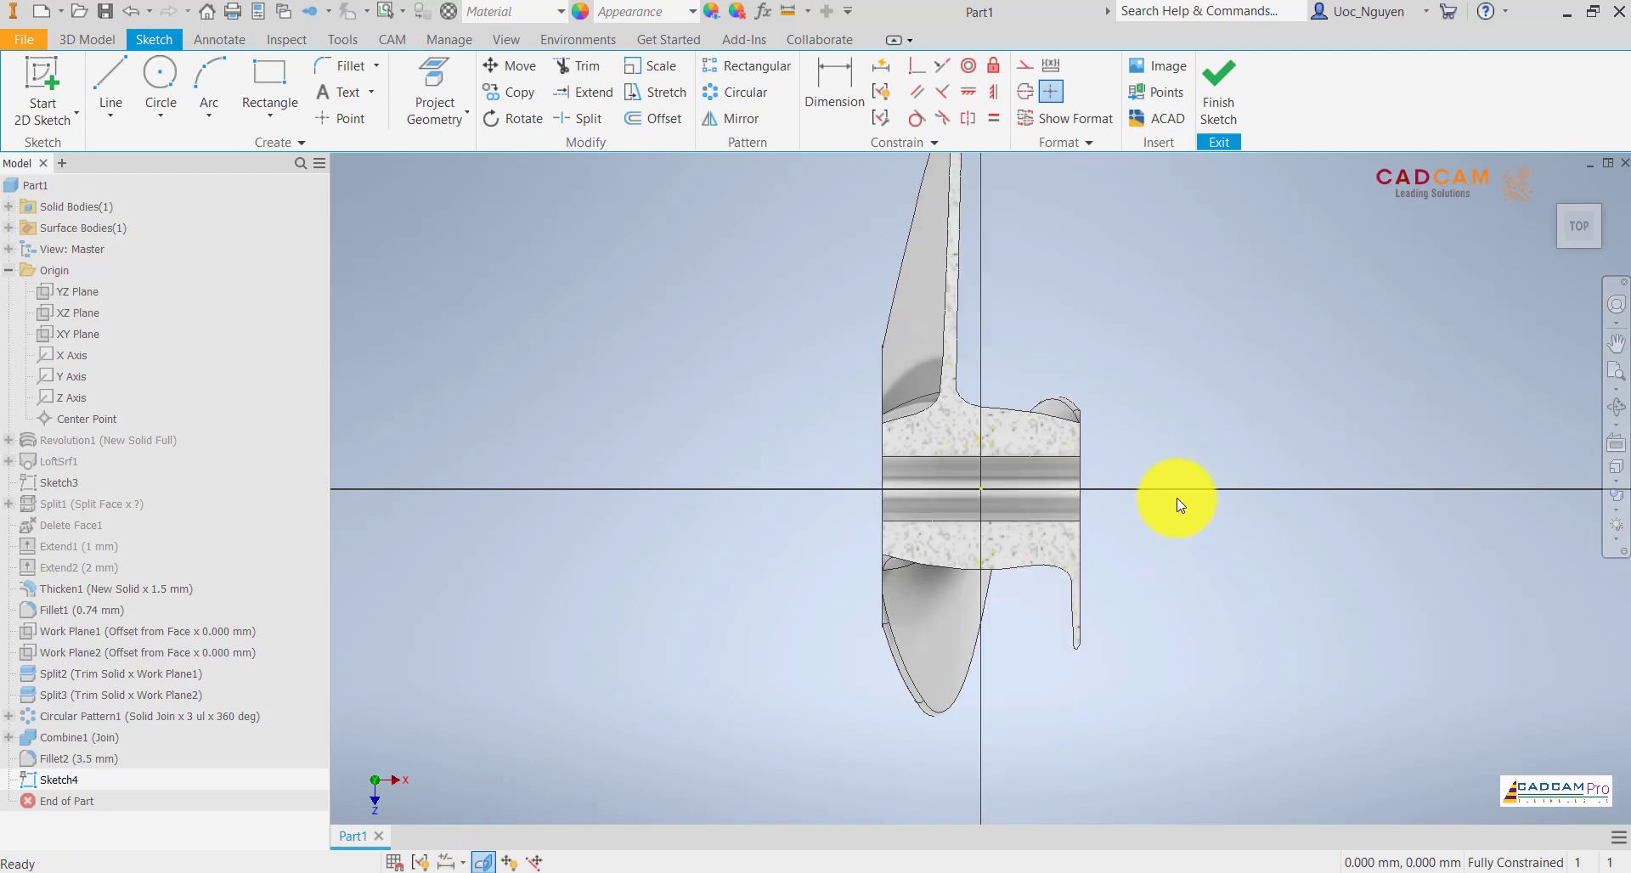
pyautogui.scroll(5, 1105, 459)
pyautogui.scroll(3, 1074, 461)
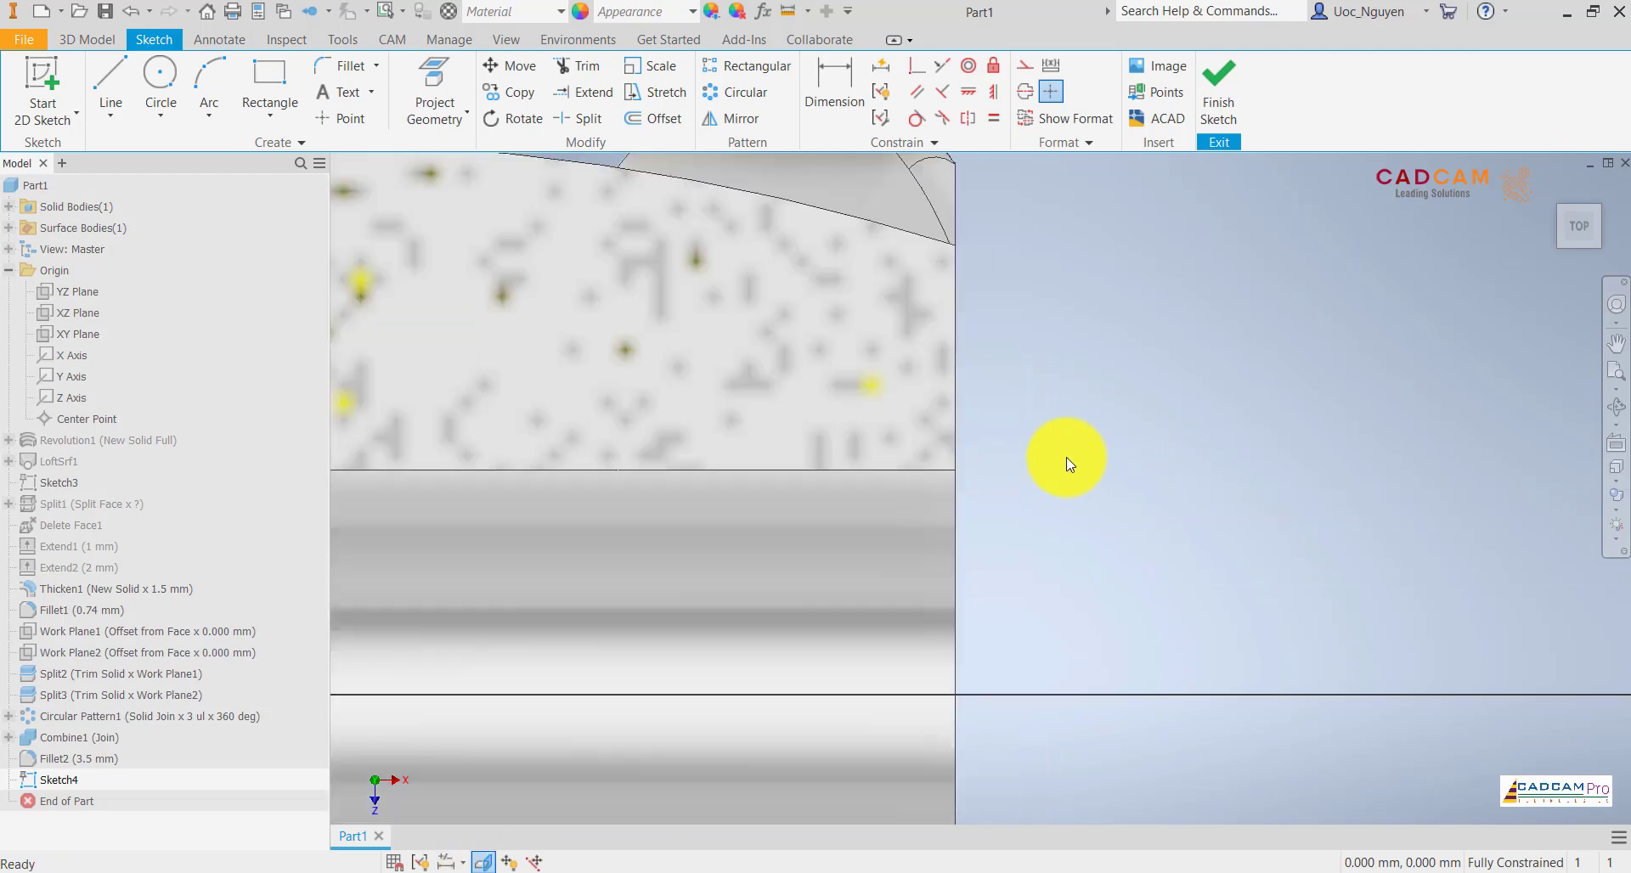
pyautogui.scroll(-3, 1069, 464)
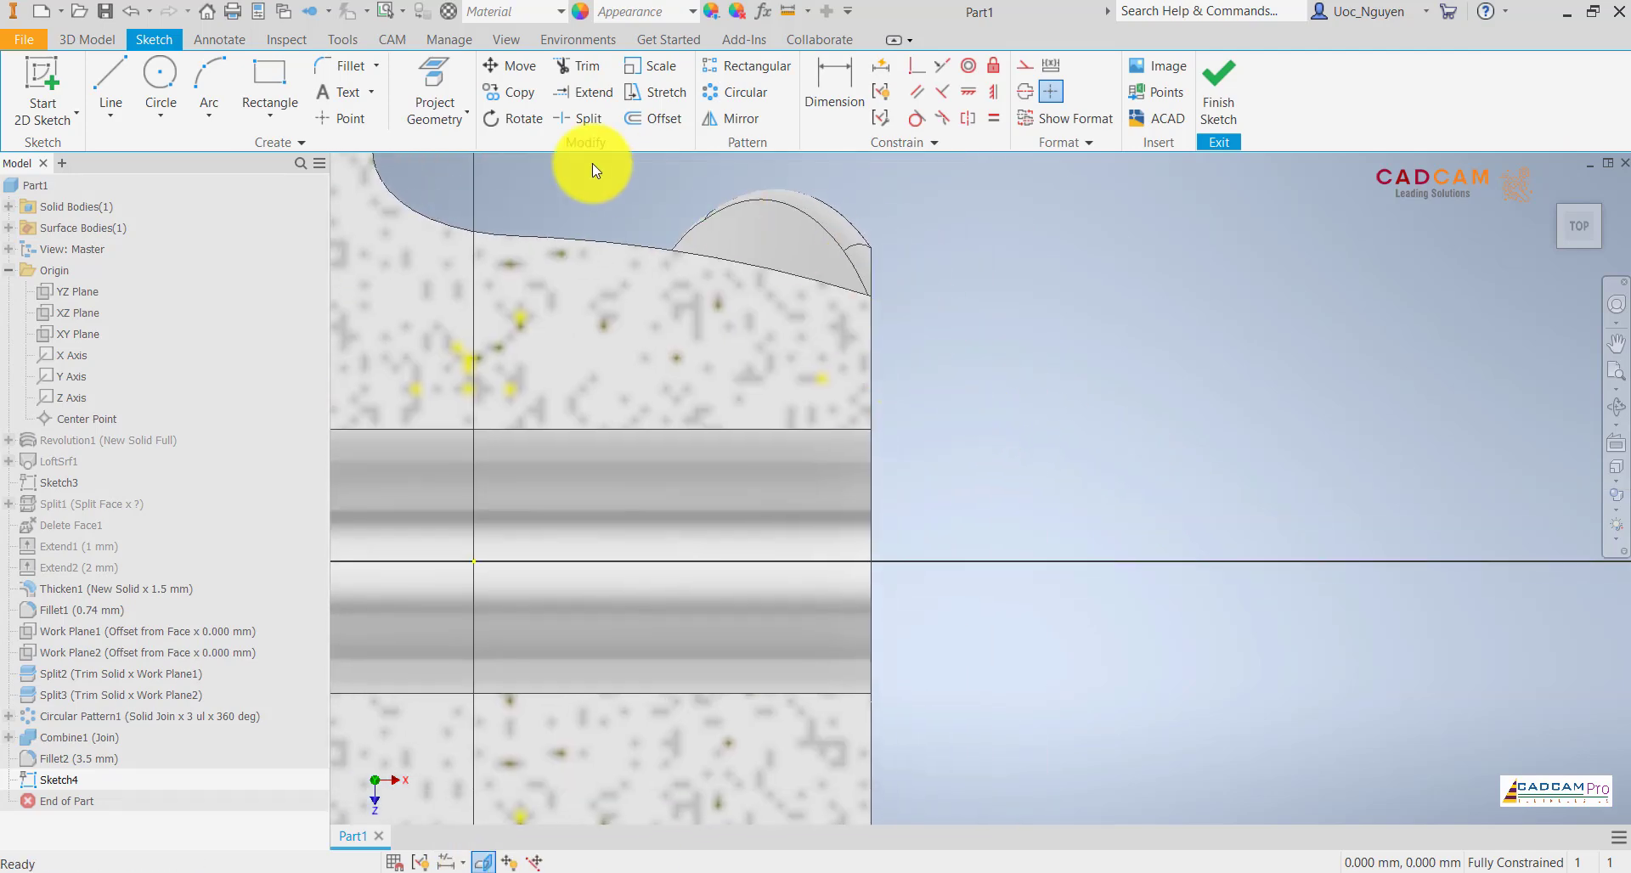
# - Draw the stepped notch outline with lines, ending with a line down to the bore
pyautogui.click(110, 77)
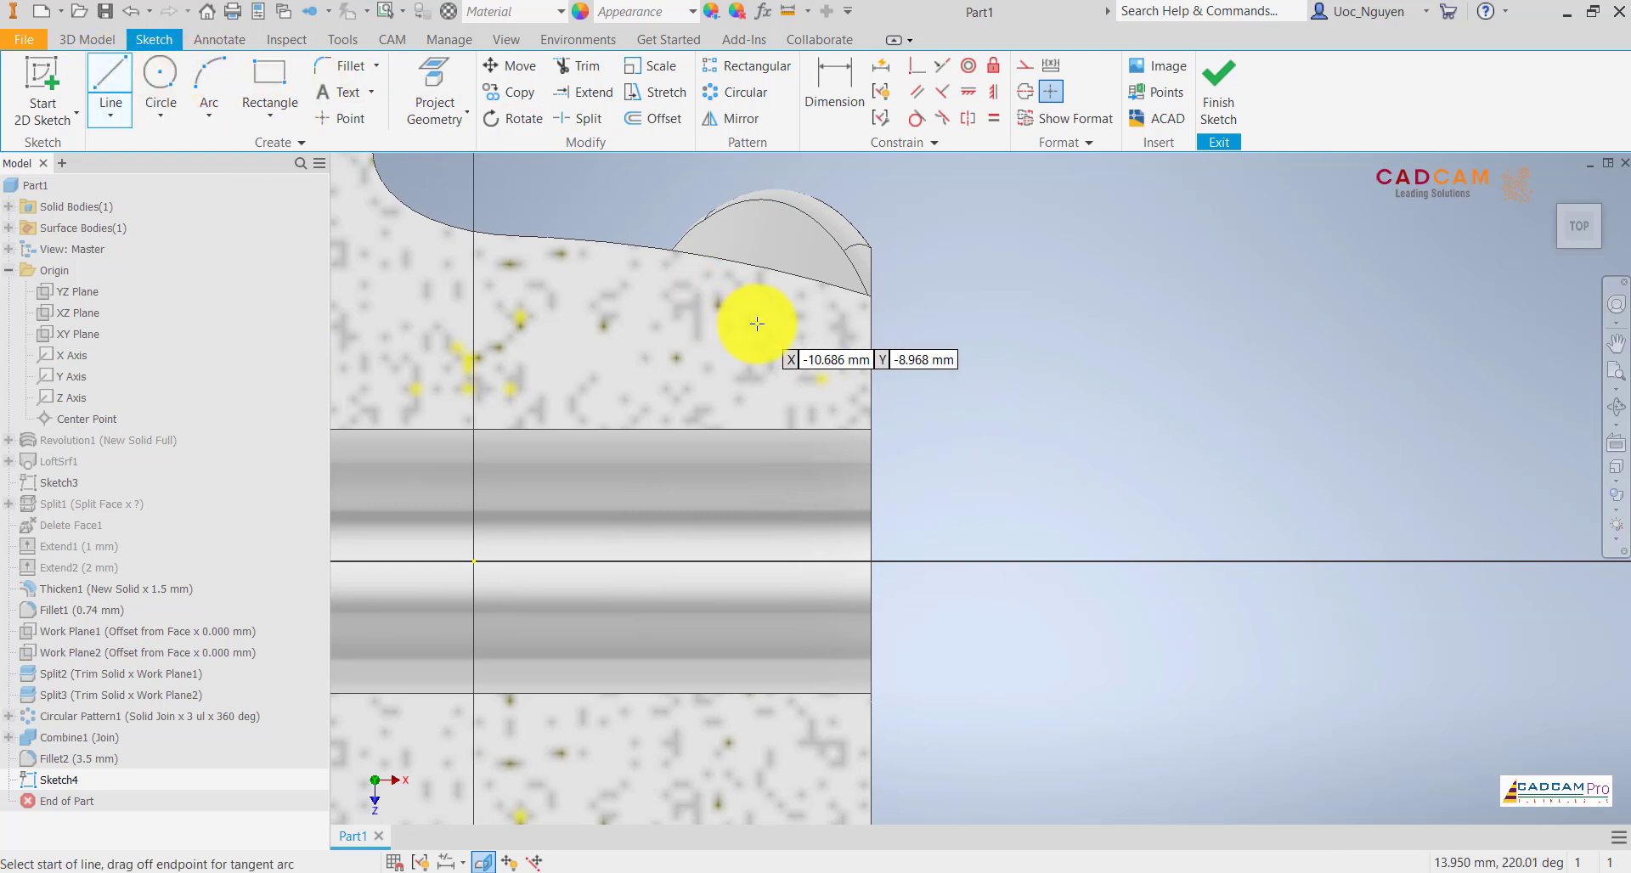
pyautogui.click(811, 370)
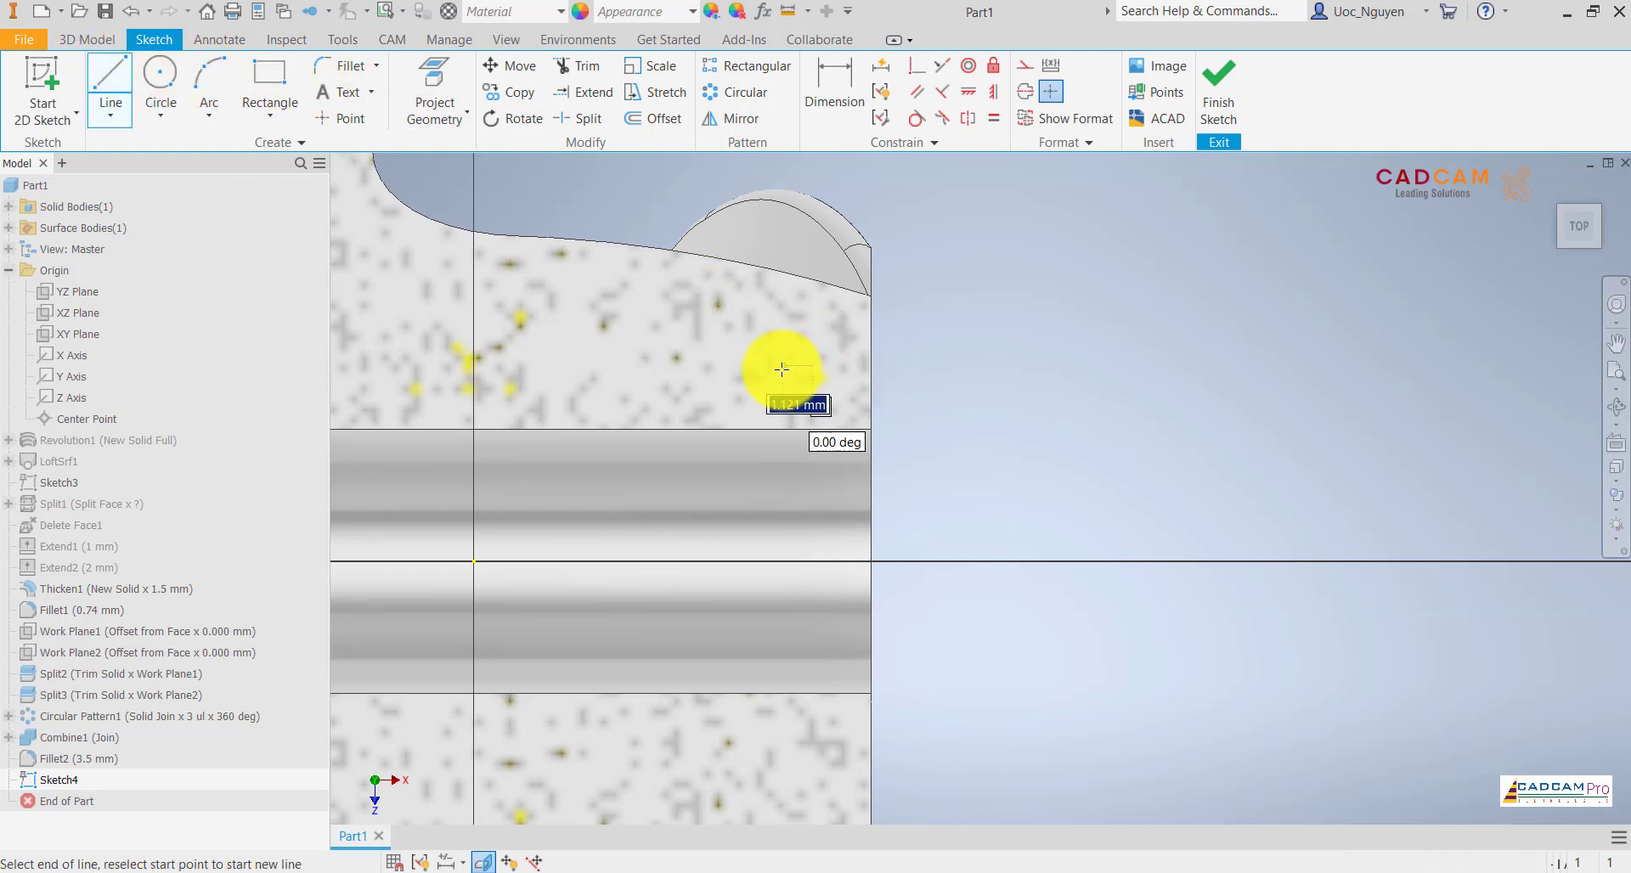
pyautogui.click(781, 370)
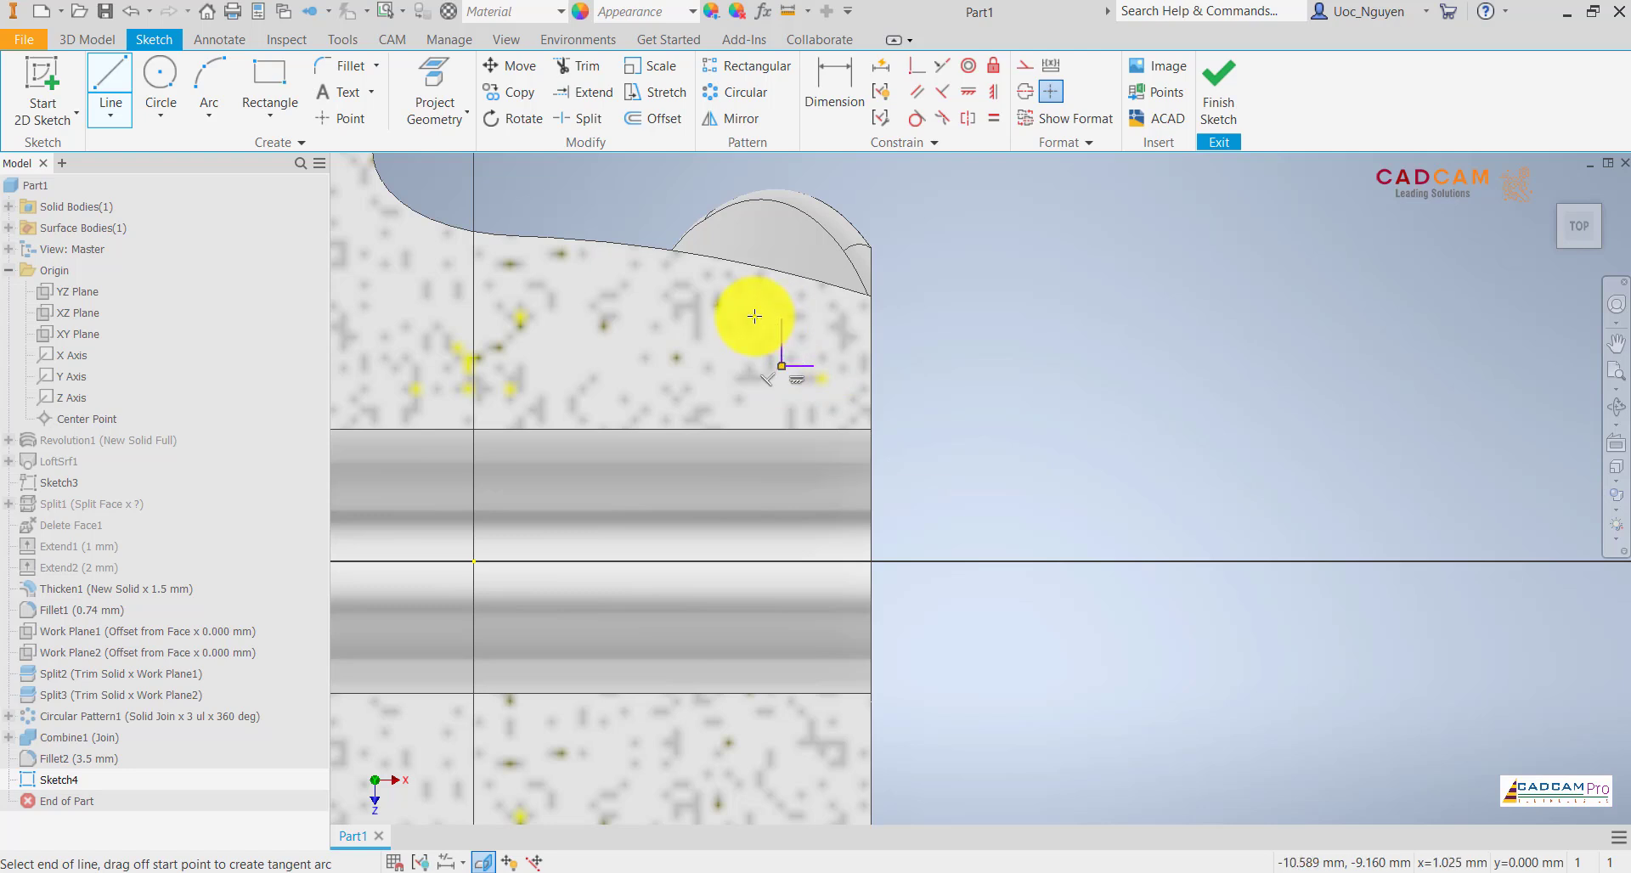
pyautogui.click(781, 319)
pyautogui.click(754, 319)
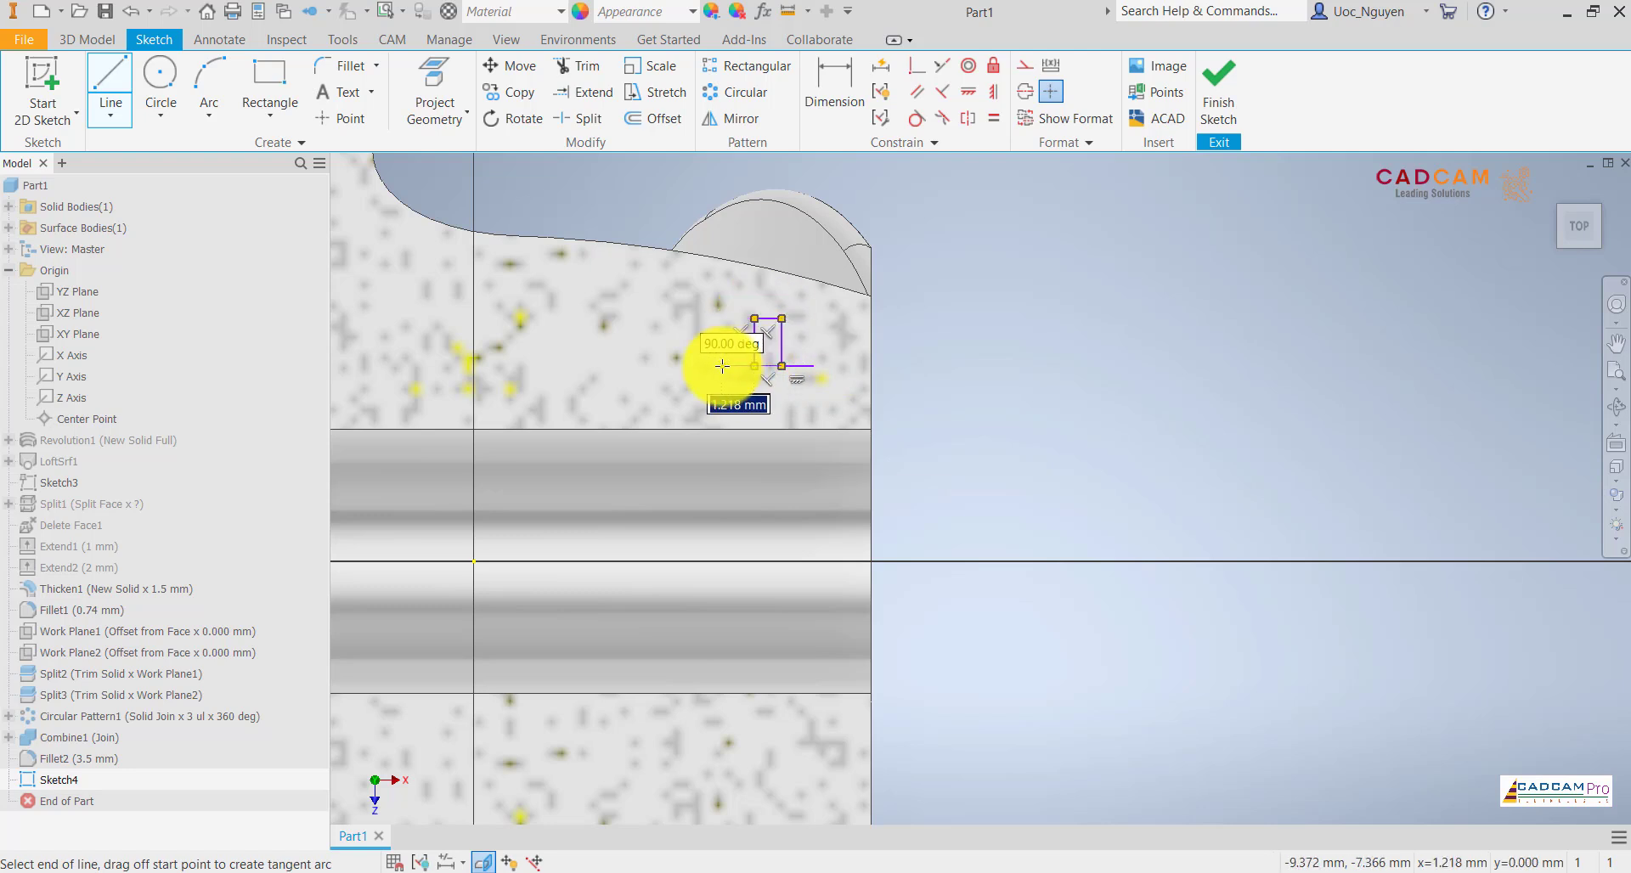
pyautogui.click(722, 367)
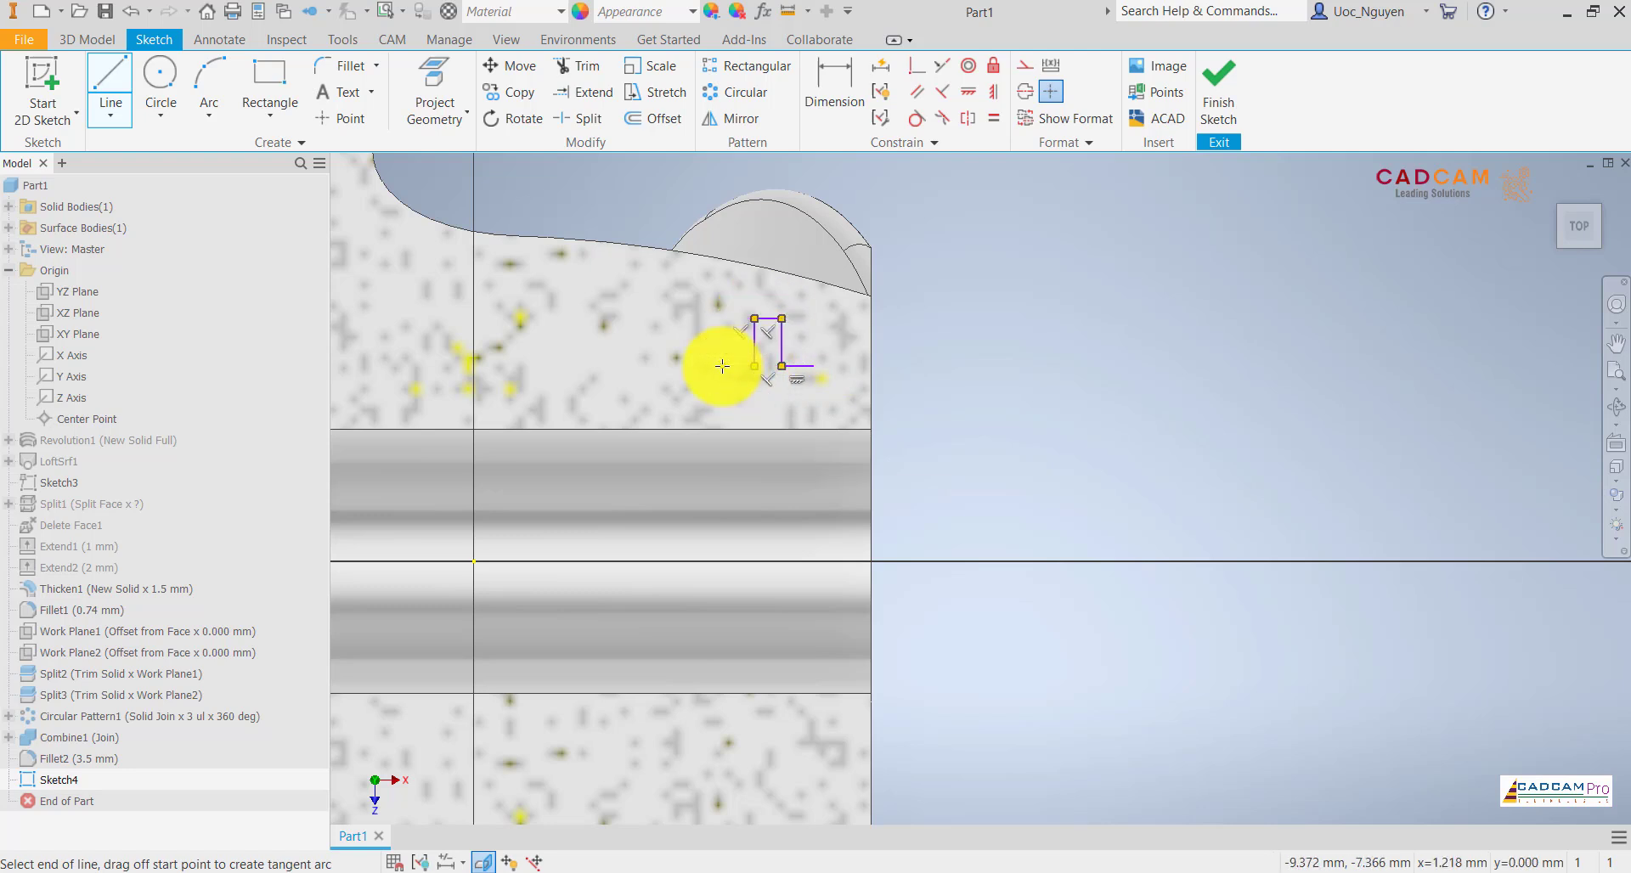
pyautogui.doubleClick(722, 517)
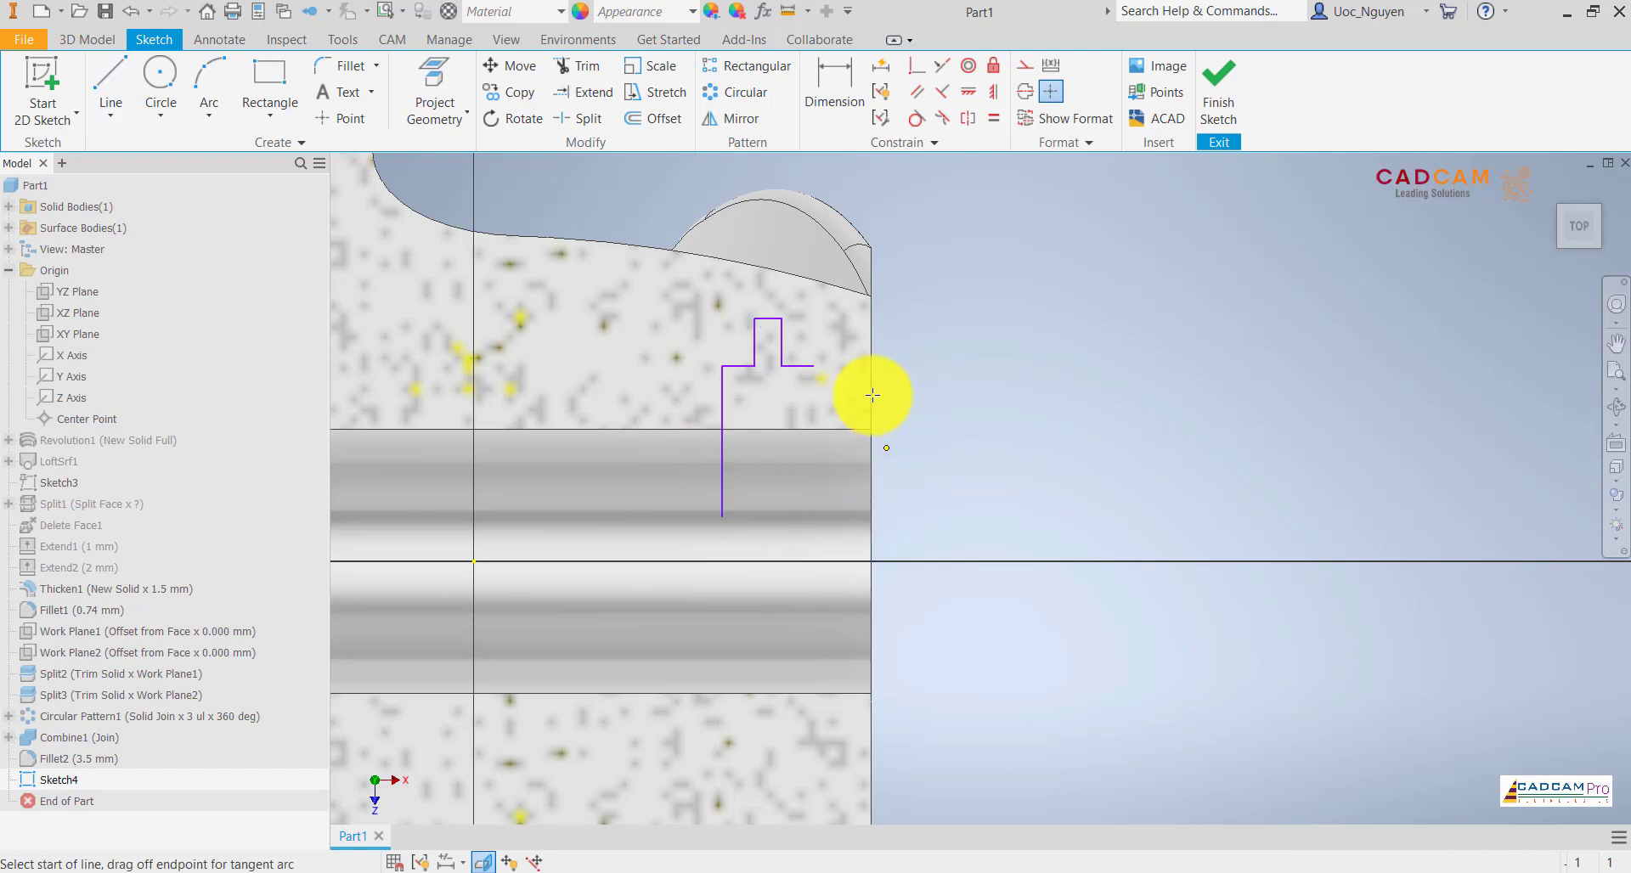
# - Draw the right edge down to the bore to close the keyway profile
pyautogui.click(813, 366)
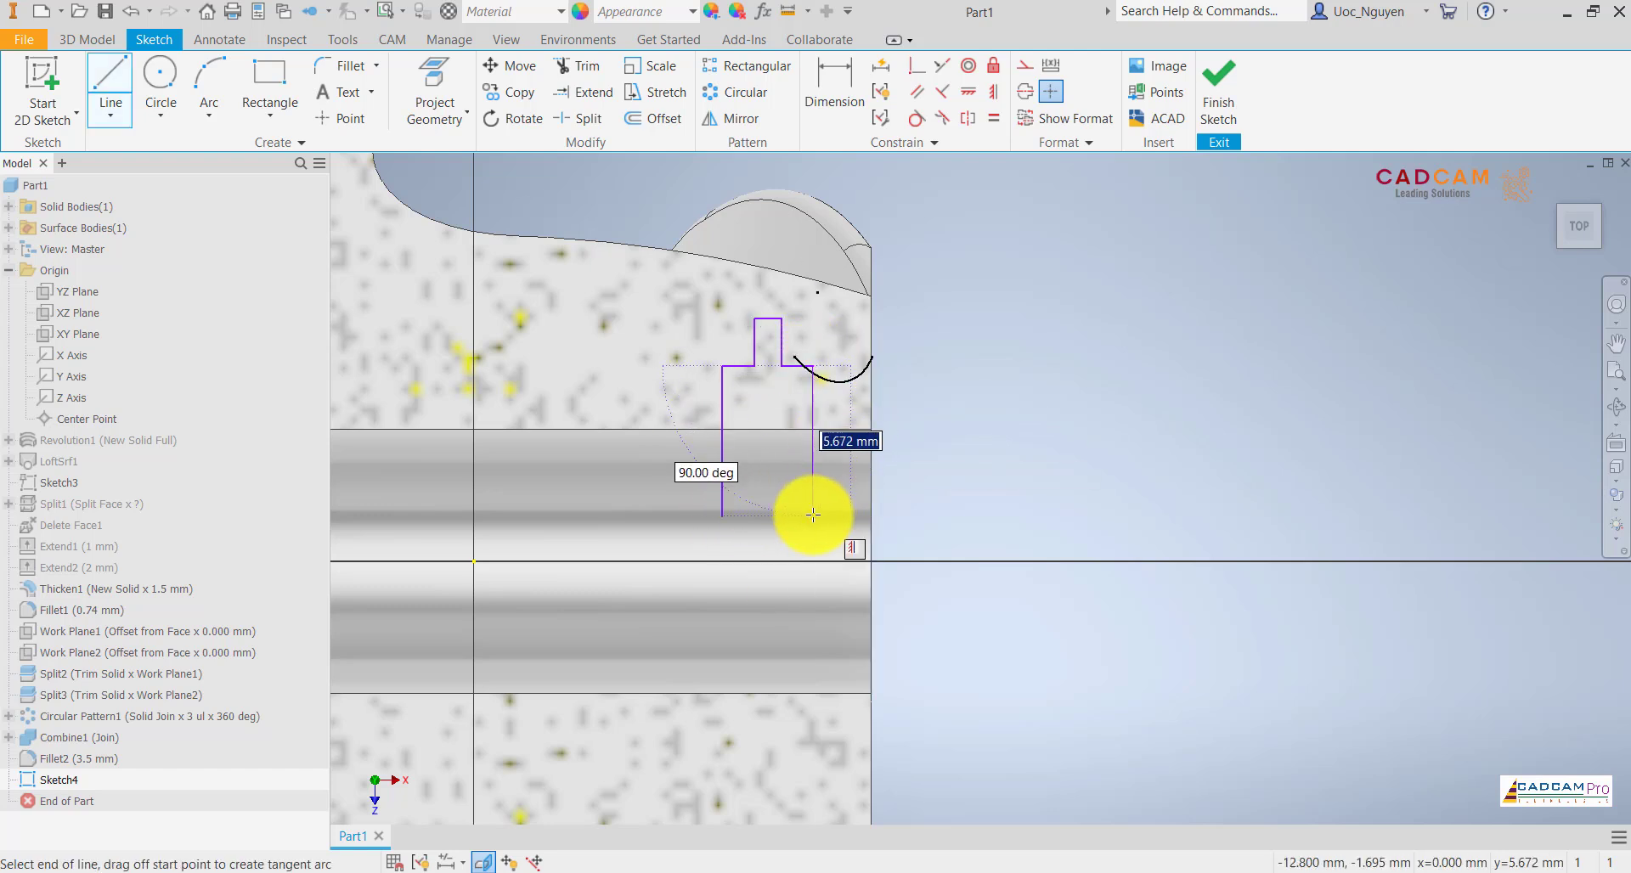
pyautogui.click(813, 516)
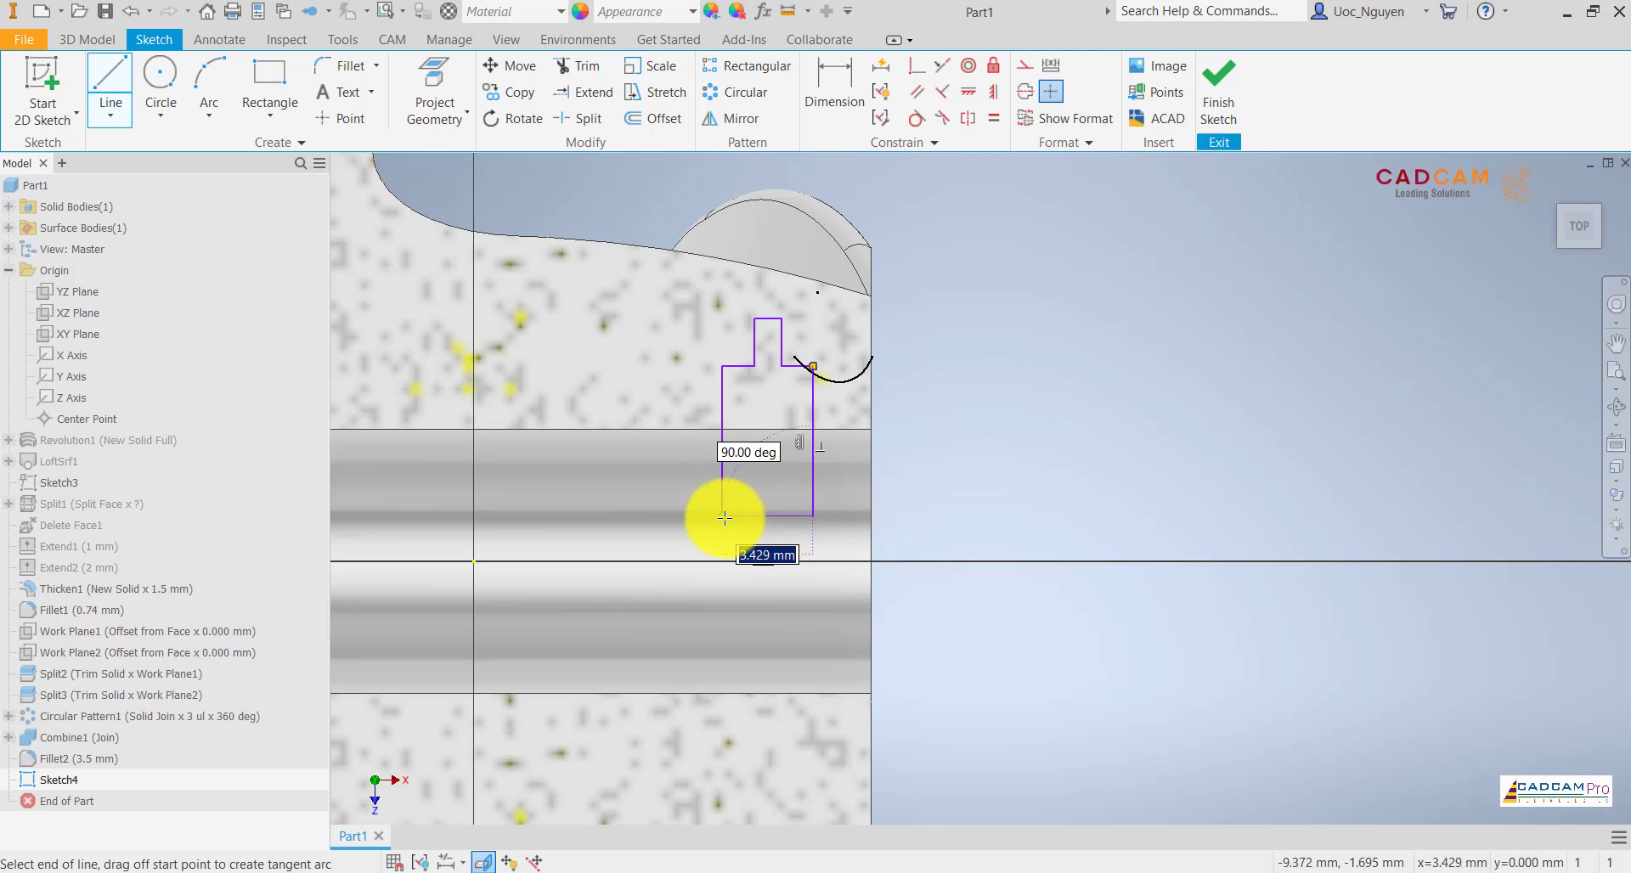
pyautogui.doubleClick(723, 517)
pyautogui.moveTo(971, 428); pyautogui.dragTo(1002, 425, button='middle')
pyautogui.press('Escape')
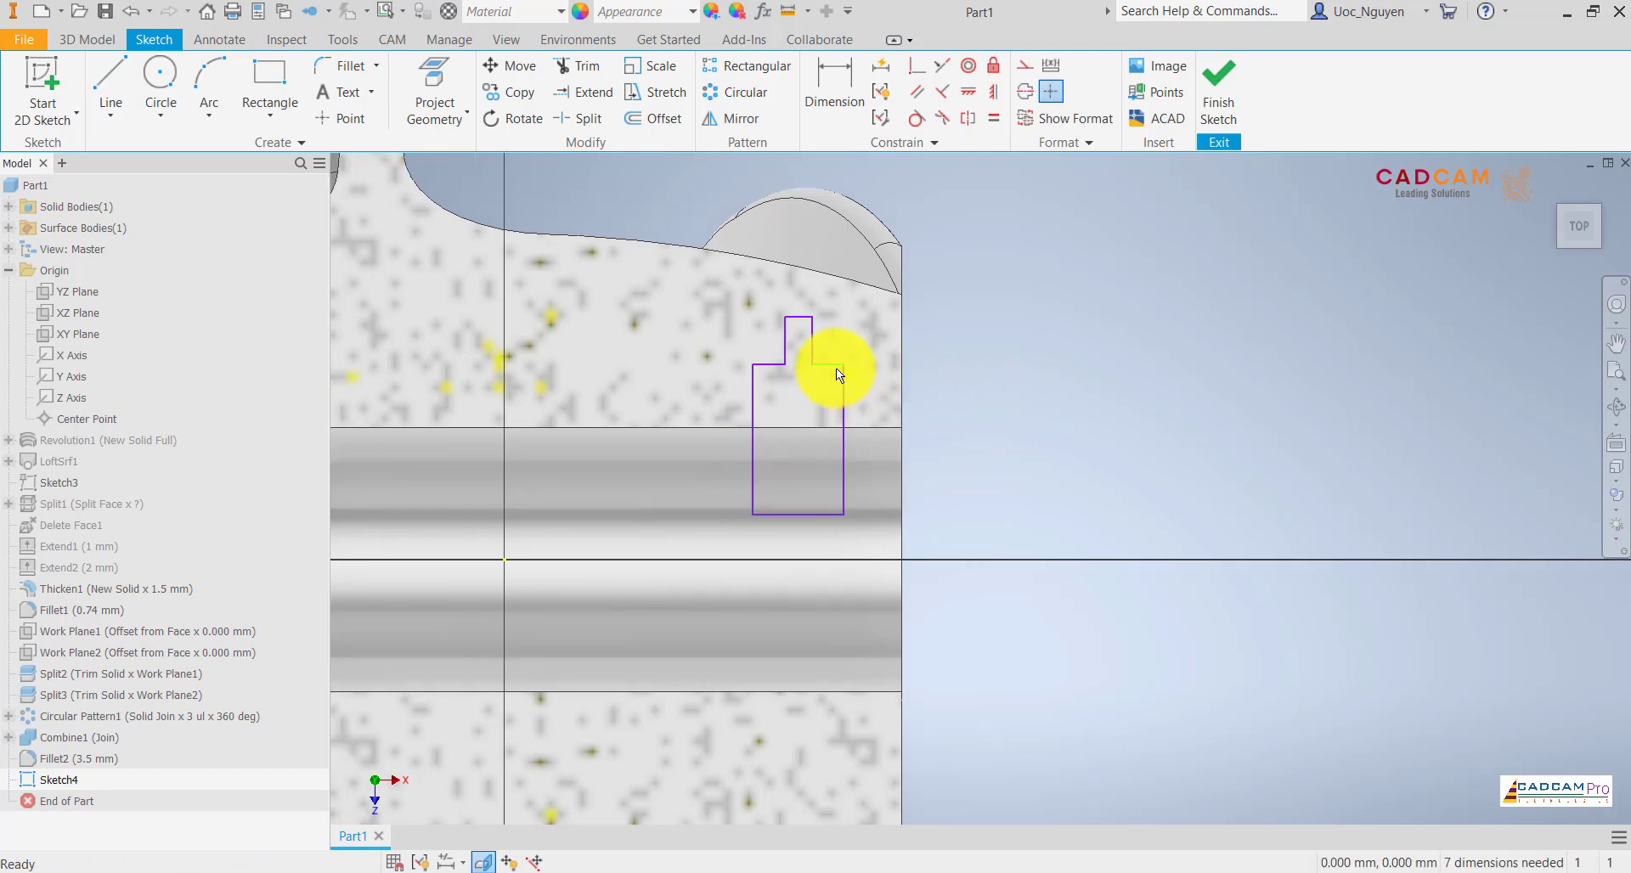
pyautogui.scroll(2, 836, 369)
pyautogui.click(824, 456)
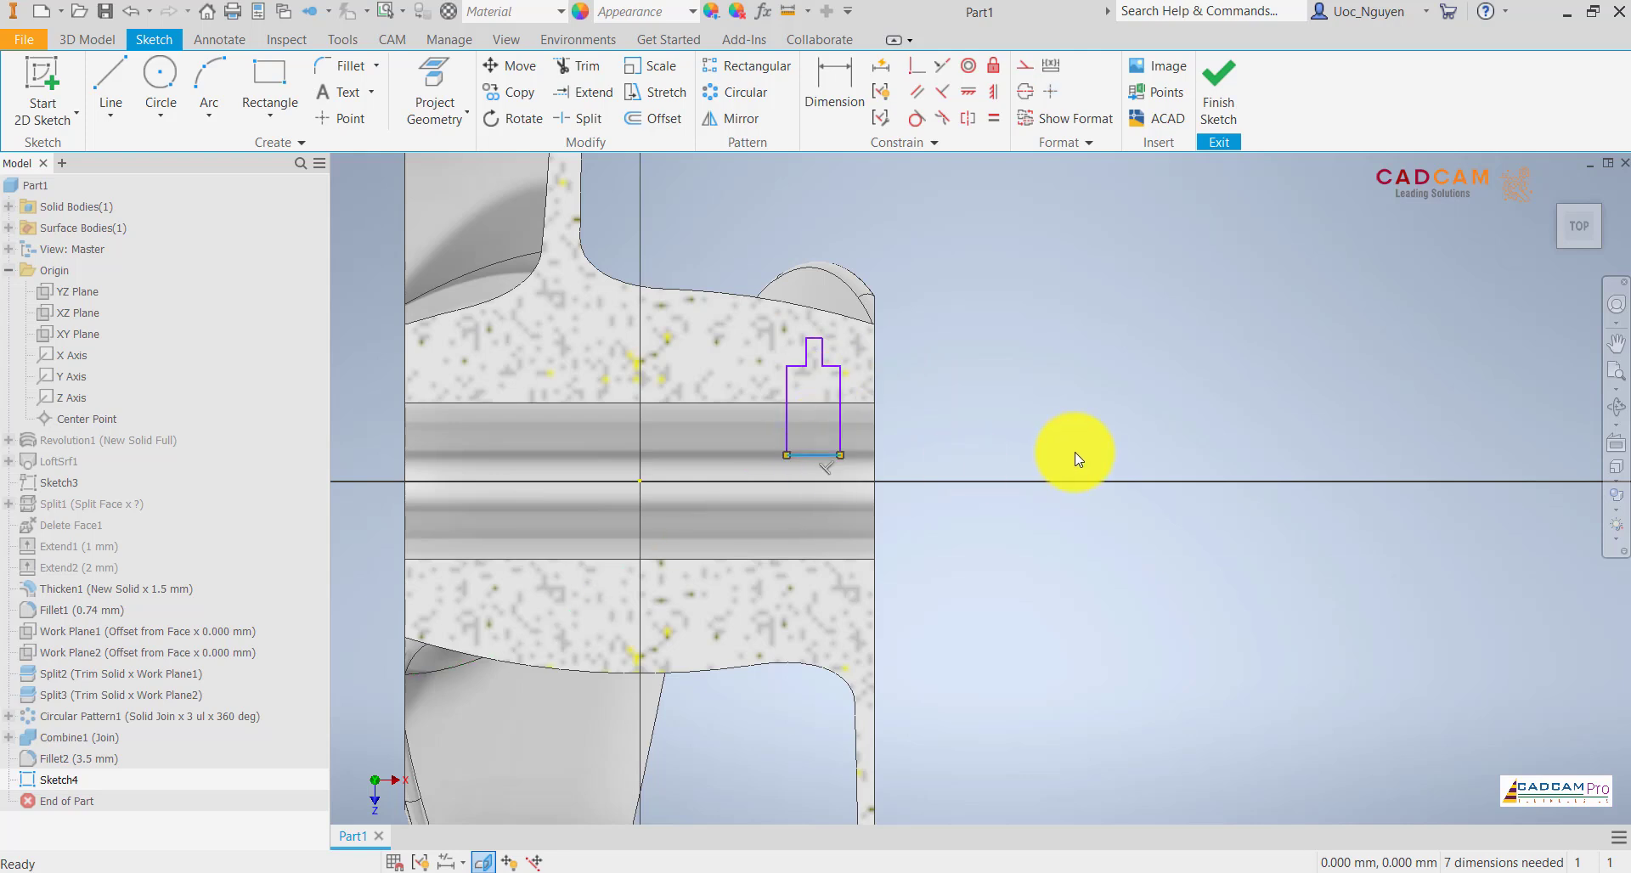
# - Project the horizontal centre plane into Sketch4 as a reference line
pyautogui.click(436, 80)
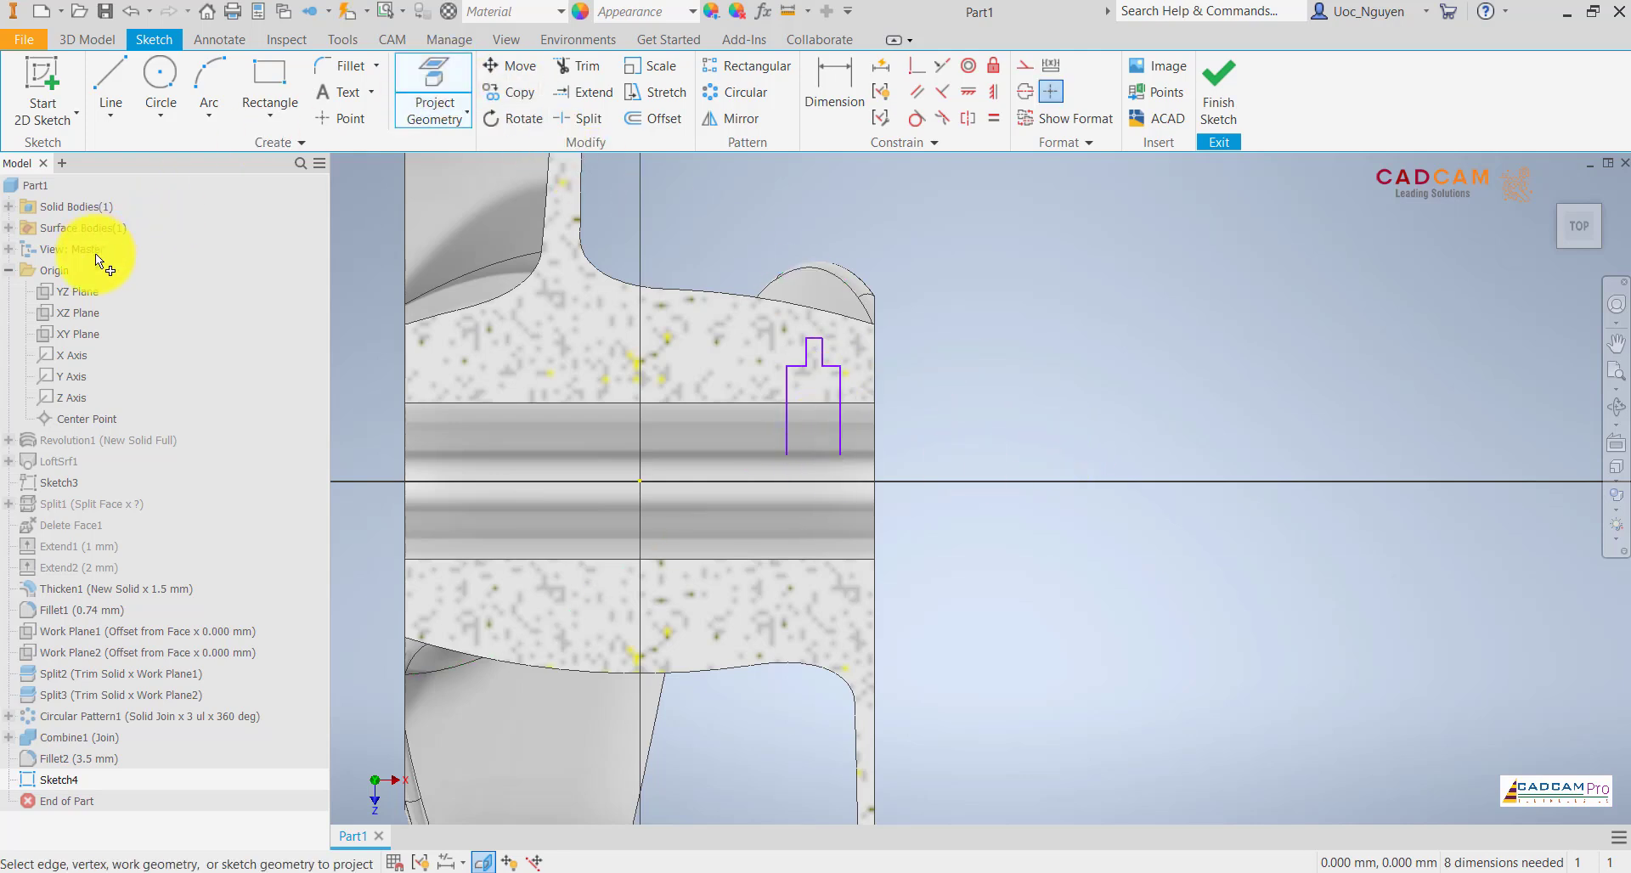
pyautogui.click(83, 329)
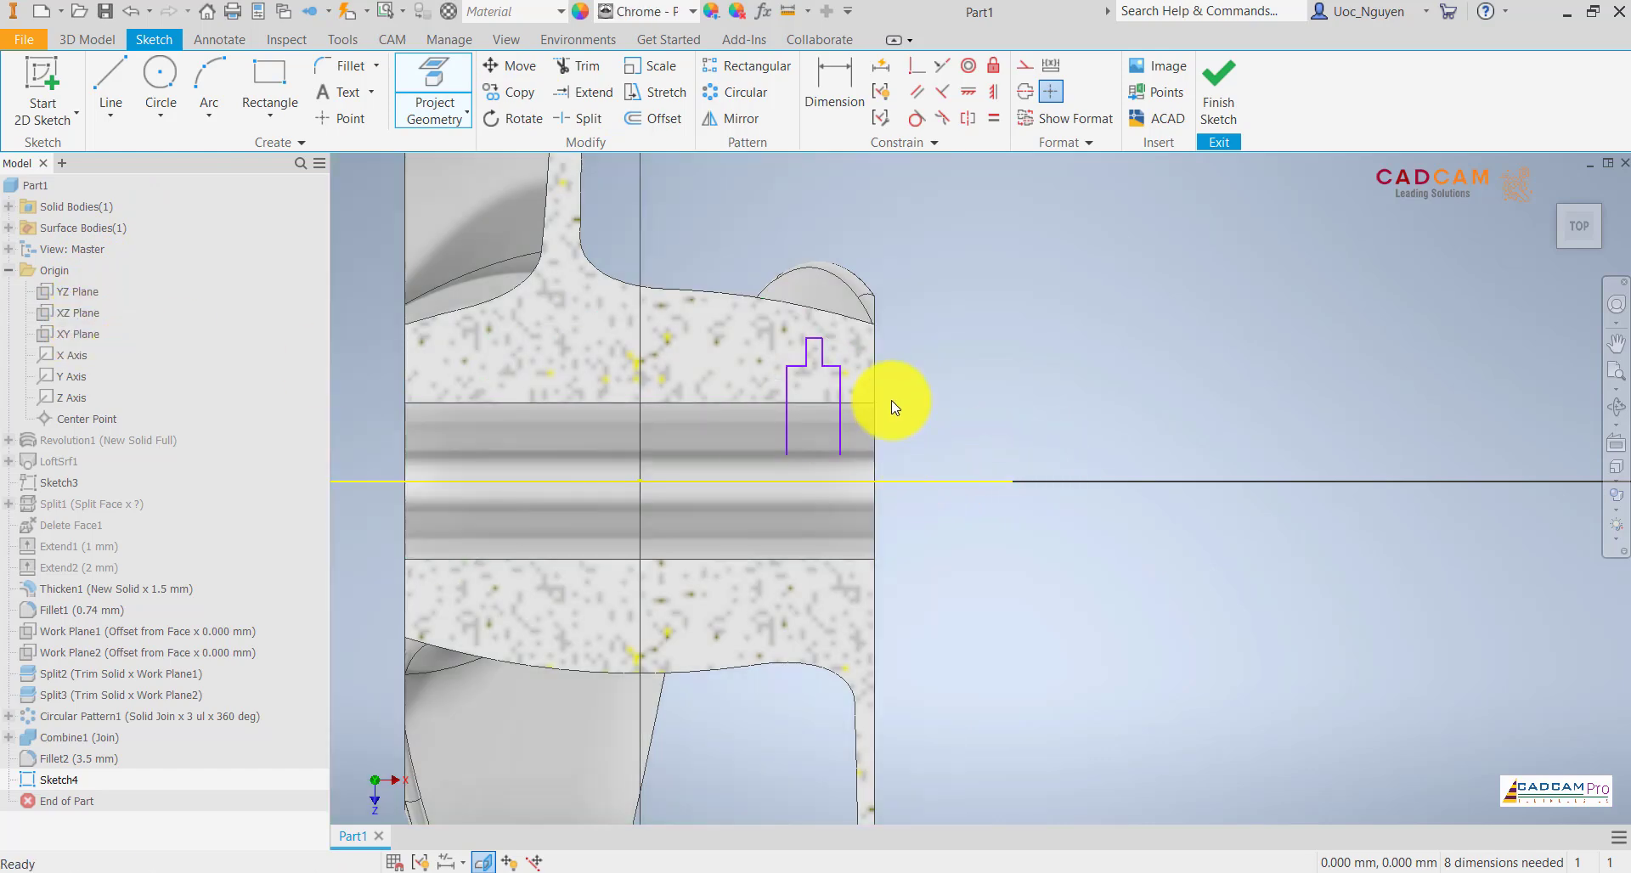
pyautogui.scroll(-2, 890, 408)
pyautogui.press('Escape')
pyautogui.moveTo(935, 445); pyautogui.dragTo(972, 409, button='middle')
pyautogui.press('d')
pyautogui.scroll(3, 1023, 382)
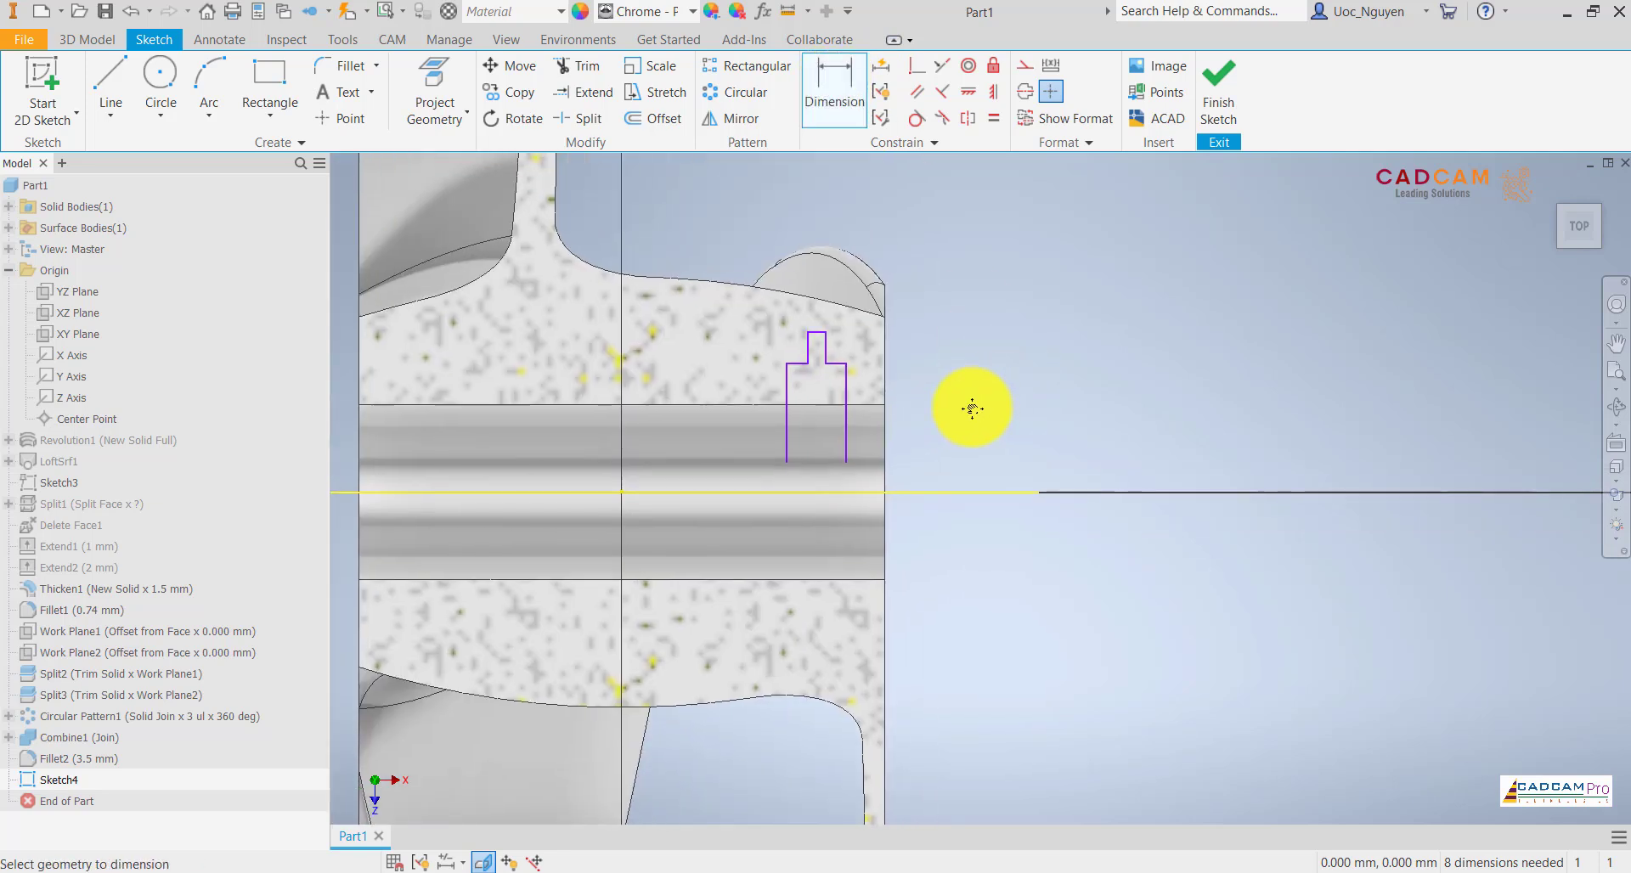
pyautogui.press('Escape')
pyautogui.moveTo(972, 409); pyautogui.dragTo(990, 412, button='middle')
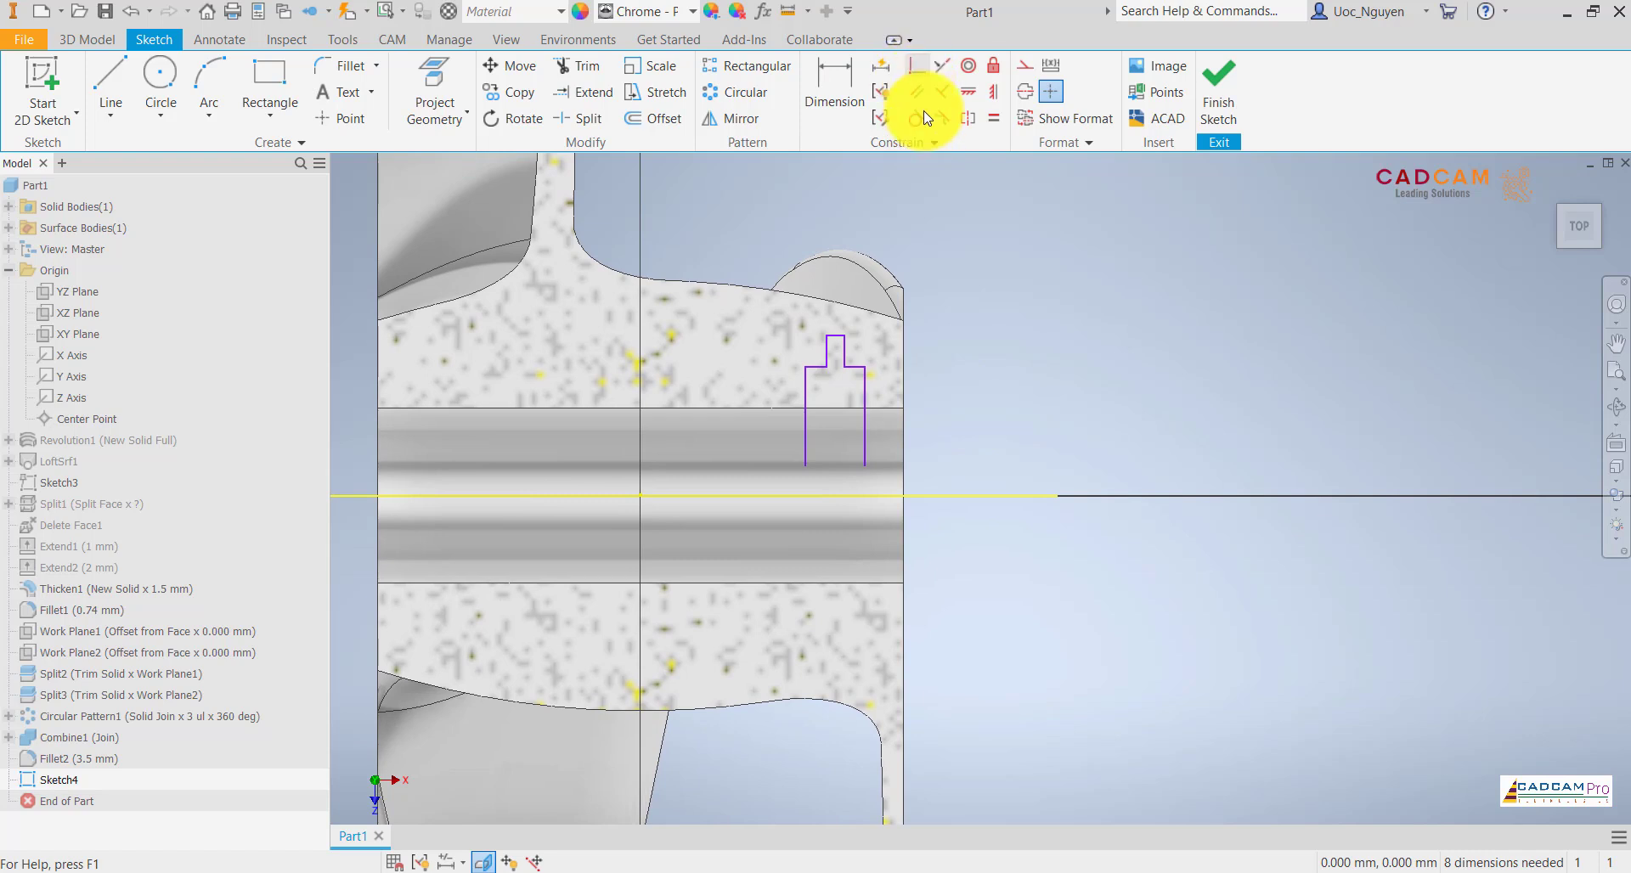
# - Make both bottom line ends coincident with the projected centre line
pyautogui.click(871, 462)
pyautogui.click(864, 497)
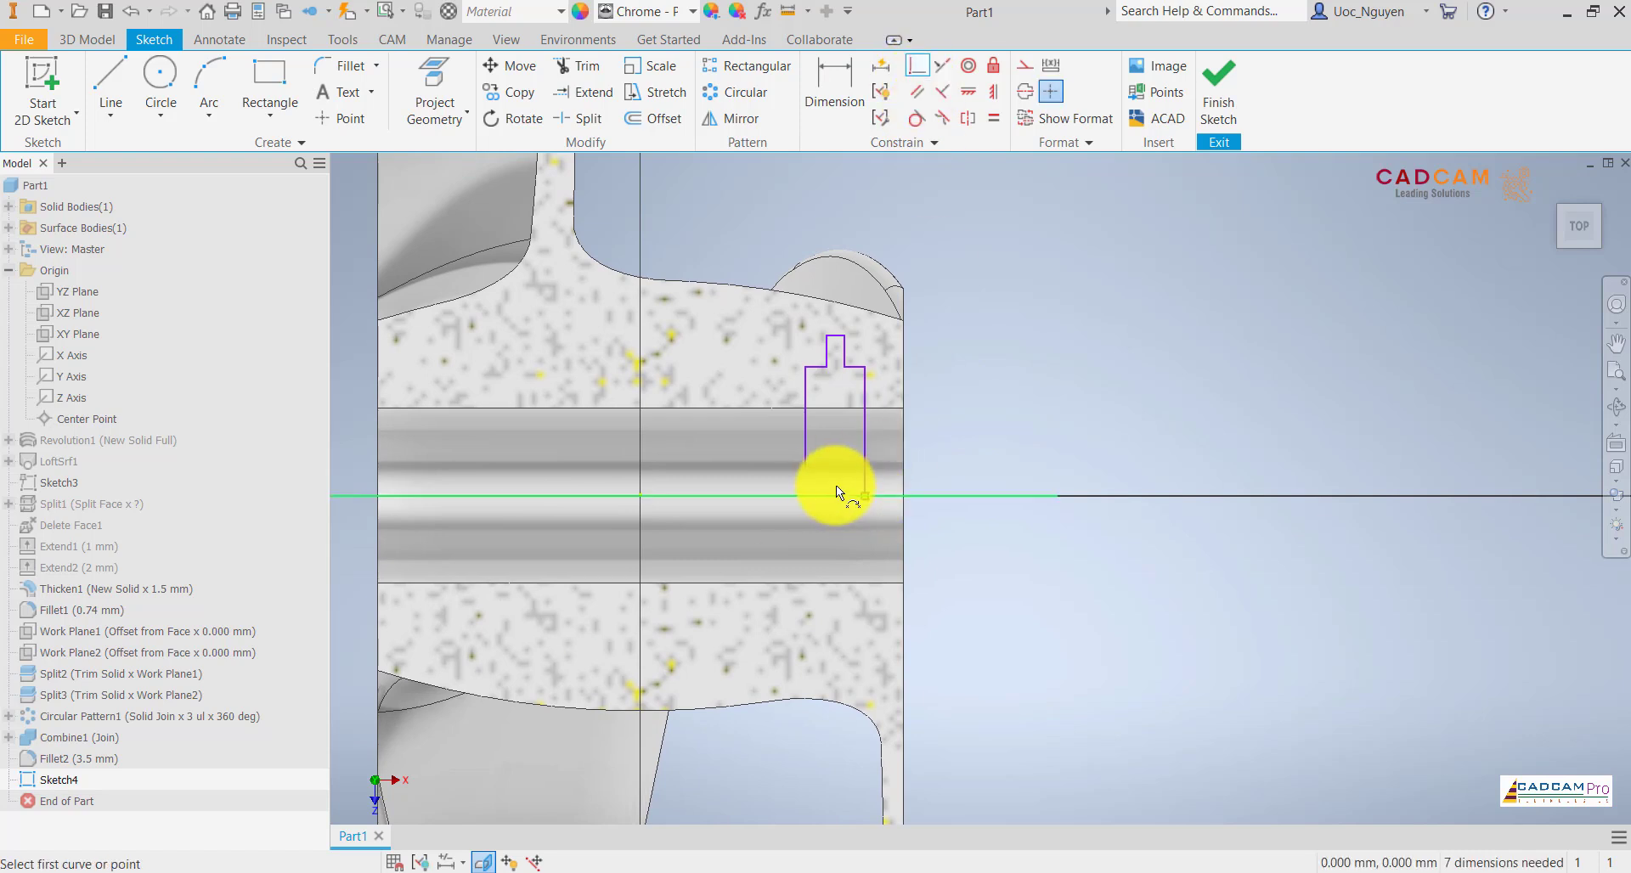
pyautogui.click(808, 471)
pyautogui.click(811, 497)
pyautogui.scroll(-3, 865, 358)
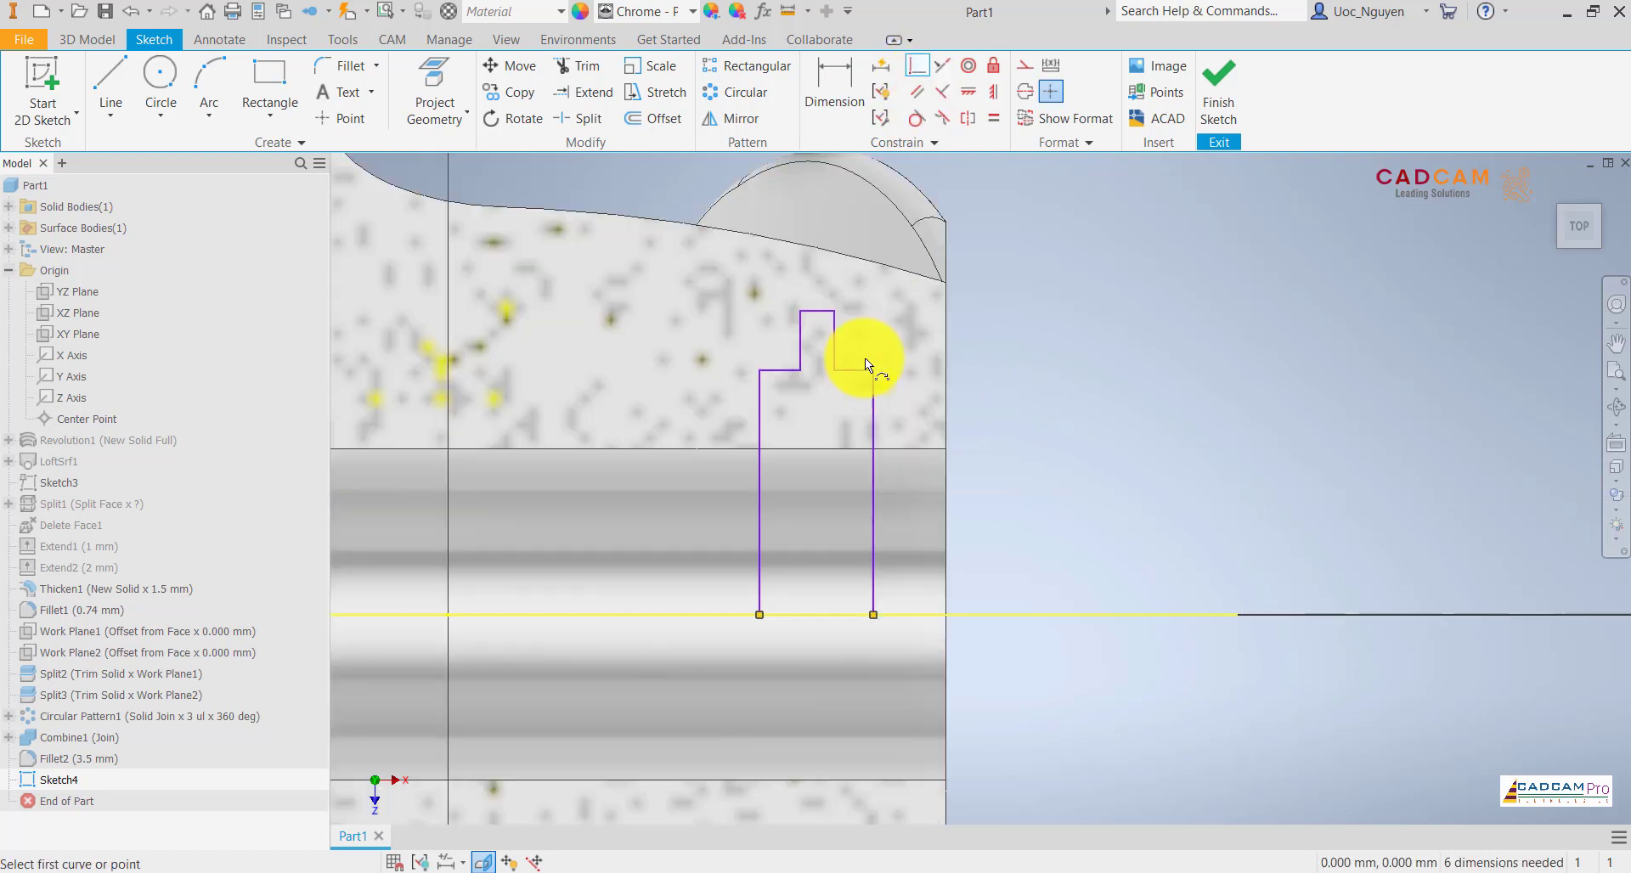
pyautogui.press('Escape')
# - Dimension the top notch width to 0.5
pyautogui.click(855, 103)
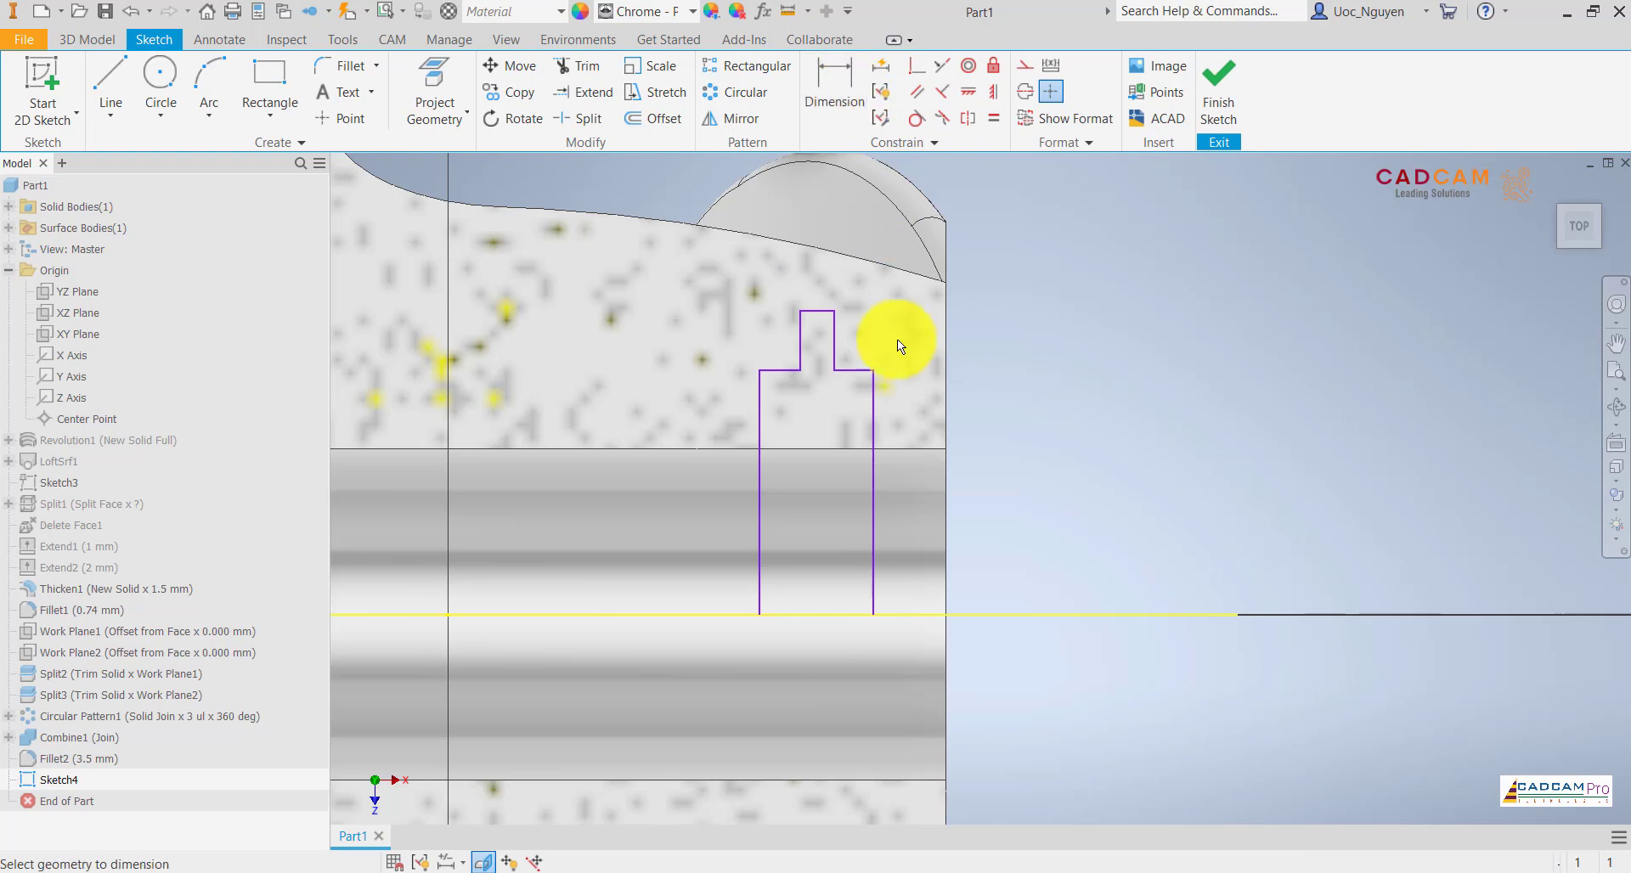
pyautogui.click(866, 273)
pyautogui.write('5')
pyautogui.press('Return')
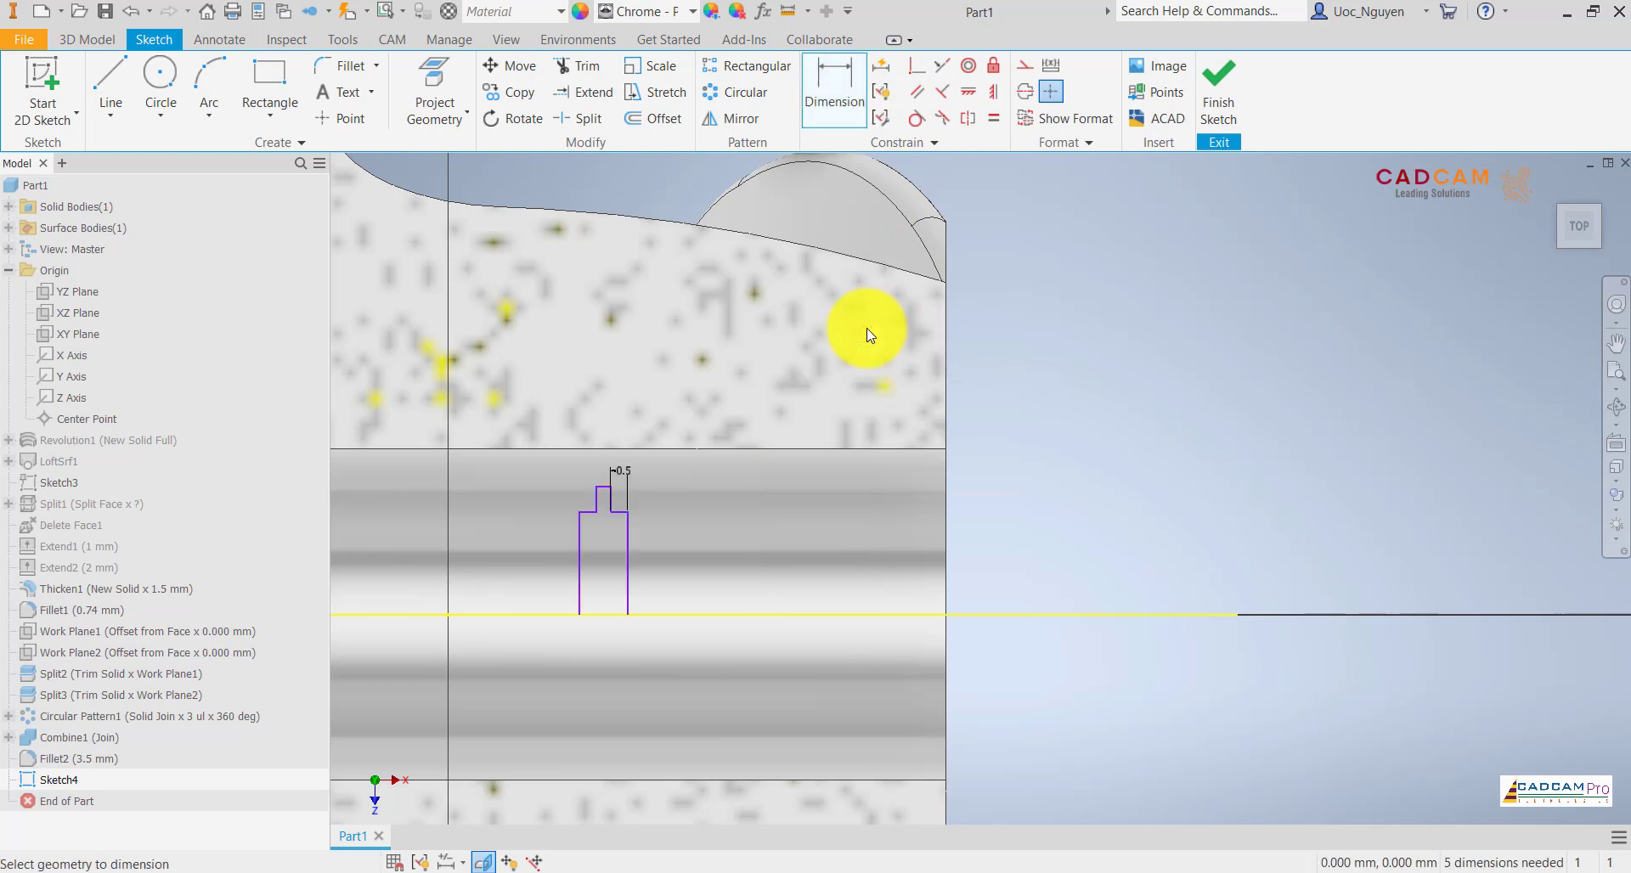
pyautogui.scroll(2, 849, 459)
pyautogui.scroll(2, 809, 412)
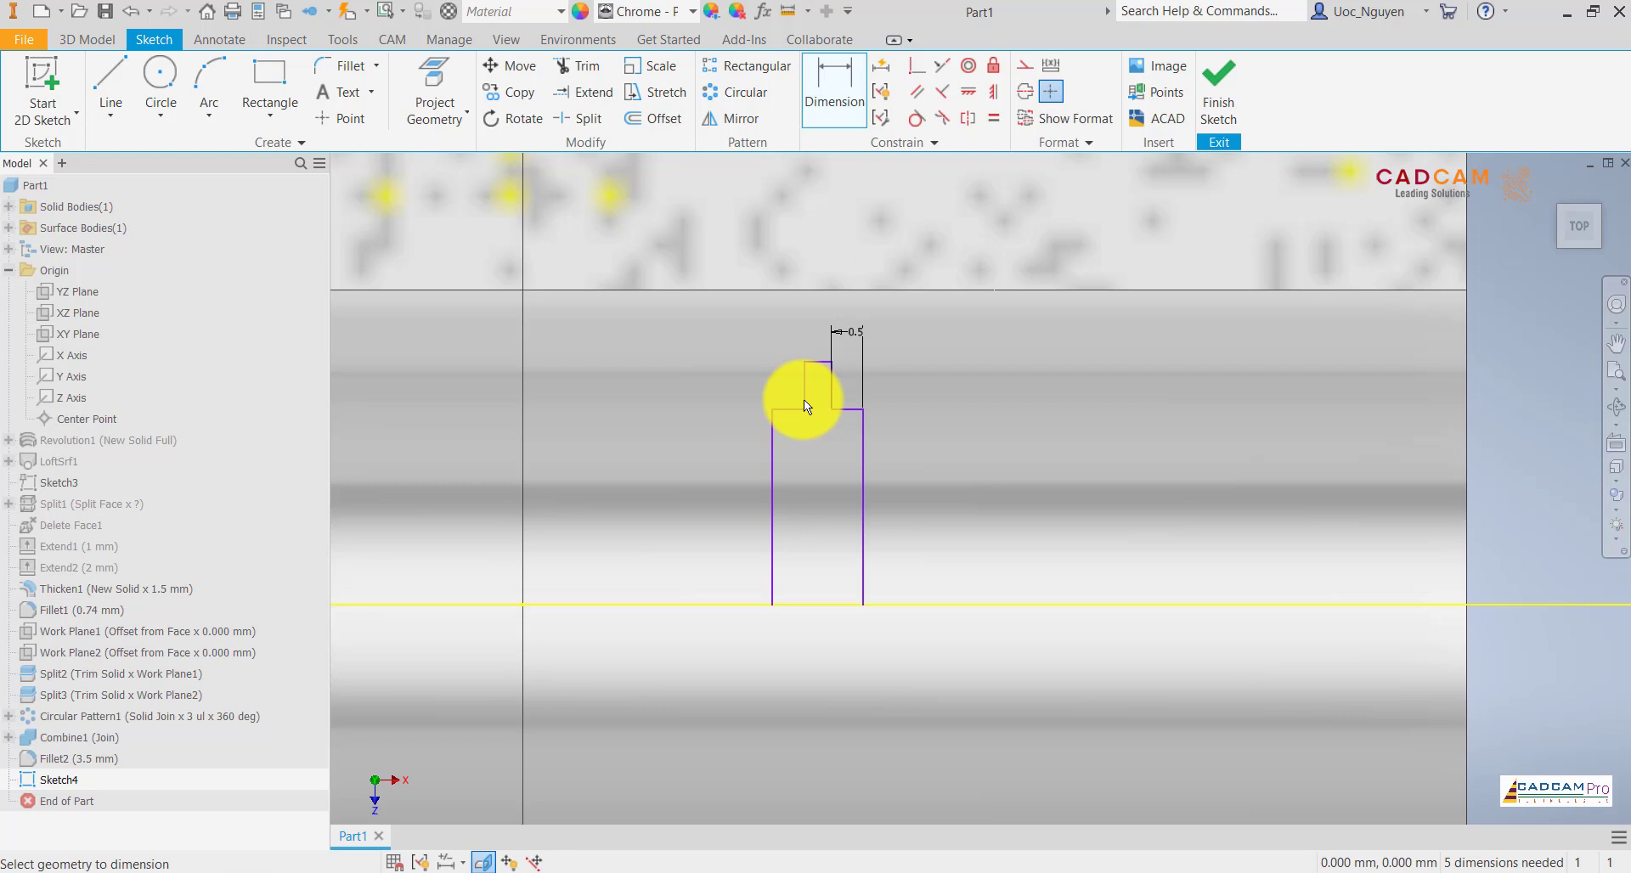
# - Make the short step lines and top notch line equal in length
pyautogui.click(994, 118)
pyautogui.click(856, 410)
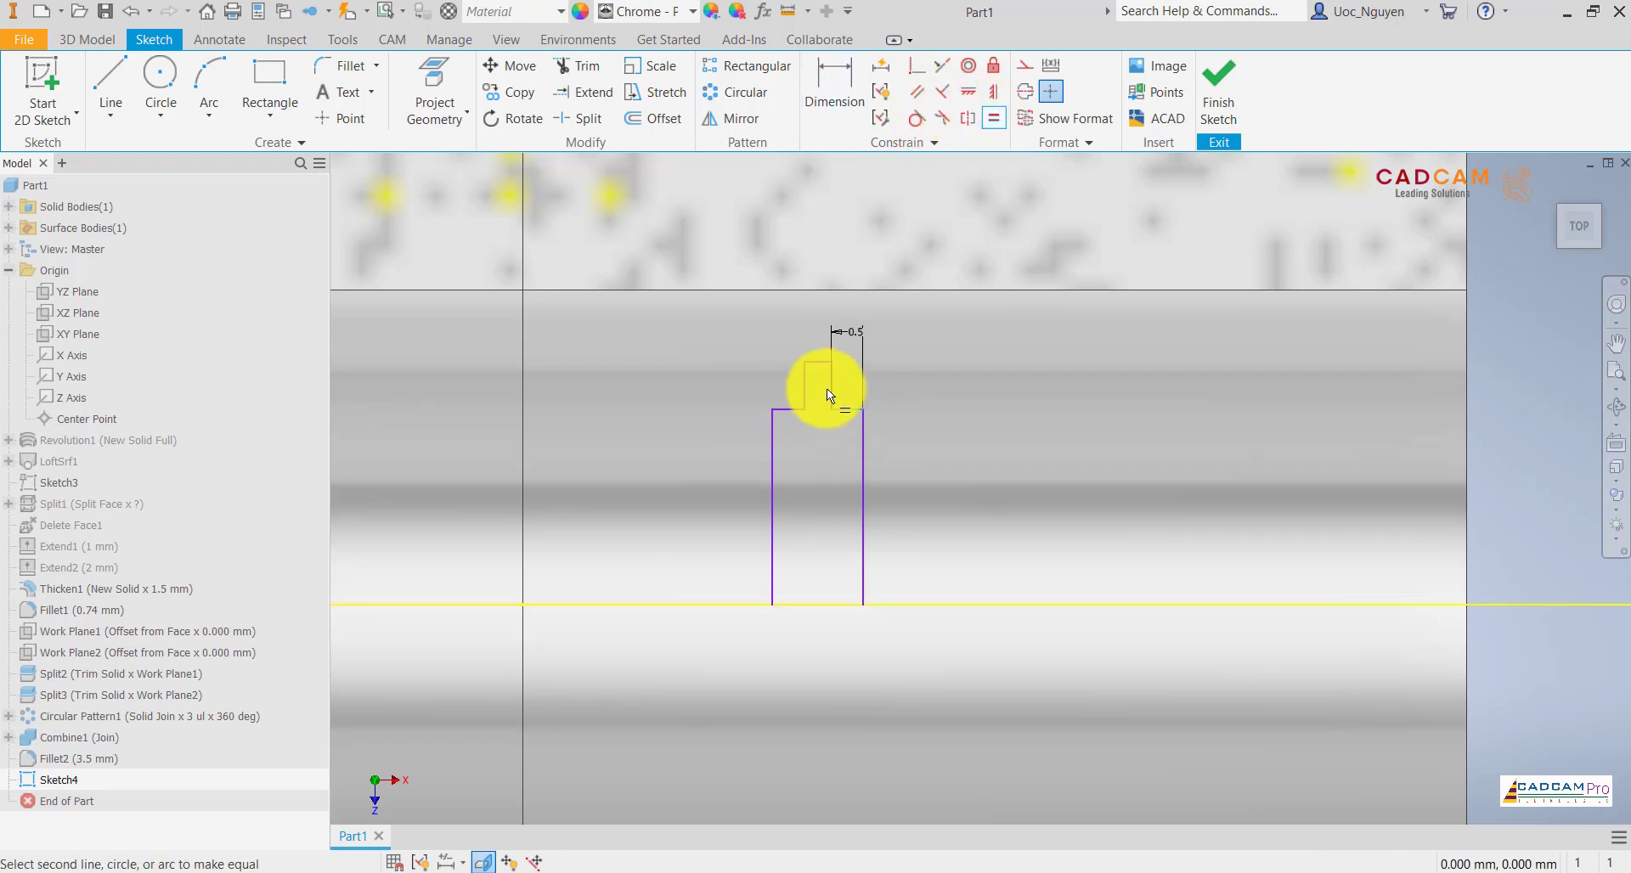
pyautogui.click(818, 364)
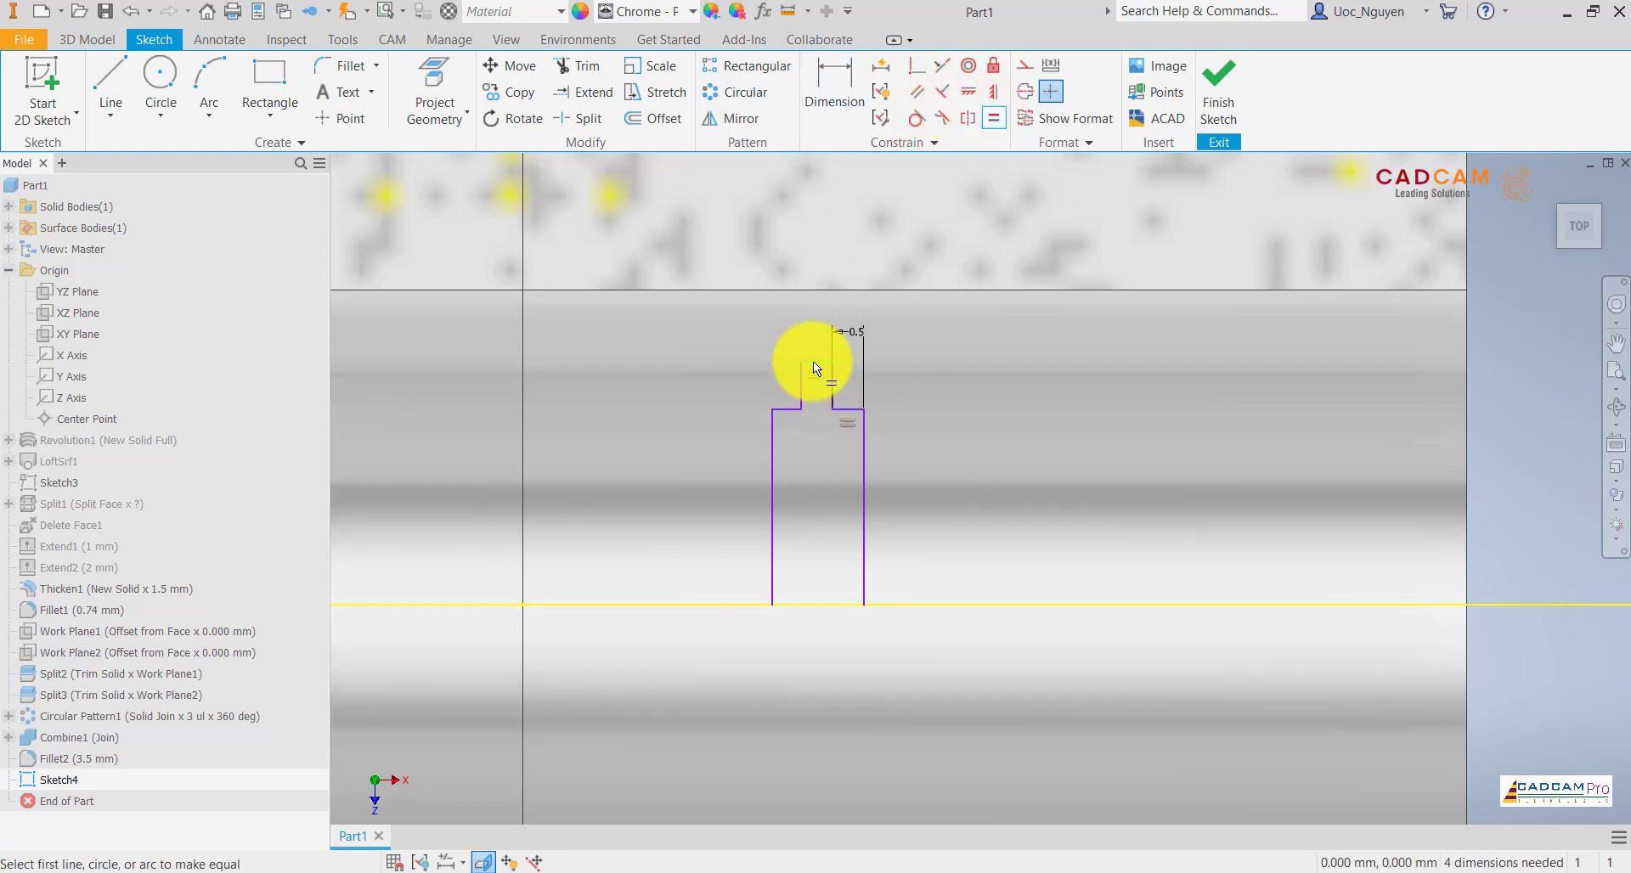
pyautogui.click(795, 408)
# - Constrain the step line horizontal and begin its height dimension
pyautogui.click(834, 90)
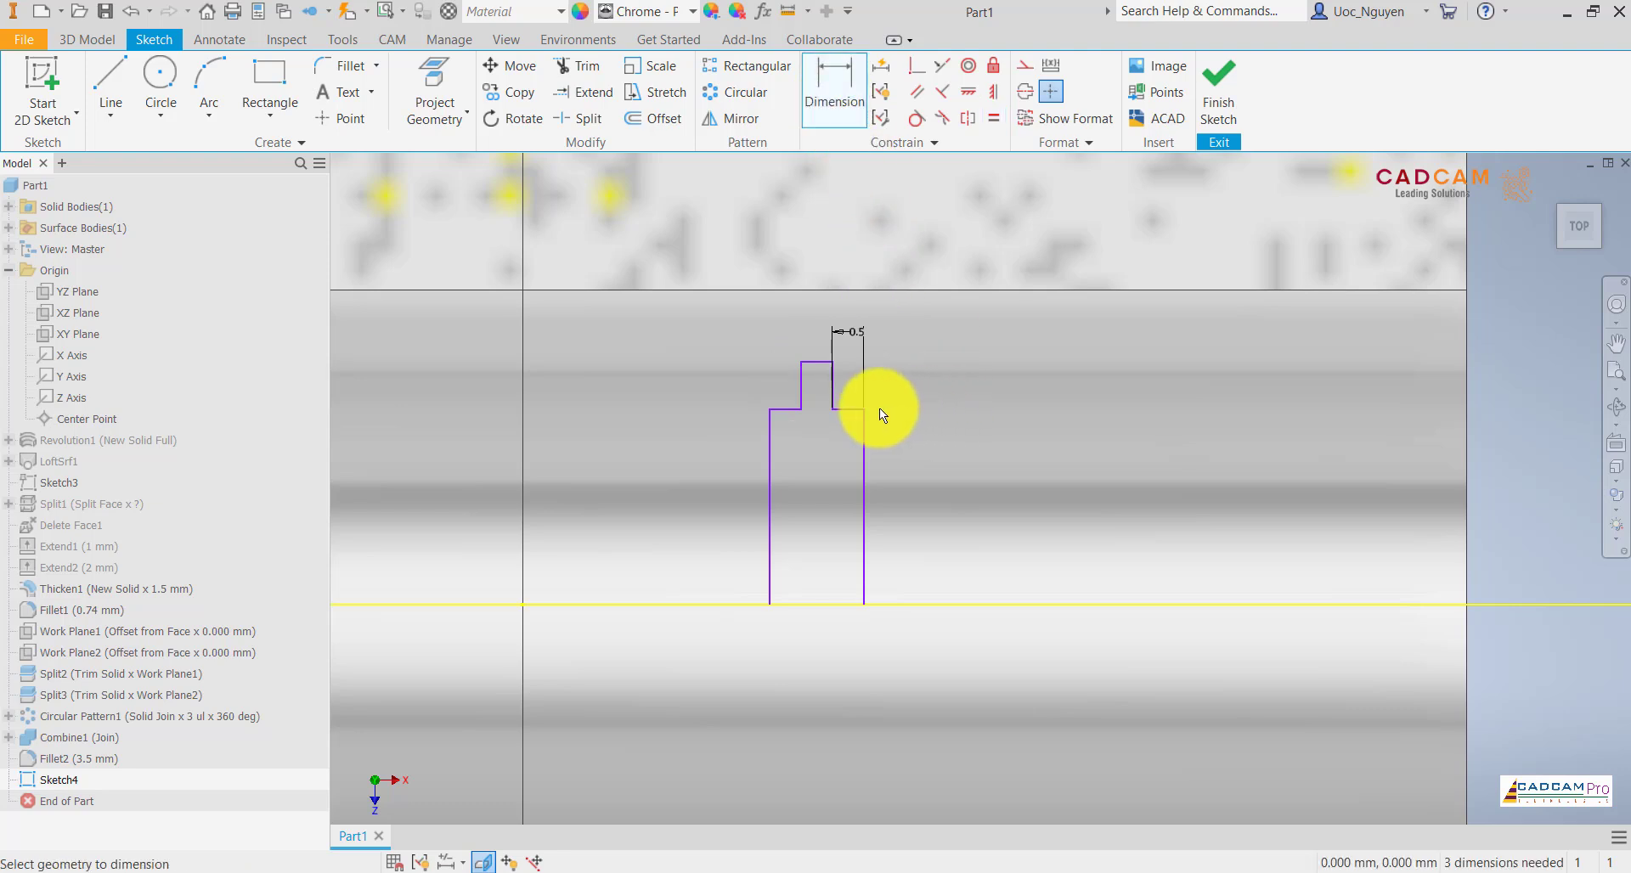
pyautogui.click(853, 408)
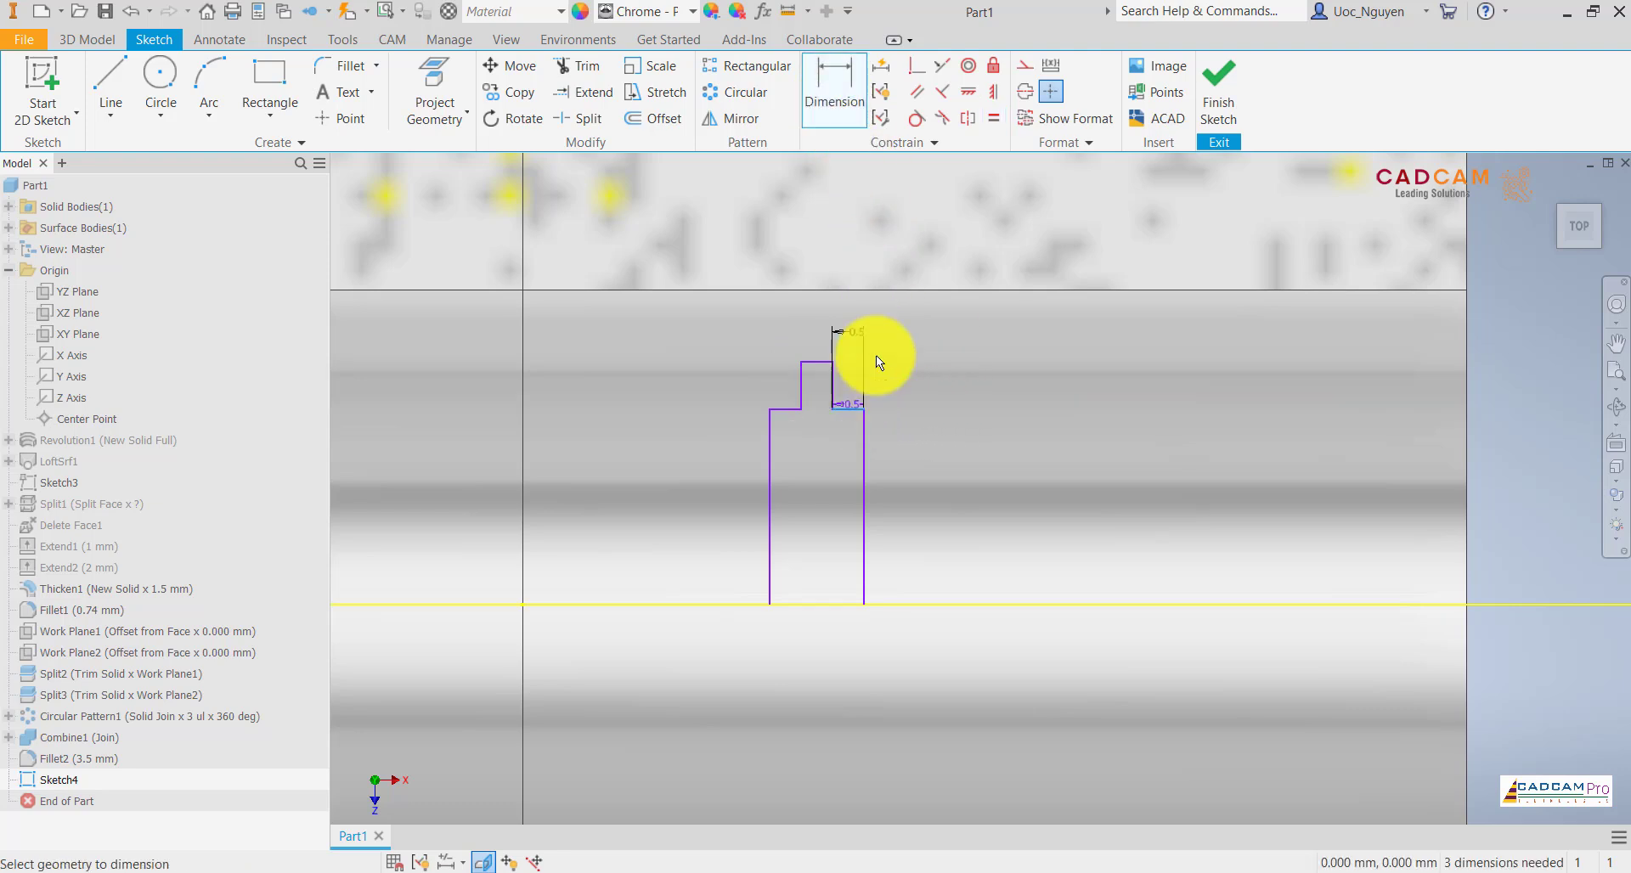
pyautogui.click(970, 93)
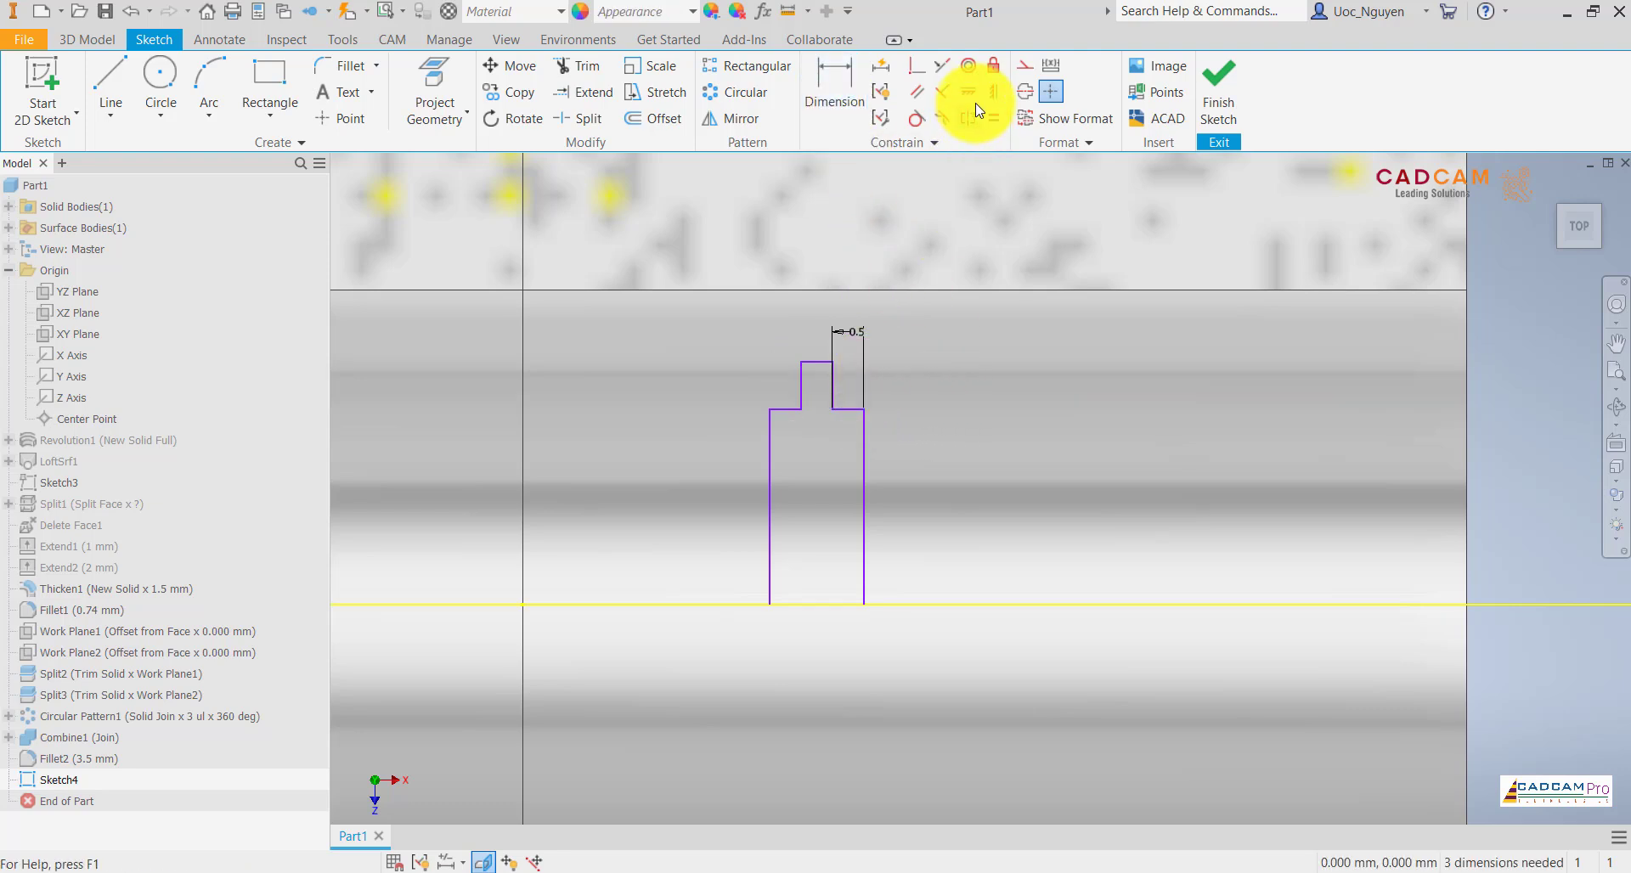
pyautogui.click(803, 411)
pyautogui.click(834, 89)
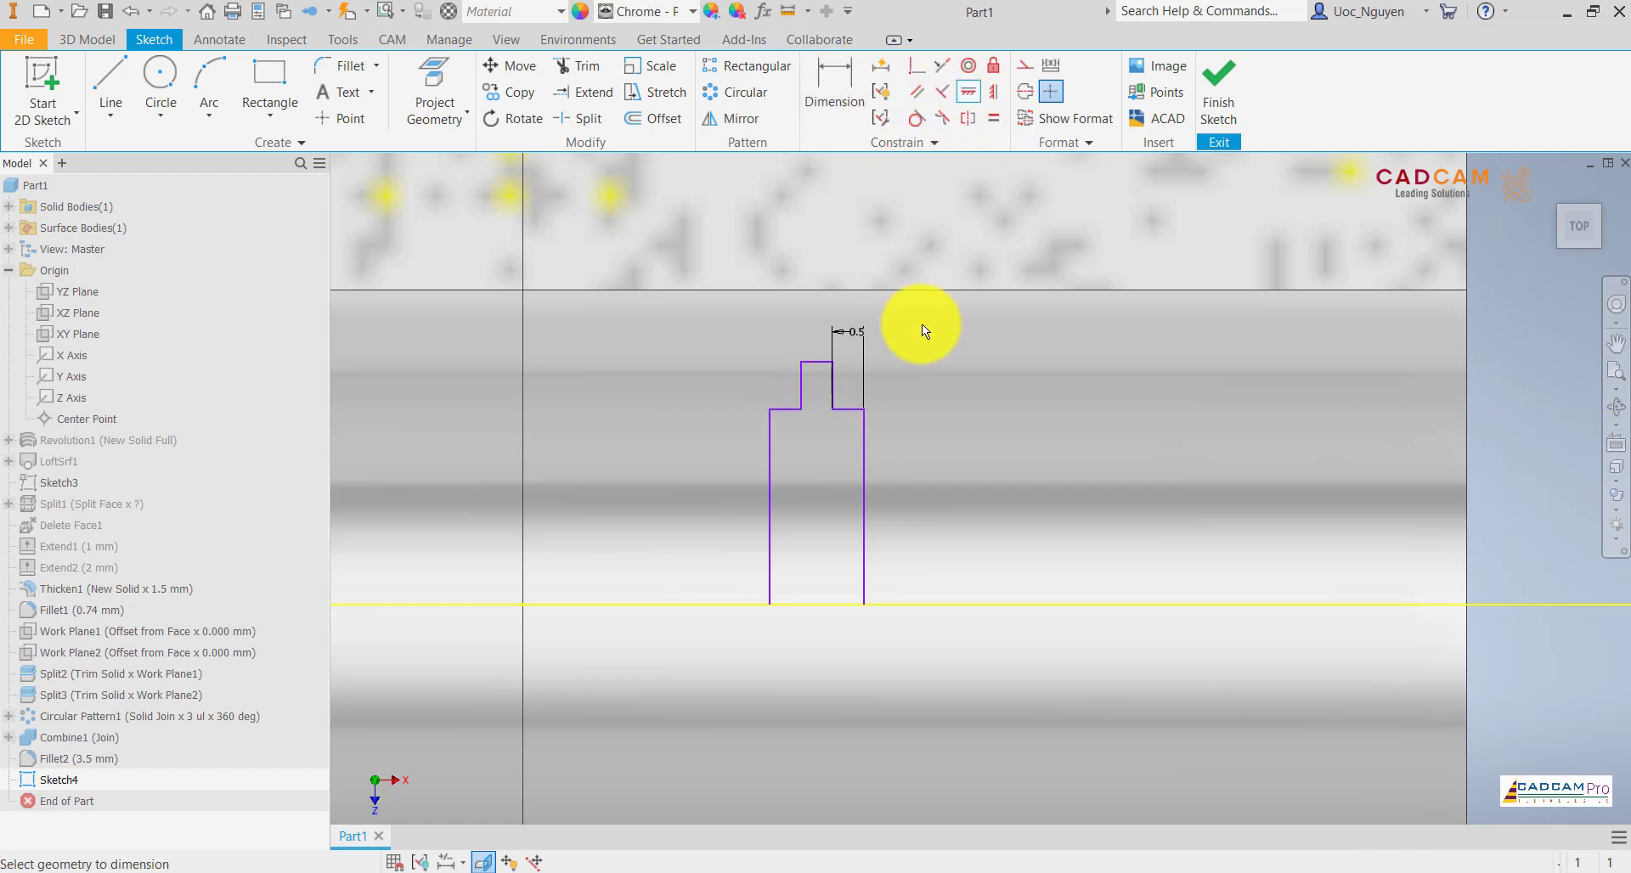
pyautogui.click(853, 408)
pyautogui.scroll(-3, 880, 452)
# - Dimension the step height to 9.5 and the slot bottom to 10 from the axis
pyautogui.click(1166, 508)
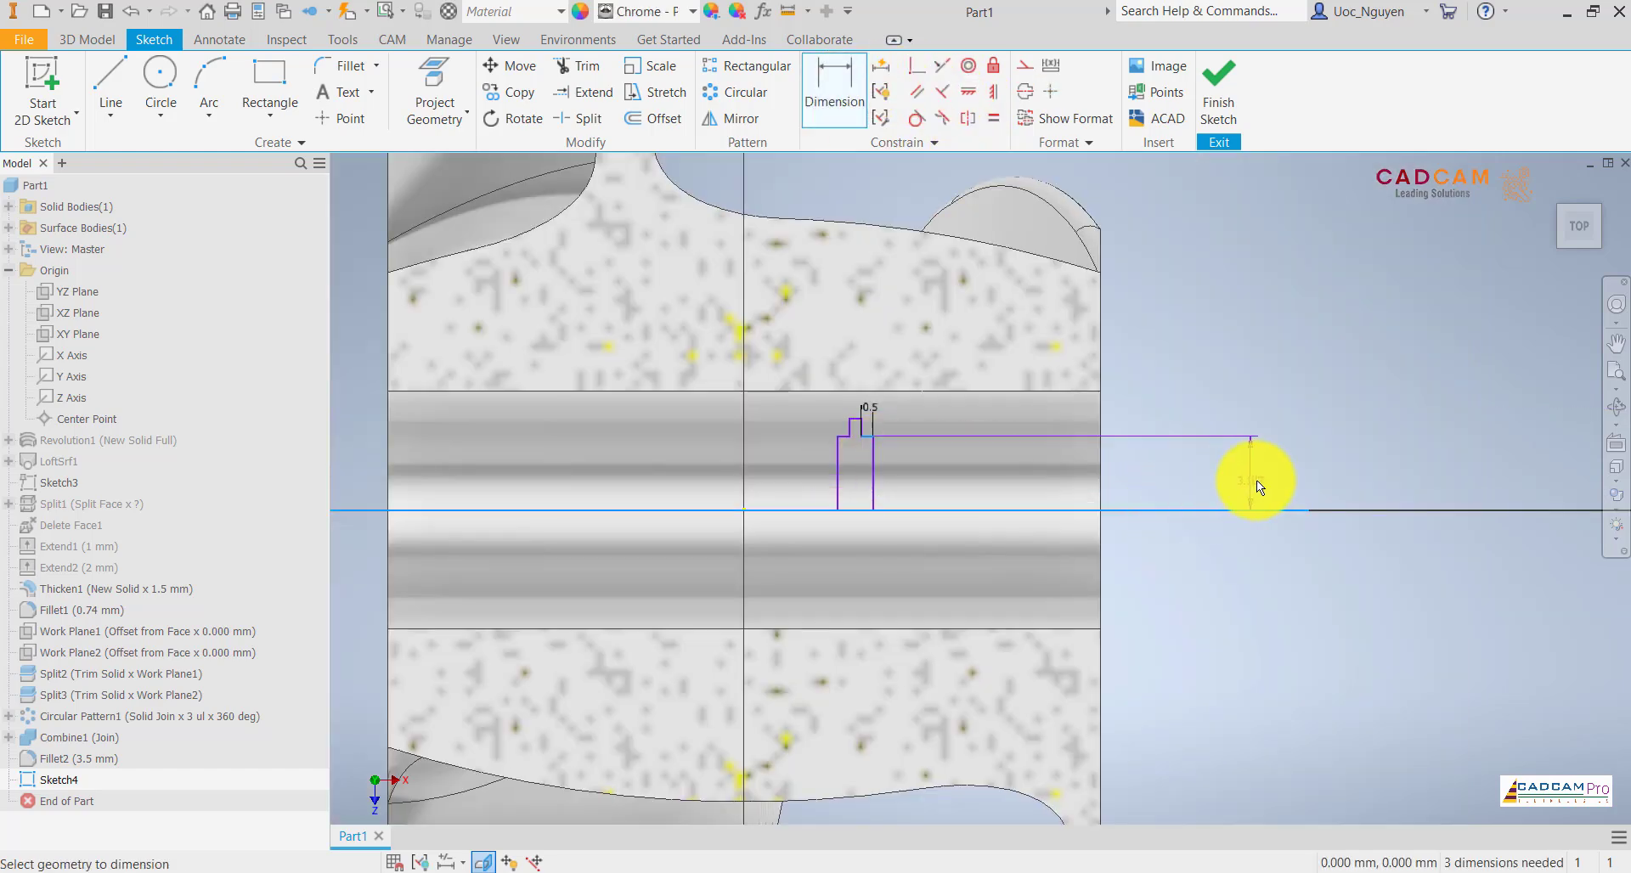
pyautogui.click(1344, 471)
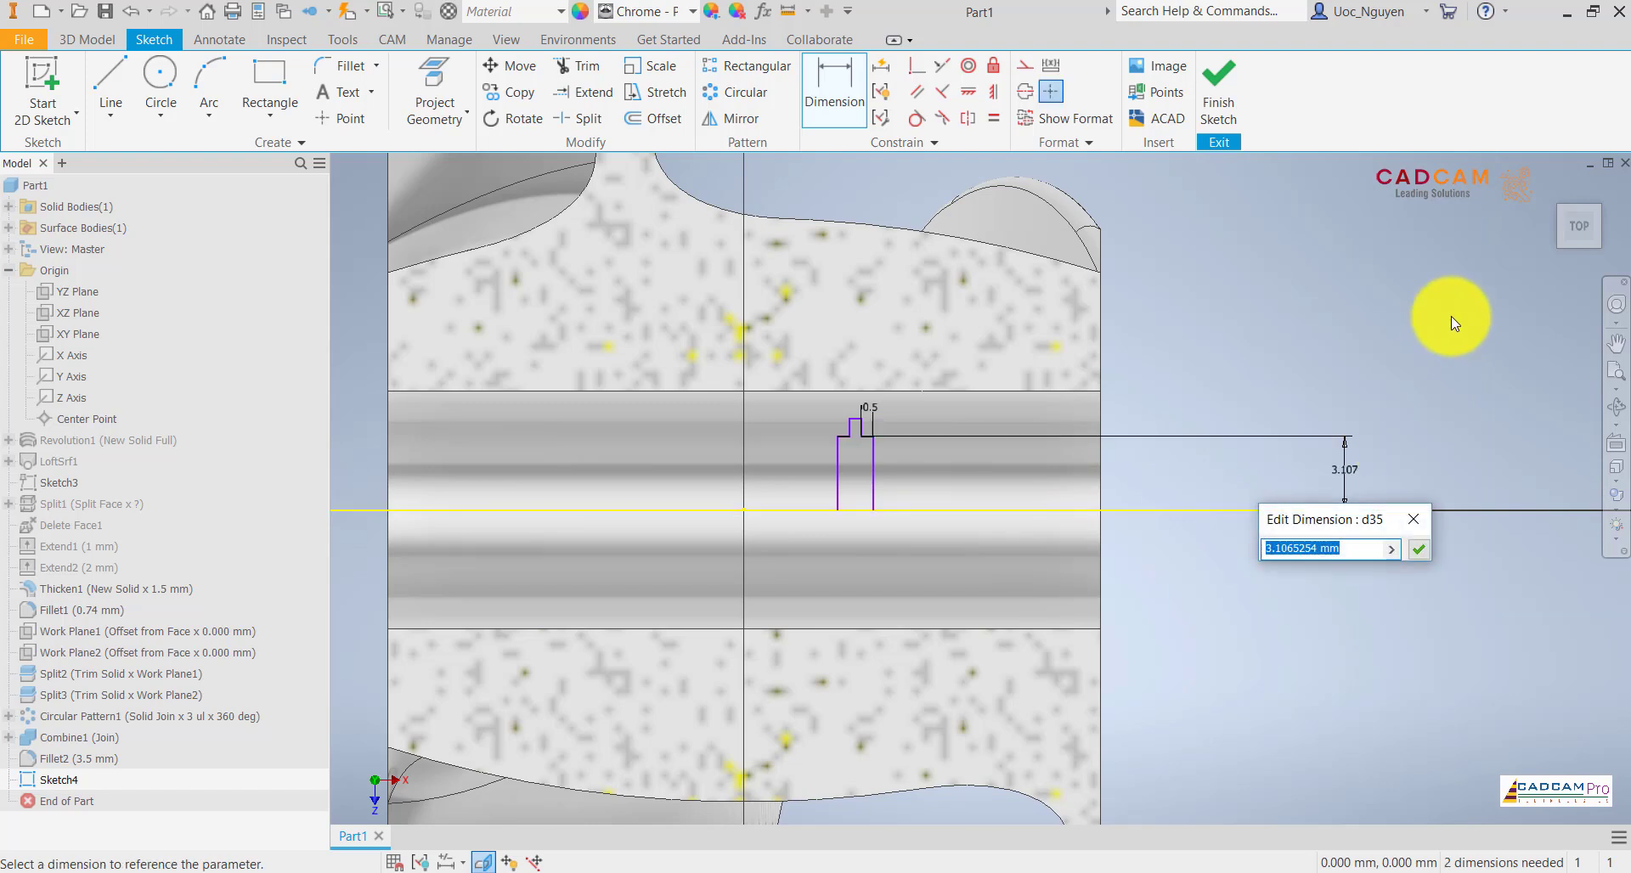
pyautogui.write('19')
pyautogui.write('2')
pyautogui.press('Return')
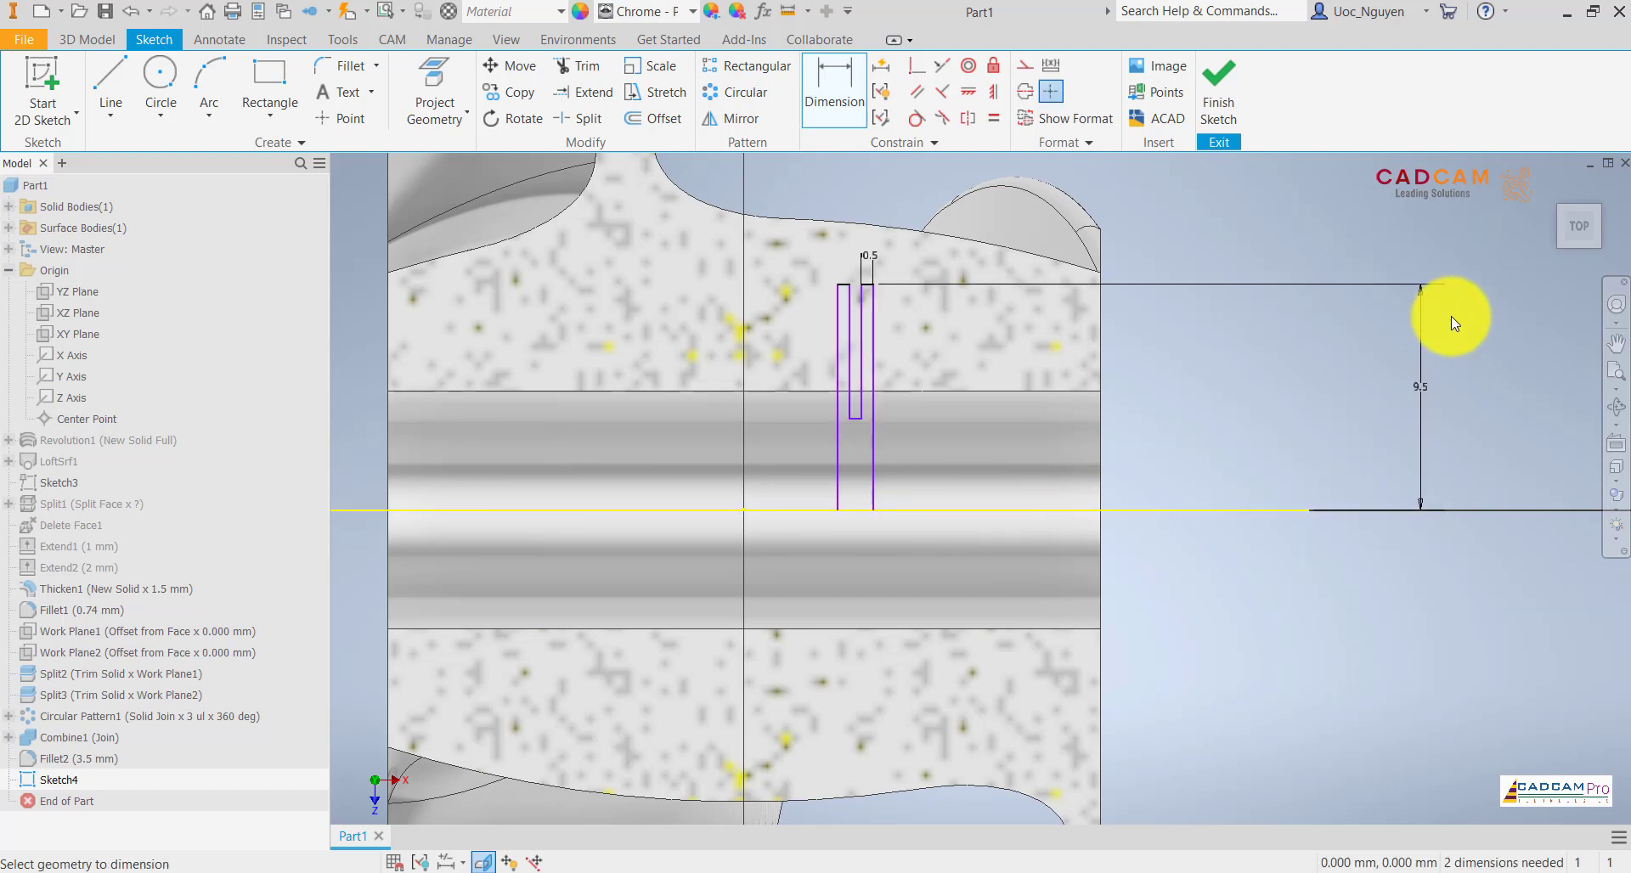
pyautogui.click(857, 420)
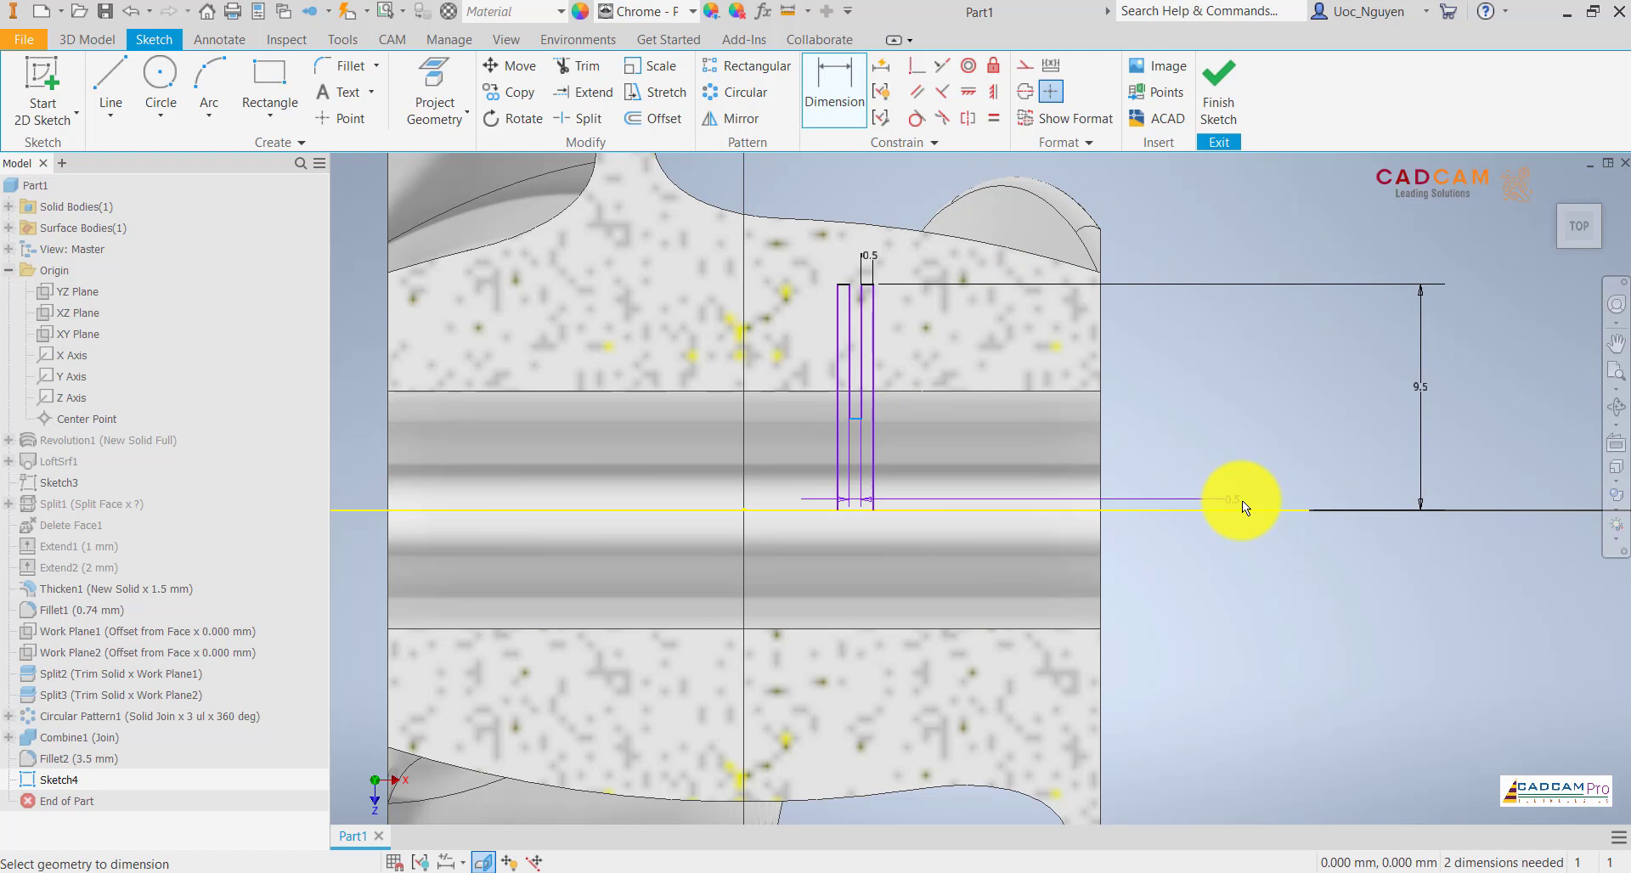
pyautogui.click(1242, 510)
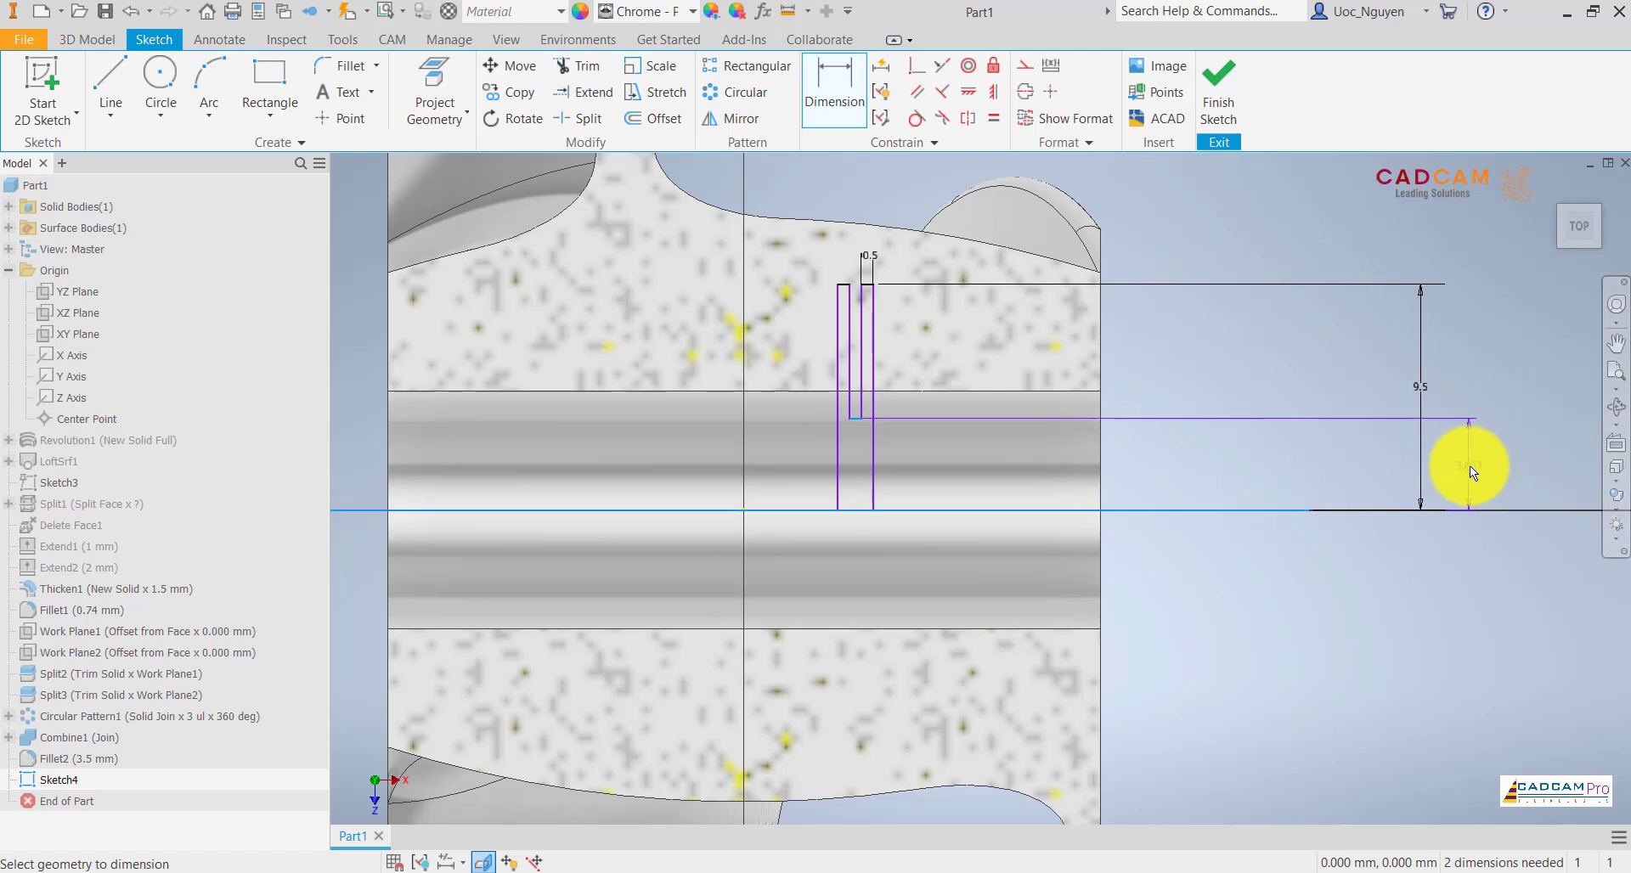
pyautogui.click(1470, 465)
pyautogui.write('10')
pyautogui.press('Return')
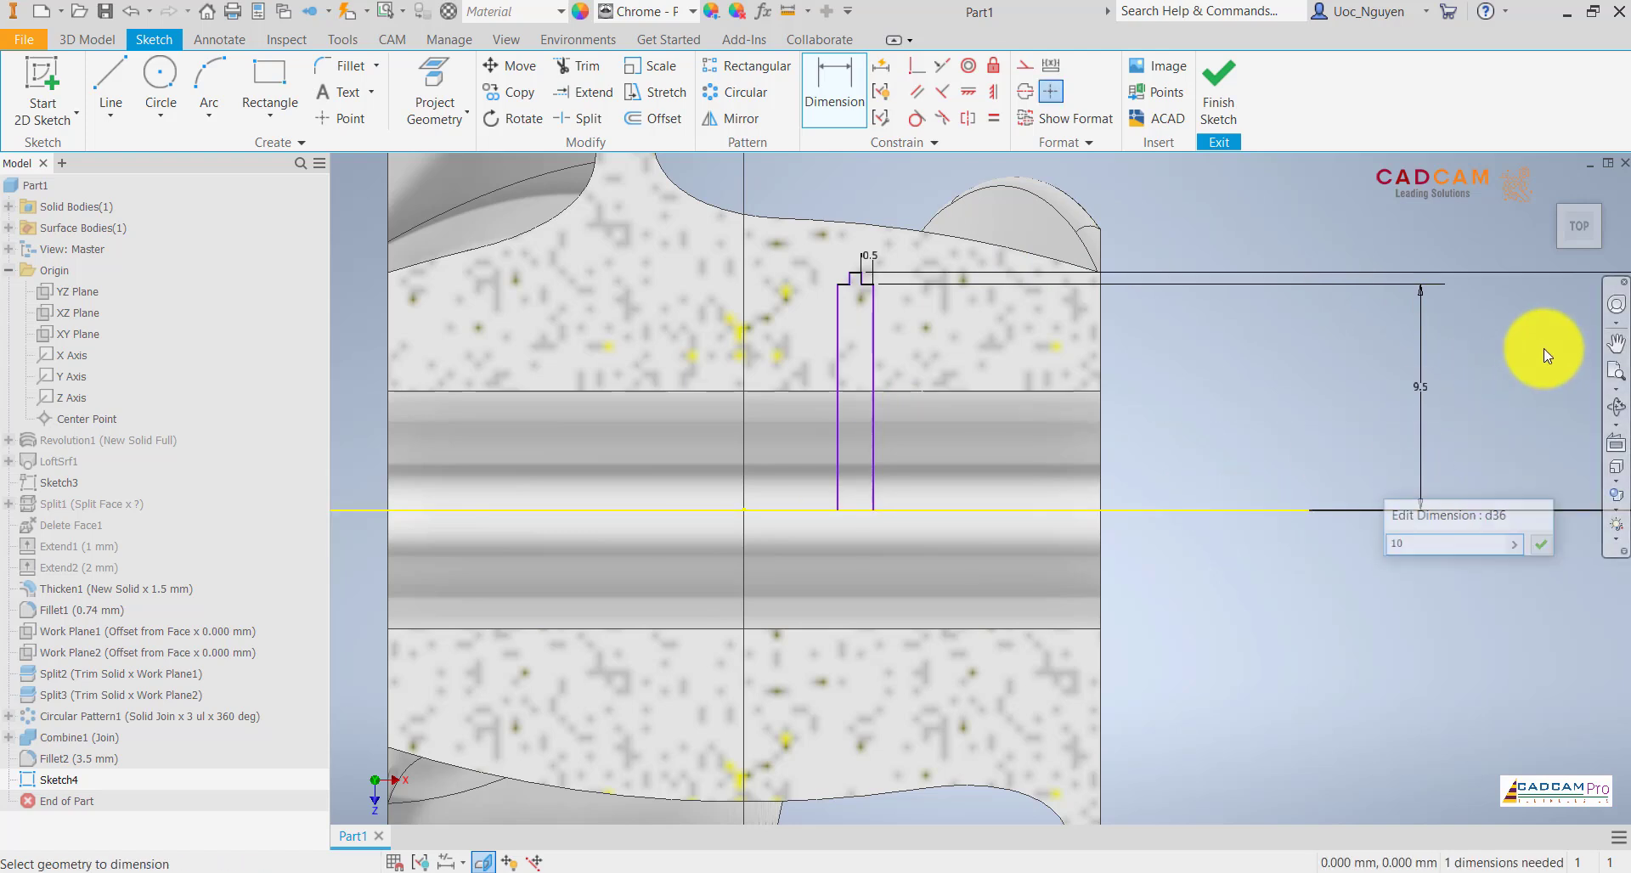
# - Align the profile with the hub's end face and finish Sketch4
pyautogui.scroll(2, 875, 406)
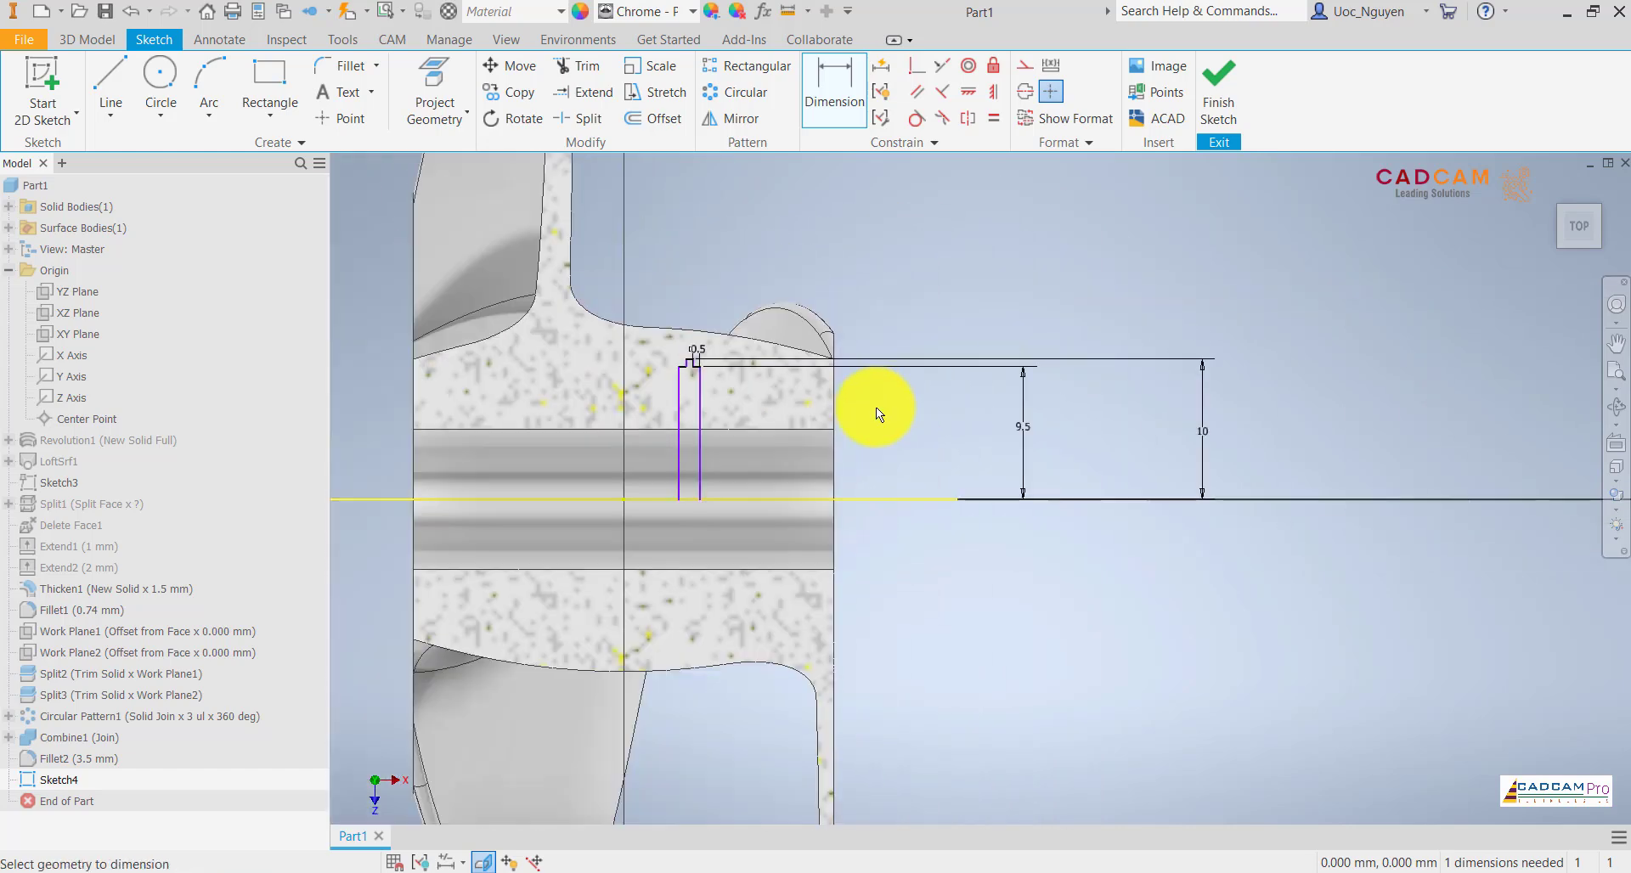
pyautogui.scroll(-2, 703, 463)
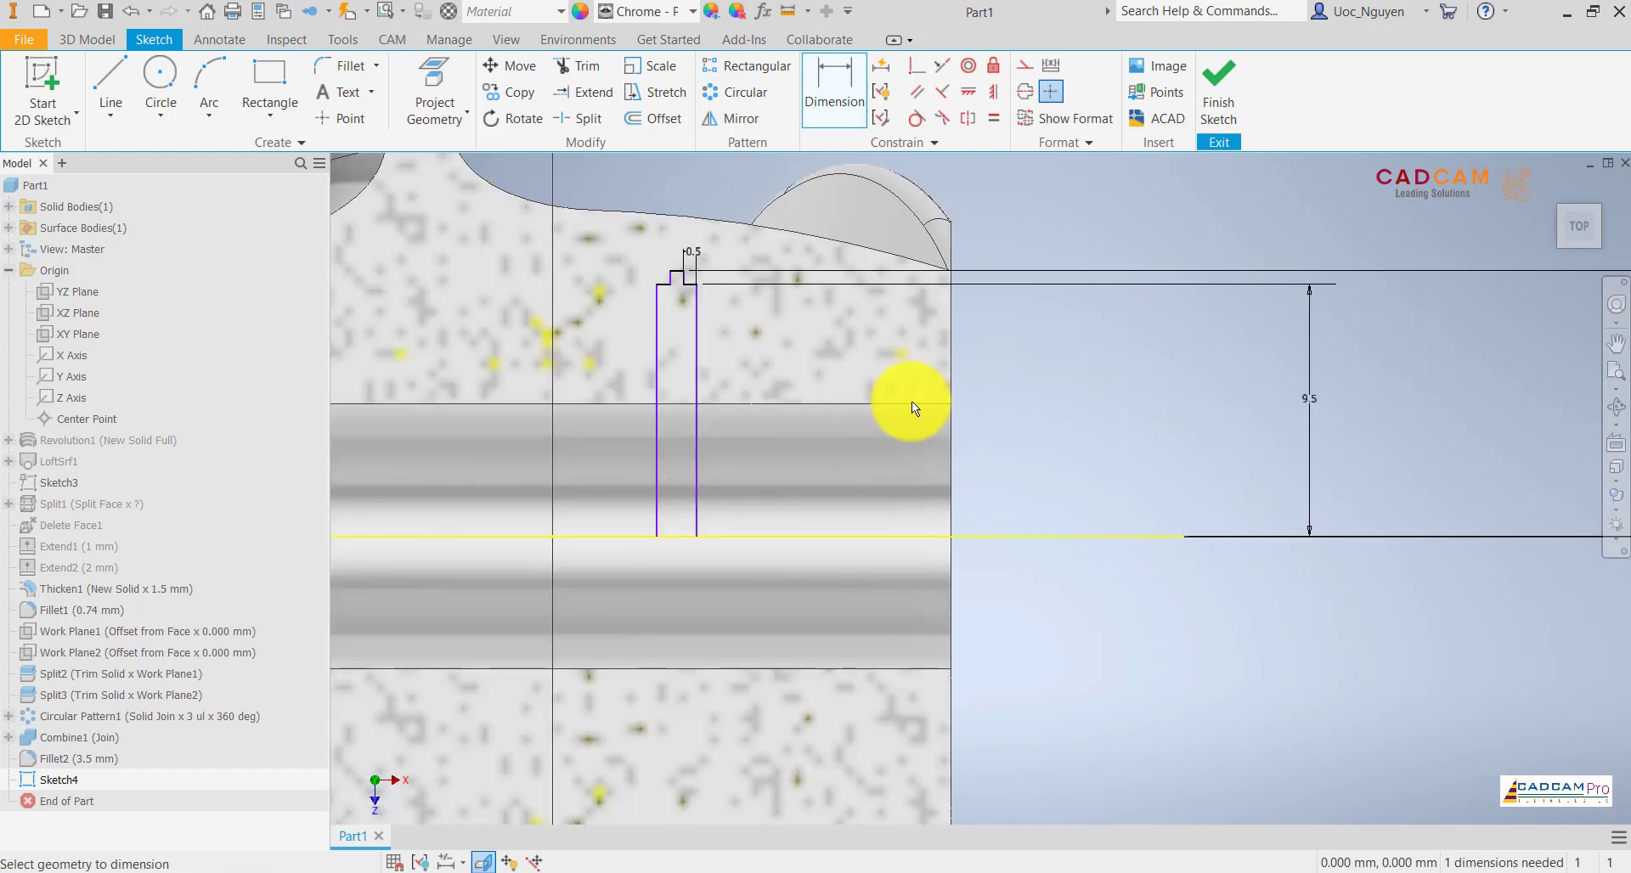
pyautogui.click(917, 66)
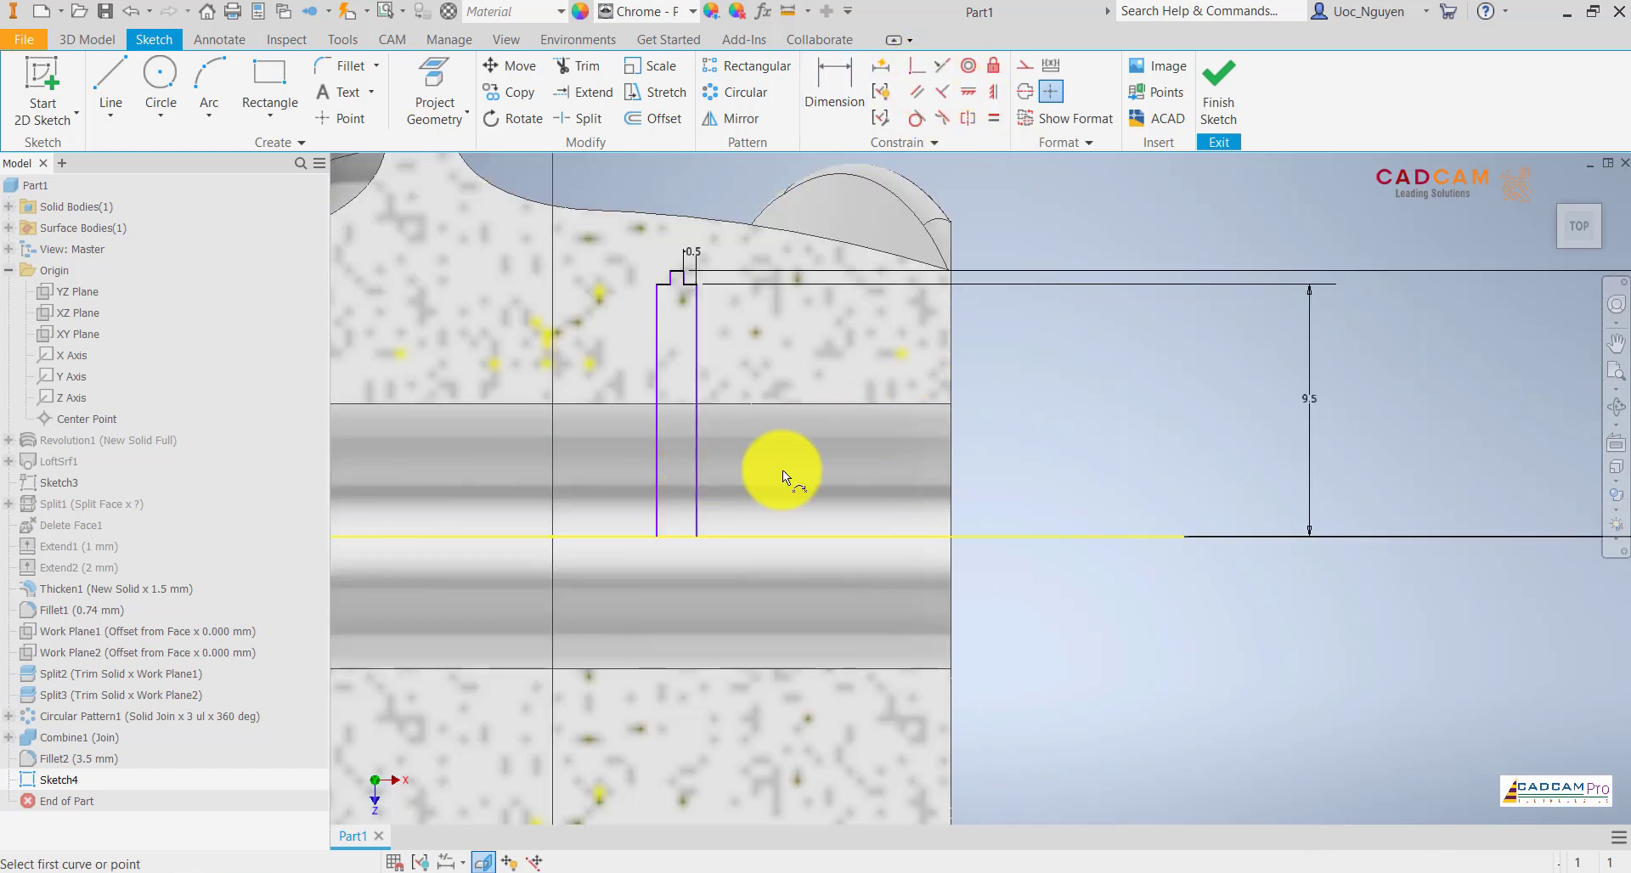
pyautogui.click(705, 536)
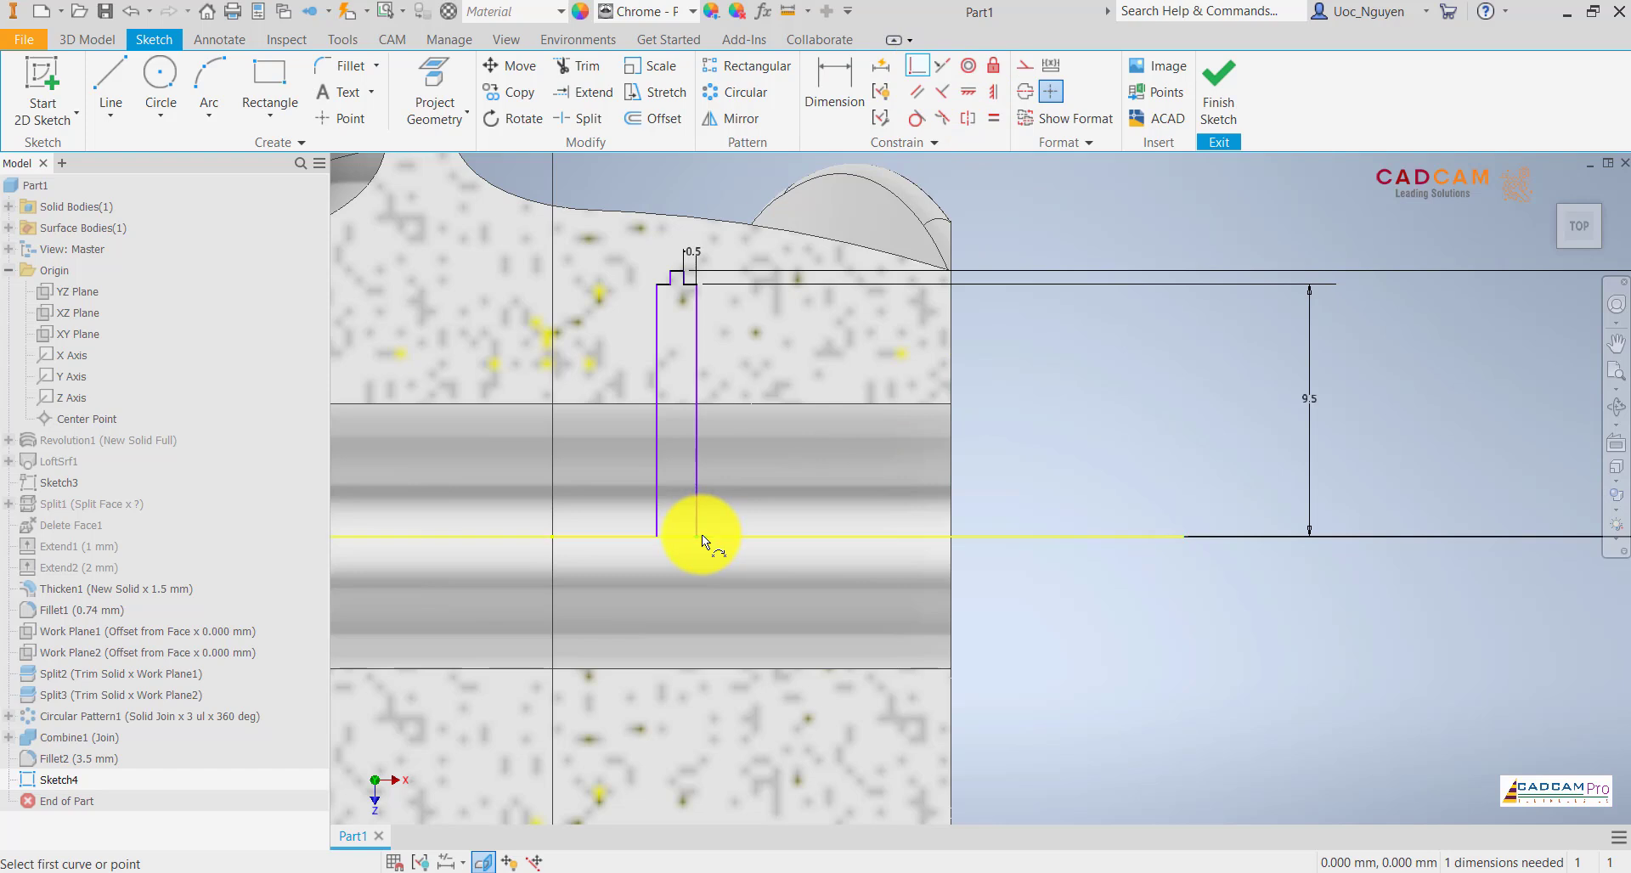
pyautogui.click(955, 515)
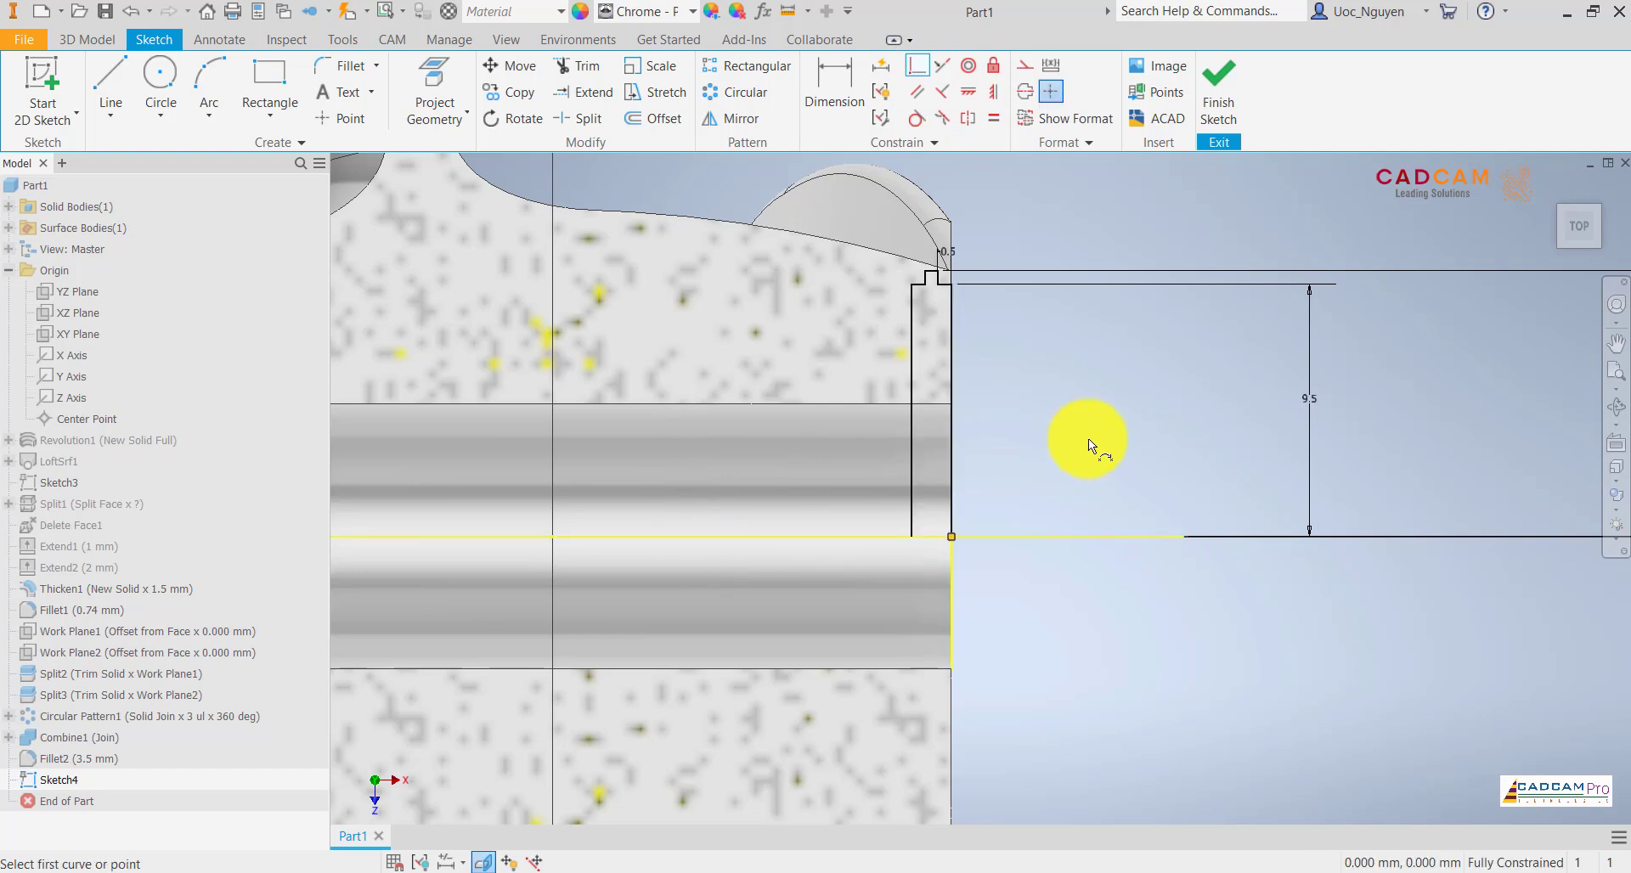
pyautogui.press('Escape')
pyautogui.rightClick(1236, 624)
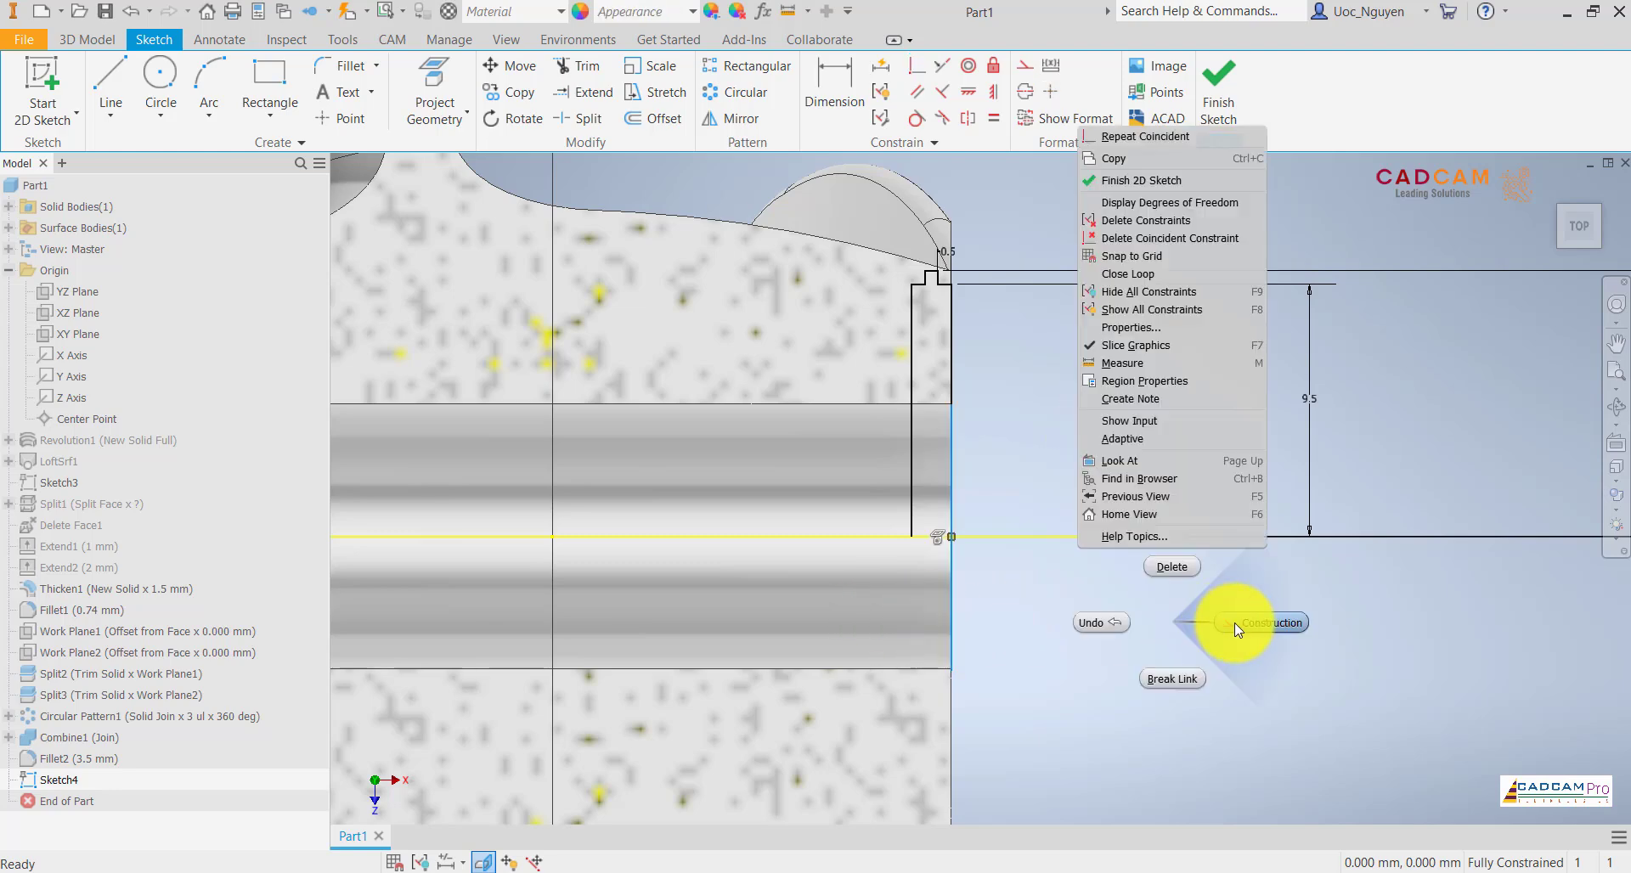
pyautogui.click(1237, 625)
pyautogui.click(1213, 123)
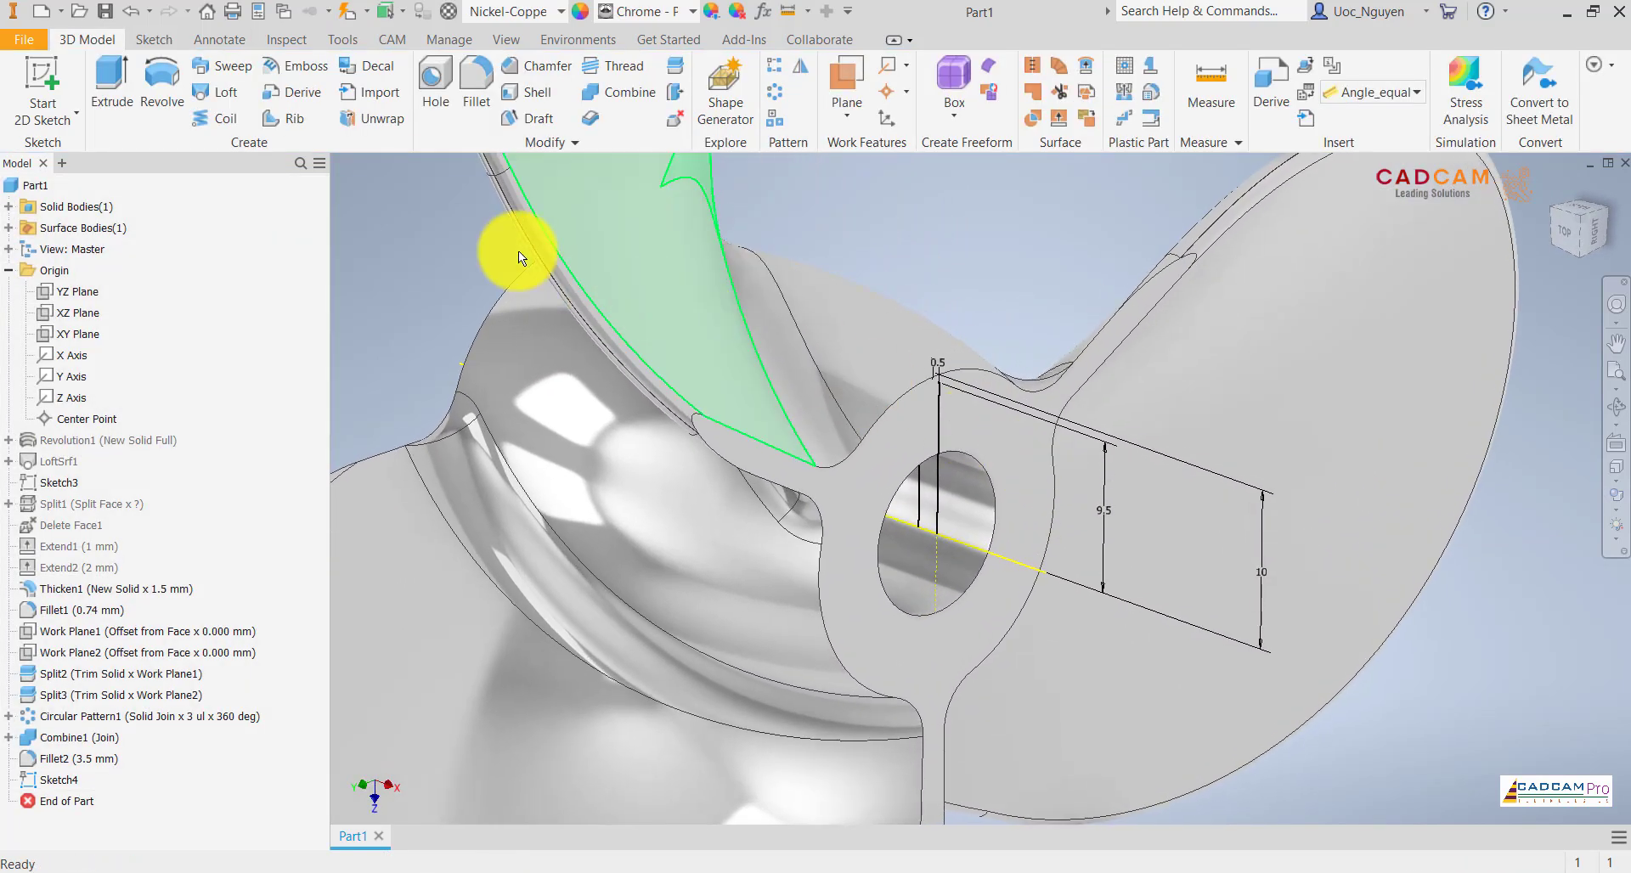
# - Revolve the Sketch4 profile as a full cut around the bore centre line
pyautogui.click(161, 81)
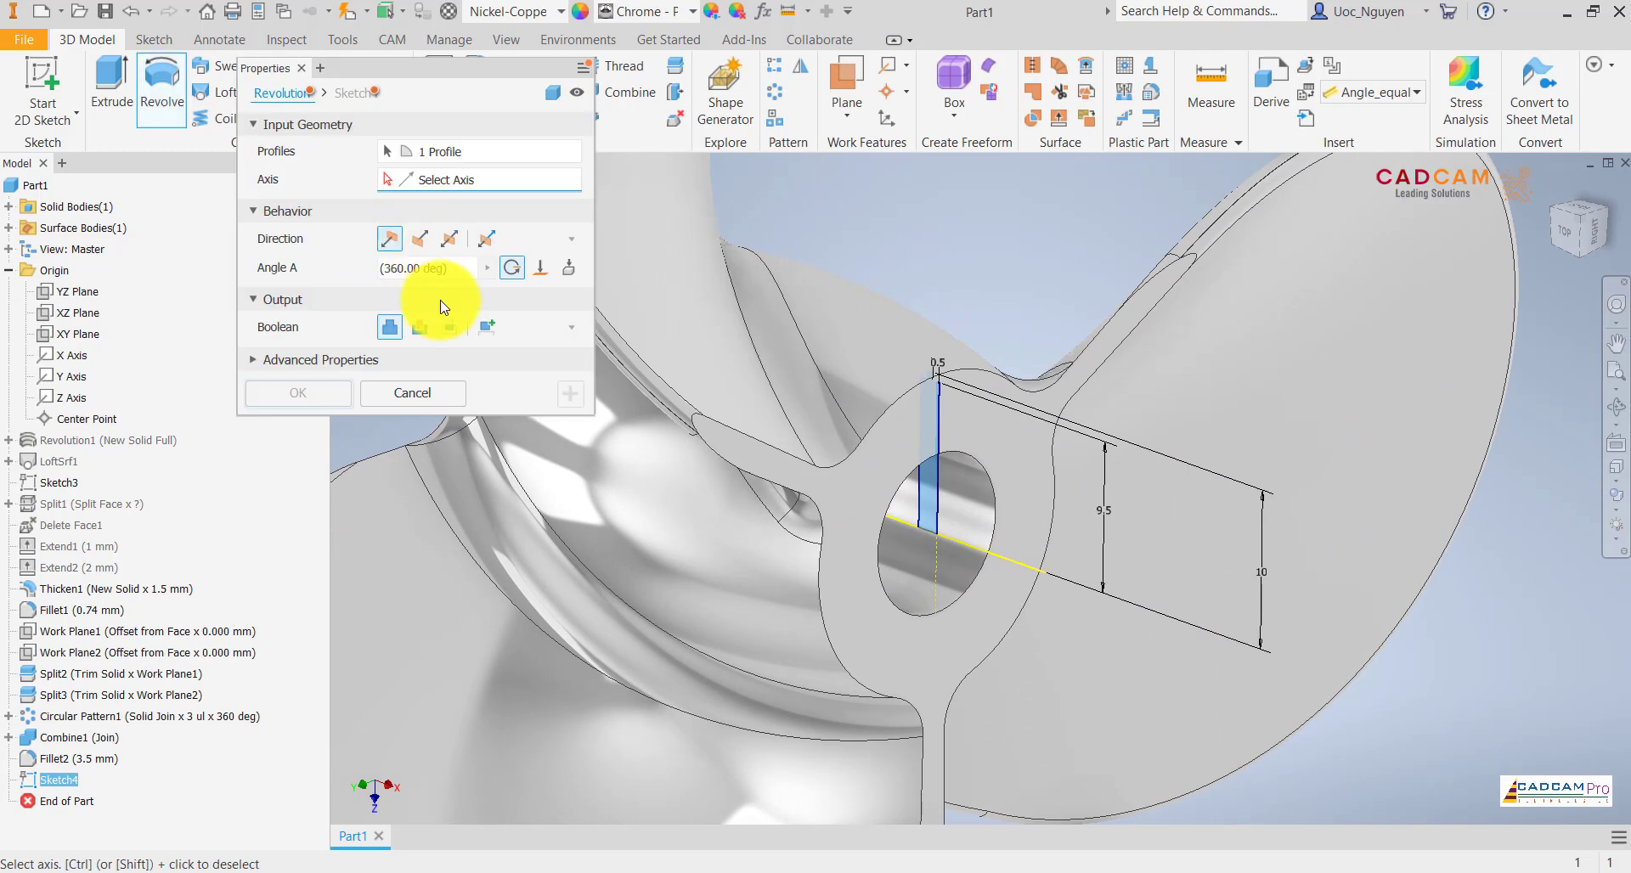
pyautogui.click(420, 327)
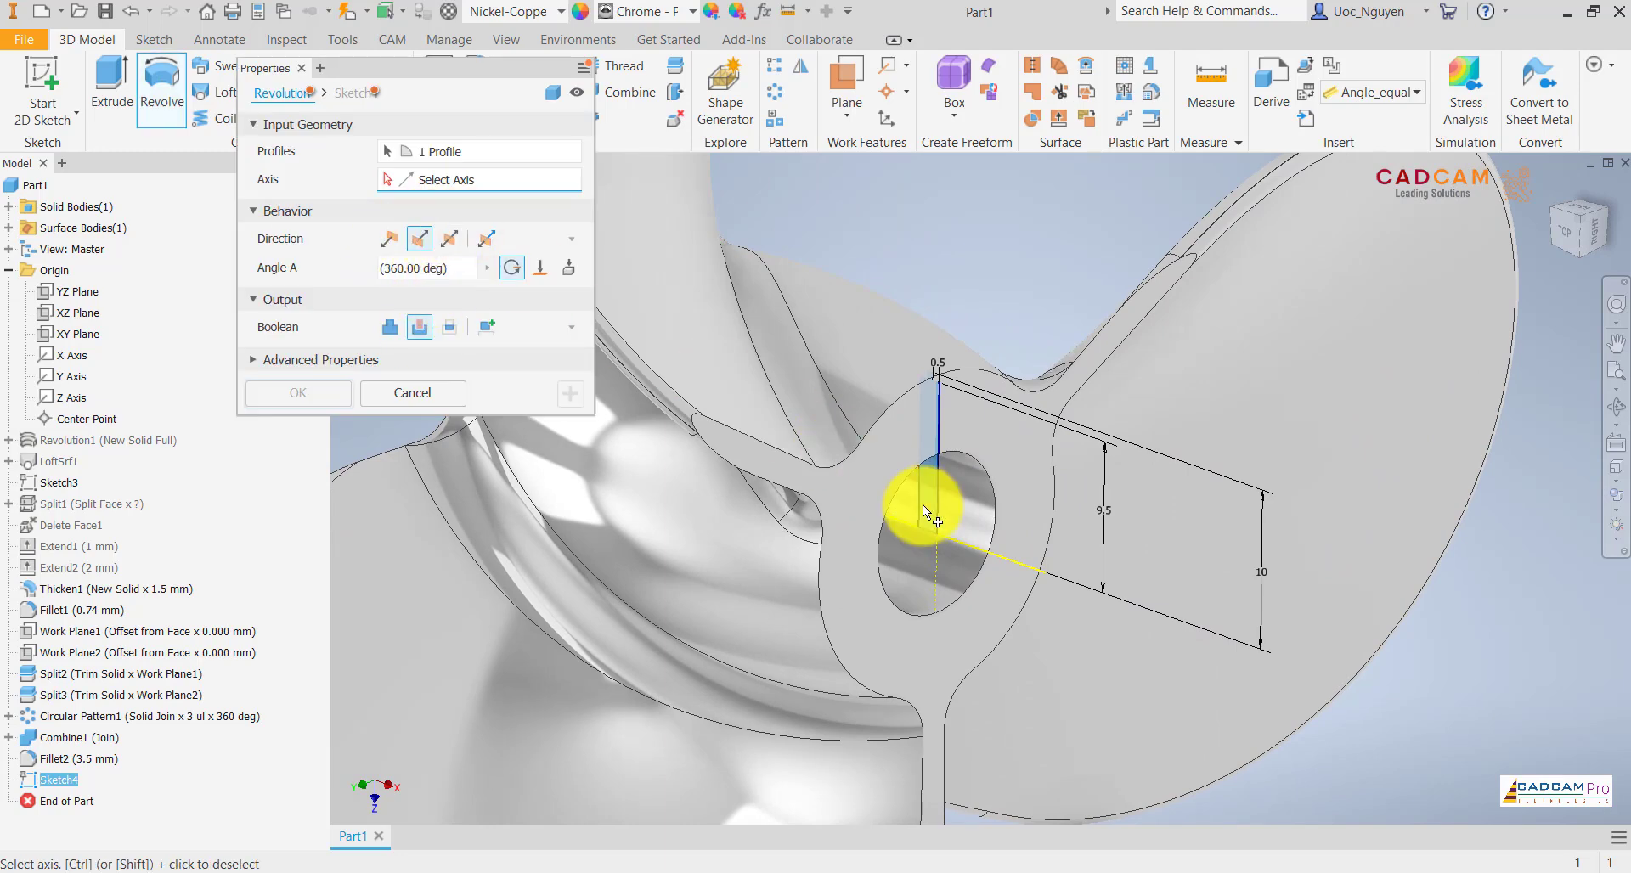
pyautogui.click(979, 546)
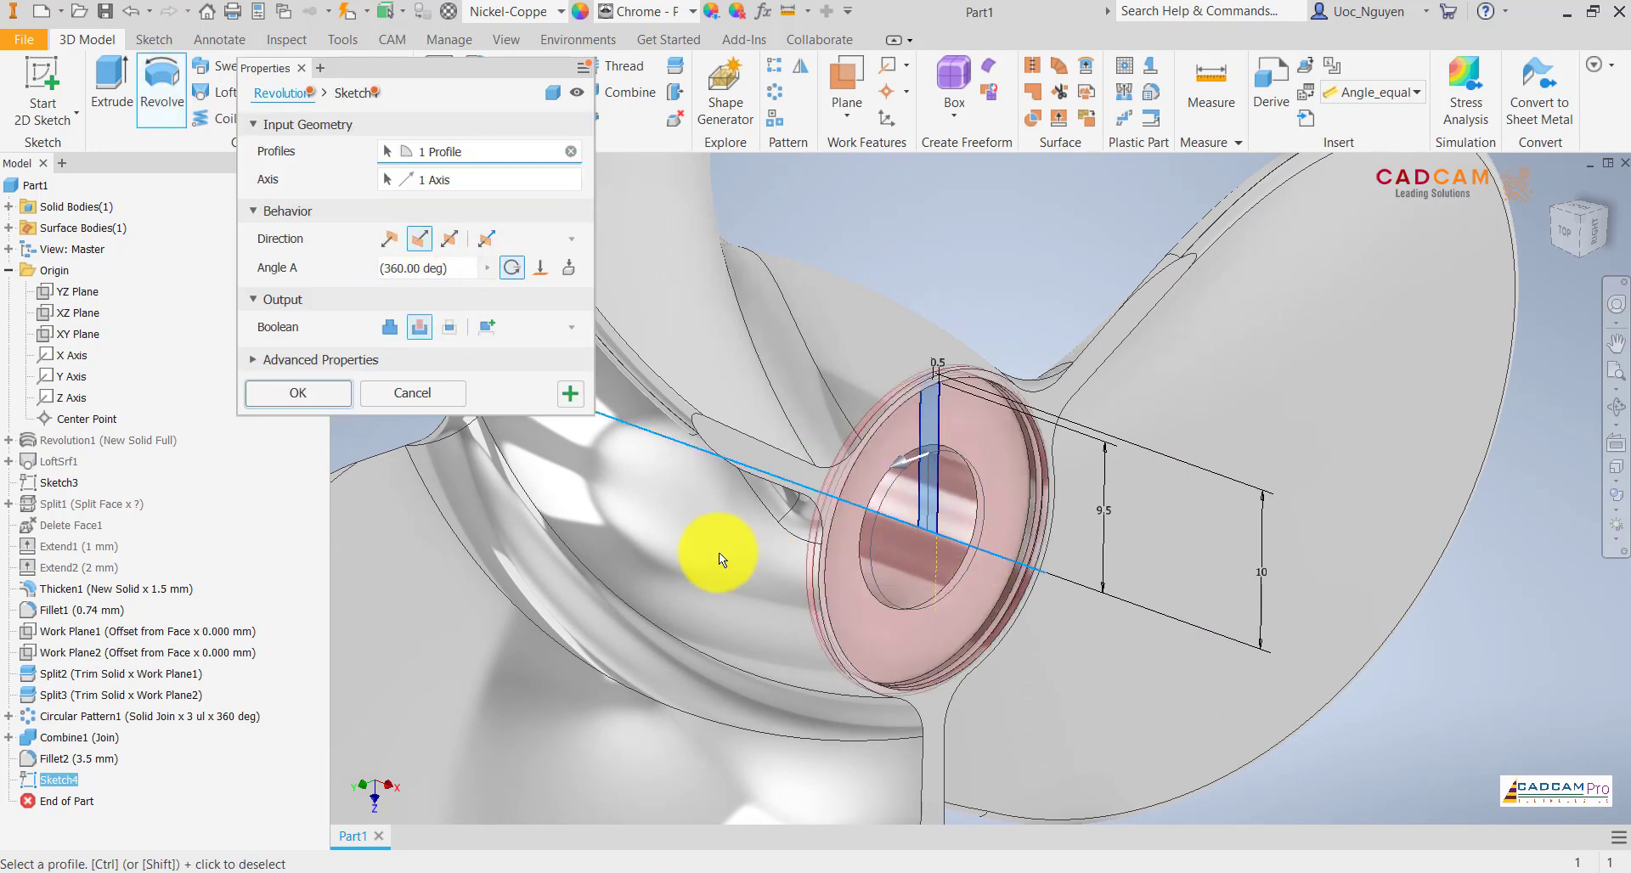
pyautogui.click(297, 393)
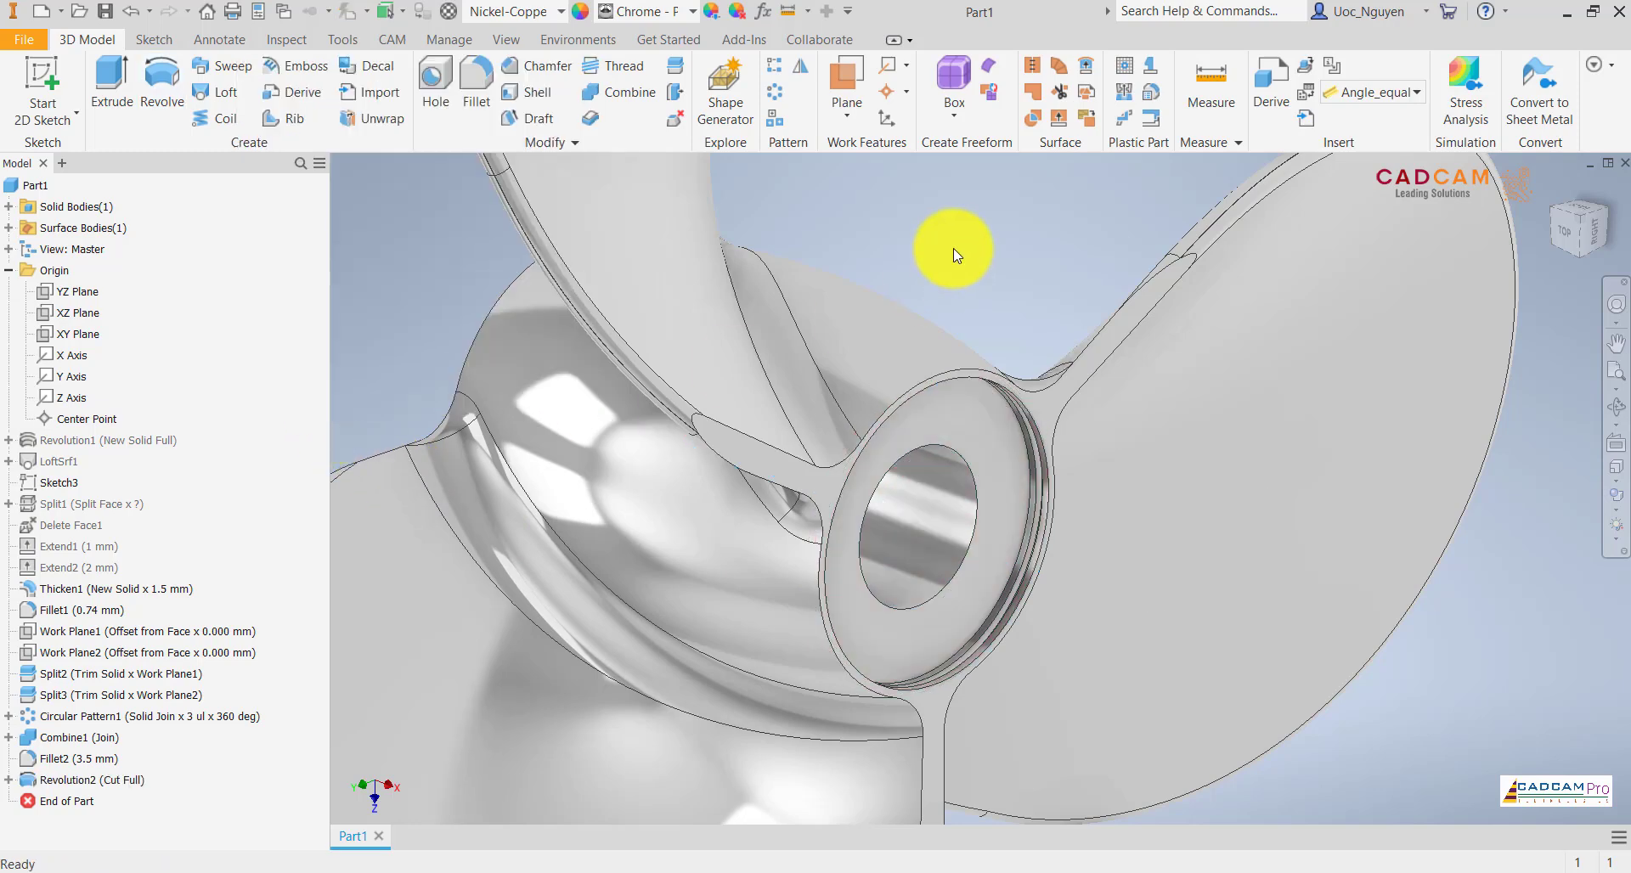
# - View the propeller from the Right face, rolled a quarter turn, zoomed on the hub
pyautogui.press('F6')
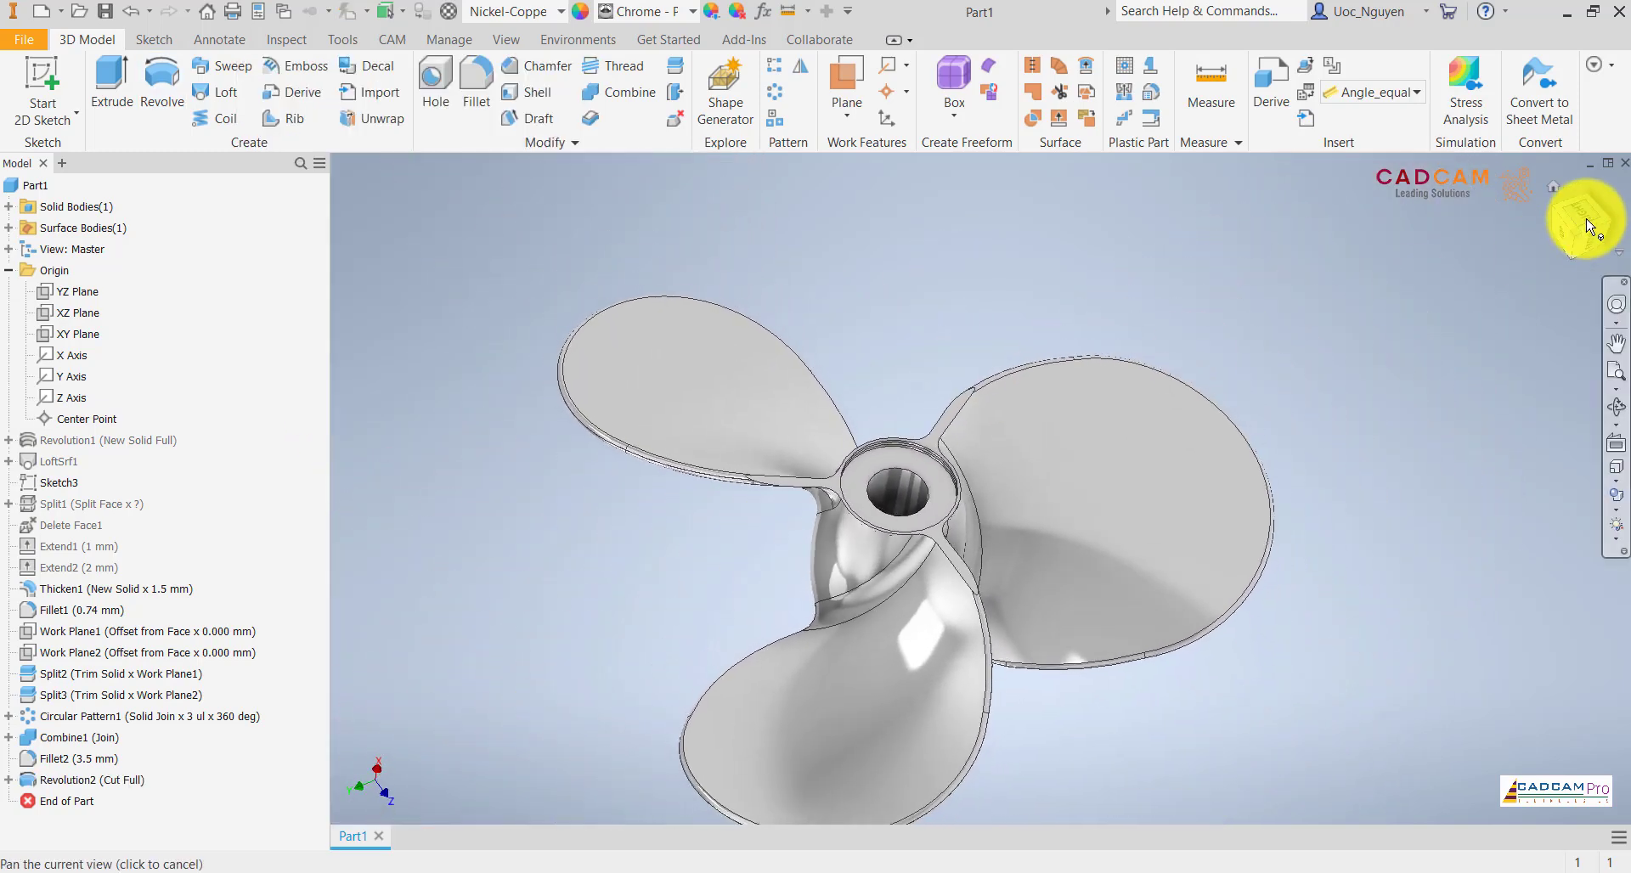
pyautogui.click(1585, 224)
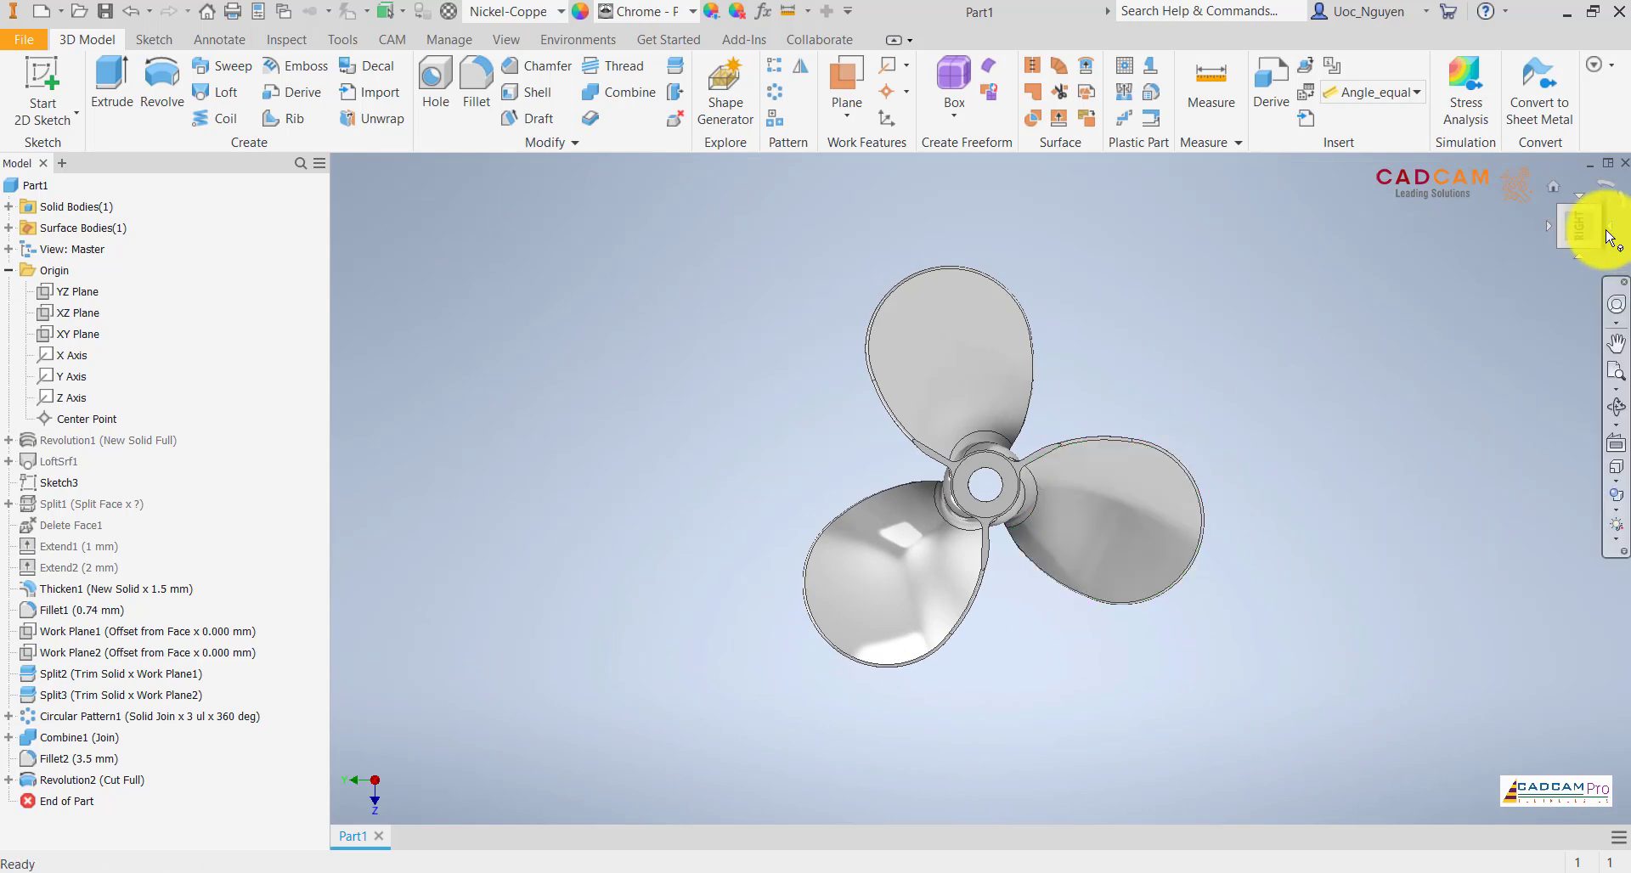
pyautogui.click(1609, 238)
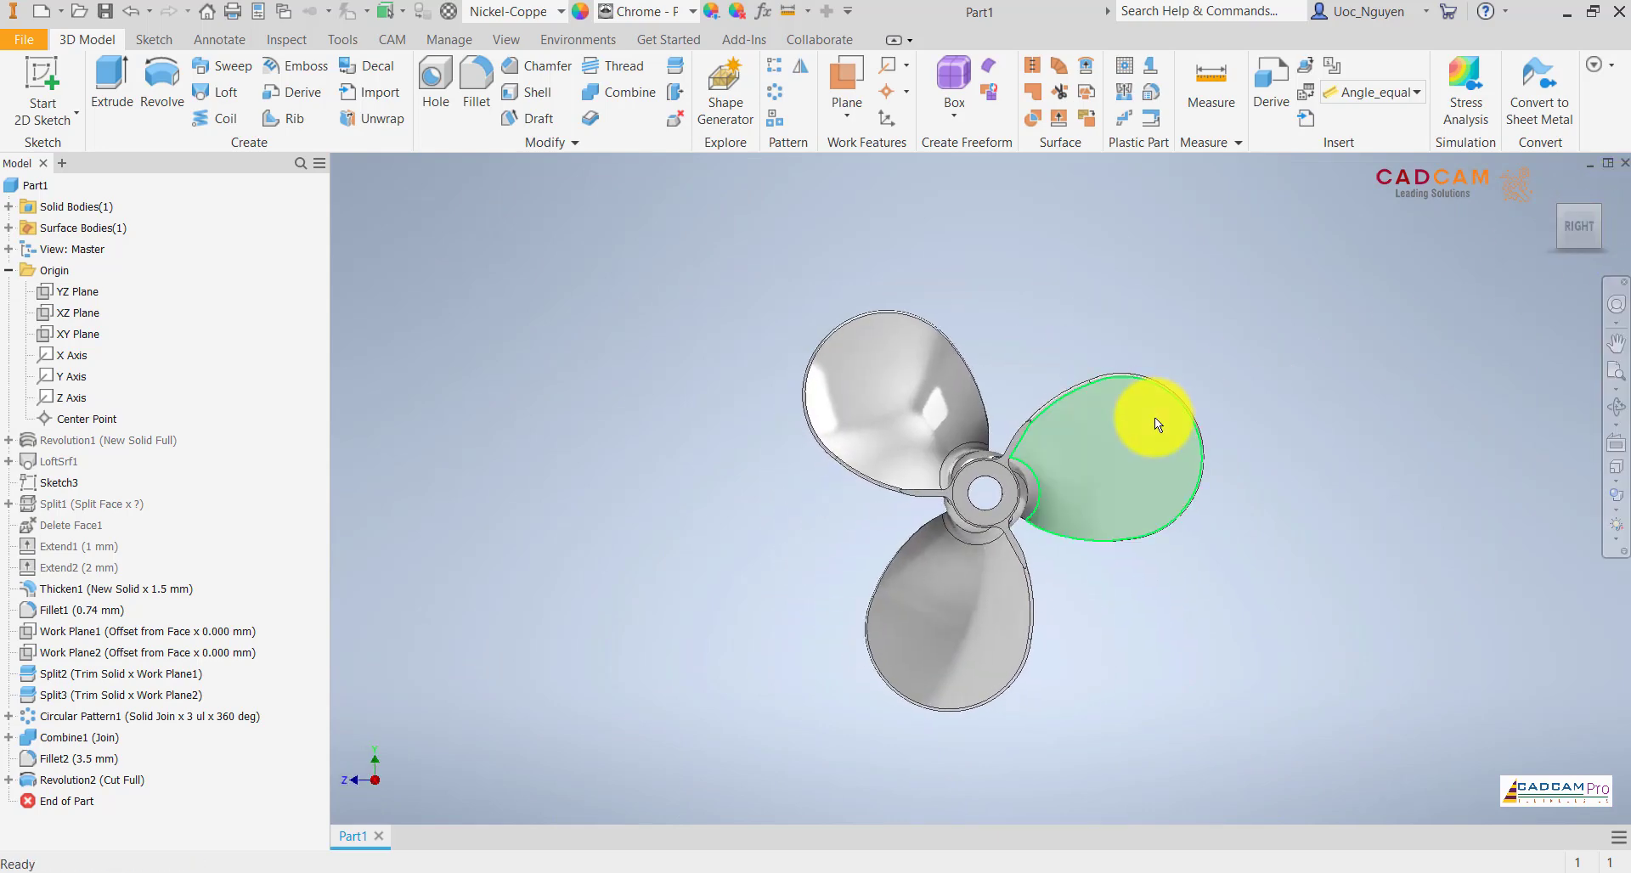
pyautogui.scroll(-2, 1003, 481)
pyautogui.scroll(-3, 995, 497)
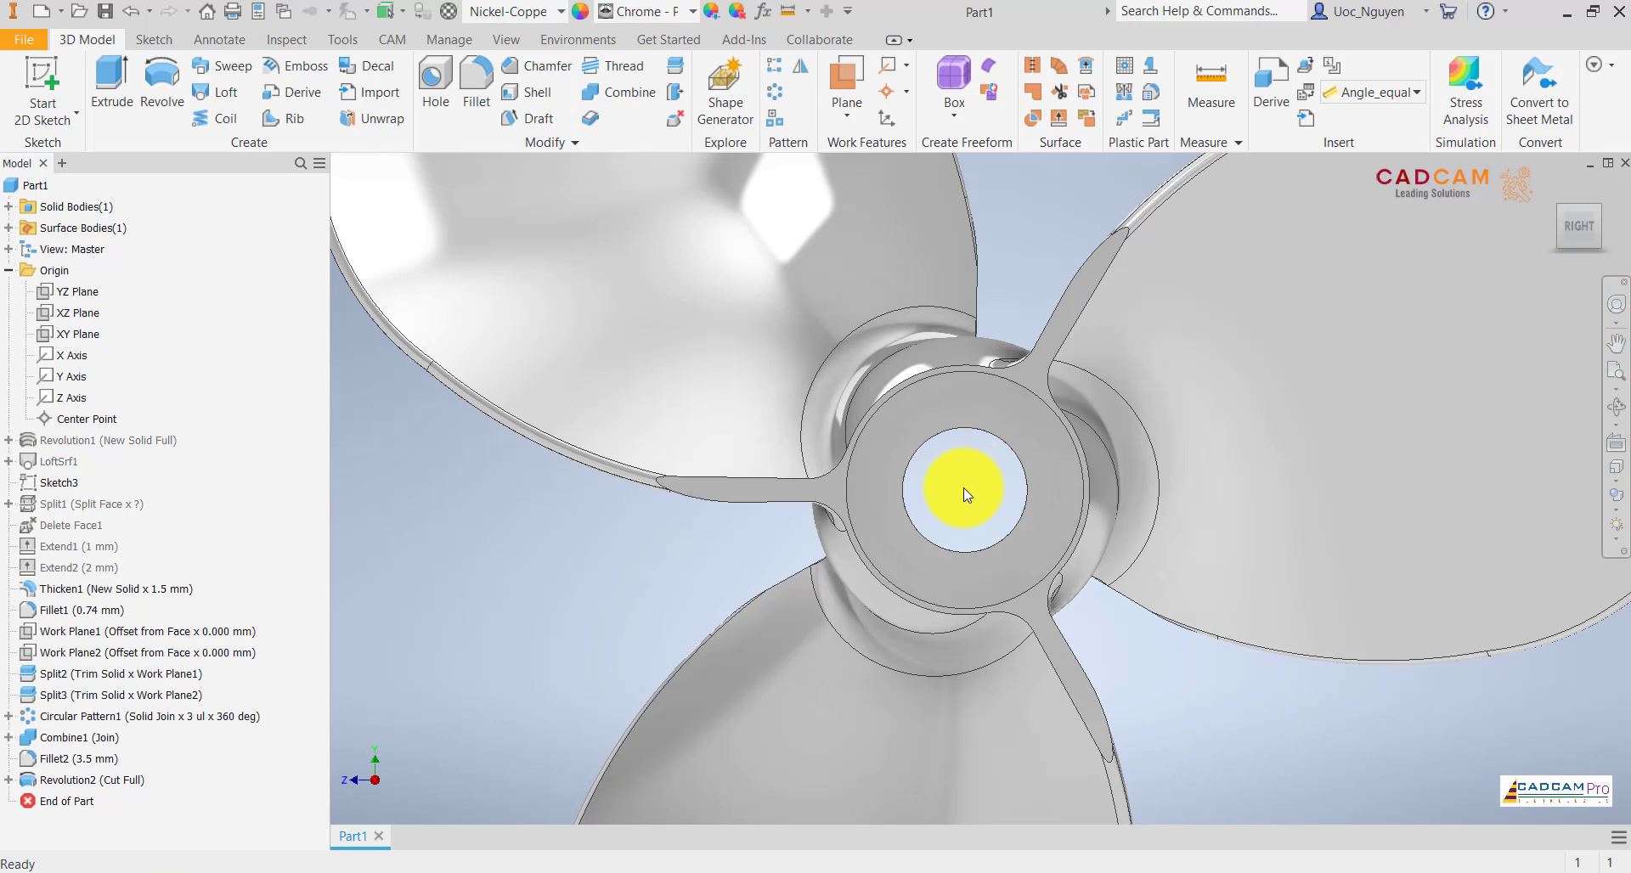
pyautogui.scroll(-1, 973, 488)
pyautogui.scroll(-1, 841, 484)
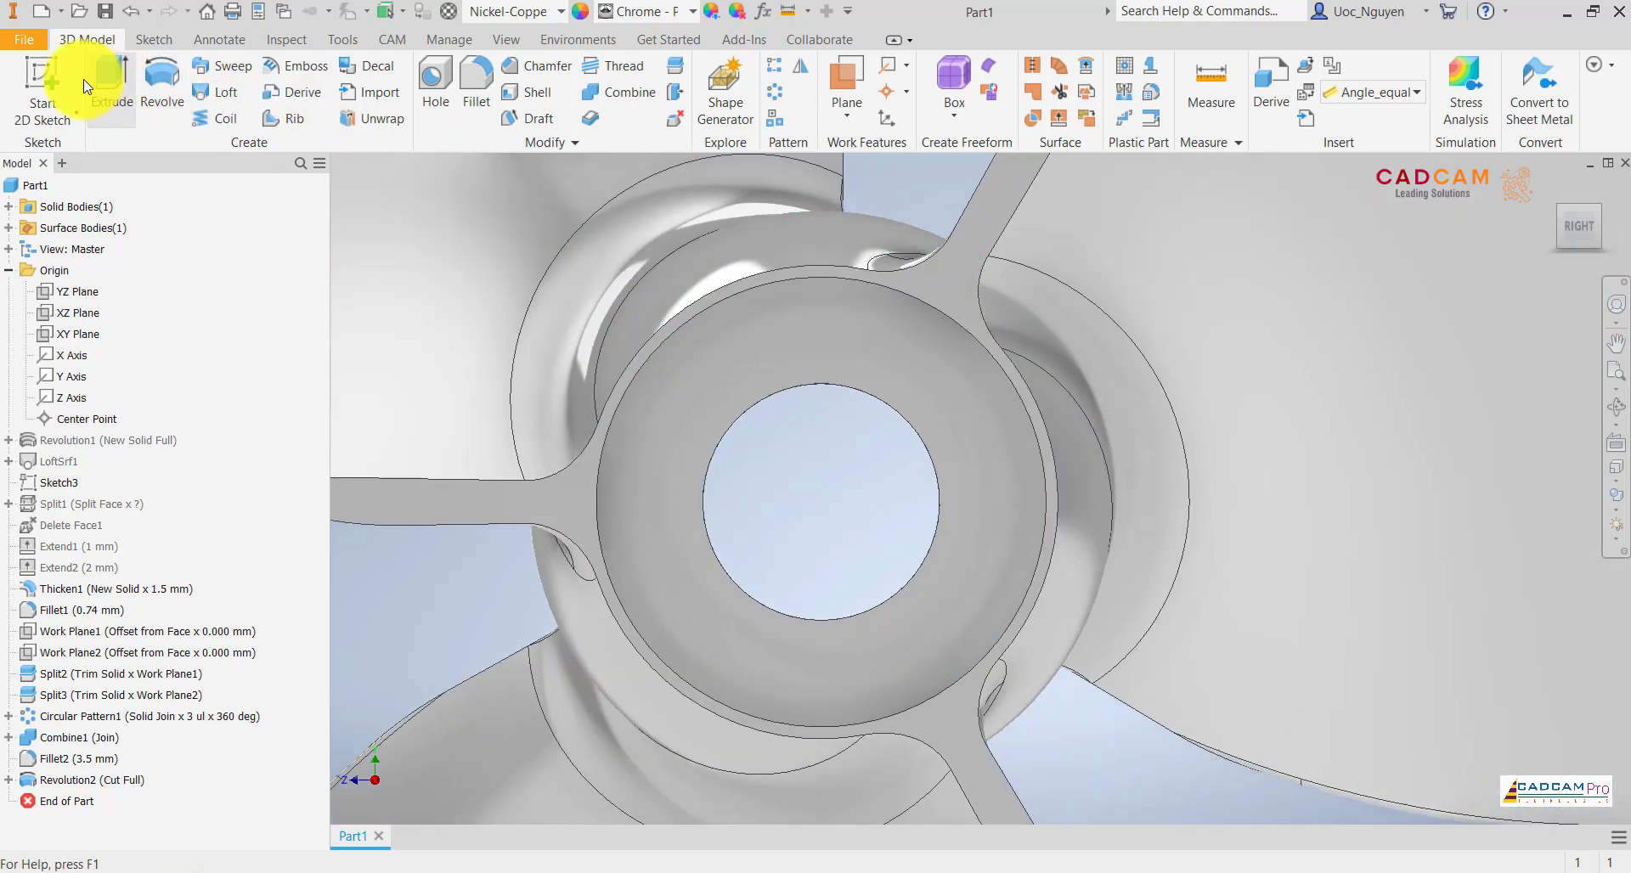
# - Start a sketch on the hub face and draw the three-sided keyway outline beside the bore
pyautogui.click(38, 76)
pyautogui.click(831, 325)
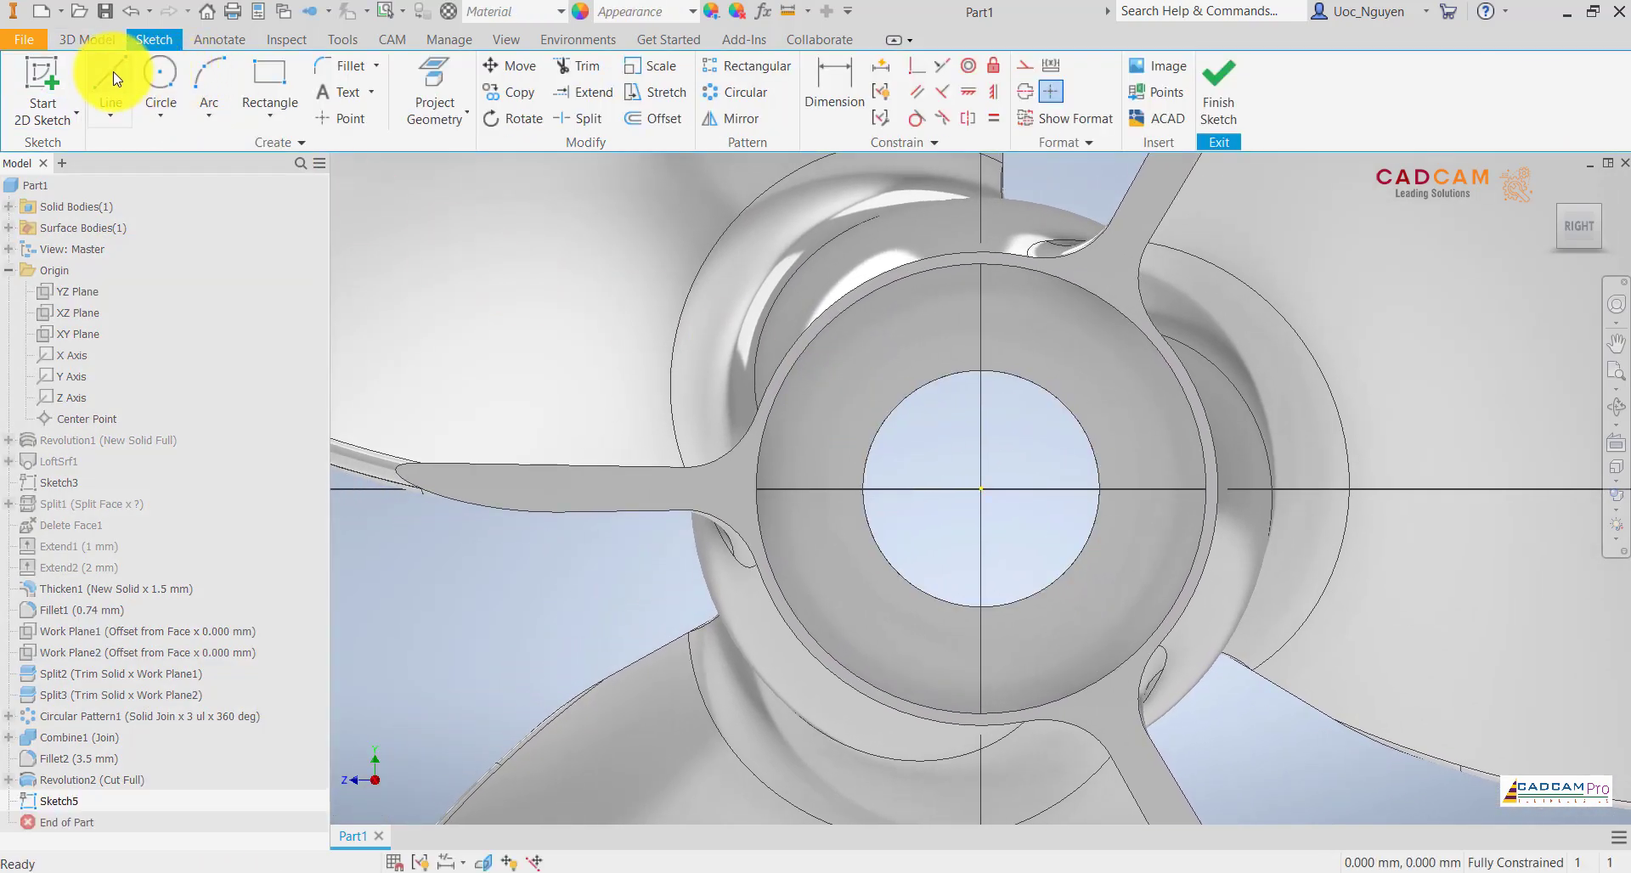
pyautogui.click(112, 81)
pyautogui.click(947, 410)
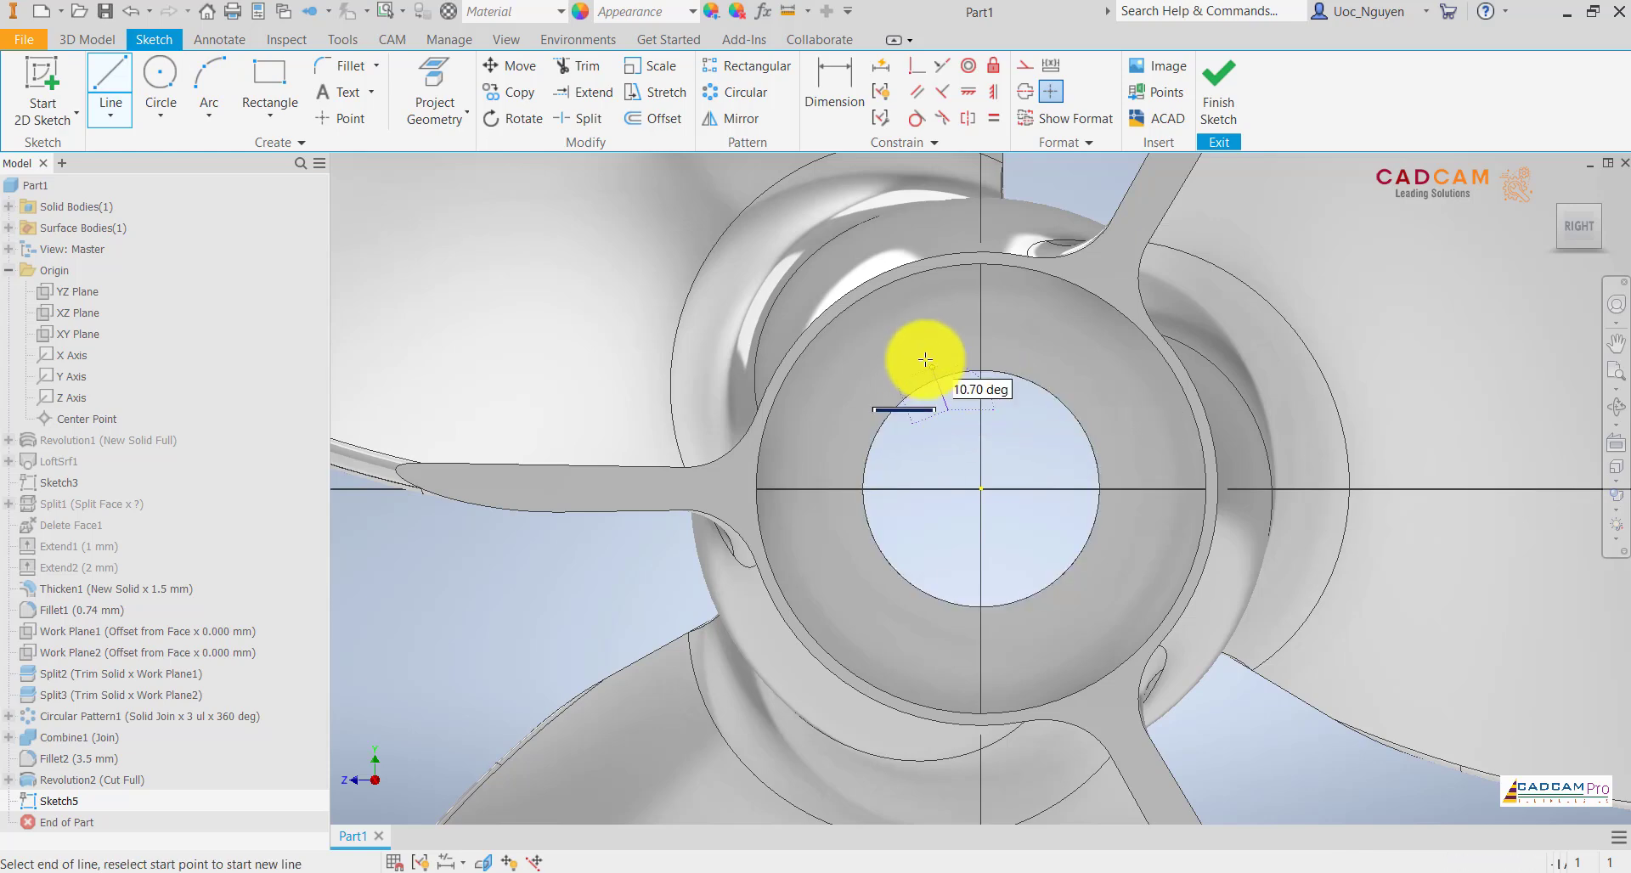
pyautogui.click(896, 347)
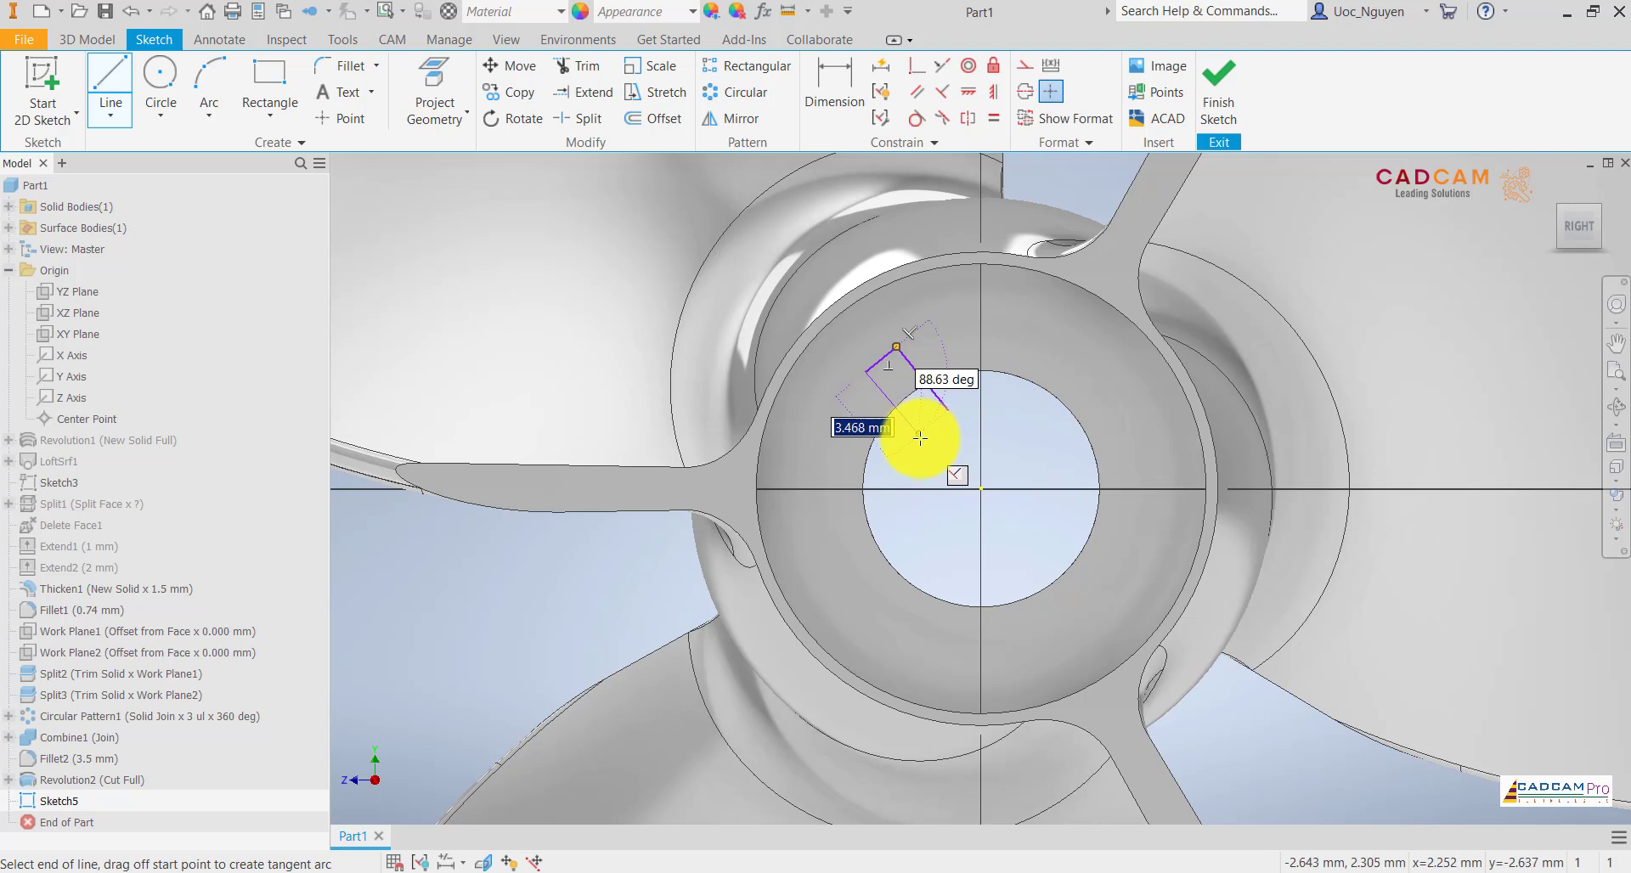
pyautogui.click(915, 439)
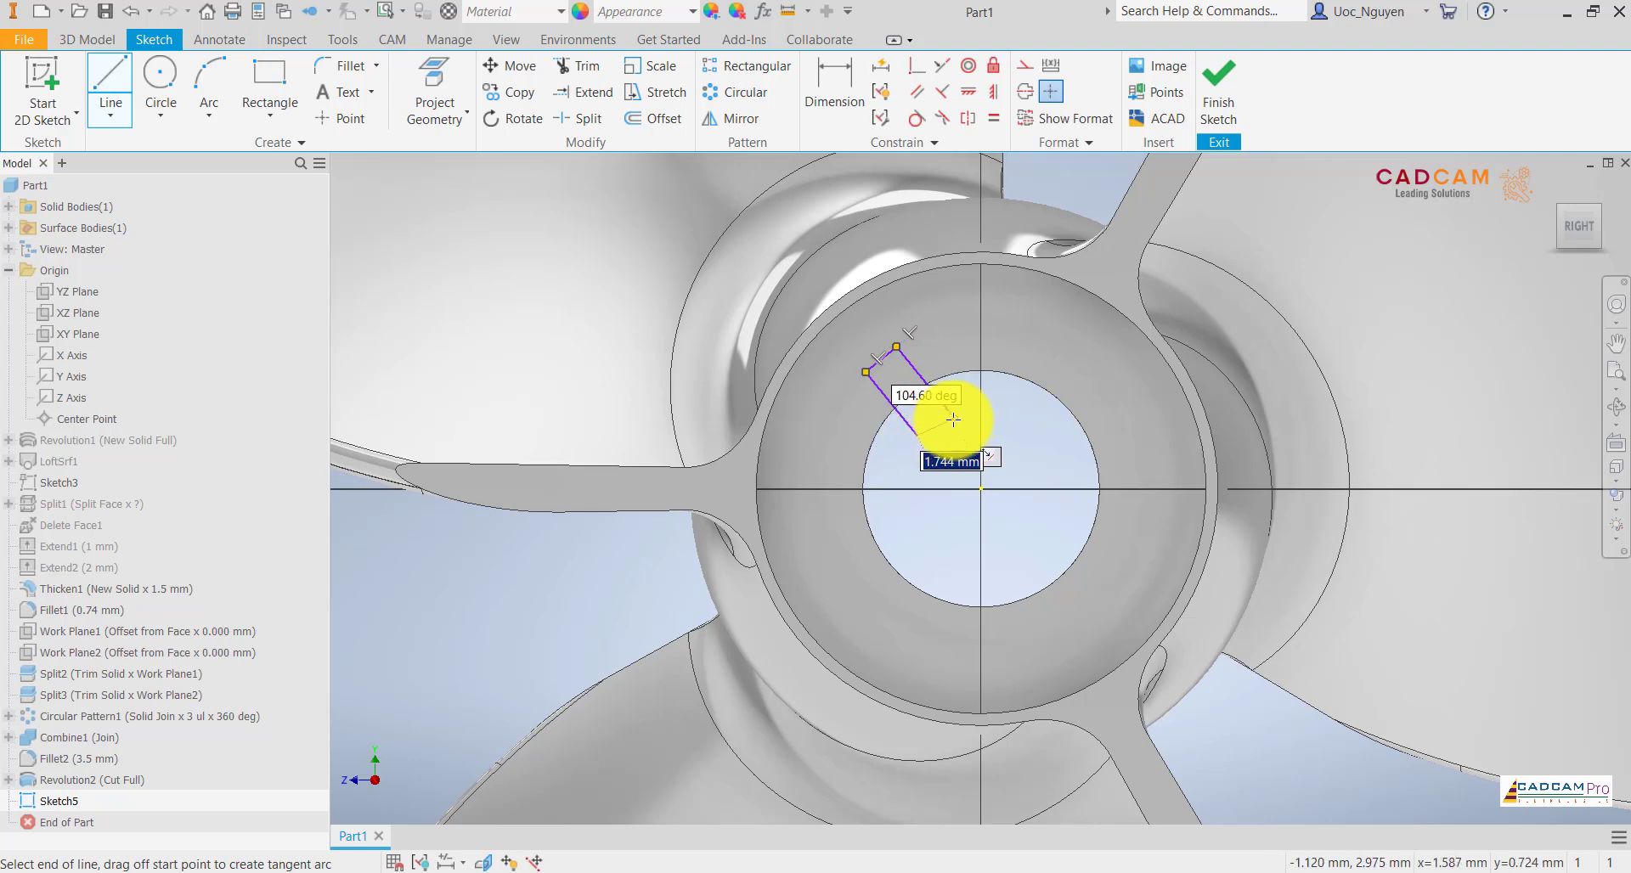
pyautogui.doubleClick(954, 424)
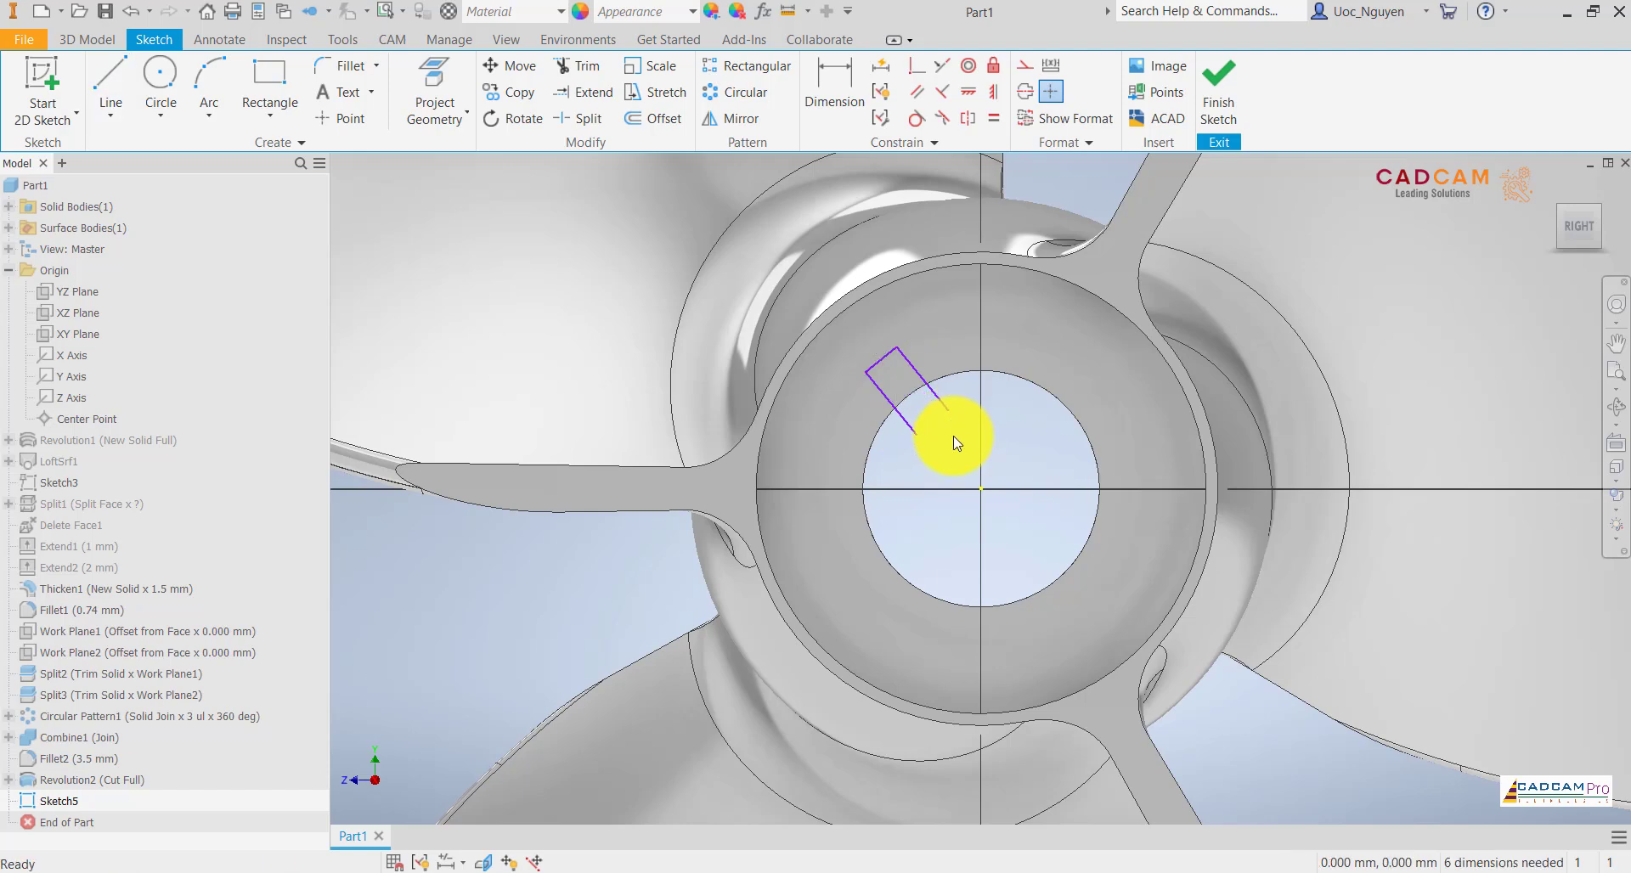
# - Draw a radial line from the bore centre to the keyway's outer end
pyautogui.click(982, 490)
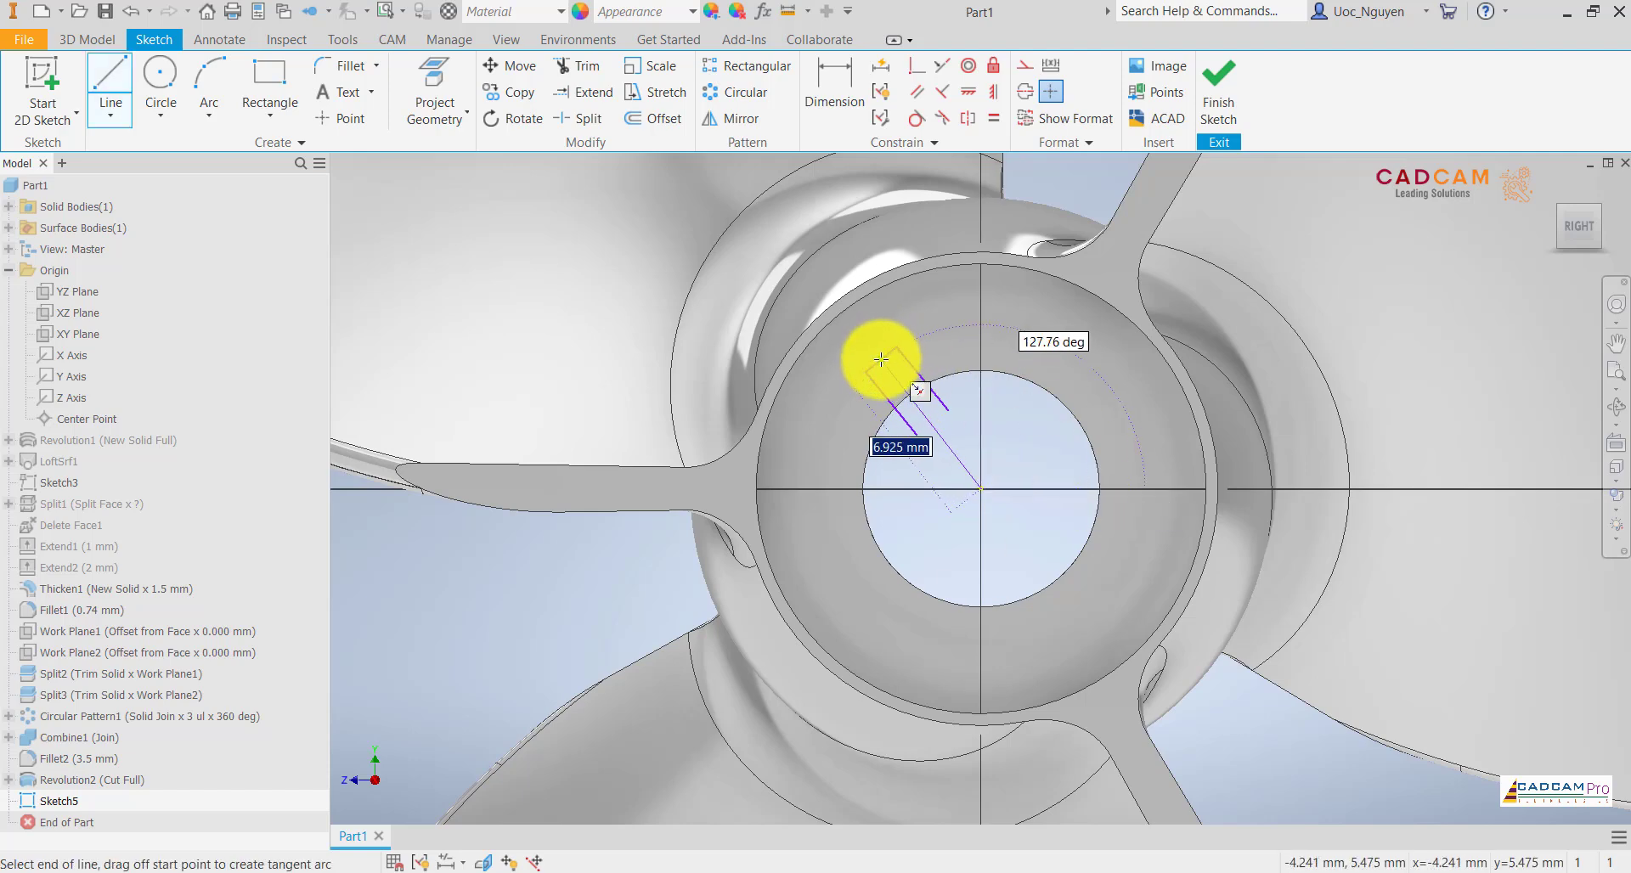
pyautogui.click(885, 356)
pyautogui.press('Escape')
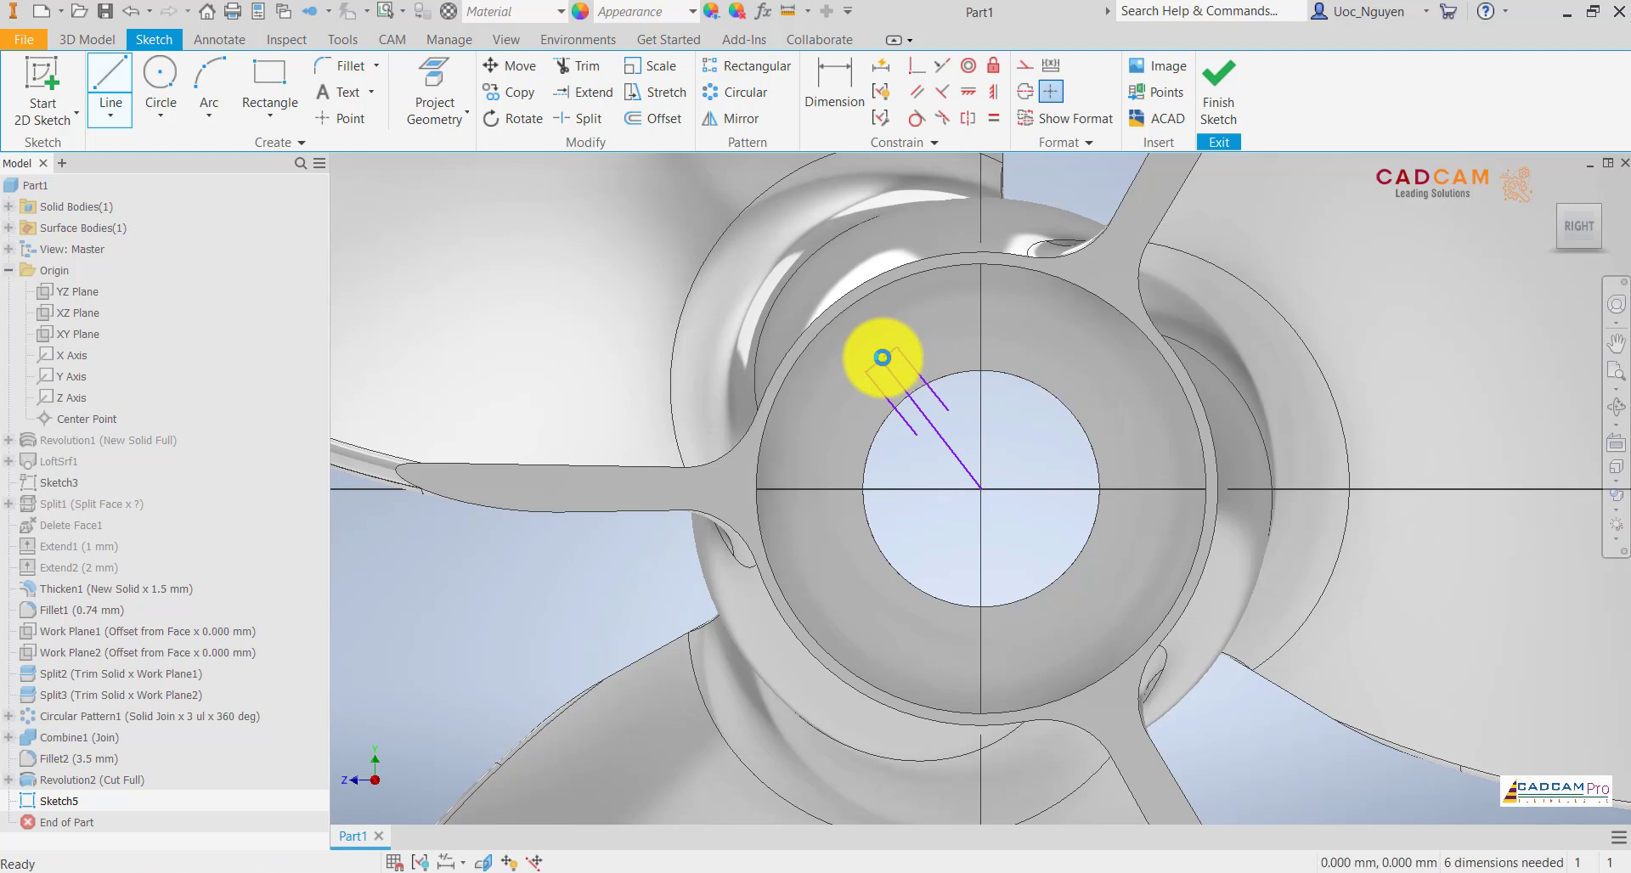
pyautogui.moveTo(1021, 463); pyautogui.dragTo(951, 456, button='middle')
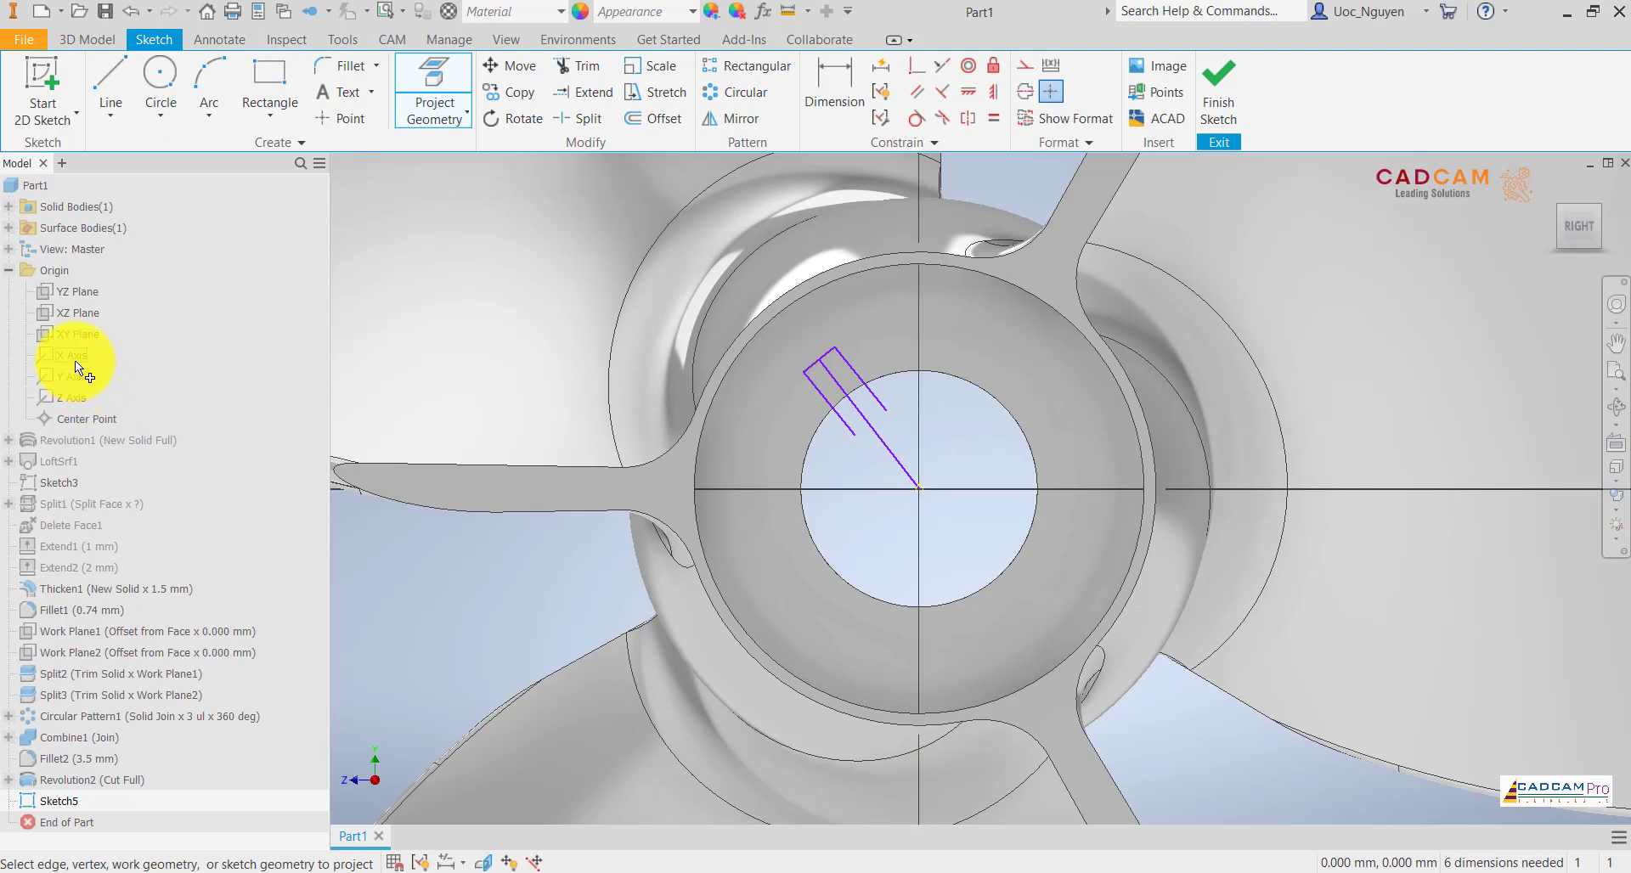
# - Project the XZ plane into the sketch and convert the radial line to construction geometry
pyautogui.click(85, 311)
pyautogui.rightClick(1012, 521)
pyautogui.click(989, 499)
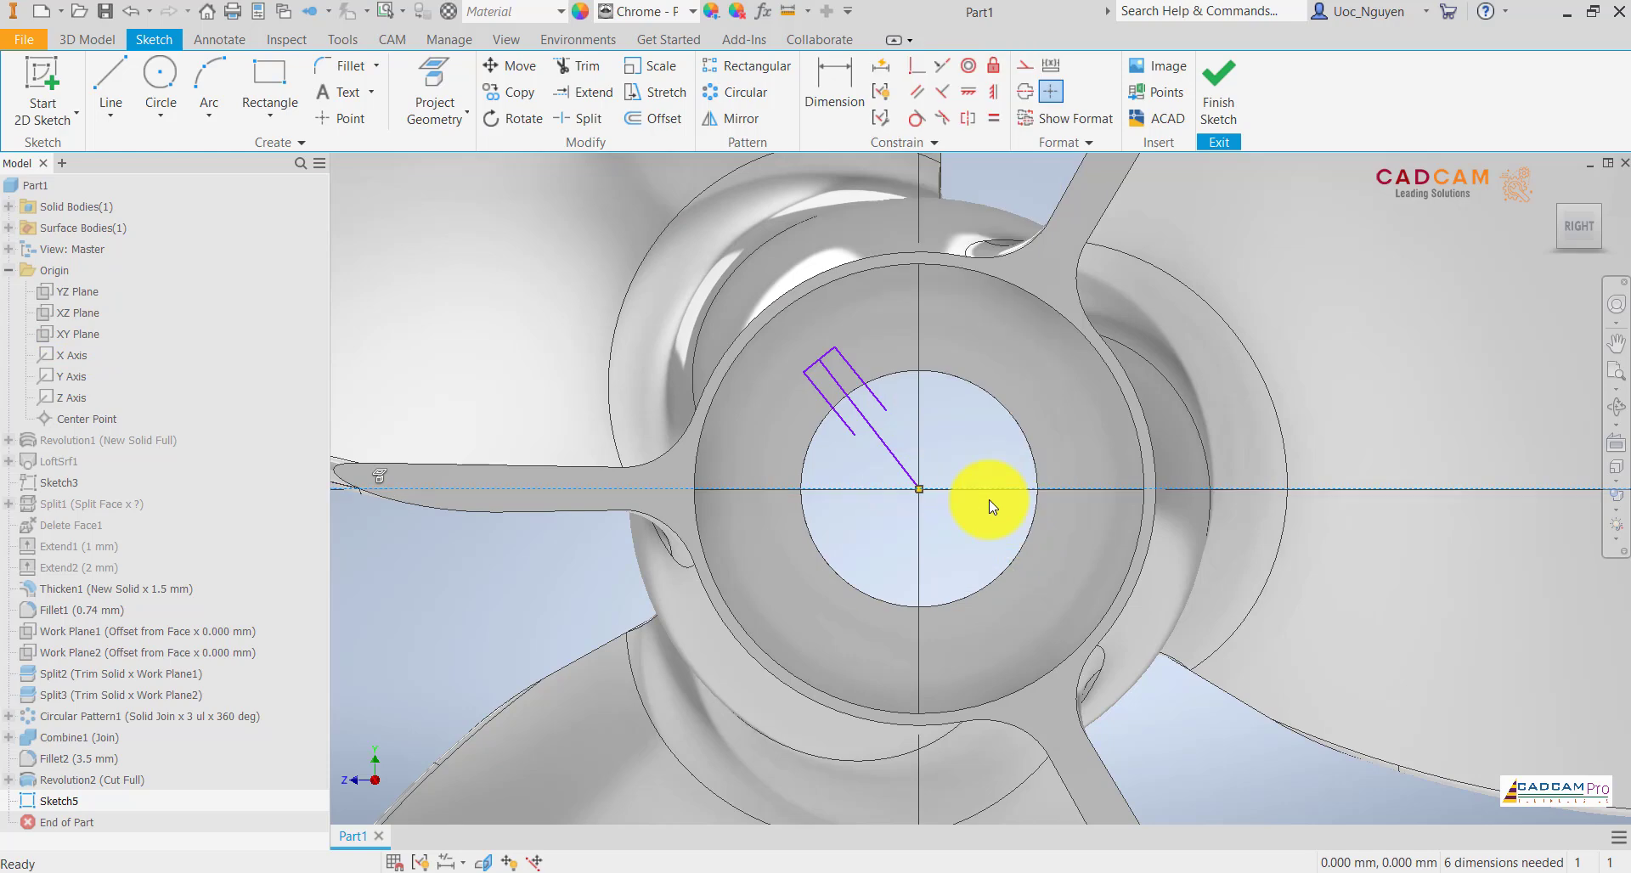
pyautogui.click(895, 456)
pyautogui.rightClick(979, 416)
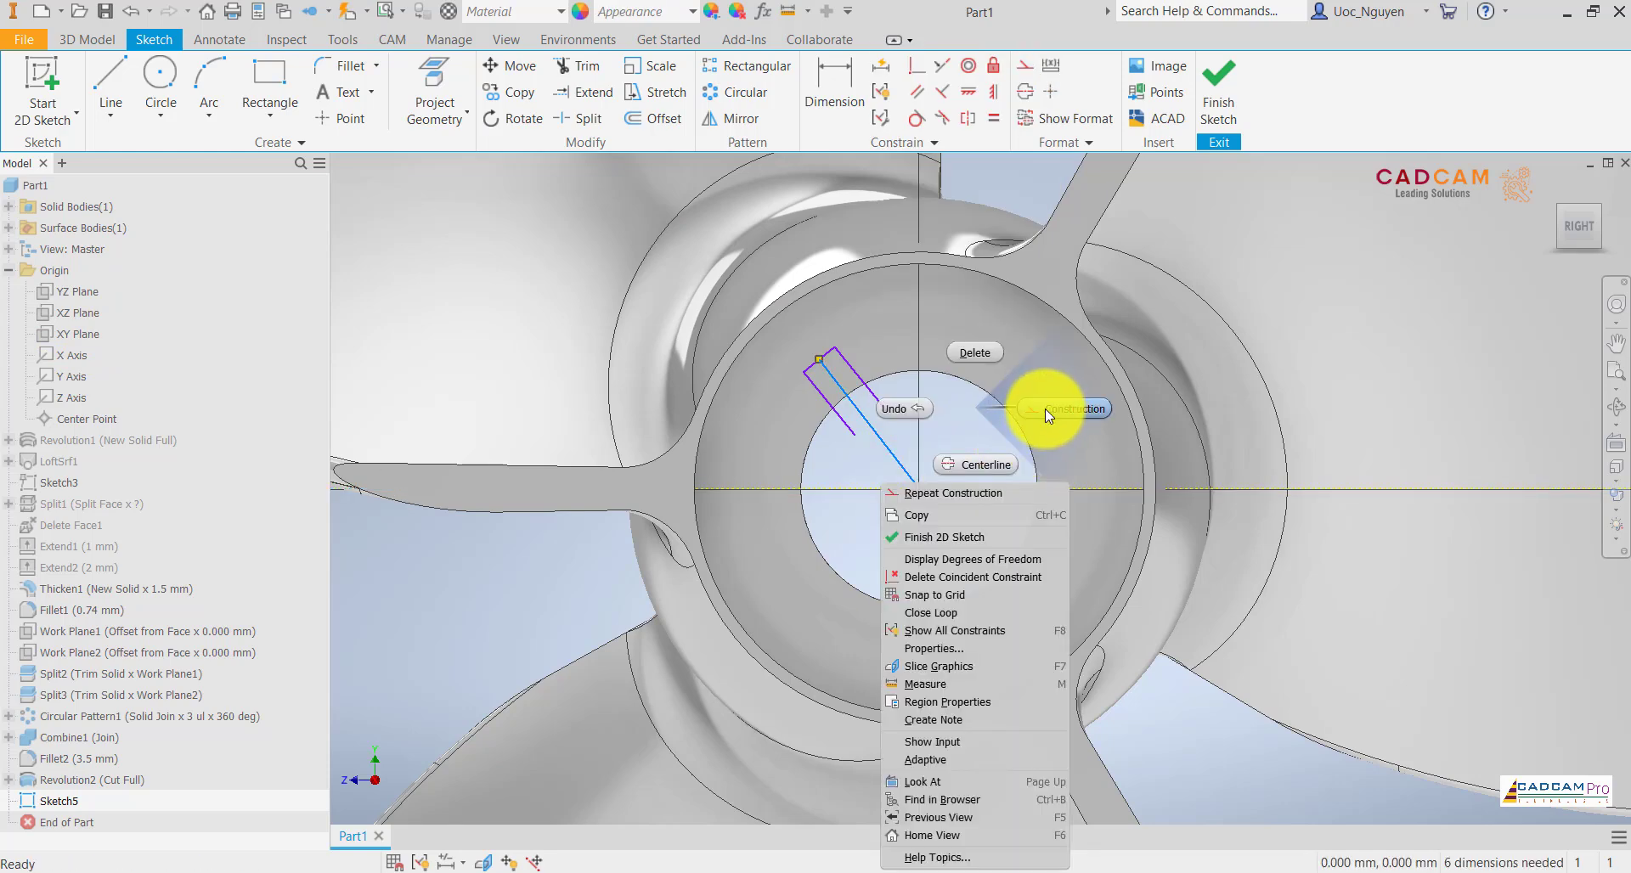
pyautogui.click(1045, 409)
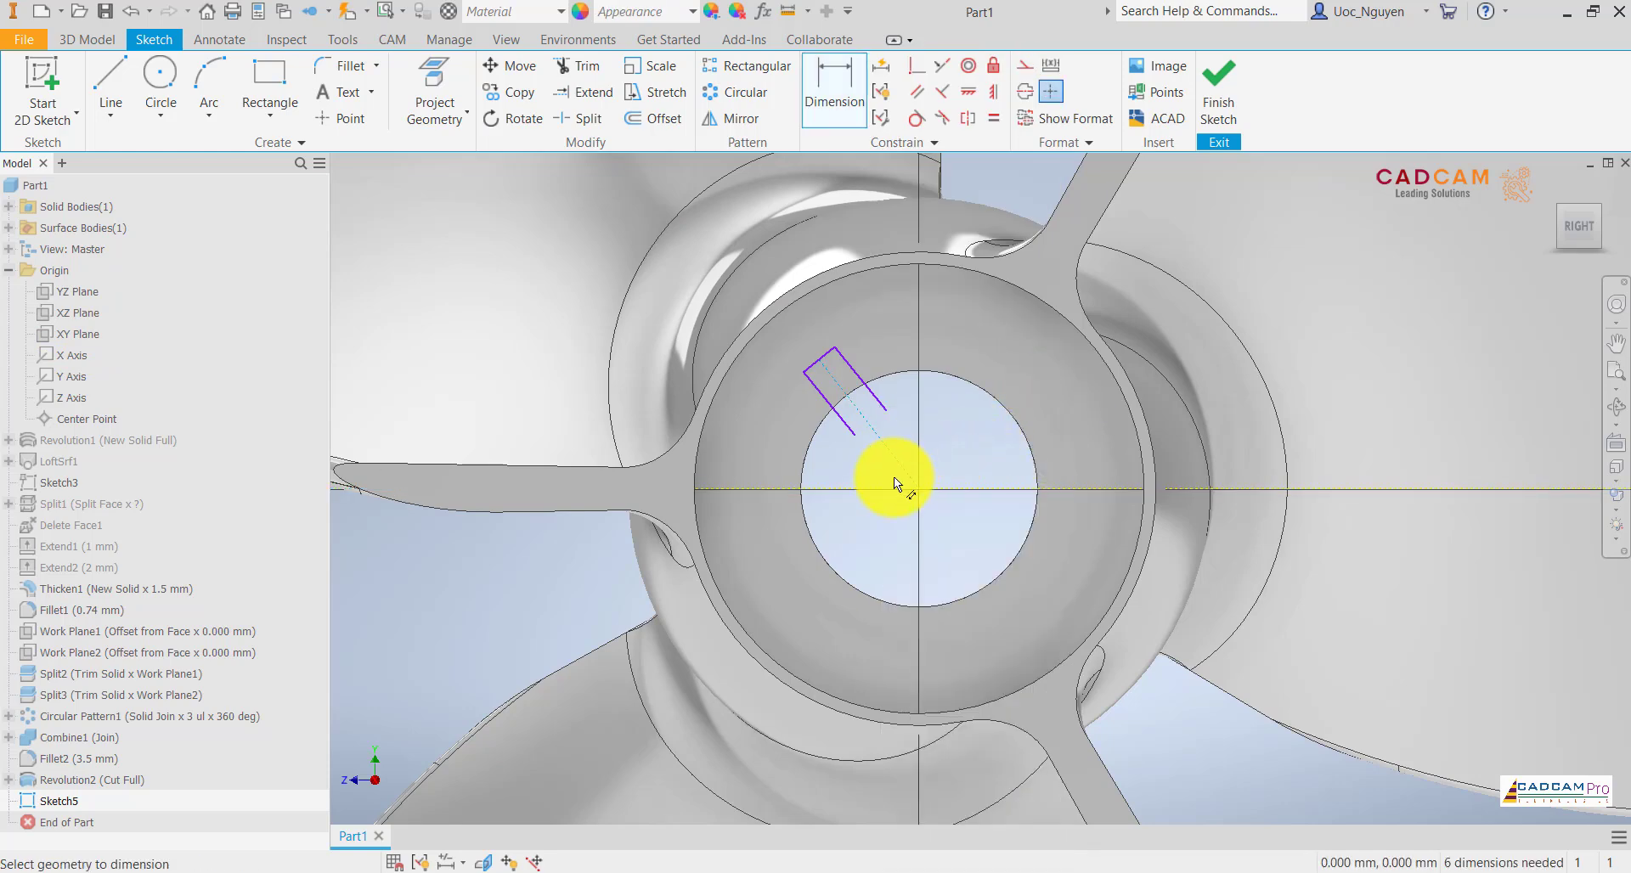
# - Constrain the keyway side parallel to the construction line
pyautogui.click(917, 91)
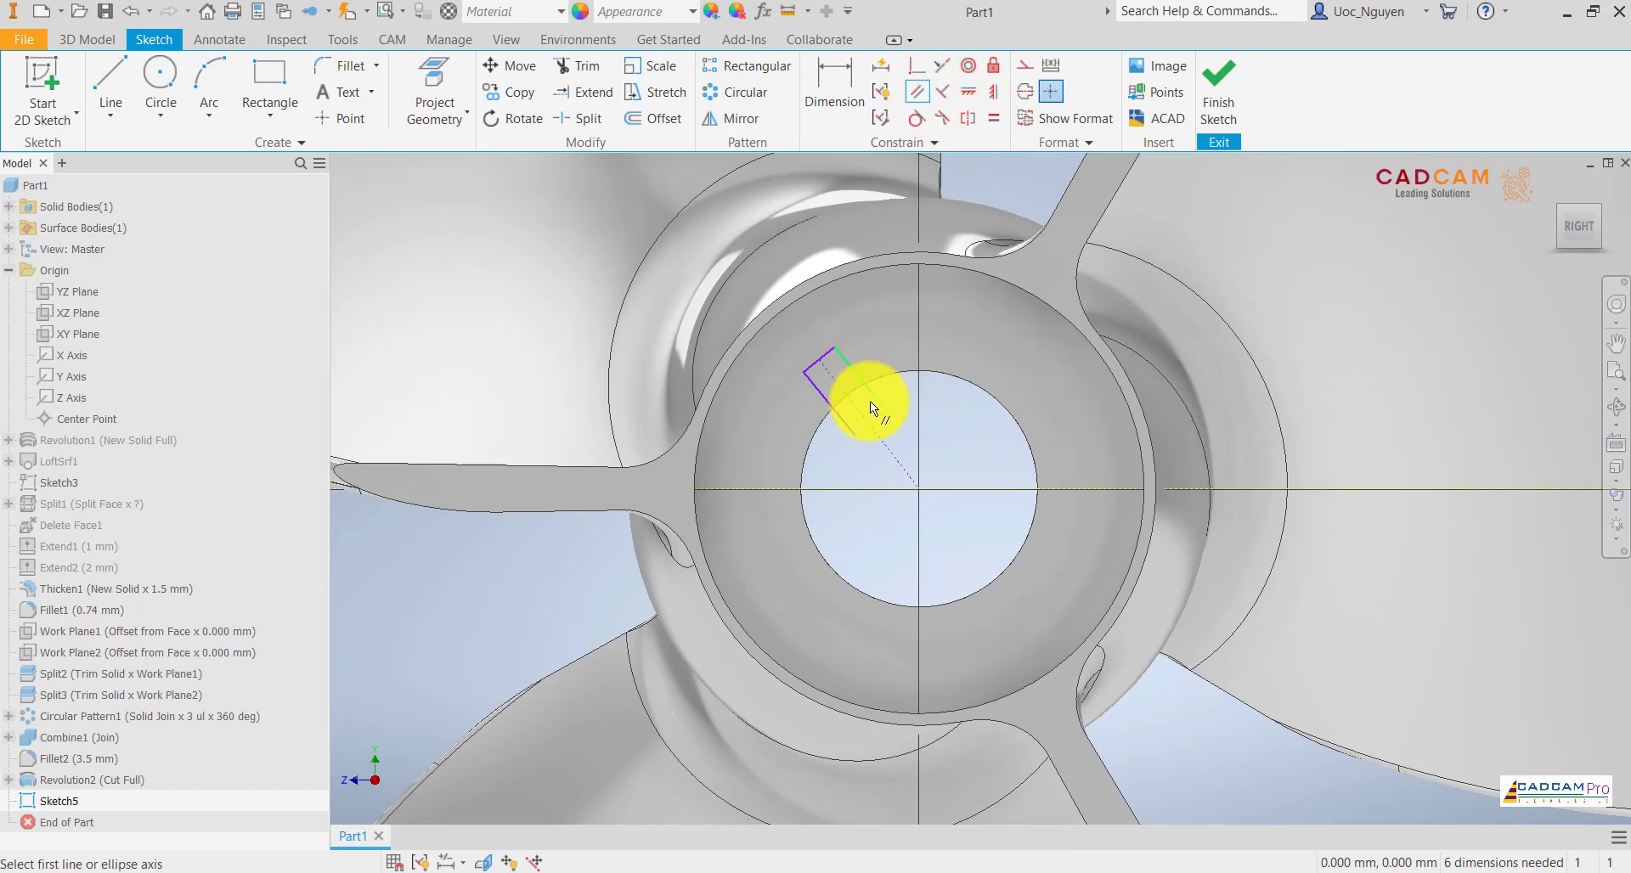
pyautogui.click(872, 401)
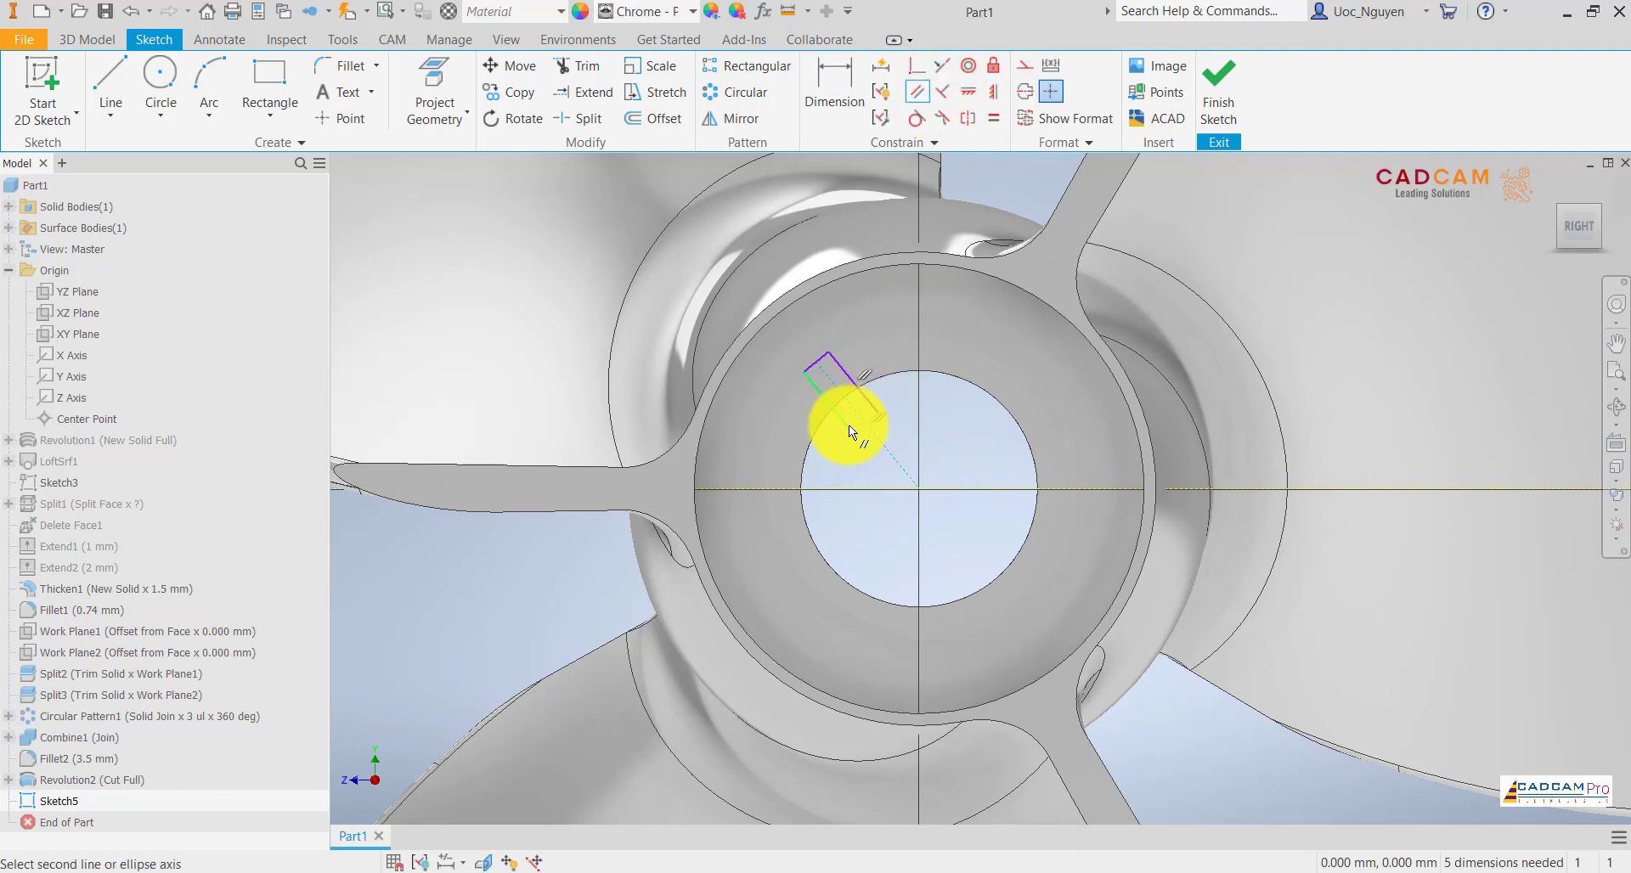
pyautogui.click(871, 466)
pyautogui.press('Escape')
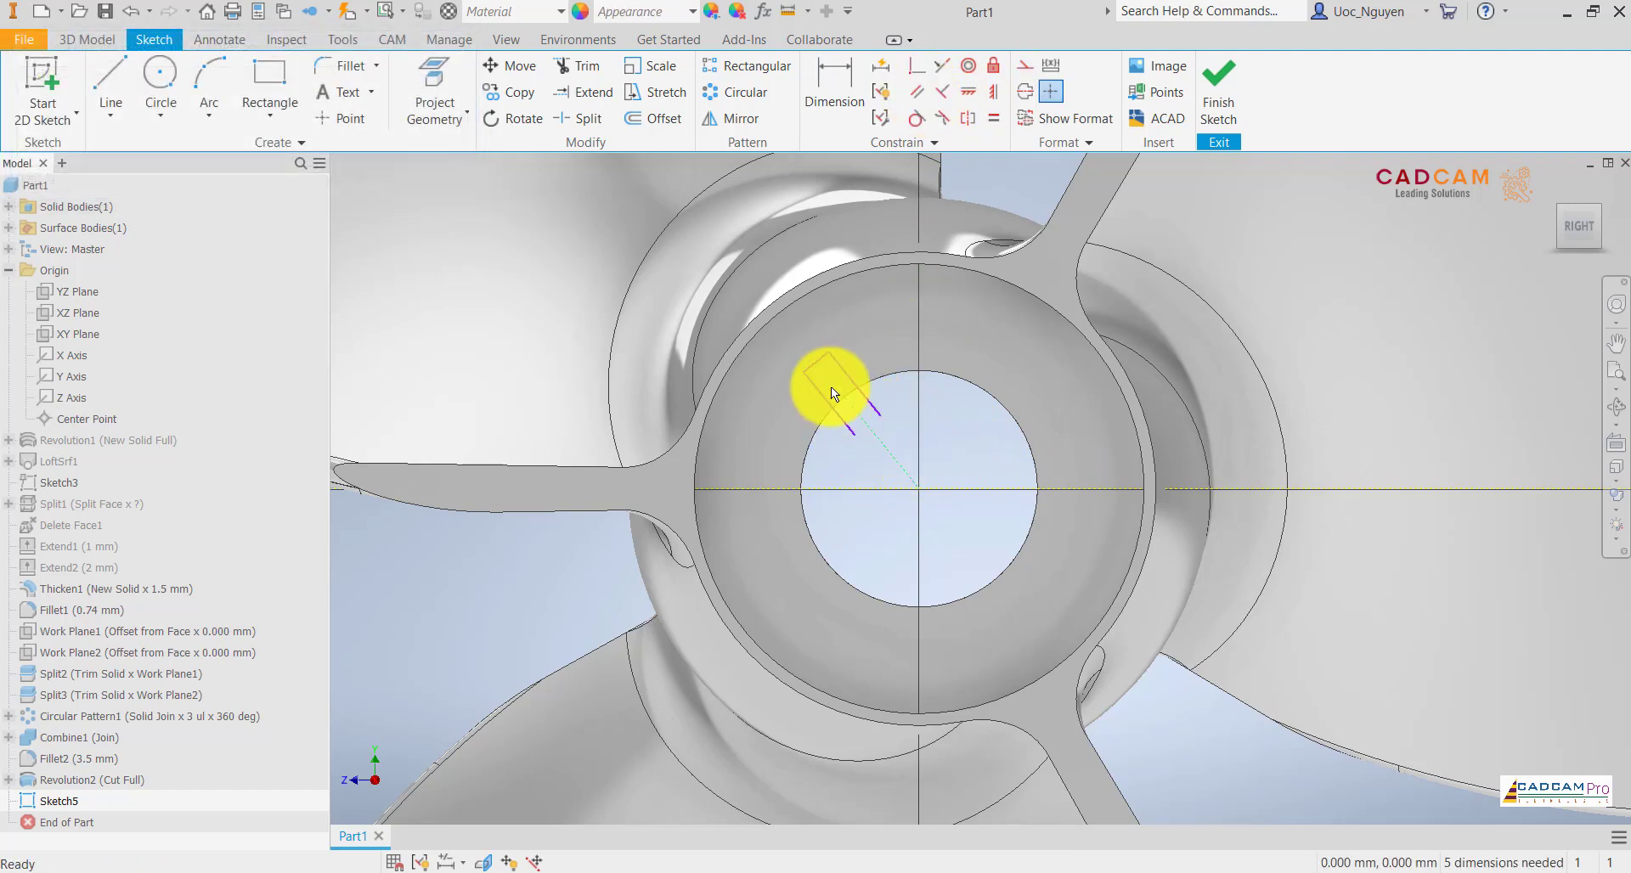
pyautogui.scroll(2, 831, 386)
pyautogui.click(834, 85)
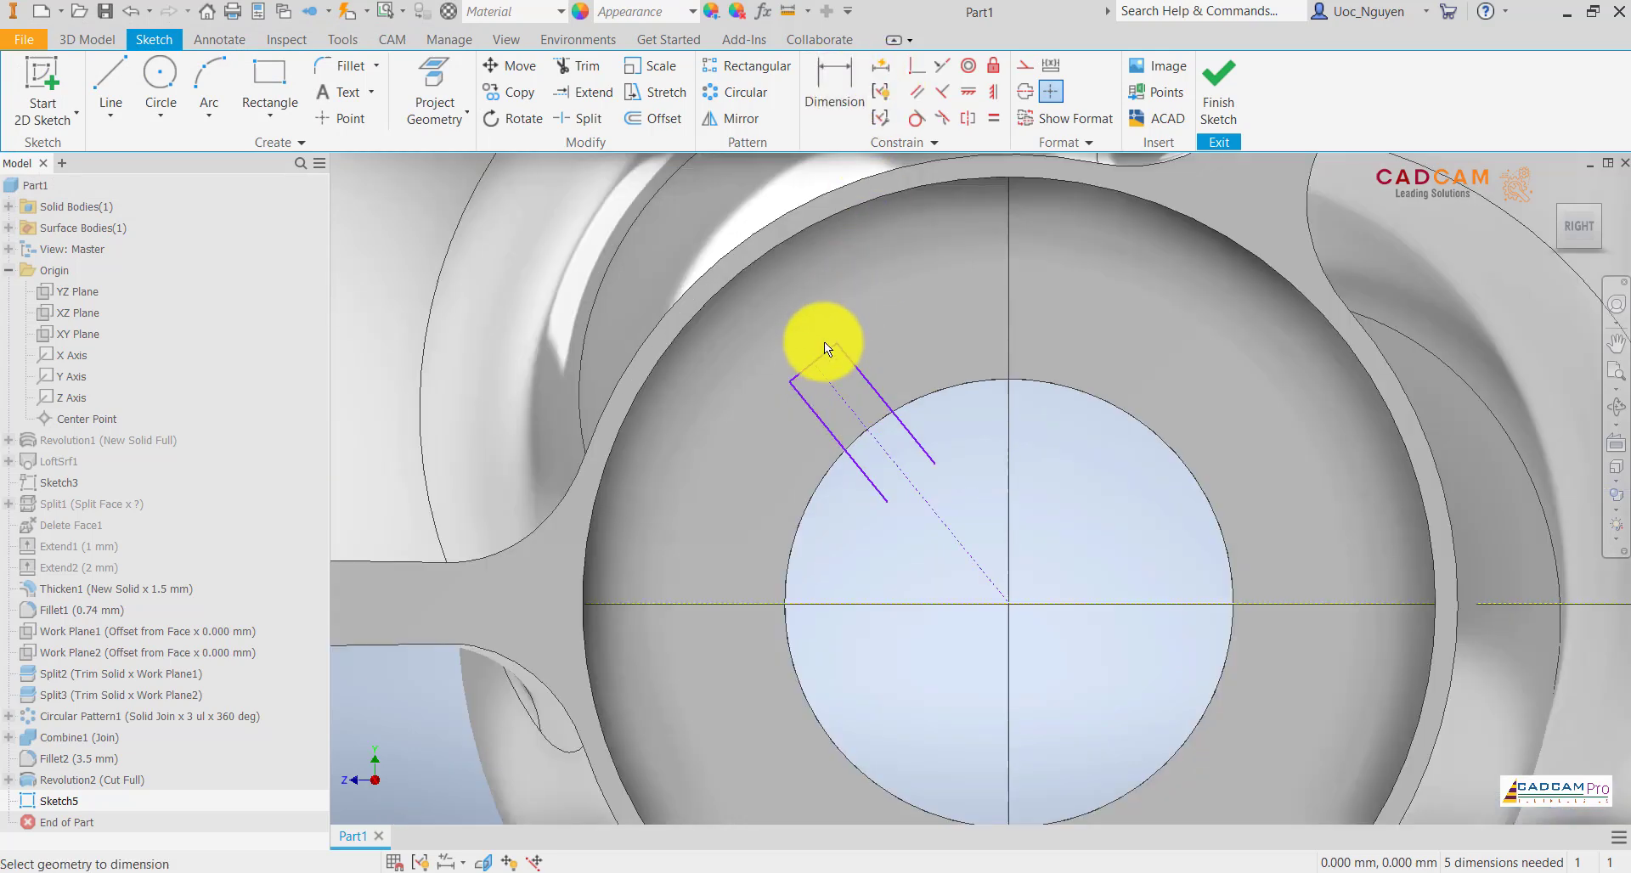
# - Dimension the keyway width to 2 and make the slot perpendicular to the bore circle
pyautogui.rightClick(782, 328)
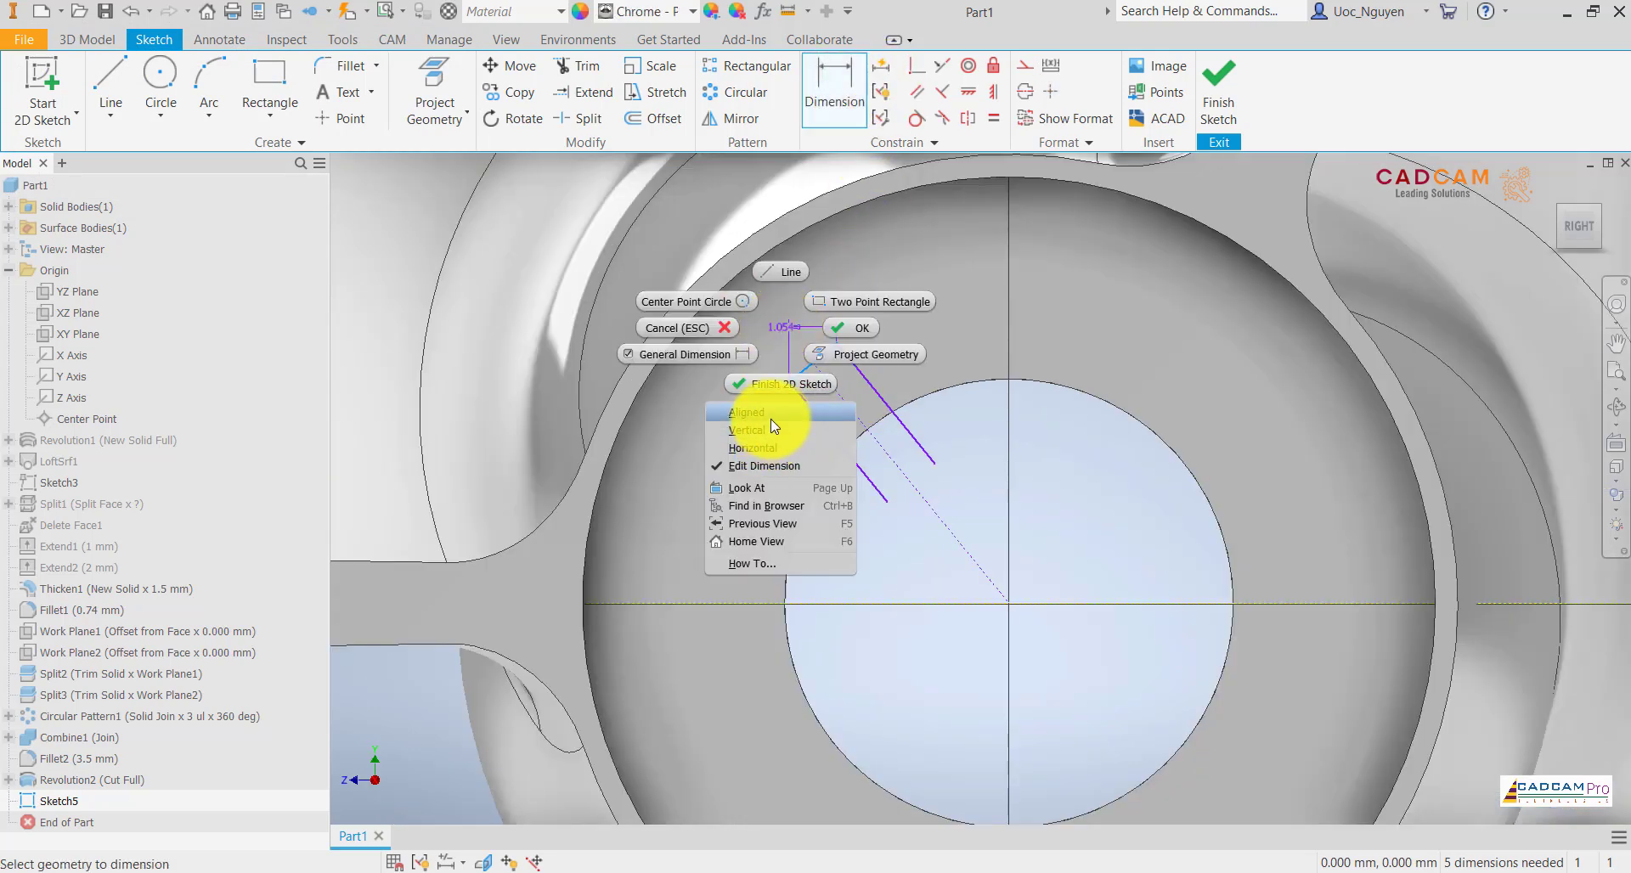
pyautogui.click(771, 420)
pyautogui.click(780, 318)
pyautogui.write('2')
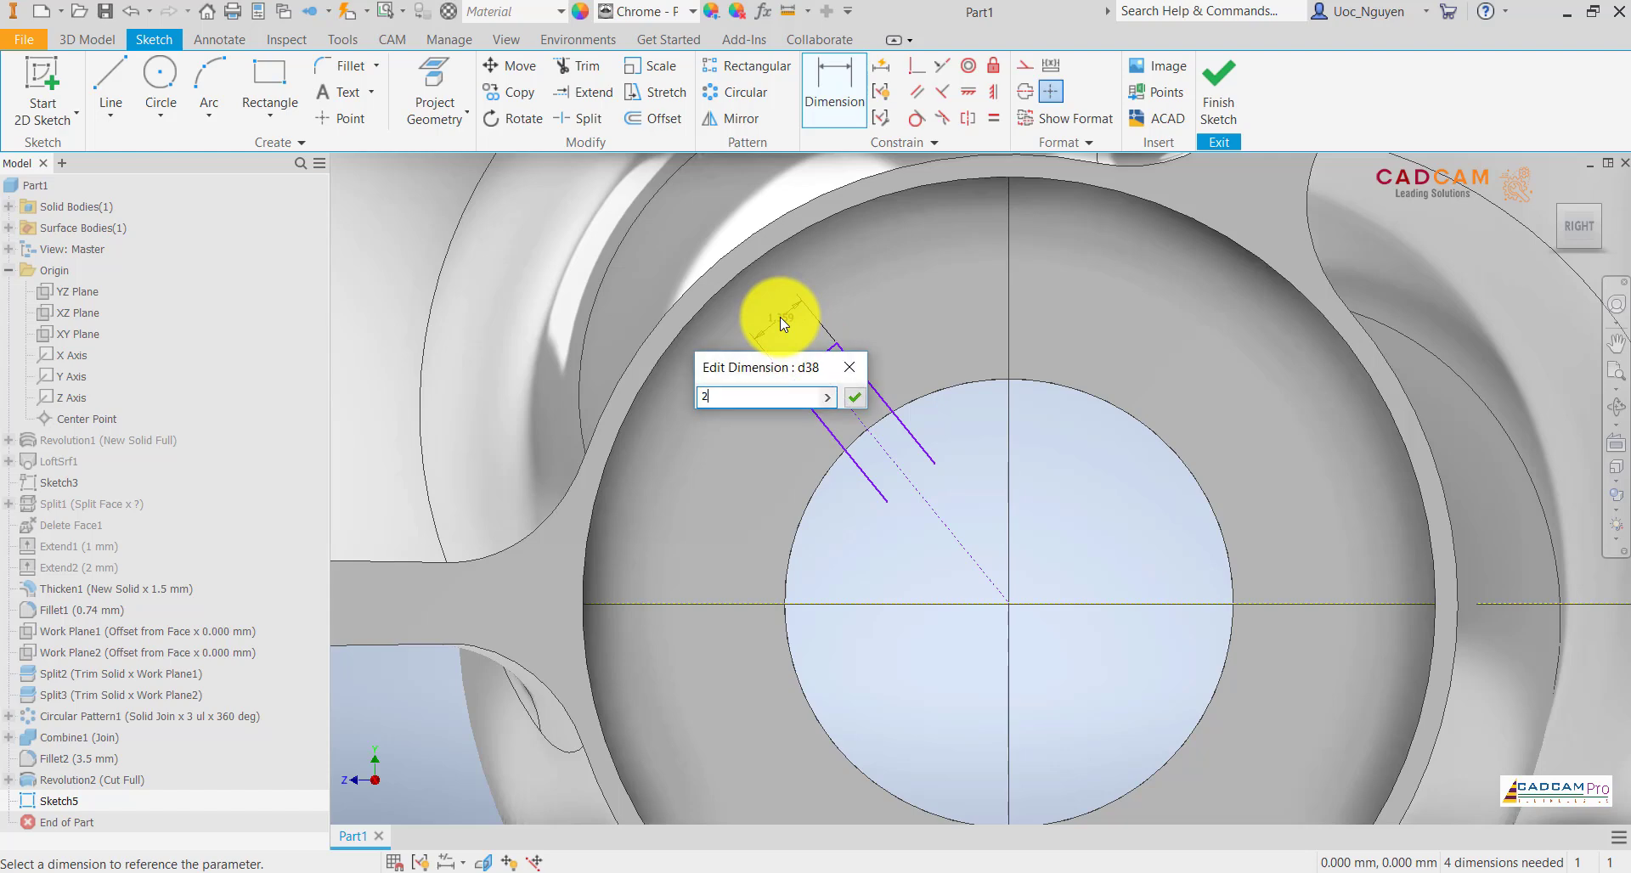
pyautogui.press('Return')
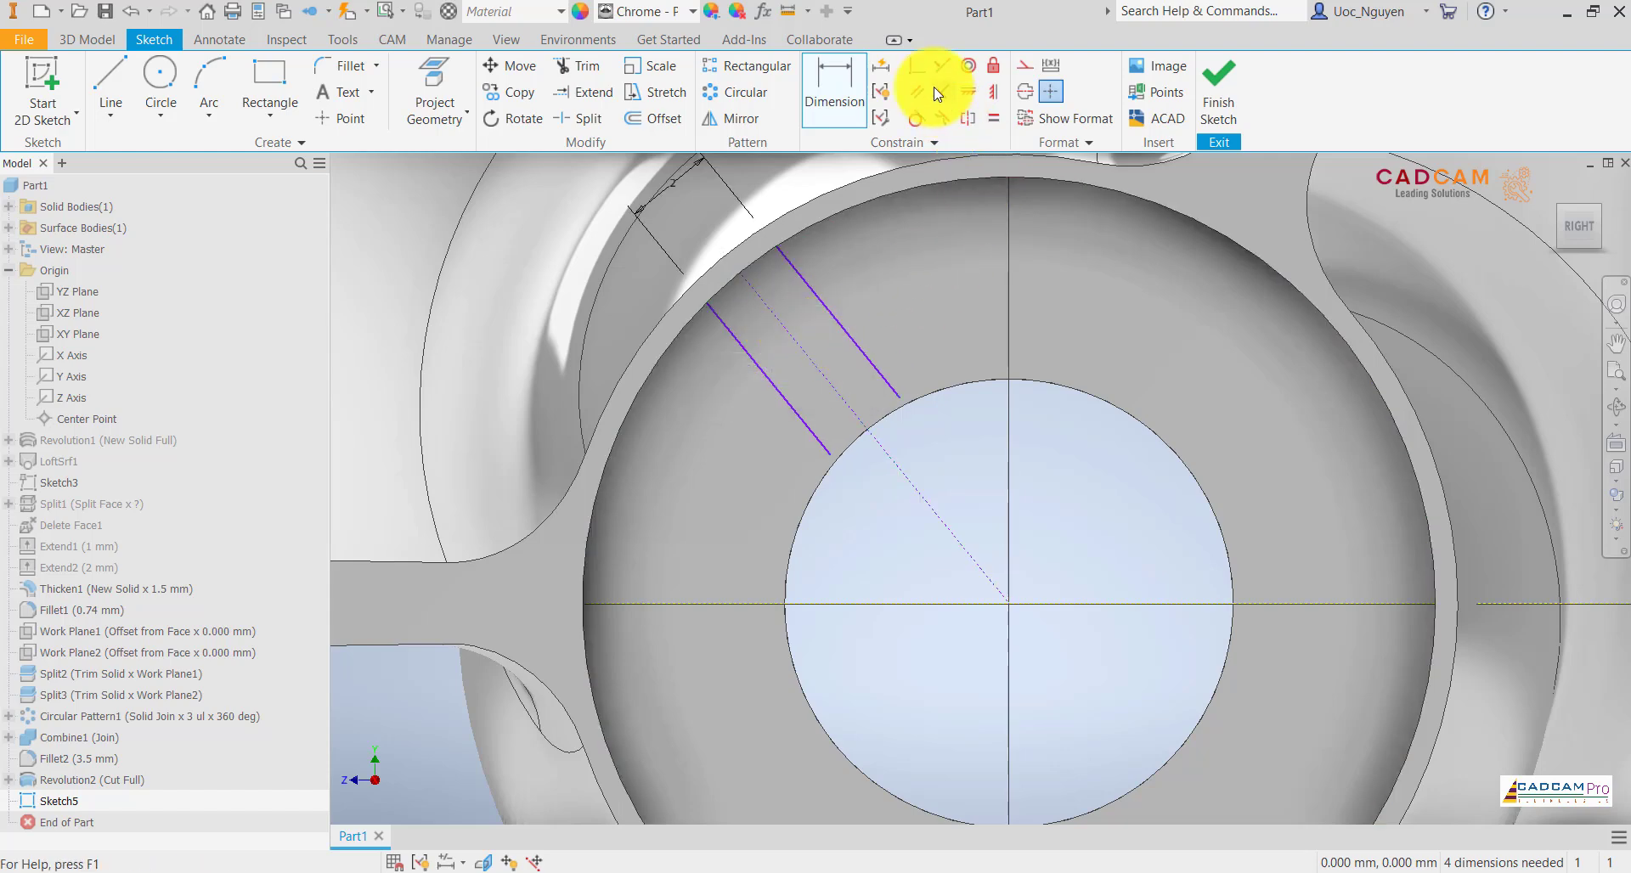
pyautogui.click(917, 65)
pyautogui.click(899, 404)
pyautogui.click(901, 405)
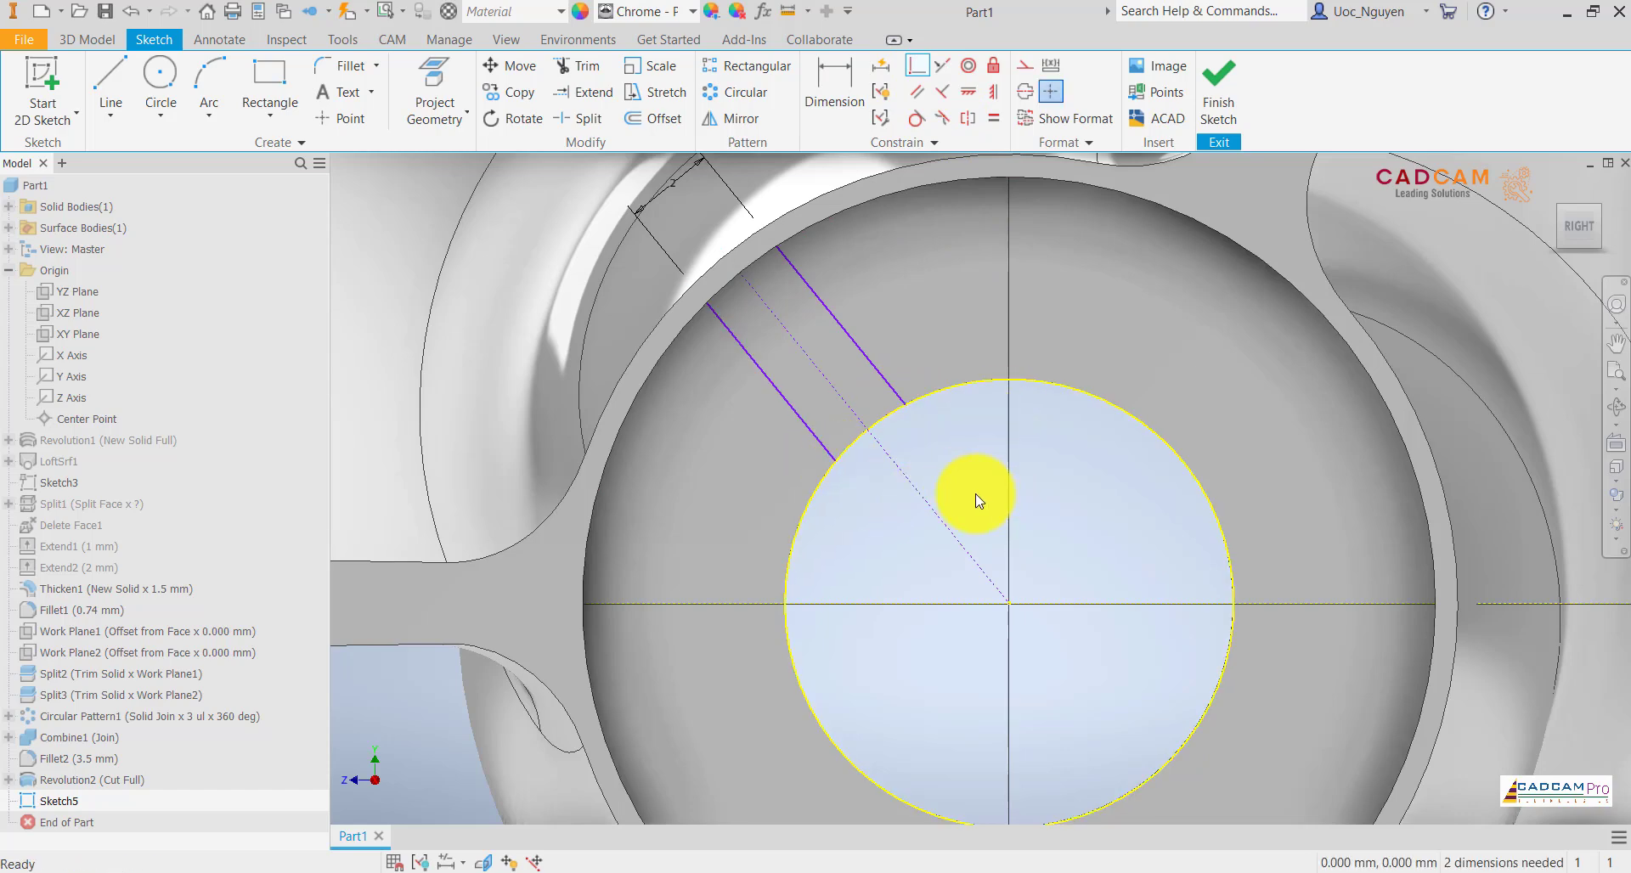
# - Set the slot angle to 30° and the slot end's distance from the centre to 5.9 mm
pyautogui.click(887, 600)
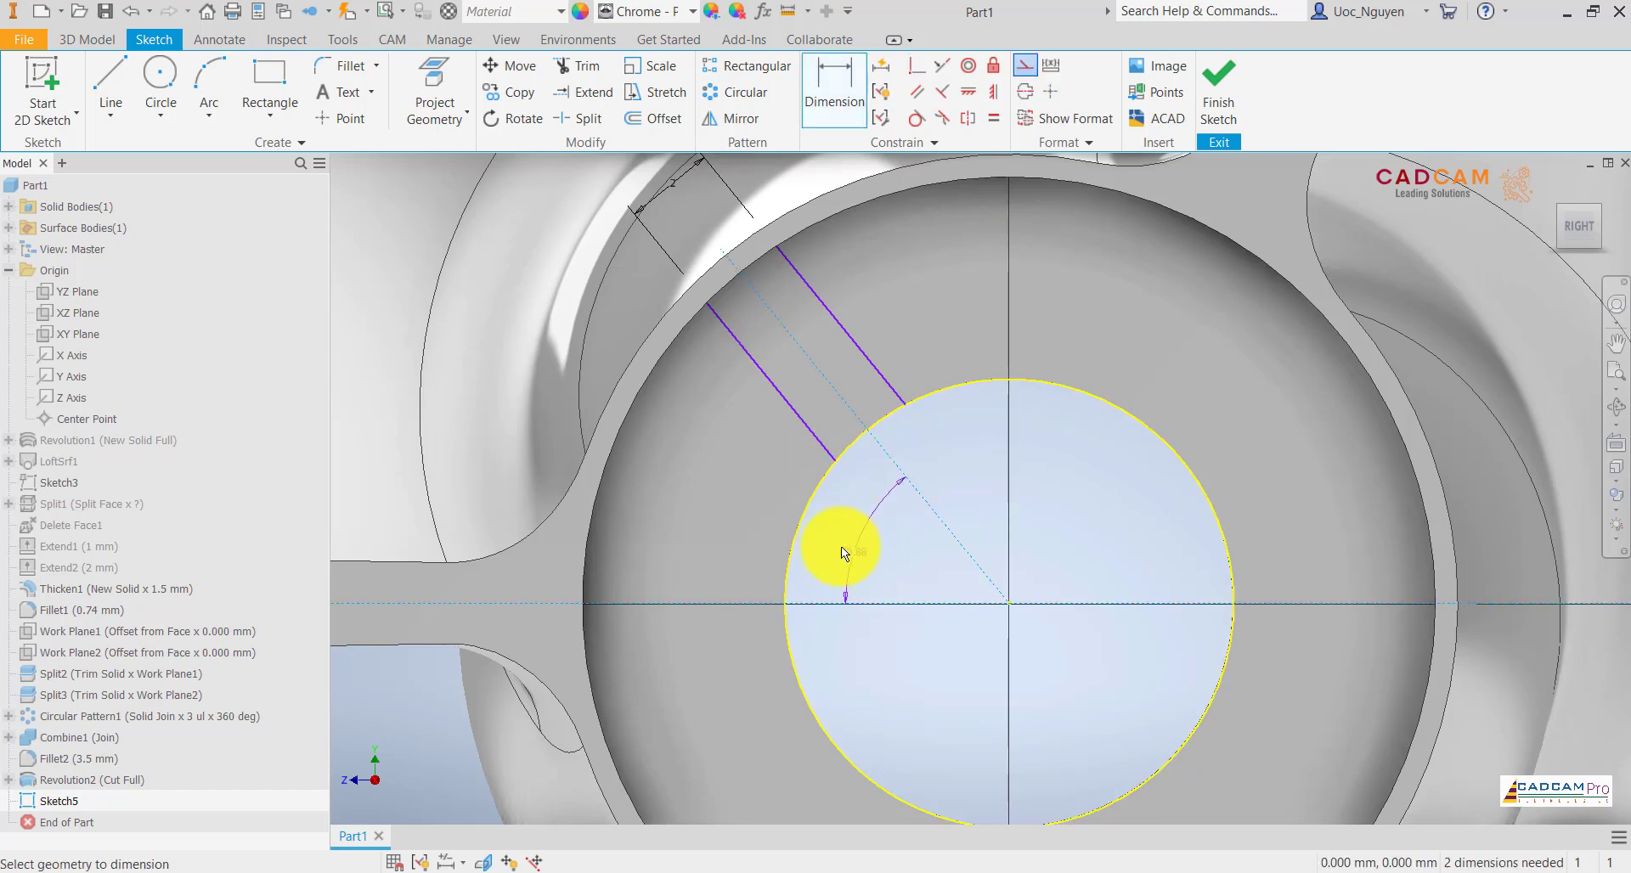
pyautogui.click(739, 487)
pyautogui.write('30')
pyautogui.press('Return')
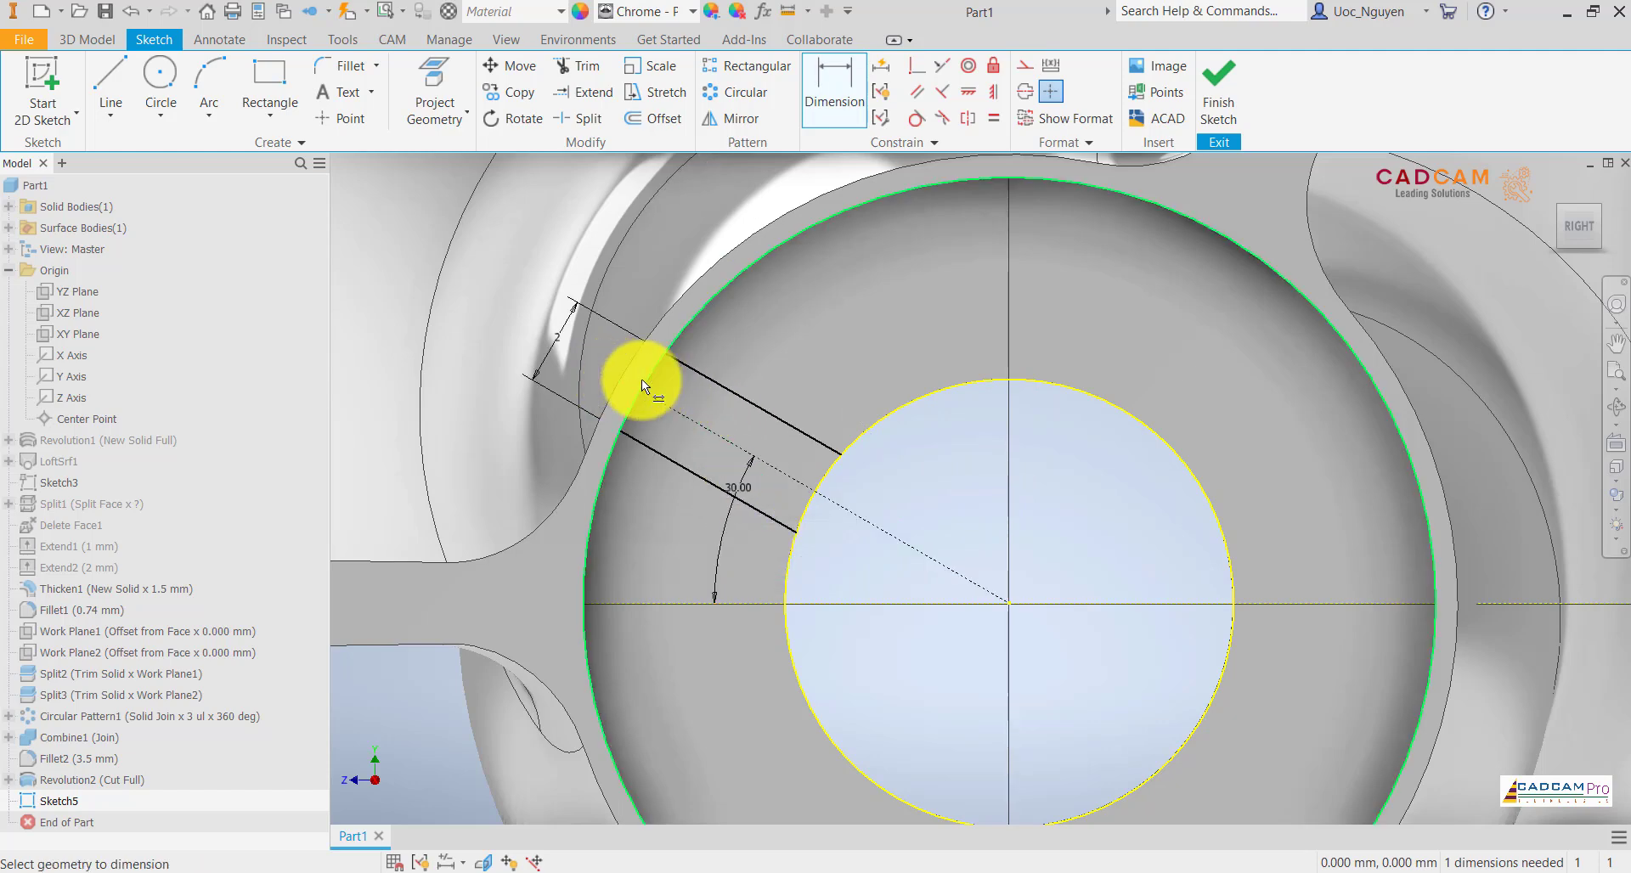
pyautogui.moveTo(645, 343); pyautogui.dragTo(765, 414)
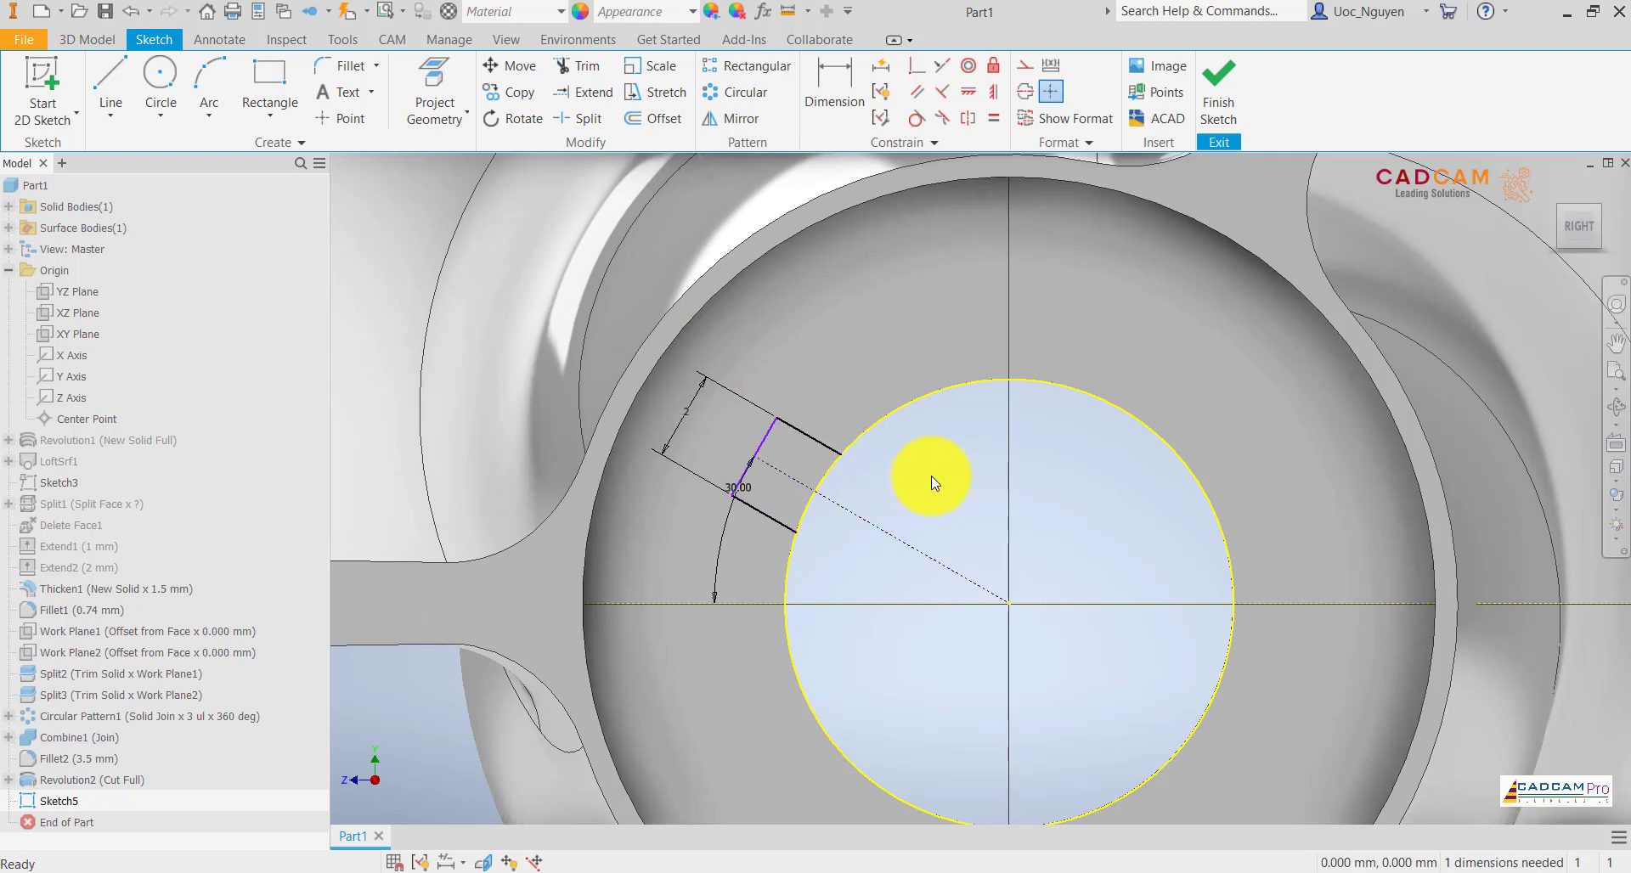
pyautogui.click(1010, 604)
pyautogui.click(768, 723)
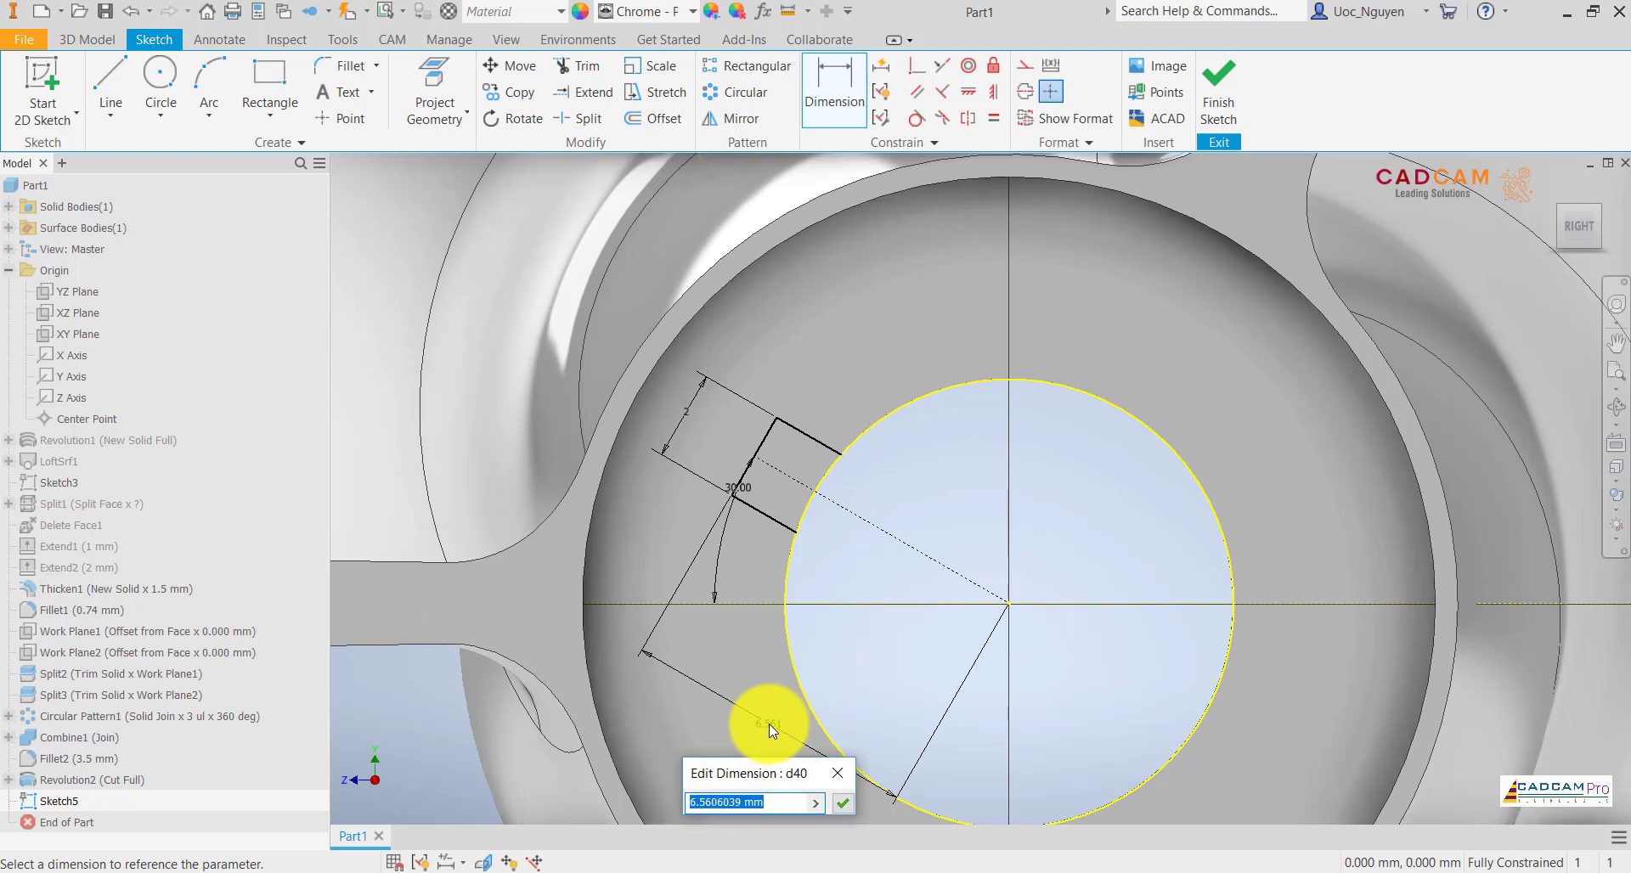
pyautogui.write('5.9')
pyautogui.press('Return')
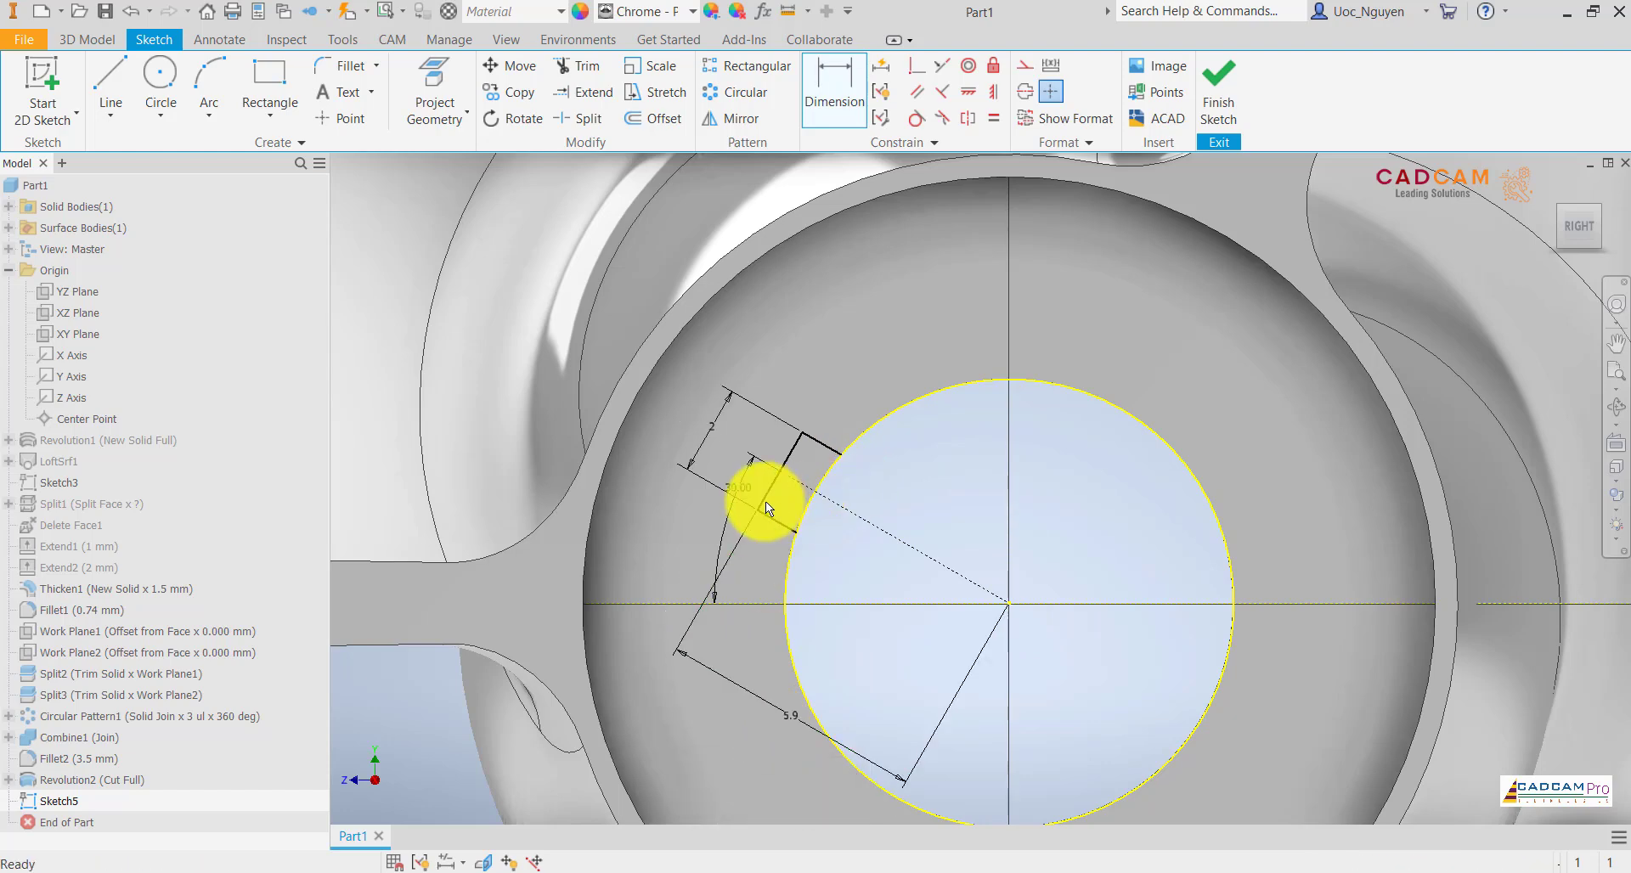
# - Reposition the 30.00° angle and width-2 dimension labels for readability
pyautogui.moveTo(745, 491)
pyautogui.mouseDown()
pyautogui.moveTo(543, 445)
pyautogui.moveTo(641, 494)
pyautogui.mouseUp()
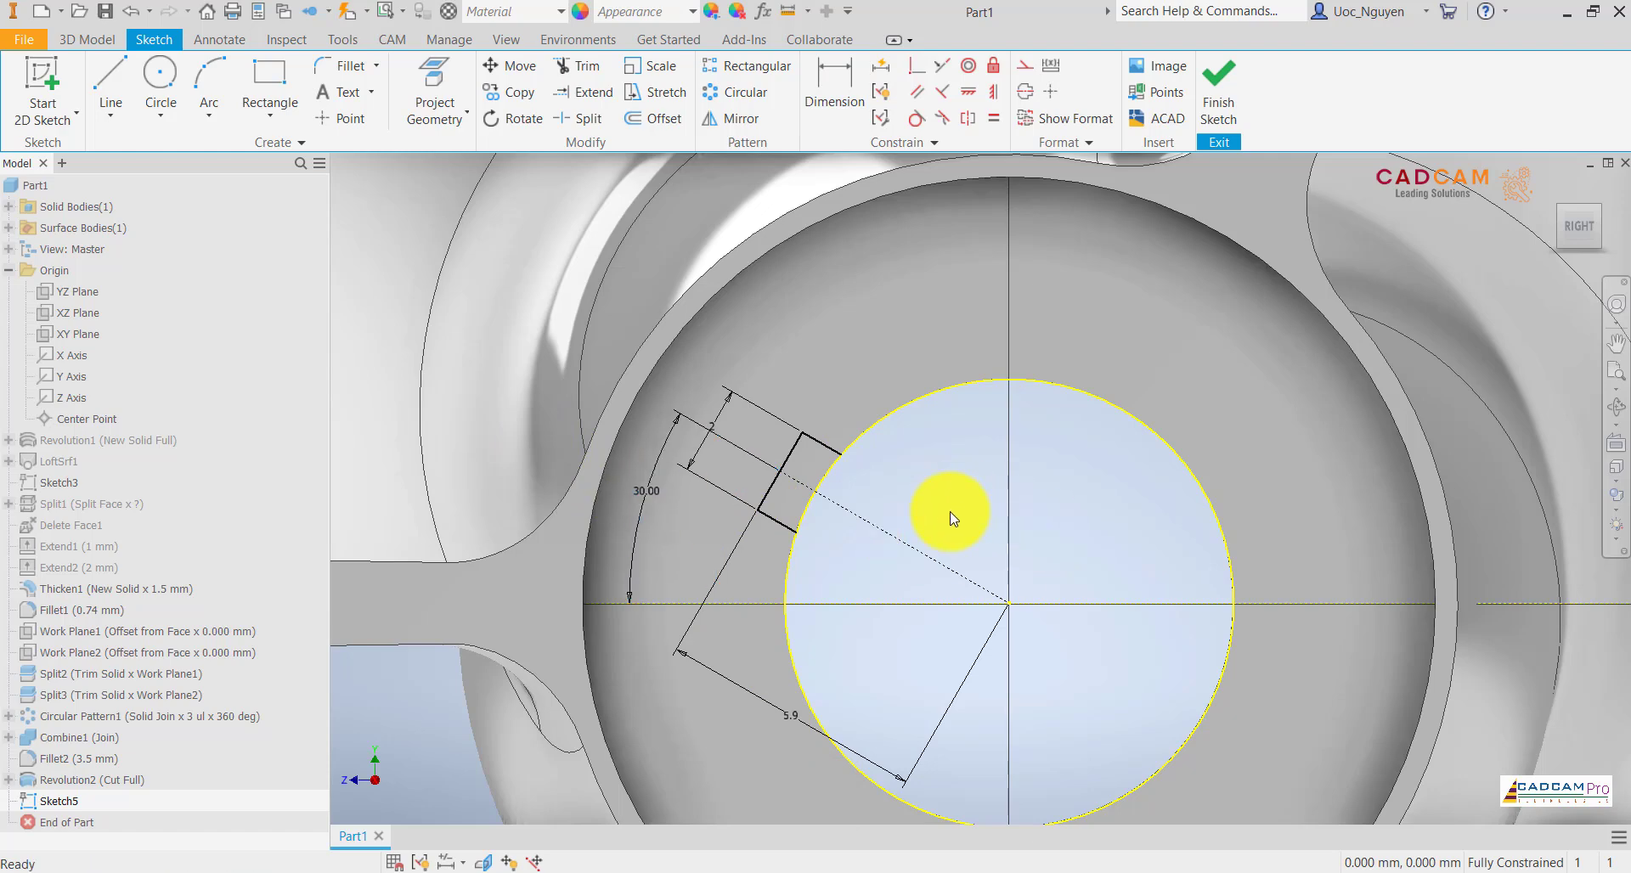
pyautogui.moveTo(881, 454); pyautogui.dragTo(849, 425, button='middle')
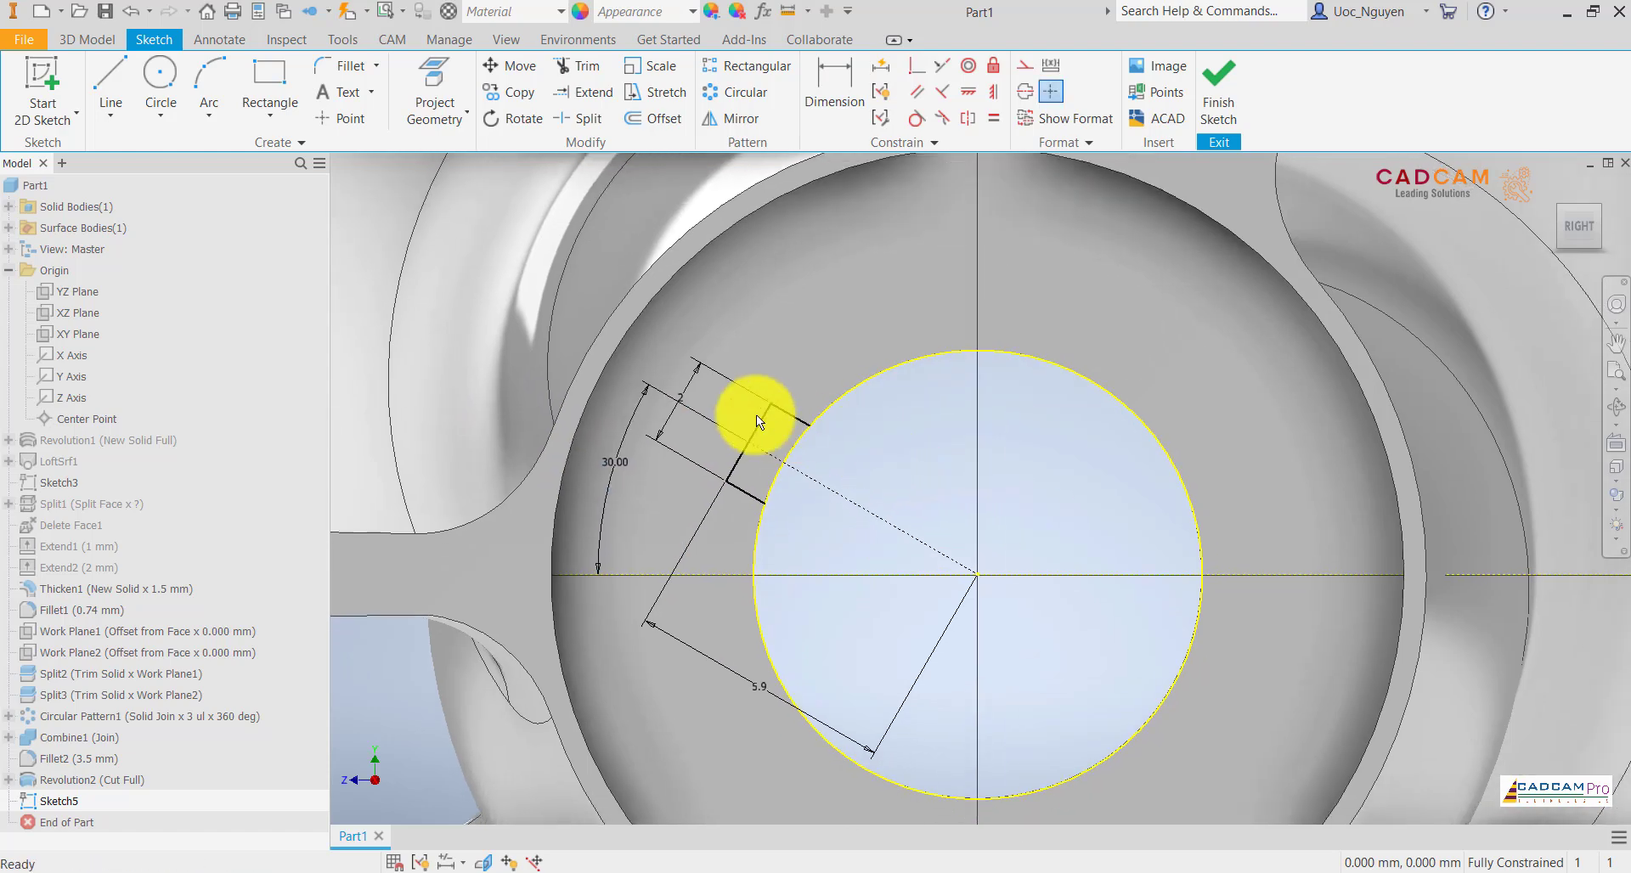
pyautogui.click(690, 378)
pyautogui.scroll(-3, 917, 468)
pyautogui.moveTo(946, 480); pyautogui.dragTo(811, 476, button='middle')
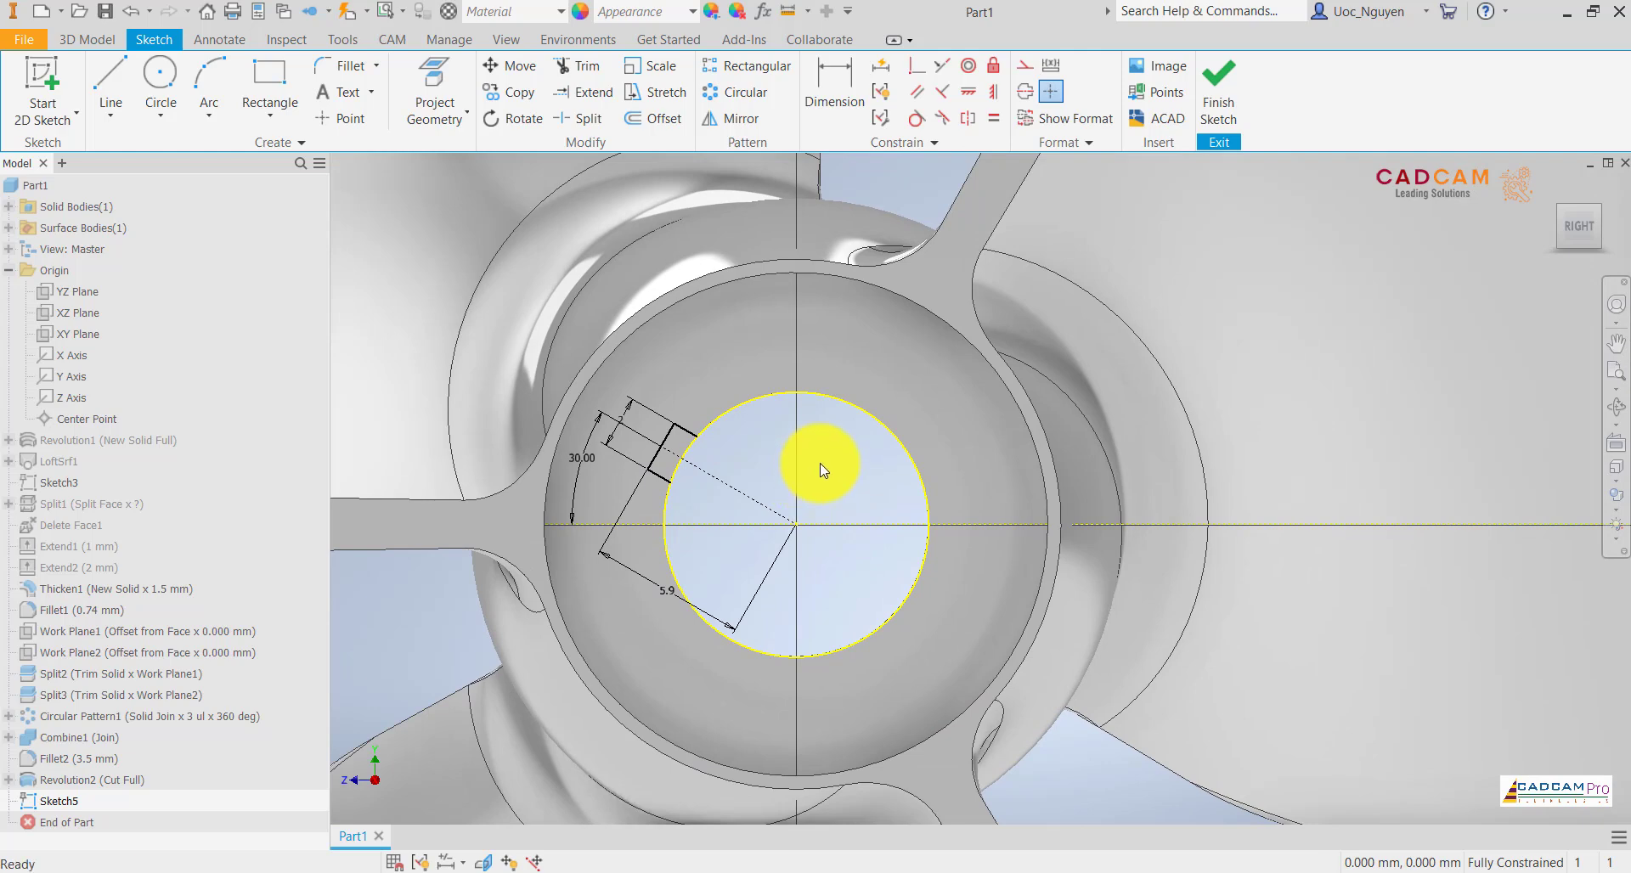
# - Draw a 15 mm construction circle centred on the bore
pyautogui.click(160, 85)
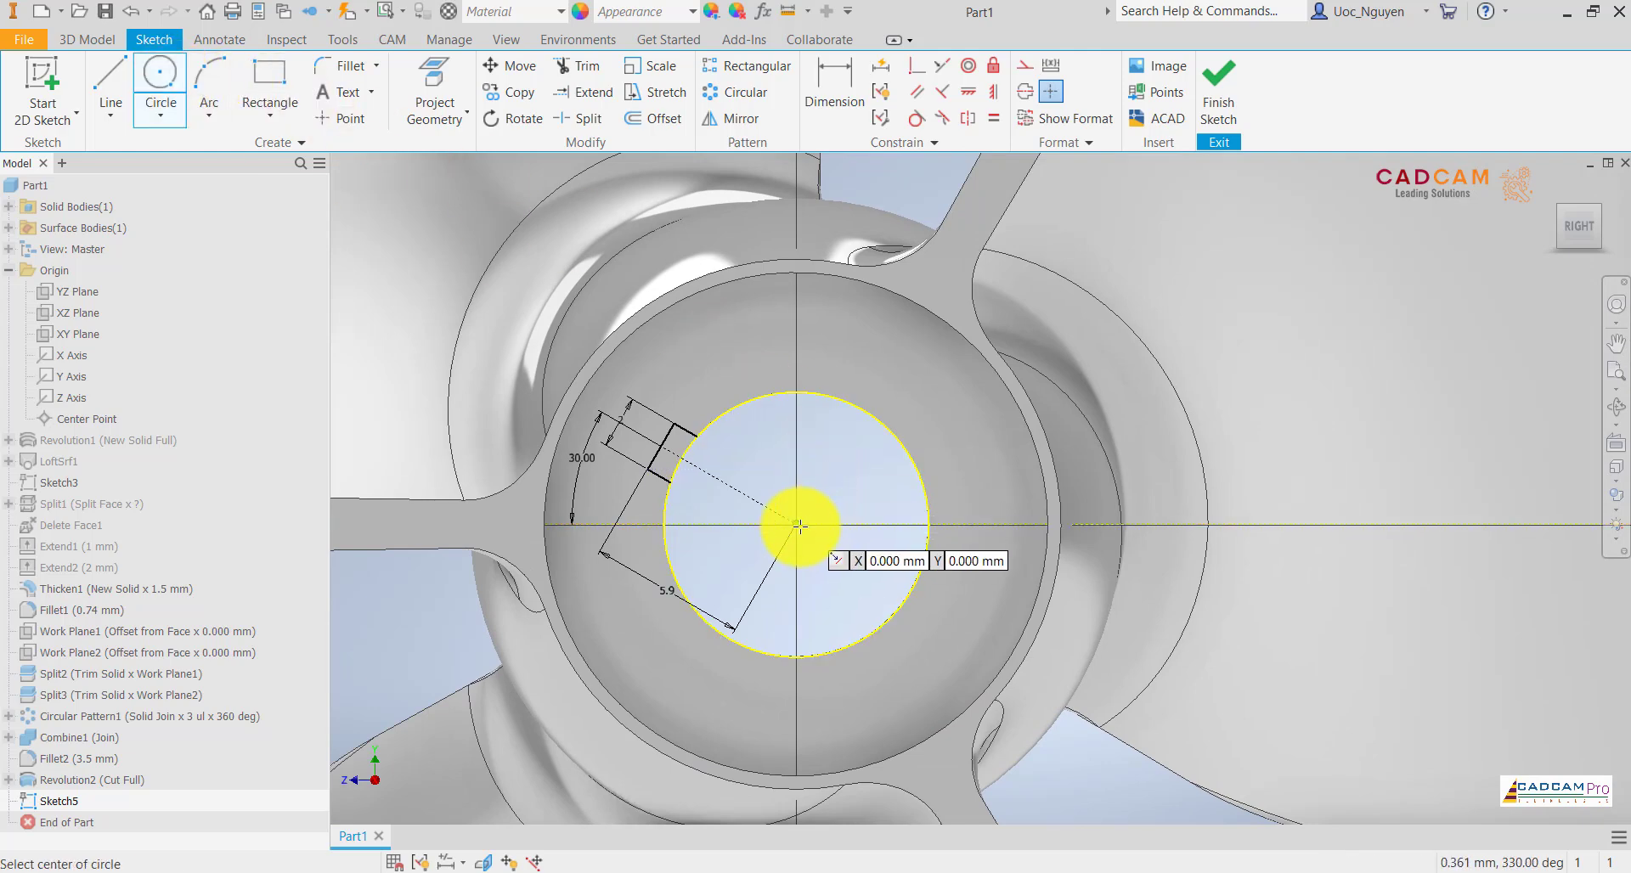
pyautogui.click(800, 526)
pyautogui.write('15')
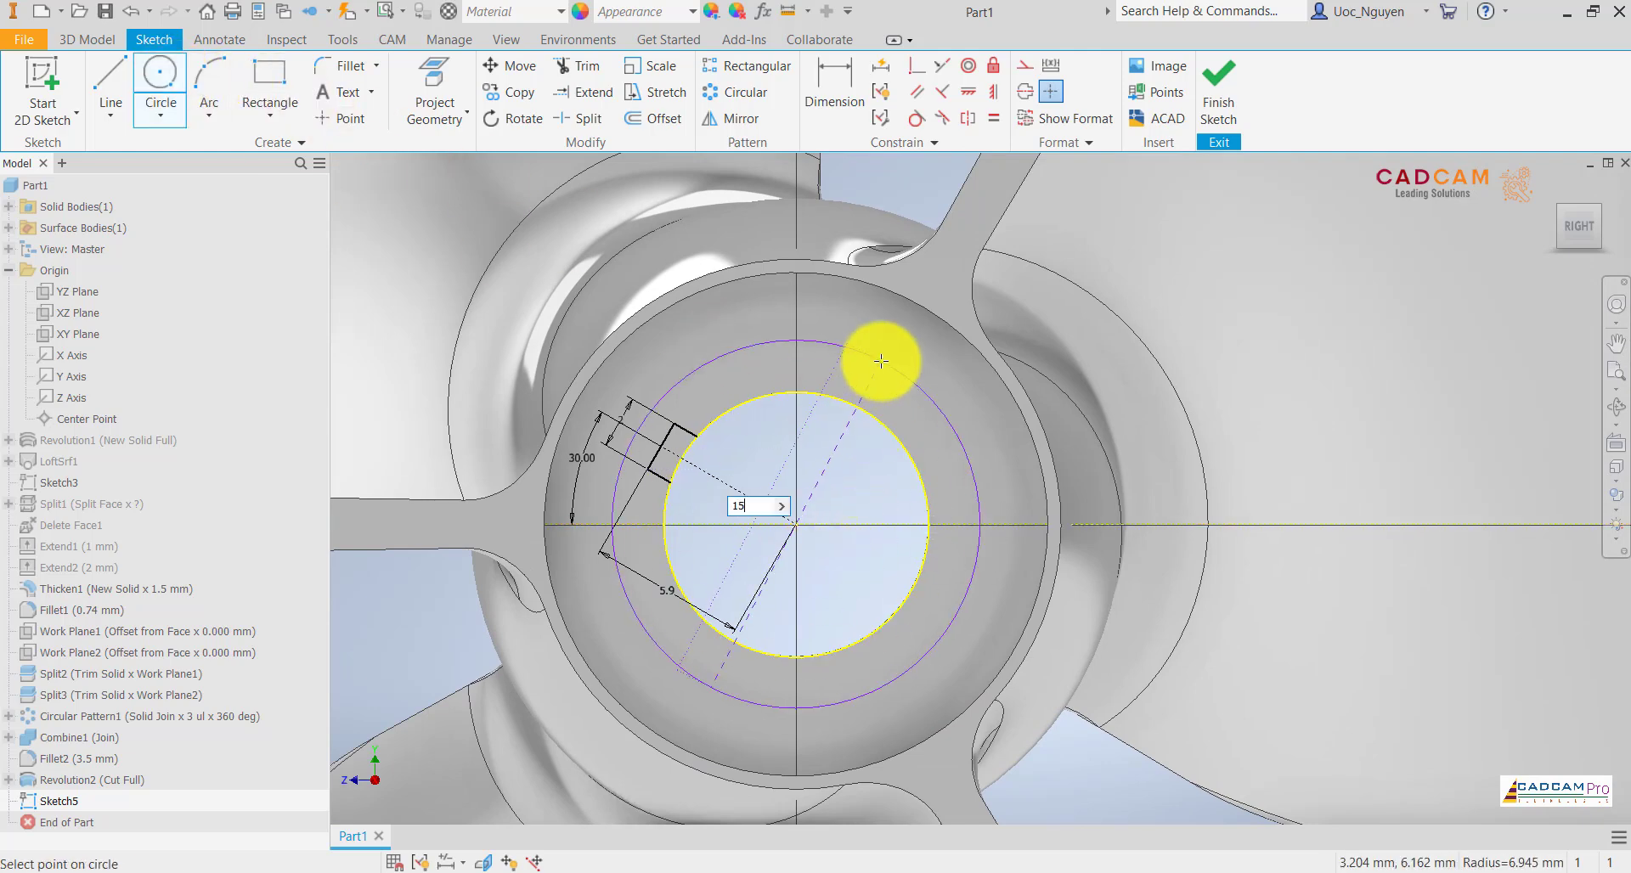
pyautogui.press('Return')
pyautogui.press('Escape')
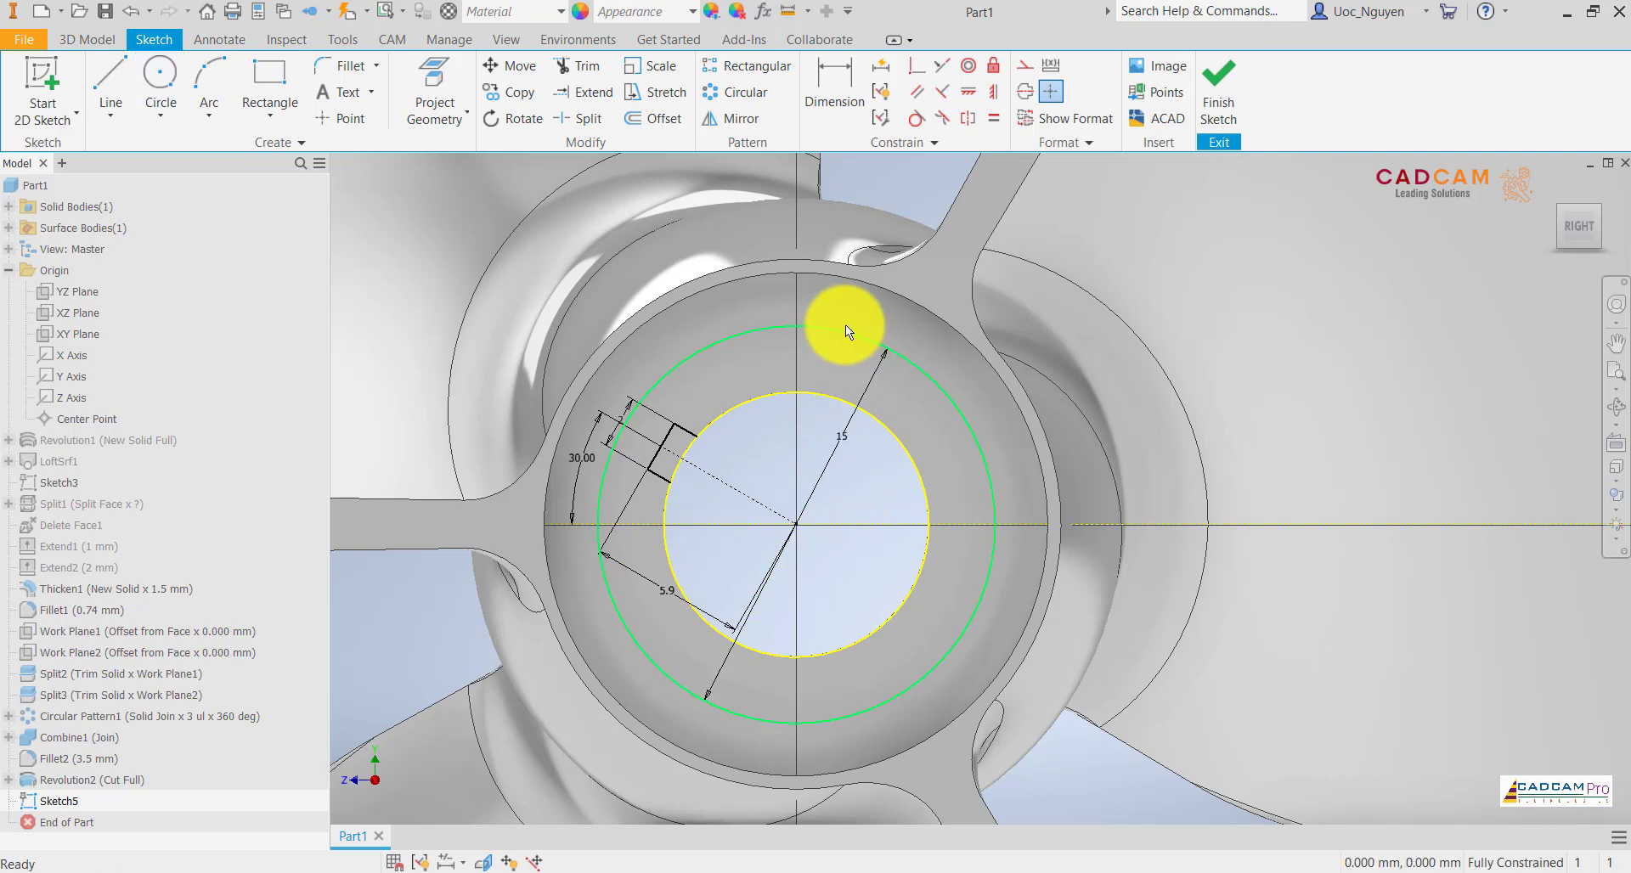
pyautogui.rightClick(845, 325)
pyautogui.click(911, 325)
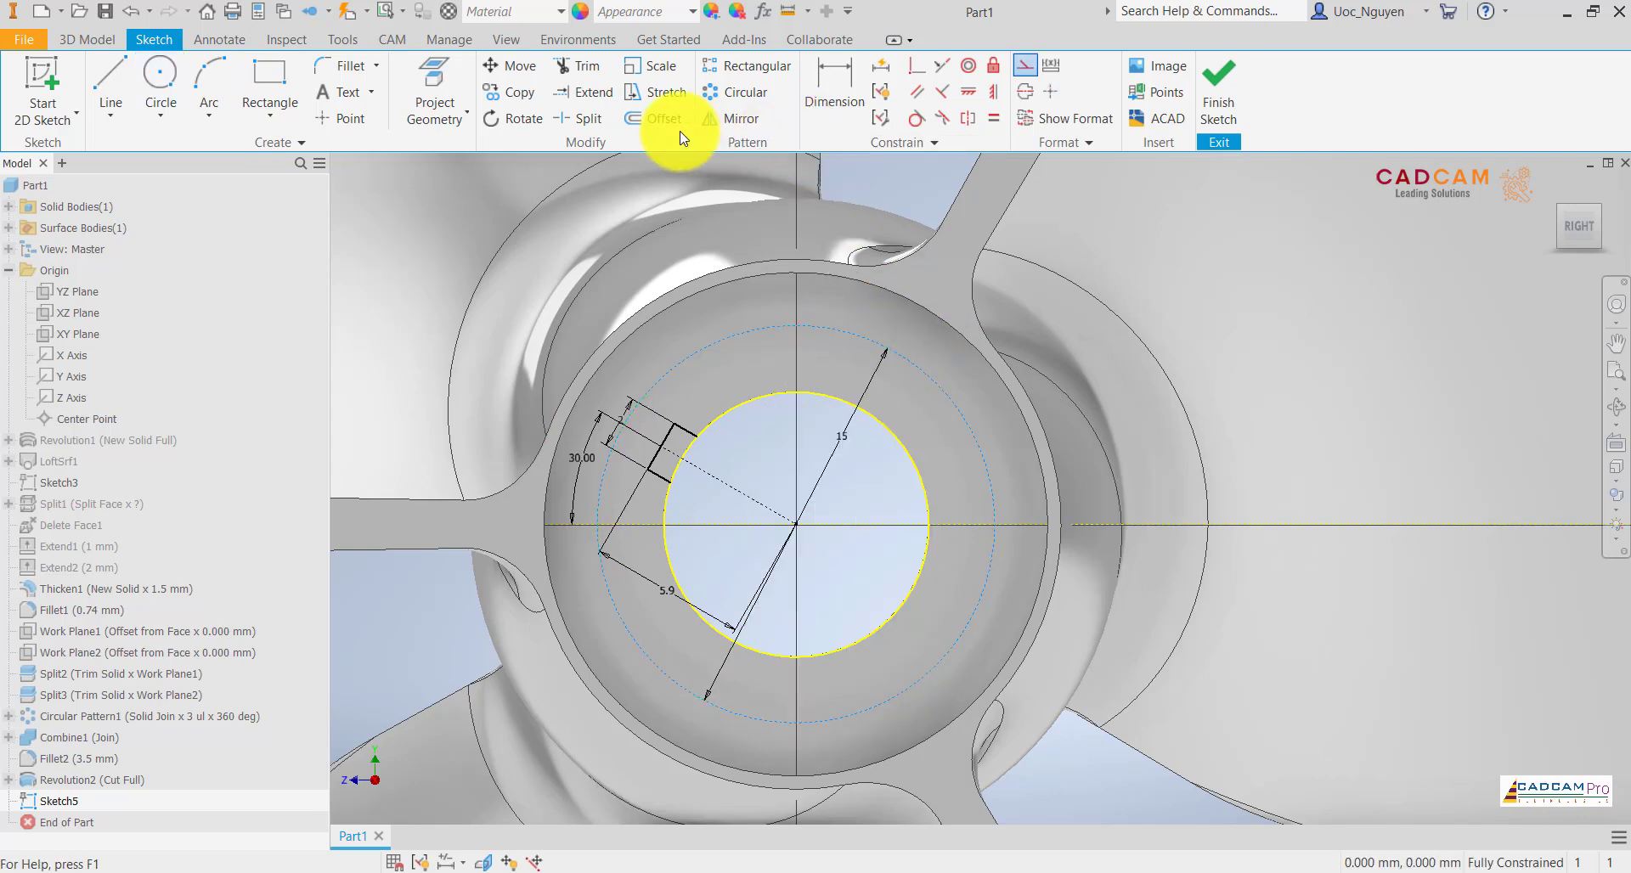
pyautogui.press('Escape')
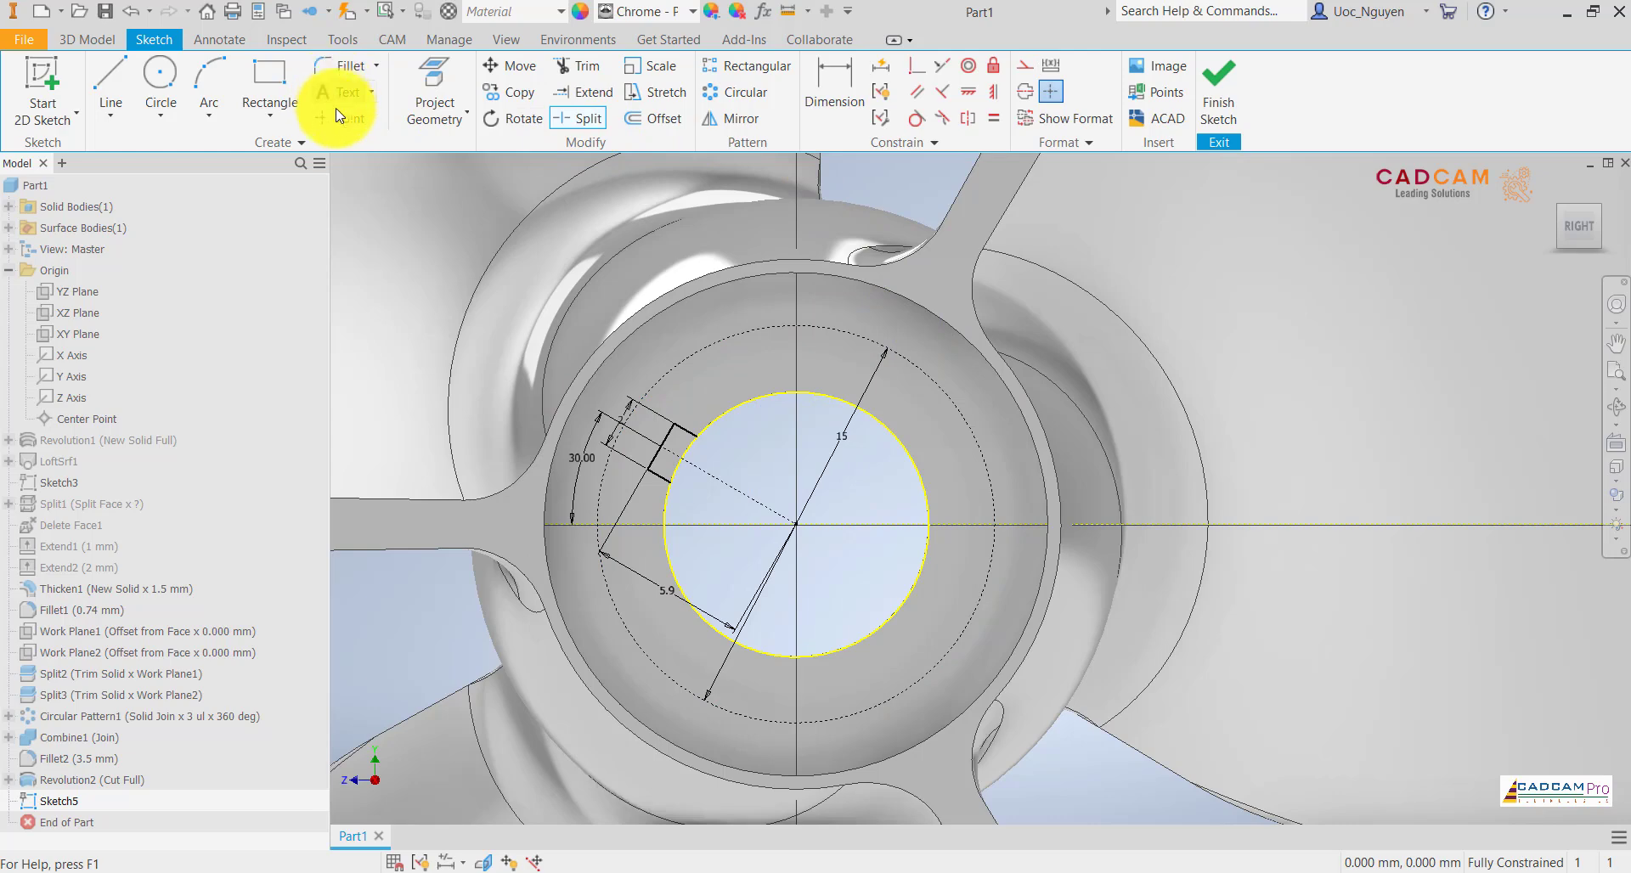
# - Place a point at the circle's top, vertically aligned with the bore centre, and finish the sketch
pyautogui.click(338, 115)
pyautogui.click(796, 325)
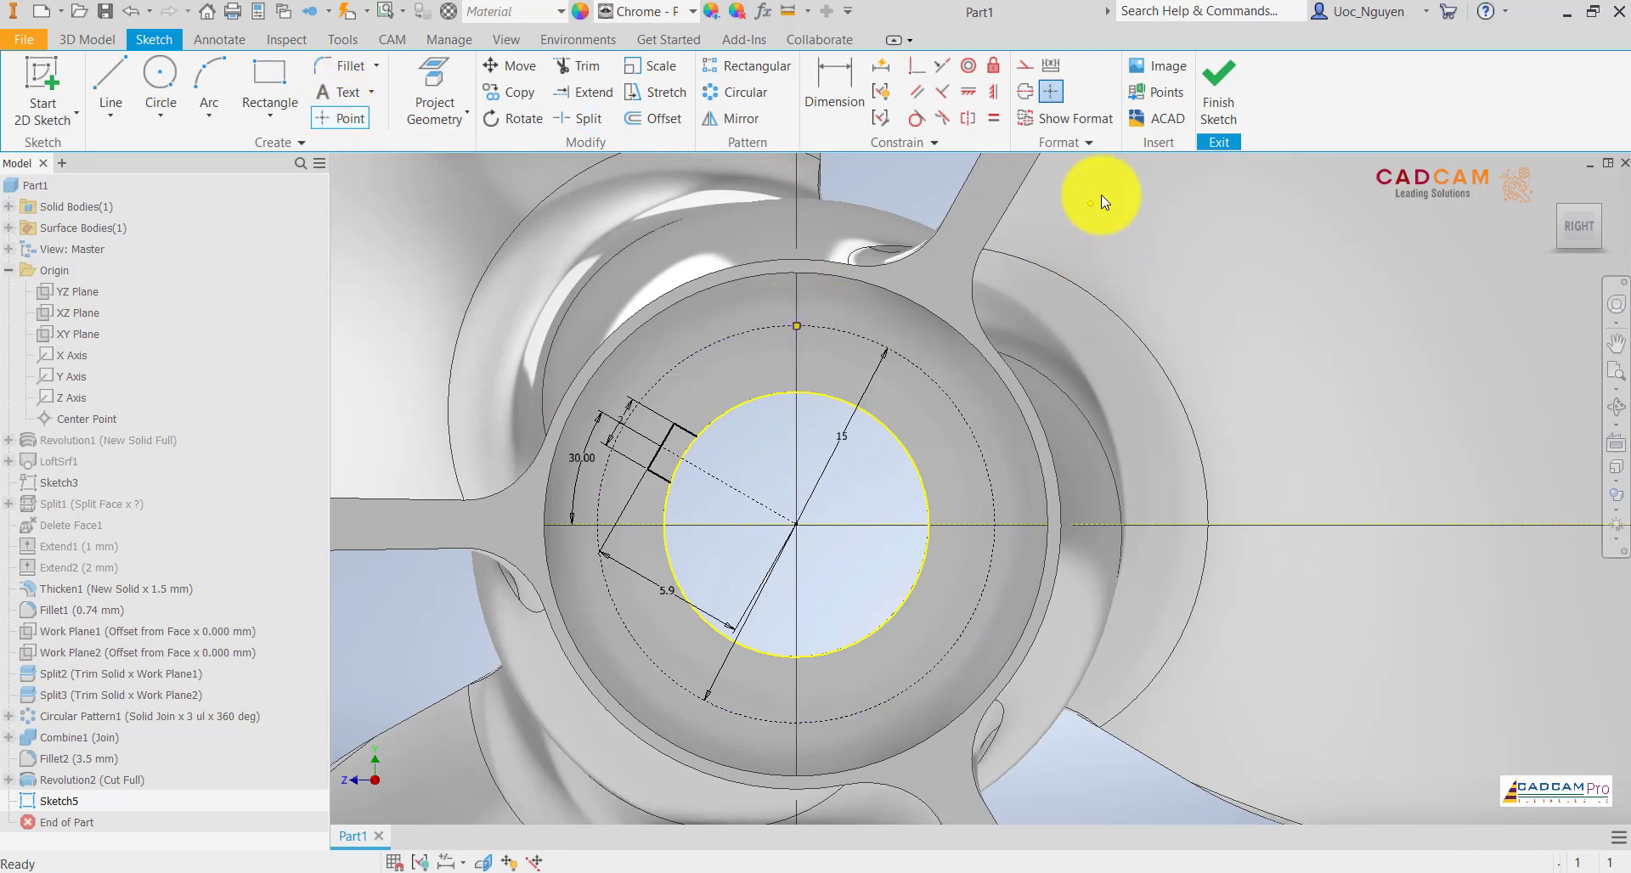
pyautogui.press('Escape')
pyautogui.click(996, 94)
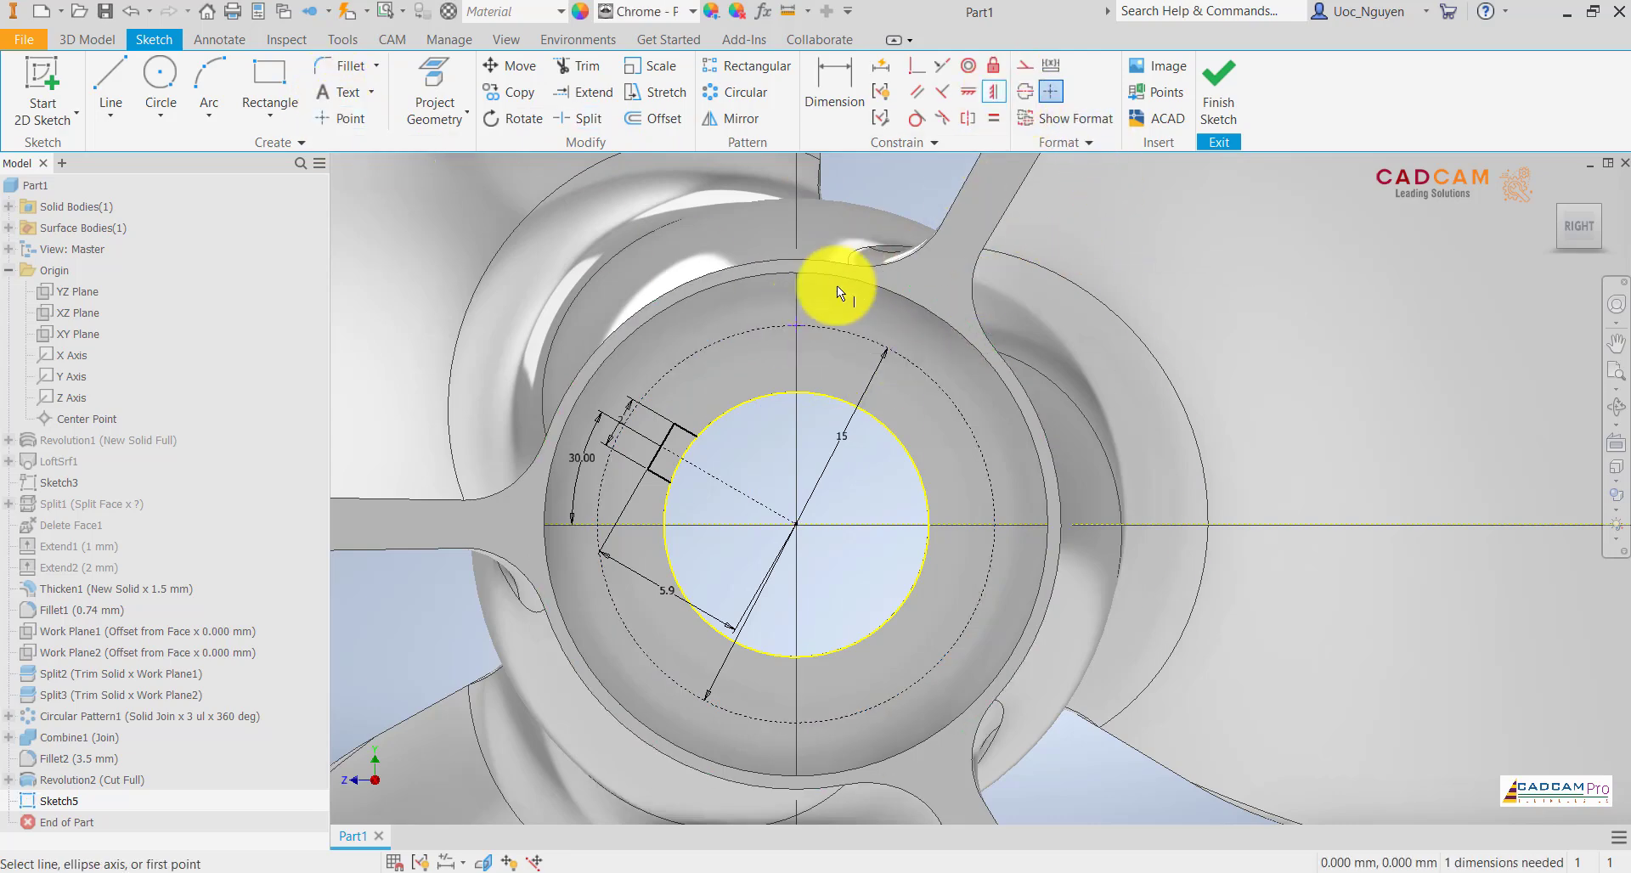
pyautogui.click(799, 332)
pyautogui.click(802, 527)
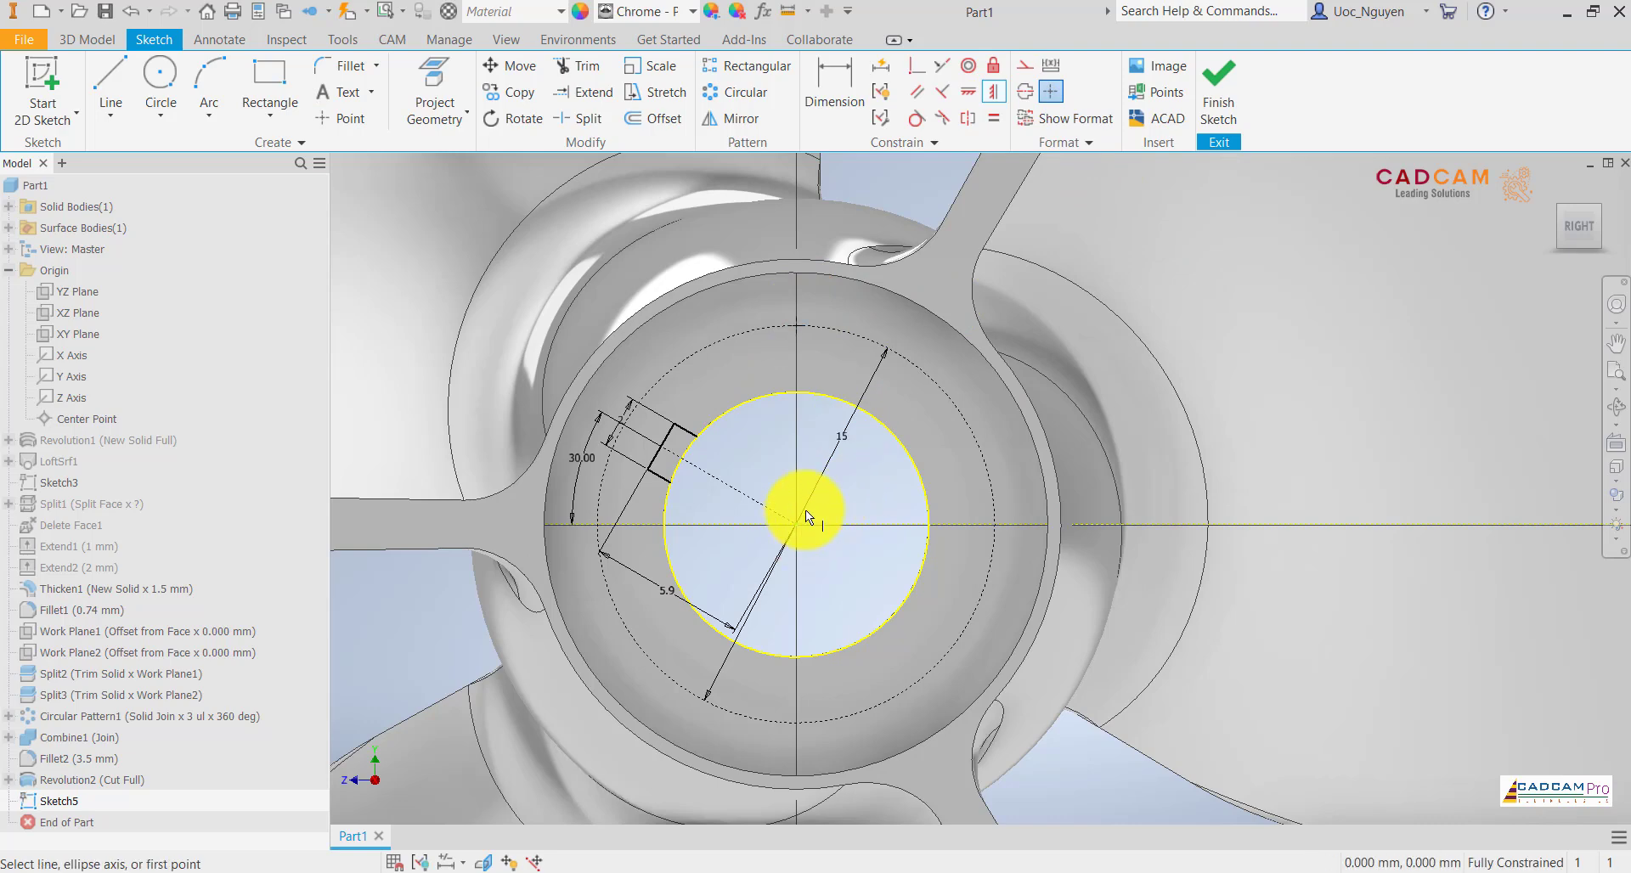
pyautogui.press('Escape')
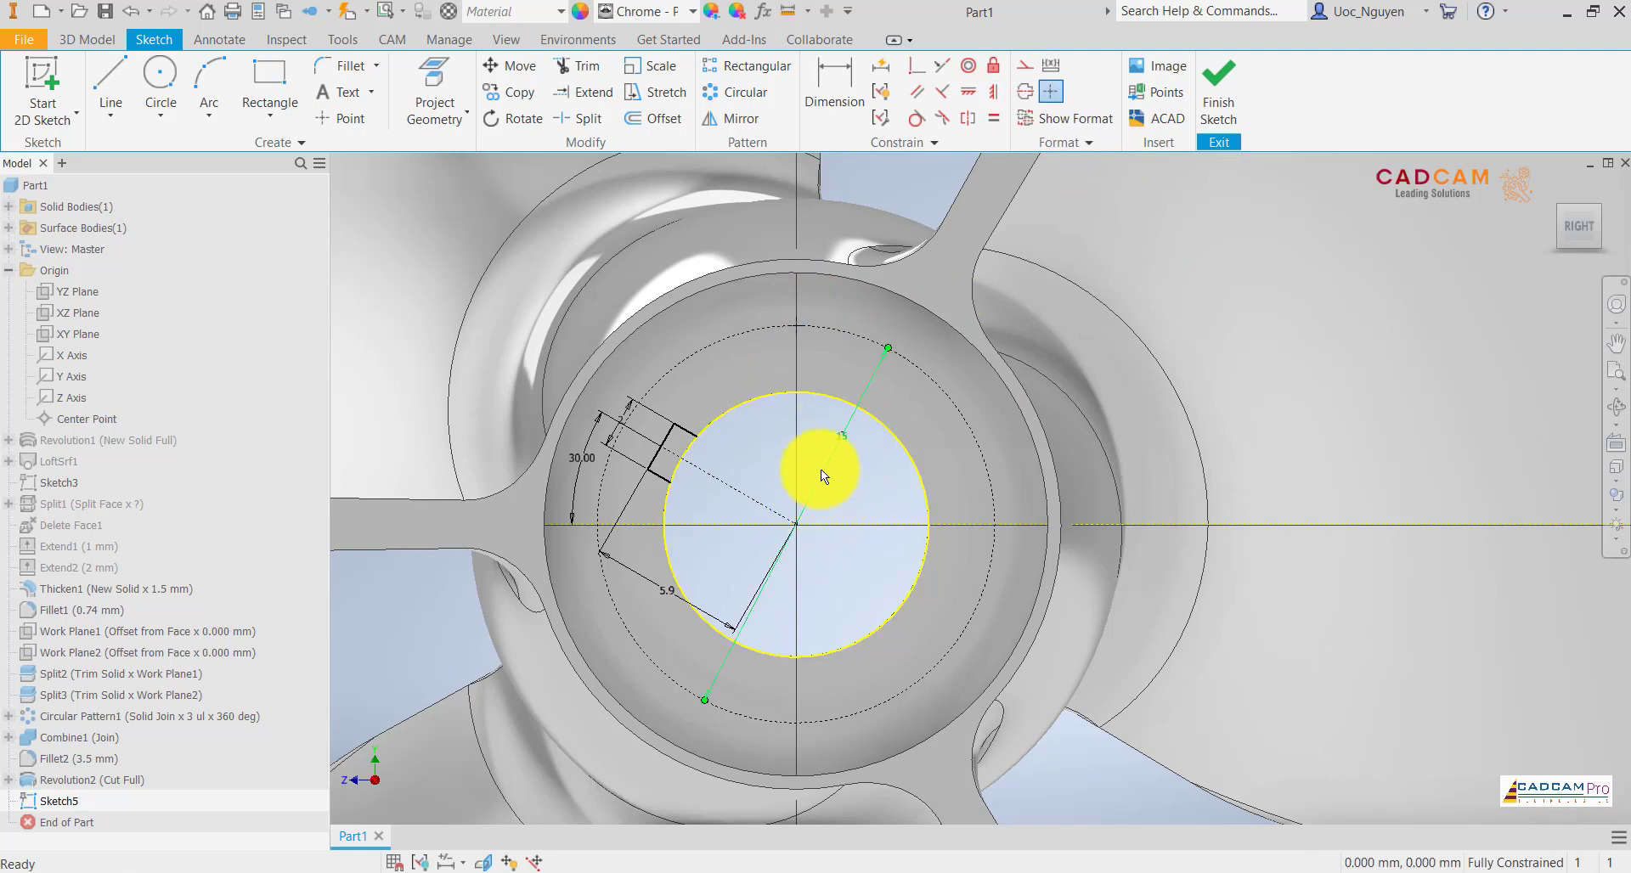
pyautogui.press('F6')
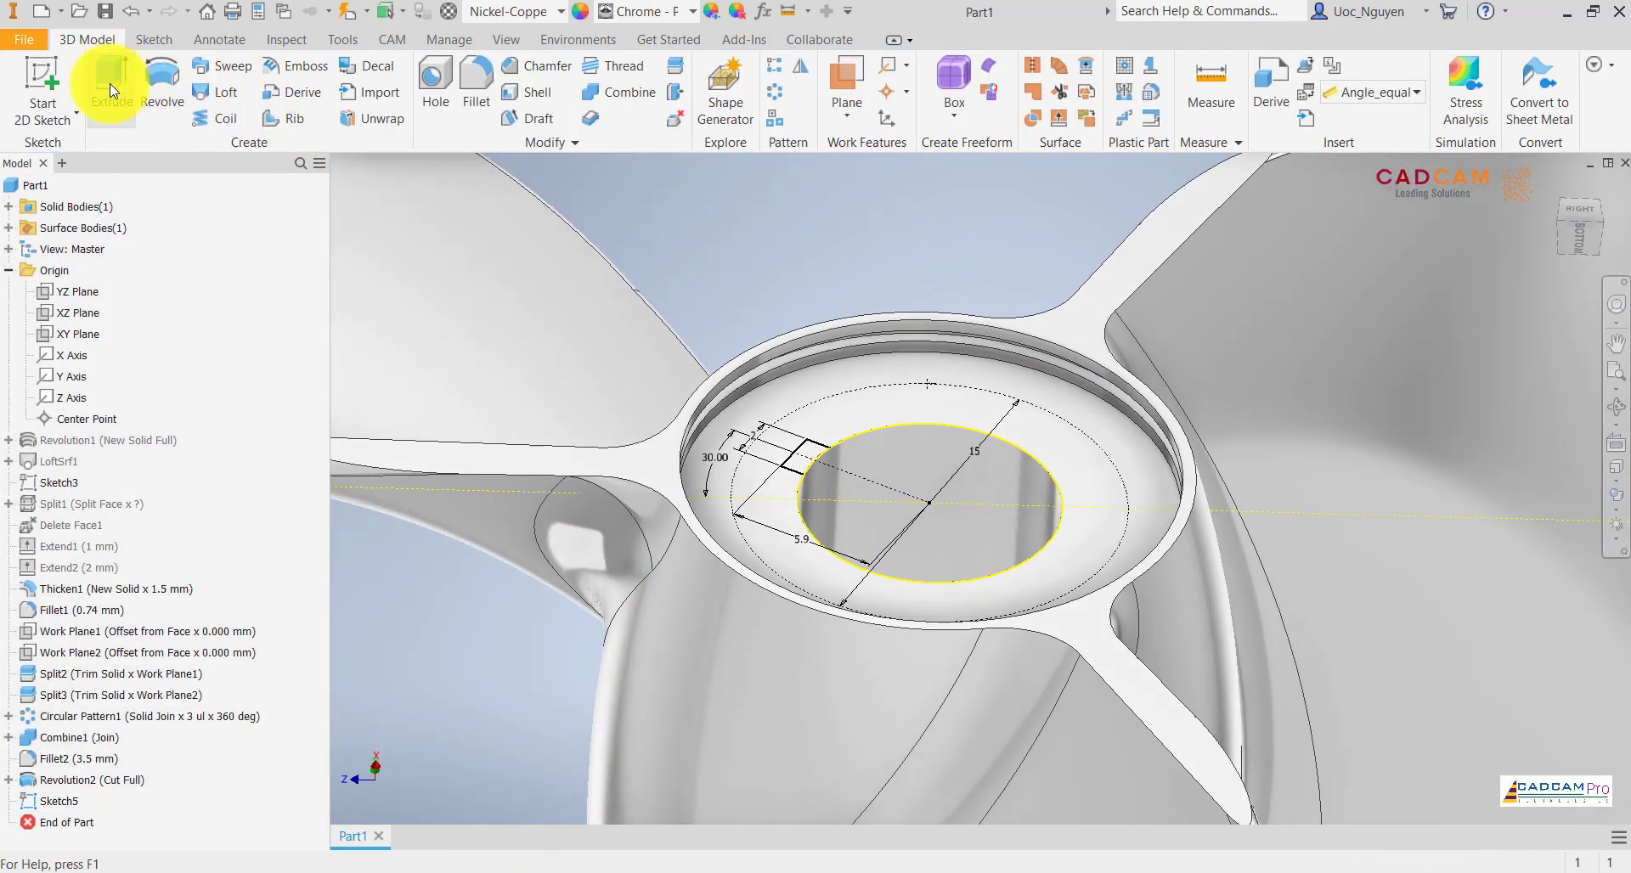
# - Extrude-cut the keyway rectangle Through All across the hub
pyautogui.click(110, 83)
pyautogui.click(802, 456)
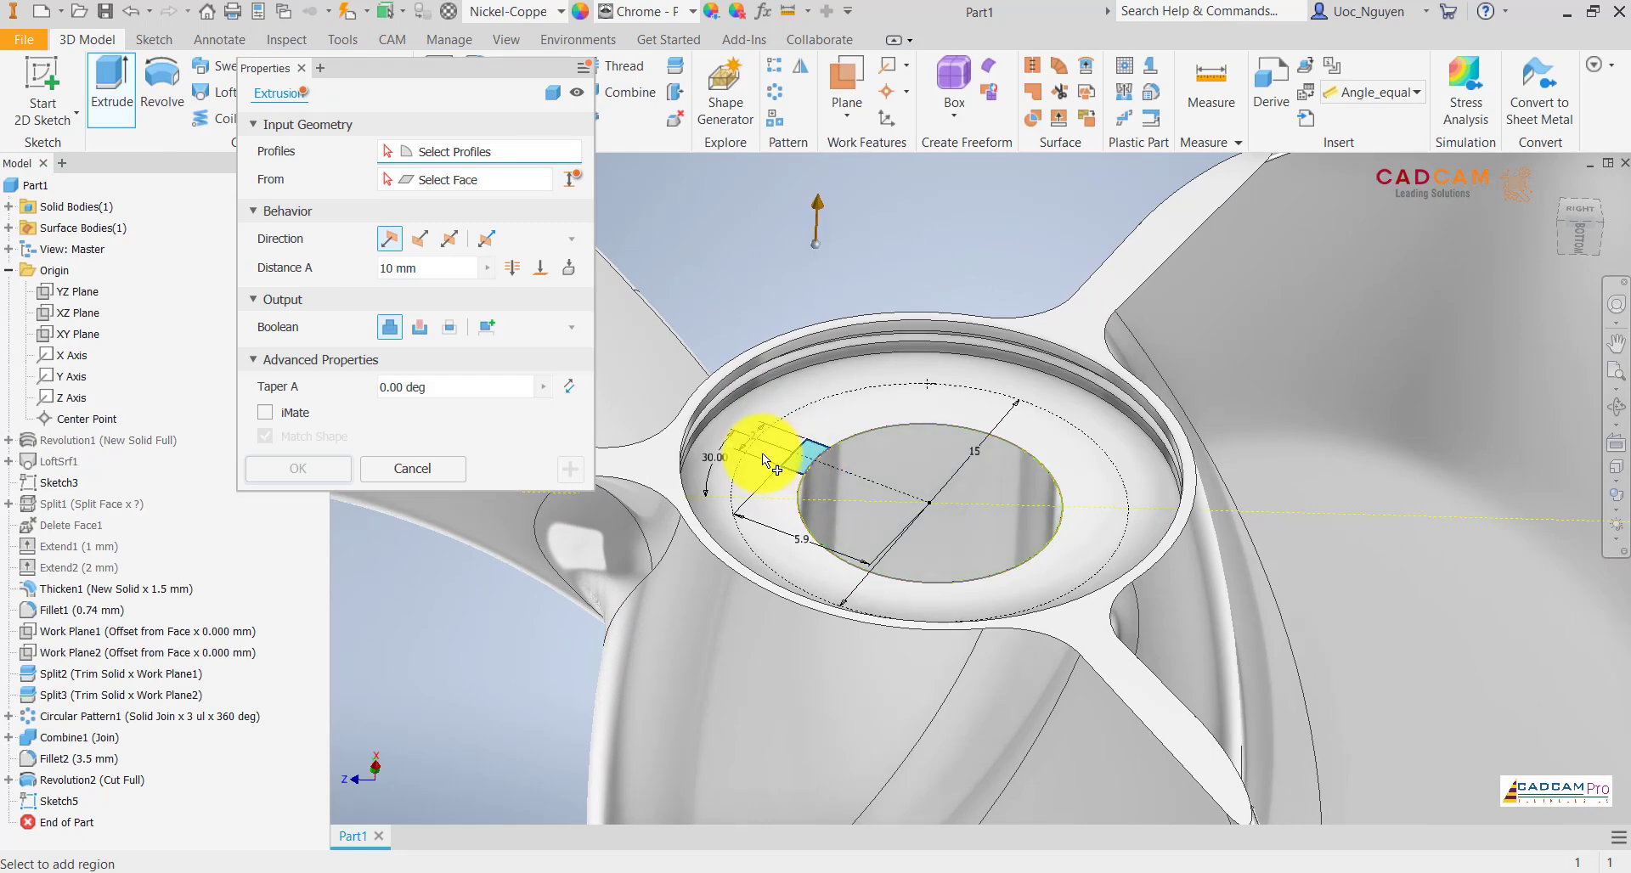
pyautogui.click(419, 327)
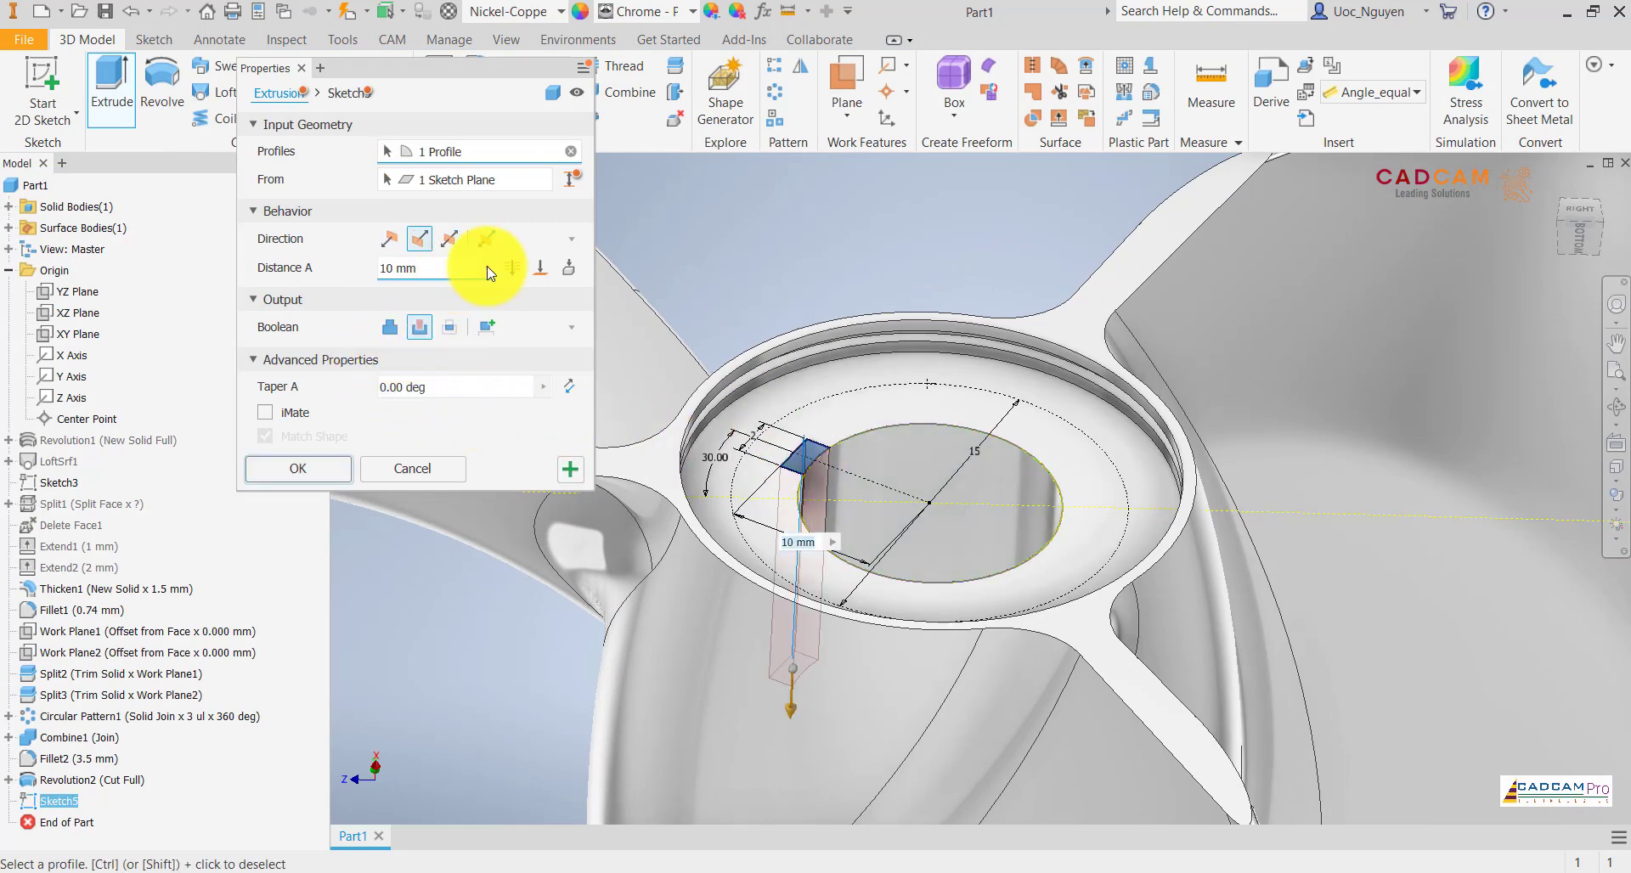
pyautogui.click(512, 267)
pyautogui.click(316, 468)
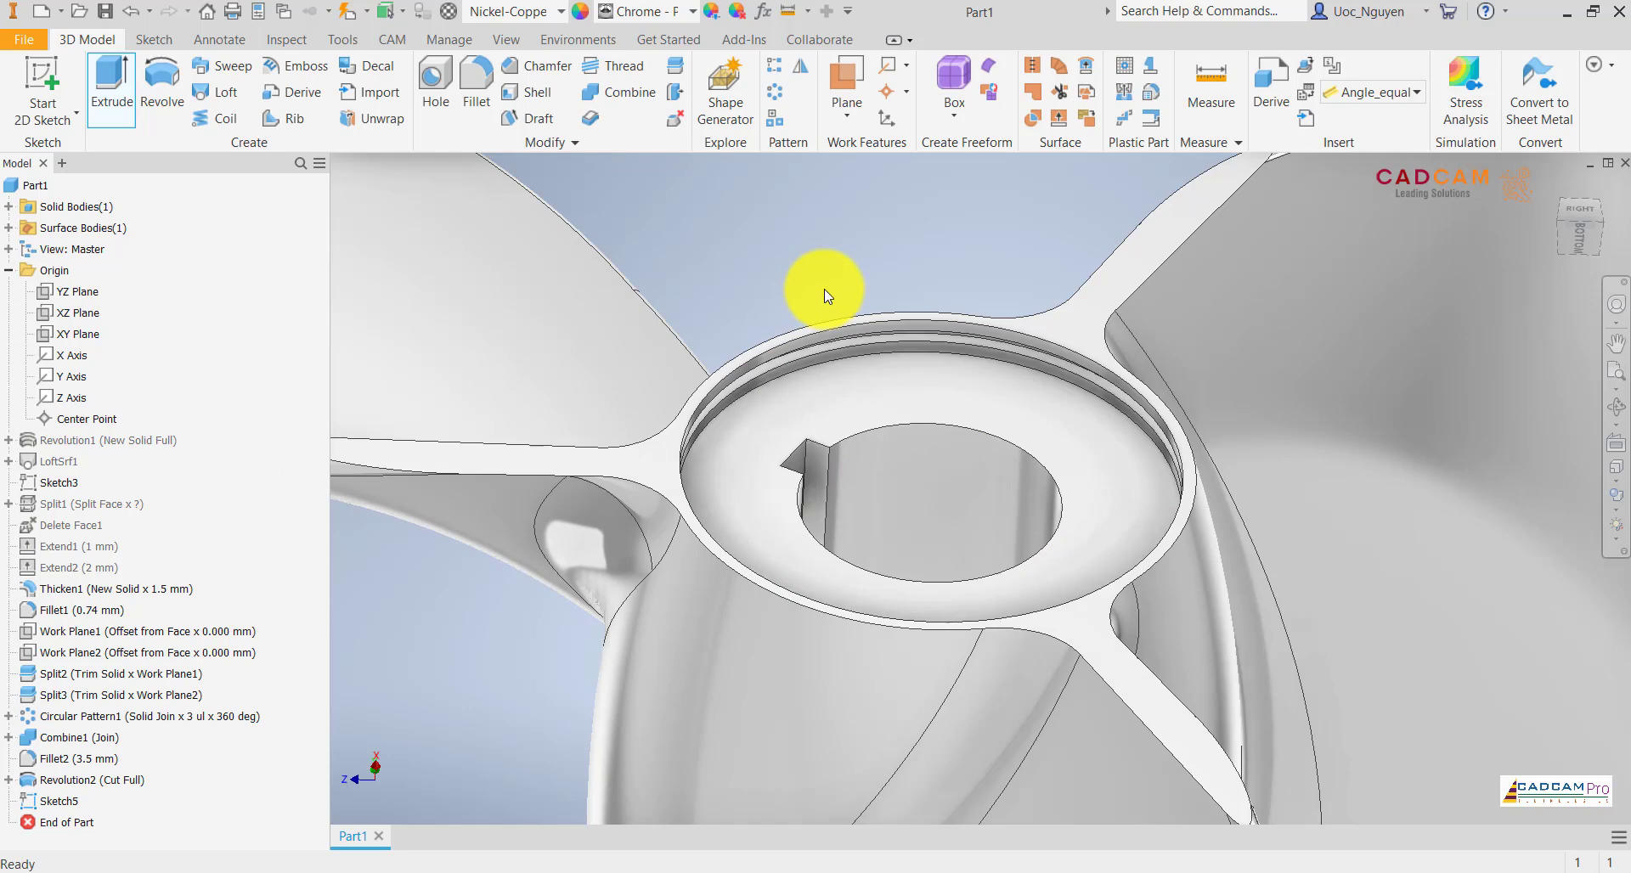
# - Make Sketch5 under the new cut visible again
pyautogui.click(8, 801)
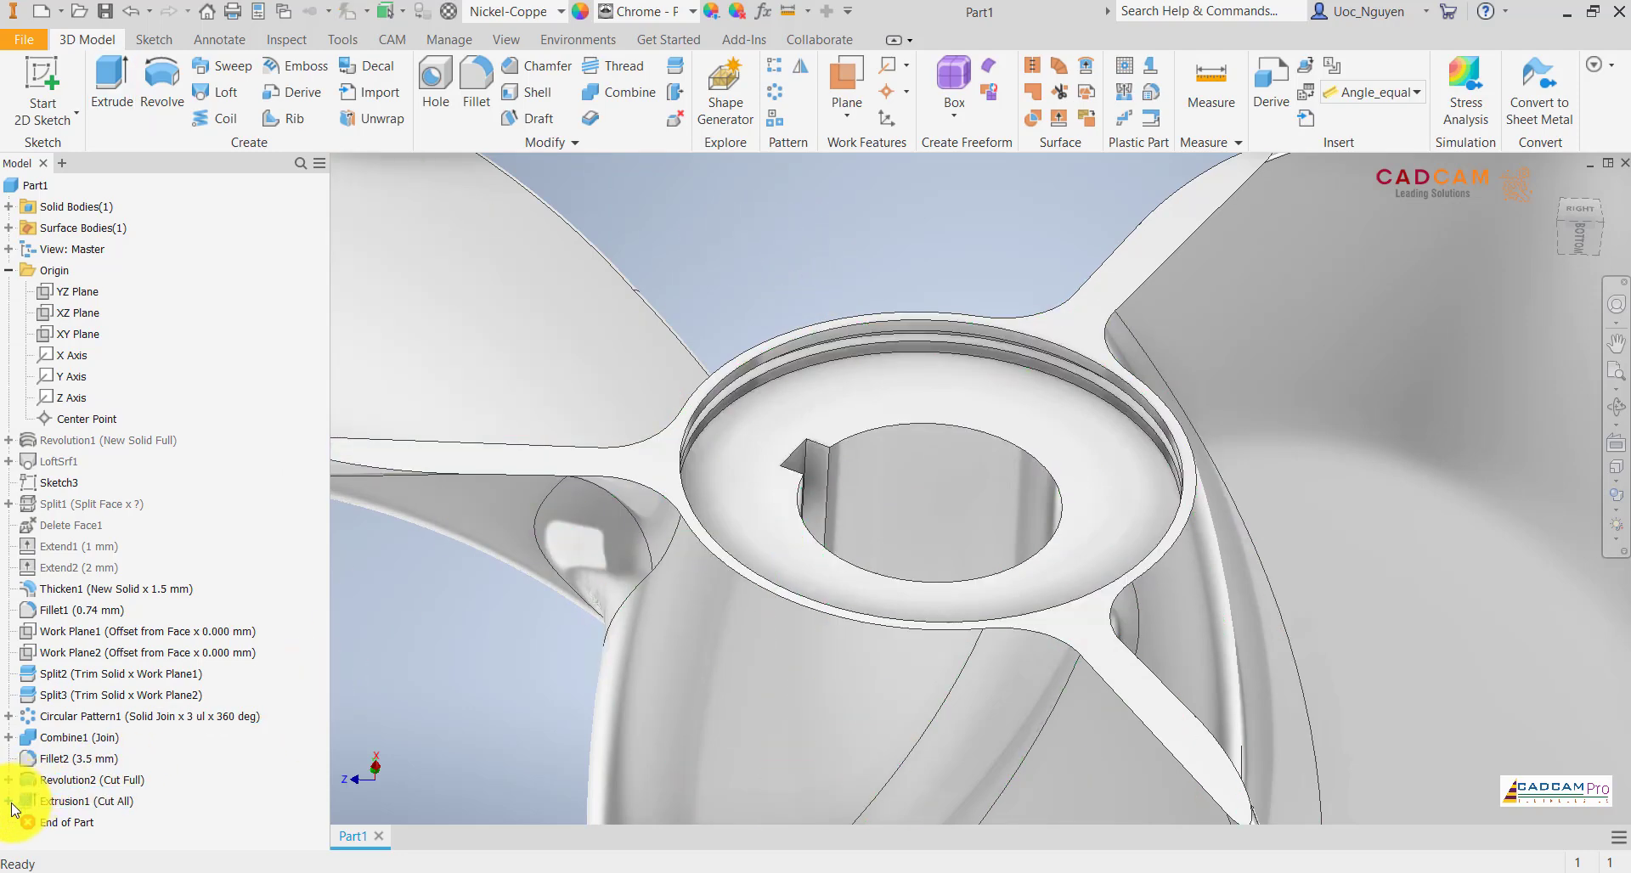
pyautogui.rightClick(38, 821)
pyautogui.click(170, 736)
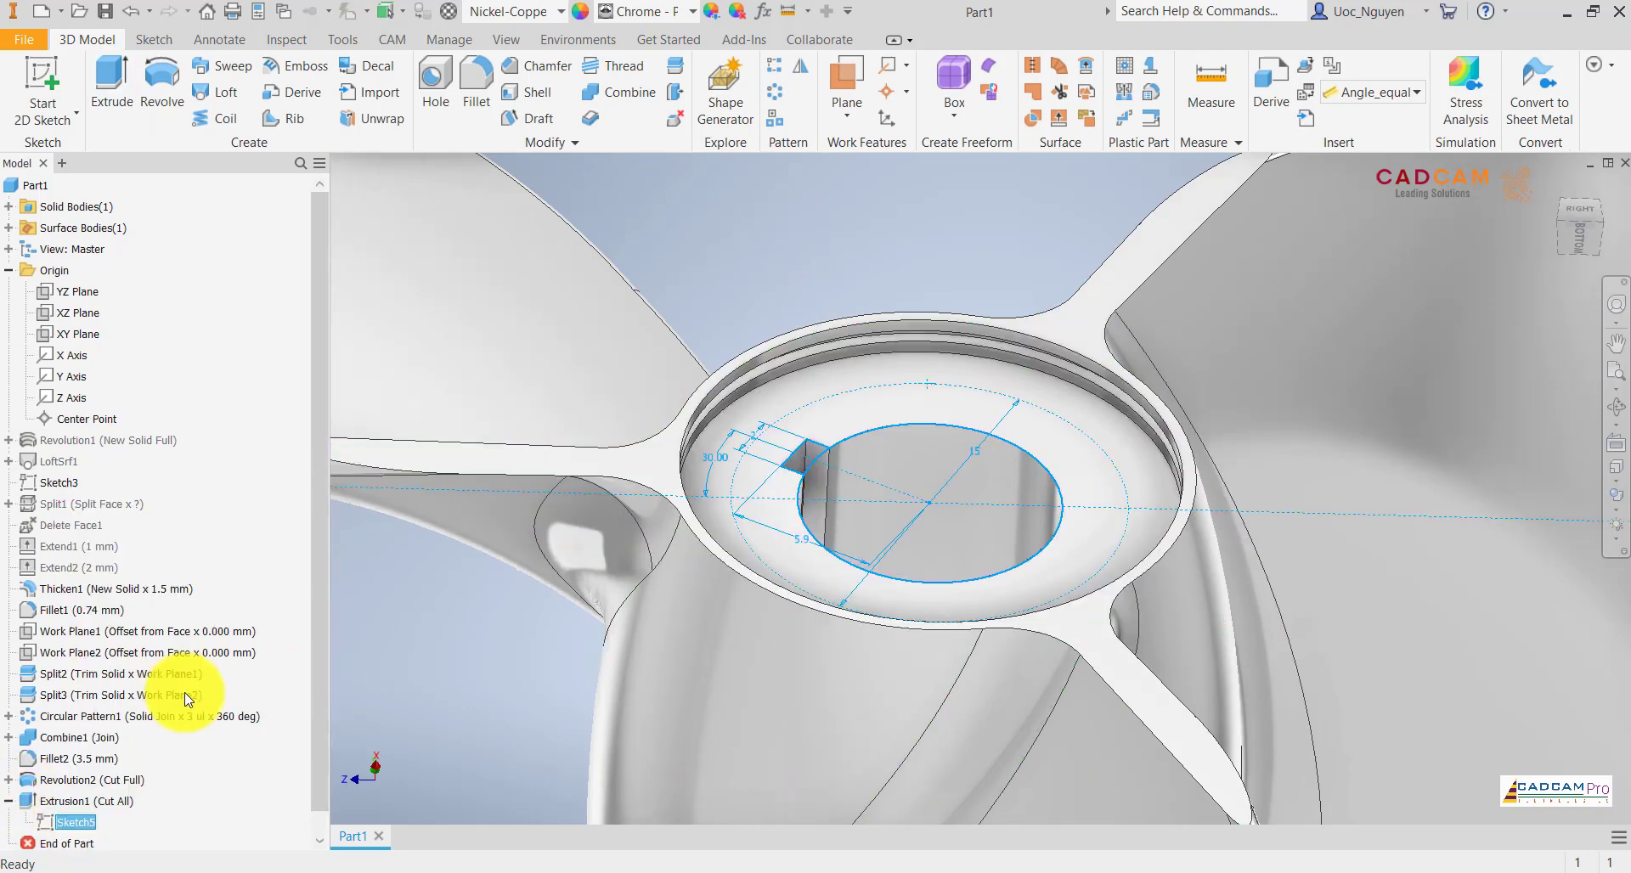
pyautogui.moveTo(784, 246)
pyautogui.keyDown('shift'); pyautogui.mouseDown(button='middle')
pyautogui.moveTo(768, 238)
pyautogui.moveTo(911, 211)
pyautogui.mouseUp(button='middle'); pyautogui.keyUp('shift')
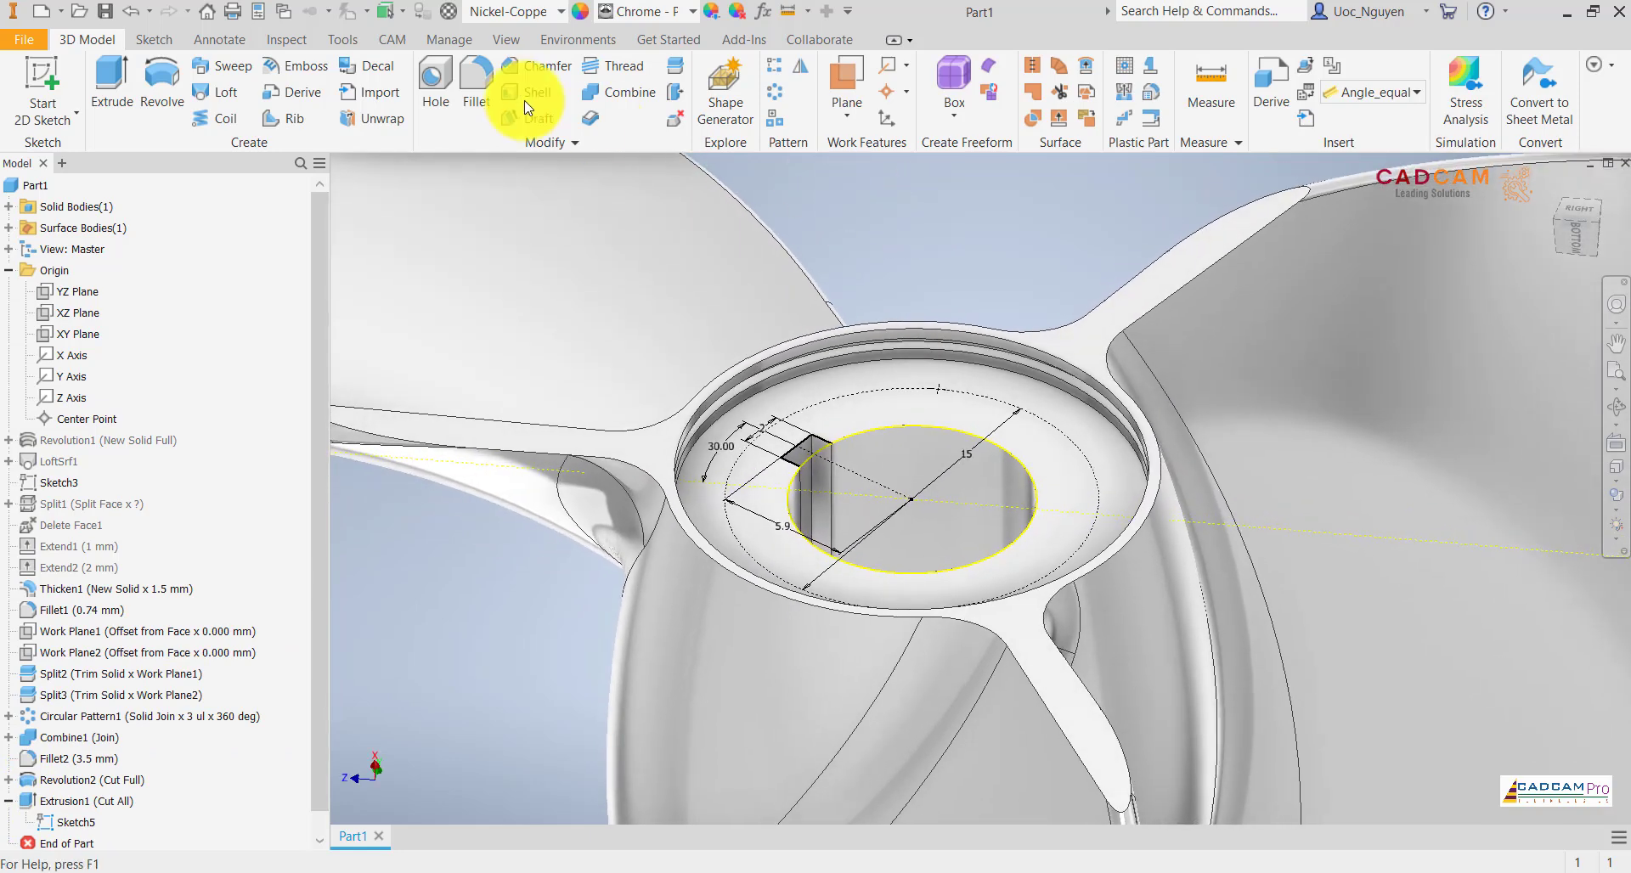
# - Create an M3x0.5 tapped hole, 11.5 mm deep with 8.5 mm thread, at the sketch point
pyautogui.click(426, 97)
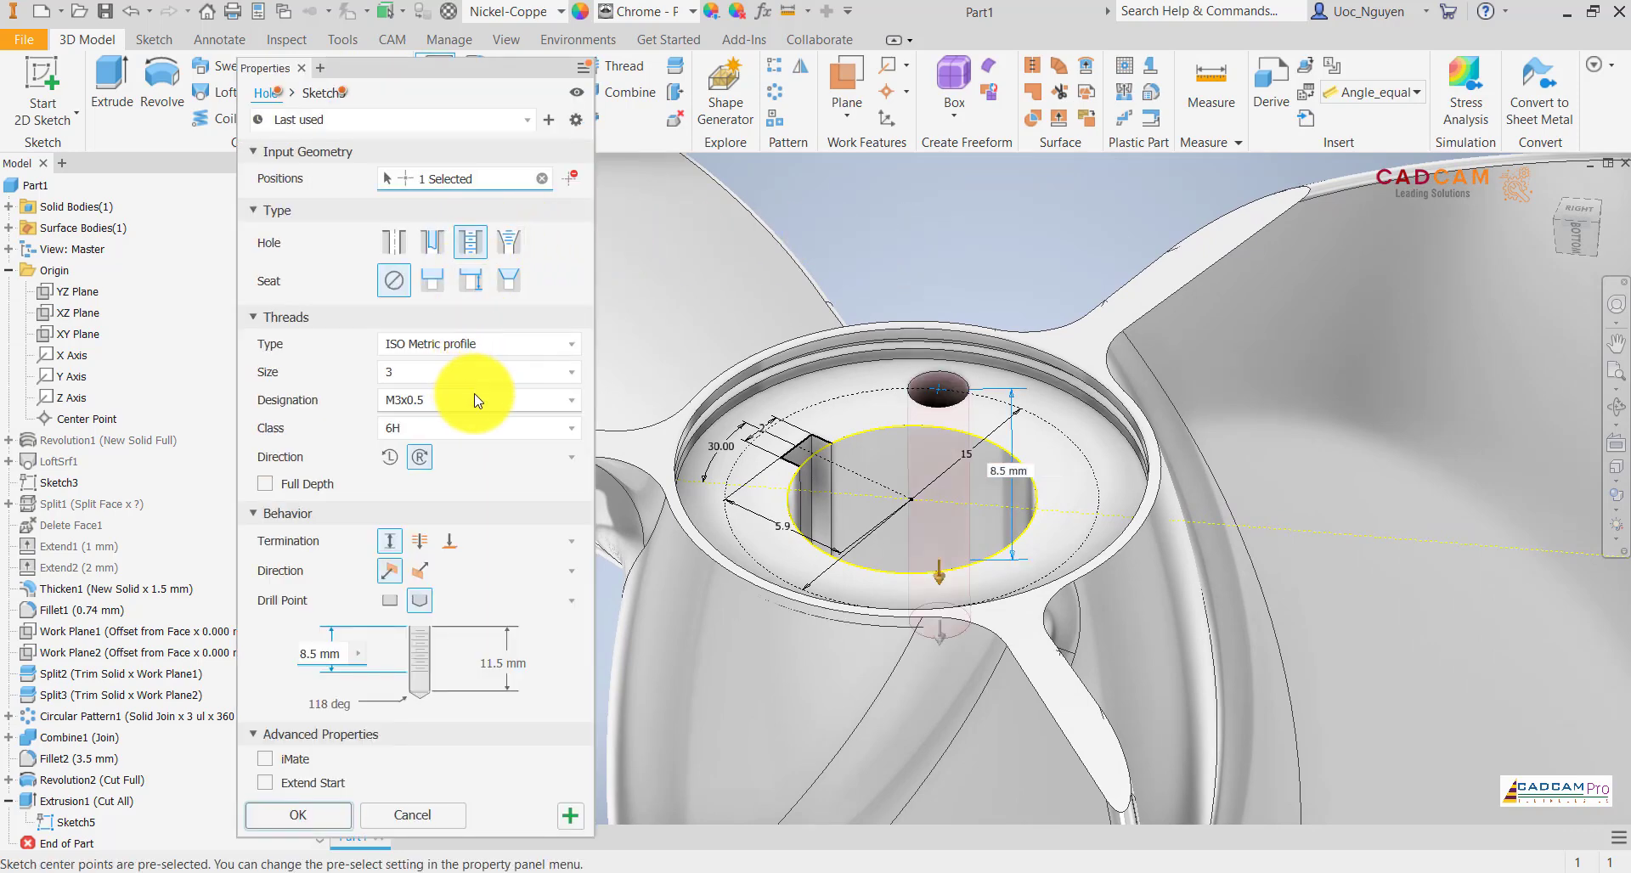
pyautogui.click(310, 654)
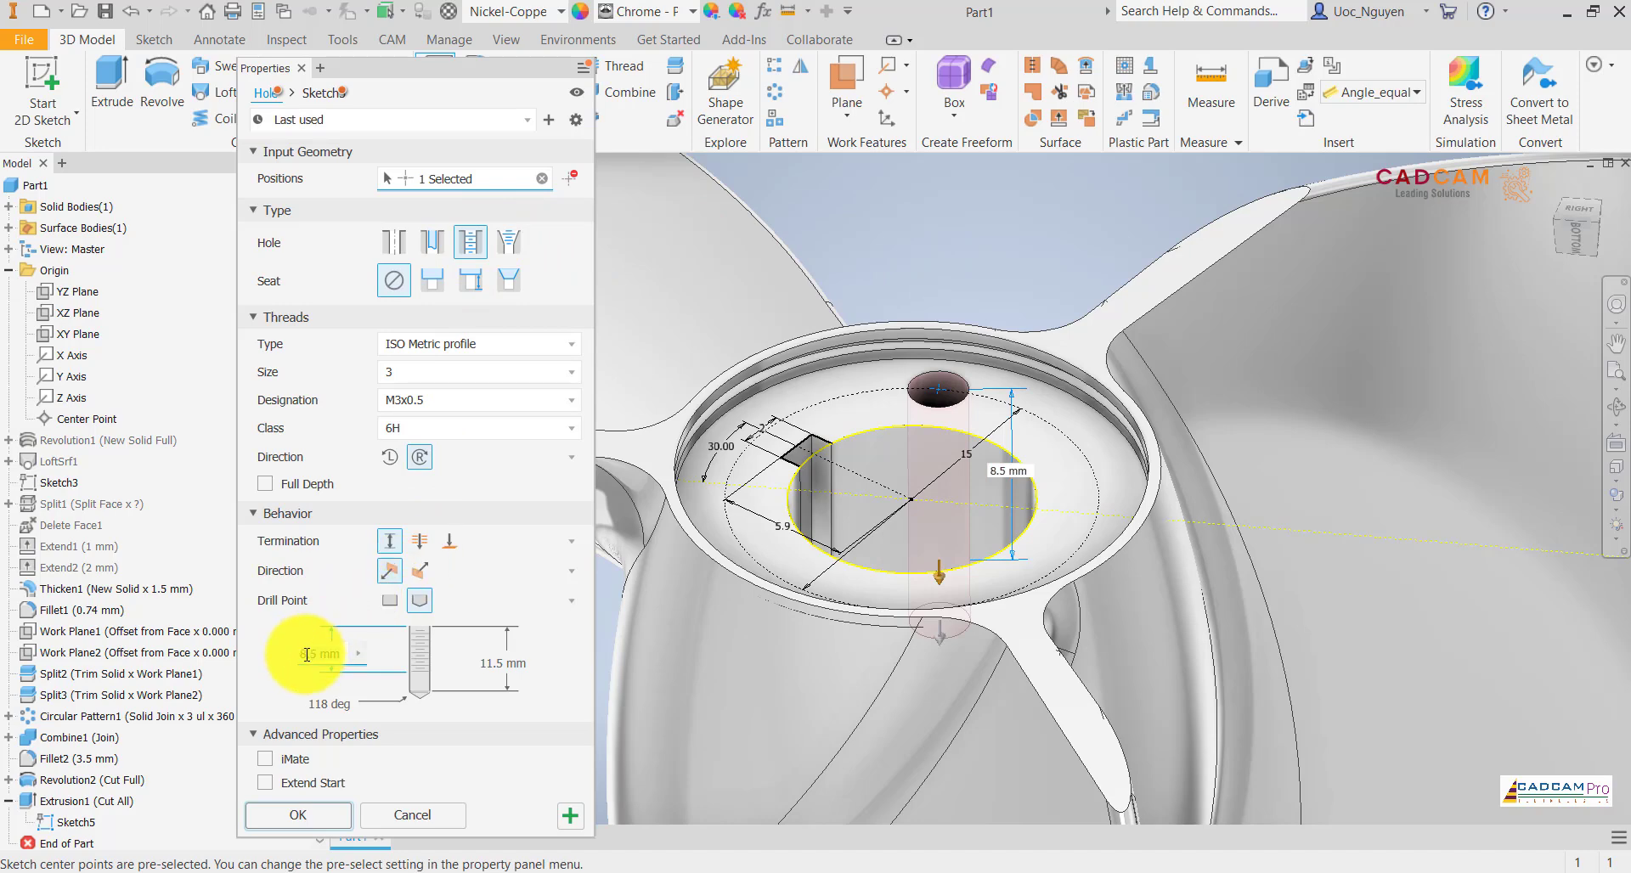
pyautogui.click(483, 670)
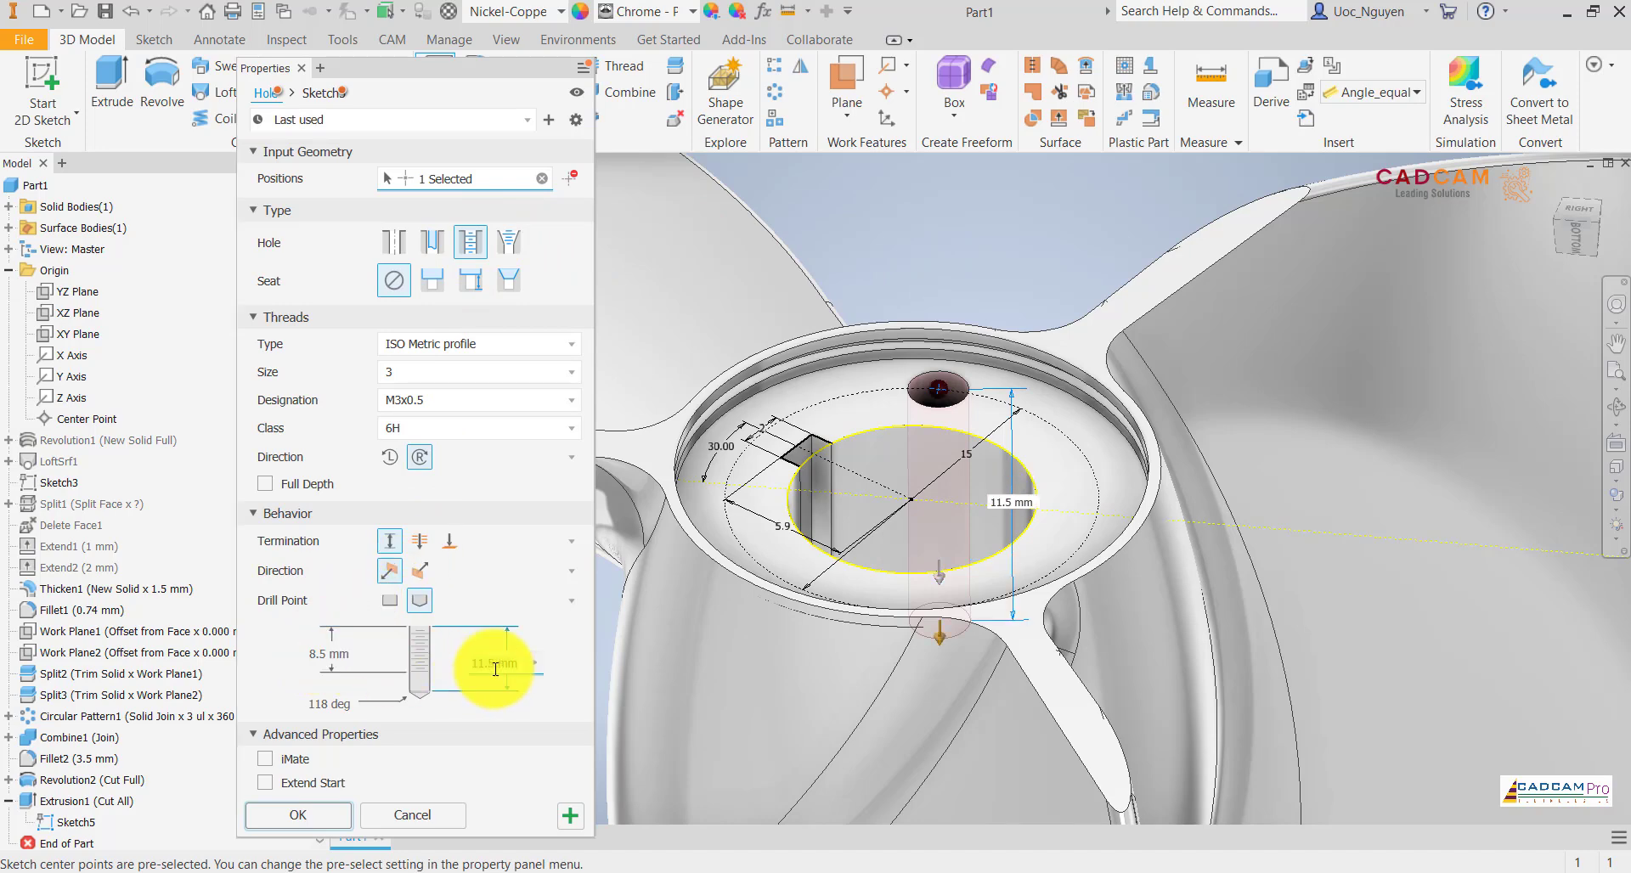
pyautogui.click(331, 822)
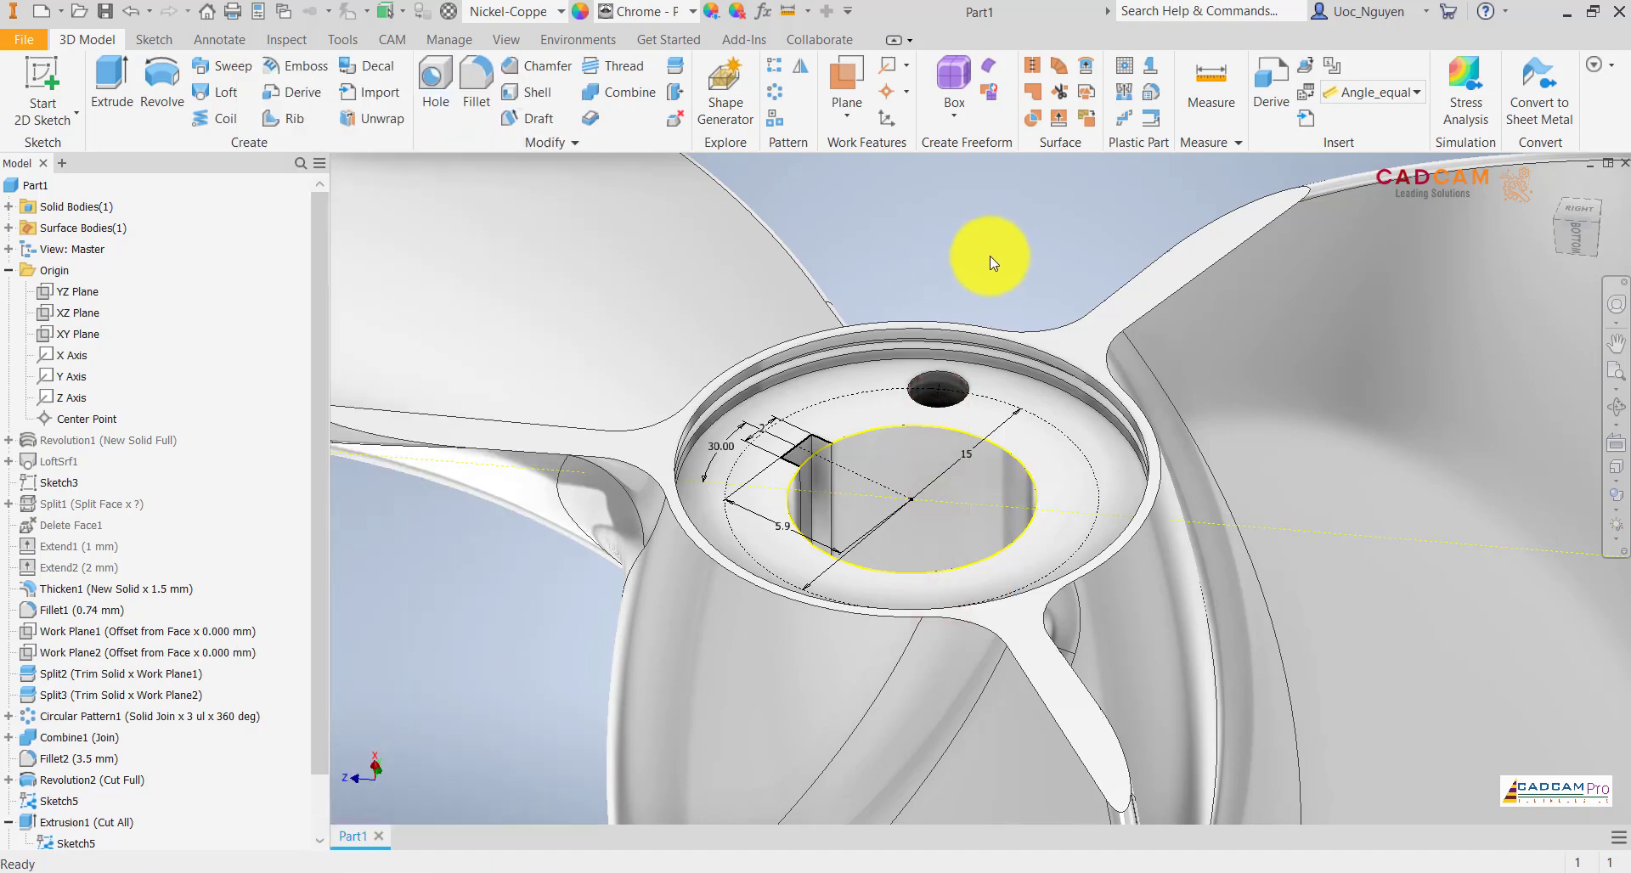
pyautogui.keyDown('shift'); pyautogui.moveTo(990, 262); pyautogui.dragTo(817, 195, button='middle'); pyautogui.keyUp('shift')
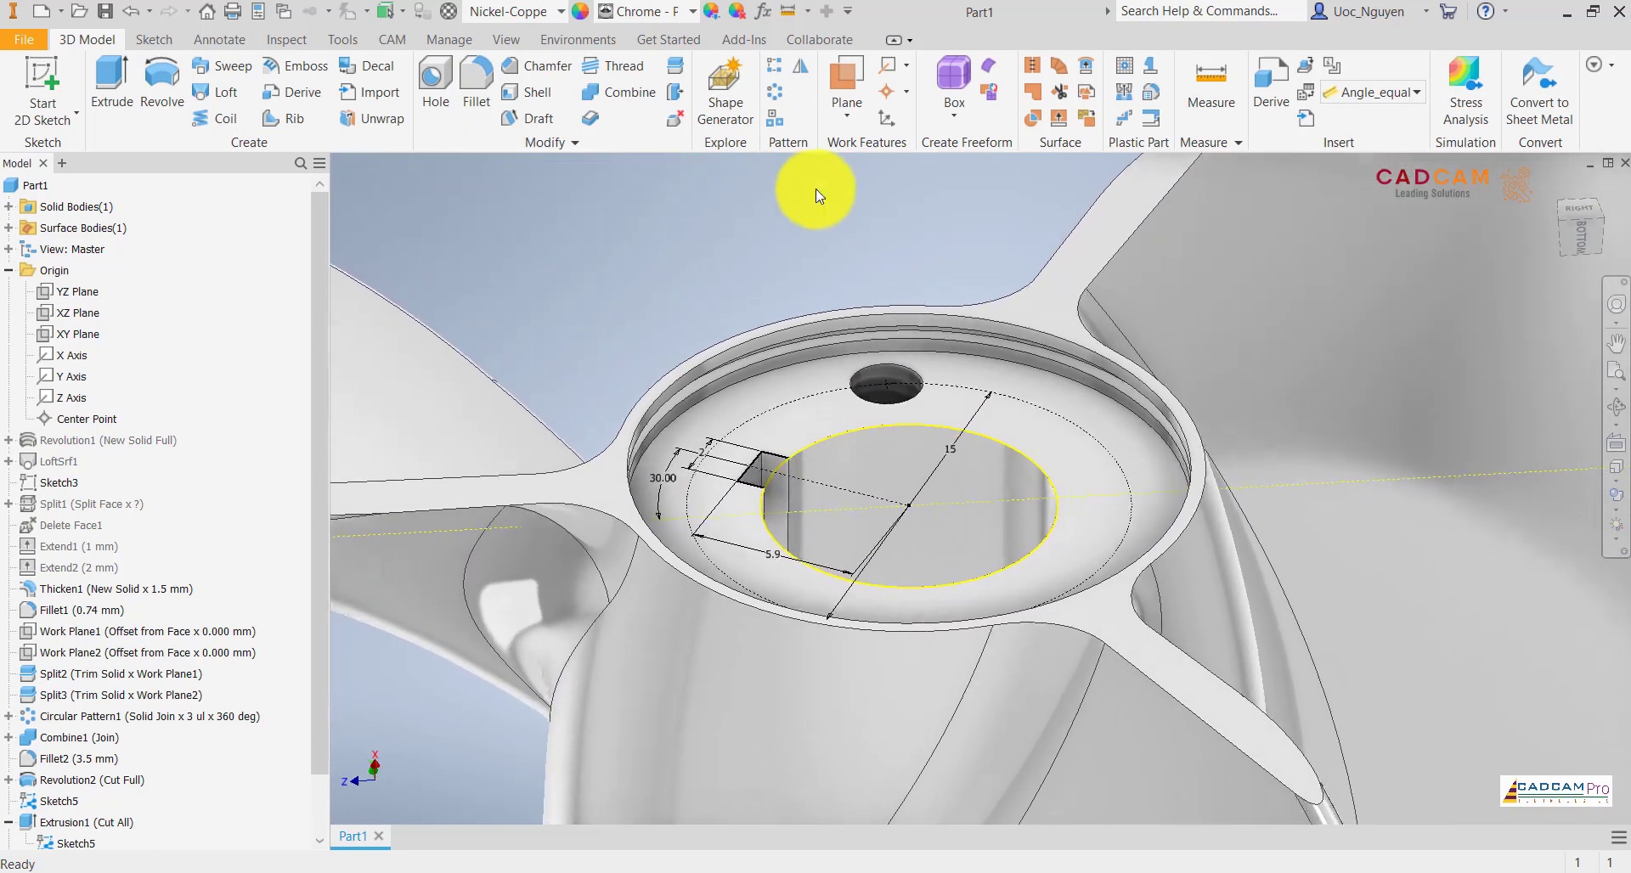
# - Chamfer the small hole's rim by 0.25 mm and hide Sketch5
pyautogui.click(515, 72)
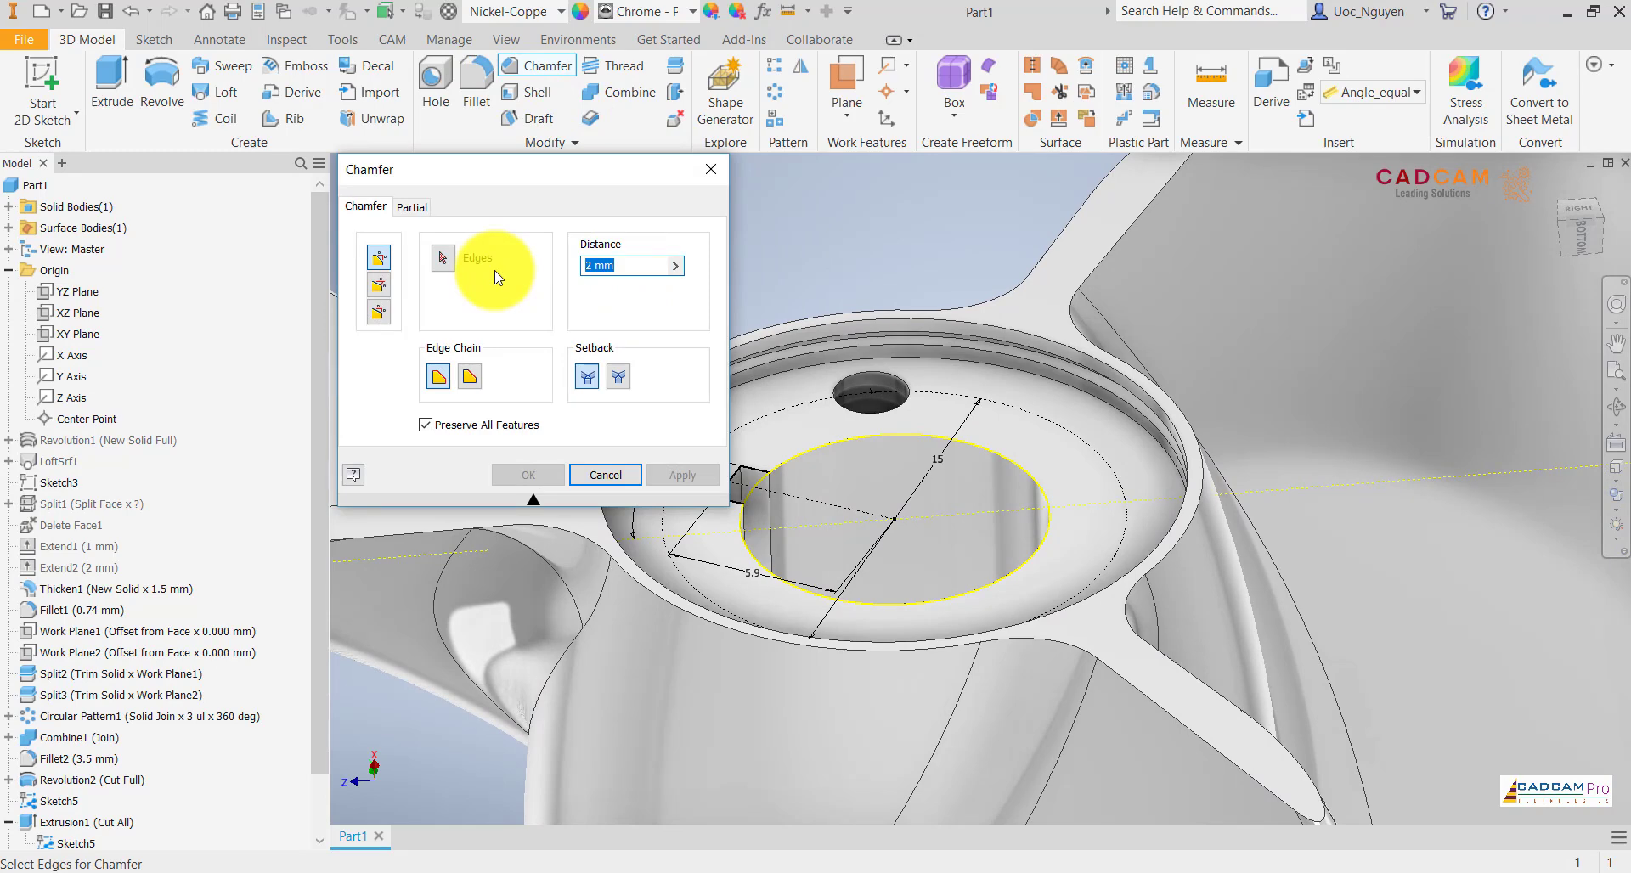
pyautogui.write('0.25')
pyautogui.click(875, 367)
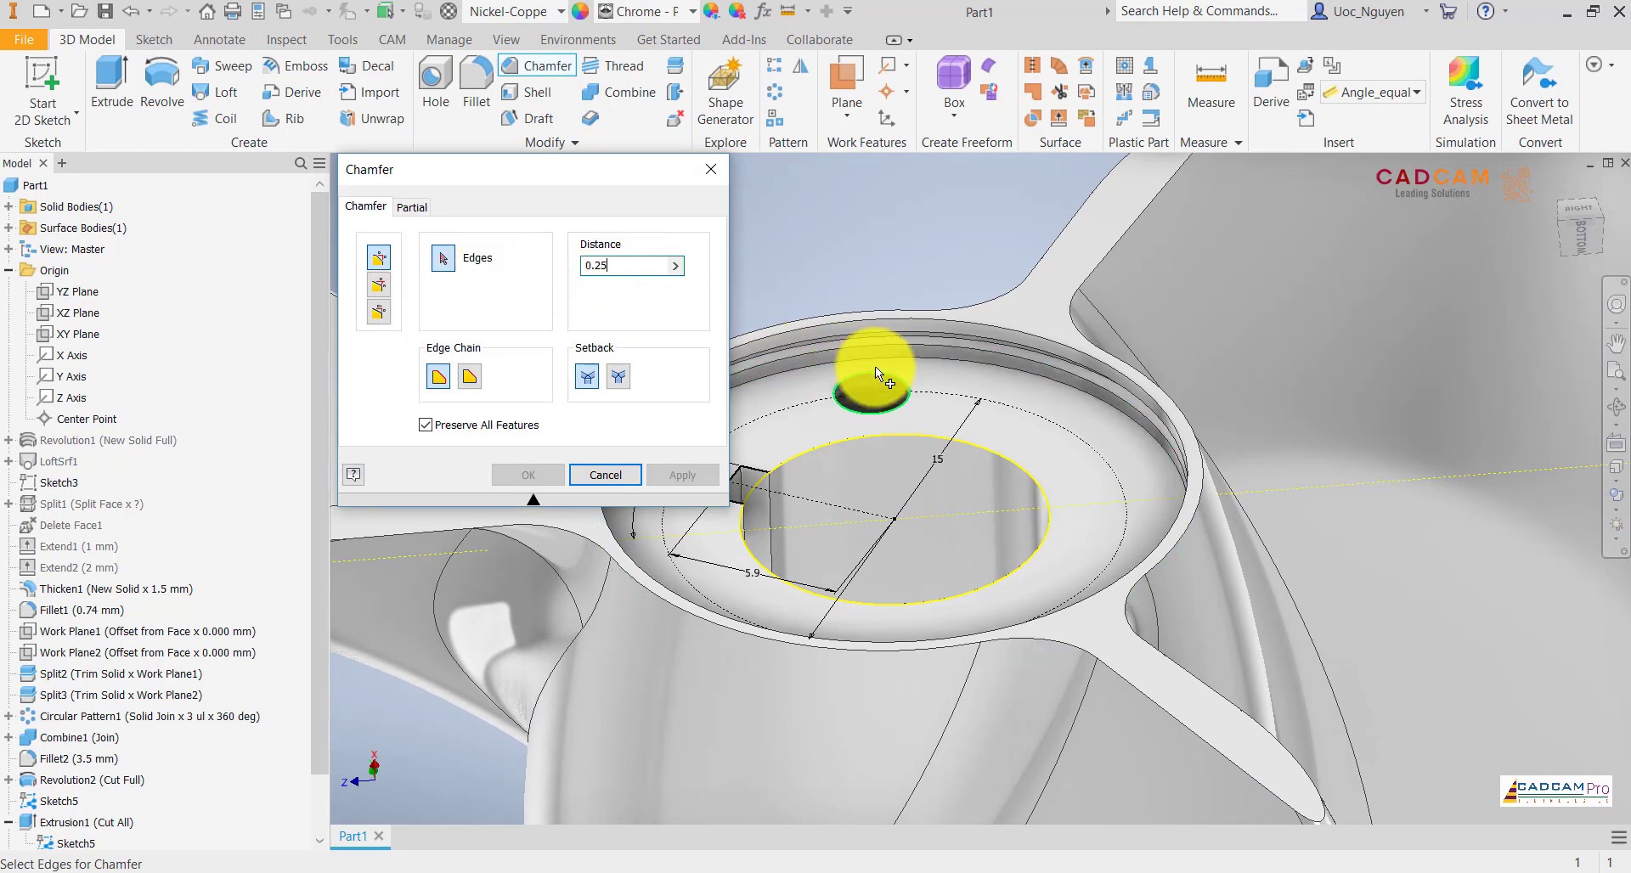
pyautogui.click(527, 476)
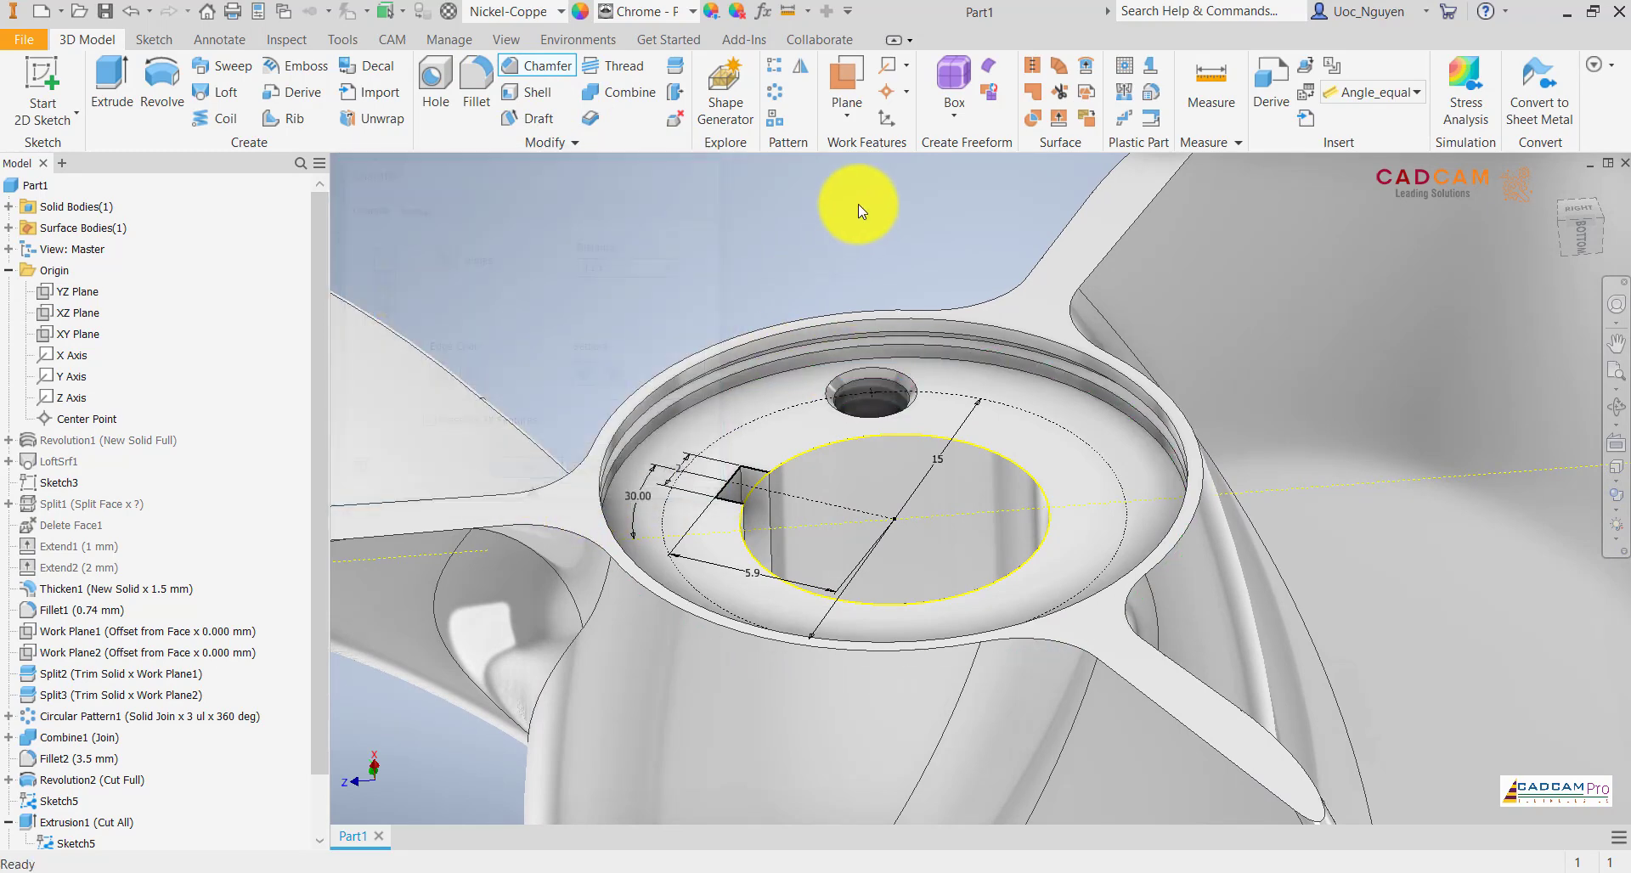
pyautogui.rightClick(73, 803)
pyautogui.click(126, 682)
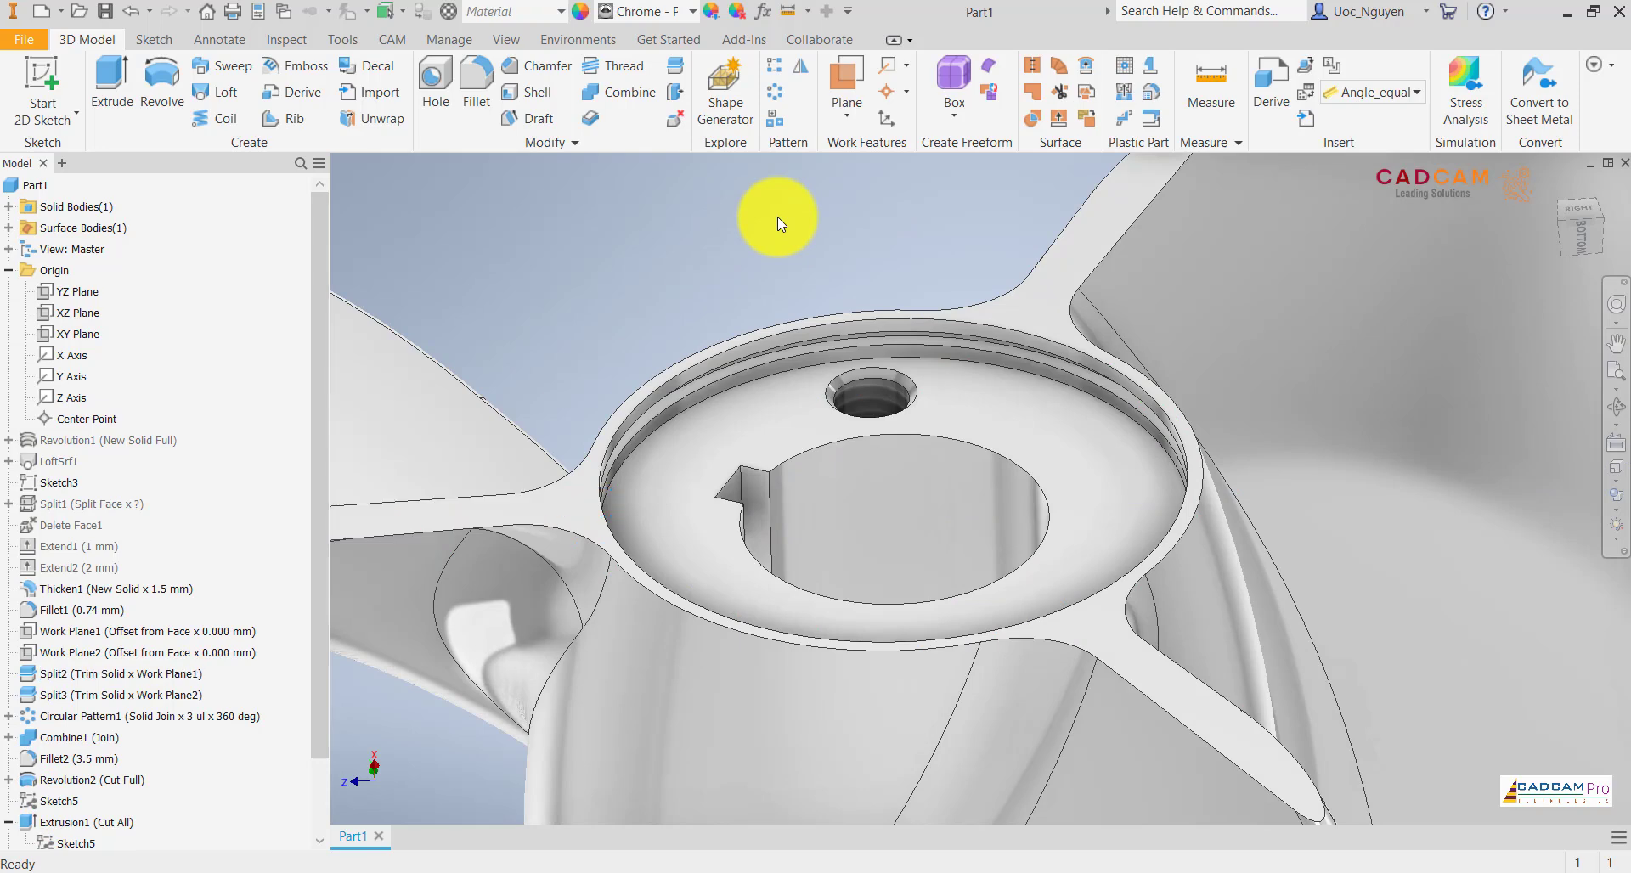
# - Circular-pattern the chamfered hole 3 times around the bore axis
pyautogui.click(772, 95)
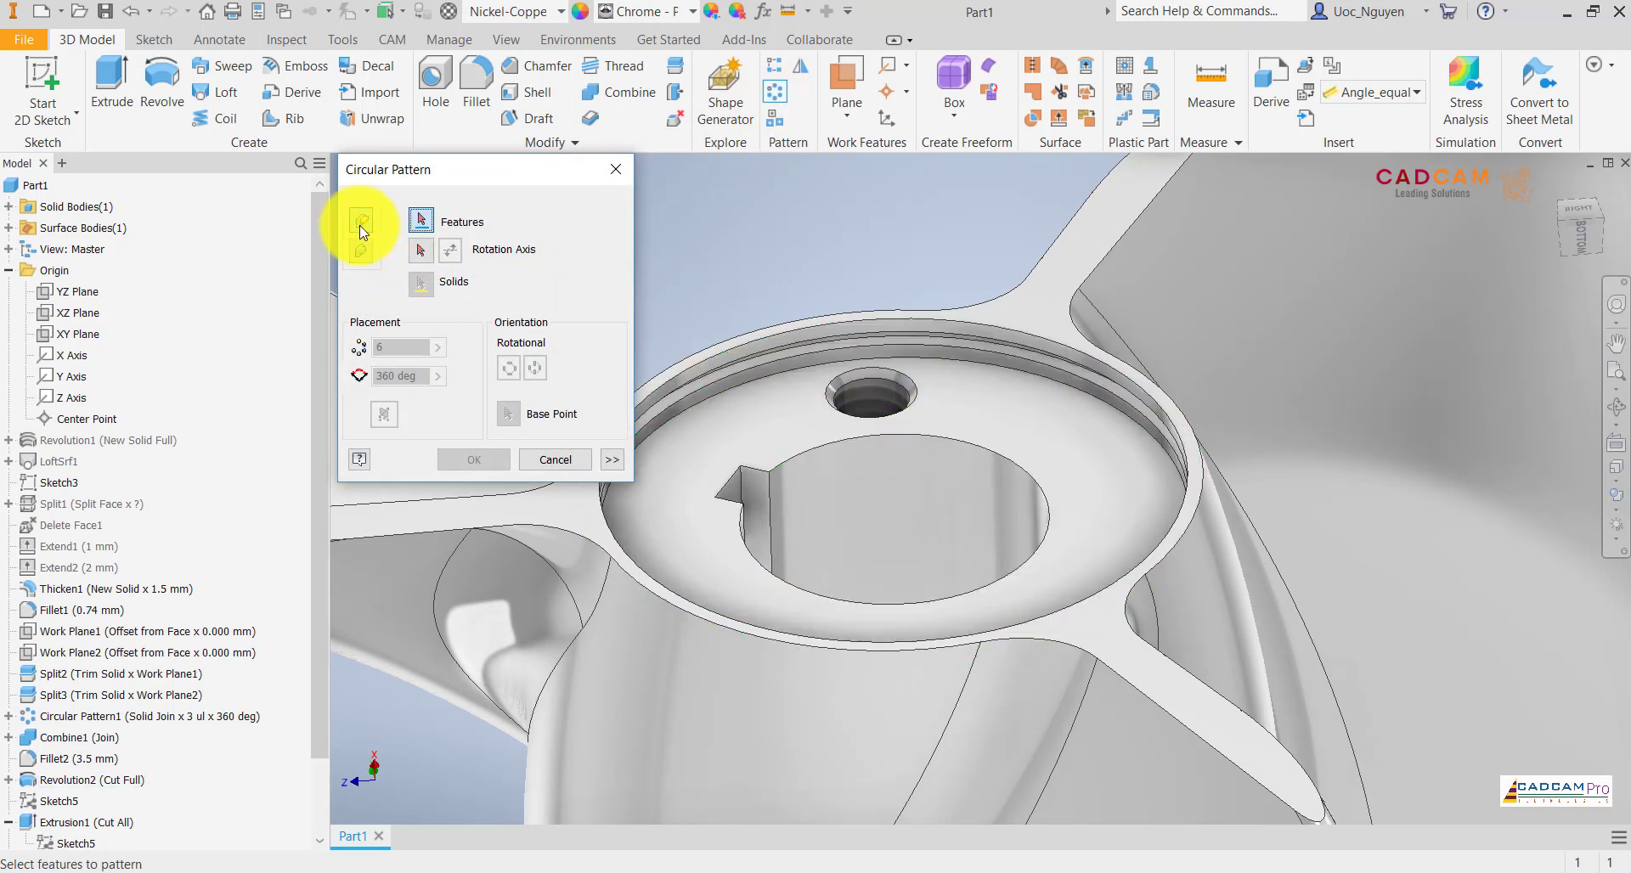
pyautogui.click(894, 372)
pyautogui.click(420, 250)
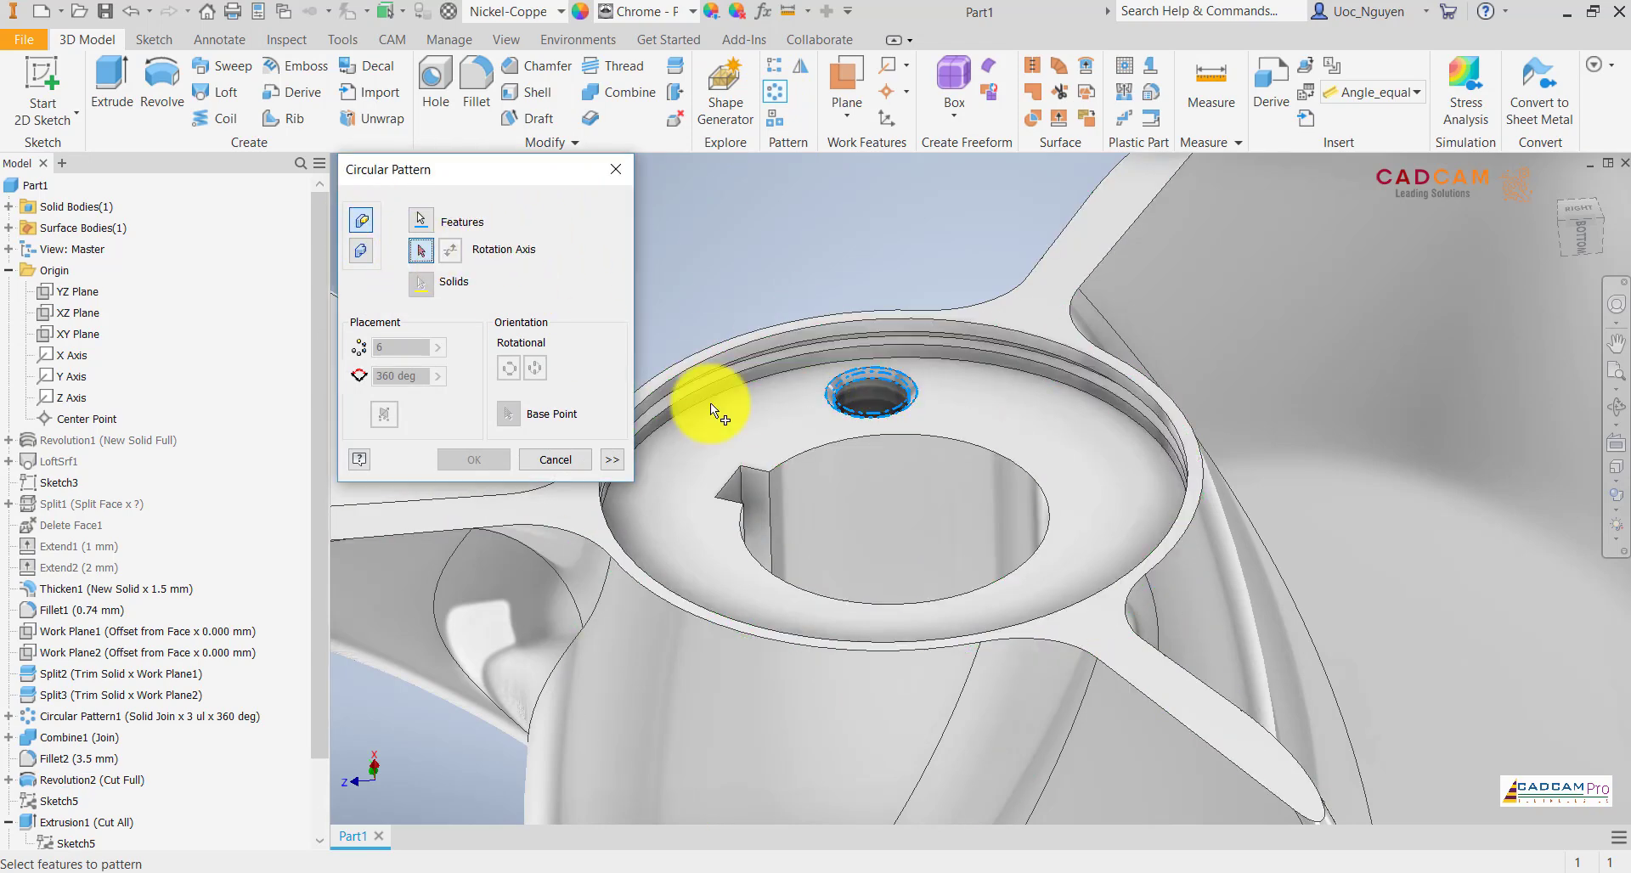
pyautogui.click(916, 463)
pyautogui.write('3')
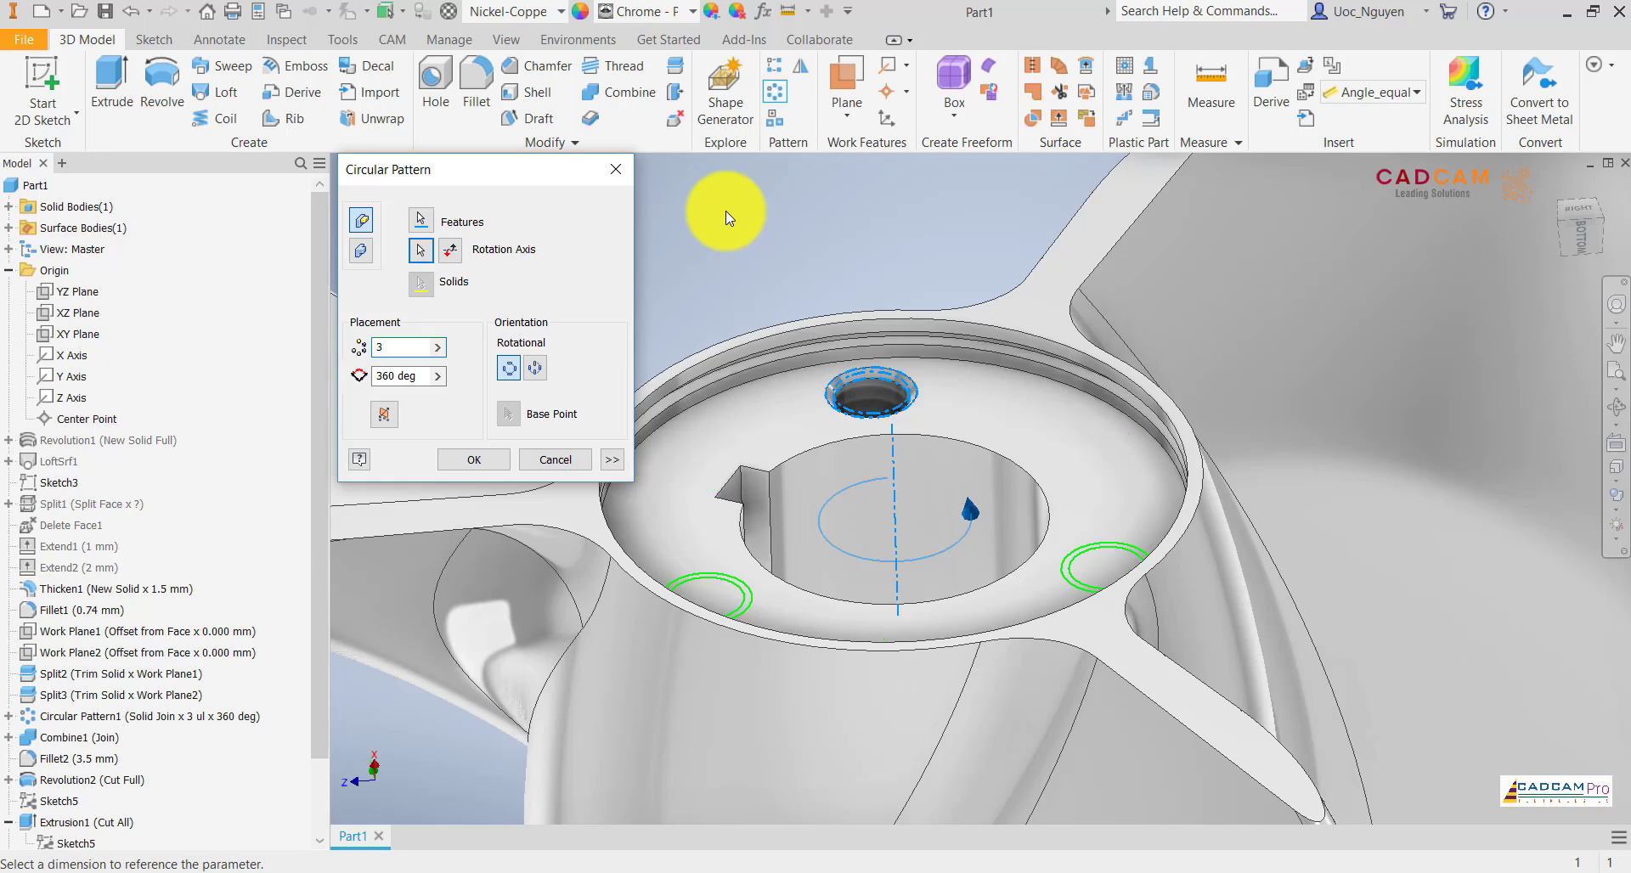
pyautogui.click(475, 460)
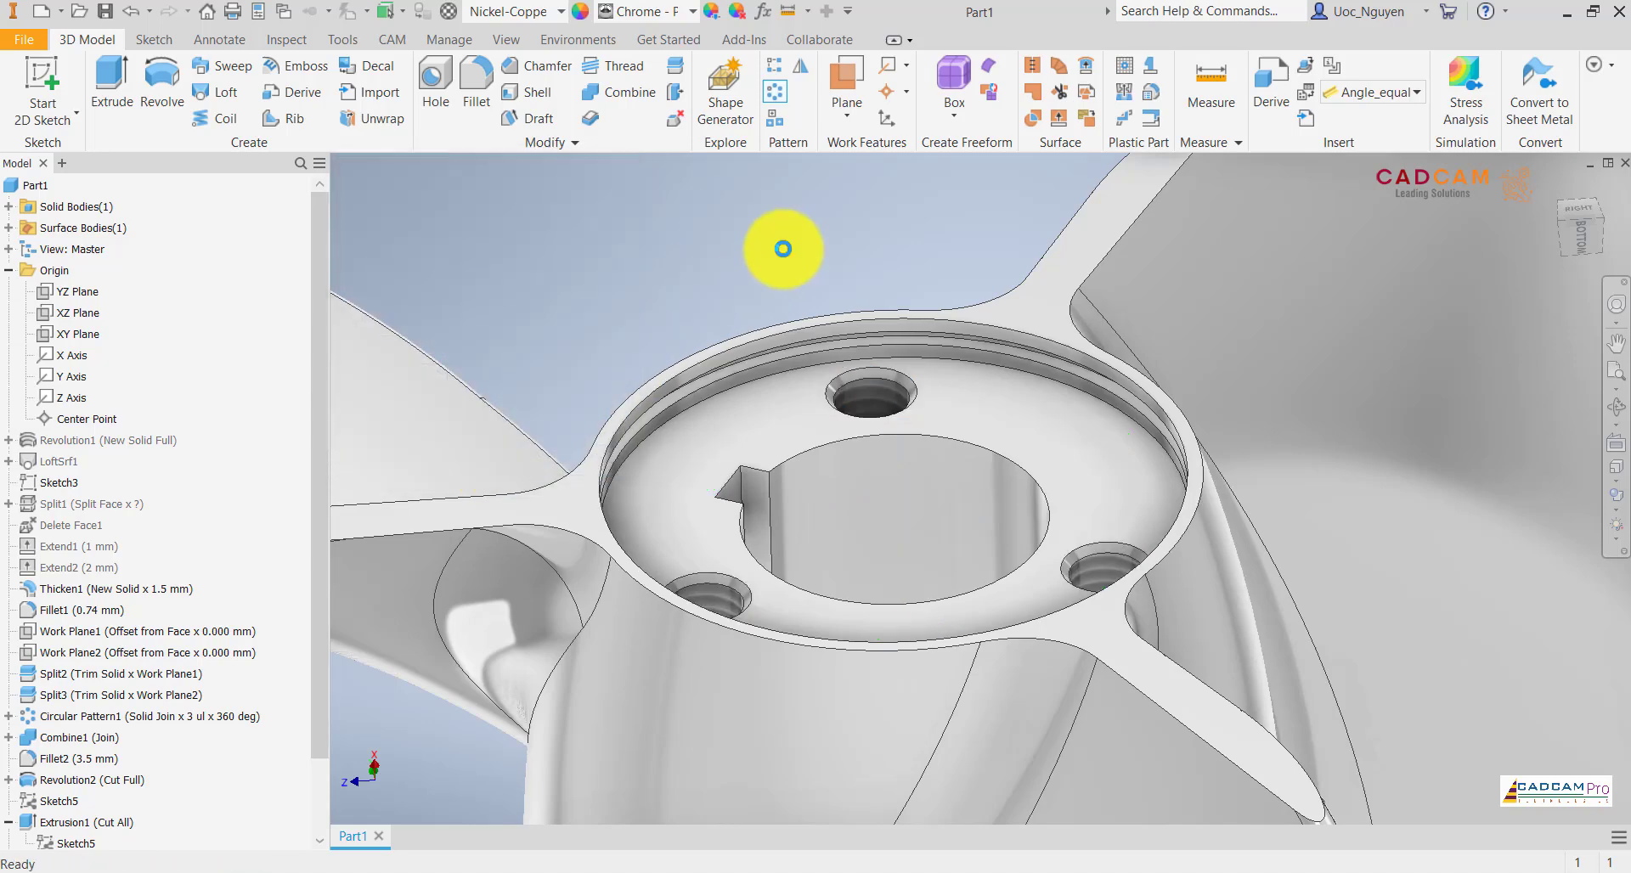
# - Check the origin planes' positions and select the XZ Plane for a new sketch
pyautogui.press('F6')
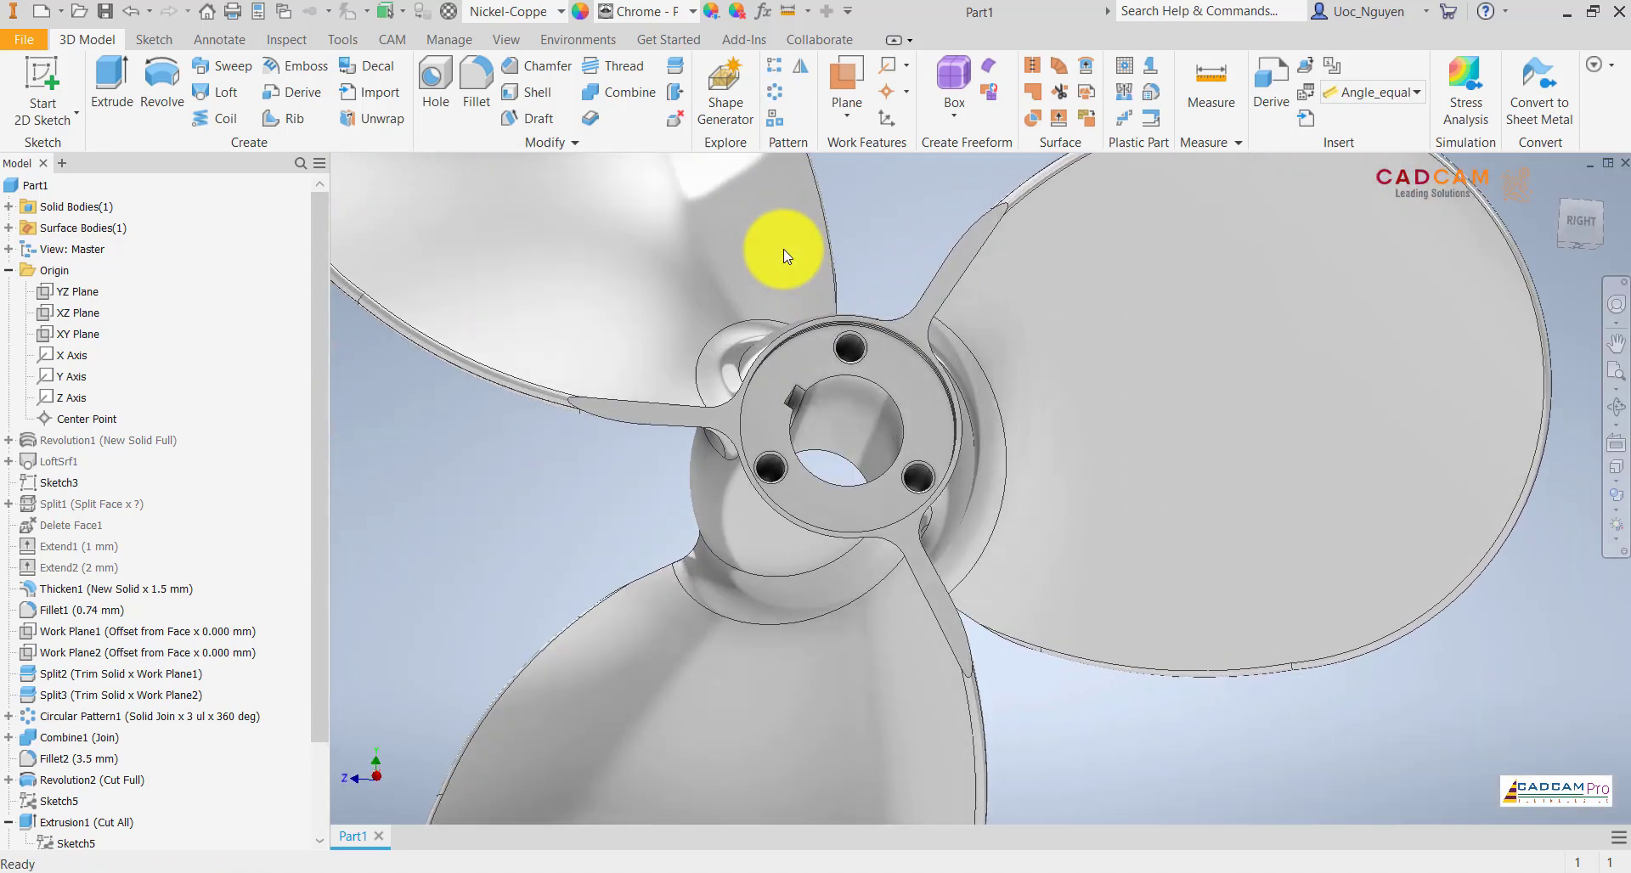
pyautogui.press('F5')
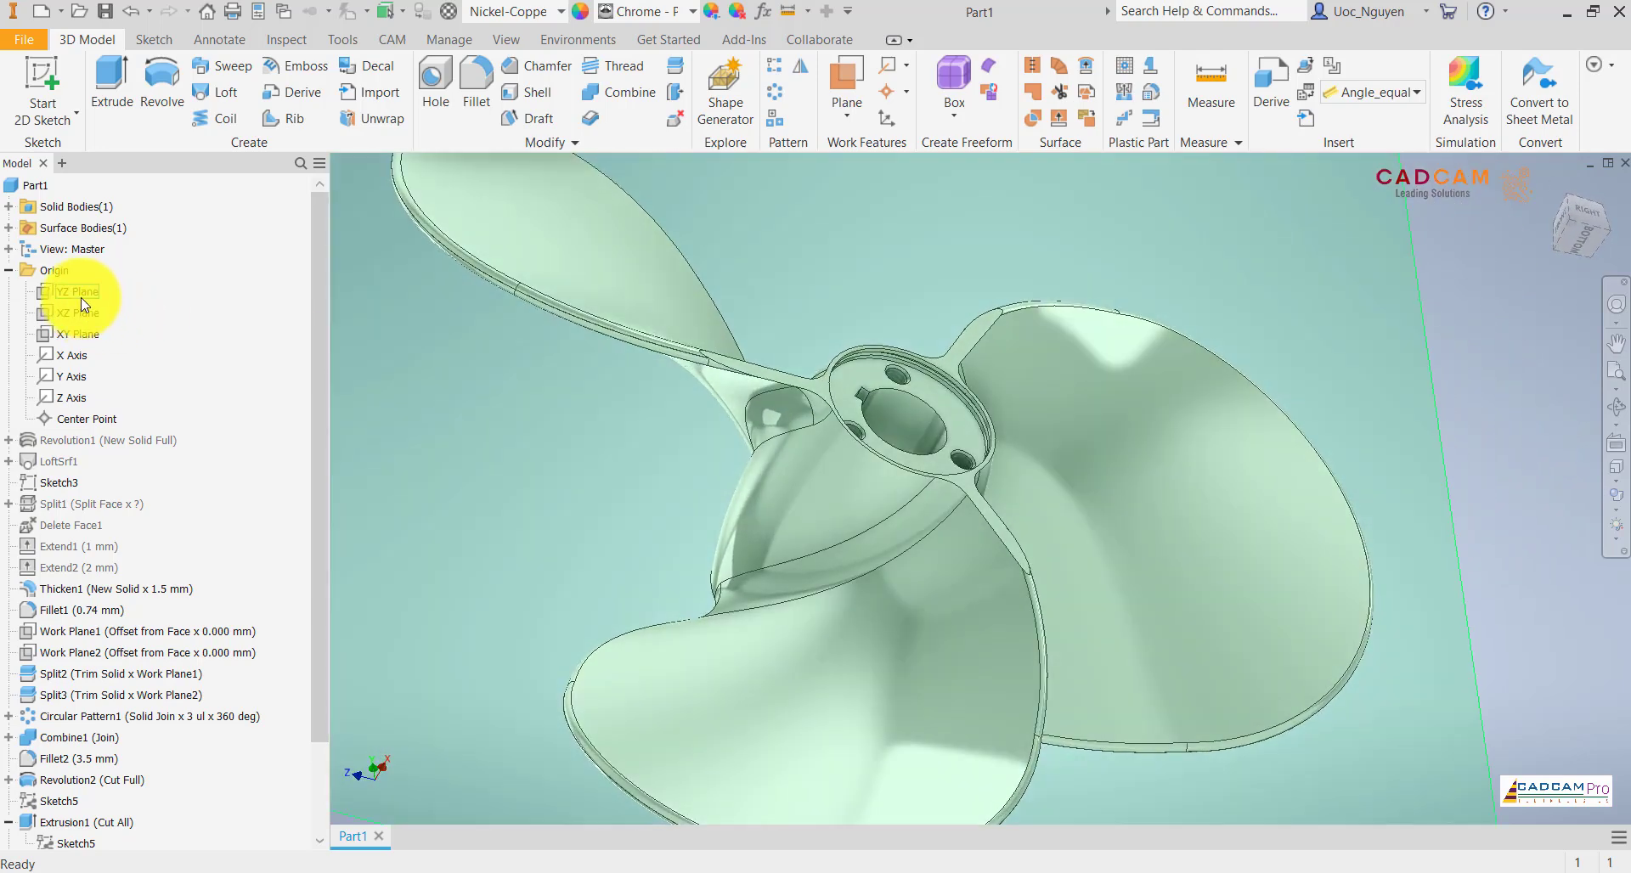
pyautogui.click(82, 297)
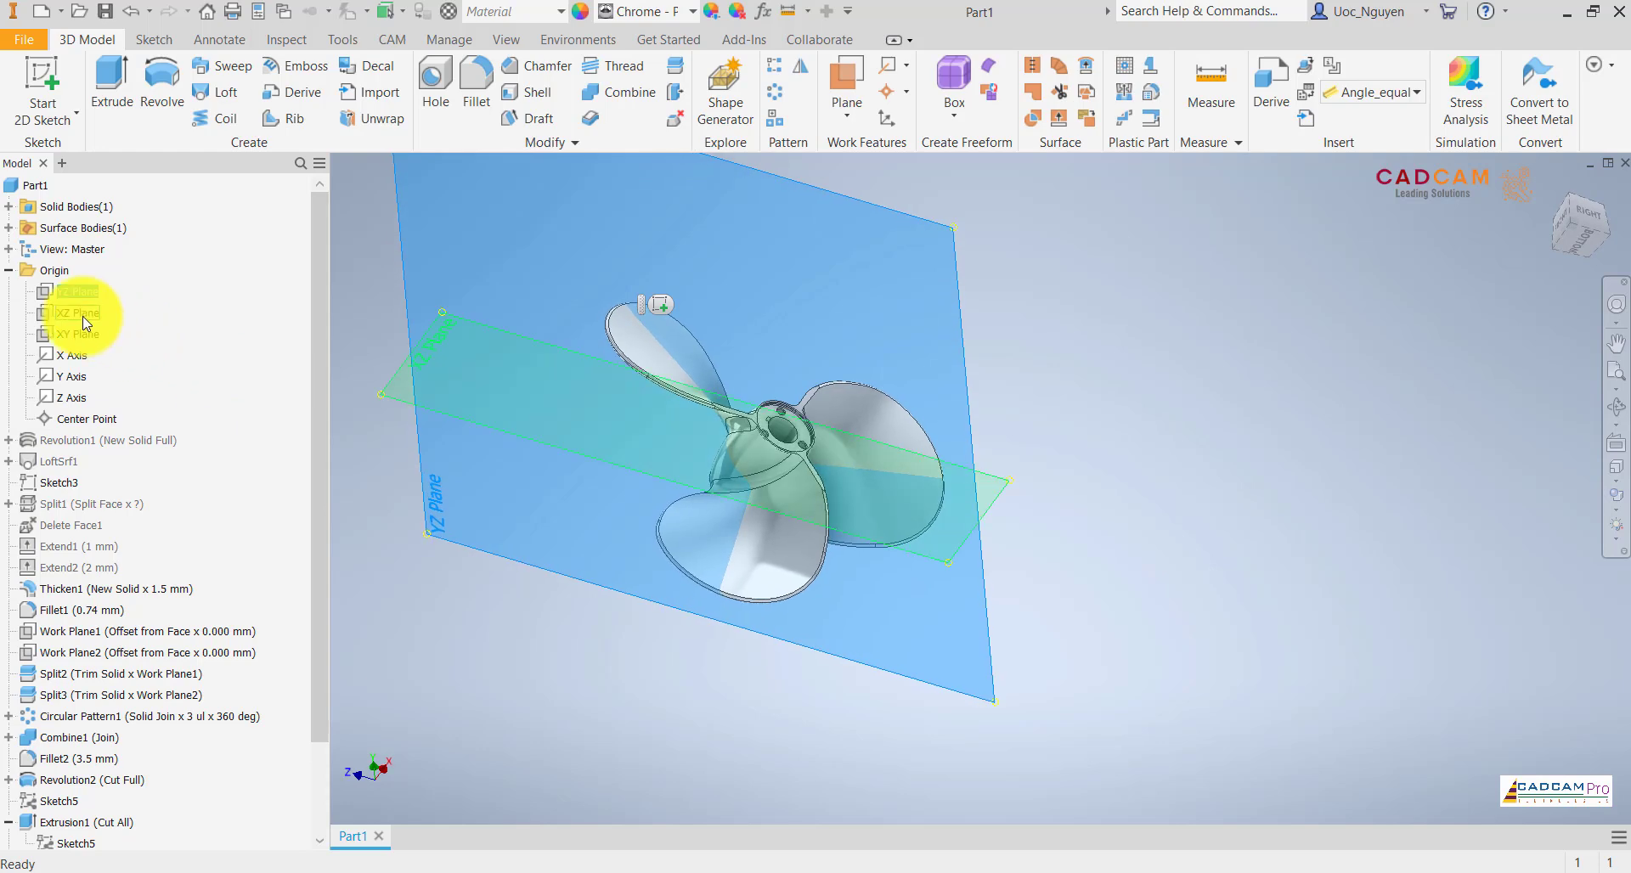
pyautogui.click(83, 316)
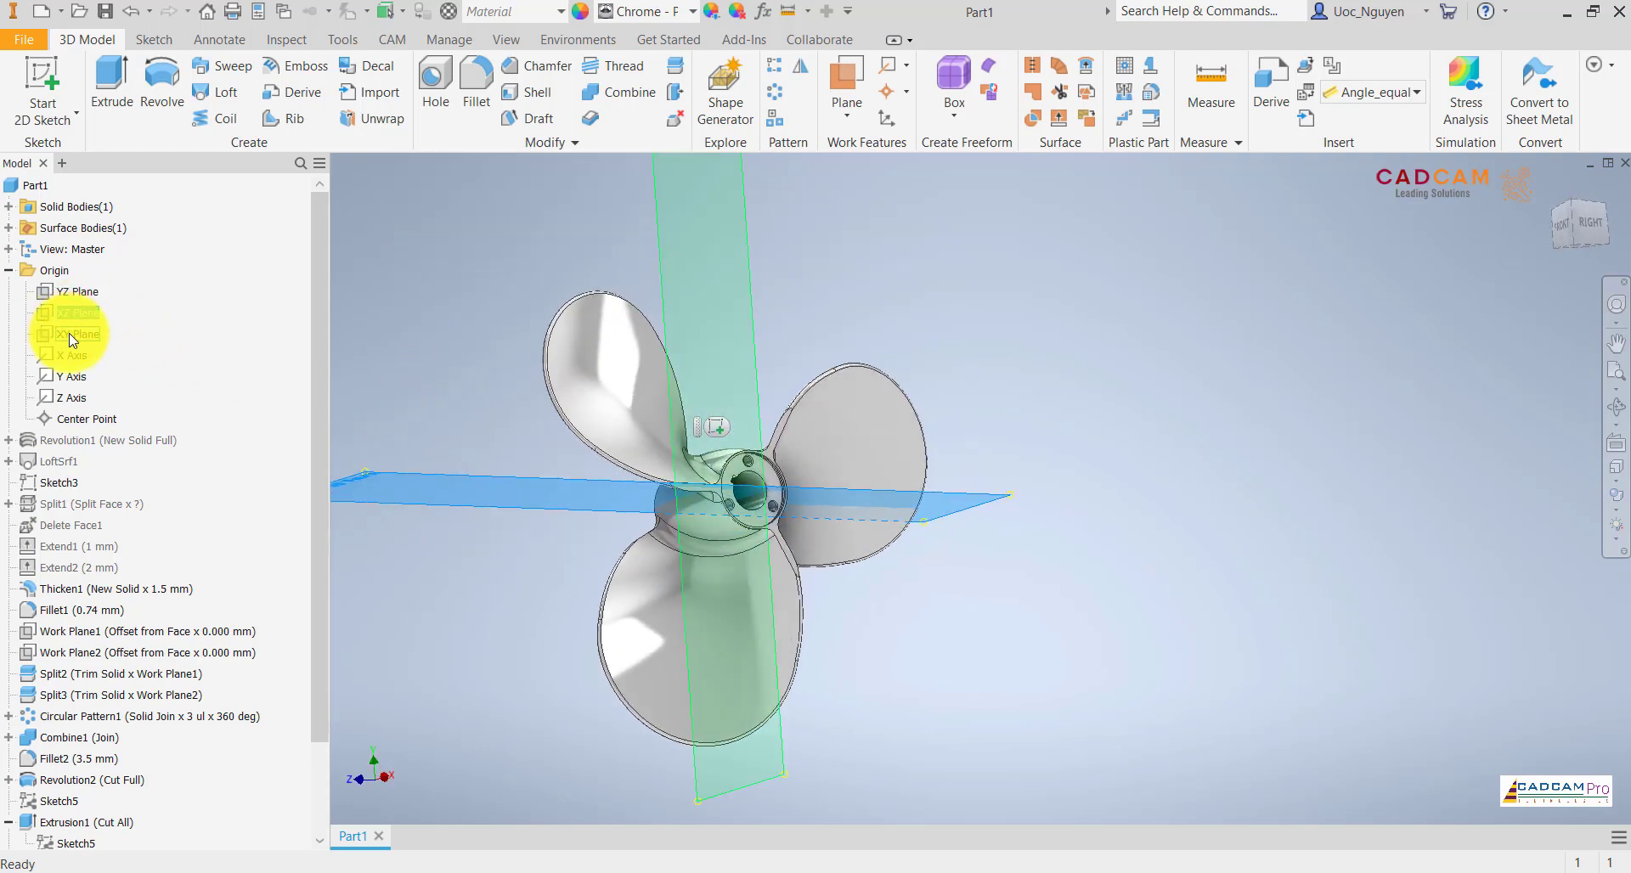
pyautogui.click(73, 337)
pyautogui.press('F6')
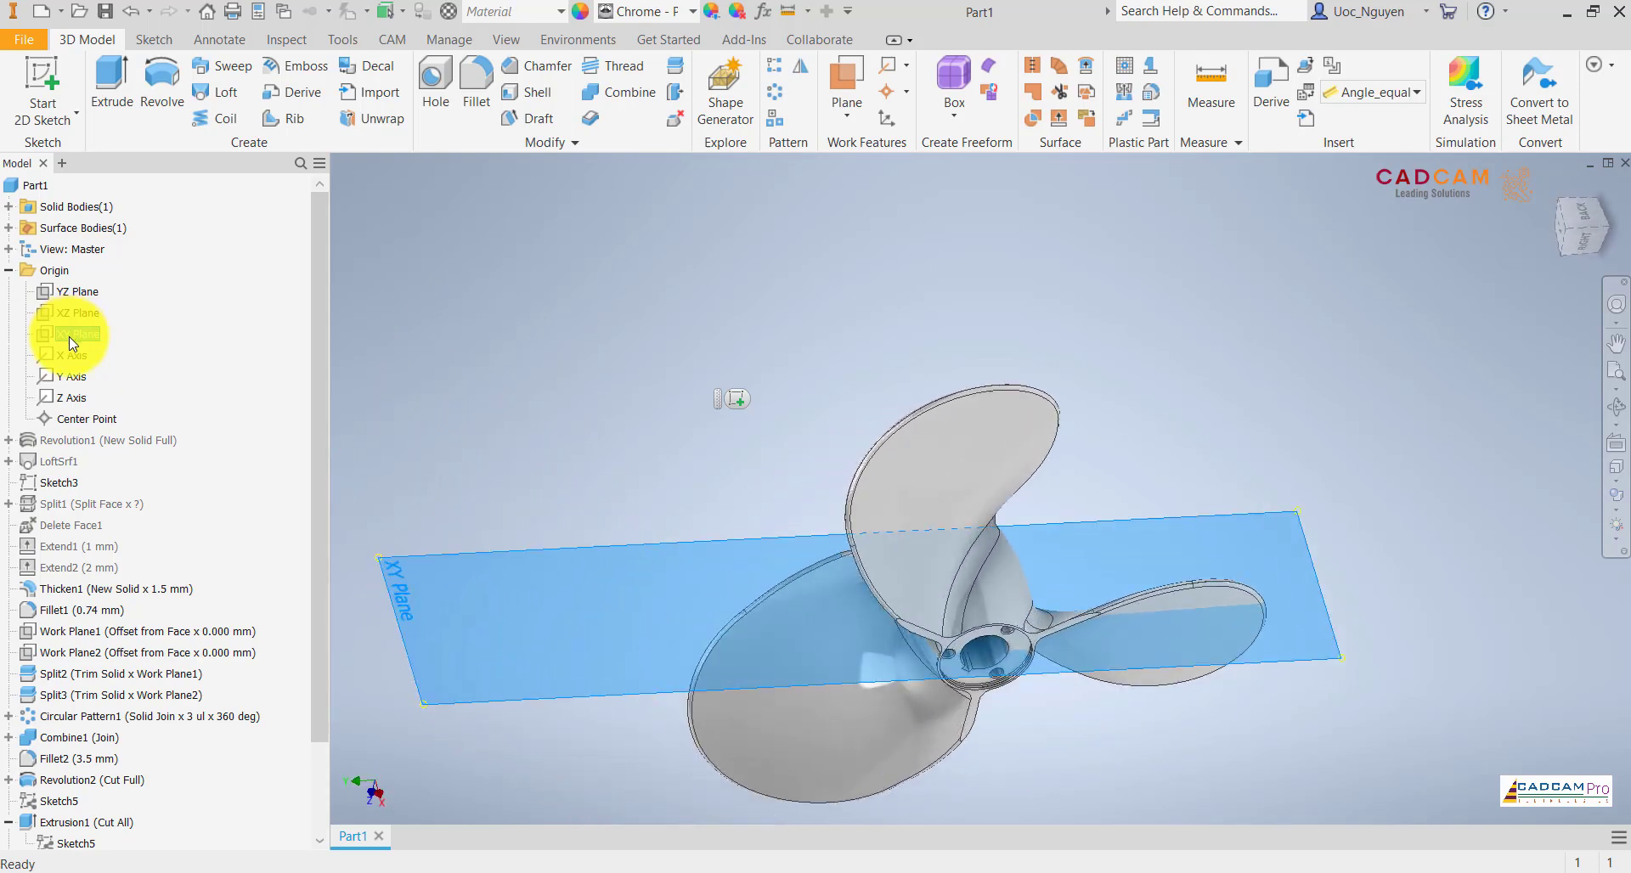
pyautogui.click(72, 317)
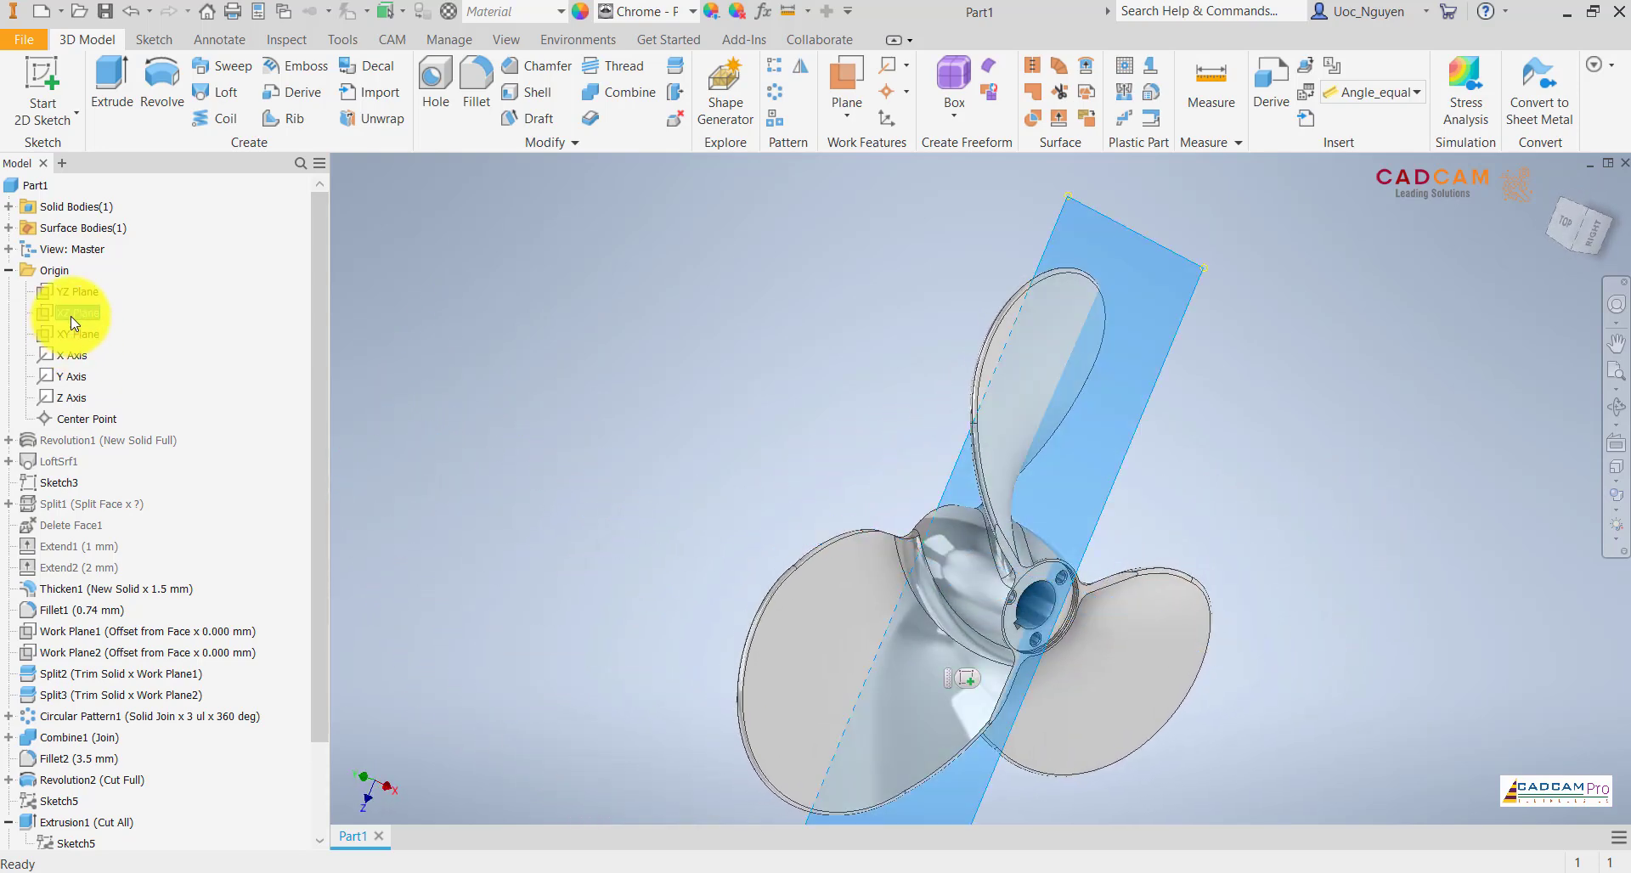
# - Sketch a 4 mm circle on the XZ Plane centred on the bore axis, then finish
pyautogui.press('s')
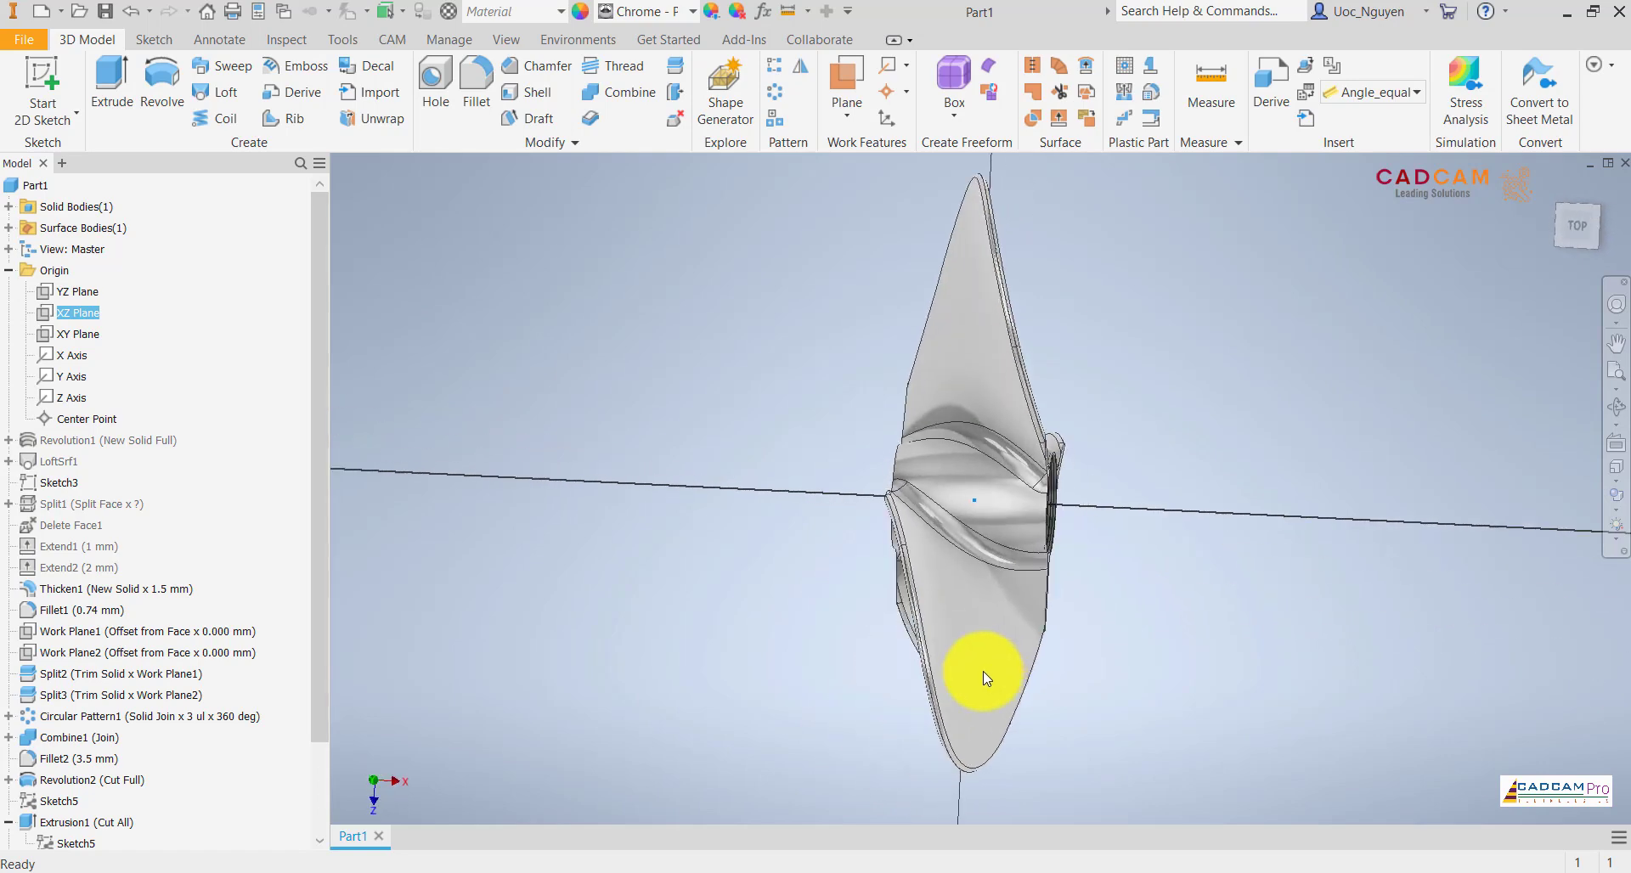
pyautogui.click(161, 107)
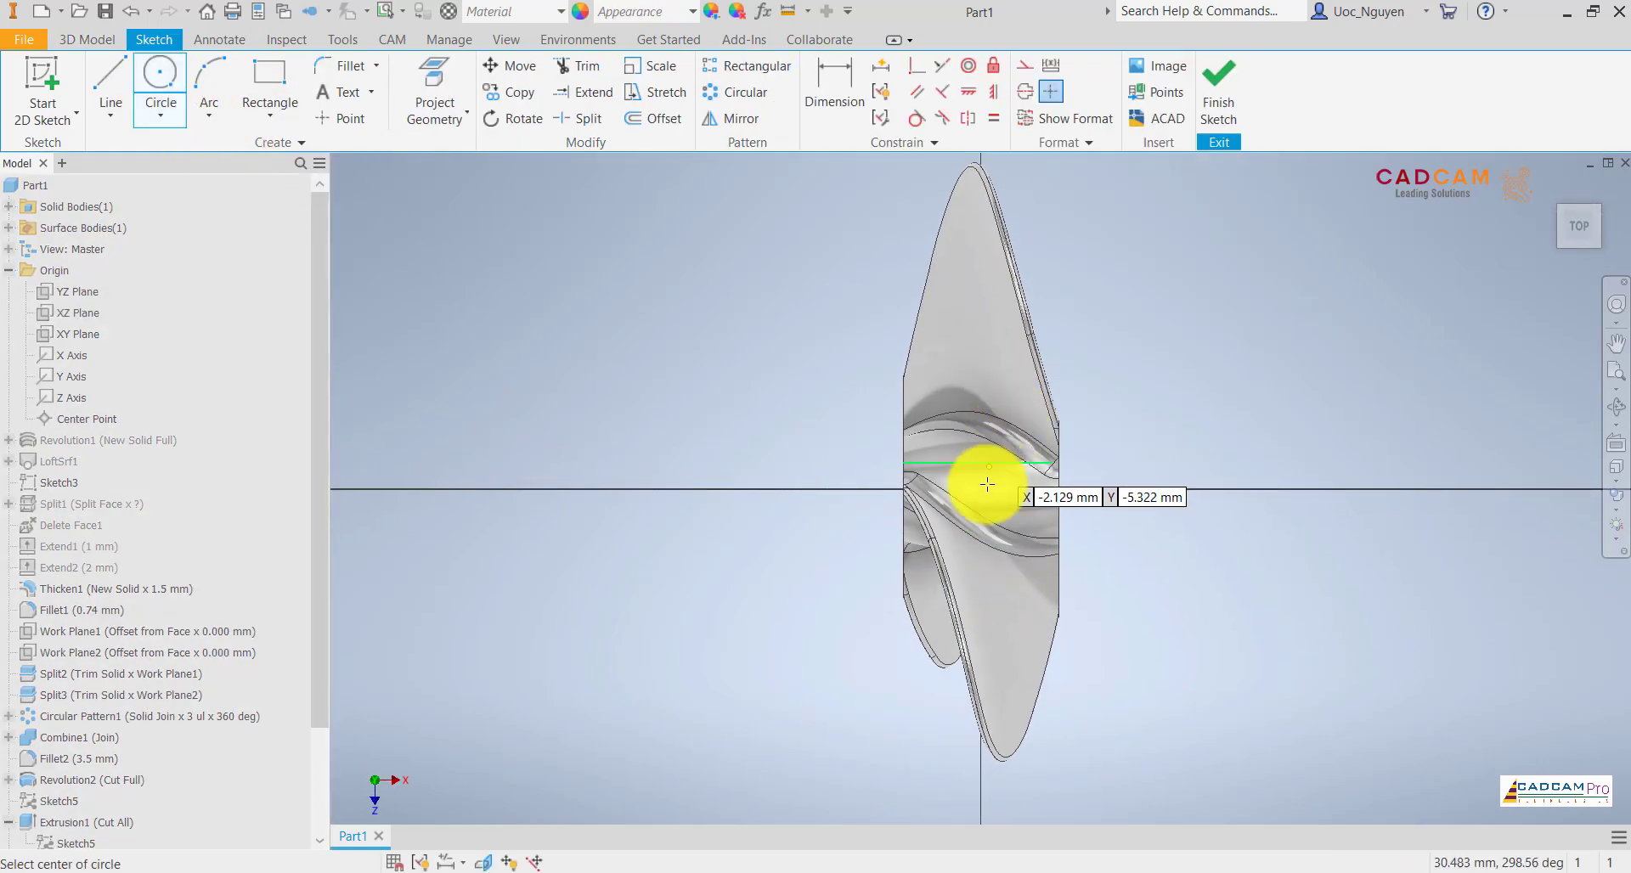
pyautogui.press('F5')
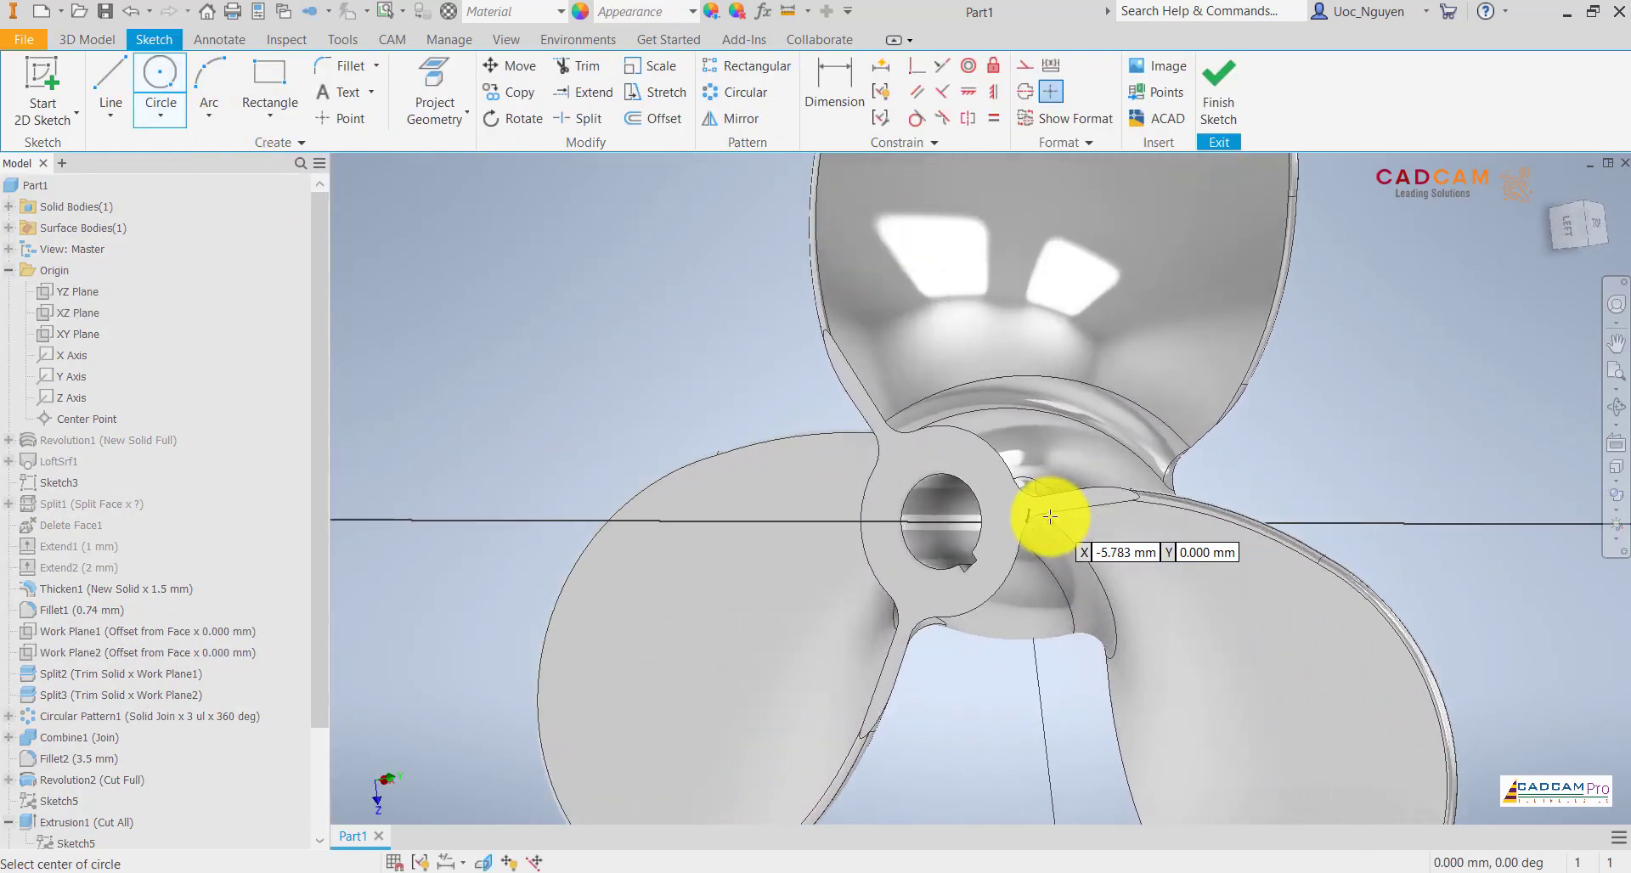
pyautogui.scroll(5, 1014, 535)
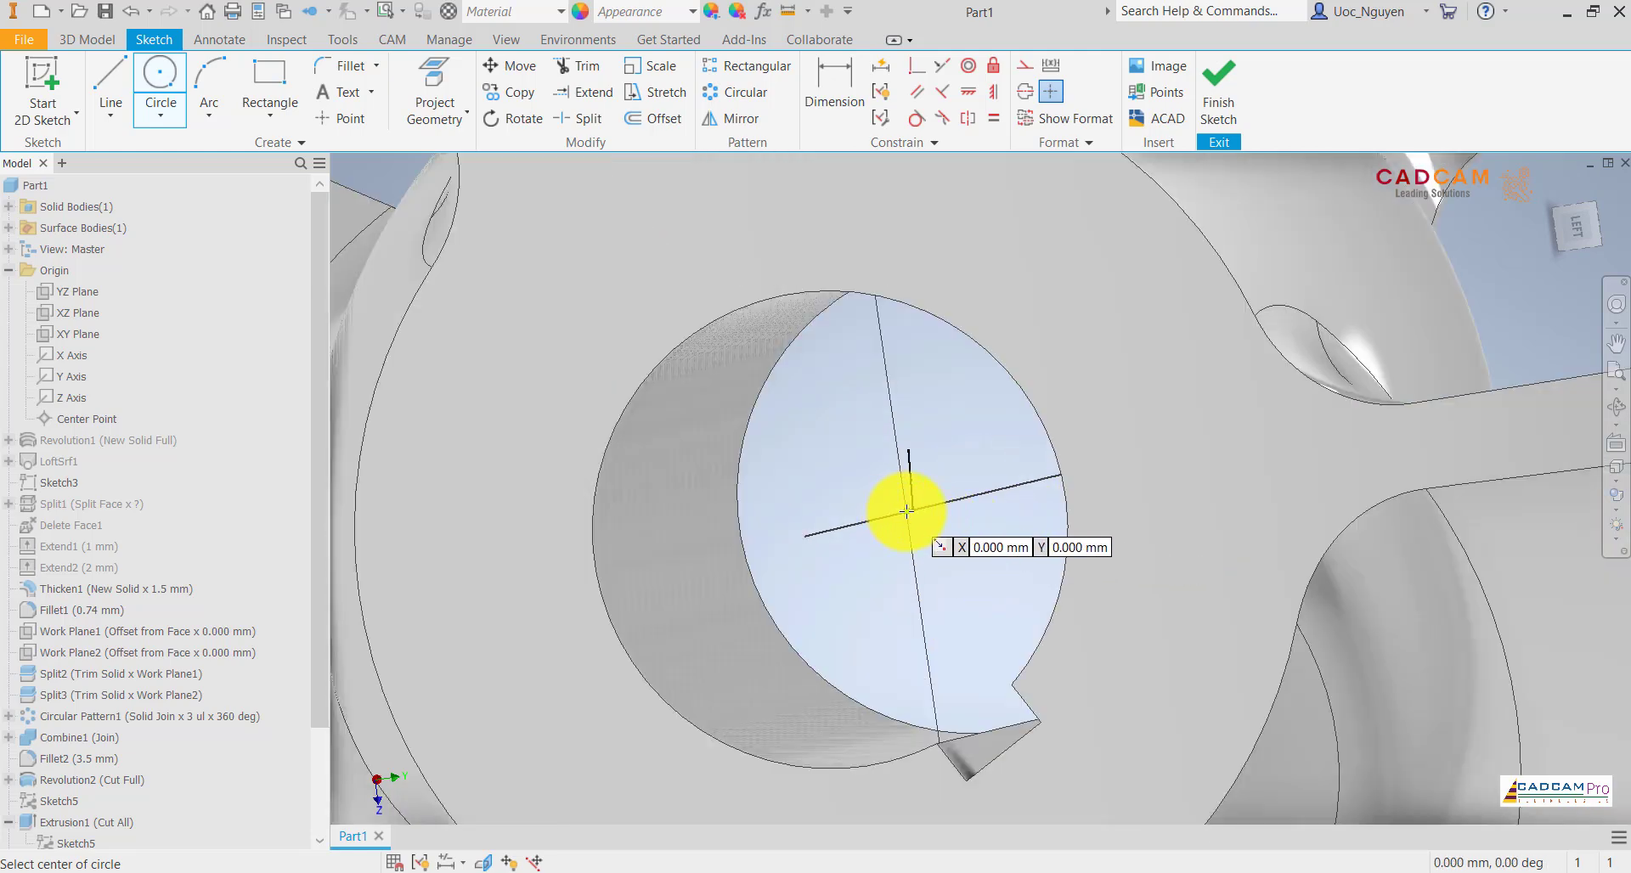
pyautogui.click(907, 510)
pyautogui.write('4')
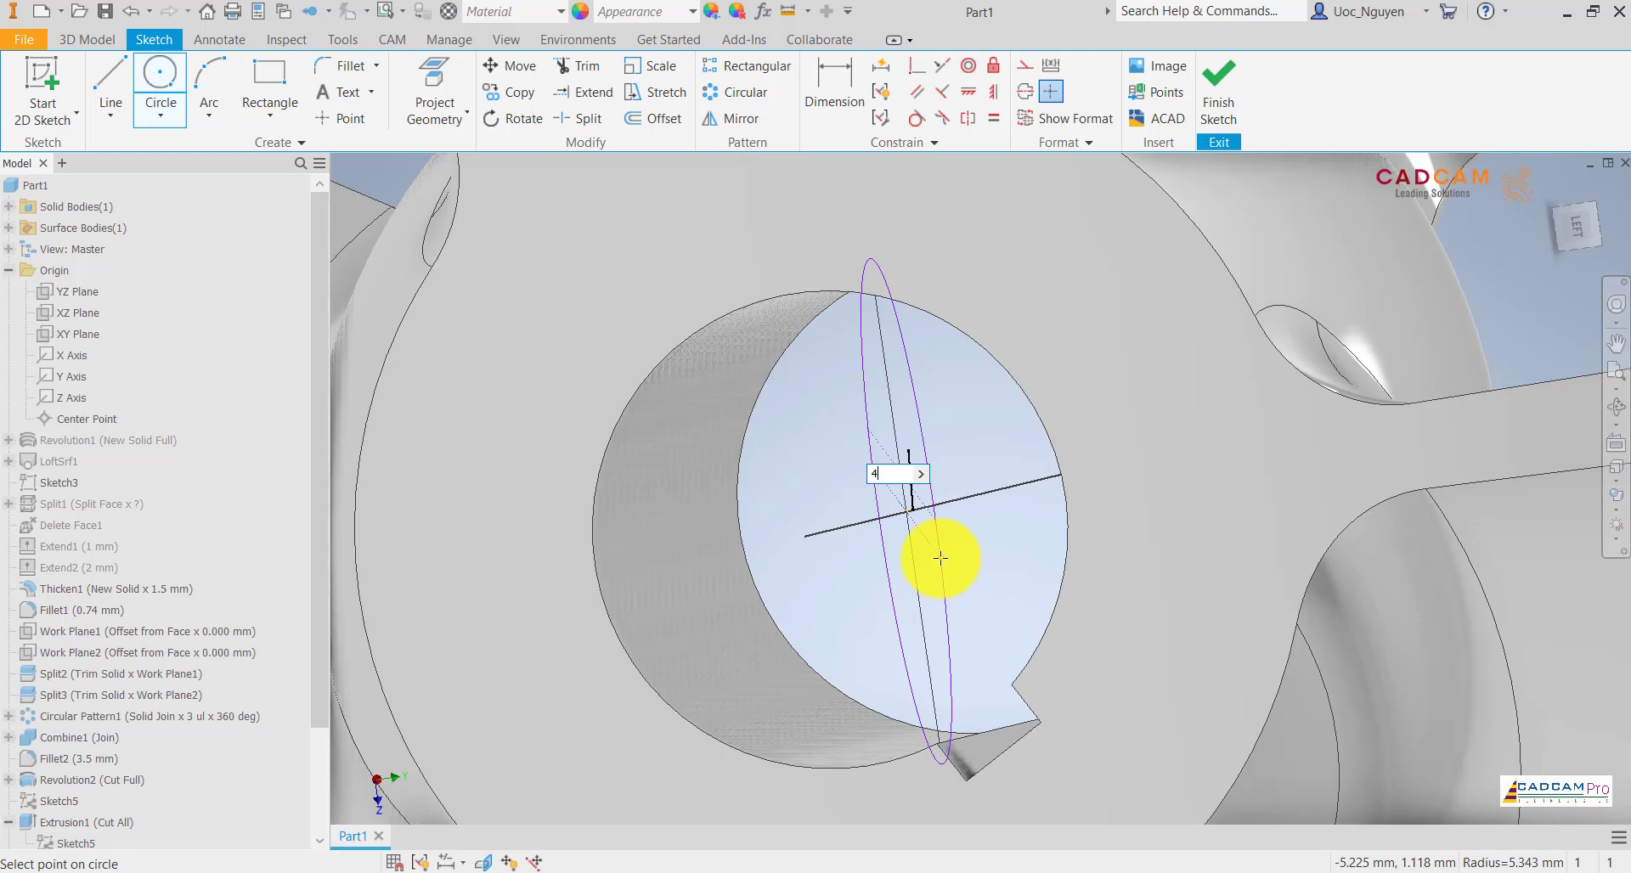
pyautogui.press('Return')
pyautogui.press('Escape')
pyautogui.scroll(-3, 930, 451)
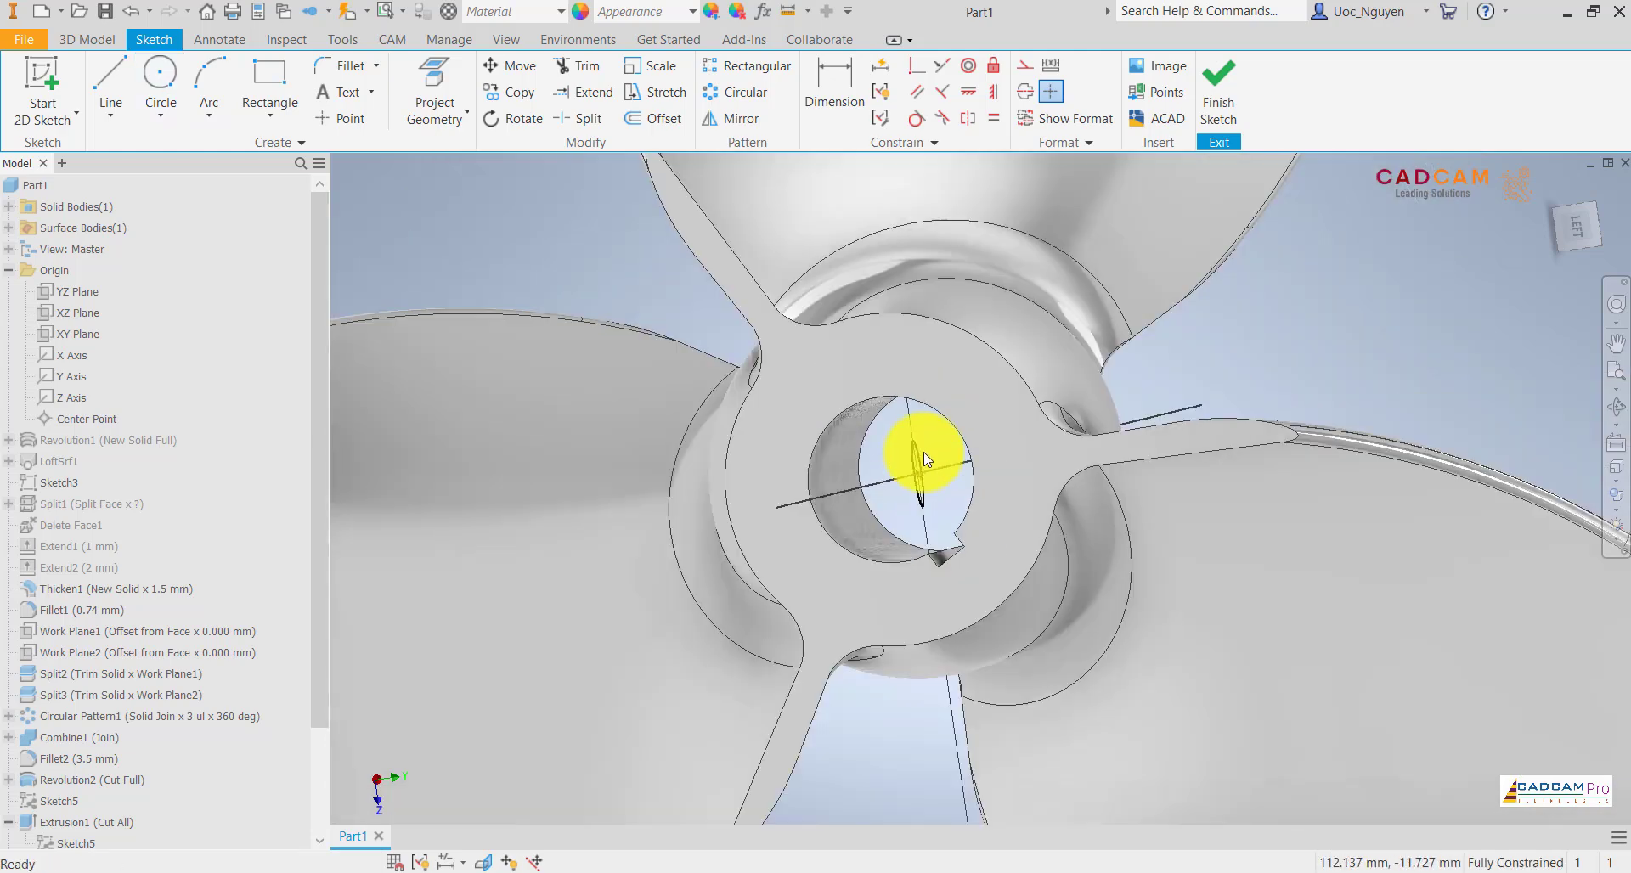
pyautogui.click(1226, 106)
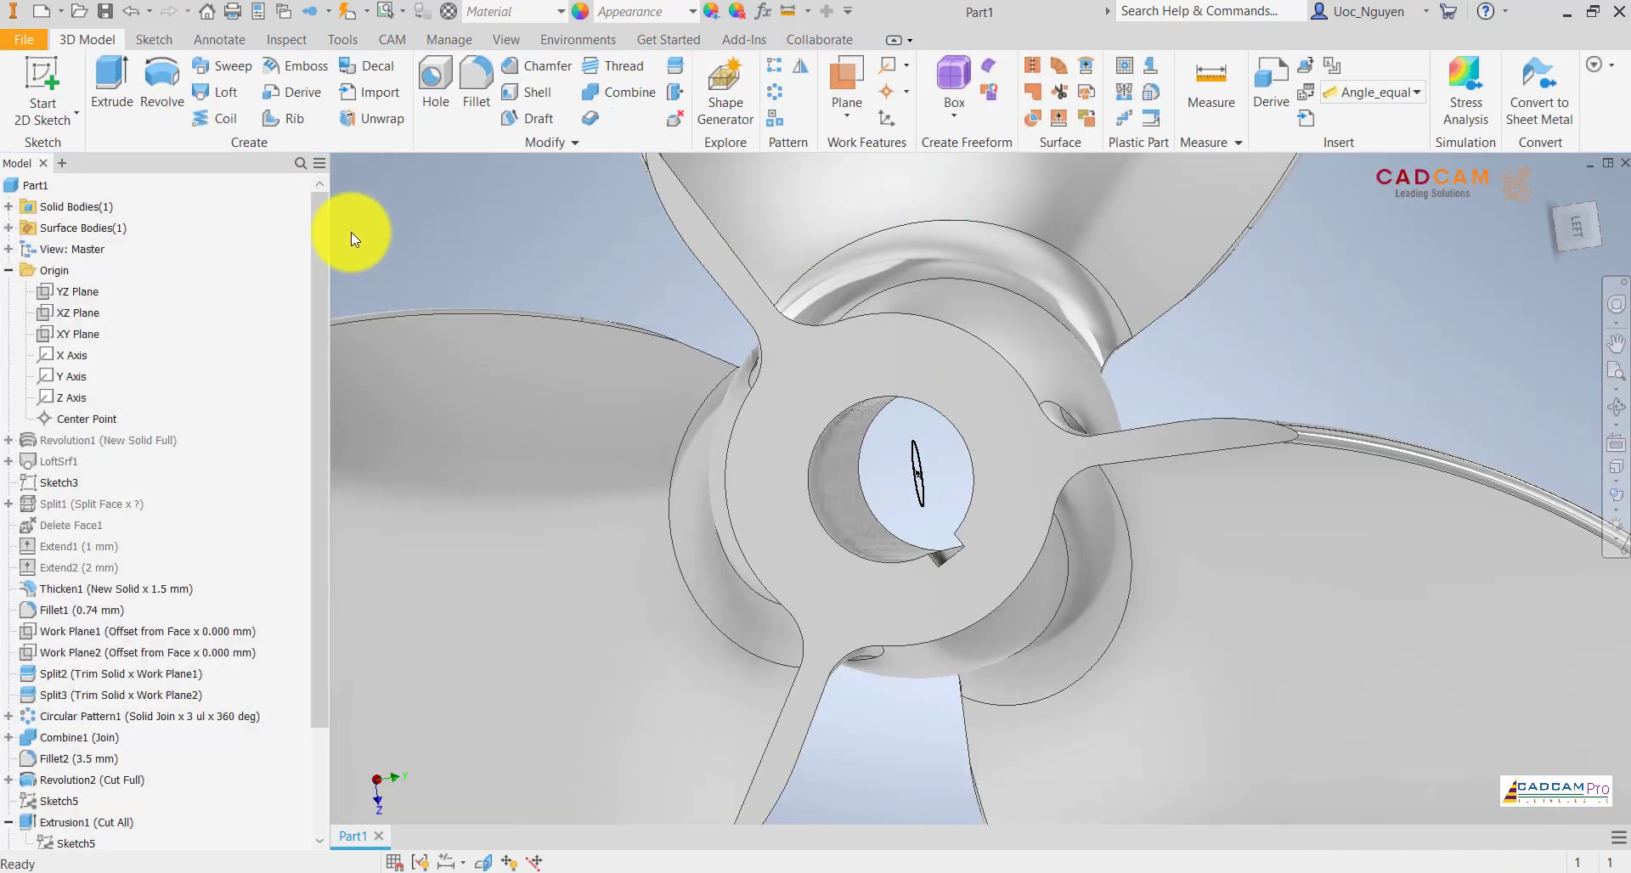
# - Extrude the 4 mm circle as a 17.5 mm cut to bore a radial hole into the hub
pyautogui.click(125, 89)
pyautogui.scroll(-3, 647, 305)
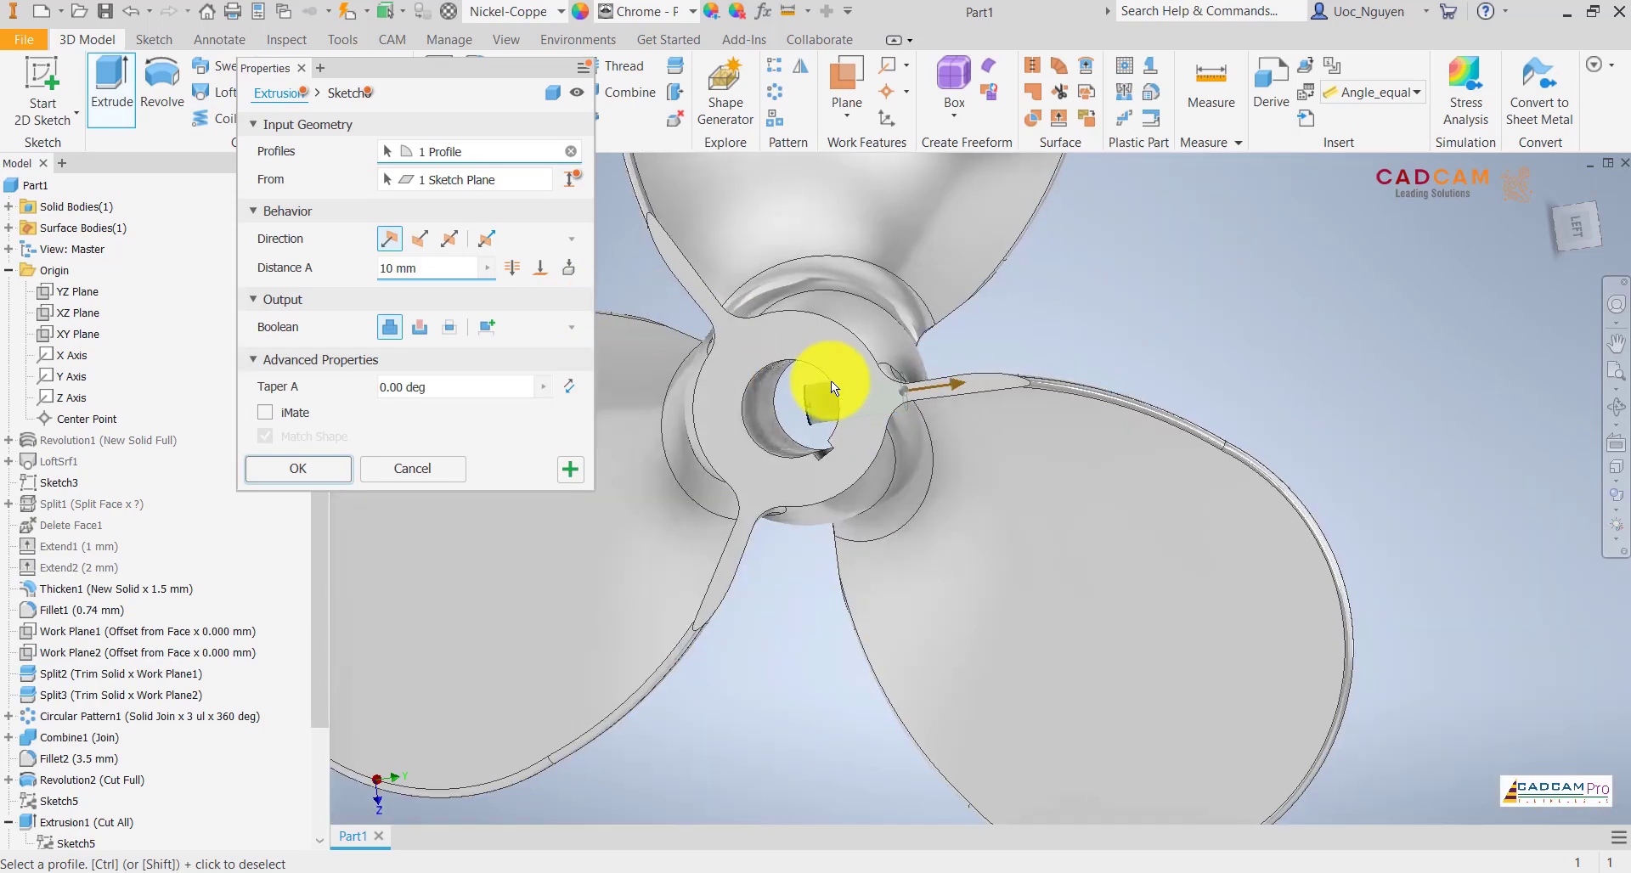
pyautogui.moveTo(831, 380)
pyautogui.keyDown('shift'); pyautogui.mouseDown(button='middle')
pyautogui.moveTo(916, 407)
pyautogui.moveTo(1039, 486)
pyautogui.mouseUp(button='middle'); pyautogui.keyUp('shift')
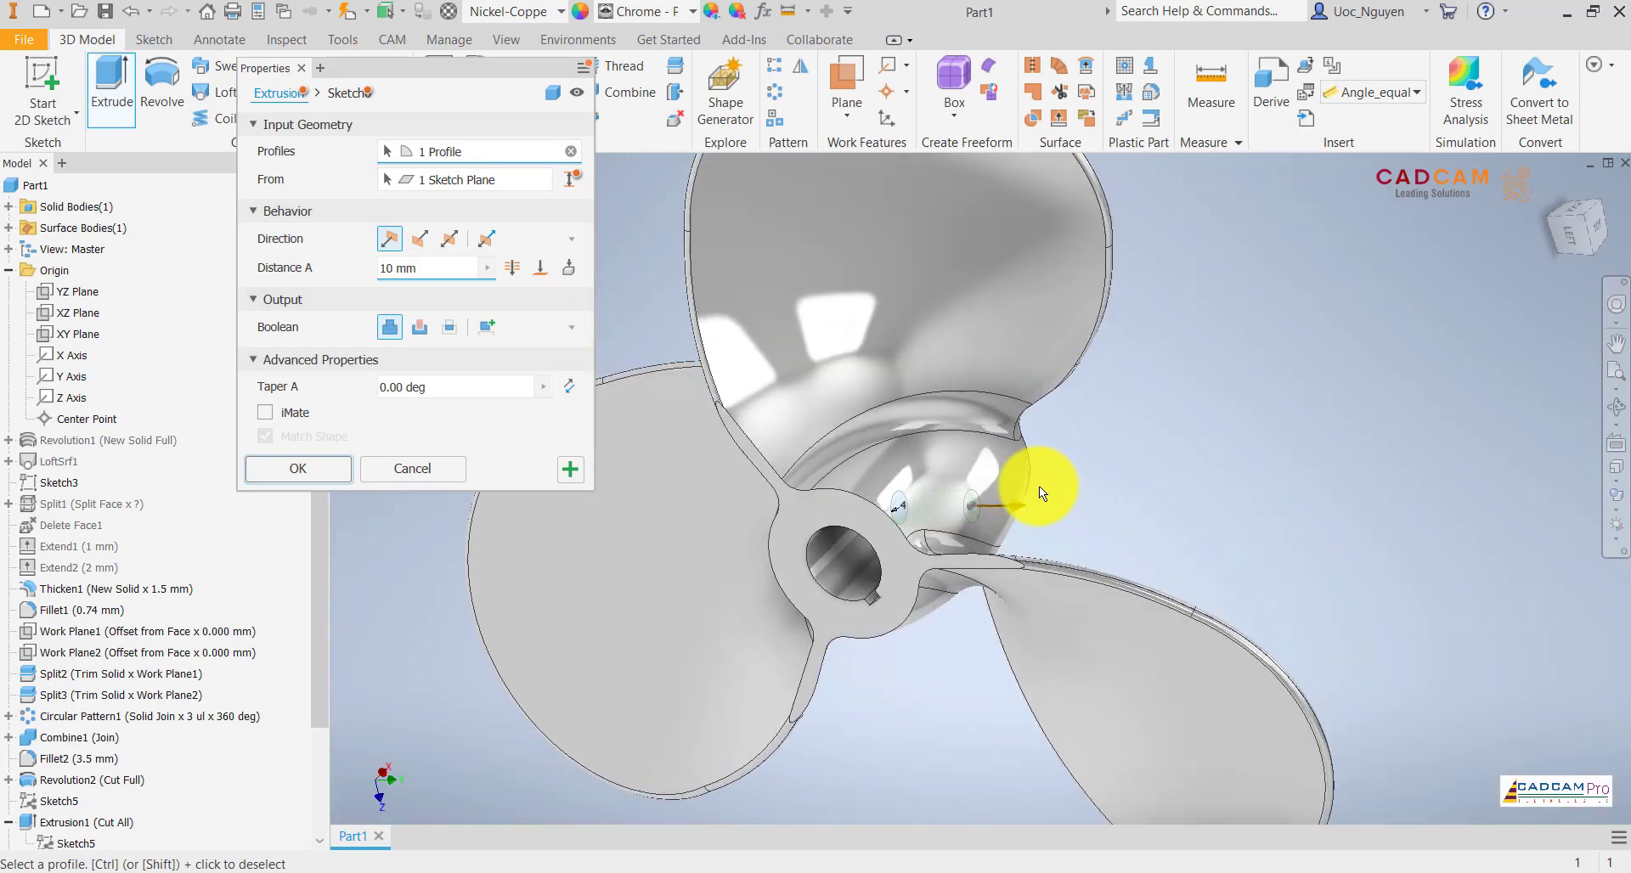
pyautogui.moveTo(1019, 507); pyautogui.dragTo(1077, 504)
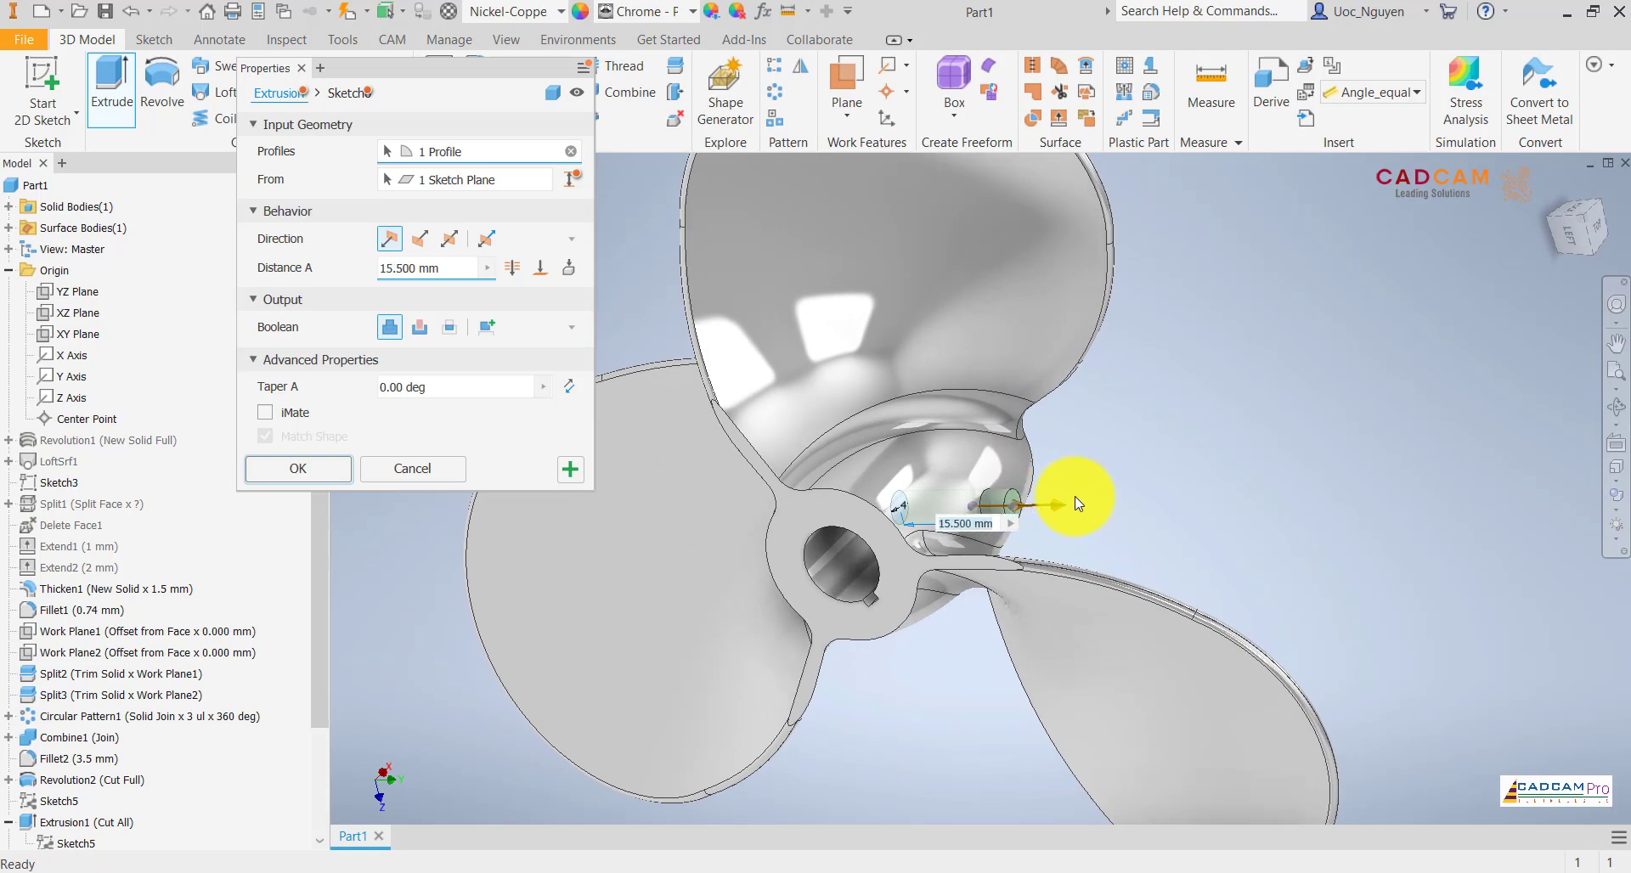
pyautogui.click(419, 327)
pyautogui.click(349, 469)
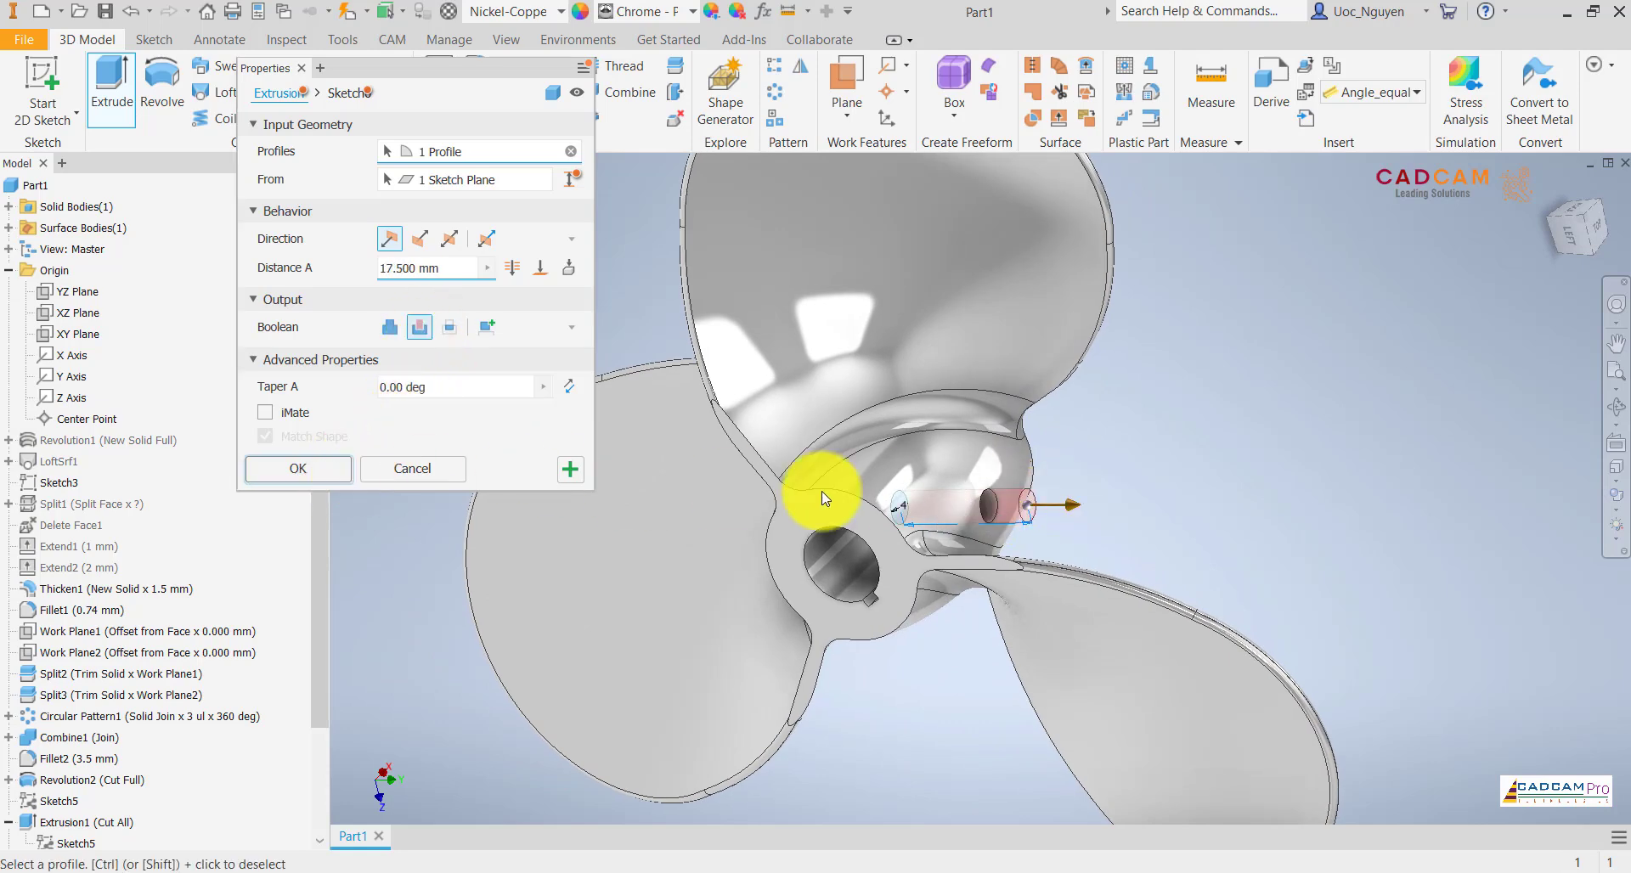
pyautogui.keyDown('shift'); pyautogui.moveTo(1272, 519); pyautogui.dragTo(1198, 445, button='middle'); pyautogui.keyUp('shift')
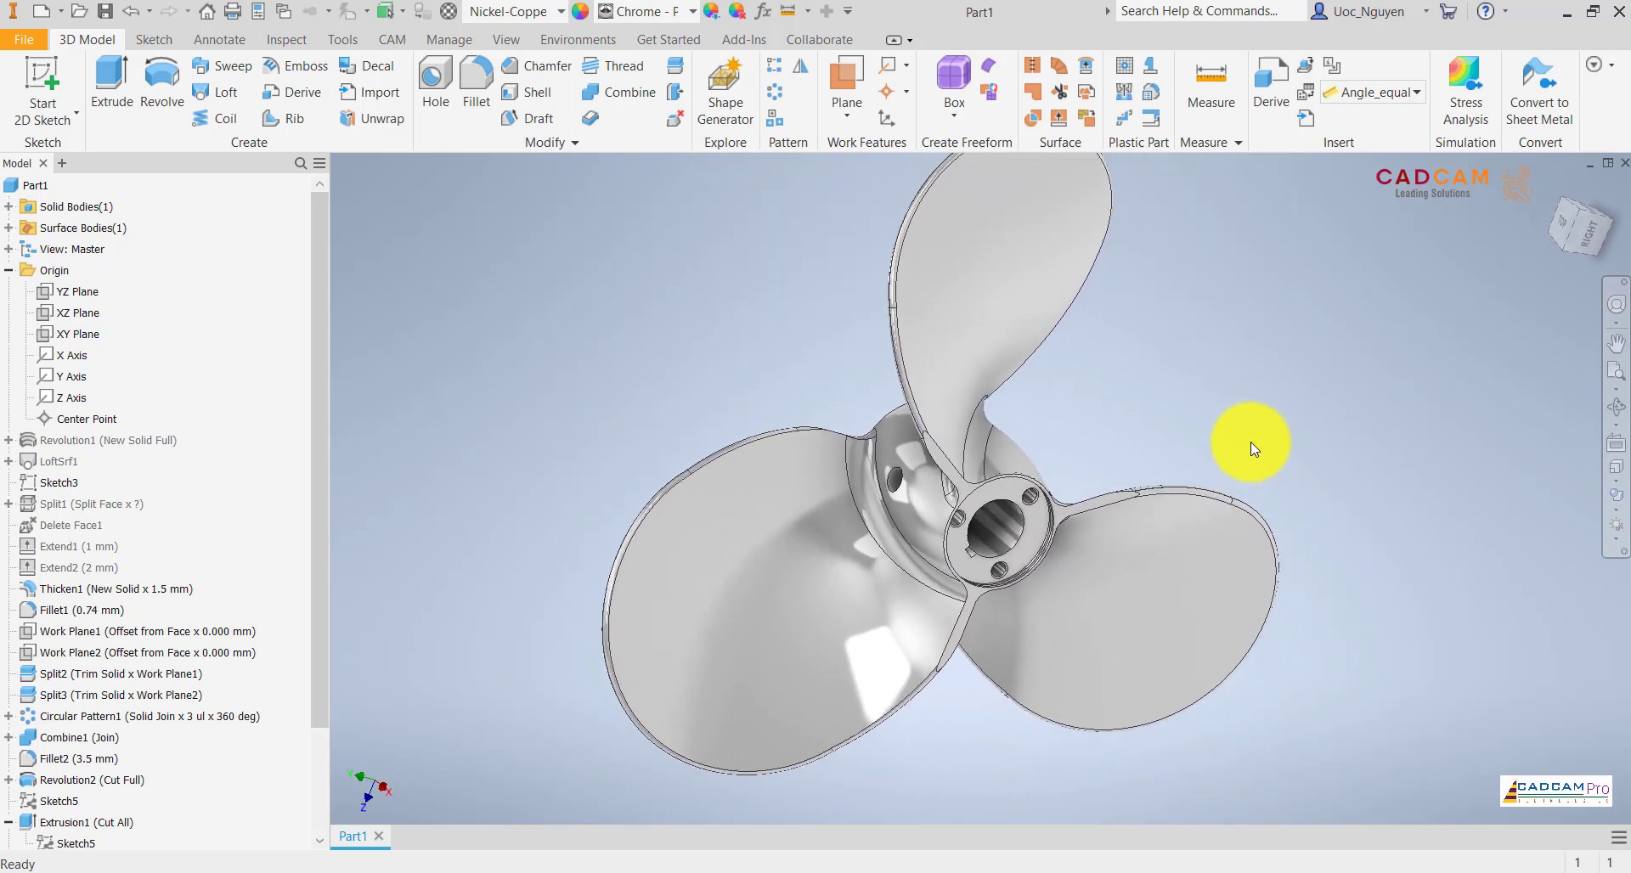